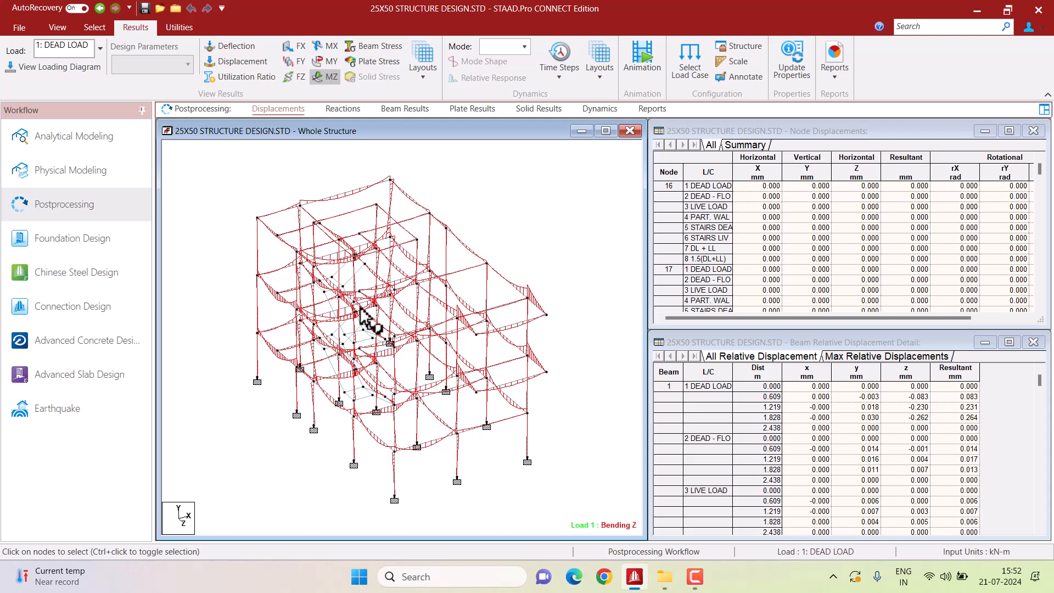
# Close STAAD.Pro and open the STAAD PRO MODEL folder inside HCED-P-01-25X50 in File Explorer.
pyautogui.click(1046, 11)
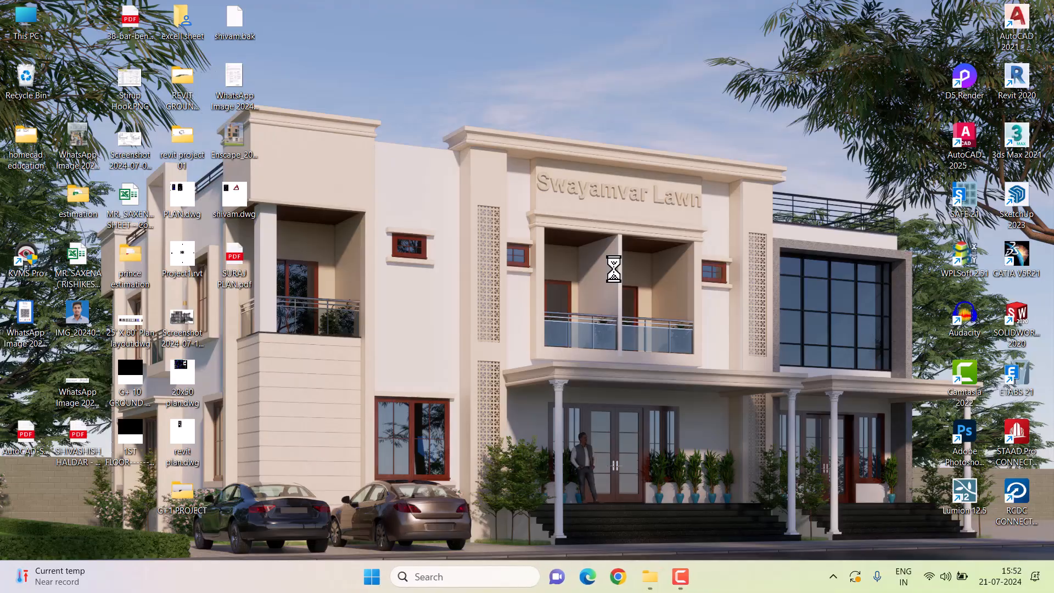
pyautogui.click(651, 576)
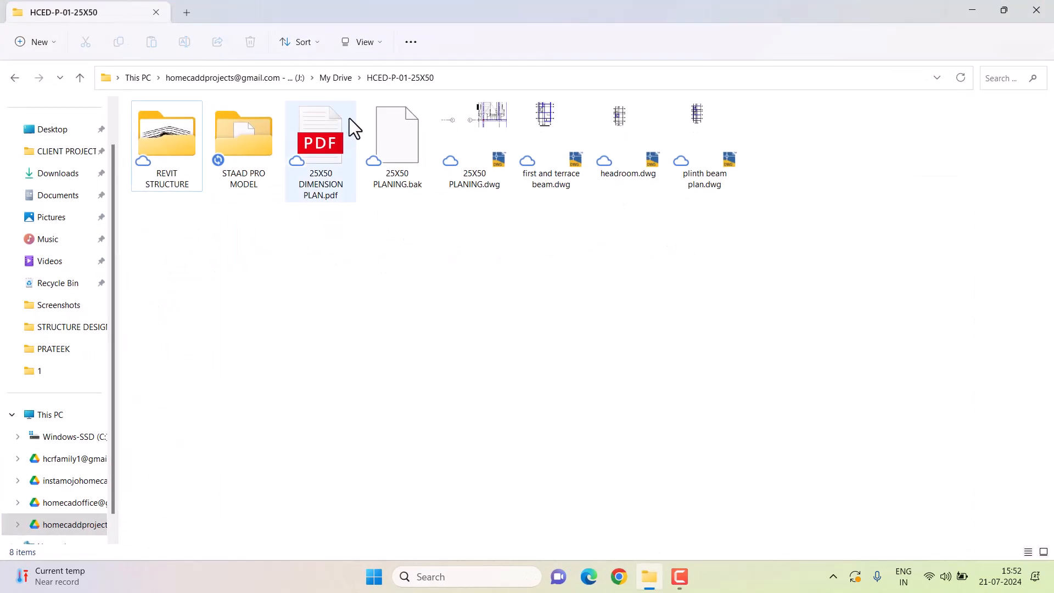
pyautogui.click(245, 140)
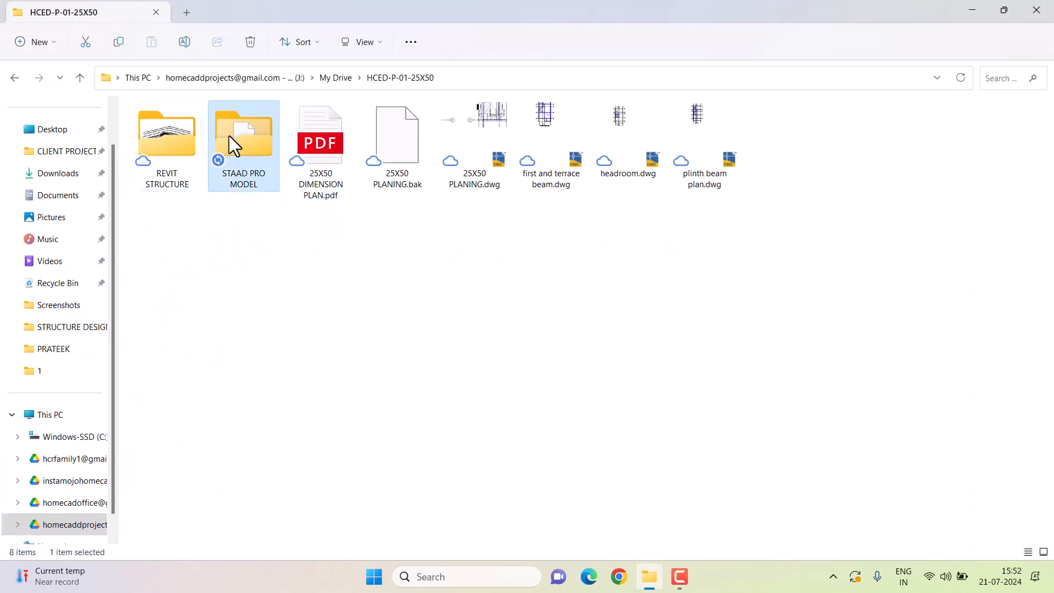
pyautogui.doubleClick(237, 138)
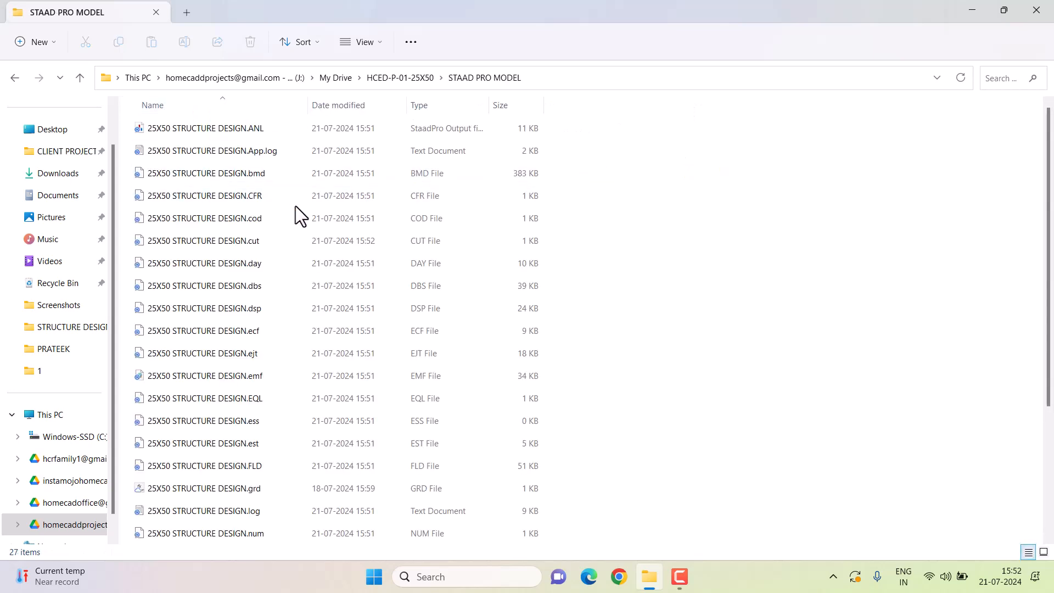
# Change the folder's file view and locate the model file 25X50 STRUCTURE DESIGN.STD.
pyautogui.keyDown('ctrl'); pyautogui.scroll(4, 296, 206); pyautogui.keyUp('ctrl')
pyautogui.hotkey('ctrl', '2')
pyautogui.moveTo(135, 235); pyautogui.dragTo(321, 268)
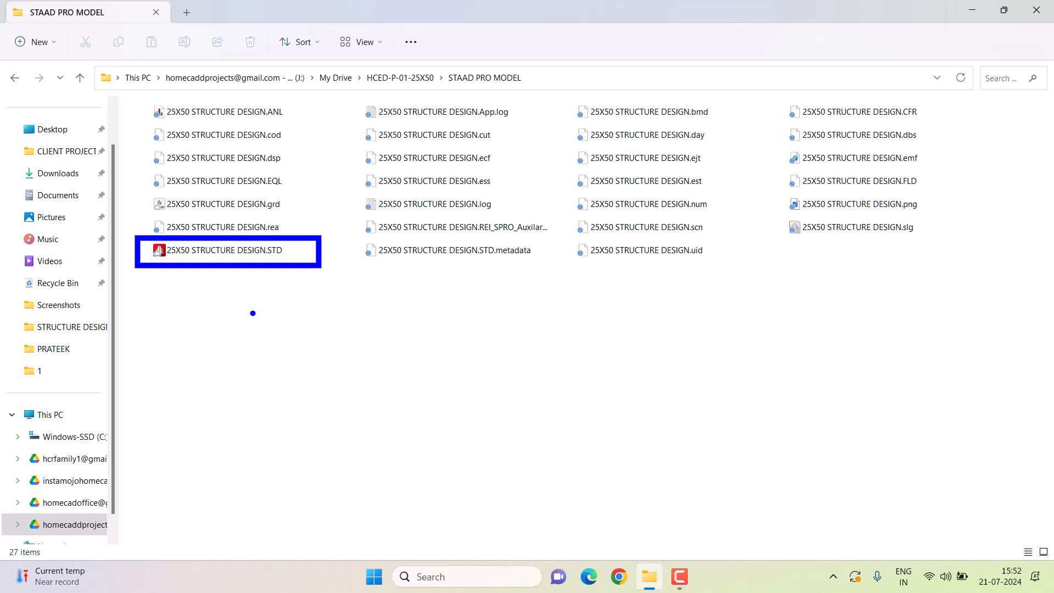
pyautogui.moveTo(254, 350)
pyautogui.mouseDown()
pyautogui.moveTo(235, 296)
pyautogui.moveTo(267, 298)
pyautogui.mouseUp()
pyautogui.moveTo(306, 342)
pyautogui.mouseDown()
pyautogui.moveTo(297, 374)
pyautogui.moveTo(337, 333)
pyautogui.mouseUp()
pyautogui.moveTo(344, 325)
pyautogui.mouseDown()
pyautogui.moveTo(343, 351)
pyautogui.moveTo(356, 313)
pyautogui.moveTo(373, 307)
pyautogui.mouseUp()
pyautogui.moveTo(326, 368); pyautogui.dragTo(383, 342)
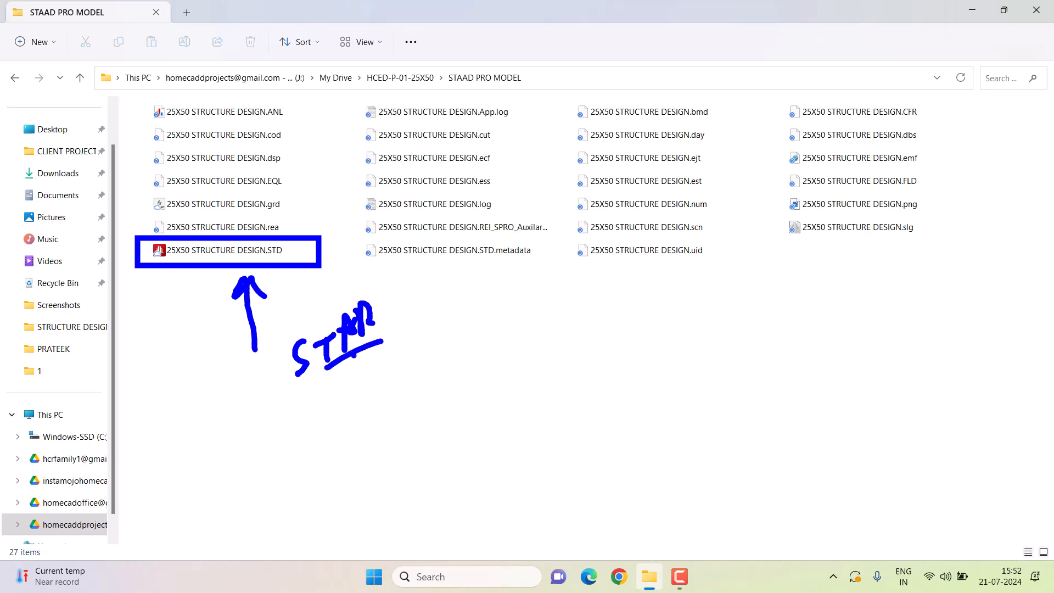
# Create a folder named COLUMN DESIGN AND DETAILING in the HCED-P-01-25X50 project folder.
pyautogui.click(393, 78)
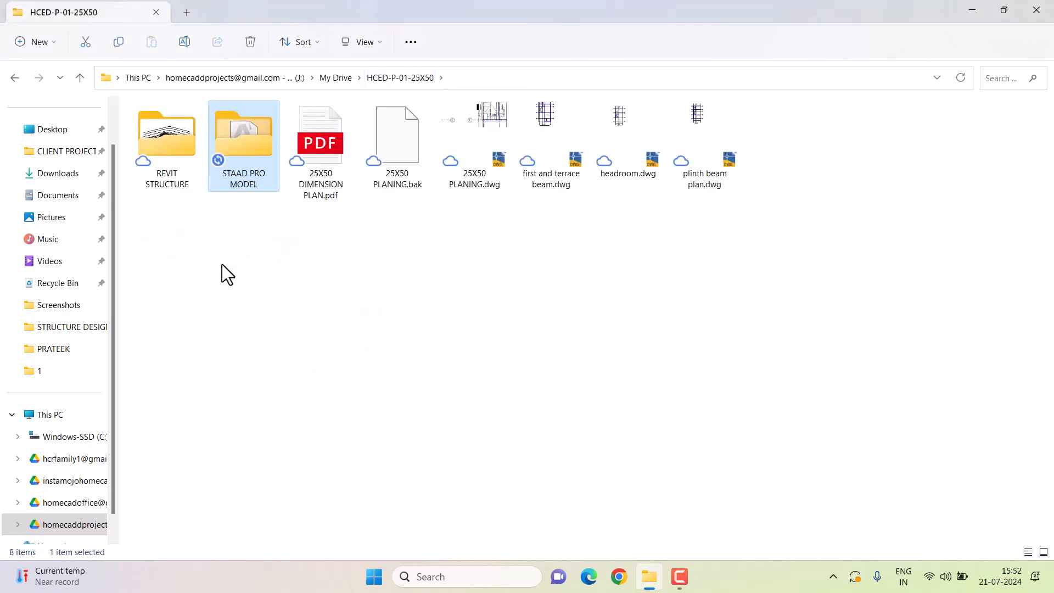
pyautogui.rightClick(381, 266)
pyautogui.moveTo(449, 372)
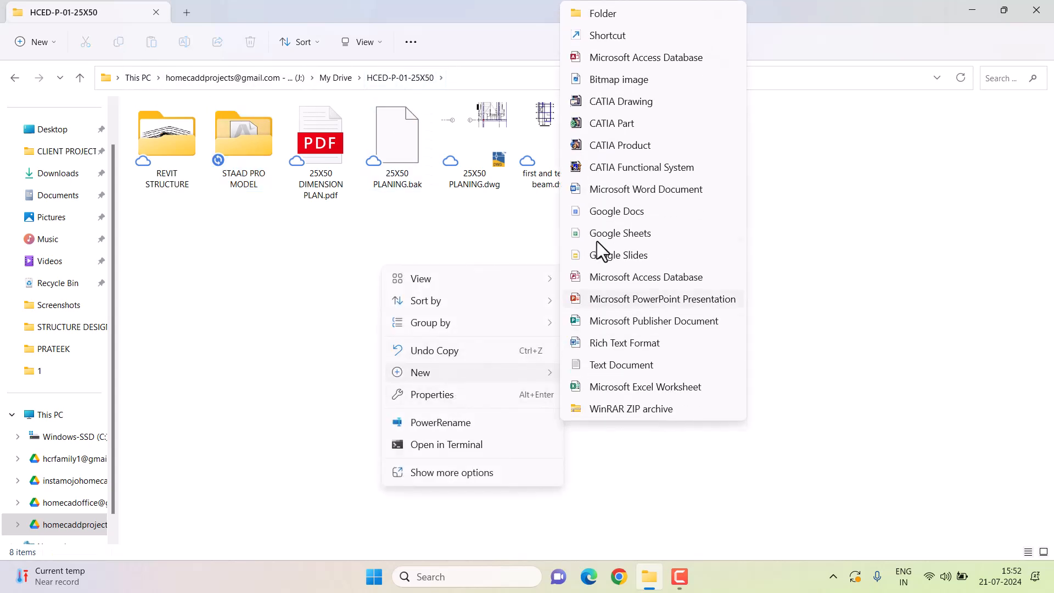
pyautogui.click(595, 20)
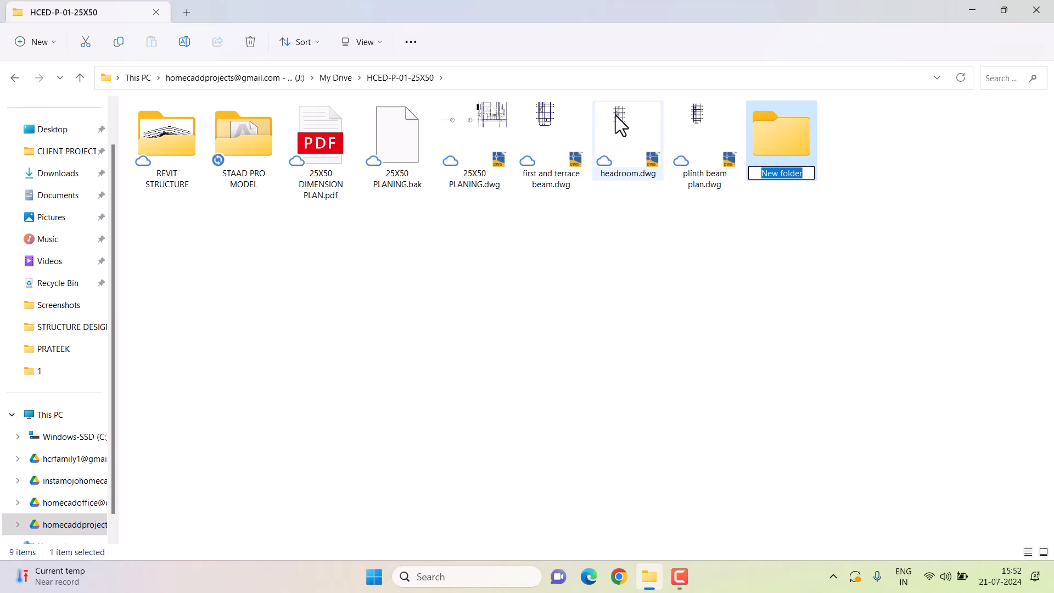
pyautogui.write('COL')
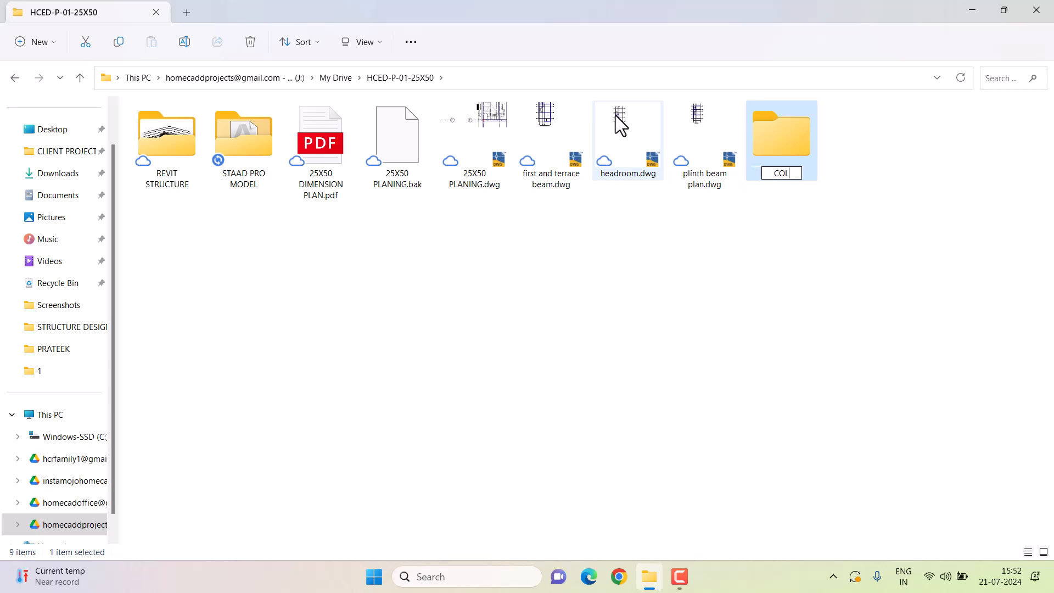
pyautogui.write('UMN DESIGN')
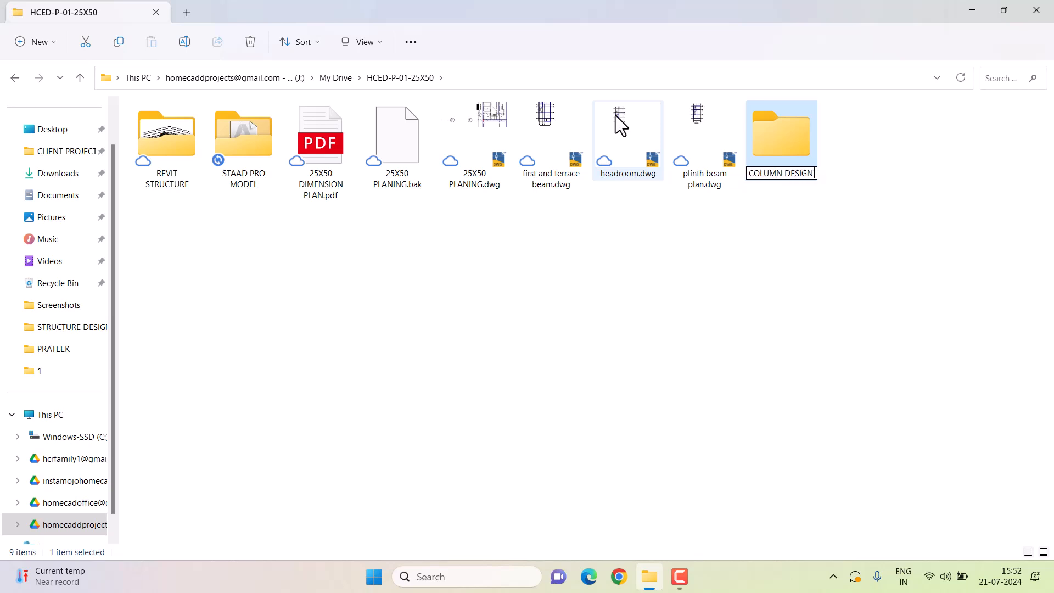
pyautogui.write(' AND DETAILING')
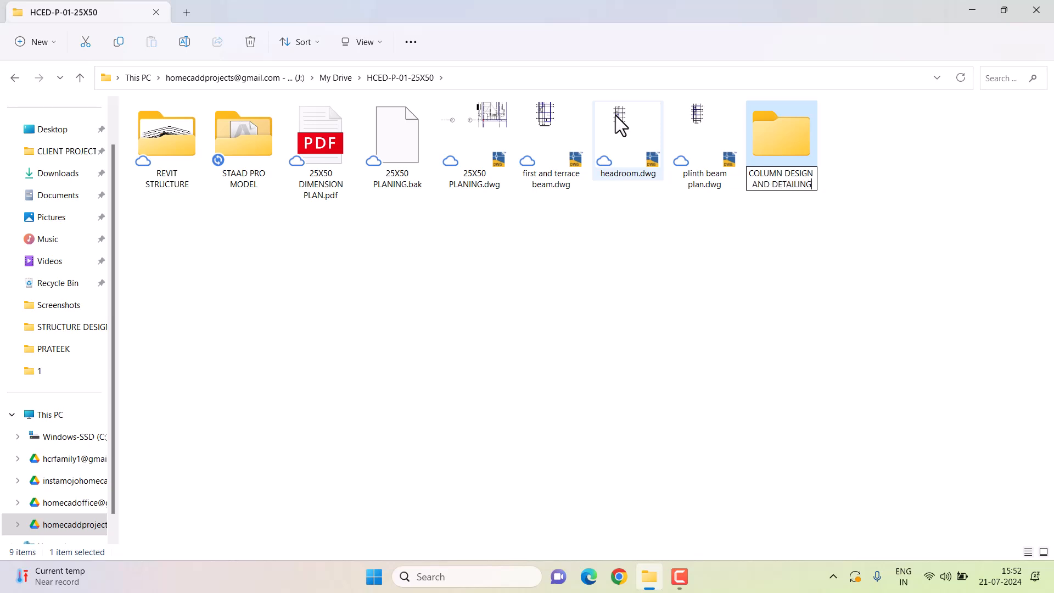
pyautogui.press('Return')
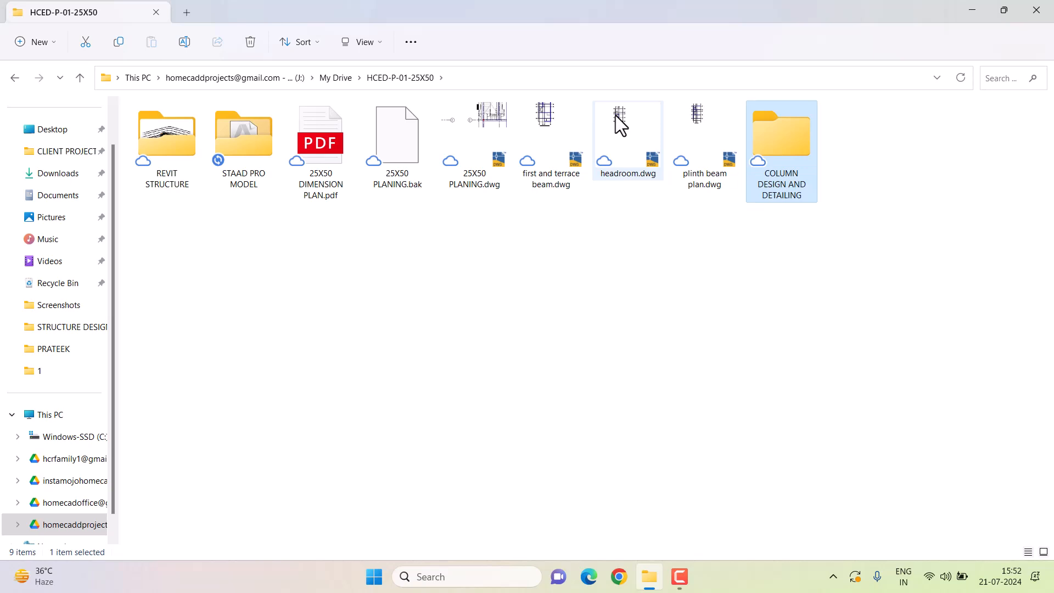
# Add another folder named PLINTH BEAM DESIGN to the HCED-P-01-25X50 project folder.
pyautogui.rightClick(633, 250)
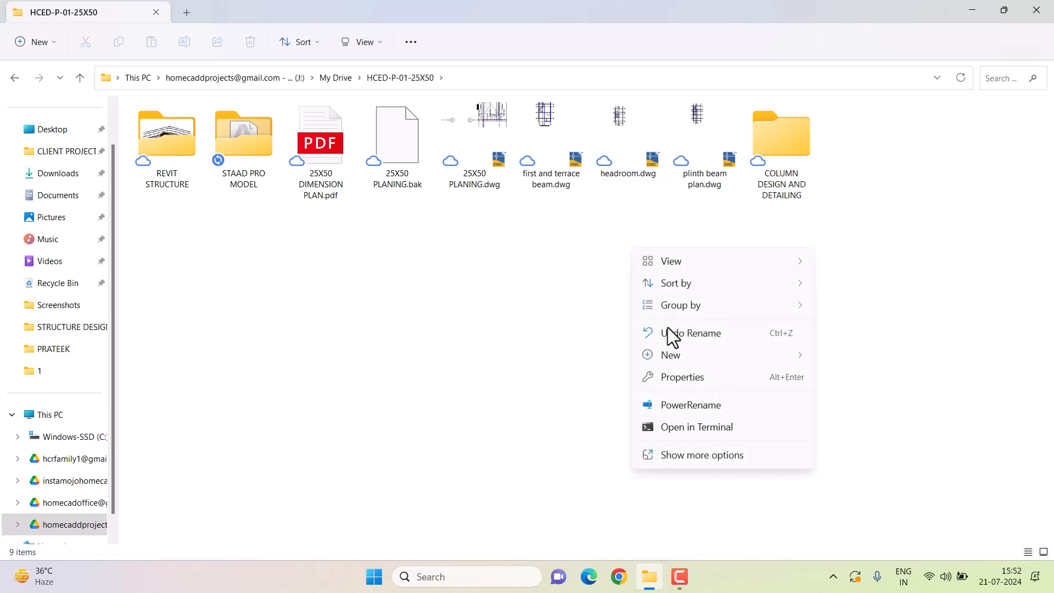
pyautogui.moveTo(687, 357)
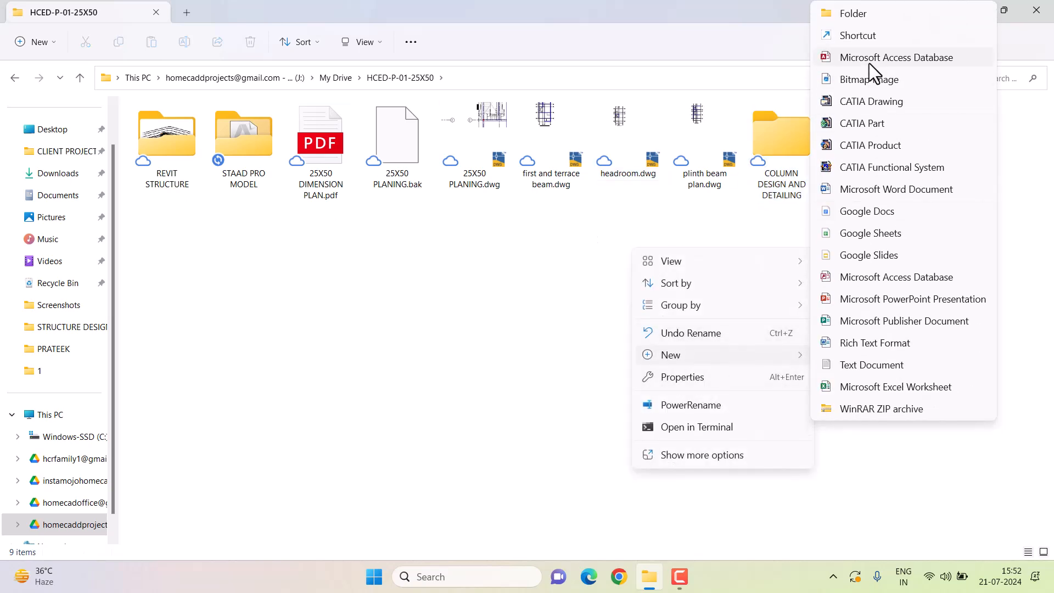
pyautogui.click(868, 18)
pyautogui.write('PLINTH BEEAM')
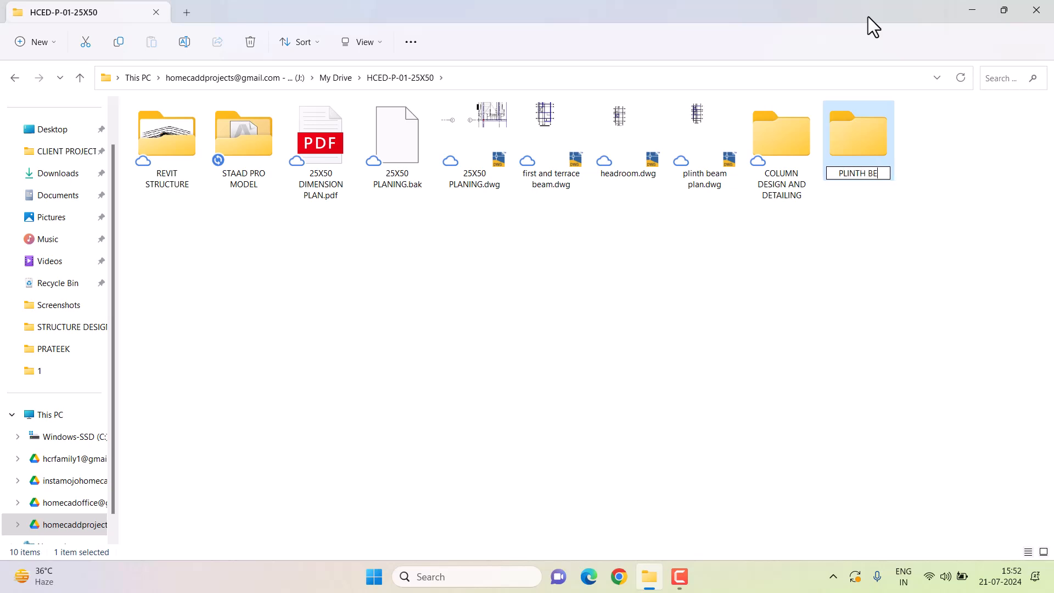
pyautogui.press('BackSpace')
pyautogui.press('BackSpace')
pyautogui.press('BackSpace')
pyautogui.write('AM DESIGN')
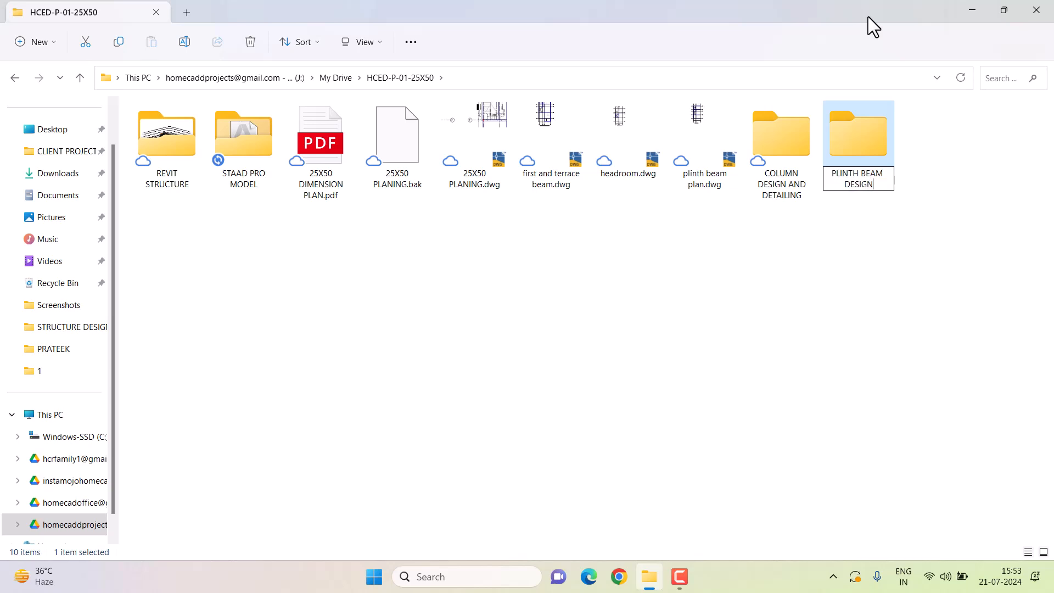
pyautogui.press('Return')
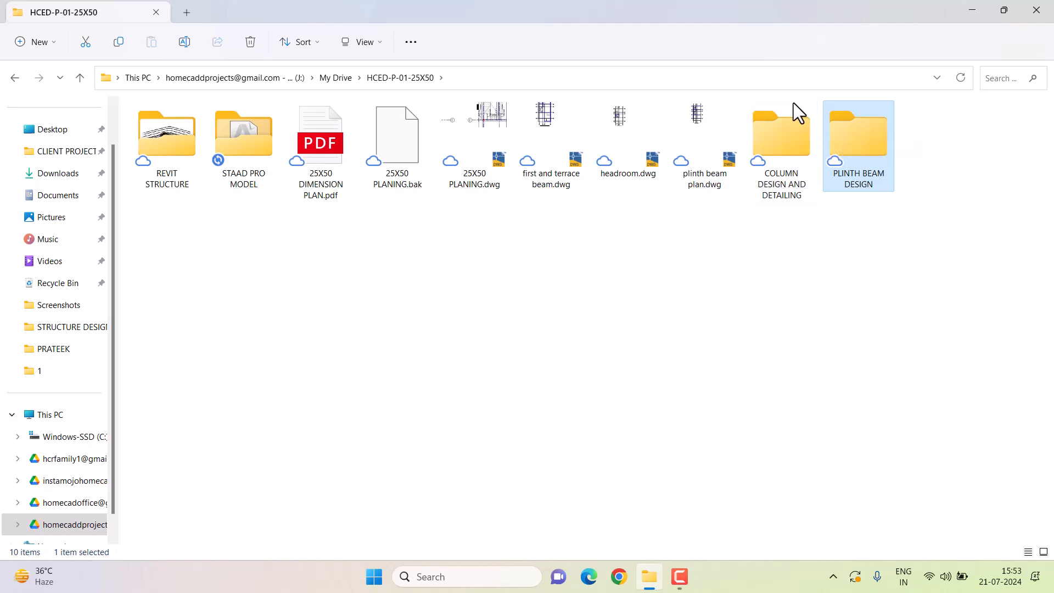
# Close File Explorer and launch RCDC CONNECT Edition from the desktop.
pyautogui.click(1037, 10)
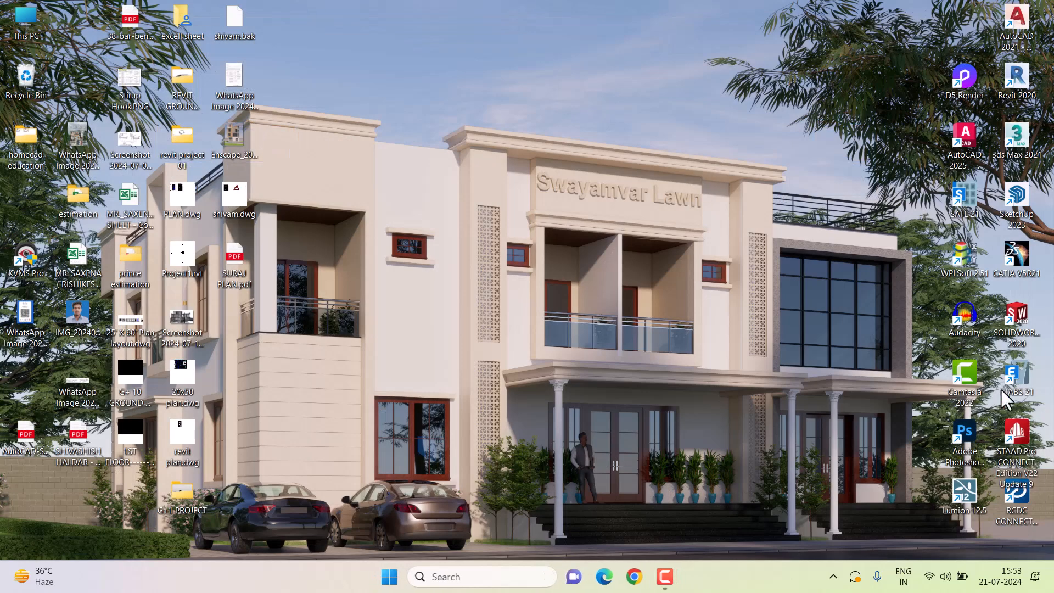
pyautogui.doubleClick(1016, 491)
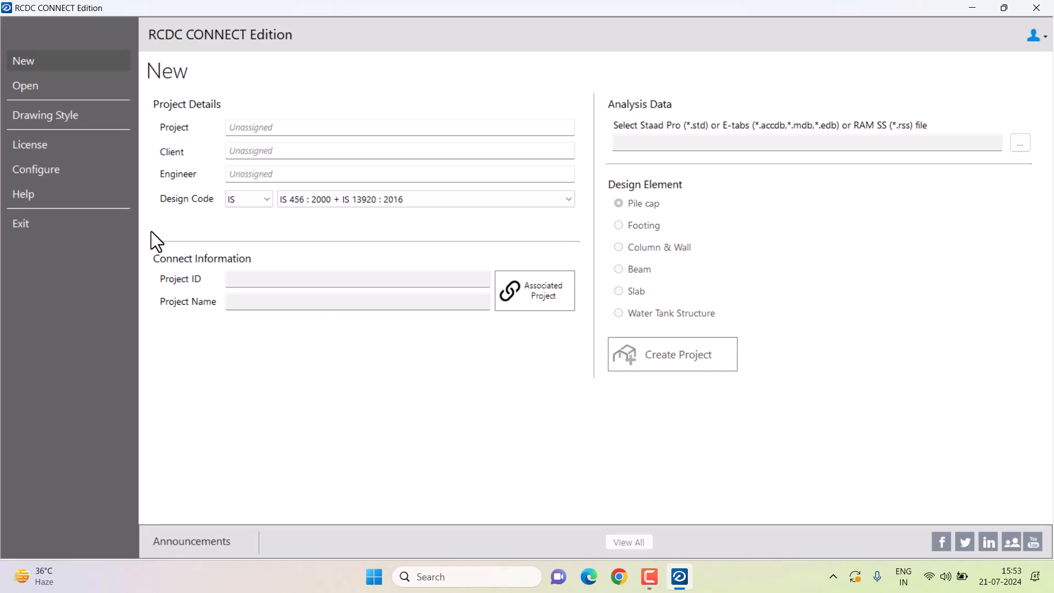
# Check the default country and default design code in the RCDC configuration settings.
pyautogui.click(57, 176)
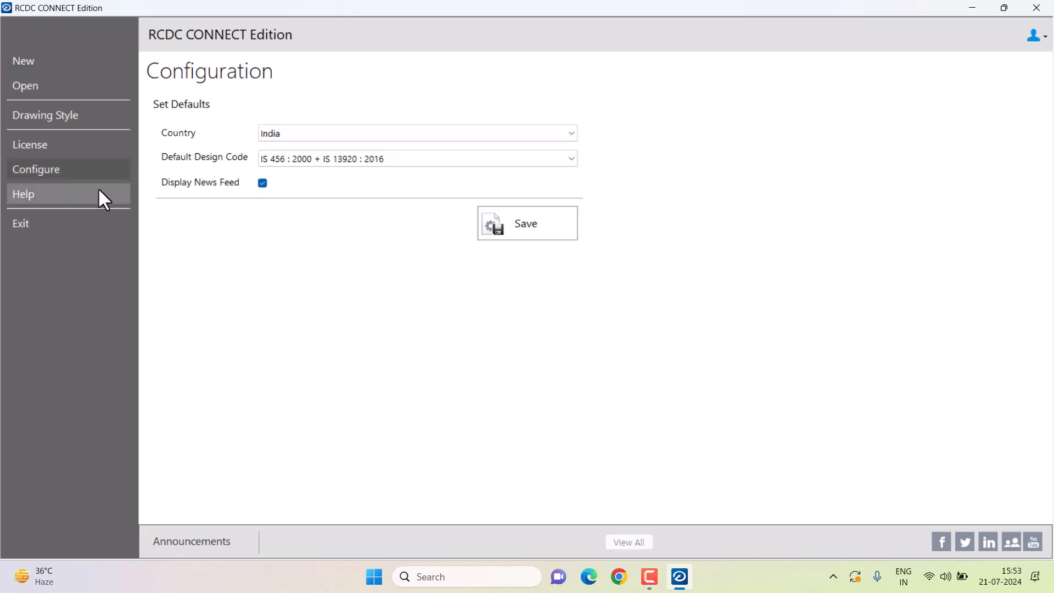
pyautogui.moveTo(291, 122); pyautogui.dragTo(325, 102)
pyautogui.moveTo(302, 126); pyautogui.dragTo(320, 118)
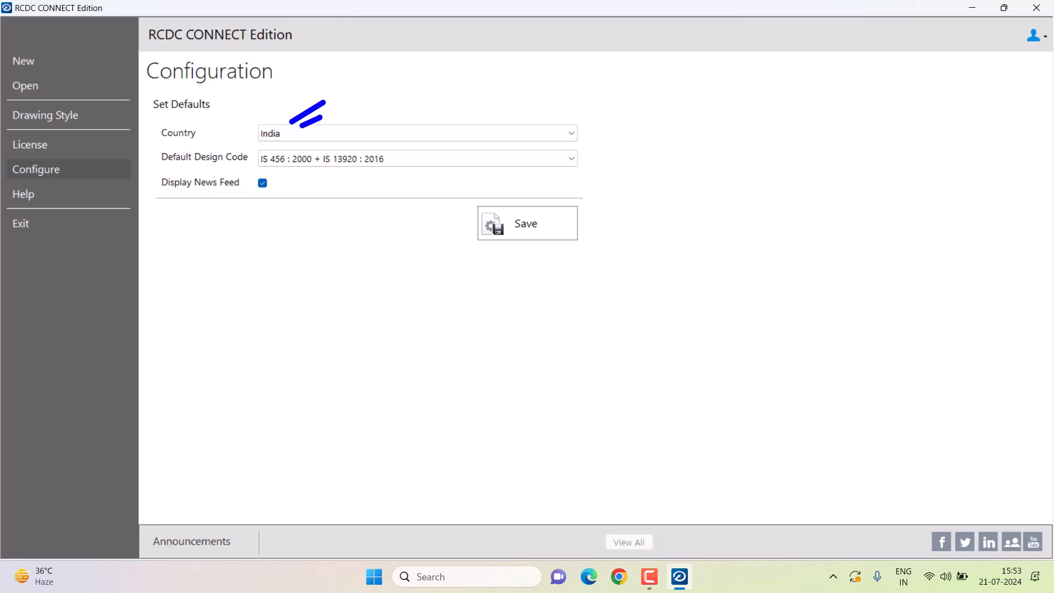
pyautogui.moveTo(382, 177); pyautogui.dragTo(417, 156)
pyautogui.press('Escape')
# Open the drawing Style Manager and examine the layers and drawing units for slab, beam, and column and wall drawings.
pyautogui.click(67, 114)
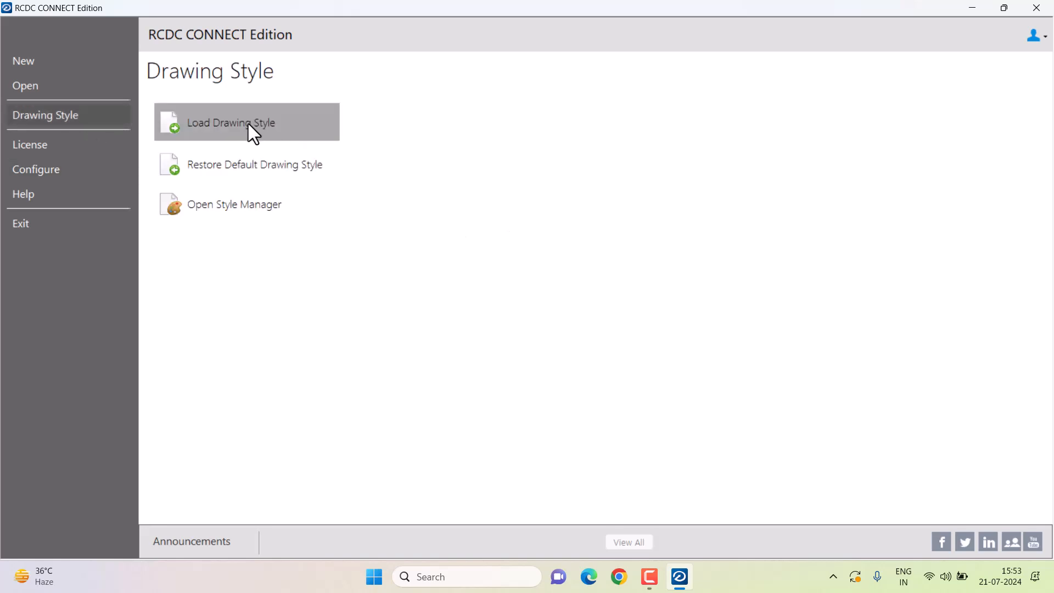
pyautogui.click(230, 206)
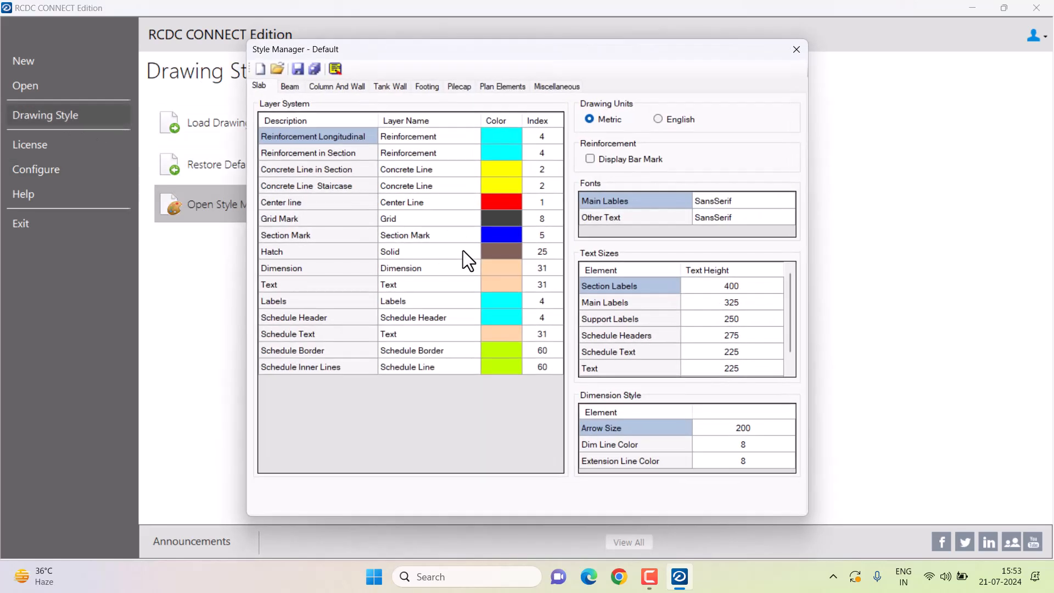
pyautogui.moveTo(246, 92); pyautogui.dragTo(265, 92)
pyautogui.moveTo(571, 128); pyautogui.dragTo(695, 131)
pyautogui.click(289, 87)
pyautogui.click(336, 87)
pyautogui.press('Escape')
pyautogui.hotkey('ctrl', '2')
pyautogui.press('Escape')
pyautogui.hotkey('ctrl', '2')
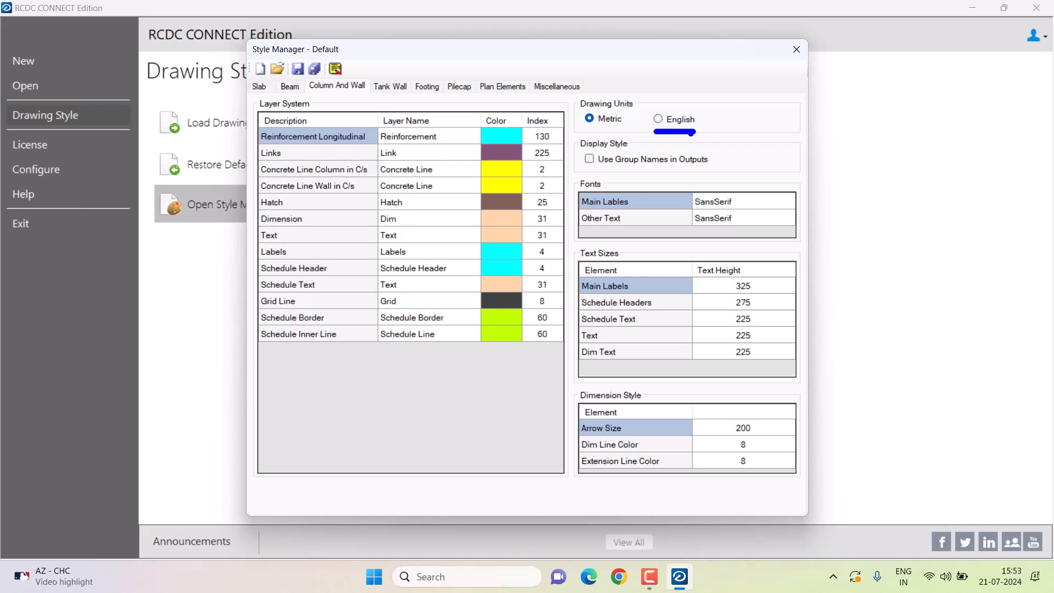
pyautogui.press('Escape')
# Compare the tank wall, column and wall, slab and beam drawing styles, including text sizes, and close the Style Manager.
pyautogui.click(387, 87)
pyautogui.click(342, 87)
pyautogui.click(300, 89)
pyautogui.click(259, 88)
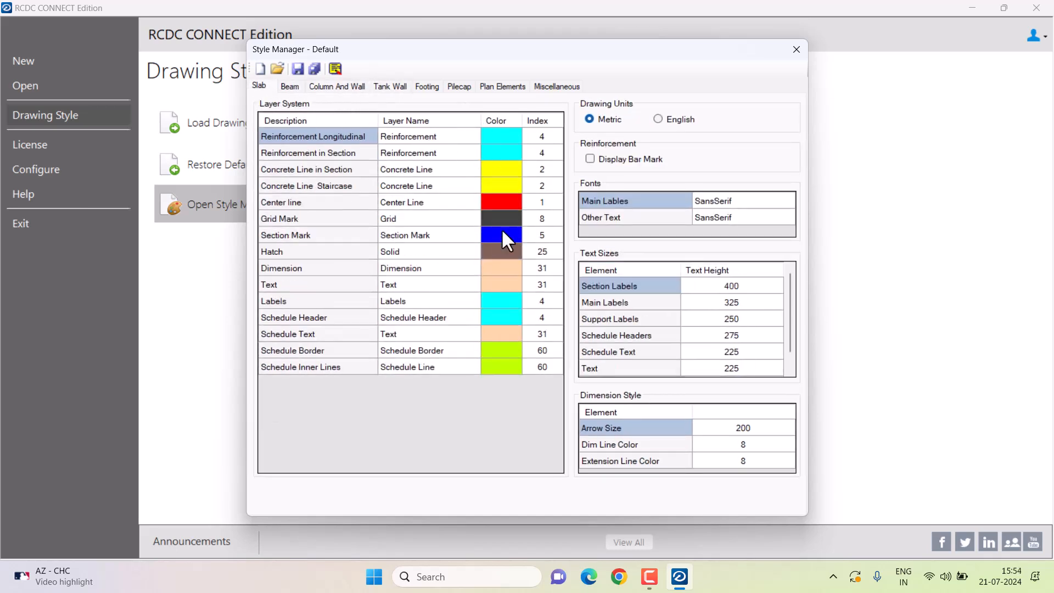
pyautogui.click(303, 87)
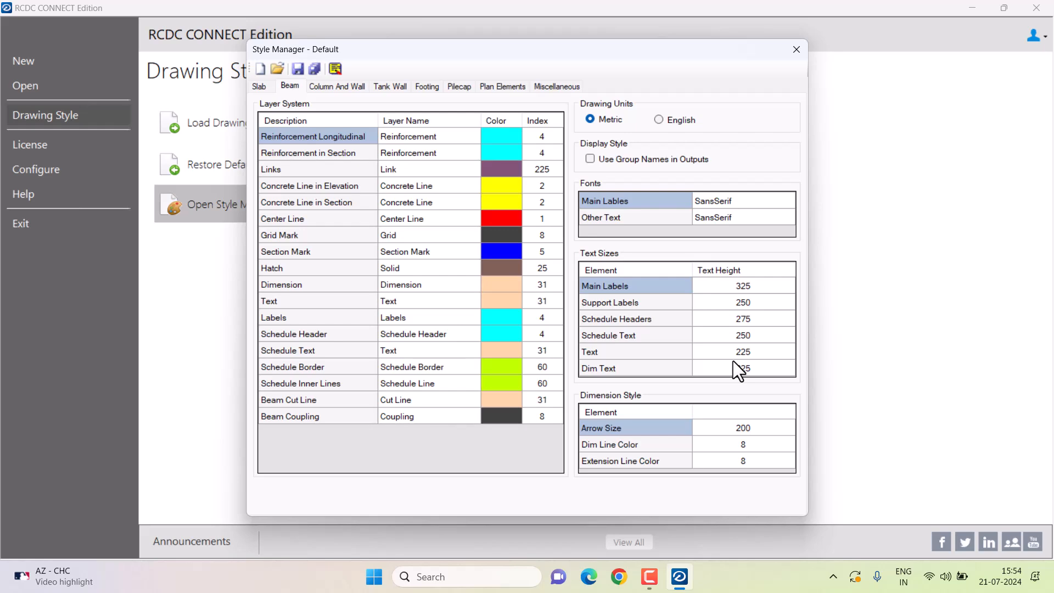
pyautogui.click(797, 49)
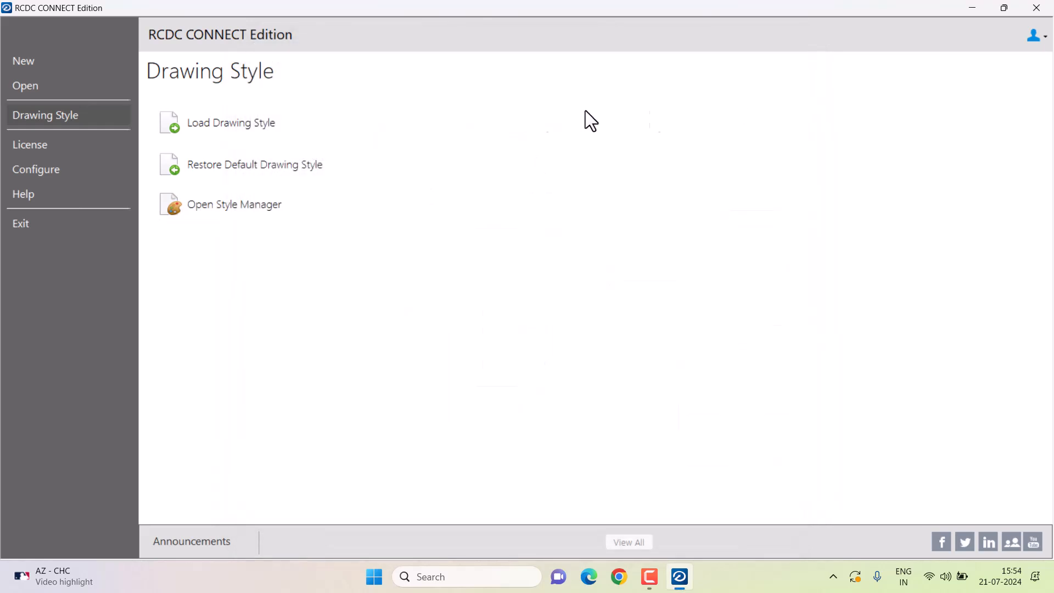
# Begin a new RCDC project and name it COLUMN DESIGN.
pyautogui.click(70, 61)
pyautogui.click(288, 127)
pyautogui.write('COLUMN DESIGN')
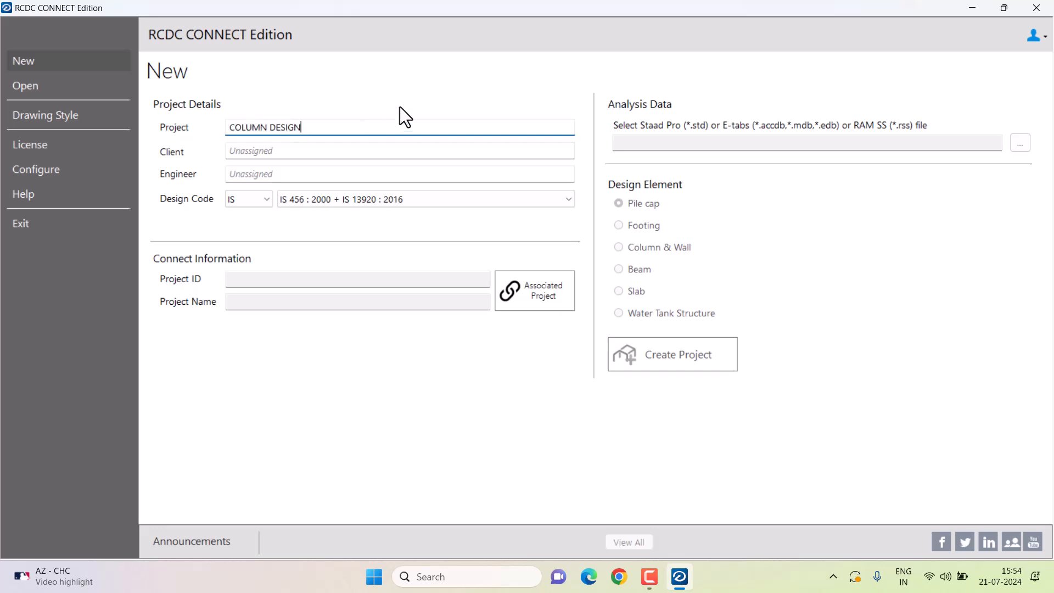
# Load 25X50 STRUCTURE DESIGN.STD from the STAAD PRO MODEL folder of HCED-P-01-25X50 as the project's analysis data.
pyautogui.click(1020, 144)
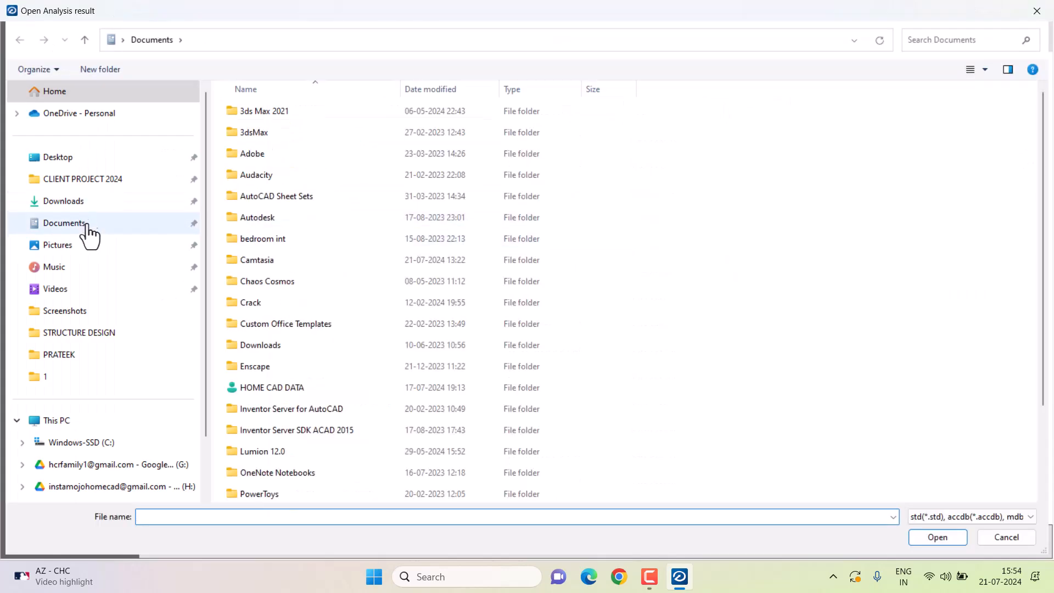
pyautogui.click(104, 335)
pyautogui.scroll(-2, 106, 344)
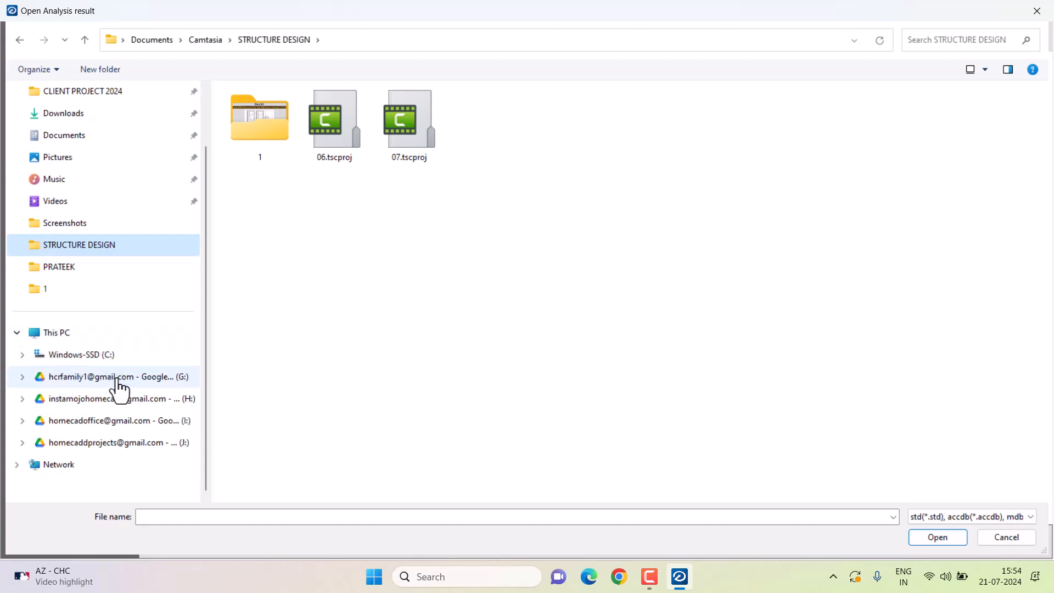
pyautogui.click(109, 443)
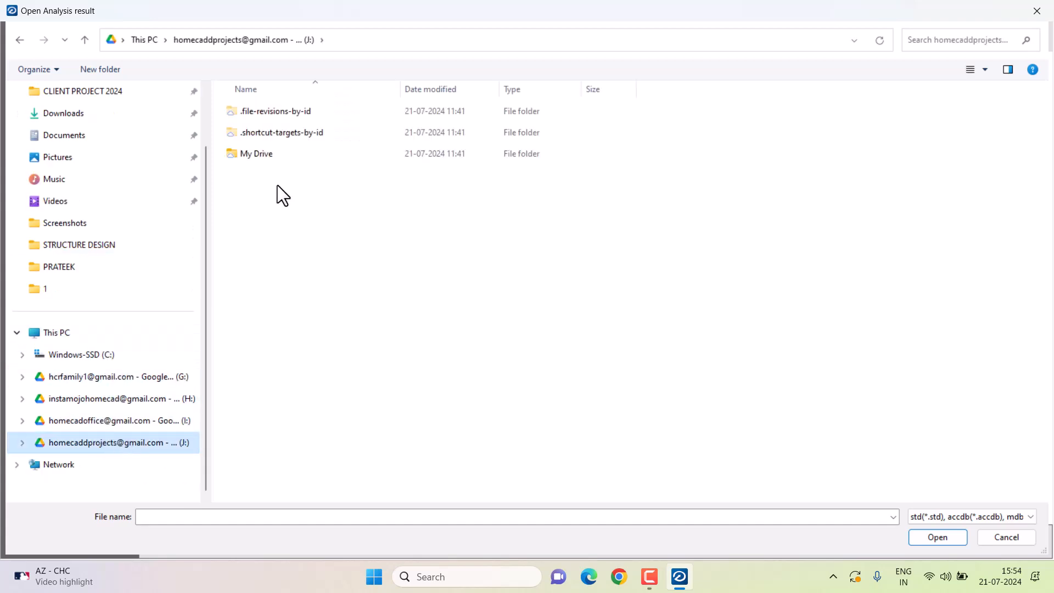
pyautogui.doubleClick(288, 154)
pyautogui.doubleClick(288, 112)
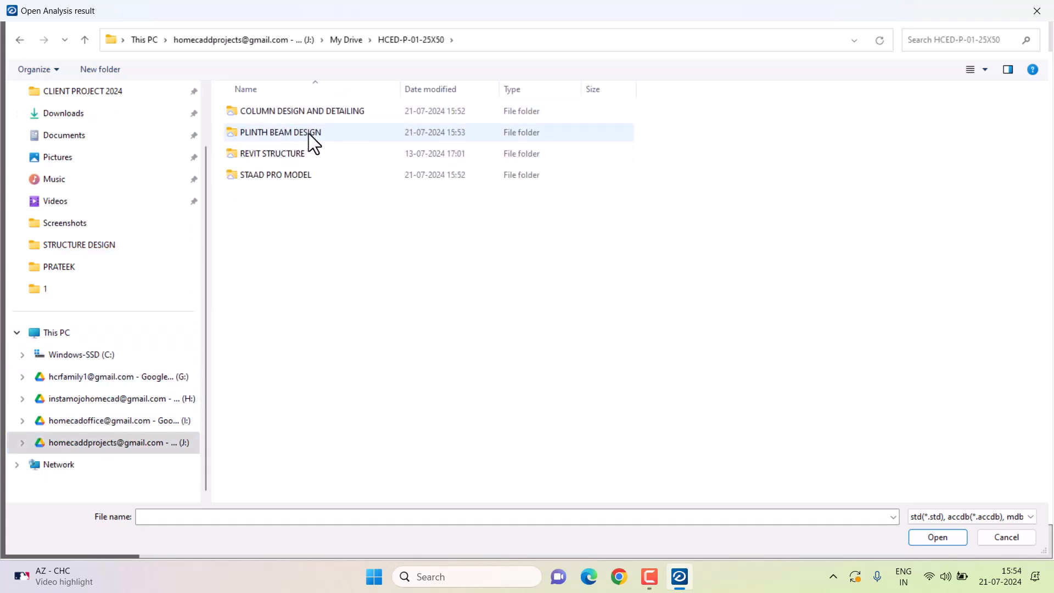
pyautogui.doubleClick(296, 175)
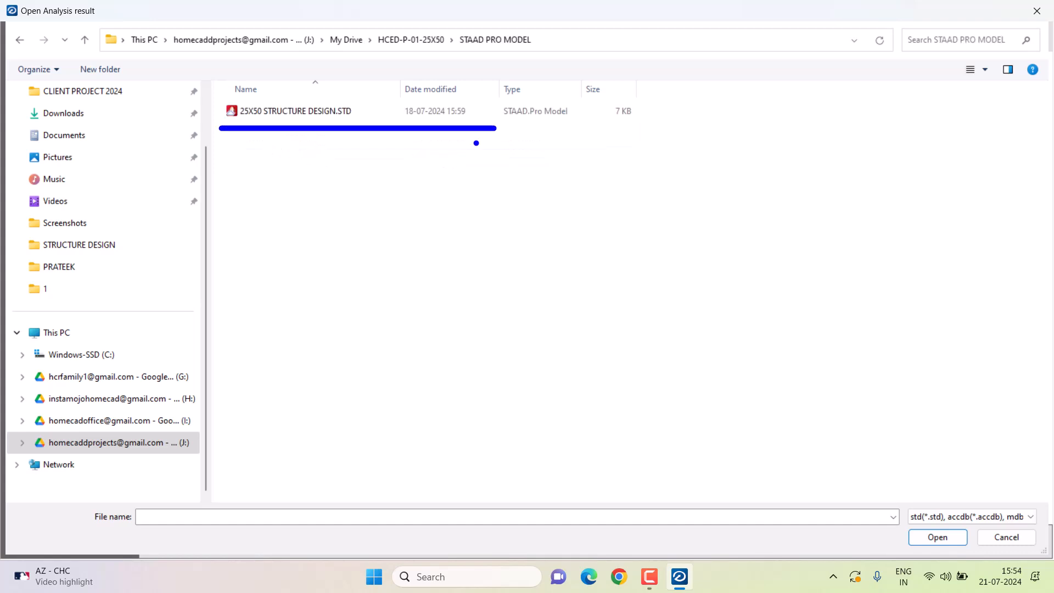
pyautogui.click(345, 111)
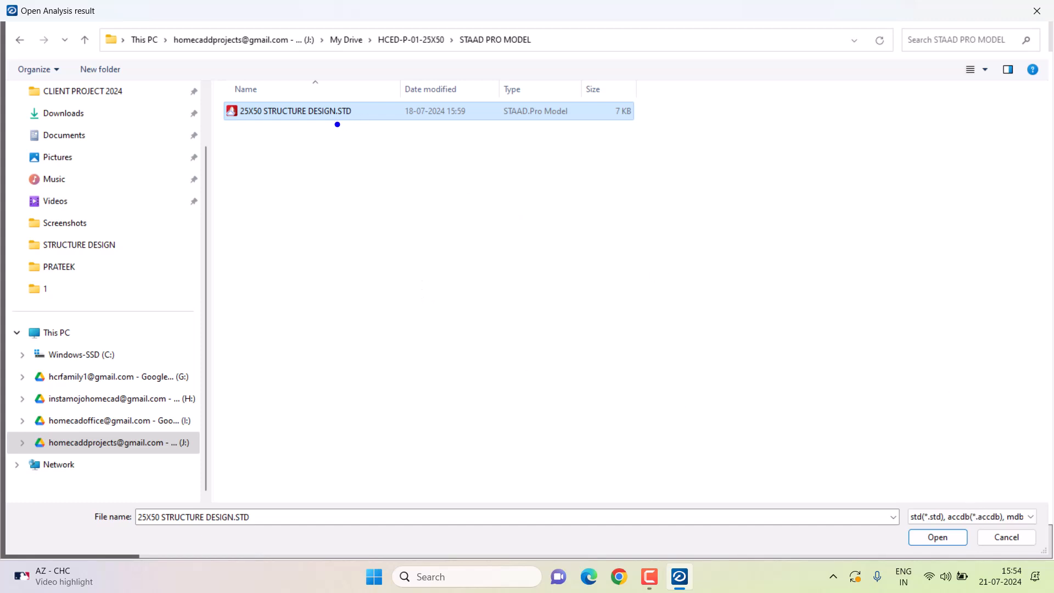
pyautogui.click(942, 541)
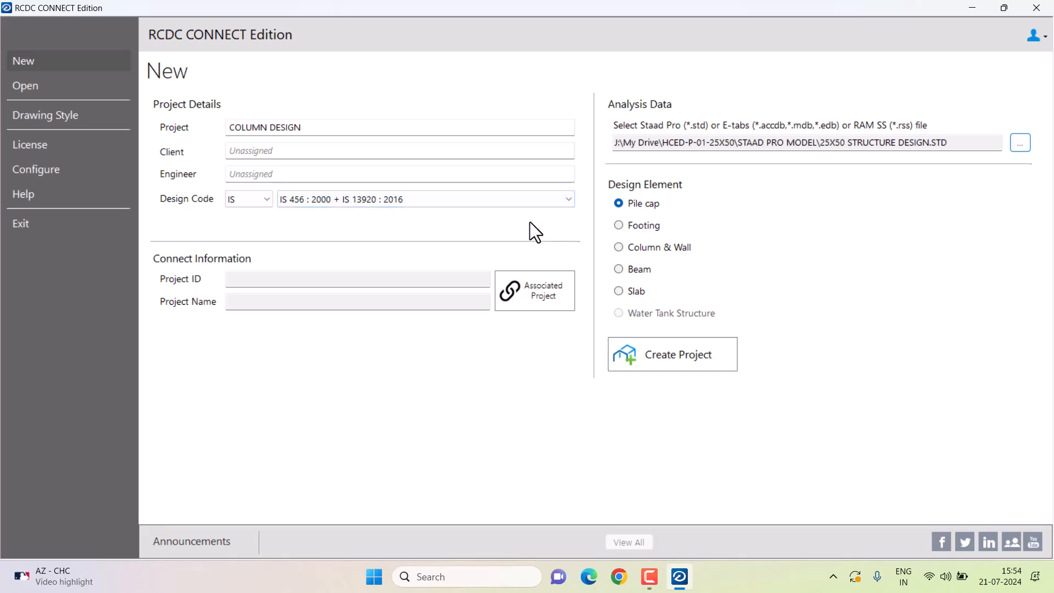
# Switch to File Explorer, check the display options for file name extensions and hidden items, and close it.
pyautogui.click(374, 577)
pyautogui.click(619, 240)
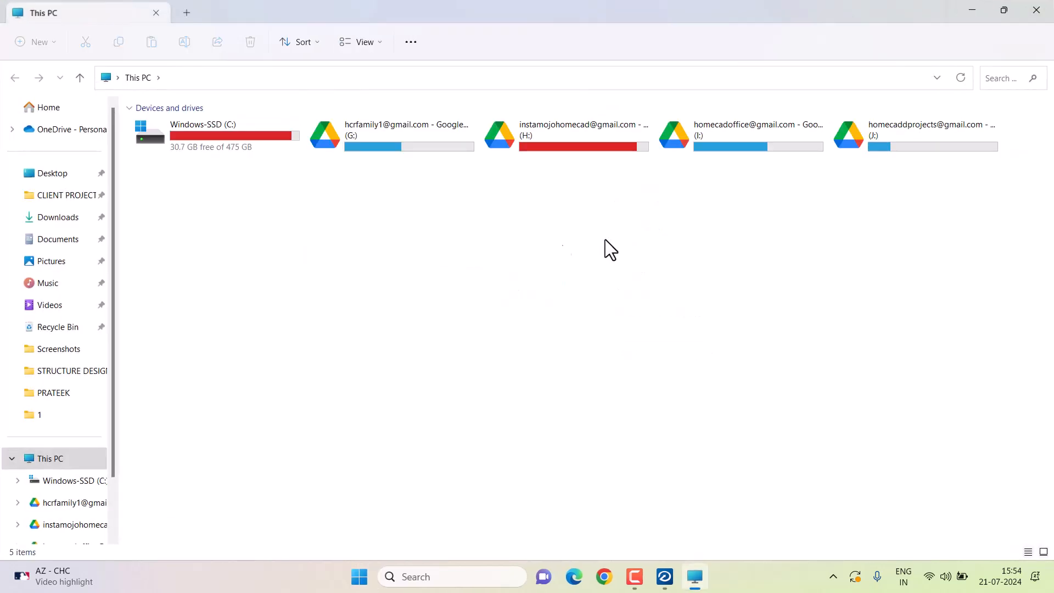
pyautogui.click(54, 411)
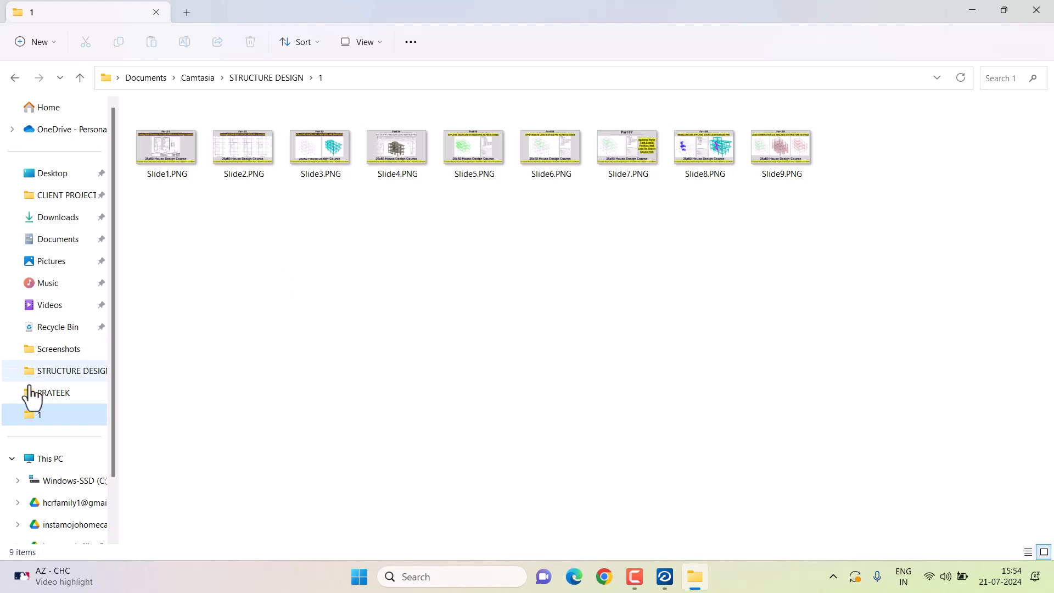
pyautogui.click(365, 42)
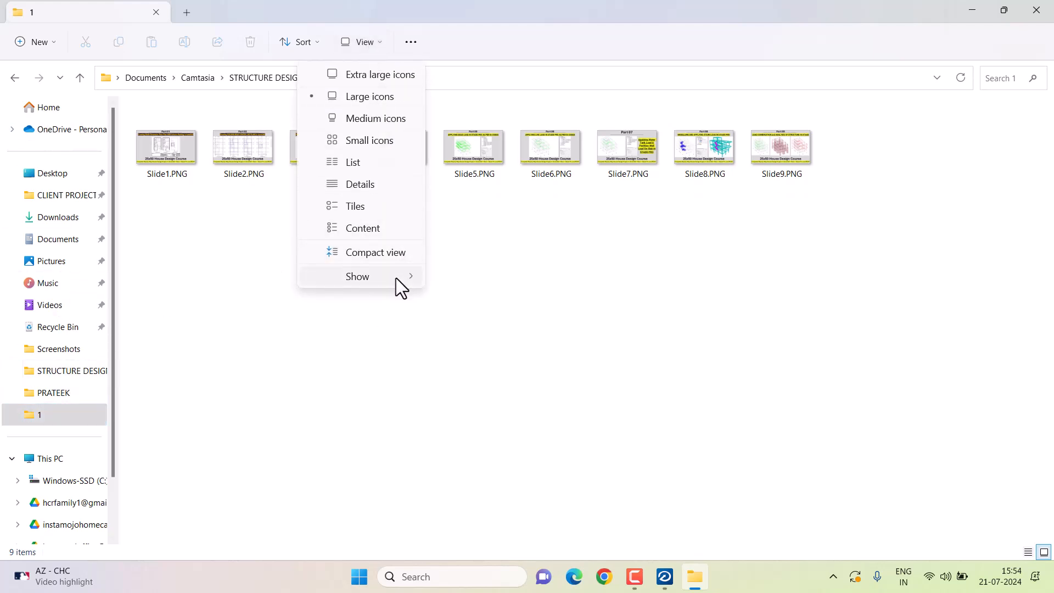
pyautogui.moveTo(396, 278)
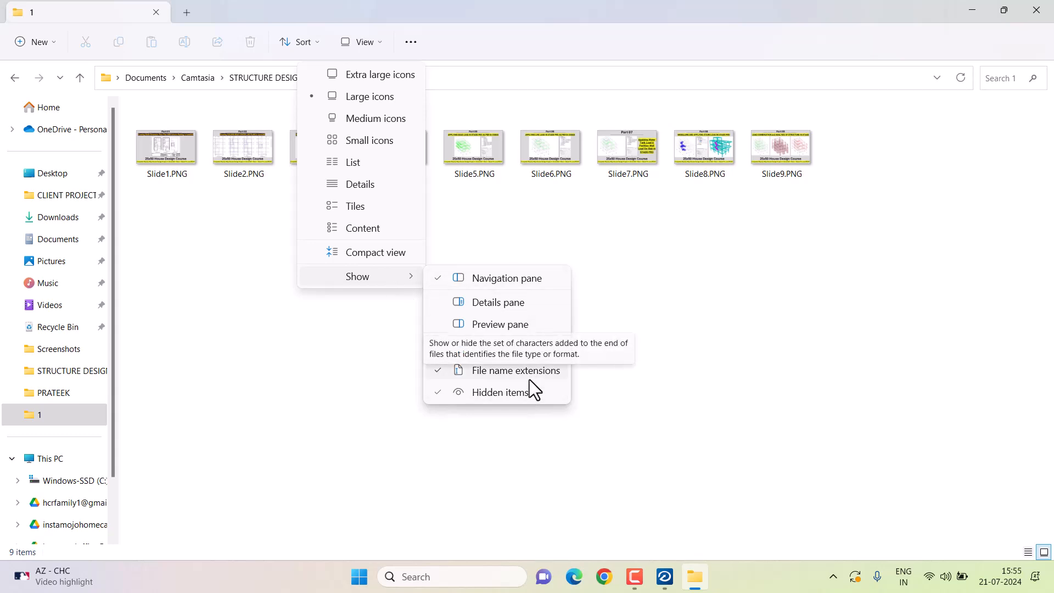
pyautogui.moveTo(624, 185); pyautogui.dragTo(812, 180)
pyautogui.press('Escape')
pyautogui.click(1038, 8)
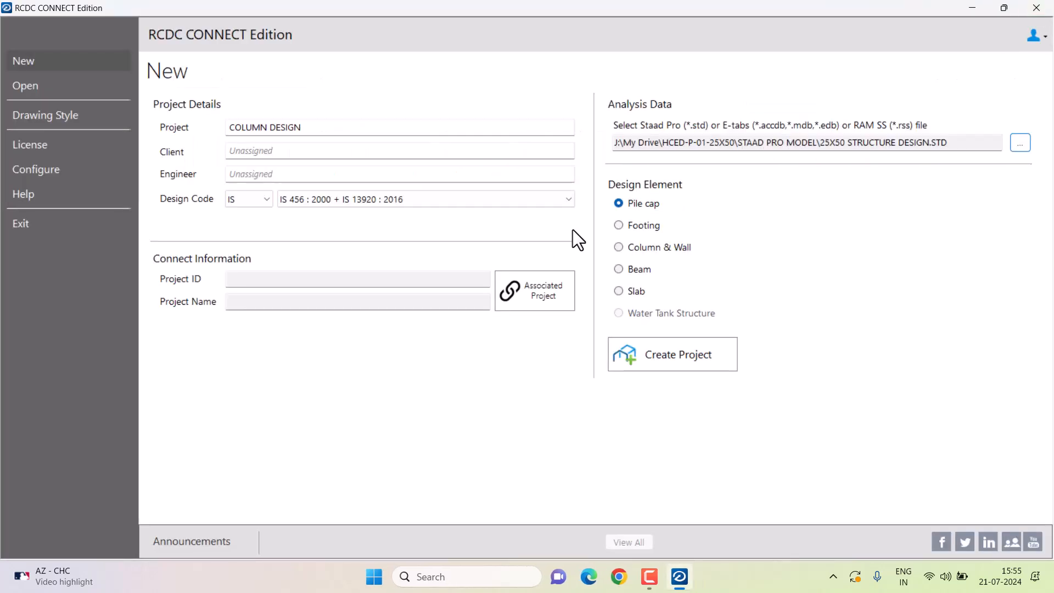
# Choose Column & Wall as the design element and create the project.
pyautogui.hotkey('ctrl', '2')
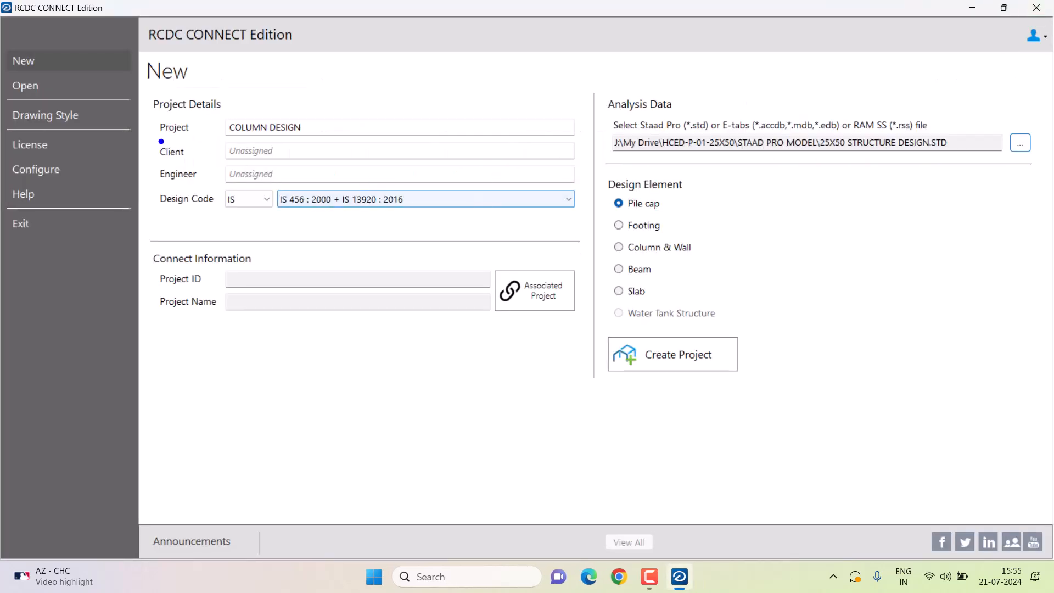
pyautogui.moveTo(151, 138); pyautogui.dragTo(331, 138)
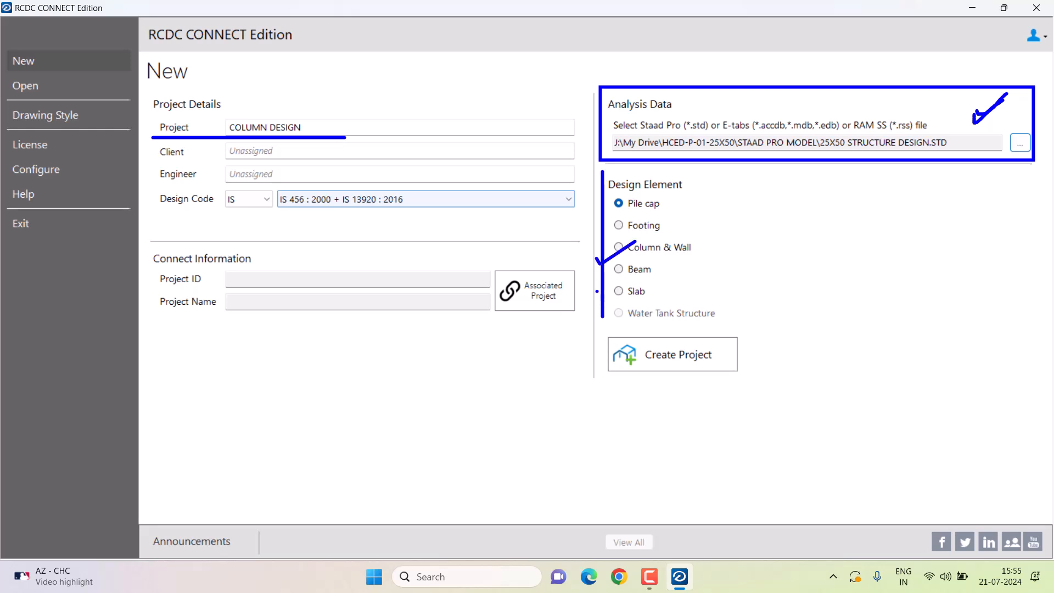
pyautogui.click(619, 247)
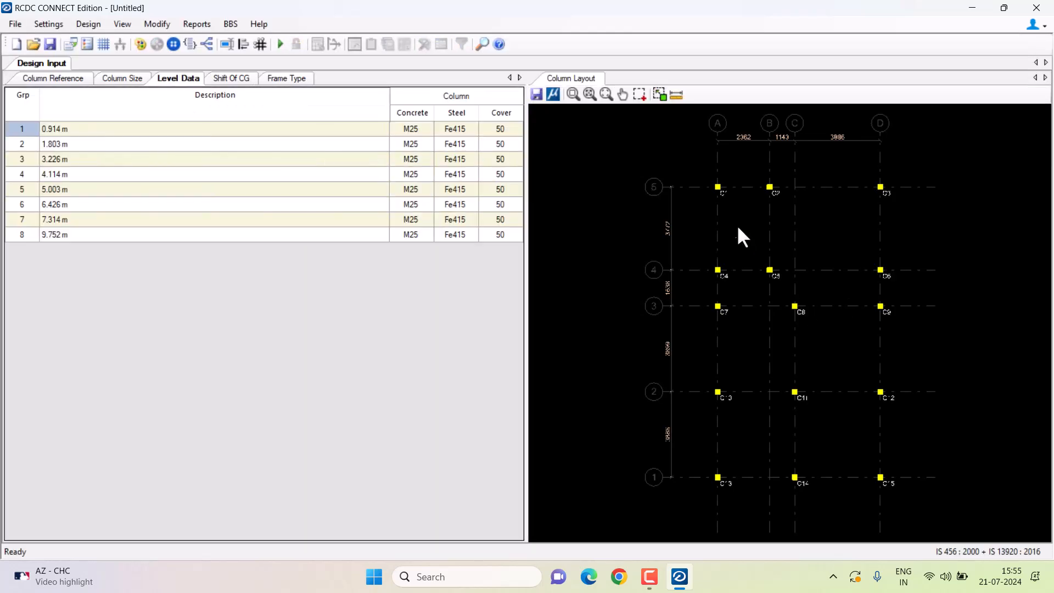
# Examine the column positions, column labels and grid spacings in the column layout.
pyautogui.moveTo(622, 110)
pyautogui.mouseDown()
pyautogui.moveTo(884, 395)
pyautogui.moveTo(973, 521)
pyautogui.mouseUp()
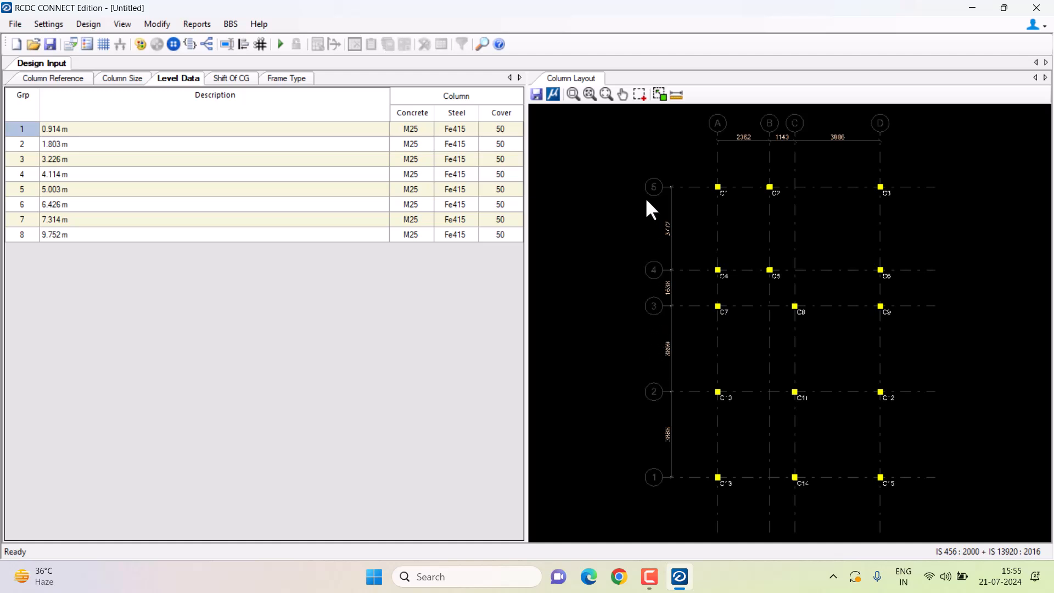
pyautogui.scroll(2, 779, 163)
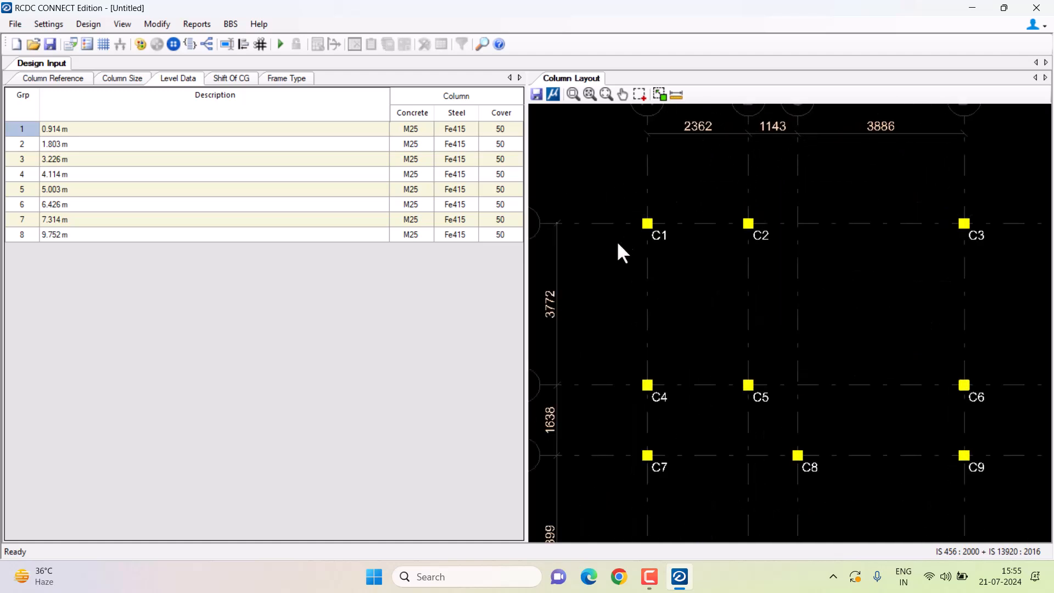
pyautogui.scroll(-5, 784, 339)
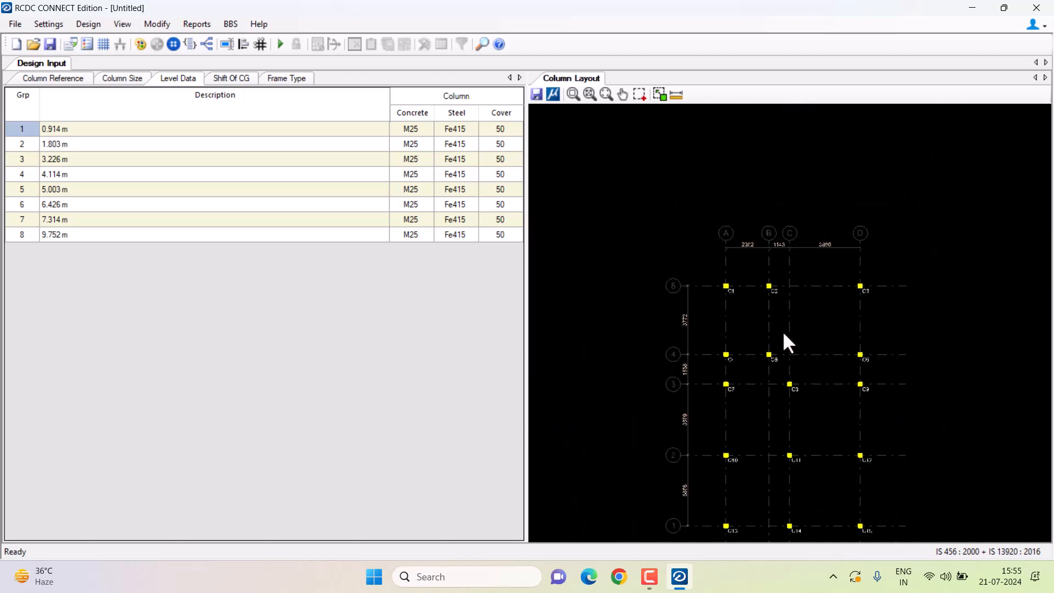
pyautogui.scroll(3, 789, 333)
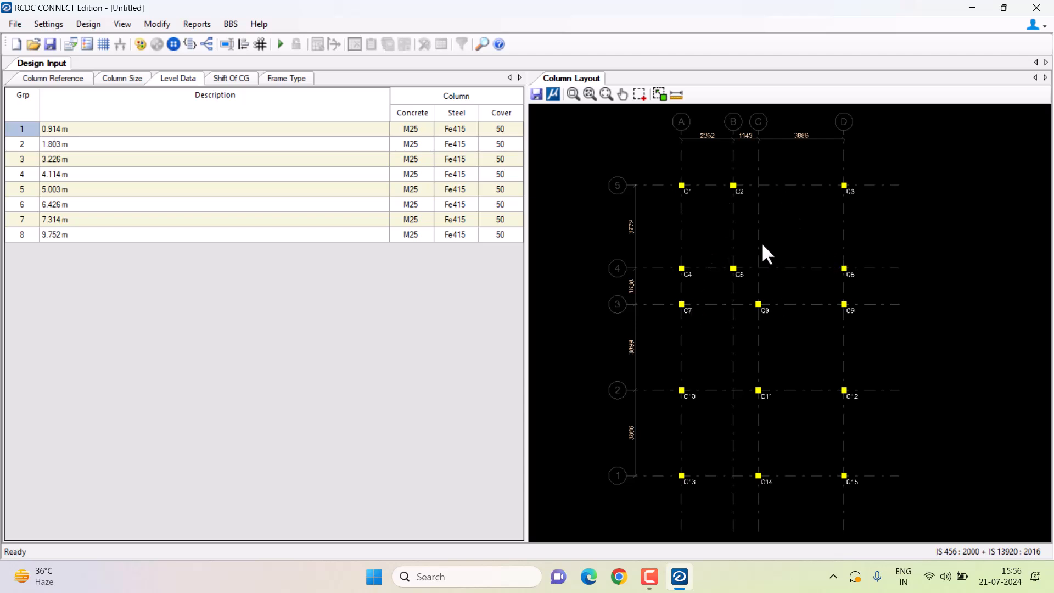
pyautogui.moveTo(774, 248); pyautogui.dragTo(813, 234)
pyautogui.press('Escape')
pyautogui.scroll(2, 779, 210)
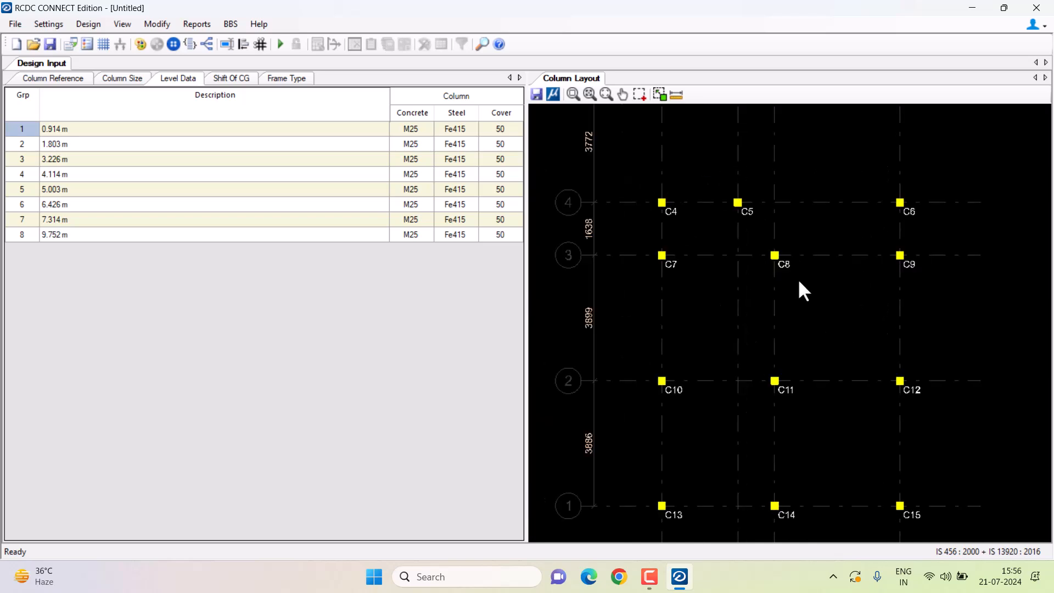
pyautogui.scroll(-2, 799, 278)
pyautogui.scroll(2, 865, 408)
pyautogui.scroll(1, 868, 406)
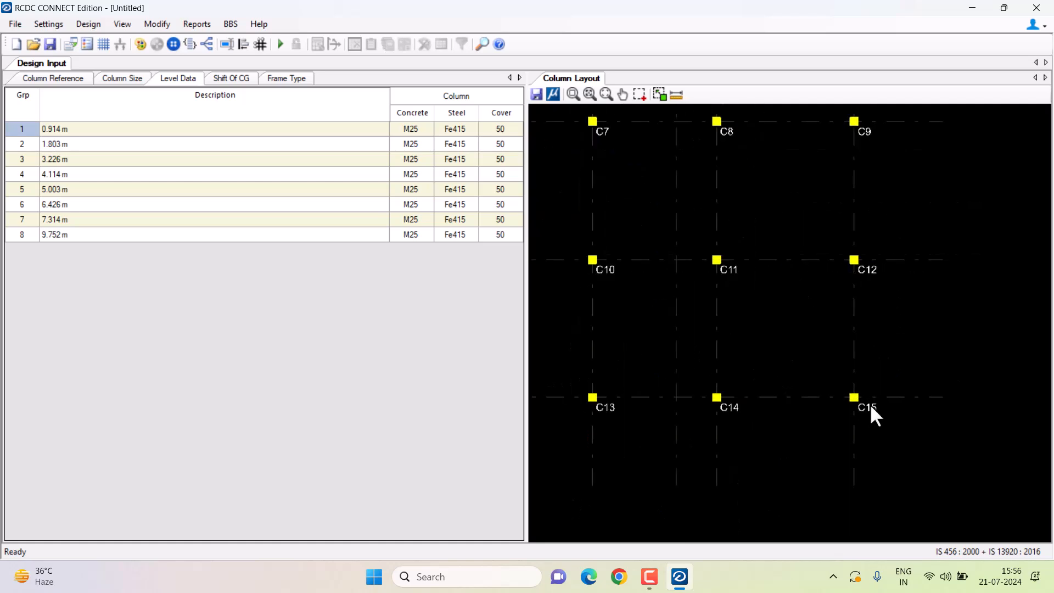
pyautogui.scroll(-3, 870, 407)
pyautogui.scroll(1, 845, 172)
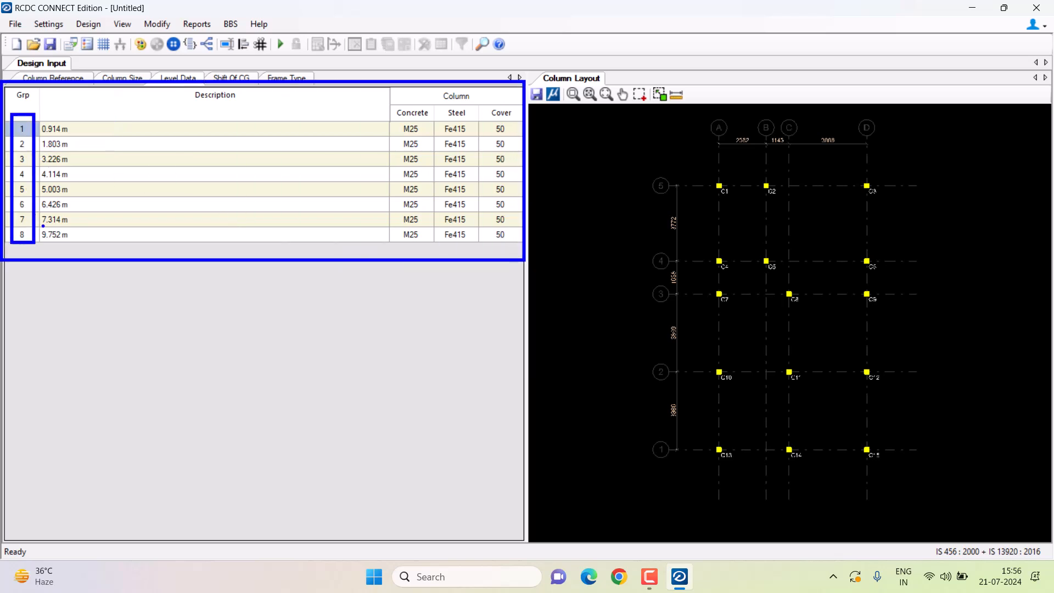
# Examine the level groups and their heights in the level data table.
pyautogui.moveTo(74, 127)
pyautogui.mouseDown()
pyautogui.moveTo(89, 123)
pyautogui.moveTo(75, 159)
pyautogui.moveTo(89, 152)
pyautogui.moveTo(87, 186)
pyautogui.mouseUp()
pyautogui.moveTo(76, 208)
pyautogui.mouseDown()
pyautogui.moveTo(93, 198)
pyautogui.moveTo(93, 210)
pyautogui.mouseUp()
pyautogui.moveTo(81, 226); pyautogui.dragTo(89, 222)
pyautogui.moveTo(72, 248); pyautogui.dragTo(85, 239)
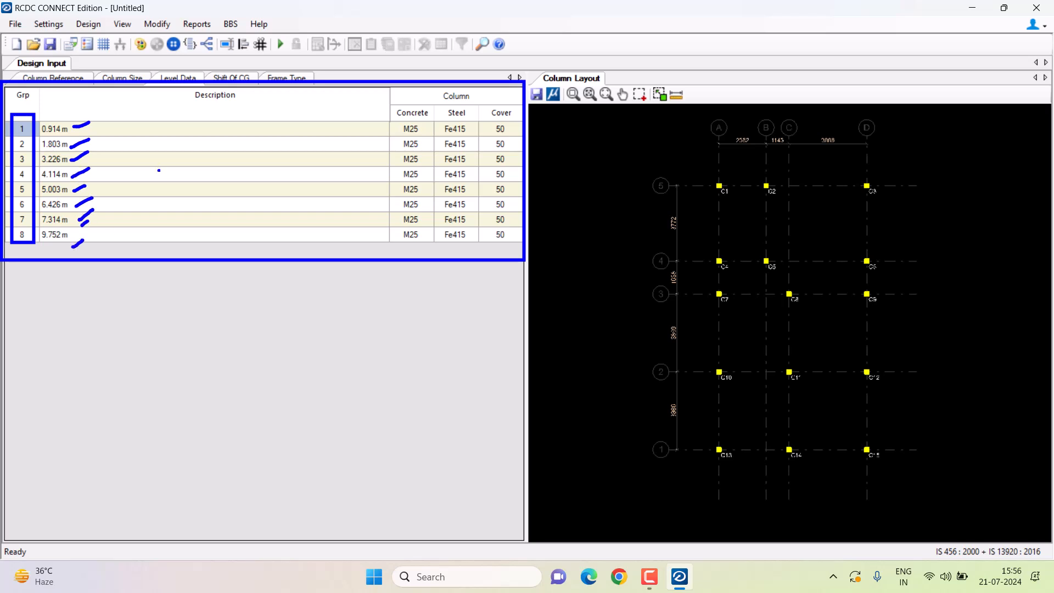
pyautogui.press('Escape')
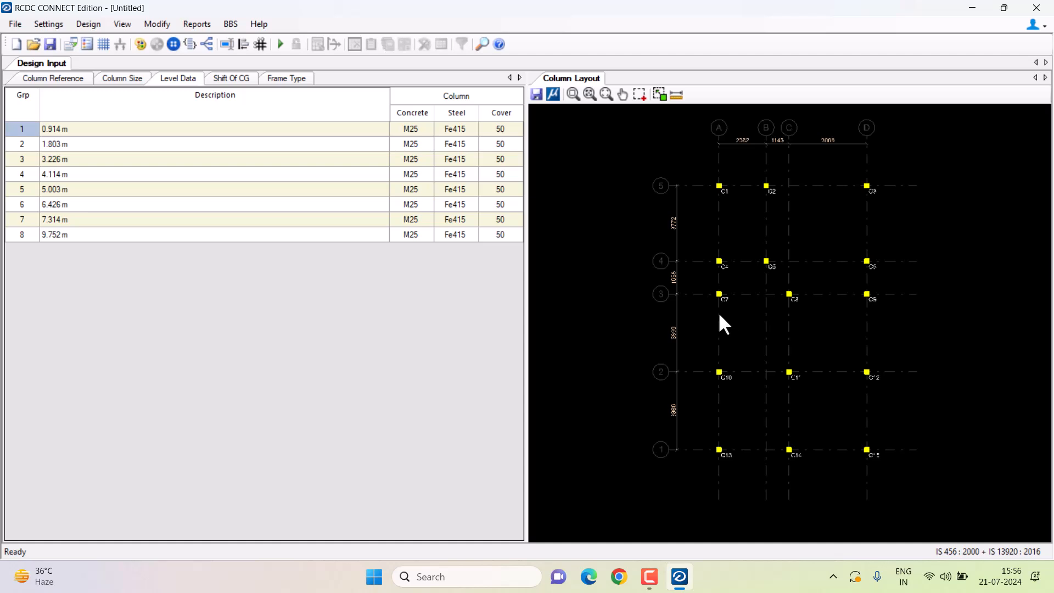
pyautogui.moveTo(72, 142); pyautogui.dragTo(92, 143)
pyautogui.moveTo(70, 192); pyautogui.dragTo(100, 189)
pyautogui.press('Escape')
pyautogui.hotkey('ctrl', '2')
pyautogui.keyDown('ctrl'); pyautogui.moveTo(41, 110); pyautogui.dragTo(87, 238); pyautogui.keyUp('ctrl')
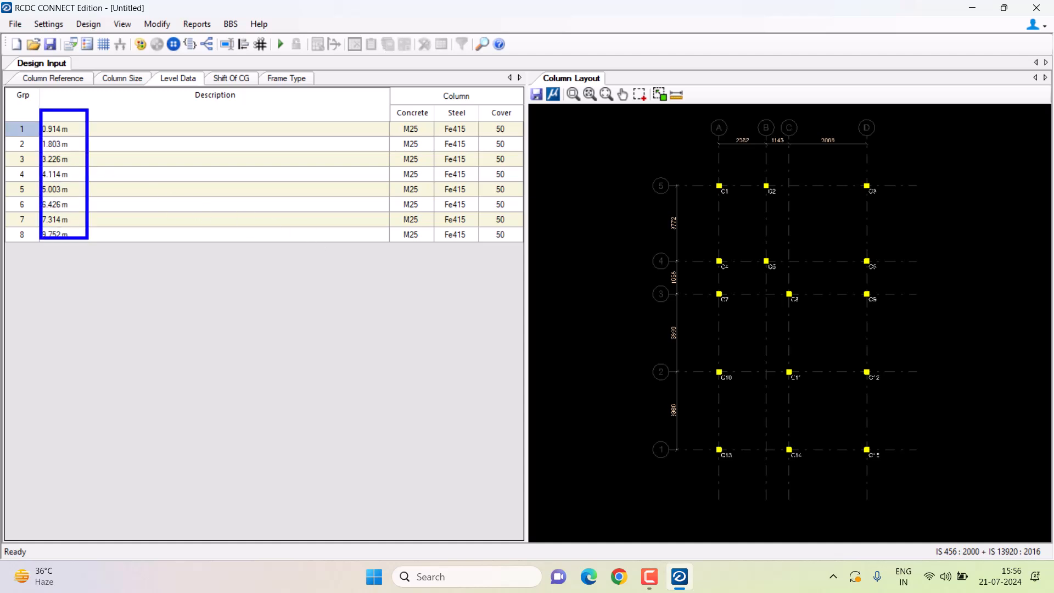
pyautogui.moveTo(73, 127); pyautogui.dragTo(97, 124)
pyautogui.moveTo(76, 238); pyautogui.dragTo(89, 232)
pyautogui.press('Escape')
# Set the 0.914 m level's column concrete grade to M20 and its steel grade to Fe550.
pyautogui.moveTo(420, 138)
pyautogui.mouseDown()
pyautogui.moveTo(435, 126)
pyautogui.moveTo(526, 131)
pyautogui.mouseUp()
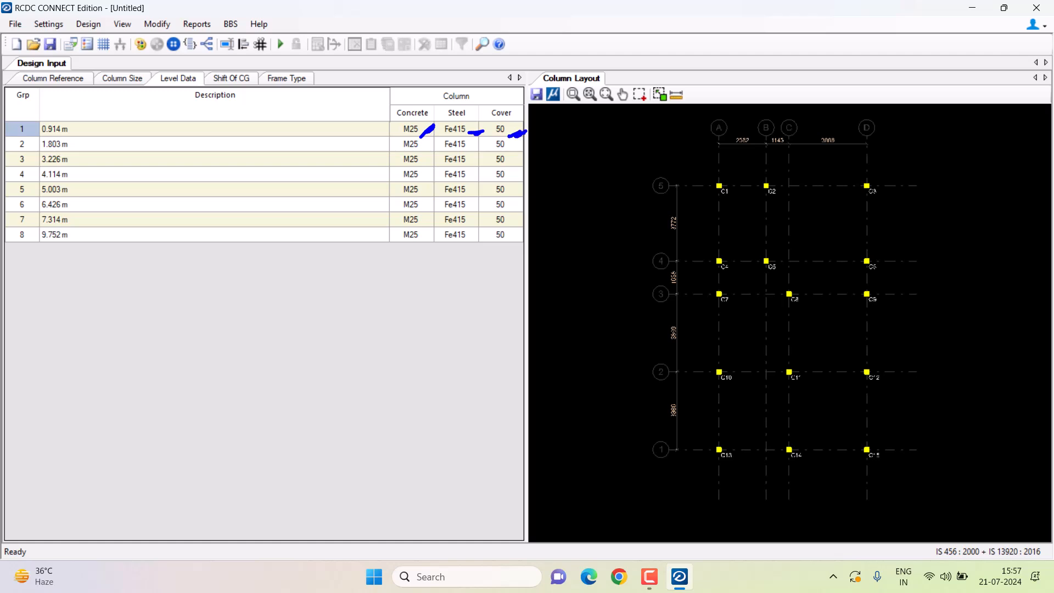
pyautogui.press('Escape')
pyautogui.click(422, 130)
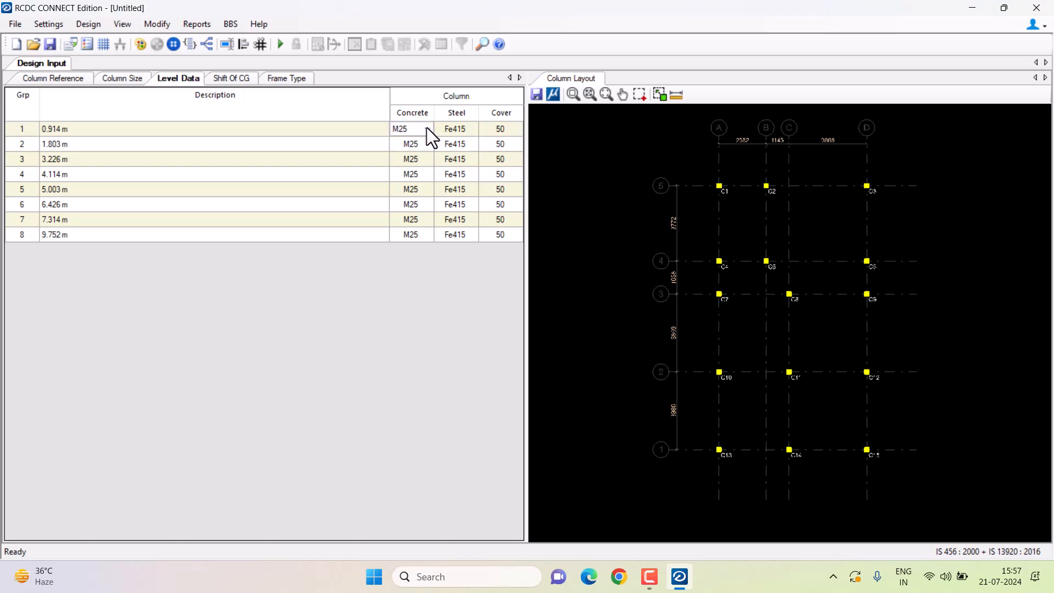
pyautogui.click(426, 127)
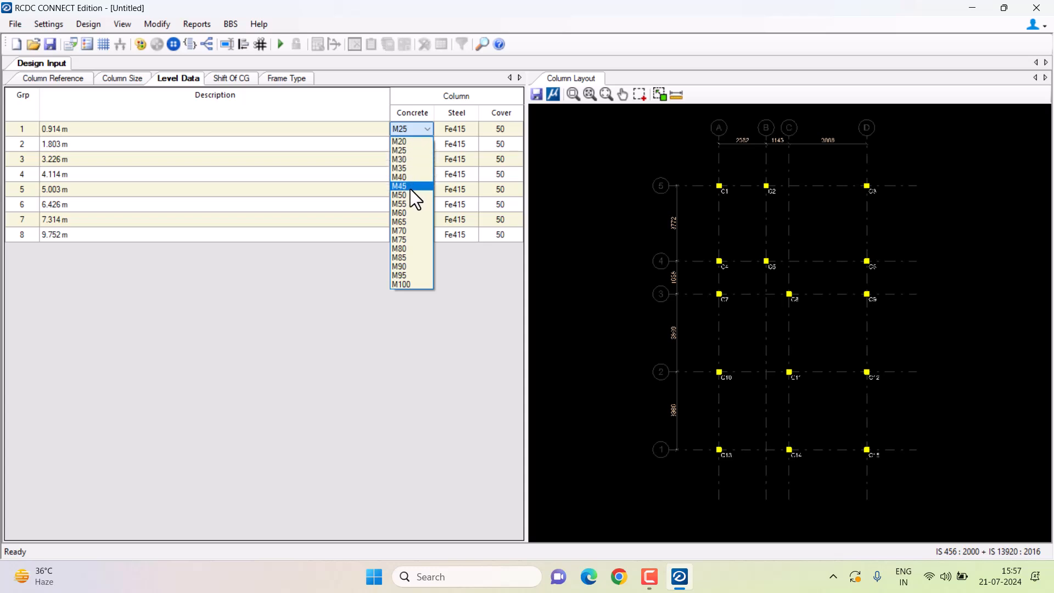
pyautogui.click(408, 149)
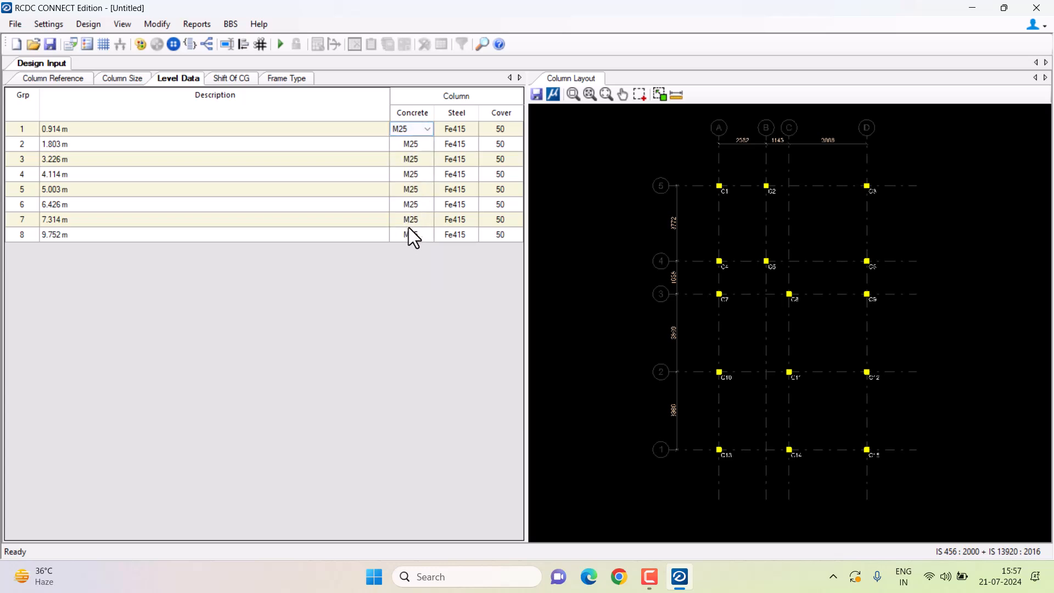
pyautogui.click(426, 129)
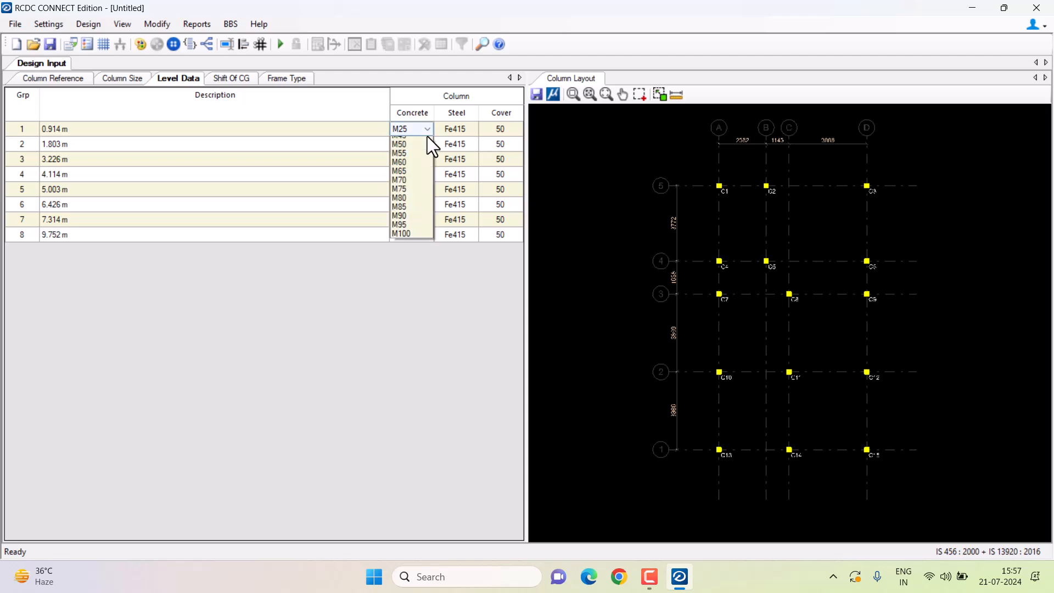
pyautogui.click(407, 138)
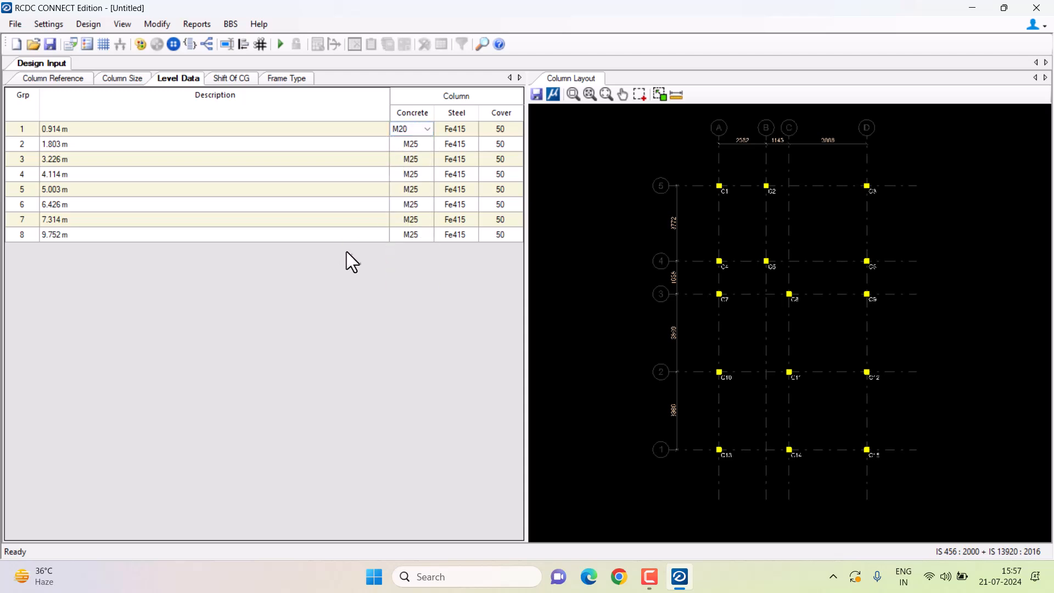
pyautogui.click(472, 128)
pyautogui.click(472, 129)
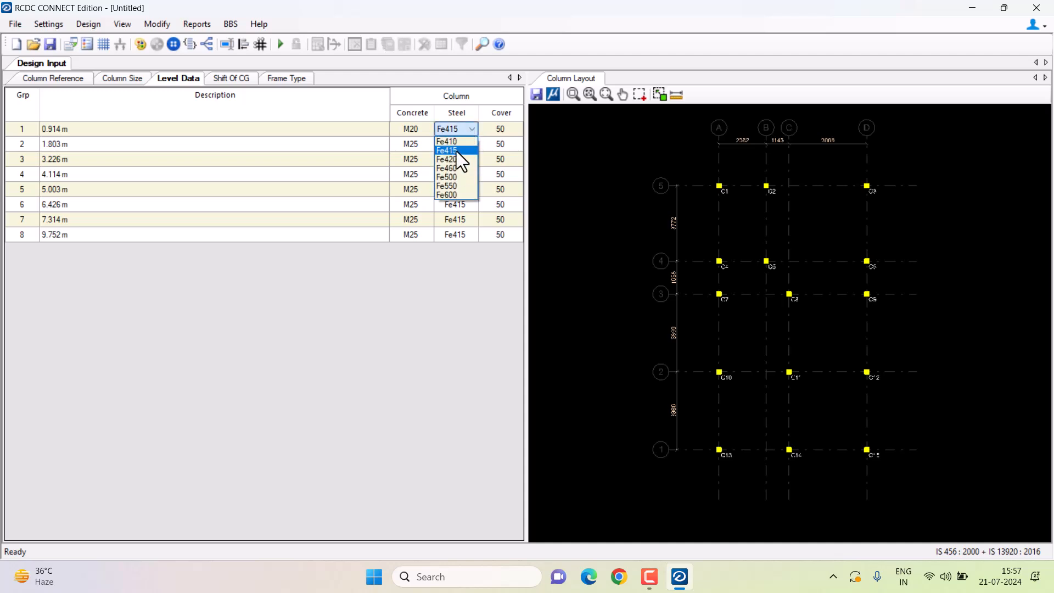
pyautogui.click(461, 188)
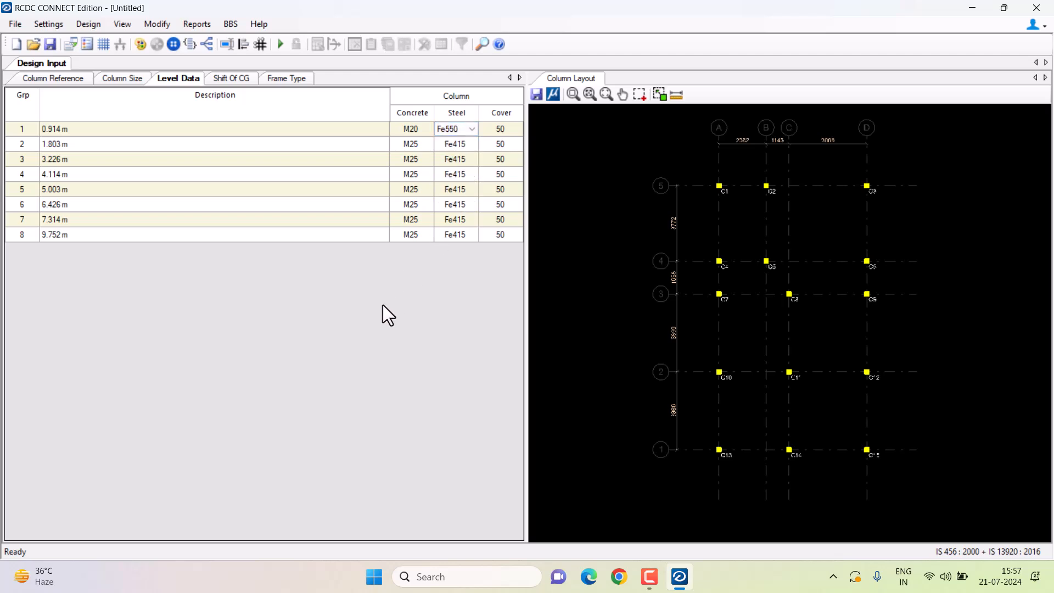
# Set the 0.914 m level's column cover to 25.
pyautogui.click(508, 131)
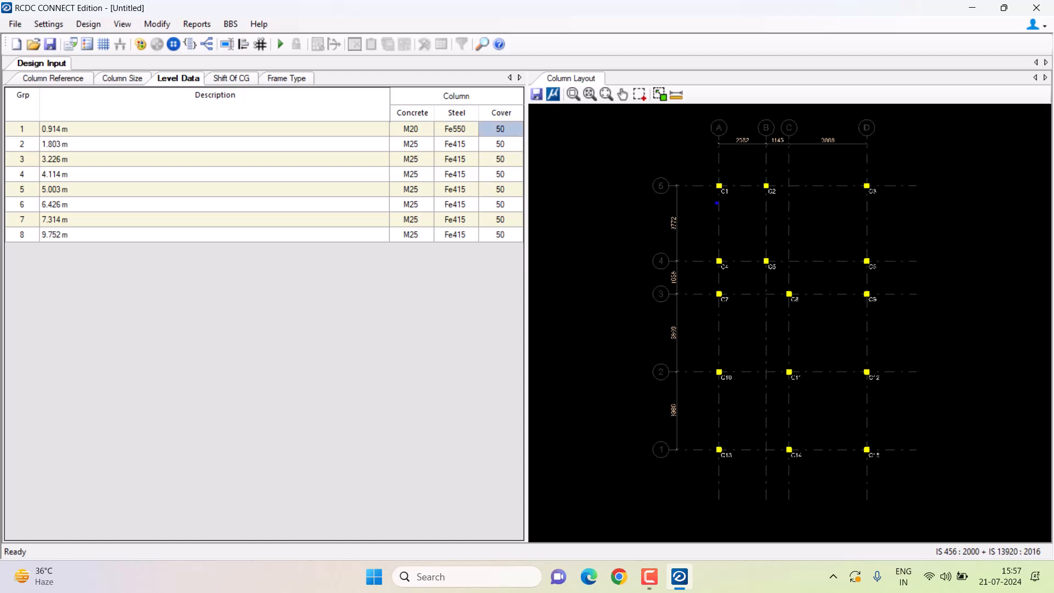
pyautogui.moveTo(608, 199)
pyautogui.mouseDown()
pyautogui.moveTo(597, 194)
pyautogui.moveTo(620, 161)
pyautogui.moveTo(564, 182)
pyautogui.mouseUp()
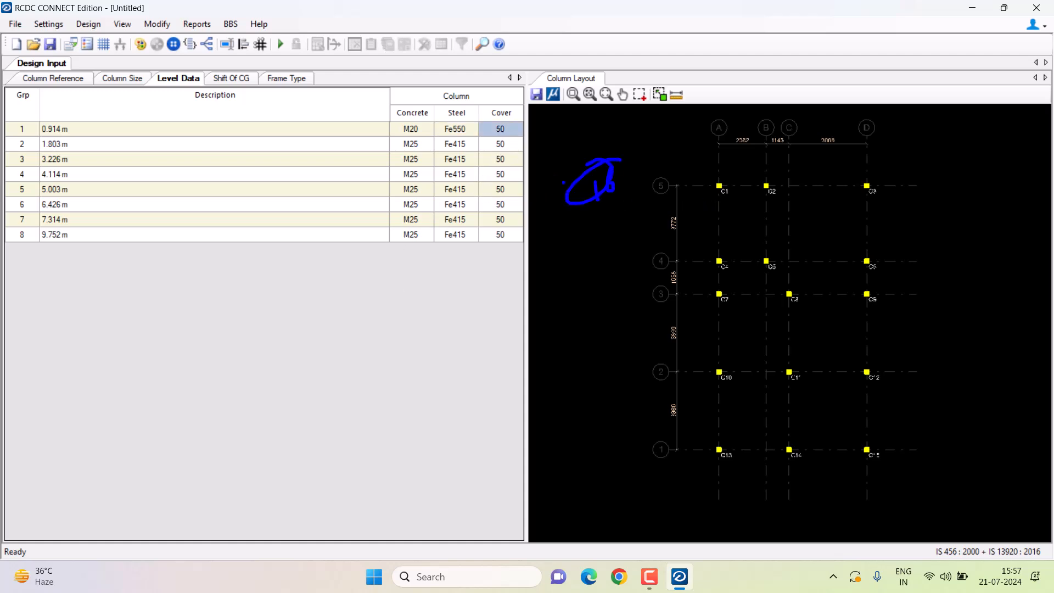
pyautogui.press('Escape')
pyautogui.click(509, 136)
pyautogui.write('2')
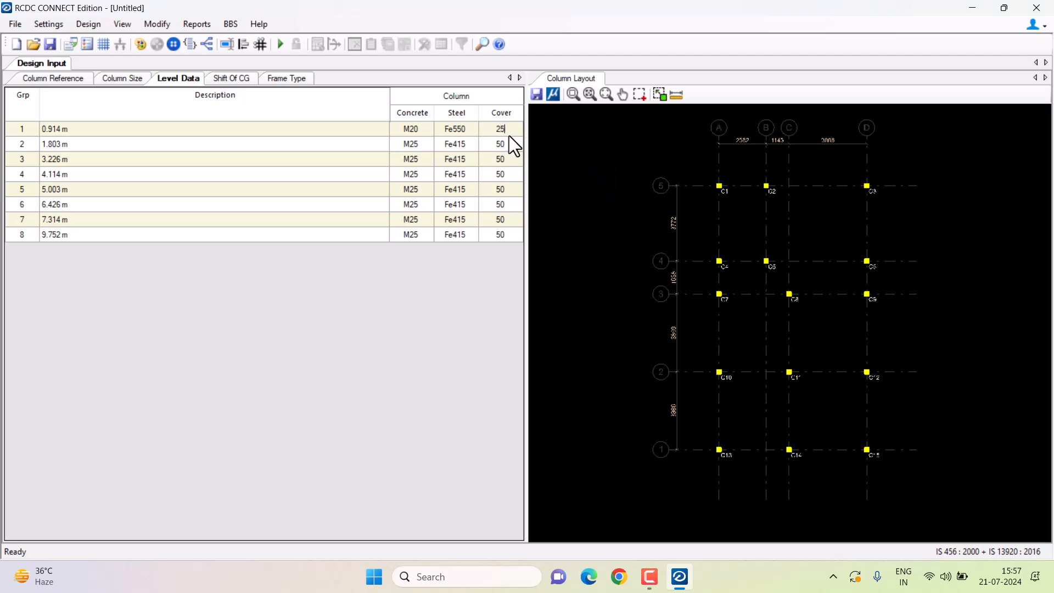
pyautogui.write('5')
pyautogui.click(506, 145)
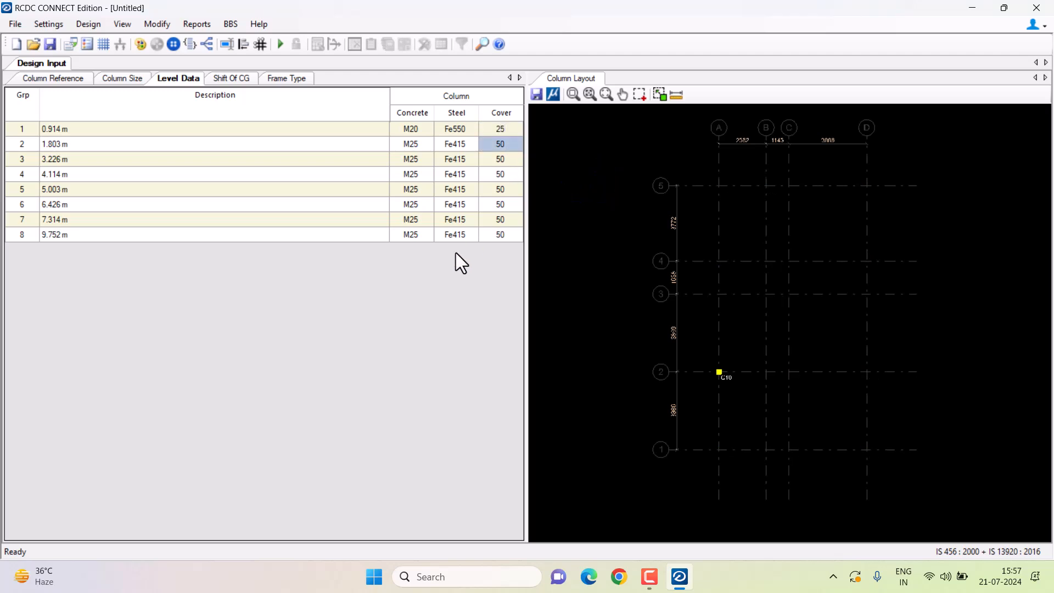
# Set the column concrete grade to M20 for all levels from 1.803 m to 9.752 m.
pyautogui.click(417, 132)
pyautogui.click(410, 235)
pyautogui.click(414, 130)
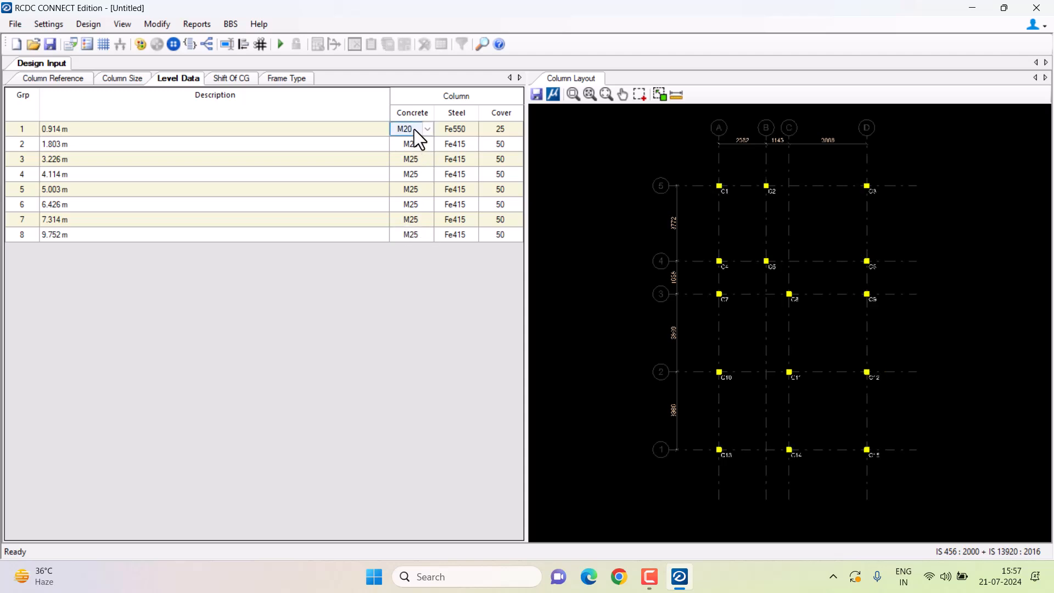
pyautogui.click(412, 145)
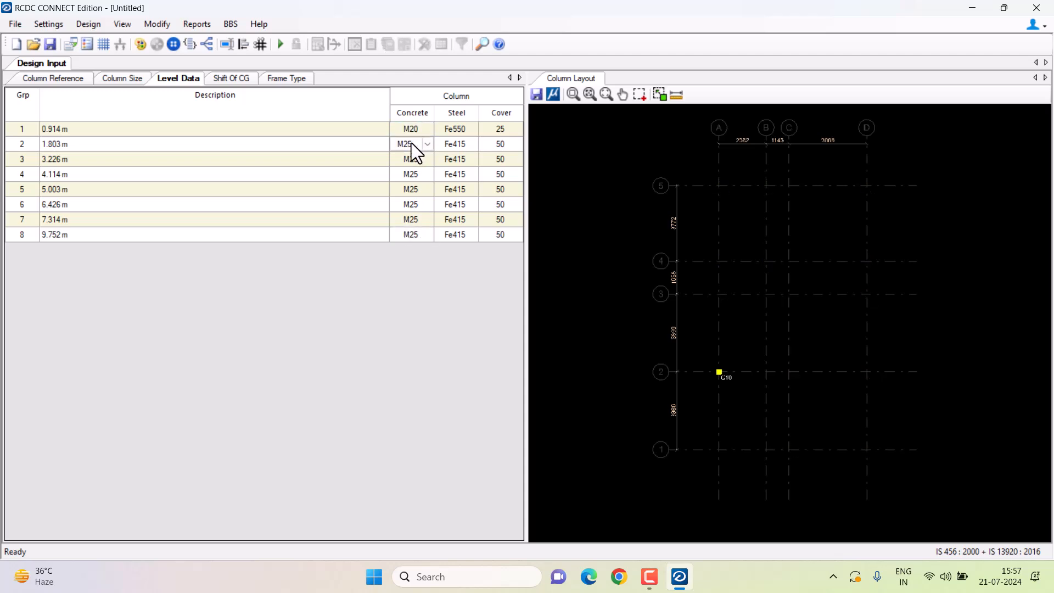
pyautogui.moveTo(412, 144); pyautogui.dragTo(414, 240)
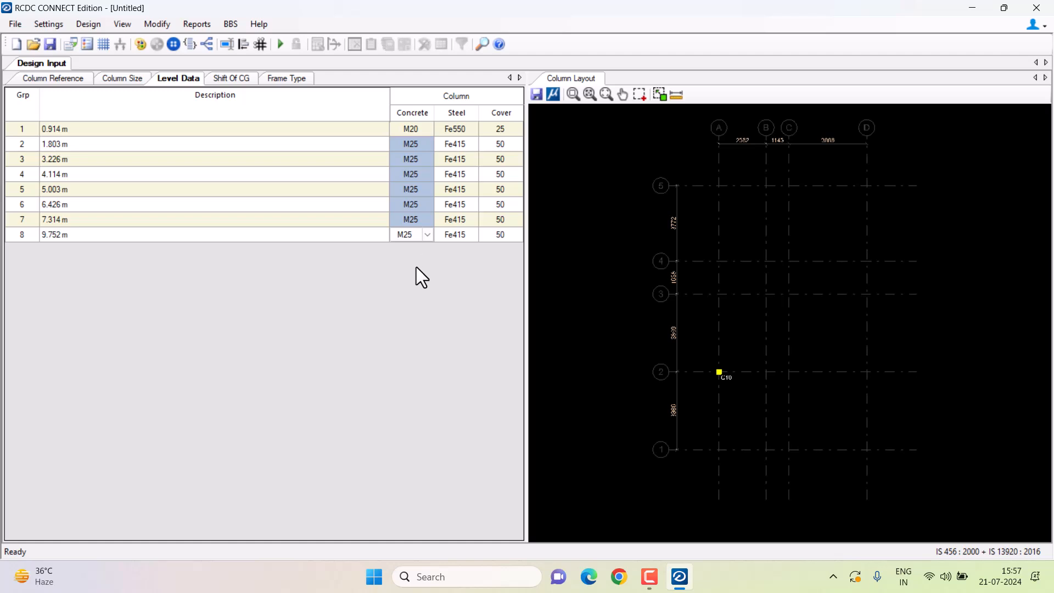
pyautogui.write('M20 M20 M20 M20 M20 M20 M20')
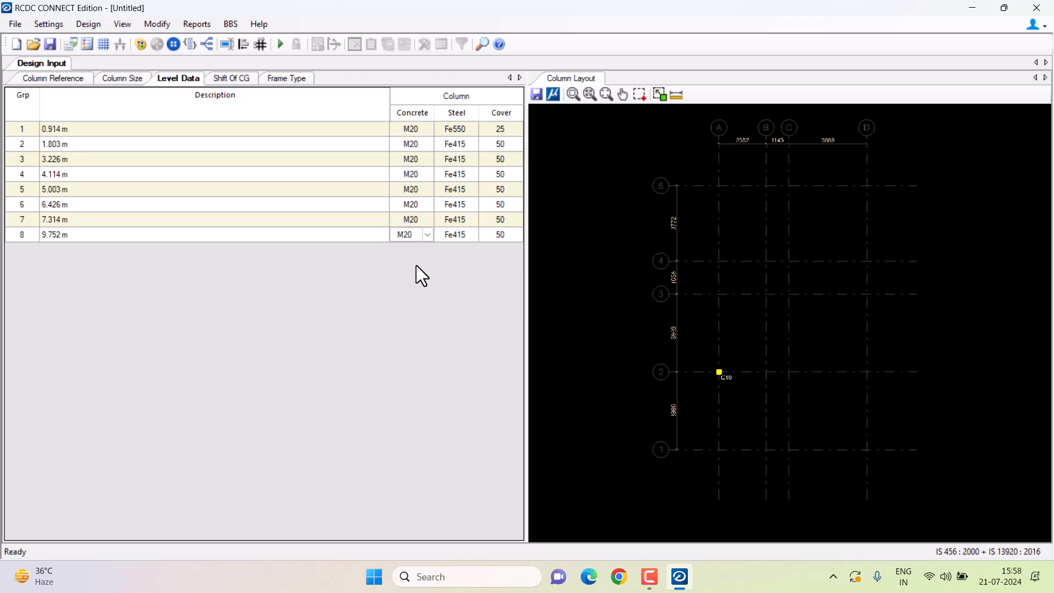
# Set the column steel grade to Fe550 for all levels from 1.803 m to 9.752 m.
pyautogui.click(460, 131)
pyautogui.click(457, 143)
pyautogui.moveTo(456, 144); pyautogui.dragTo(456, 243)
pyautogui.write('Fe550 Fe550 Fe550 Fe550 Fe550 Fe550 Fe550')
# Set the column cover to 25 for all levels from 1.803 m to 9.752 m.
pyautogui.click(508, 132)
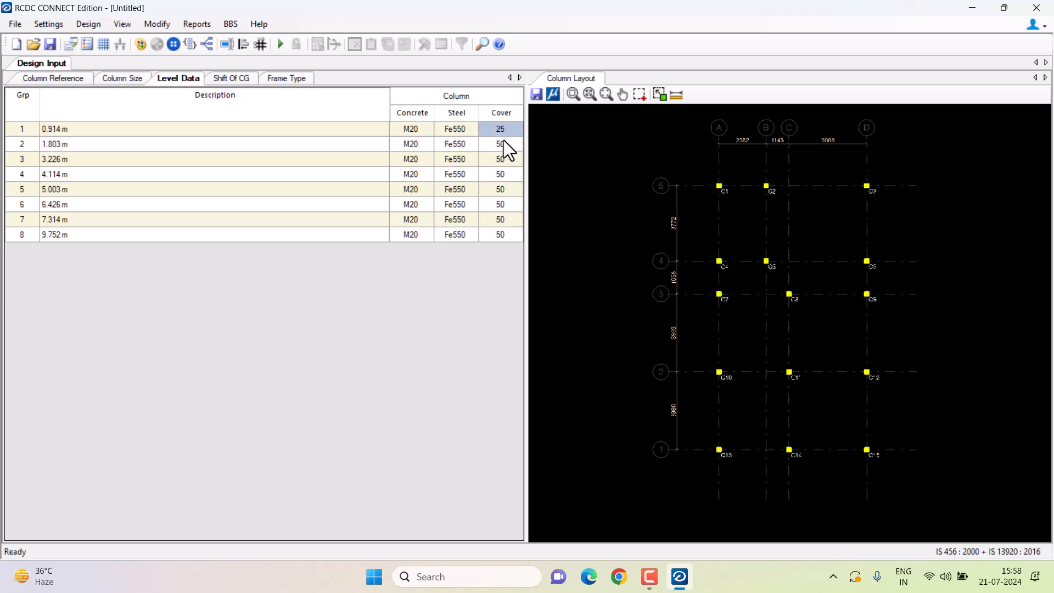
pyautogui.click(501, 144)
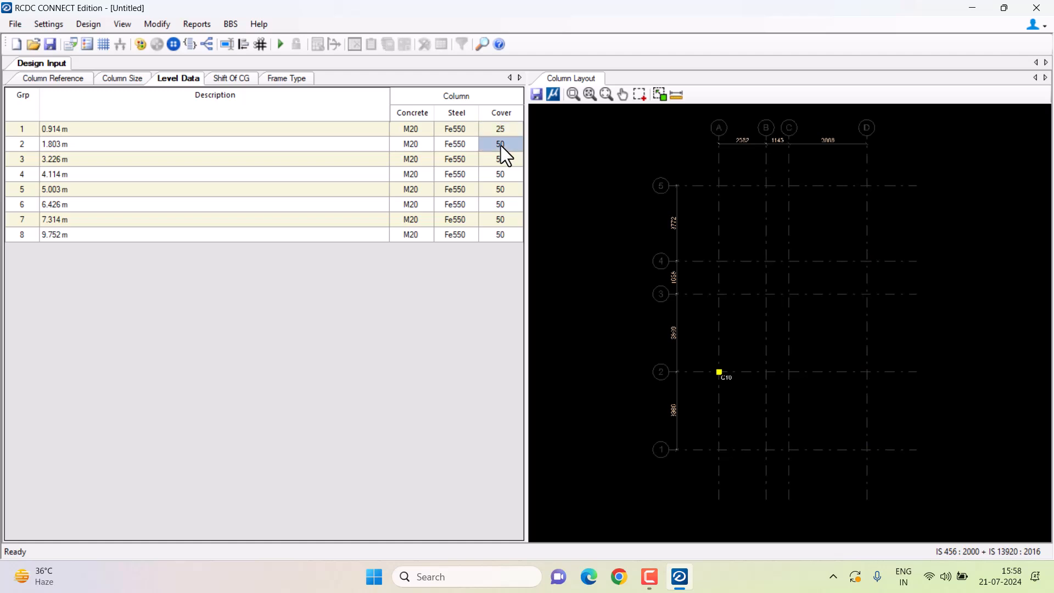
pyautogui.moveTo(501, 146); pyautogui.dragTo(504, 225)
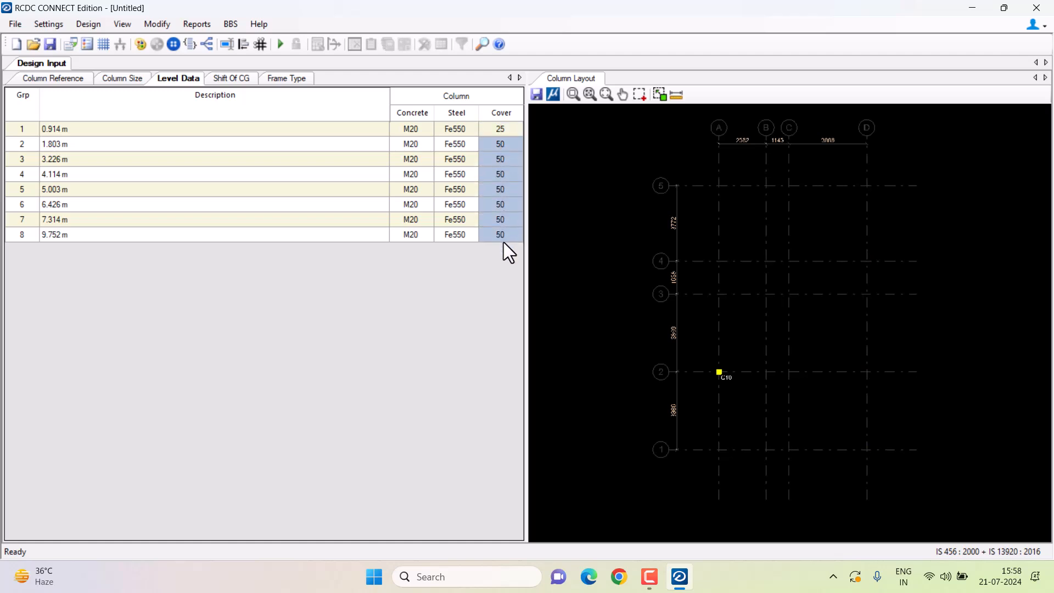
pyautogui.write('25')
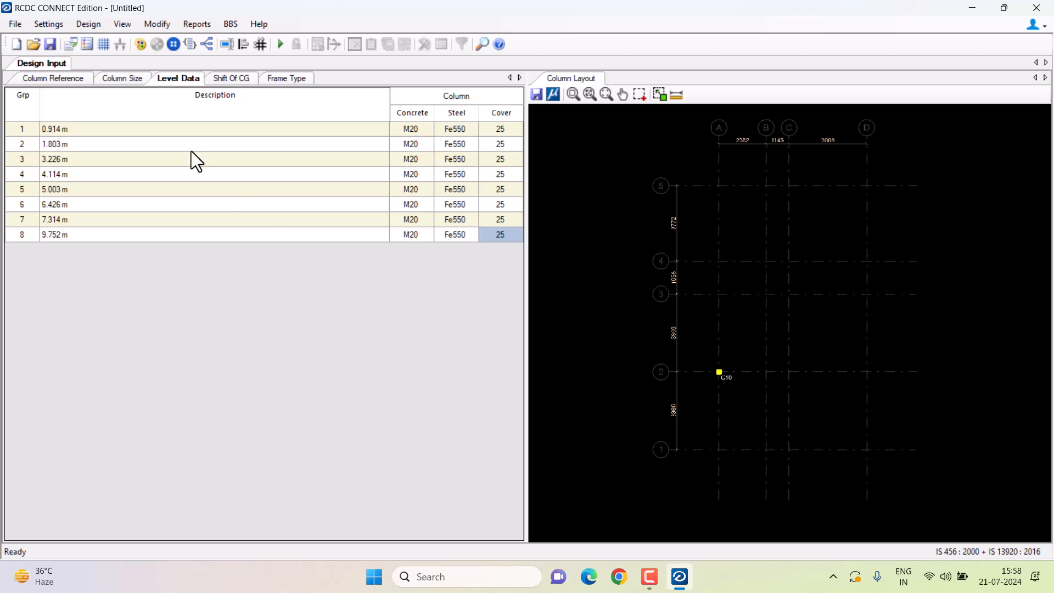
# Examine the ductile design and joint check options in the design settings and accept the settings as they are.
pyautogui.click(50, 25)
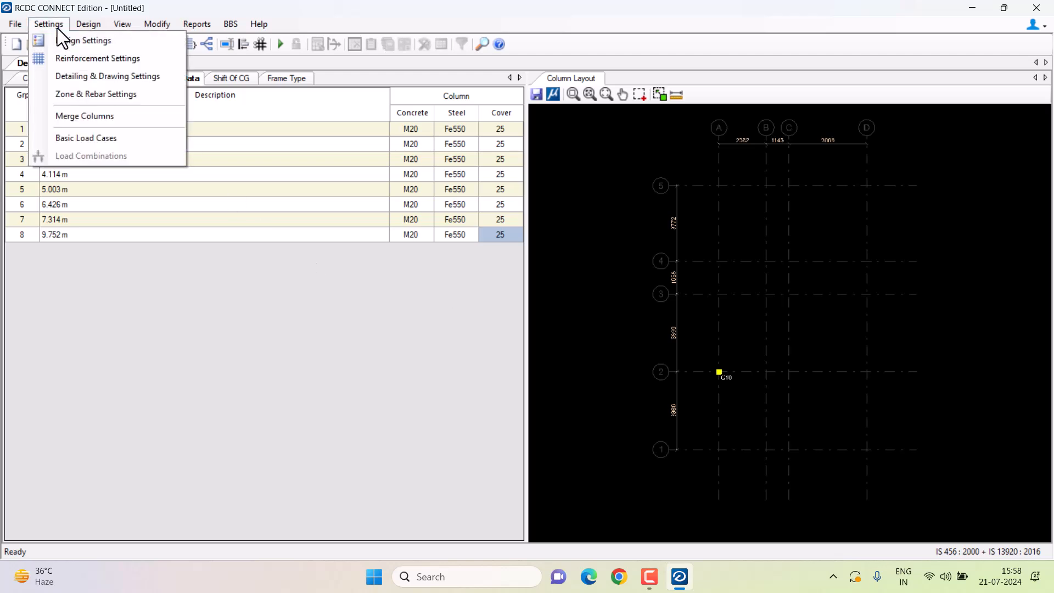
pyautogui.click(75, 41)
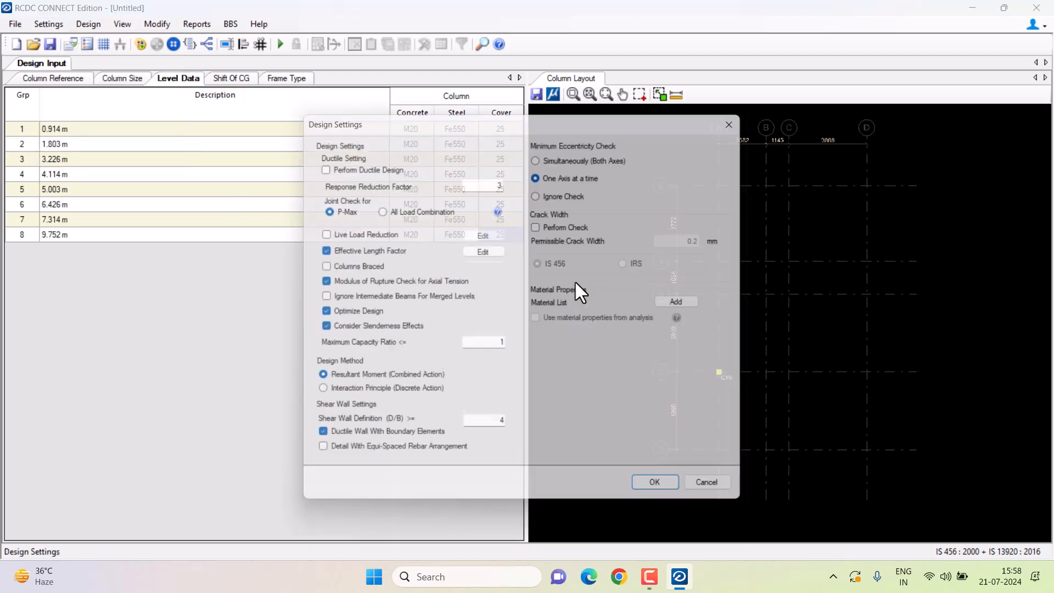
pyautogui.moveTo(325, 173)
pyautogui.mouseDown()
pyautogui.moveTo(413, 174)
pyautogui.moveTo(412, 153)
pyautogui.moveTo(309, 149)
pyautogui.moveTo(303, 175)
pyautogui.mouseUp()
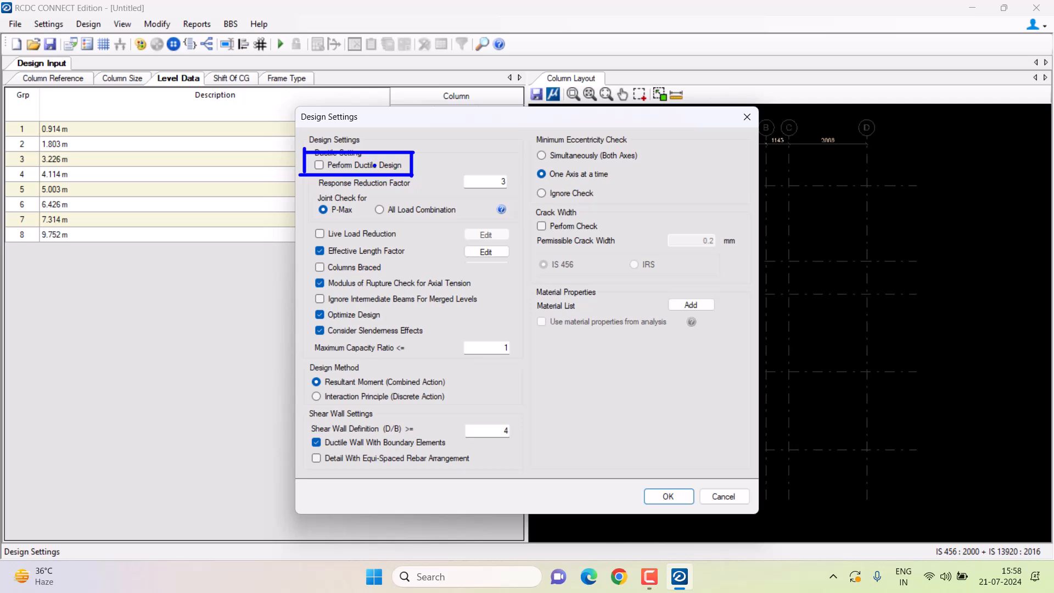
pyautogui.moveTo(303, 219)
pyautogui.mouseDown()
pyautogui.moveTo(471, 219)
pyautogui.moveTo(471, 192)
pyautogui.moveTo(303, 192)
pyautogui.moveTo(303, 218)
pyautogui.mouseUp()
pyautogui.moveTo(246, 261)
pyautogui.mouseDown()
pyautogui.moveTo(309, 223)
pyautogui.moveTo(307, 236)
pyautogui.mouseUp()
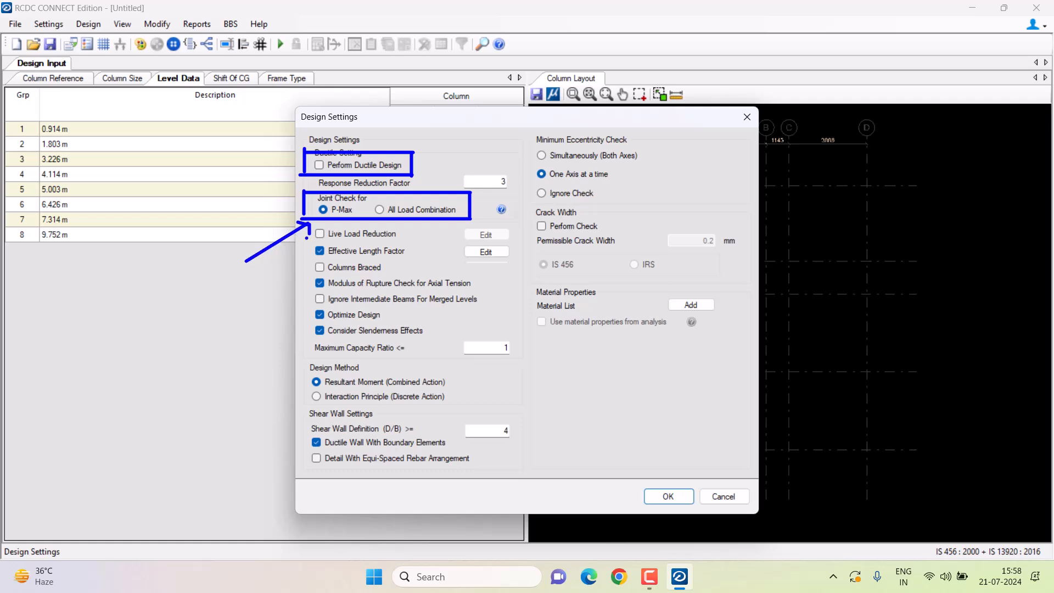
pyautogui.moveTo(355, 213); pyautogui.dragTo(372, 205)
pyautogui.moveTo(440, 225); pyautogui.dragTo(458, 217)
pyautogui.press('Escape')
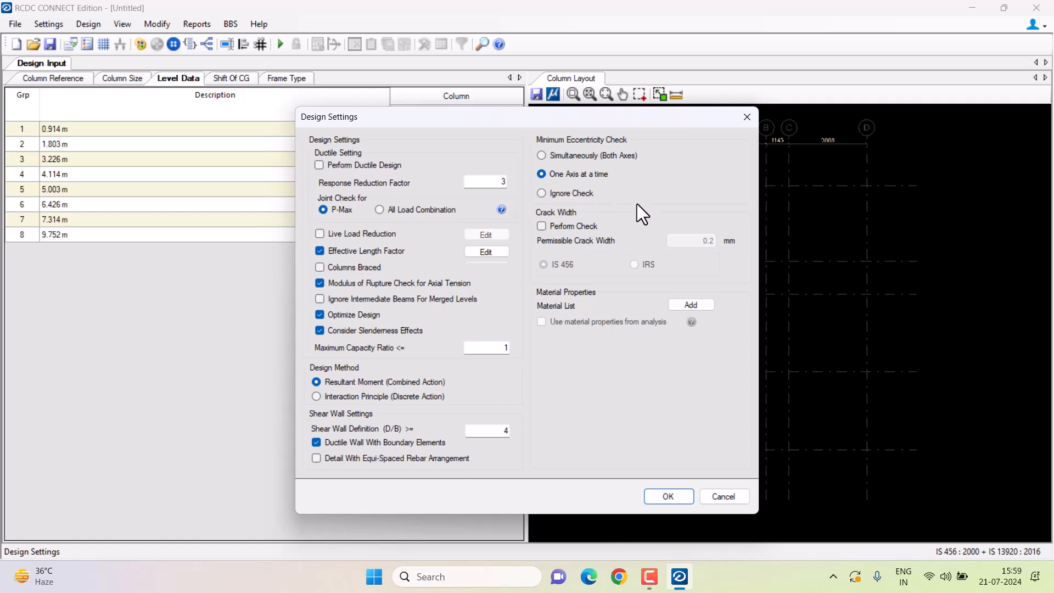
pyautogui.click(669, 494)
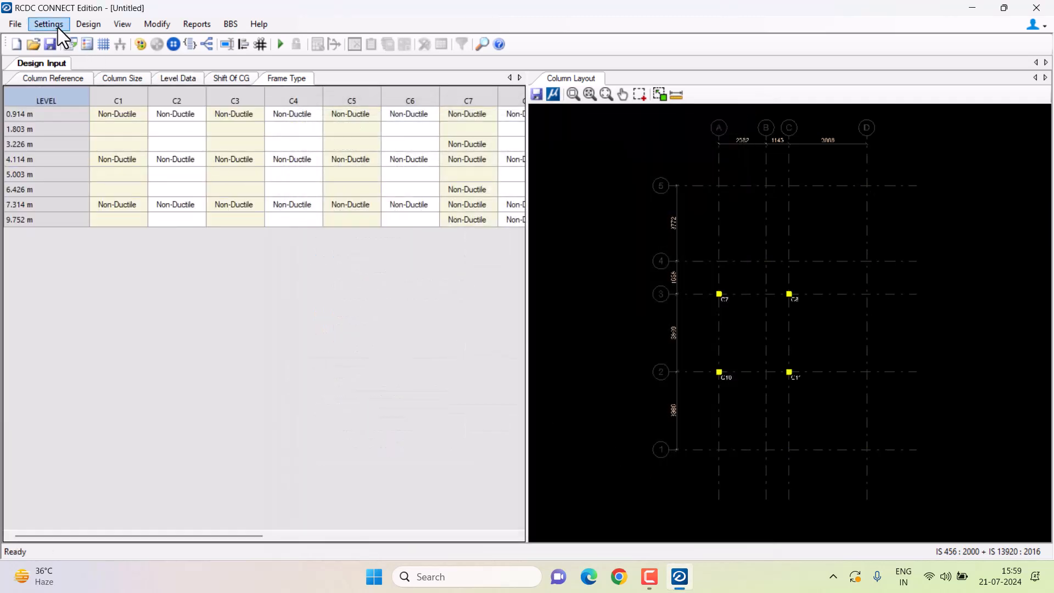
# Set the column steel percentage in the reinforcement settings to 0.8 minimum and 2.5 maximum.
pyautogui.click(55, 25)
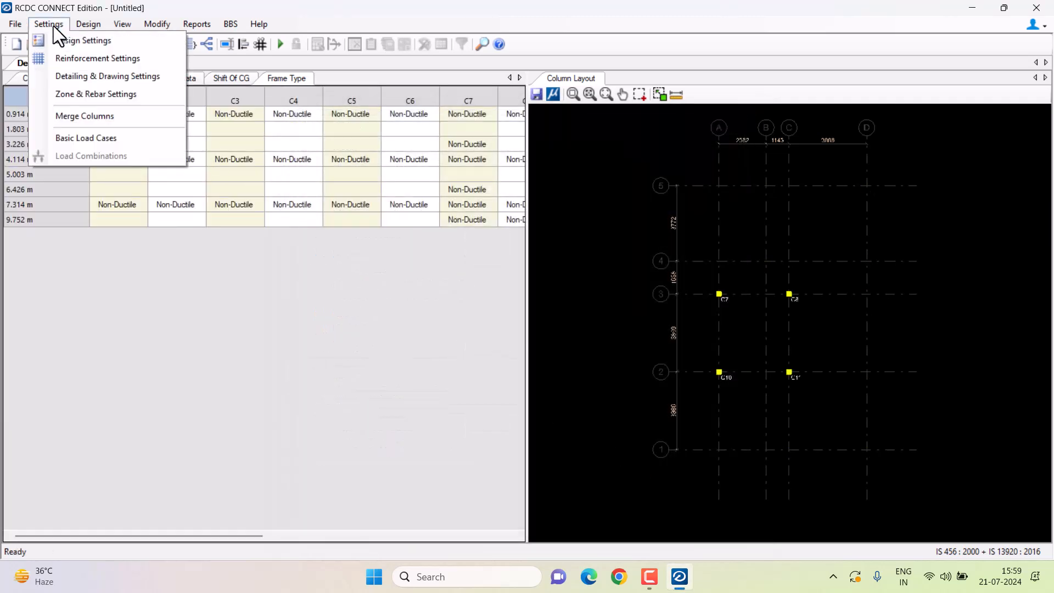
pyautogui.click(73, 60)
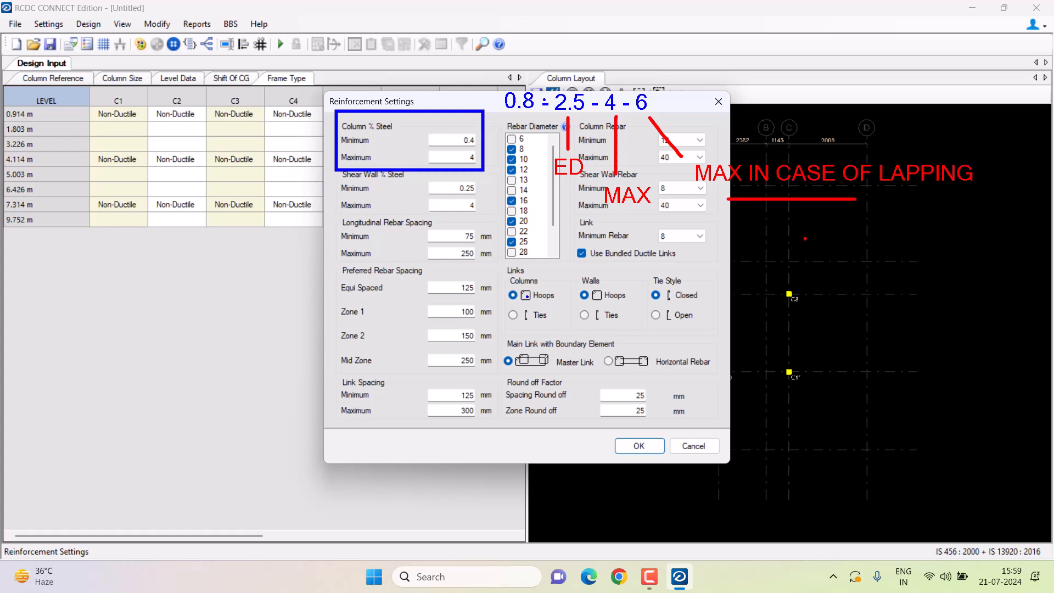
pyautogui.write('CODE')
pyautogui.press('Return')
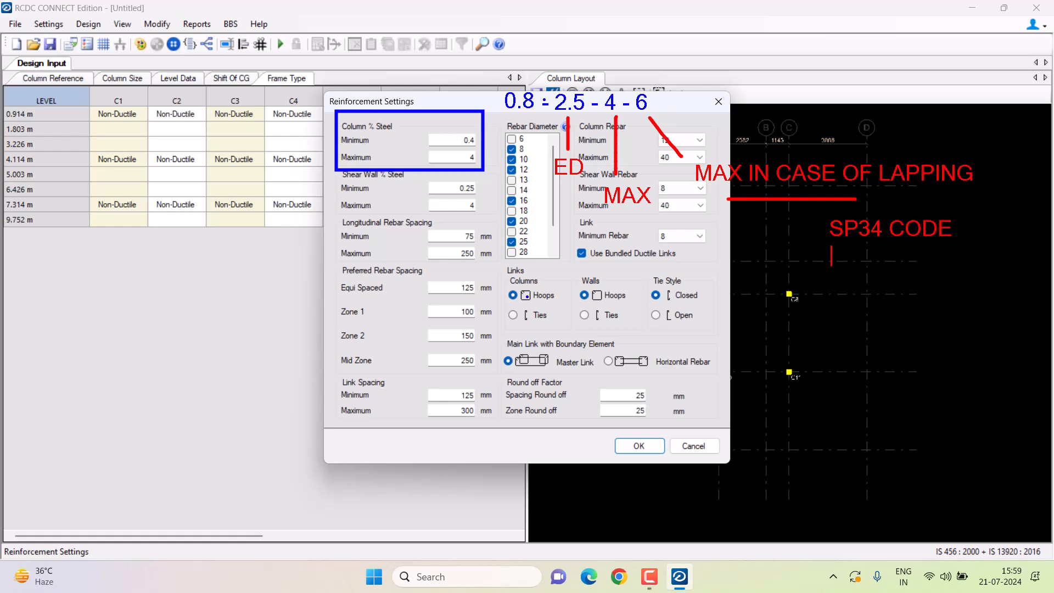
pyautogui.write('COLUMN')
pyautogui.press('Escape')
pyautogui.keyDown('shift'); pyautogui.moveTo(848, 270); pyautogui.dragTo(875, 270); pyautogui.keyUp('shift')
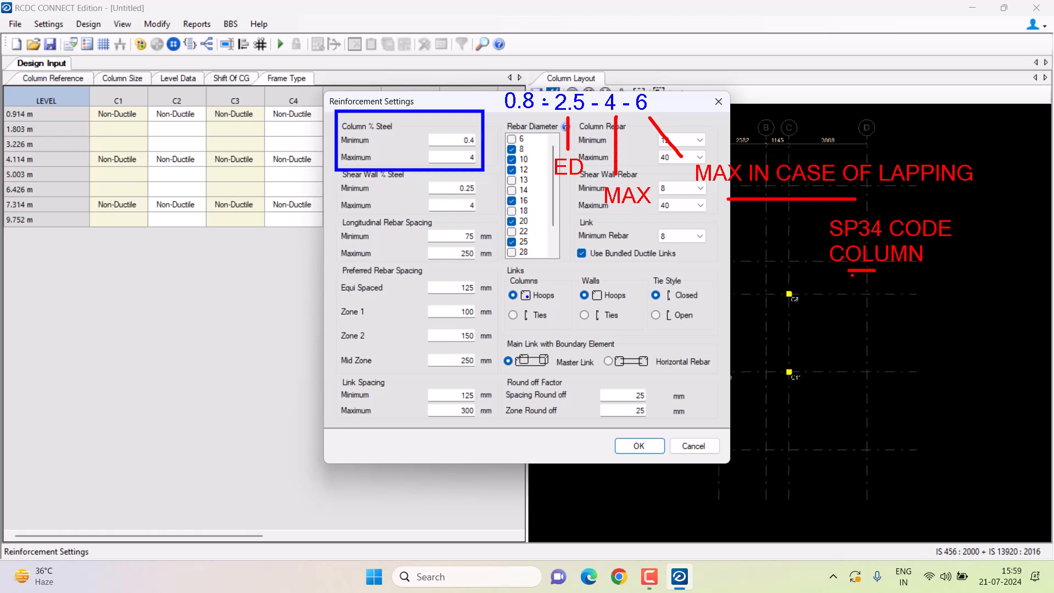
pyautogui.press('Escape')
pyautogui.moveTo(457, 140)
pyautogui.mouseDown()
pyautogui.moveTo(491, 141)
pyautogui.moveTo(489, 159)
pyautogui.mouseUp()
pyautogui.write('0.8')
pyautogui.click(475, 160)
pyautogui.write('2.5')
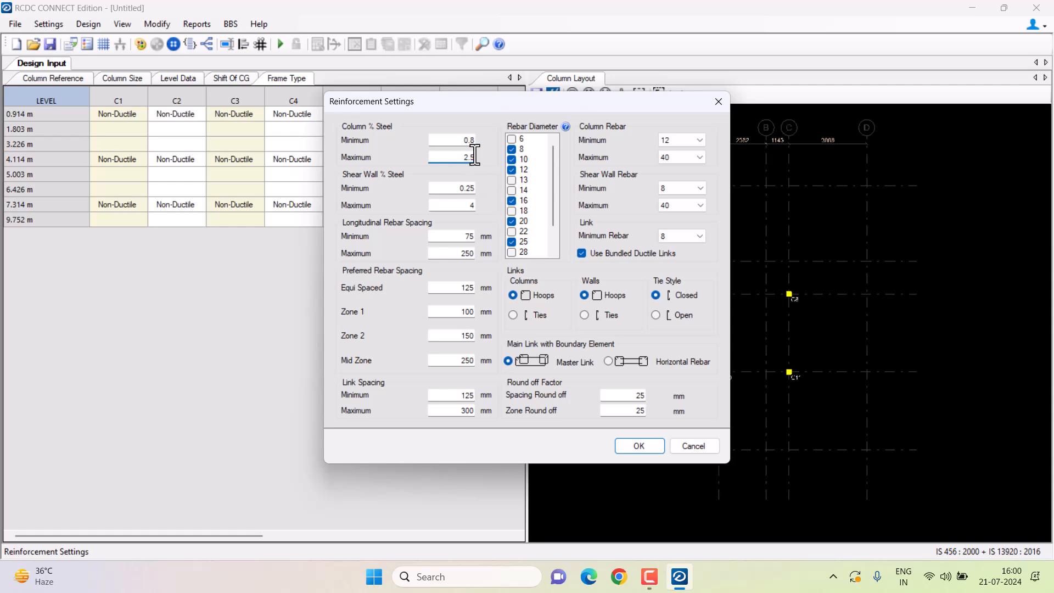
pyautogui.moveTo(333, 170)
pyautogui.mouseDown()
pyautogui.moveTo(333, 187)
pyautogui.moveTo(426, 206)
pyautogui.mouseUp()
pyautogui.moveTo(469, 175); pyautogui.dragTo(382, 207)
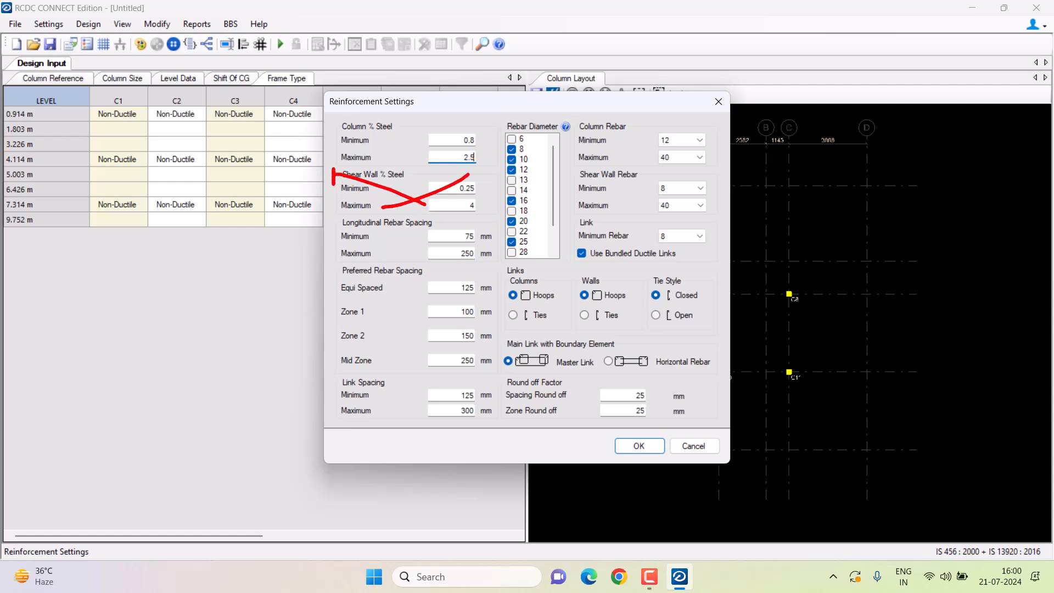
pyautogui.moveTo(331, 232); pyautogui.dragTo(421, 231)
pyautogui.moveTo(330, 246); pyautogui.dragTo(354, 241)
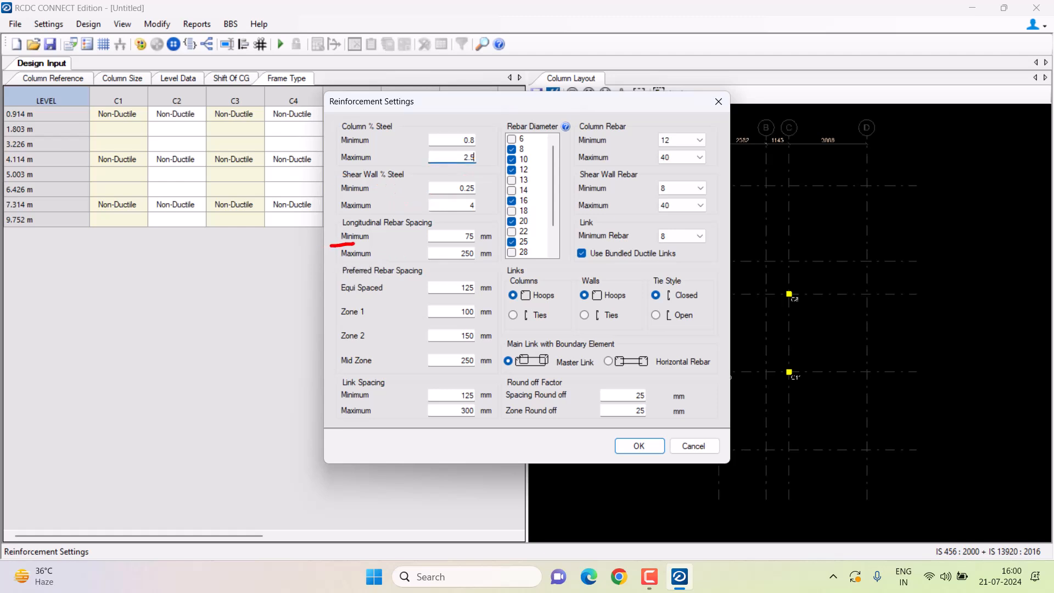
pyautogui.press('Escape')
pyautogui.hotkey('ctrl', '2')
pyautogui.keyDown('ctrl'); pyautogui.keyDown('shift'); pyautogui.moveTo(72, 258); pyautogui.dragTo(251, 438); pyautogui.keyUp('shift'); pyautogui.keyUp('ctrl')
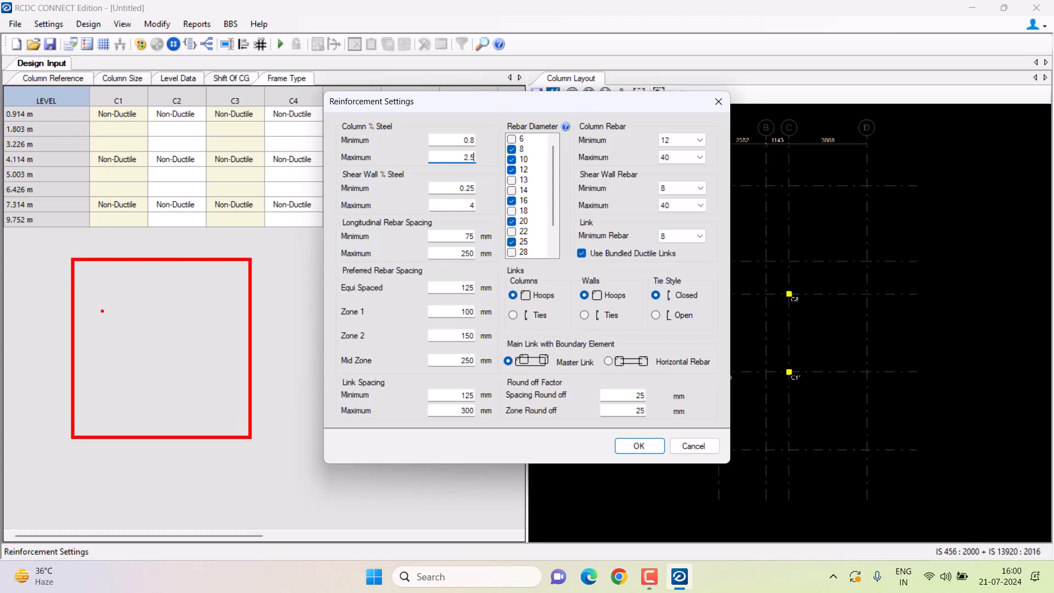
pyautogui.keyDown('ctrl'); pyautogui.scroll(12, 118, 304); pyautogui.keyUp('ctrl')
pyautogui.click(110, 293)
pyautogui.click(216, 296)
pyautogui.click(214, 398)
pyautogui.click(106, 396)
pyautogui.keyDown('ctrl'); pyautogui.scroll(-10, 329, 303); pyautogui.keyUp('ctrl')
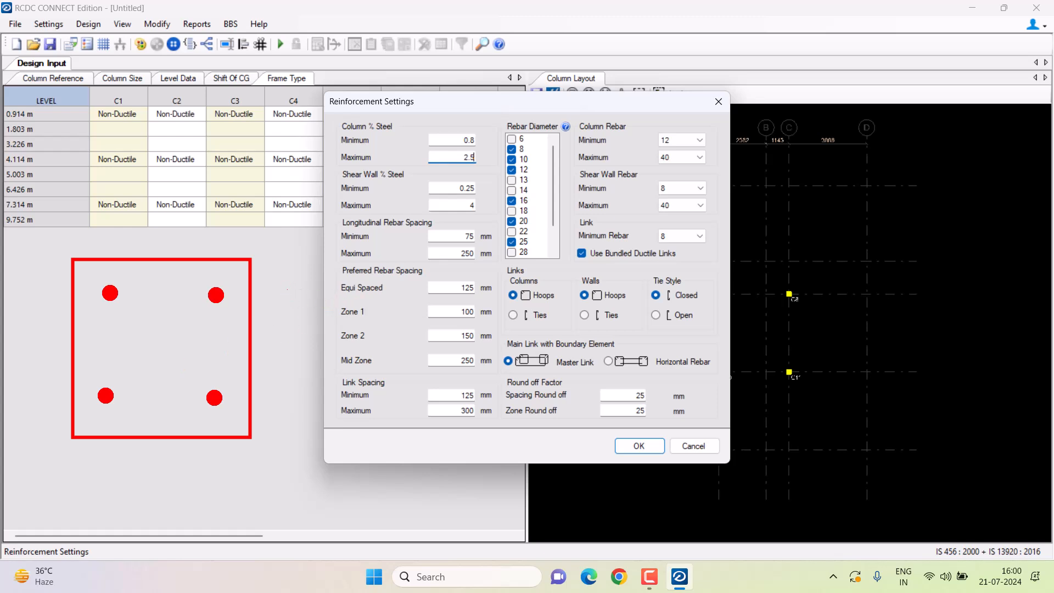
pyautogui.moveTo(112, 267)
pyautogui.mouseDown()
pyautogui.moveTo(112, 282)
pyautogui.moveTo(216, 281)
pyautogui.moveTo(217, 267)
pyautogui.mouseUp()
pyautogui.moveTo(154, 290); pyautogui.dragTo(160, 303)
pyautogui.moveTo(445, 241)
pyautogui.mouseDown()
pyautogui.moveTo(465, 231)
pyautogui.moveTo(455, 259)
pyautogui.mouseUp()
pyautogui.moveTo(486, 222); pyautogui.dragTo(504, 215)
pyautogui.moveTo(479, 260)
pyautogui.mouseDown()
pyautogui.moveTo(522, 268)
pyautogui.moveTo(528, 256)
pyautogui.mouseUp()
pyautogui.moveTo(509, 277); pyautogui.dragTo(537, 258)
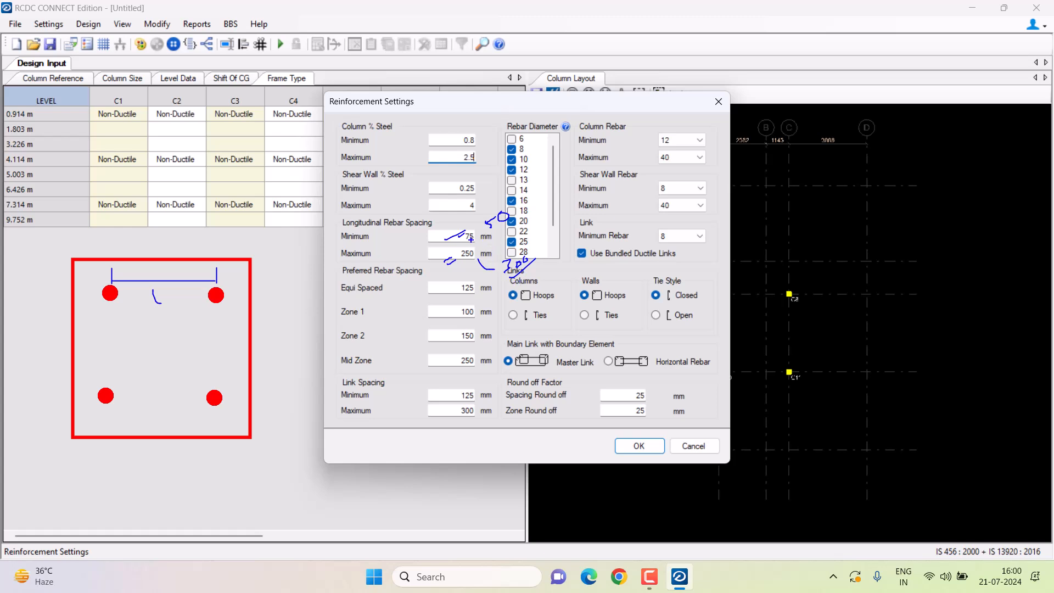
# Set the longitudinal rebar spacing to 50 mm minimum and 300 mm maximum.
pyautogui.press('Escape')
pyautogui.moveTo(451, 239)
pyautogui.mouseDown()
pyautogui.moveTo(480, 240)
pyautogui.moveTo(483, 258)
pyautogui.moveTo(481, 240)
pyautogui.mouseUp()
pyautogui.write('50')
pyautogui.write('300')
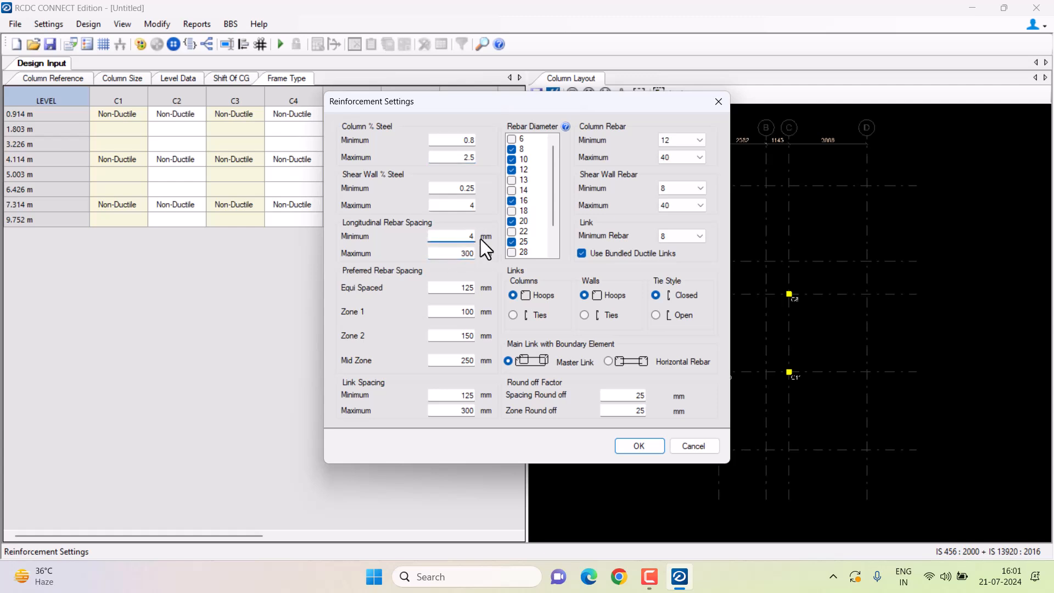
# Try a minimum longitudinal rebar spacing of 40 mm and restore it to 50 mm.
pyautogui.write('40')
pyautogui.press('Tab')
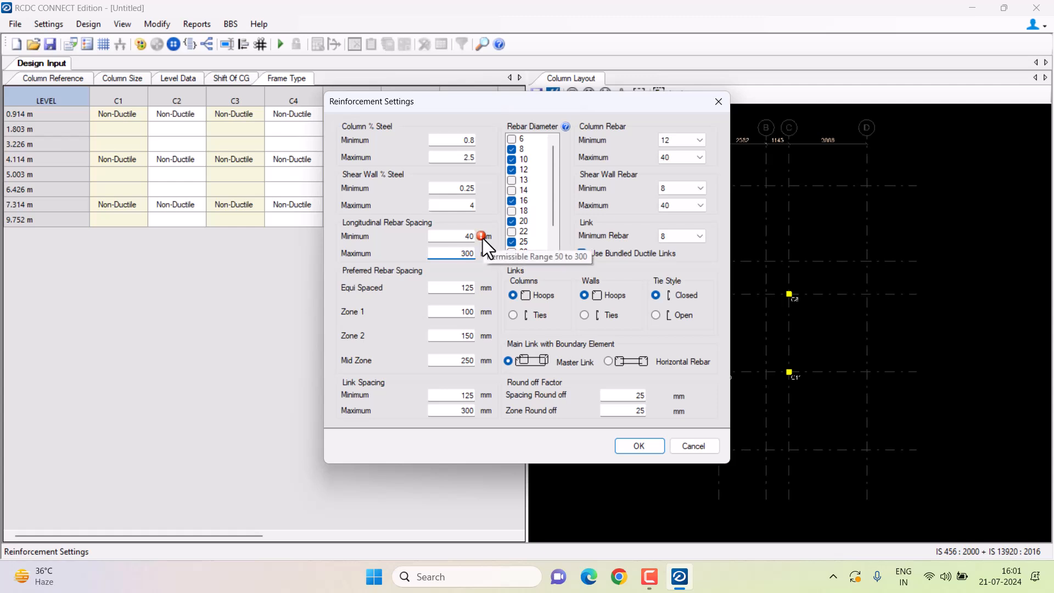
pyautogui.moveTo(462, 236); pyautogui.dragTo(507, 253)
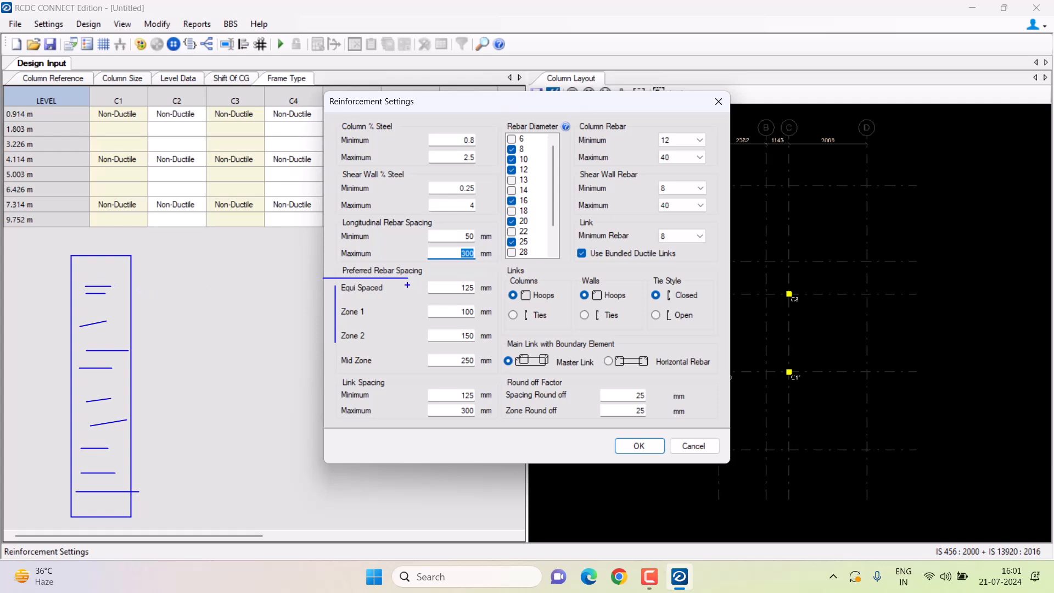
# Set the preferred equi-spaced rebar spacing to 150 mm and select the Zone 1 spacing.
pyautogui.moveTo(440, 279); pyautogui.dragTo(438, 365)
pyautogui.moveTo(498, 277); pyautogui.dragTo(498, 349)
pyautogui.moveTo(329, 296)
pyautogui.mouseDown()
pyautogui.moveTo(459, 296)
pyautogui.moveTo(496, 274)
pyautogui.moveTo(351, 274)
pyautogui.moveTo(332, 287)
pyautogui.mouseUp()
pyautogui.press('Escape')
pyautogui.press('Tab')
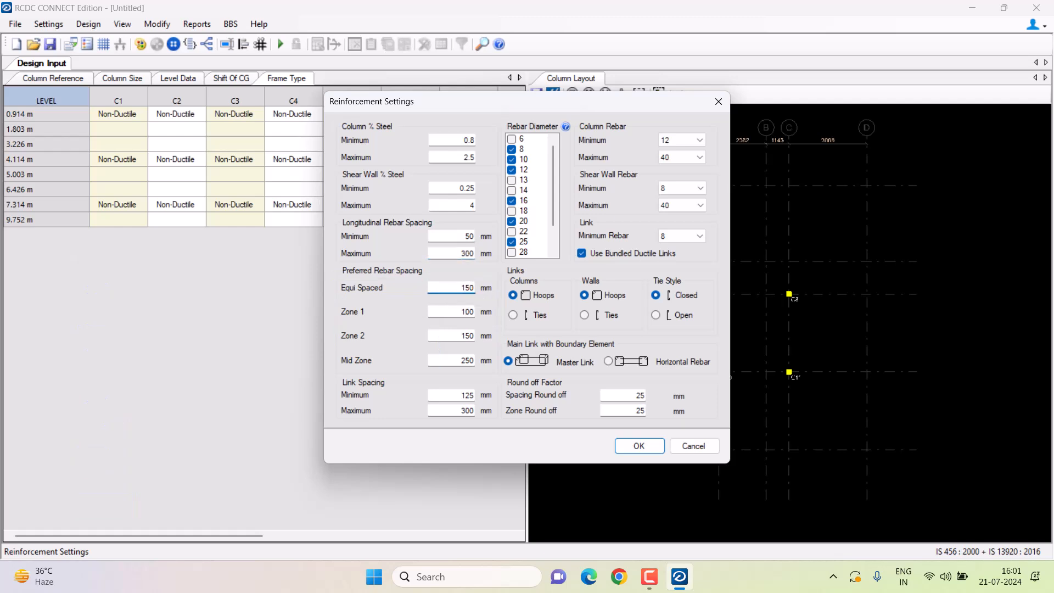
pyautogui.moveTo(448, 311); pyautogui.dragTo(472, 312)
pyautogui.moveTo(452, 359); pyautogui.dragTo(481, 360)
pyautogui.moveTo(451, 311); pyautogui.dragTo(505, 313)
pyautogui.moveTo(52, 428)
pyautogui.mouseDown()
pyautogui.moveTo(132, 275)
pyautogui.moveTo(146, 144)
pyautogui.mouseUp()
pyautogui.moveTo(50, 337)
pyautogui.mouseDown()
pyautogui.moveTo(120, 396)
pyautogui.moveTo(144, 434)
pyautogui.mouseUp()
pyautogui.moveTo(53, 141); pyautogui.dragTo(142, 236)
pyautogui.moveTo(46, 231); pyautogui.dragTo(147, 329)
pyautogui.moveTo(145, 438); pyautogui.dragTo(190, 438)
pyautogui.moveTo(175, 437); pyautogui.dragTo(175, 329)
pyautogui.moveTo(152, 333)
pyautogui.mouseDown()
pyautogui.moveTo(198, 332)
pyautogui.moveTo(224, 385)
pyautogui.mouseUp()
pyautogui.moveTo(235, 363); pyautogui.dragTo(249, 376)
pyautogui.moveTo(177, 225); pyautogui.dragTo(201, 226)
pyautogui.moveTo(190, 225)
pyautogui.mouseDown()
pyautogui.moveTo(190, 144)
pyautogui.moveTo(203, 143)
pyautogui.mouseUp()
pyautogui.moveTo(207, 159)
pyautogui.mouseDown()
pyautogui.moveTo(211, 172)
pyautogui.moveTo(219, 162)
pyautogui.mouseUp()
pyautogui.moveTo(229, 154); pyautogui.dragTo(225, 177)
pyautogui.moveTo(231, 165); pyautogui.dragTo(236, 173)
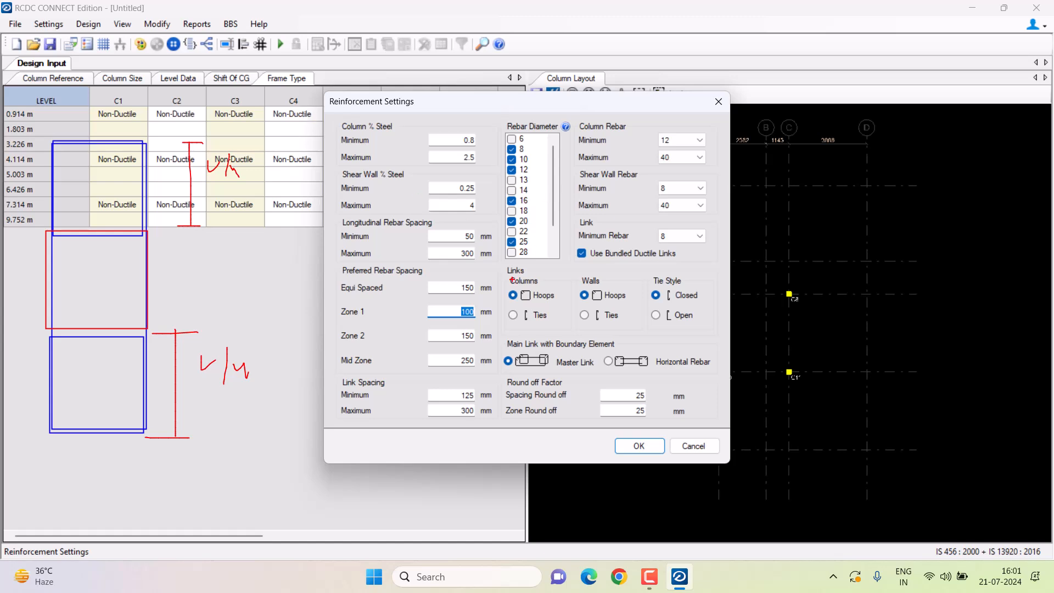
# Set the preferred rebar spacing to 125 mm for Zone 1 and 200 mm for Mid Zone, and change the Zone 2 spacing.
pyautogui.write('125')
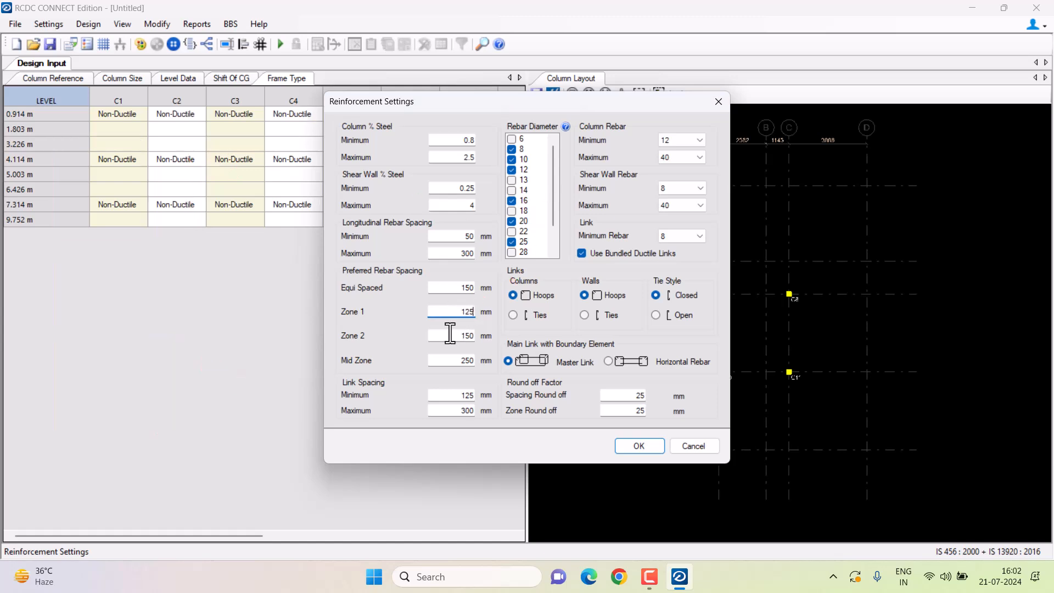
pyautogui.doubleClick(450, 333)
pyautogui.write('12')
pyautogui.doubleClick(460, 359)
pyautogui.write('200')
# Set the minimum link spacing to 100 mm and apply the reinforcement settings.
pyautogui.moveTo(328, 377)
pyautogui.mouseDown()
pyautogui.moveTo(466, 425)
pyautogui.moveTo(498, 421)
pyautogui.mouseUp()
pyautogui.doubleClick(467, 411)
pyautogui.doubleClick(445, 396)
pyautogui.write('100')
pyautogui.press('Return')
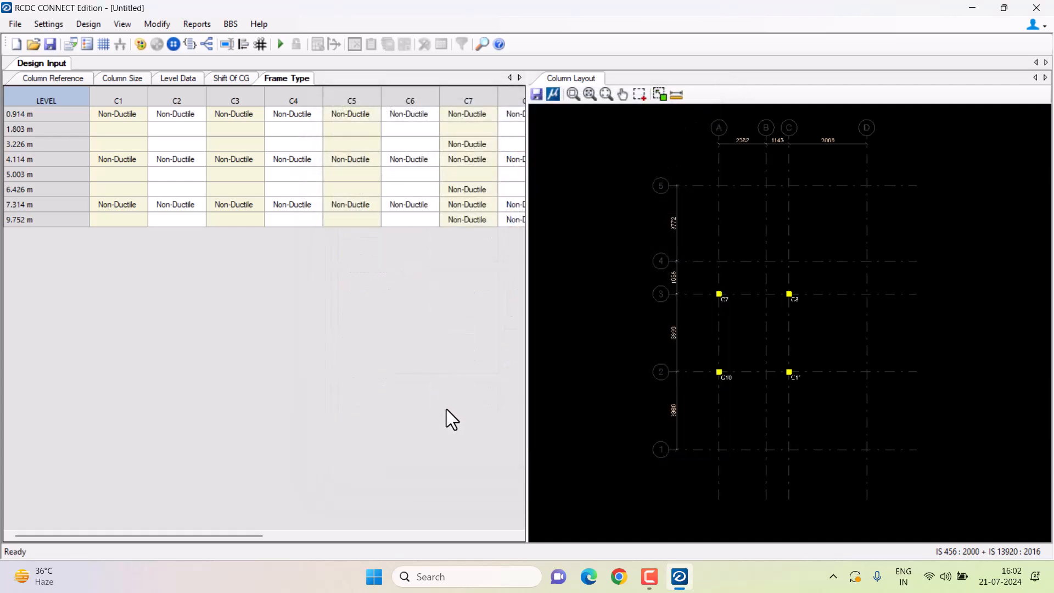
# Reopen the reinforcement settings and set the maximum link spacing to 175 mm.
pyautogui.click(51, 23)
pyautogui.click(58, 48)
pyautogui.press('Escape')
pyautogui.click(51, 24)
pyautogui.click(63, 57)
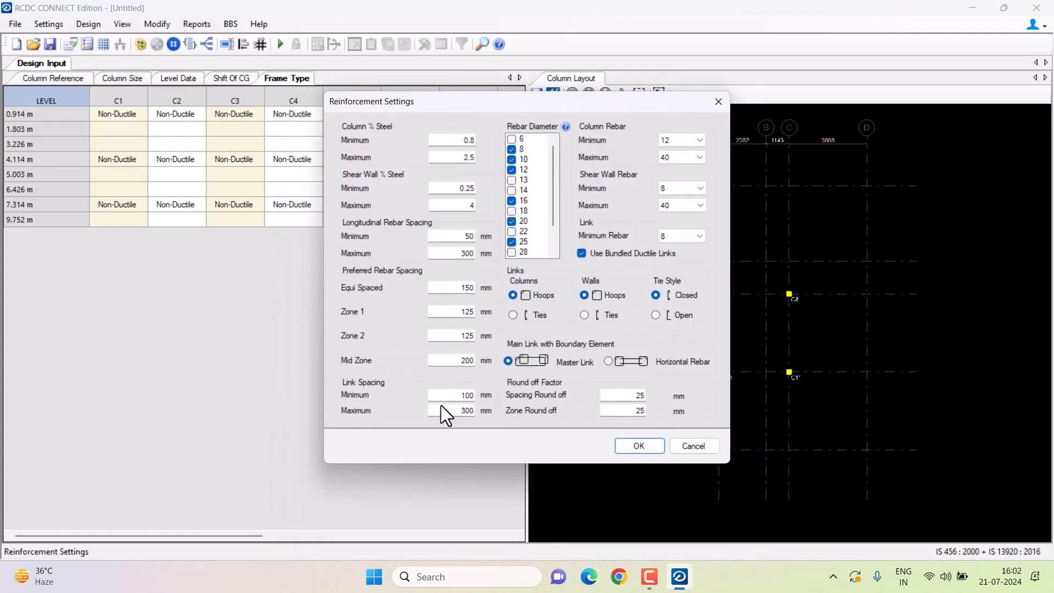
pyautogui.doubleClick(458, 414)
pyautogui.write('25')
pyautogui.click(462, 395)
pyautogui.moveTo(572, 114)
pyautogui.mouseDown()
pyautogui.moveTo(699, 251)
pyautogui.moveTo(716, 254)
pyautogui.mouseUp()
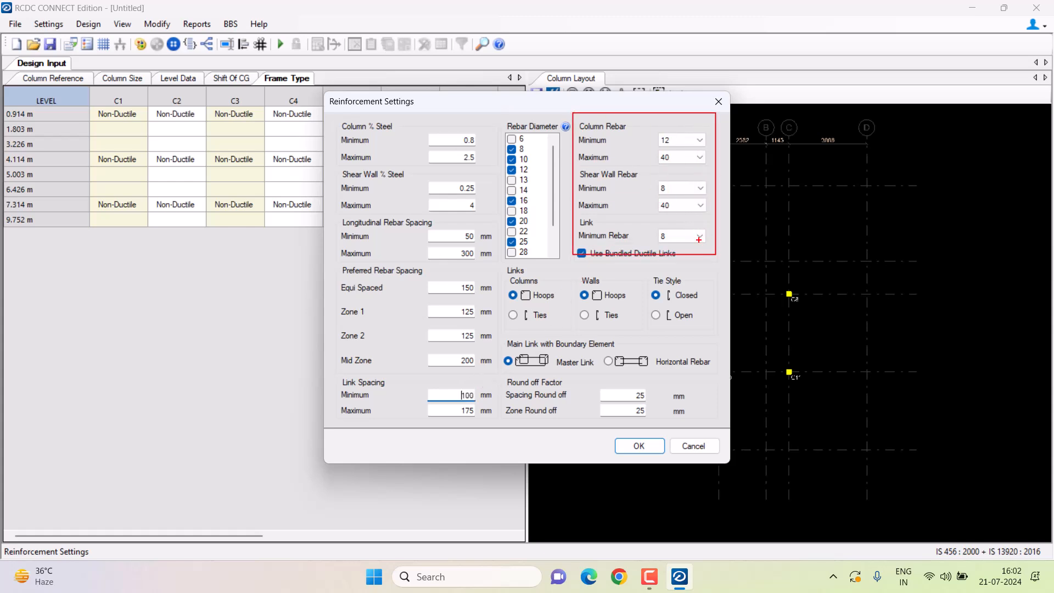
pyautogui.moveTo(711, 144); pyautogui.dragTo(730, 137)
pyautogui.moveTo(651, 122)
pyautogui.mouseDown()
pyautogui.moveTo(651, 145)
pyautogui.moveTo(701, 123)
pyautogui.moveTo(635, 123)
pyautogui.mouseUp()
pyautogui.moveTo(646, 171)
pyautogui.mouseDown()
pyautogui.moveTo(702, 154)
pyautogui.moveTo(652, 165)
pyautogui.mouseUp()
pyautogui.moveTo(150, 250); pyautogui.dragTo(297, 193)
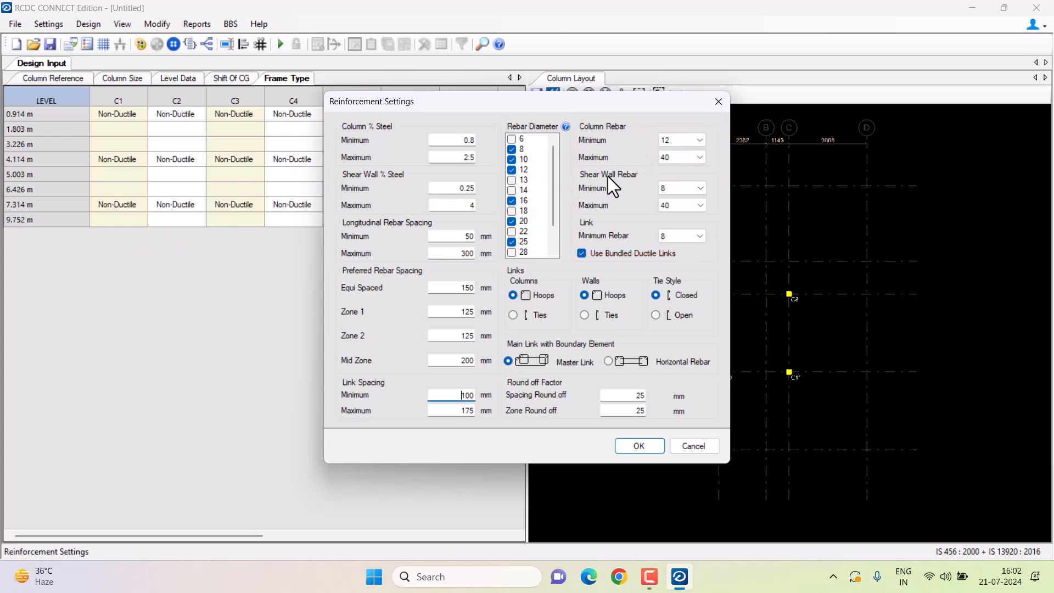
# Set the column rebar diameters to a minimum of 12 and a maximum of 16.
pyautogui.click(681, 157)
pyautogui.click(673, 212)
pyautogui.click(674, 143)
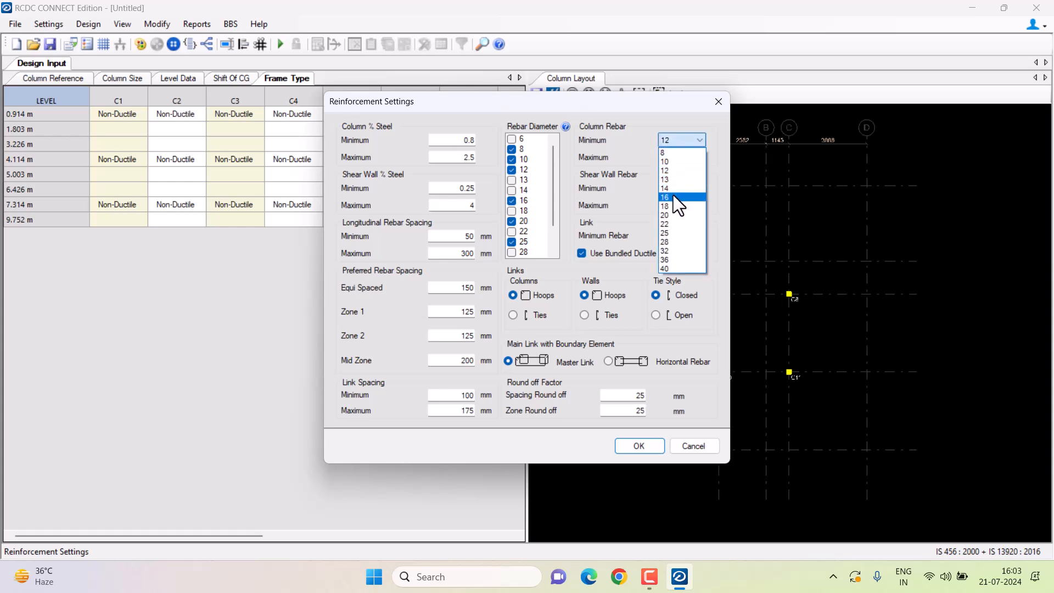
pyautogui.click(673, 195)
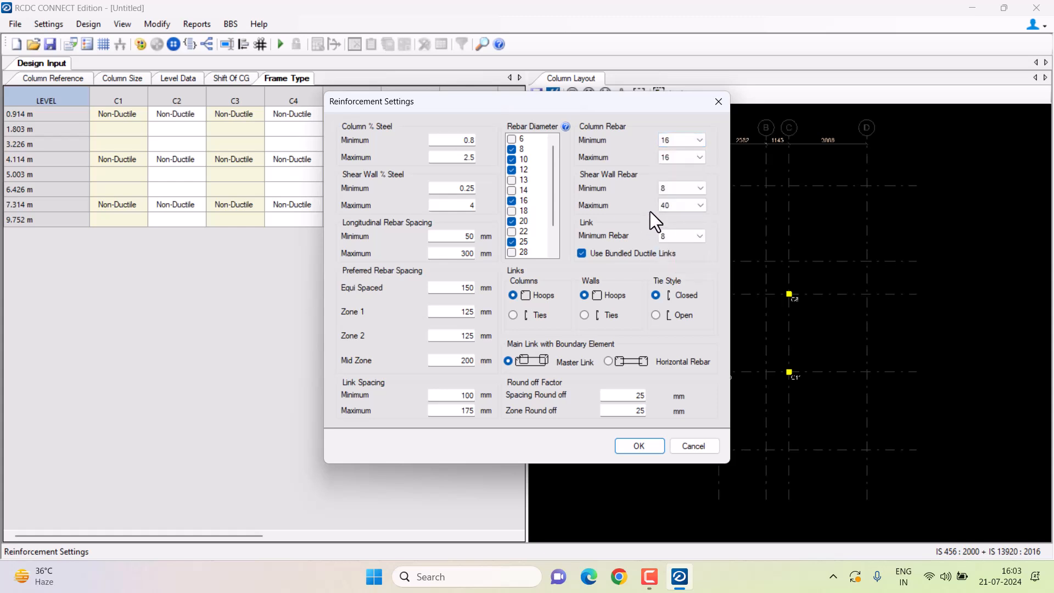
pyautogui.click(690, 142)
pyautogui.click(675, 165)
# Choose 8 as the minimum link rebar diameter and apply the reinforcement settings.
pyautogui.click(671, 235)
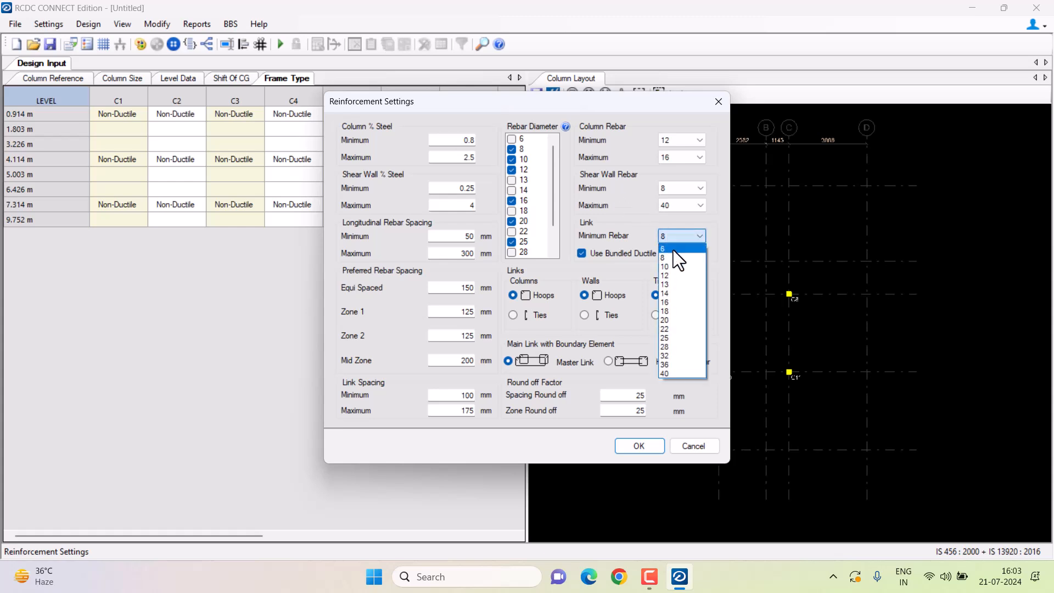
pyautogui.click(669, 261)
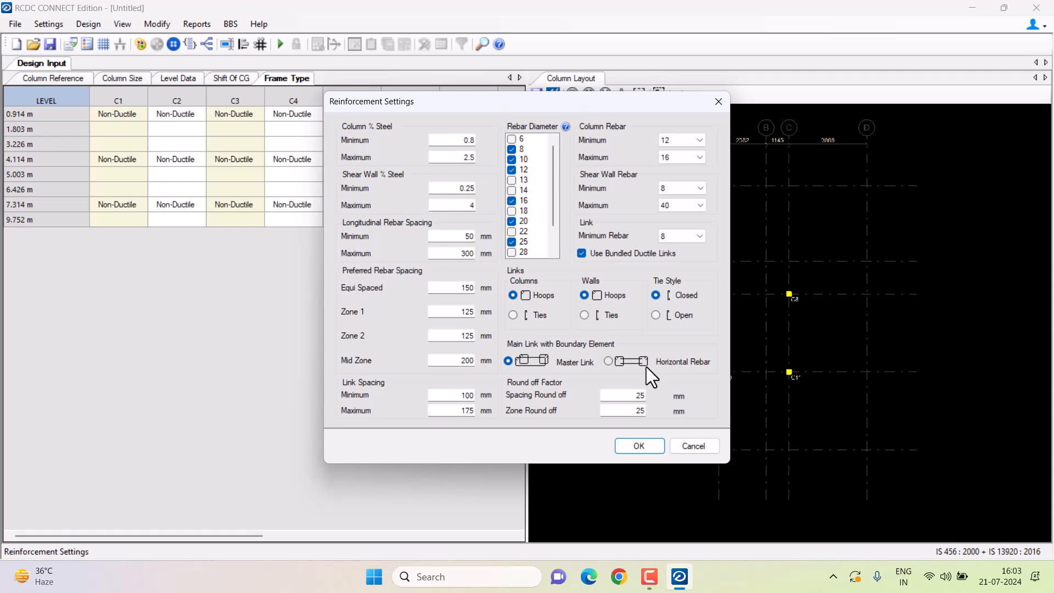
pyautogui.click(640, 446)
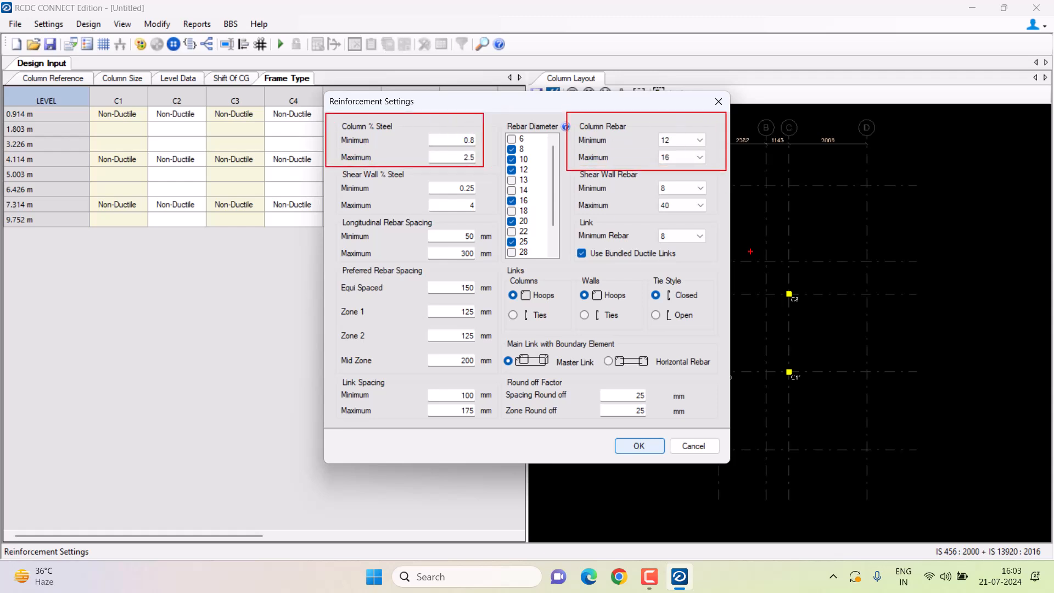
pyautogui.moveTo(334, 181)
pyautogui.mouseDown()
pyautogui.moveTo(332, 430)
pyautogui.moveTo(481, 385)
pyautogui.moveTo(465, 174)
pyautogui.moveTo(320, 159)
pyautogui.mouseUp()
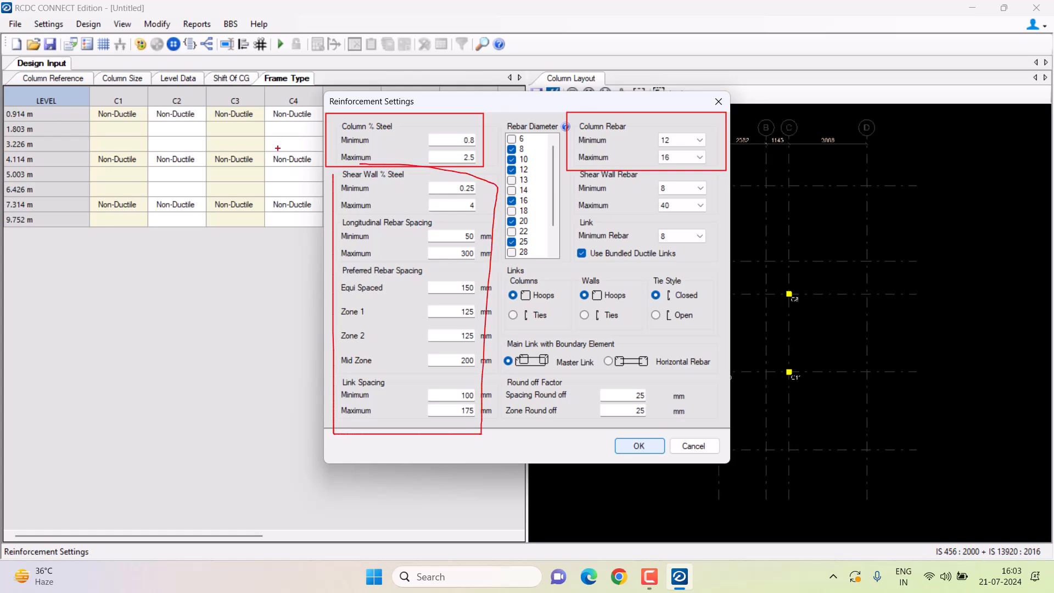
pyautogui.press('Escape')
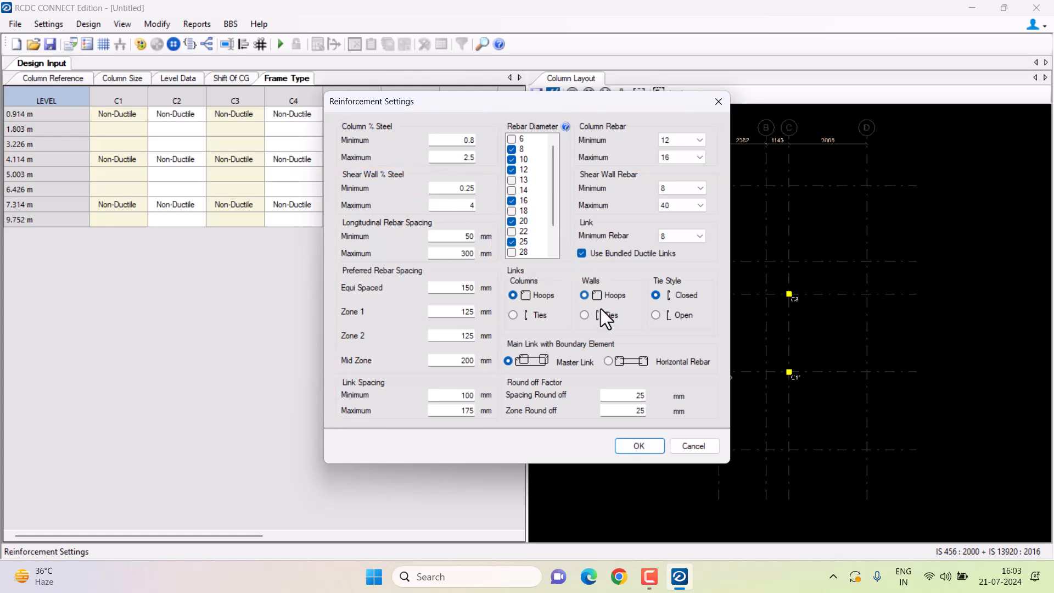
pyautogui.click(626, 444)
# Open the detailing and drawing settings.
pyautogui.click(47, 24)
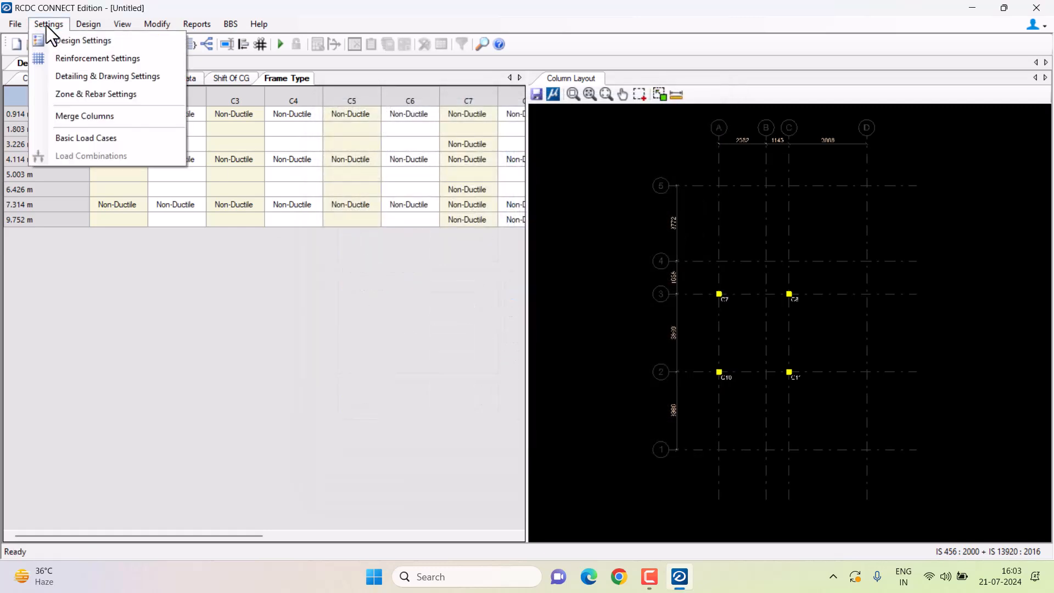
pyautogui.click(73, 75)
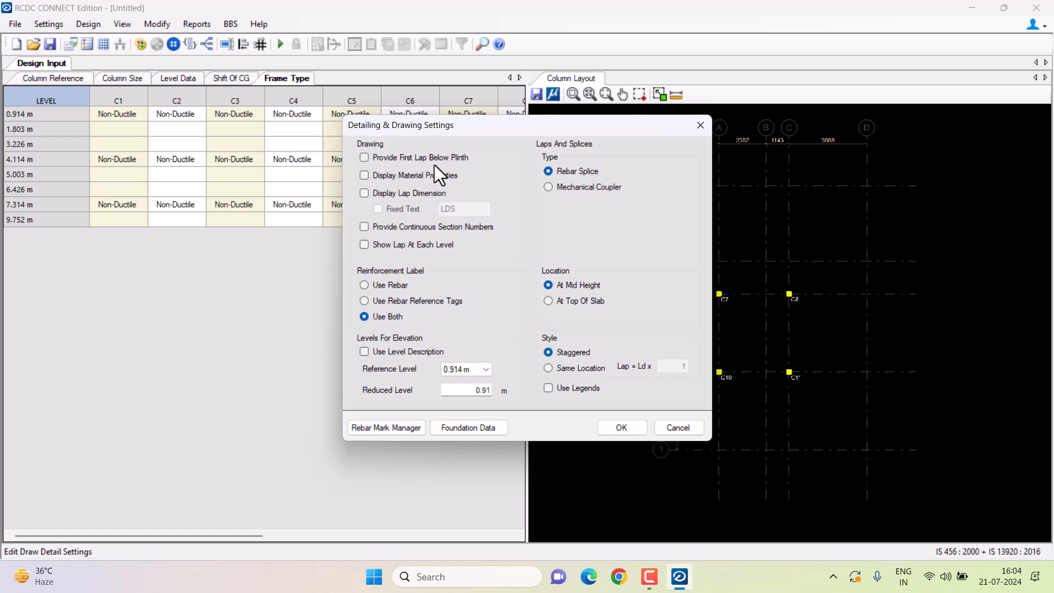
pyautogui.click(415, 179)
pyautogui.click(427, 195)
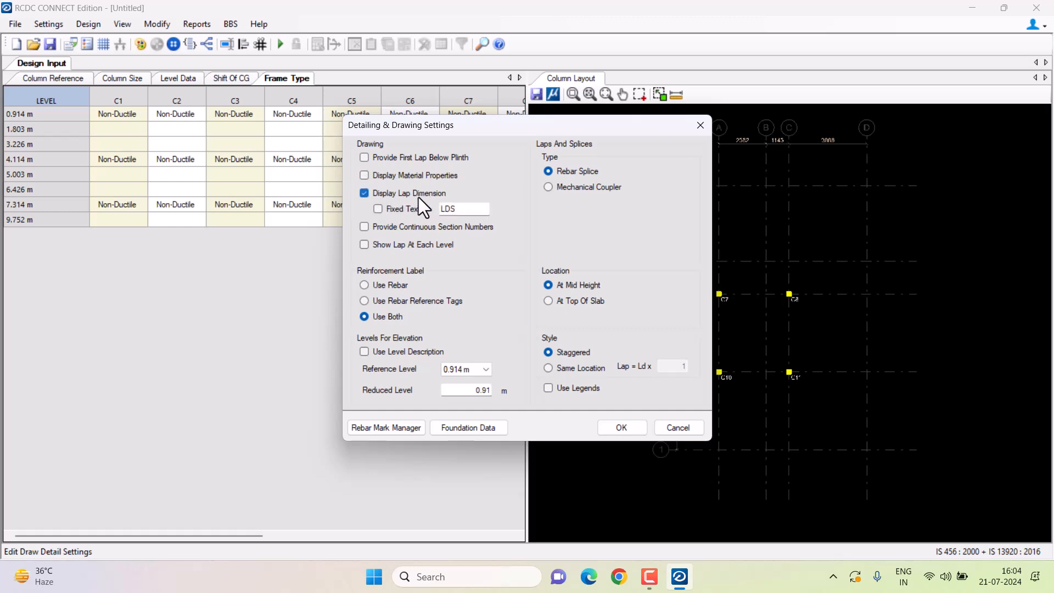
pyautogui.click(418, 194)
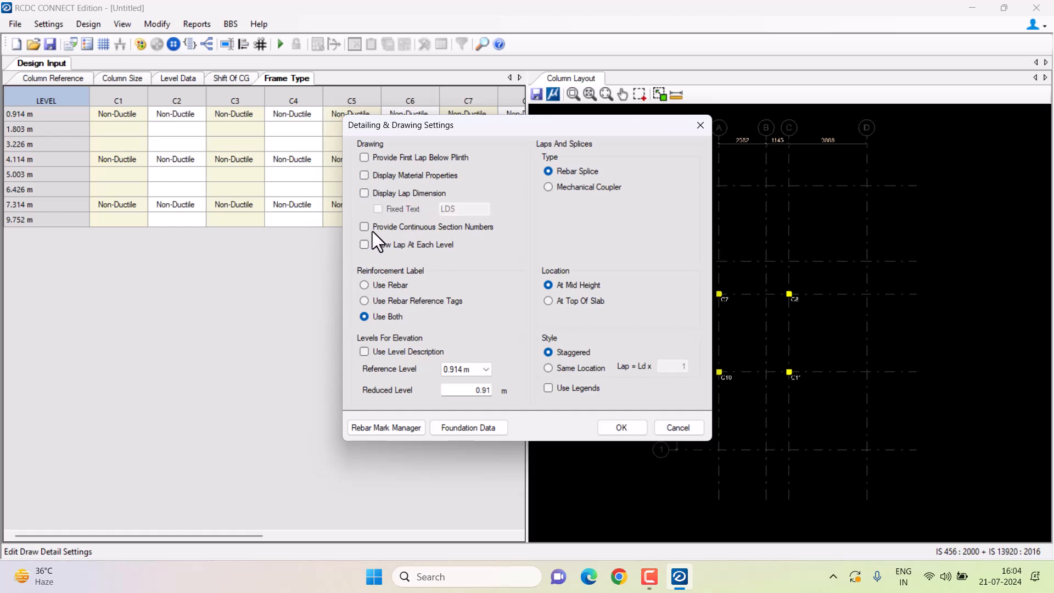
pyautogui.click(420, 227)
pyautogui.click(377, 352)
pyautogui.click(389, 352)
# Enable the use of level descriptions for the elevation levels in the detailing and drawing settings.
pyautogui.click(467, 369)
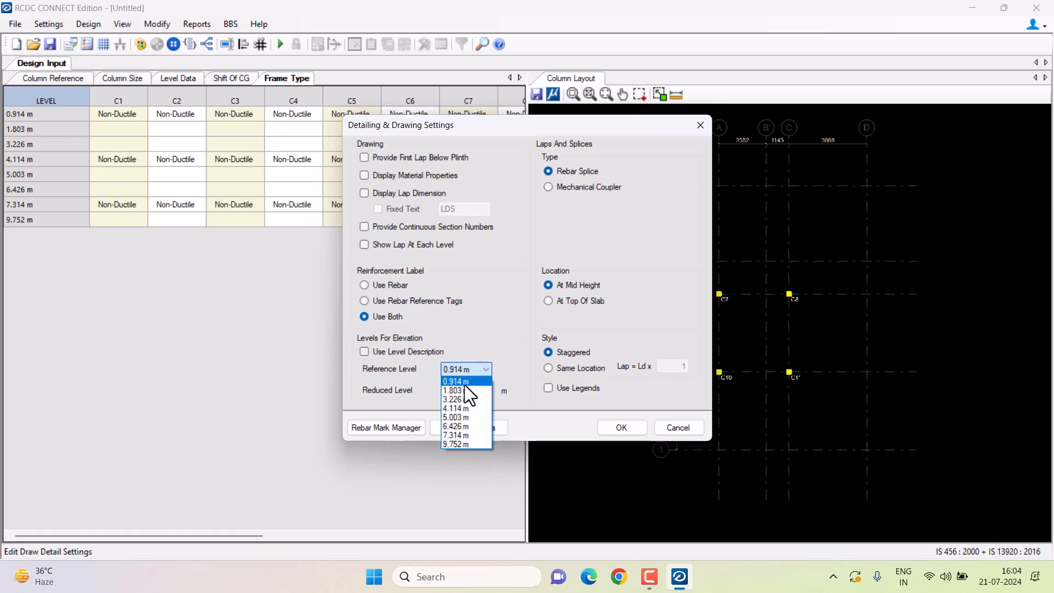
pyautogui.click(373, 351)
pyautogui.click(362, 351)
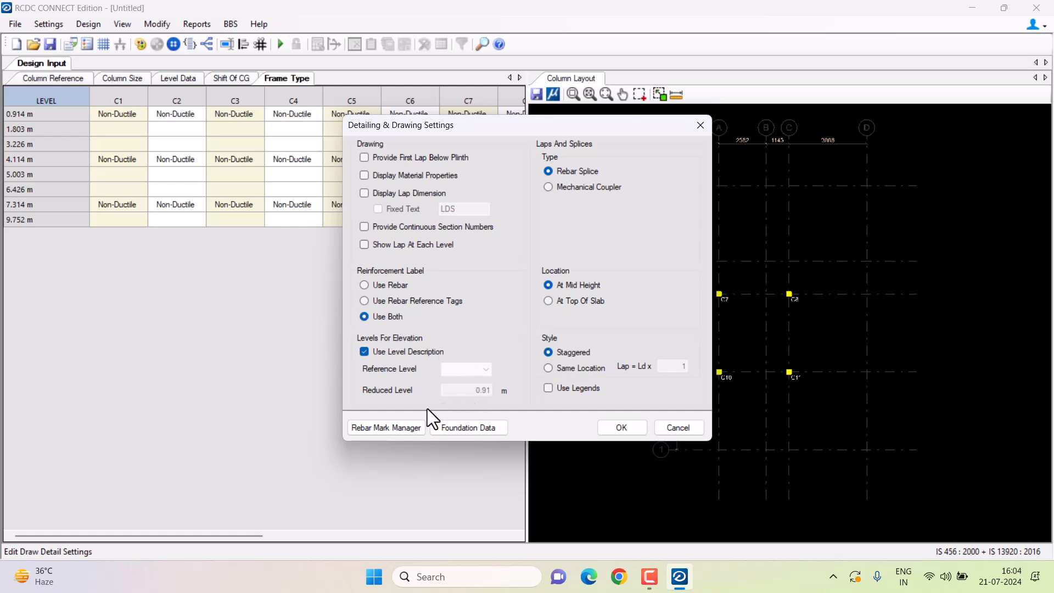
# Open the foundation data of the columns and launch AutoCAD to look up the foundation depth.
pyautogui.click(476, 425)
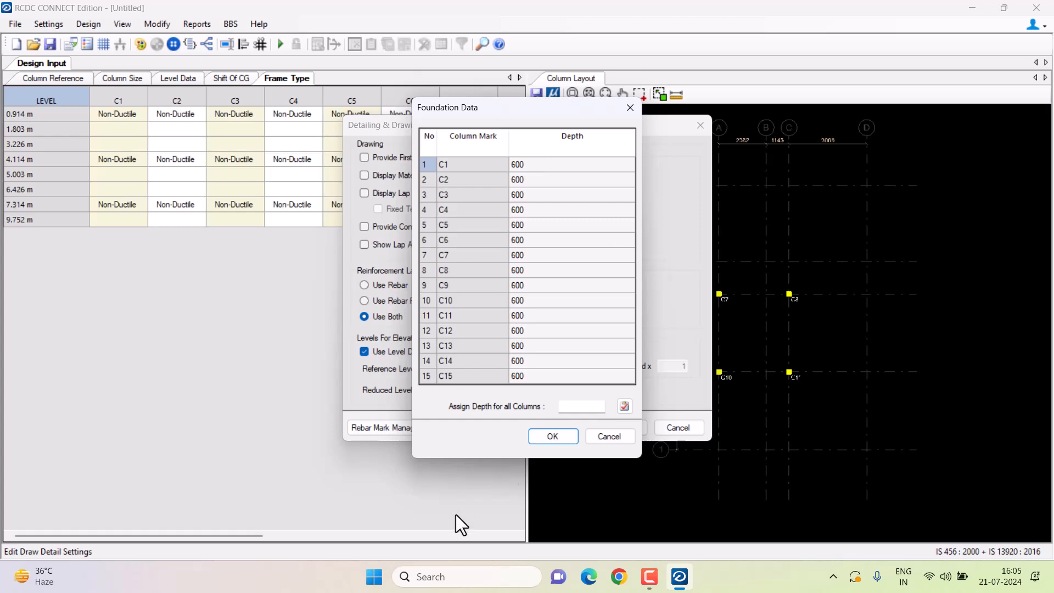
pyautogui.click(375, 574)
pyautogui.click(681, 182)
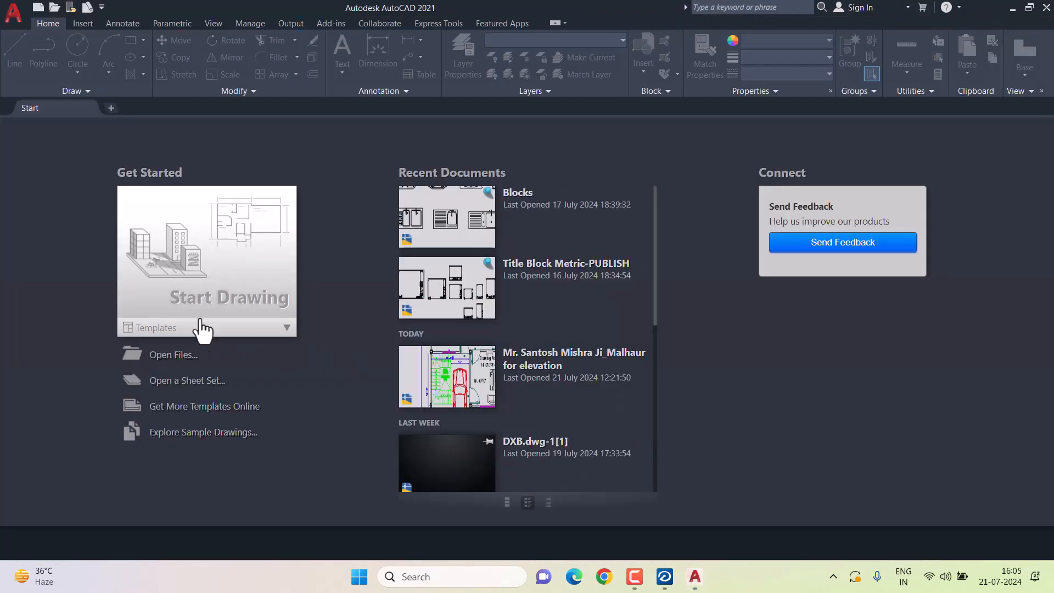
# Open the 25X50 PLANING drawing from the HCED-P-01-25X50 folder in My Drive.
pyautogui.click(171, 356)
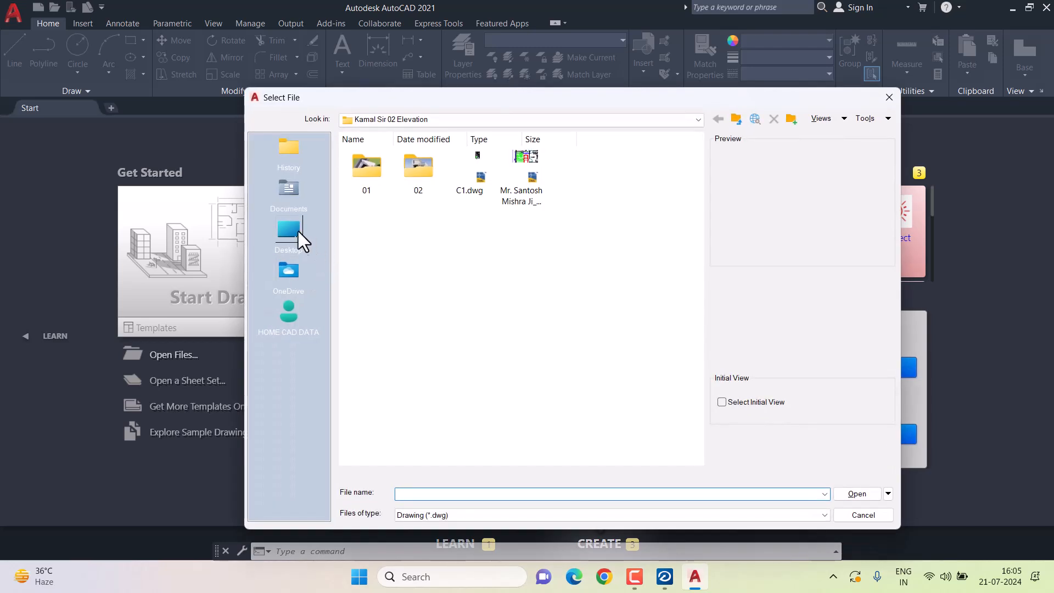
pyautogui.click(289, 192)
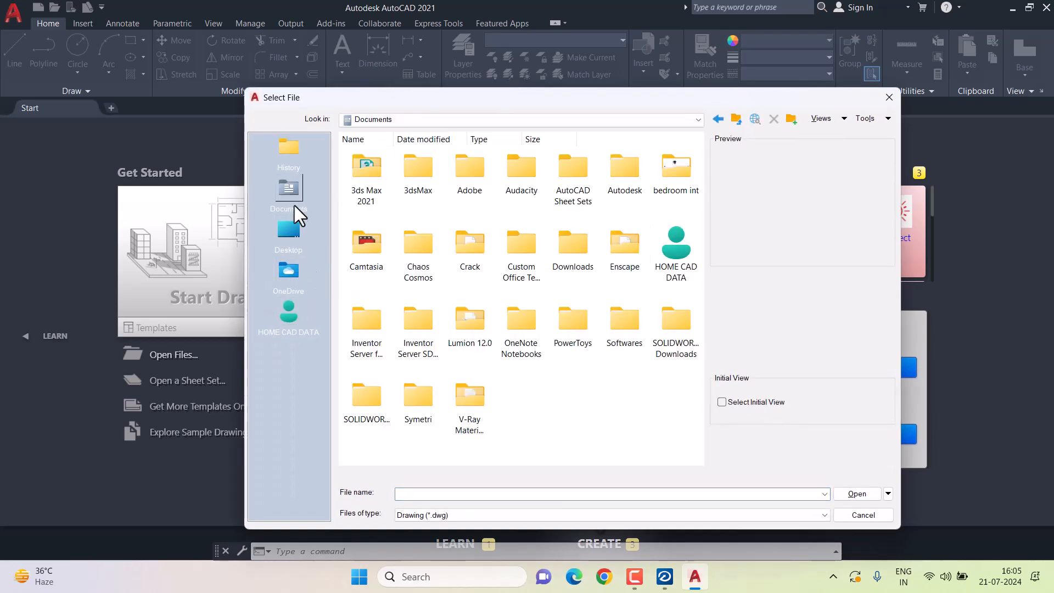
pyautogui.click(295, 239)
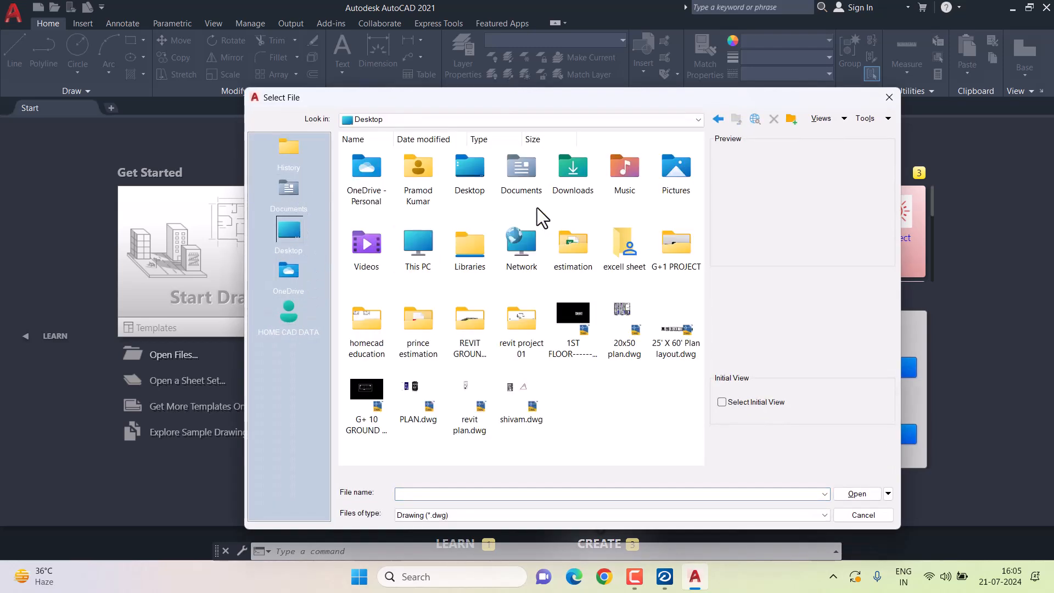
pyautogui.doubleClick(419, 237)
pyautogui.doubleClick(582, 187)
pyautogui.click(485, 185)
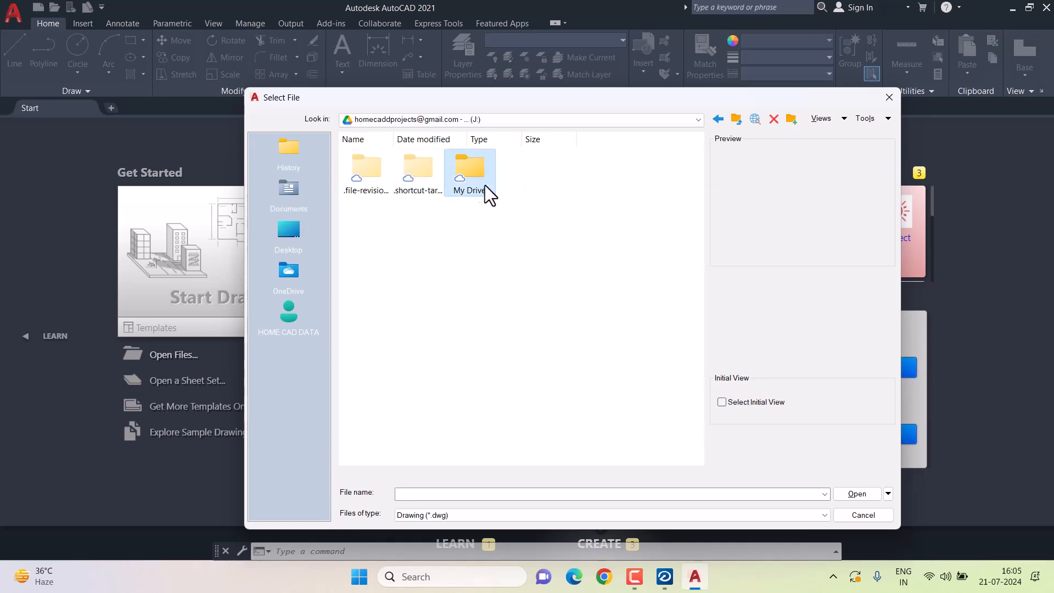
pyautogui.doubleClick(468, 169)
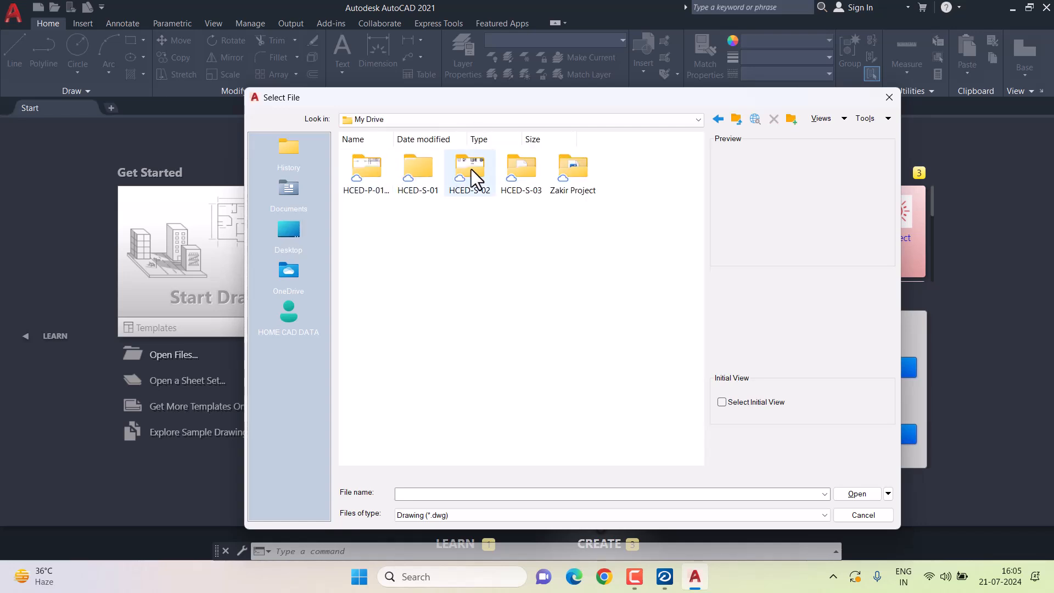
pyautogui.doubleClick(369, 184)
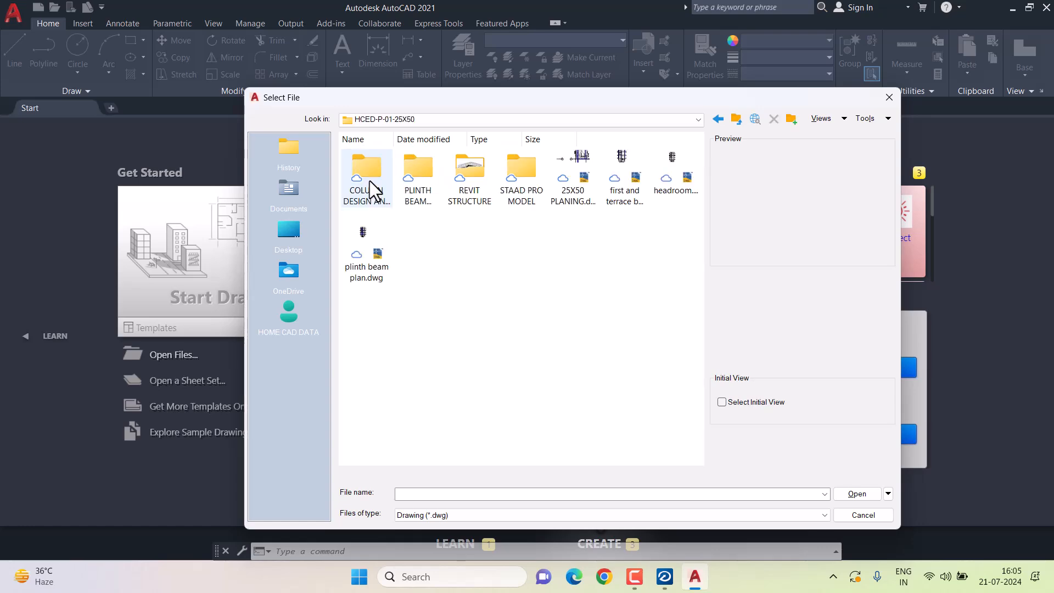
pyautogui.click(392, 234)
pyautogui.click(552, 193)
pyautogui.click(857, 494)
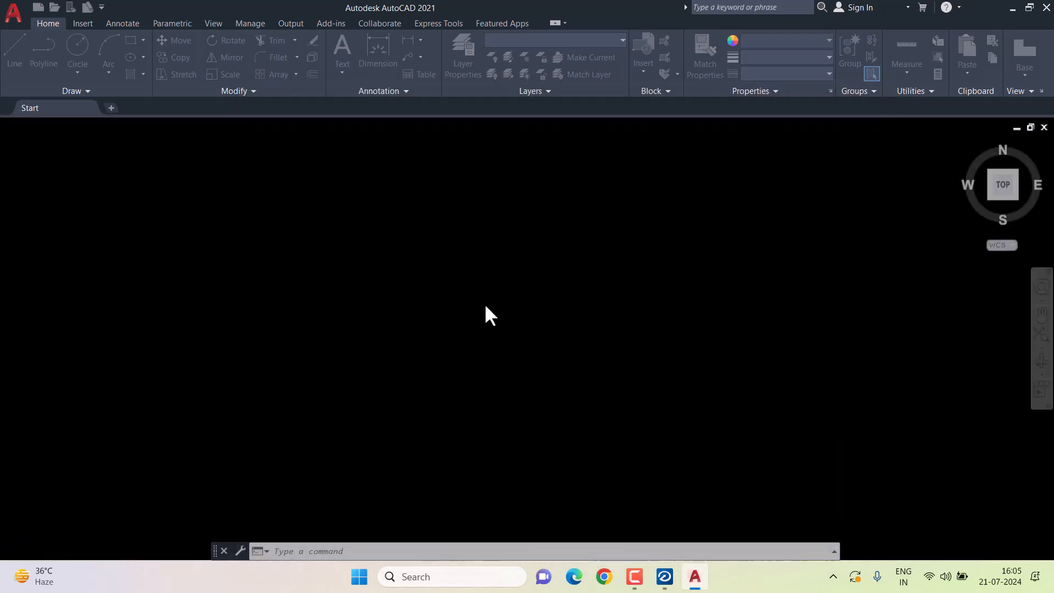
# Examine the level dimensions between NGL and TOF in the drawing for the foundation depth.
pyautogui.scroll(-12, 441, 324)
pyautogui.moveTo(822, 323); pyautogui.dragTo(518, 306, button='middle')
pyautogui.scroll(8, 518, 306)
pyautogui.moveTo(280, 315); pyautogui.dragTo(448, 295, button='middle')
pyautogui.scroll(2, 388, 327)
pyautogui.scroll(2, 388, 327)
pyautogui.scroll(-2, 423, 306)
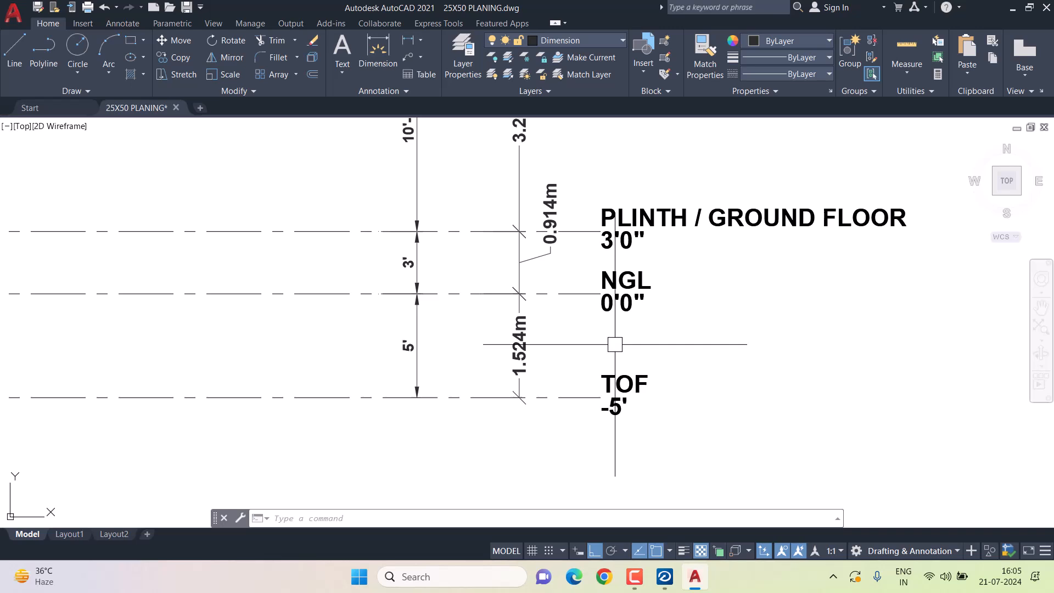
# Switch back to RCDC and assign a foundation depth of 1524 to all columns.
pyautogui.hotkey('alt', 'Tab')
pyautogui.click(577, 409)
pyautogui.write('1524')
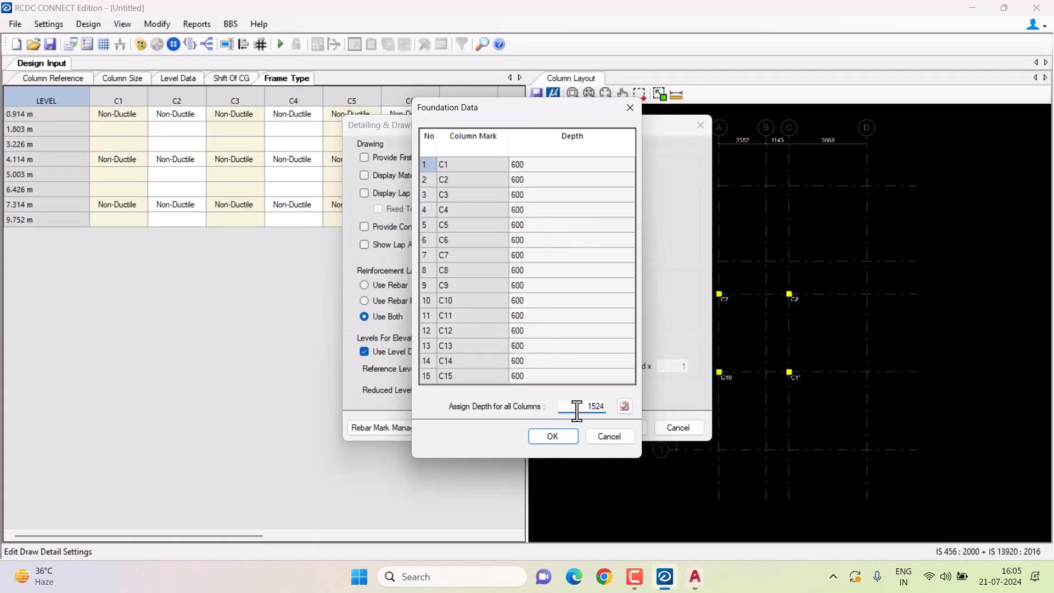
pyautogui.click(622, 407)
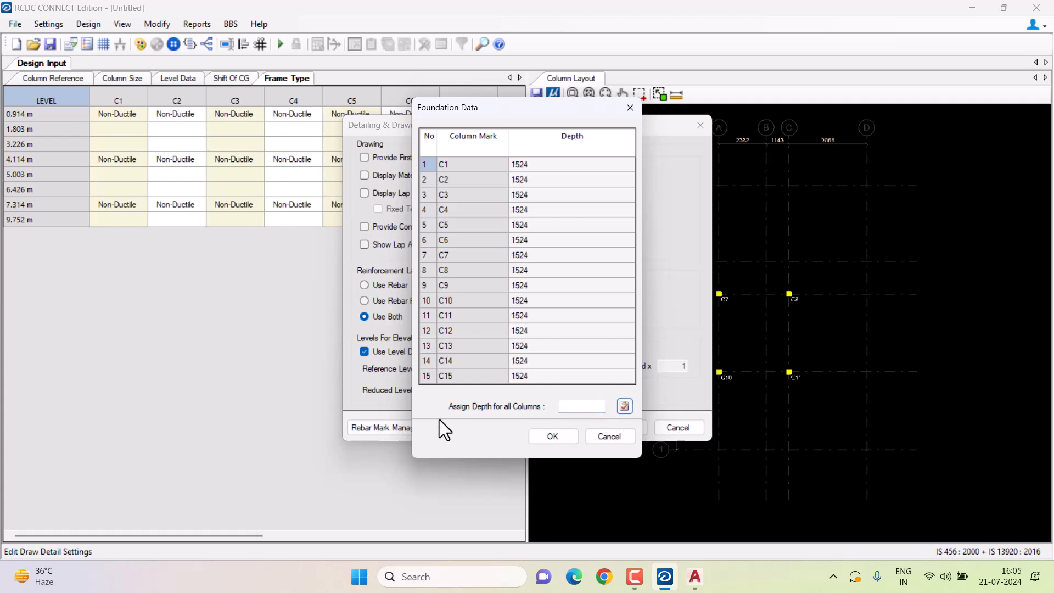
pyautogui.click(544, 435)
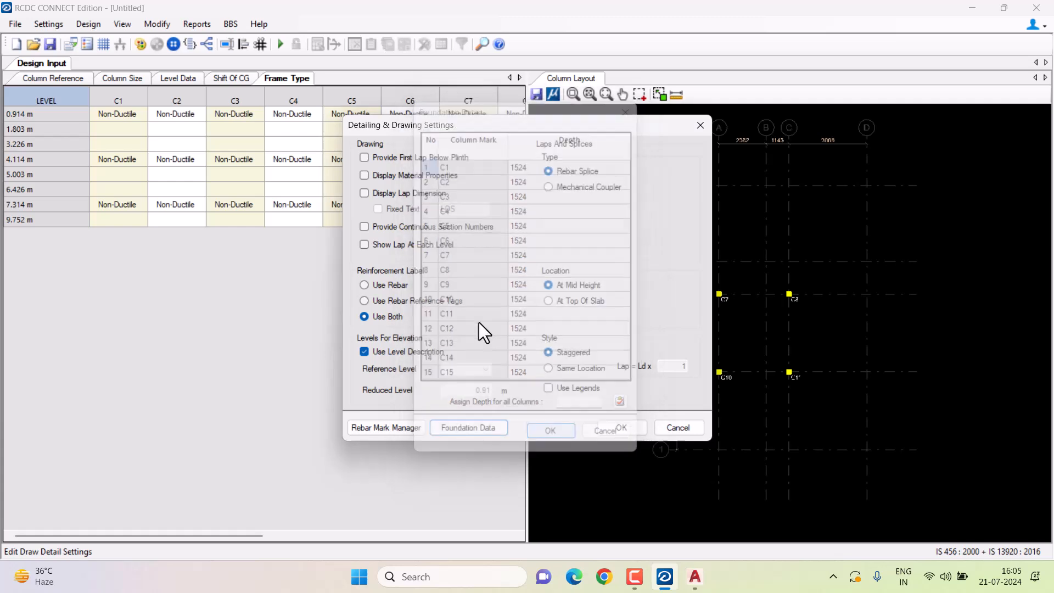
# Set the rebar prefix to D for both the main and shear rebar marks and apply the detailing and drawing settings.
pyautogui.click(376, 427)
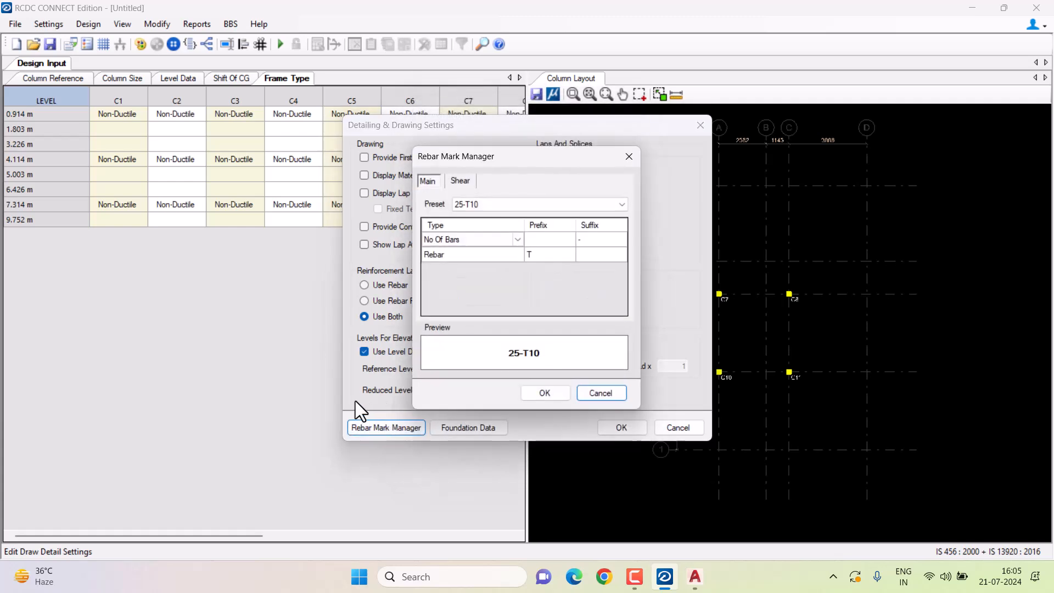
pyautogui.click(551, 256)
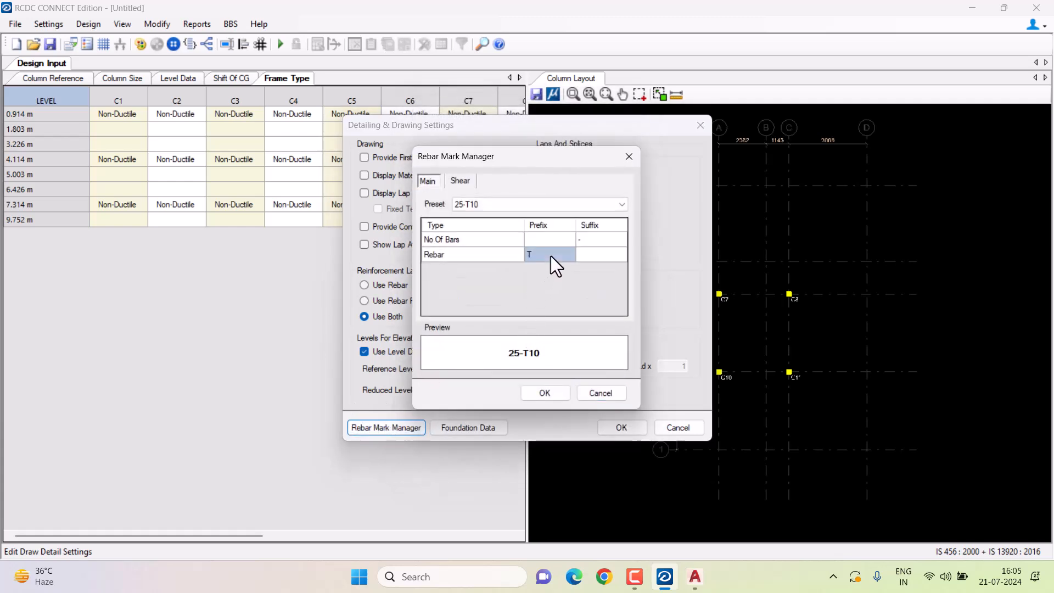
pyautogui.write('D')
pyautogui.click(461, 181)
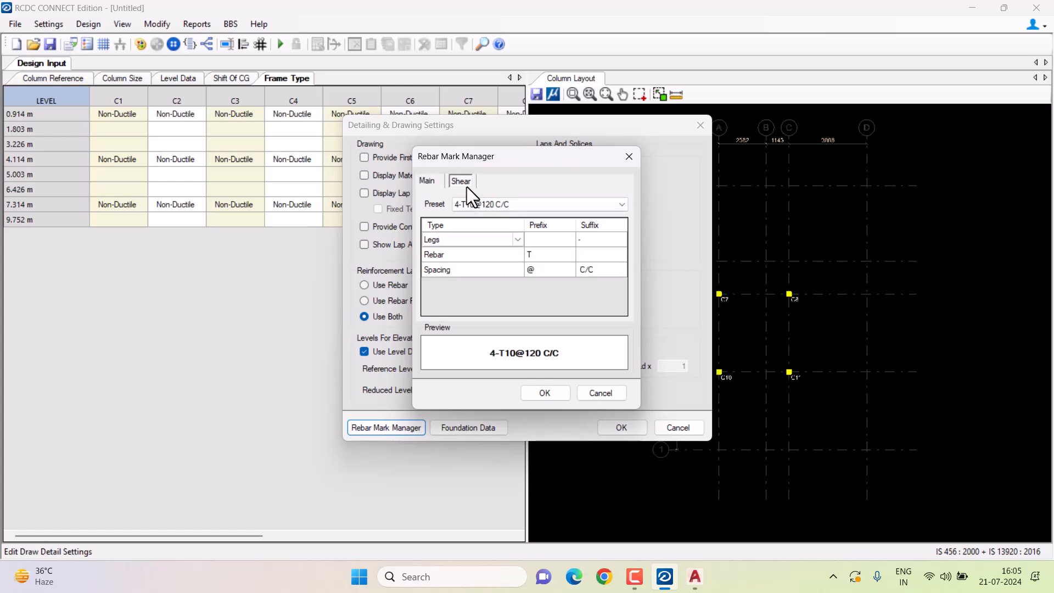
pyautogui.click(532, 255)
pyautogui.write('D')
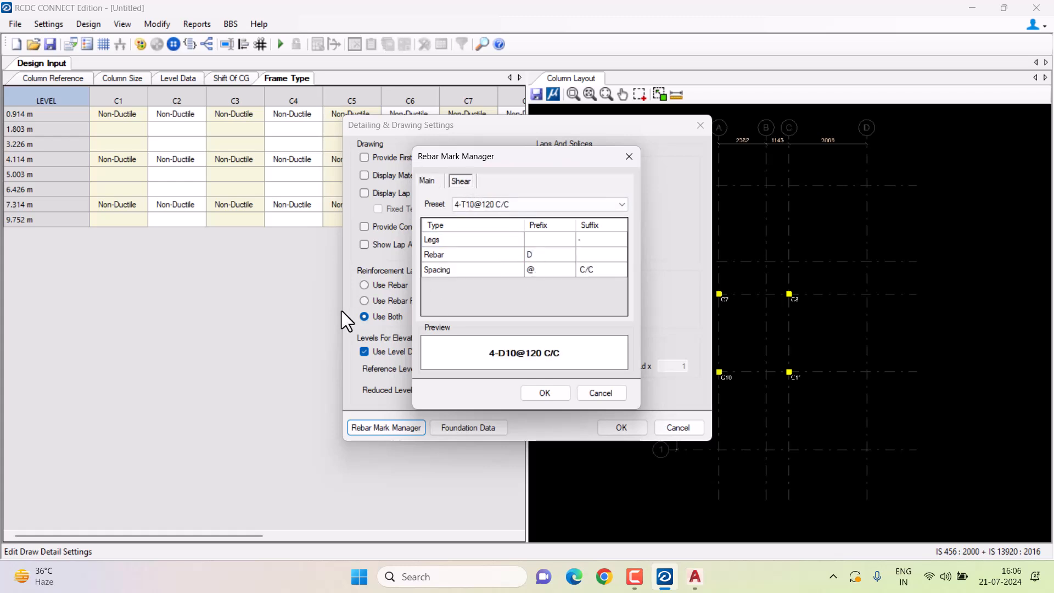
pyautogui.click(532, 390)
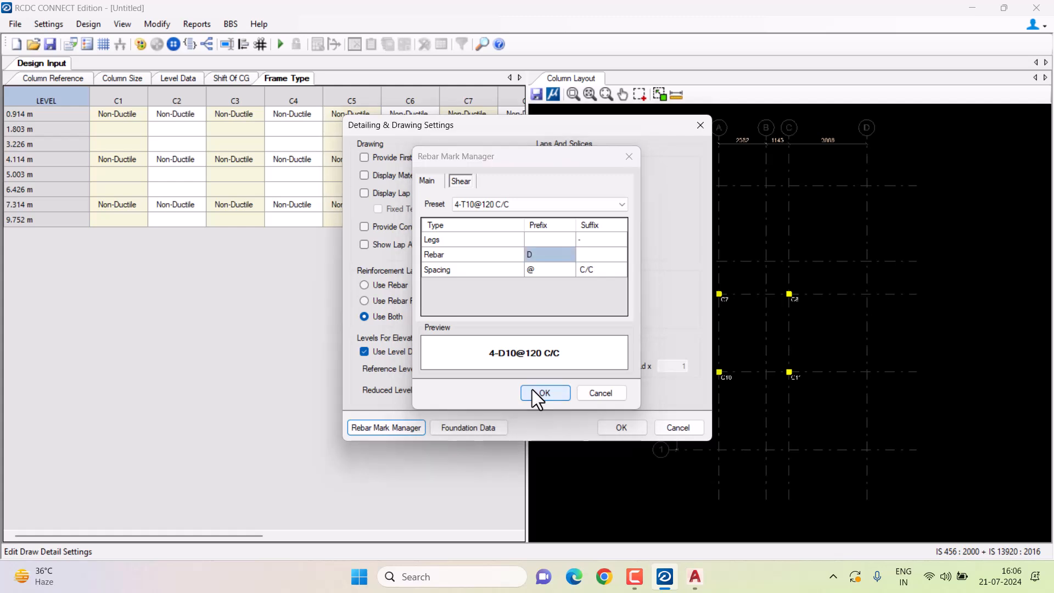
pyautogui.click(612, 430)
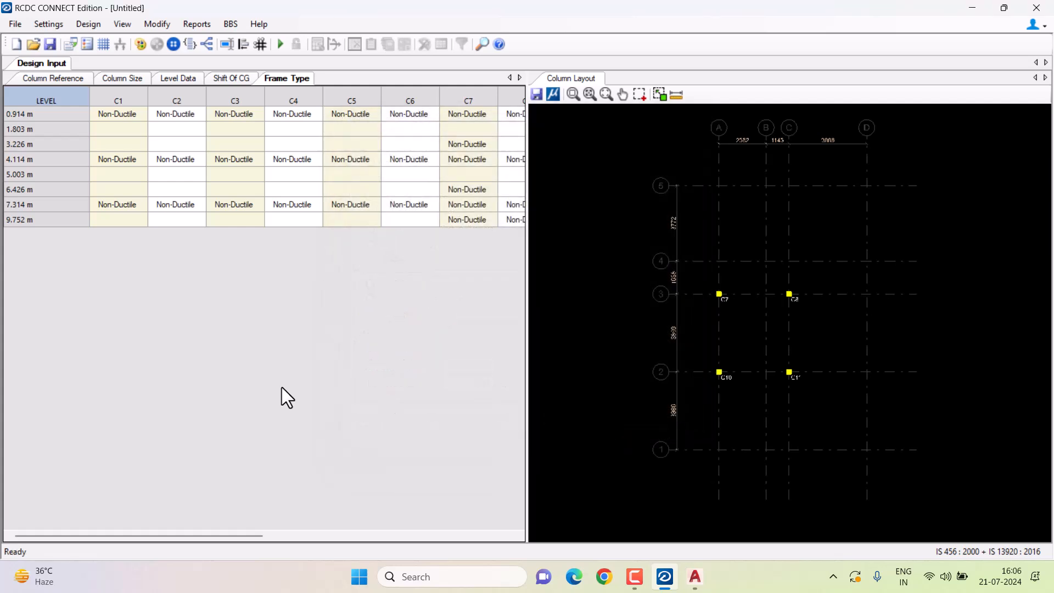
# Open the zone and rebar settings for the columns.
pyautogui.click(52, 25)
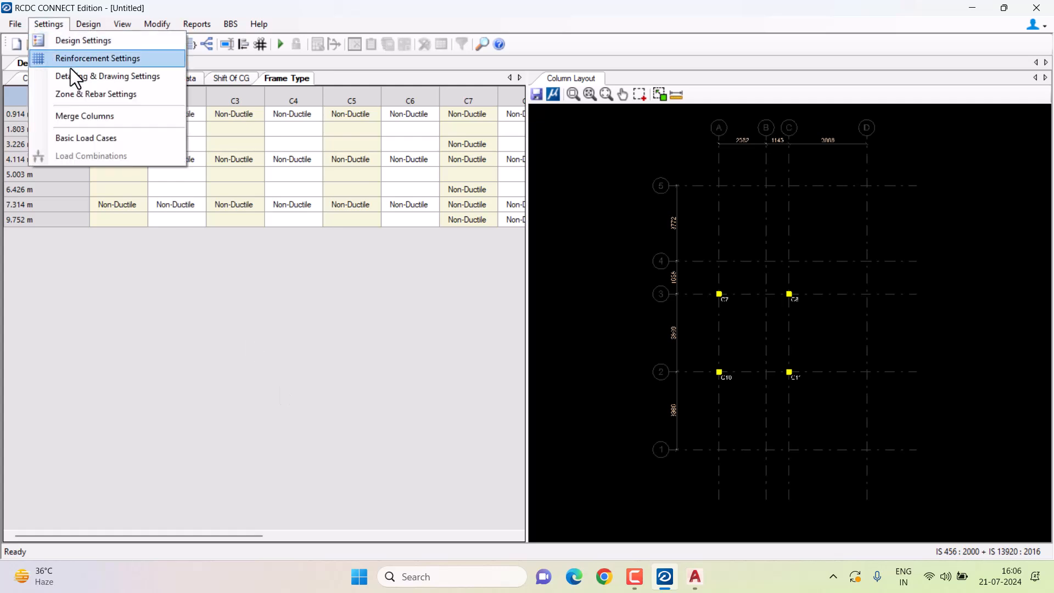
pyautogui.click(106, 98)
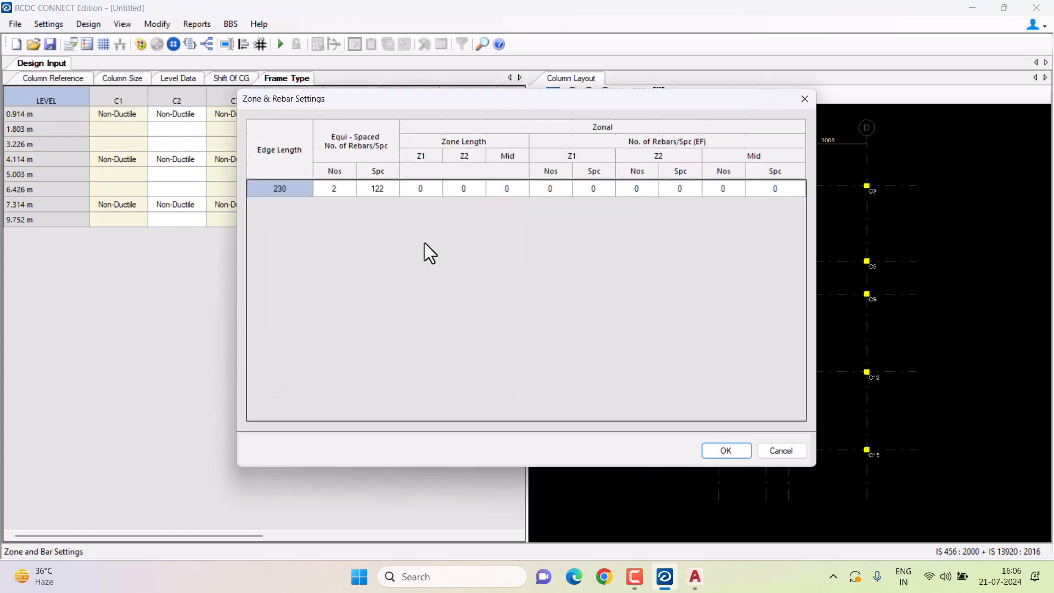
pyautogui.moveTo(290, 237); pyautogui.dragTo(404, 342)
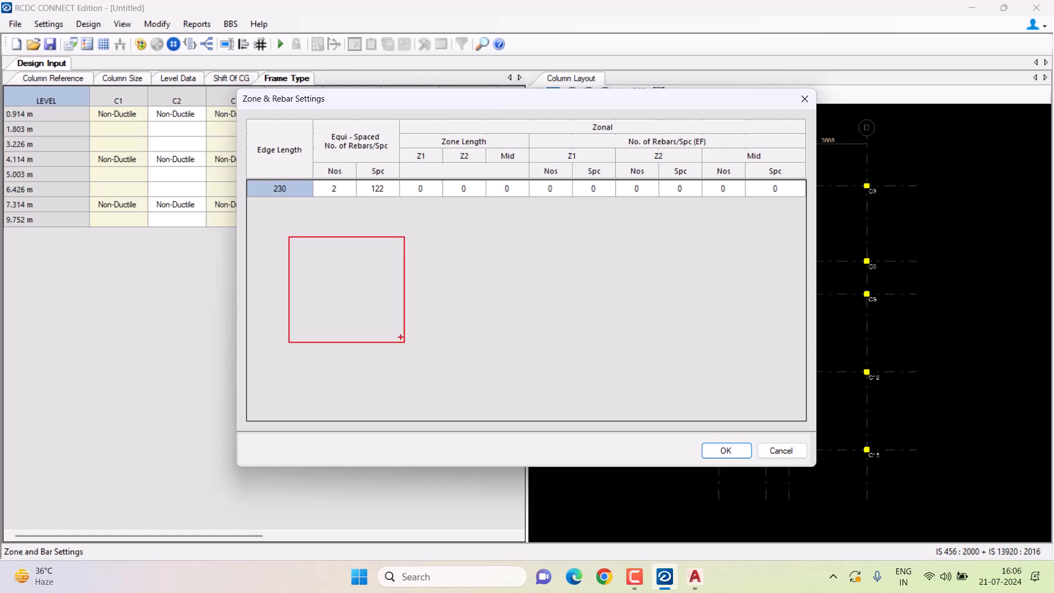
pyautogui.moveTo(341, 183)
pyautogui.mouseDown()
pyautogui.moveTo(328, 195)
pyautogui.moveTo(341, 182)
pyautogui.moveTo(381, 203)
pyautogui.mouseUp()
pyautogui.keyDown('ctrl'); pyautogui.scroll(10, 312, 263); pyautogui.keyUp('ctrl')
pyautogui.moveTo(380, 256); pyautogui.dragTo(377, 257)
pyautogui.click(316, 253)
pyautogui.press('Escape')
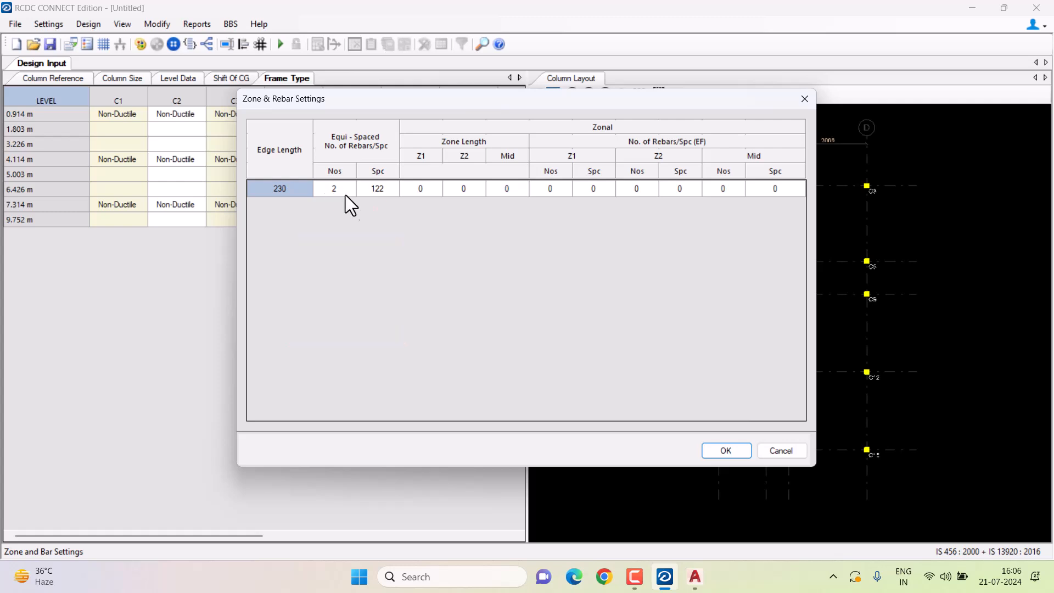
# Set the number of equi-spaced rebars to 3 for the 230 edge length and apply the zone and rebar settings.
pyautogui.click(346, 186)
pyautogui.write('3')
pyautogui.press('Return')
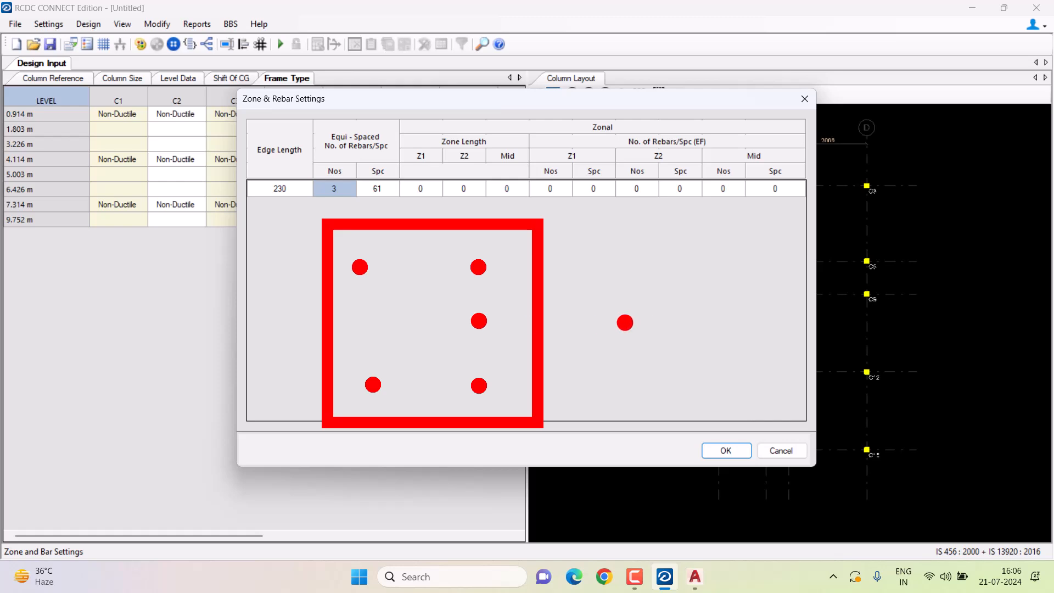
pyautogui.click(710, 449)
# Open the basic load cases and start defining the load type of LOAD 1: DEAD LOAD.
pyautogui.click(64, 25)
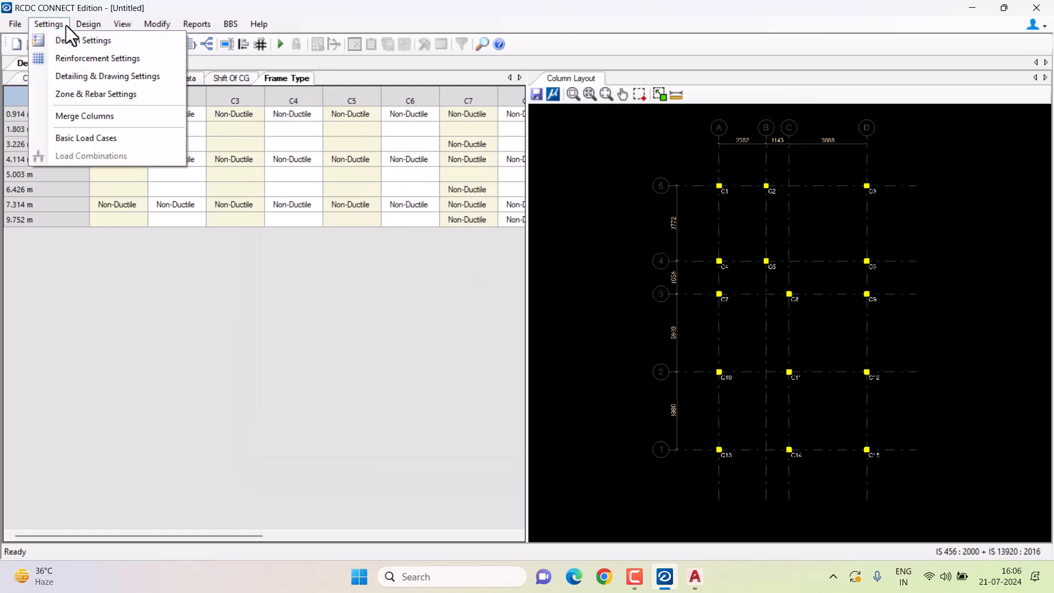
pyautogui.click(85, 136)
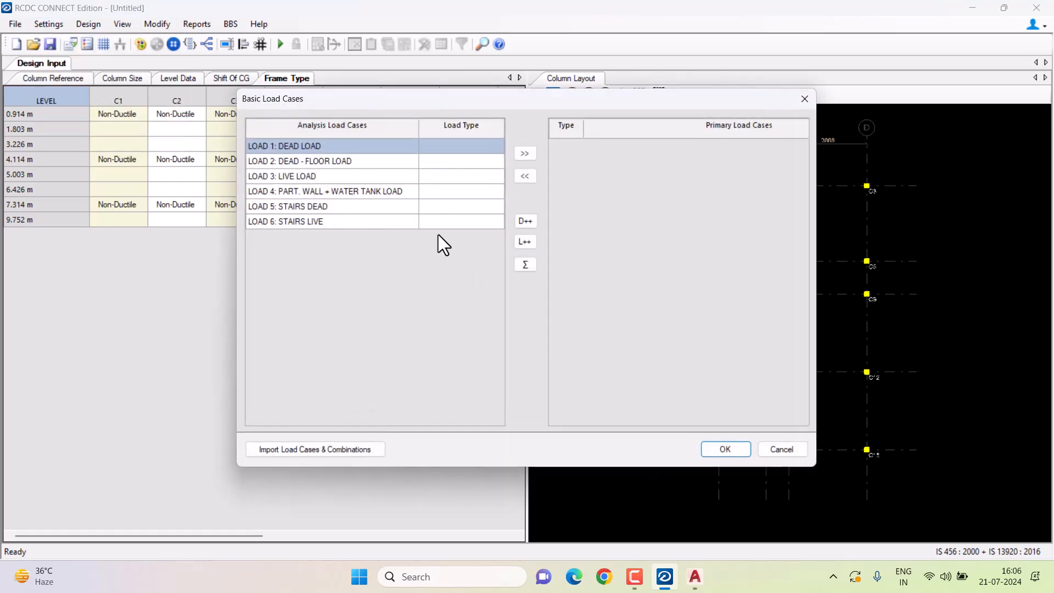
pyautogui.click(469, 150)
pyautogui.hotkey('ctrl', 'shift', 'd')
pyautogui.moveTo(228, 124); pyautogui.dragTo(409, 257)
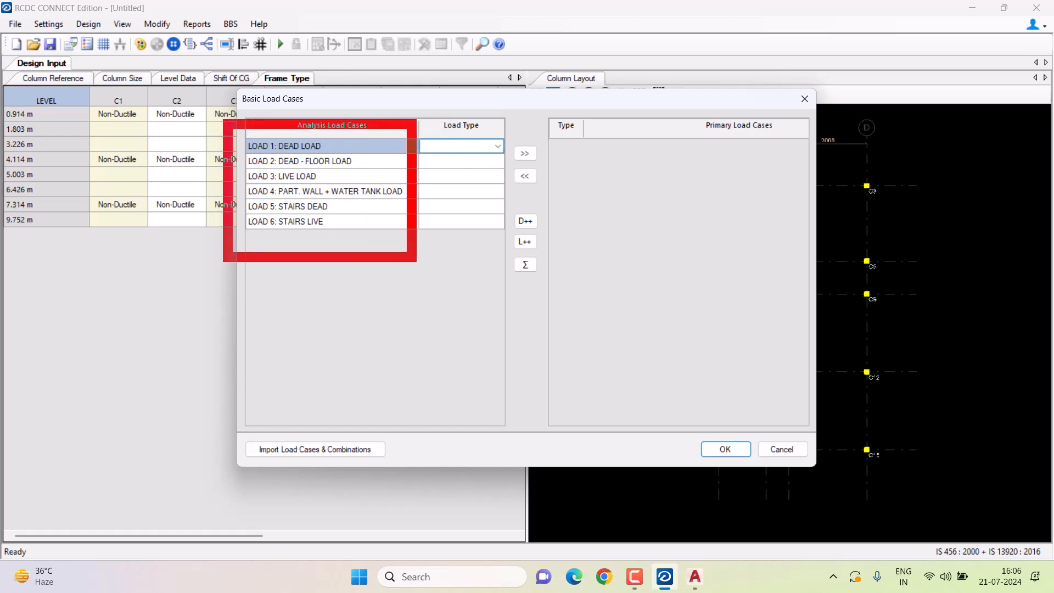
pyautogui.moveTo(330, 144)
pyautogui.mouseDown()
pyautogui.moveTo(364, 131)
pyautogui.moveTo(389, 144)
pyautogui.mouseUp()
pyautogui.moveTo(334, 173); pyautogui.dragTo(353, 165)
pyautogui.moveTo(345, 193); pyautogui.dragTo(373, 175)
pyautogui.moveTo(334, 208); pyautogui.dragTo(363, 194)
pyautogui.moveTo(327, 226); pyautogui.dragTo(354, 214)
pyautogui.press('Escape')
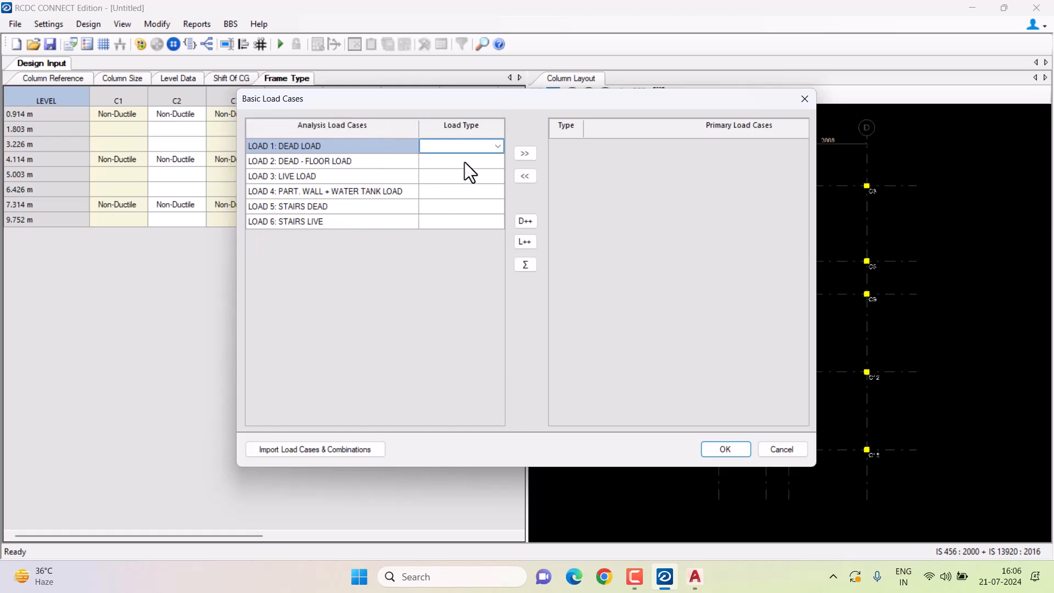
# Assign the Dead Load type to LOAD 1: DEAD LOAD and LOAD 2: DEAD - FLOOR LOAD.
pyautogui.click(497, 146)
pyautogui.click(460, 157)
pyautogui.click(469, 163)
pyautogui.click(496, 162)
pyautogui.click(449, 172)
# Assign Live Load to LOAD 3: LIVE LOAD and Dead Load to LOAD 4: PART. WALL + WATER TANK LOAD.
pyautogui.click(446, 176)
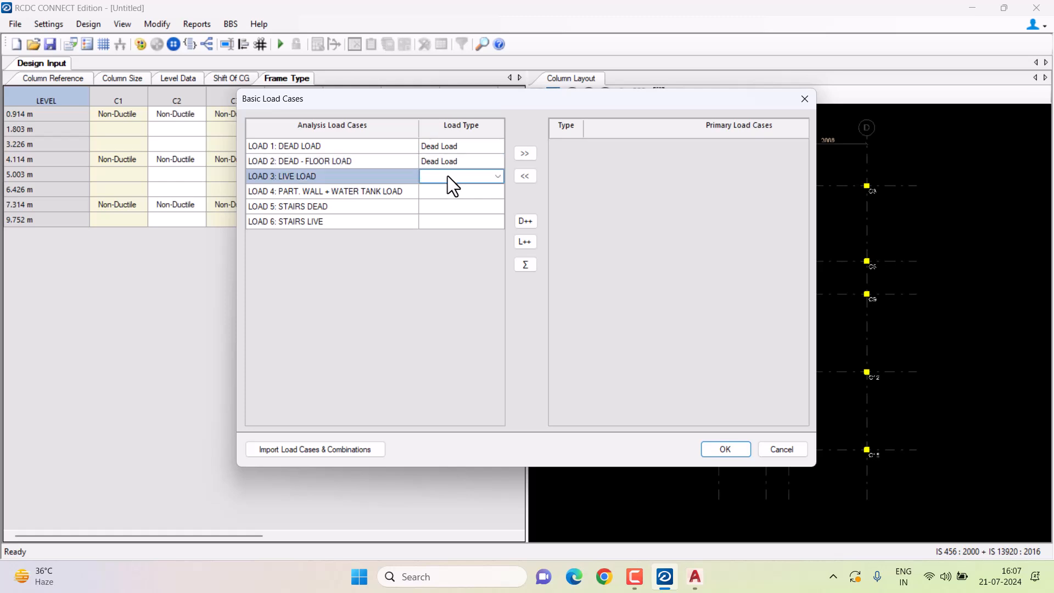
pyautogui.click(498, 176)
pyautogui.click(455, 187)
pyautogui.click(444, 194)
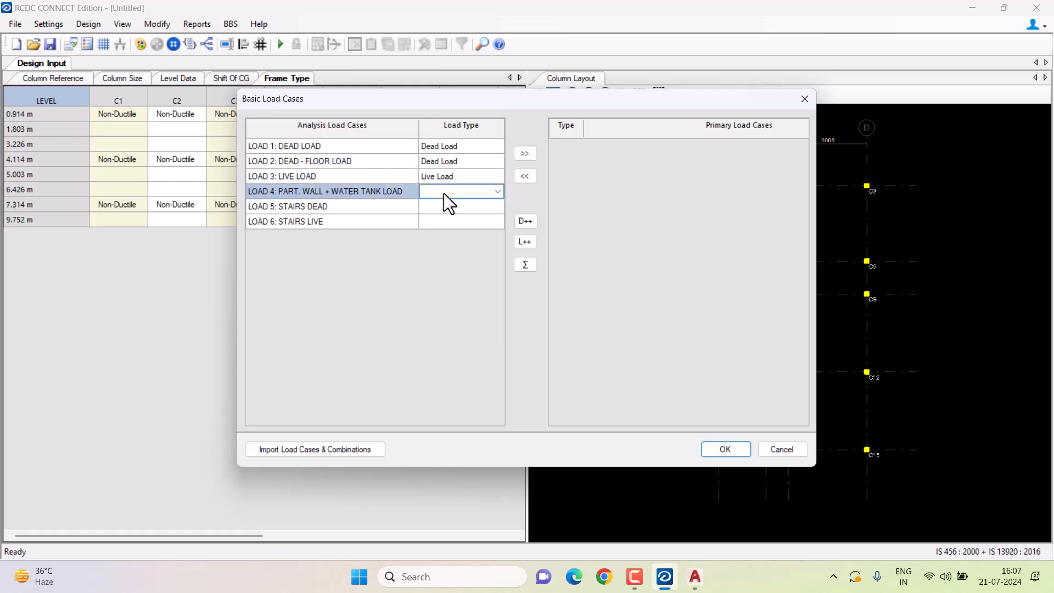
pyautogui.click(498, 191)
pyautogui.click(449, 200)
# Assign Dead Load to LOAD 5: STAIRS DEAD and Live Load to LOAD 6: STAIRS LIVE.
pyautogui.click(485, 207)
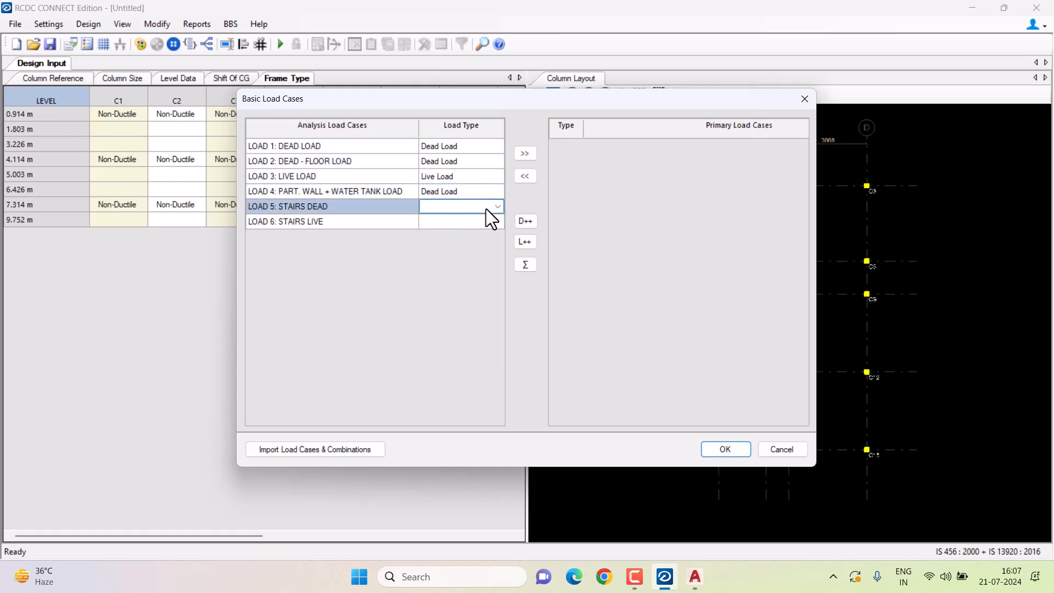
pyautogui.click(498, 207)
pyautogui.click(448, 219)
pyautogui.click(434, 221)
pyautogui.click(497, 222)
pyautogui.click(450, 237)
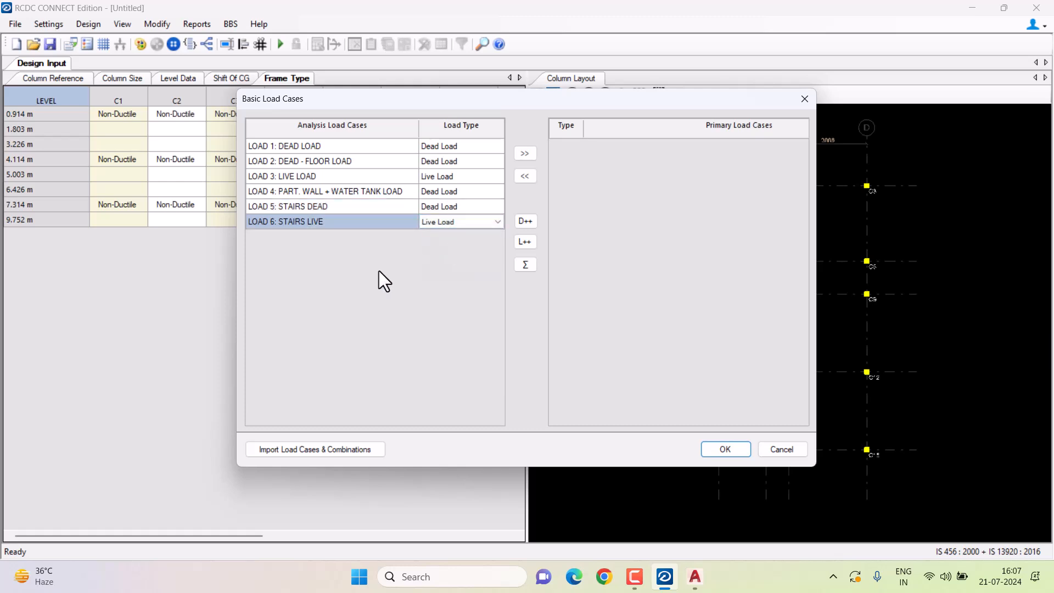
# Add all six analysis load cases to the primary load cases and apply the basic load case definitions.
pyautogui.moveTo(381, 144); pyautogui.dragTo(422, 222)
pyautogui.click(525, 154)
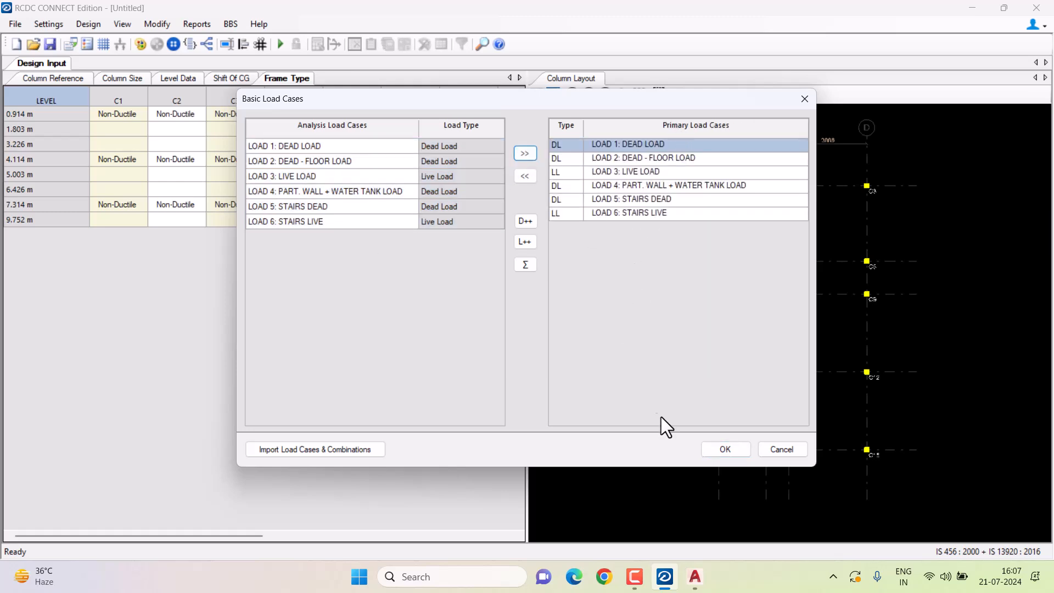
pyautogui.click(735, 451)
# Add the load combinations from the analysis, keep only combination 8 with 1.5 factors for design, and apply them.
pyautogui.hotkey('ctrl', '2')
pyautogui.keyDown('ctrl'); pyautogui.moveTo(722, 390); pyautogui.dragTo(807, 439); pyautogui.keyUp('ctrl')
pyautogui.press('Escape')
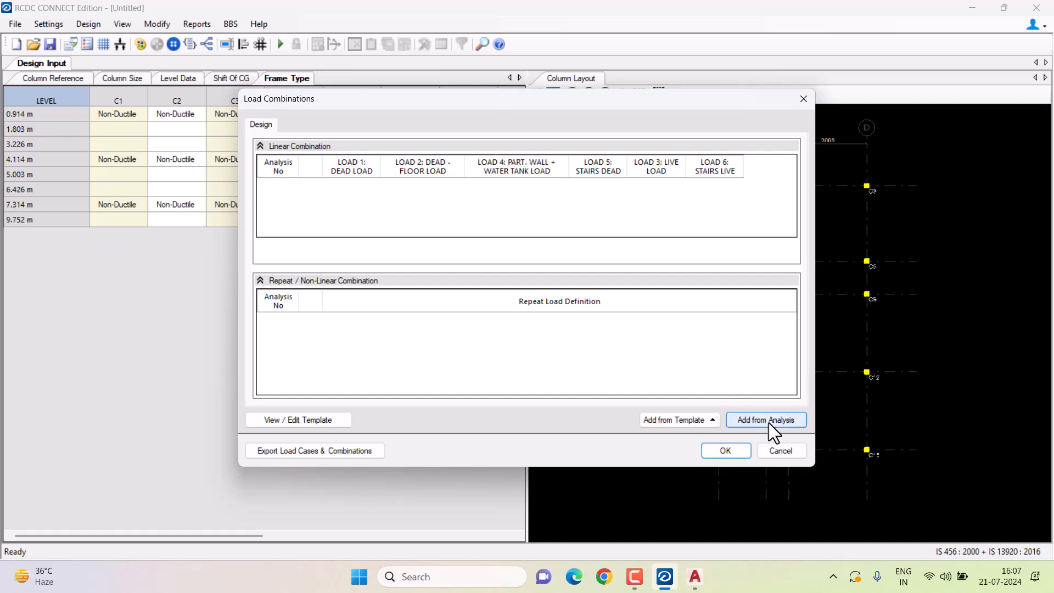
pyautogui.click(769, 420)
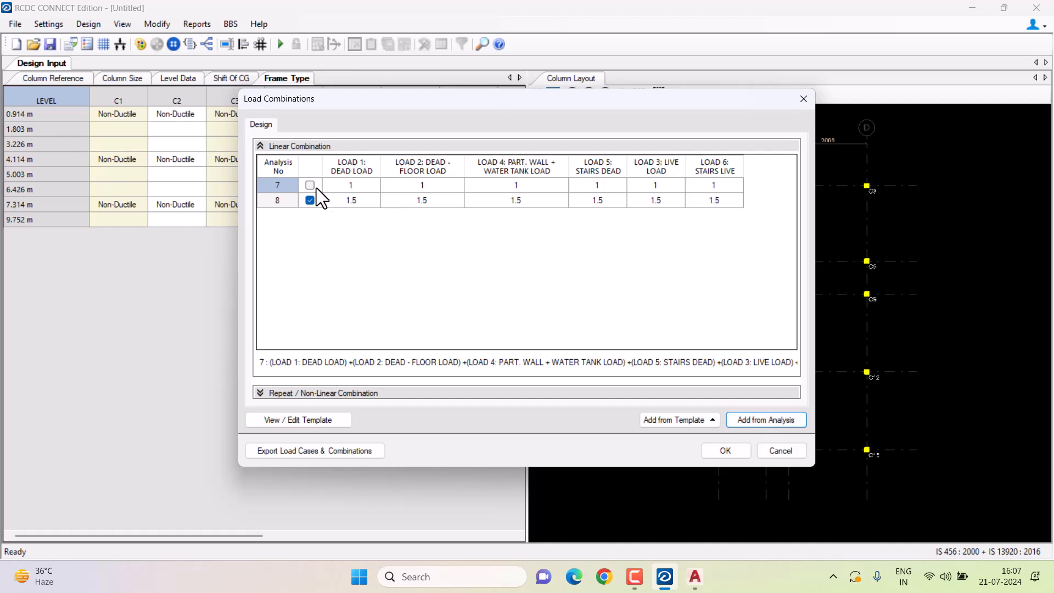
pyautogui.hotkey('ctrl', '2')
pyautogui.moveTo(281, 213)
pyautogui.keyDown('shift'); pyautogui.mouseDown()
pyautogui.moveTo(761, 213)
pyautogui.moveTo(786, 190)
pyautogui.mouseUp(); pyautogui.keyUp('shift')
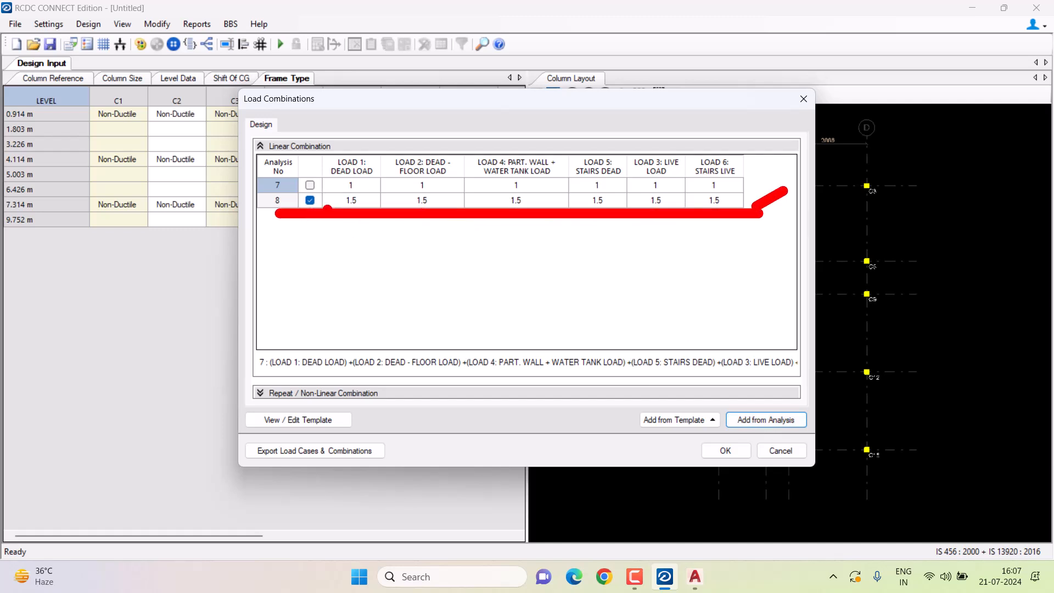
pyautogui.press('Escape')
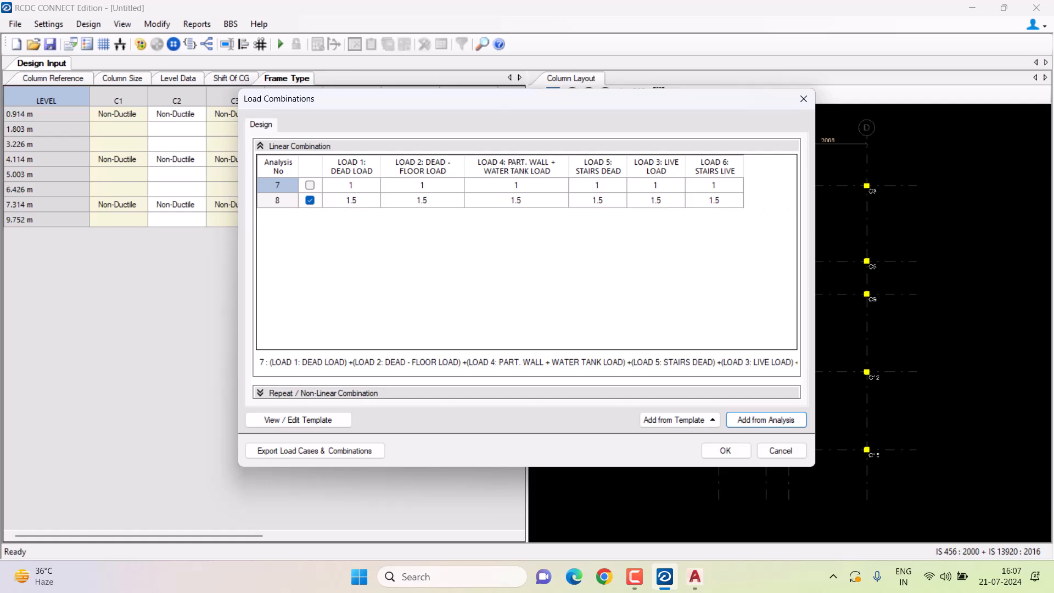
pyautogui.click(721, 451)
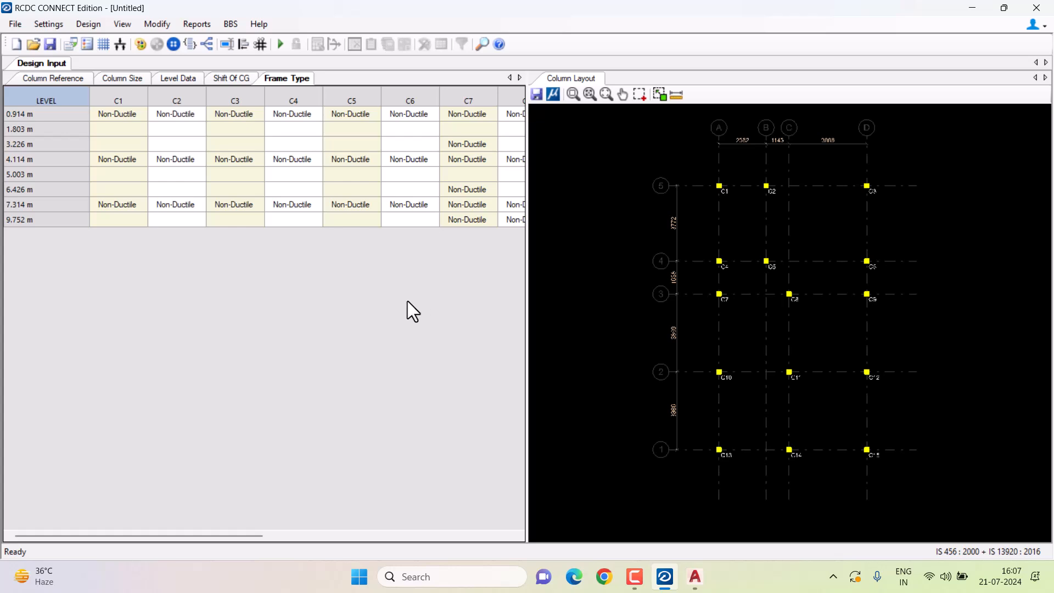
# Run Auto Design on the columns and review the design output for C1 to C15.
pyautogui.click(92, 28)
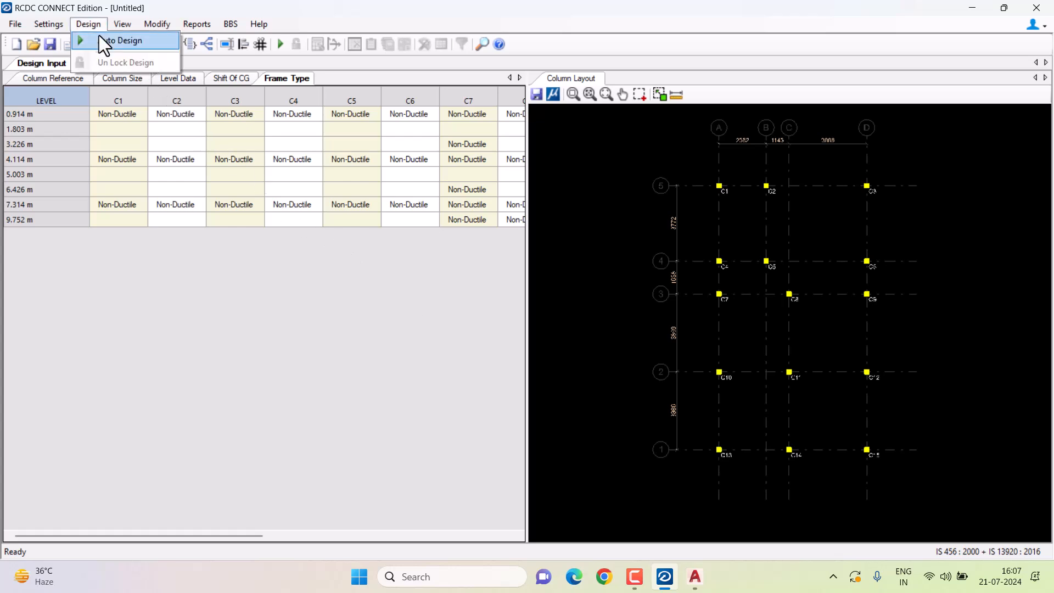
pyautogui.click(100, 37)
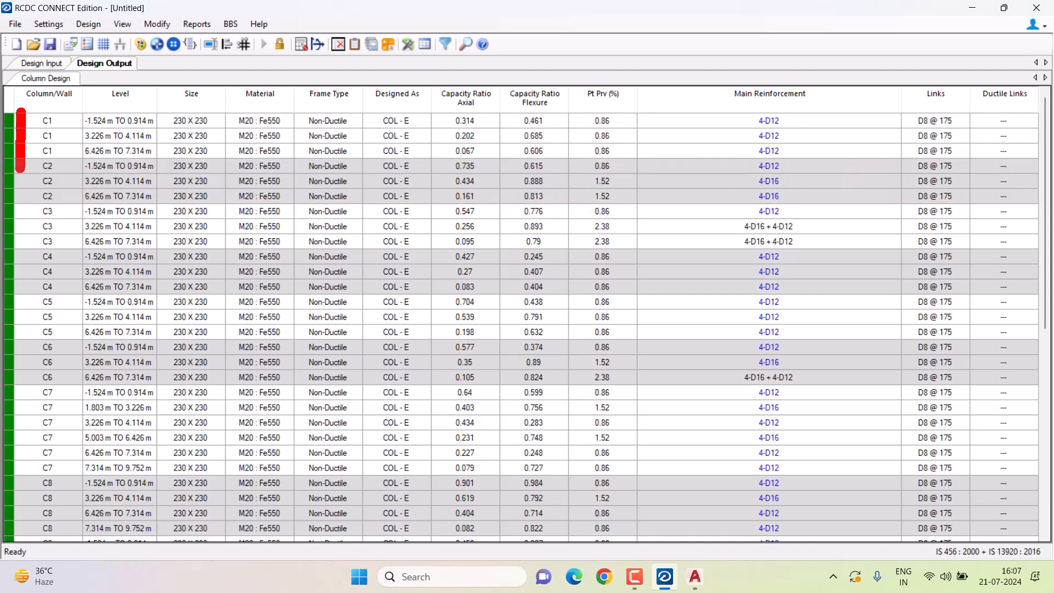
pyautogui.scroll(-8, 48, 258)
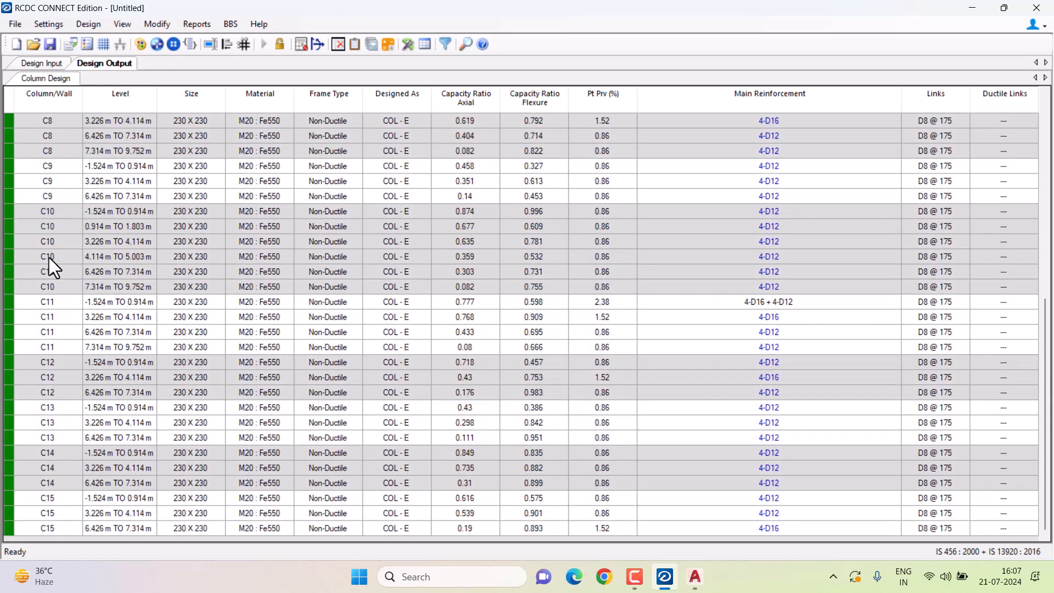
pyautogui.scroll(8, 290, 375)
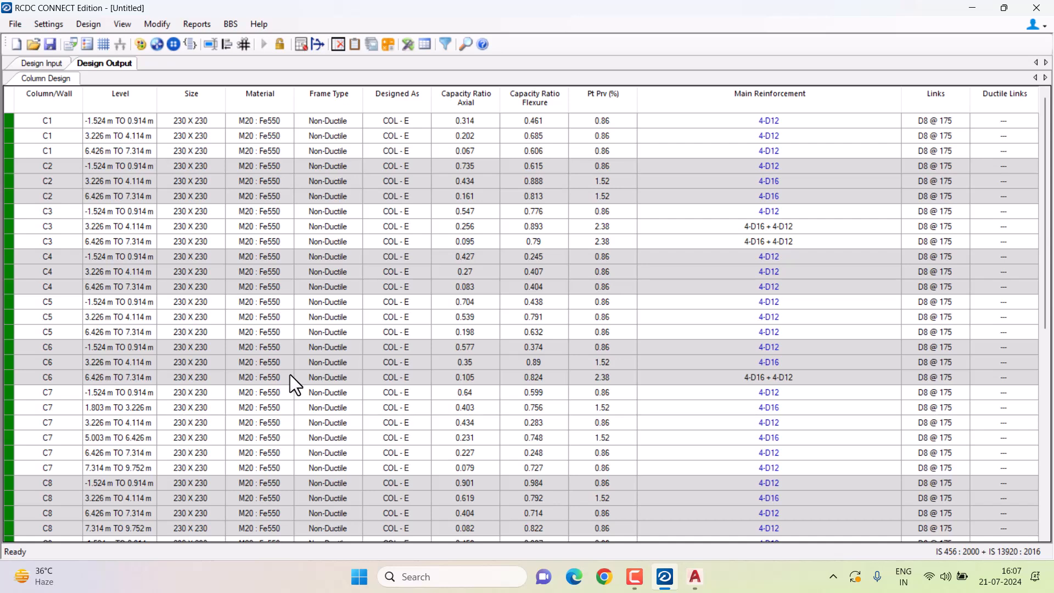
# Unlock the design and set the column steel grade to Fe415 for all eight levels in the level data.
pyautogui.click(279, 43)
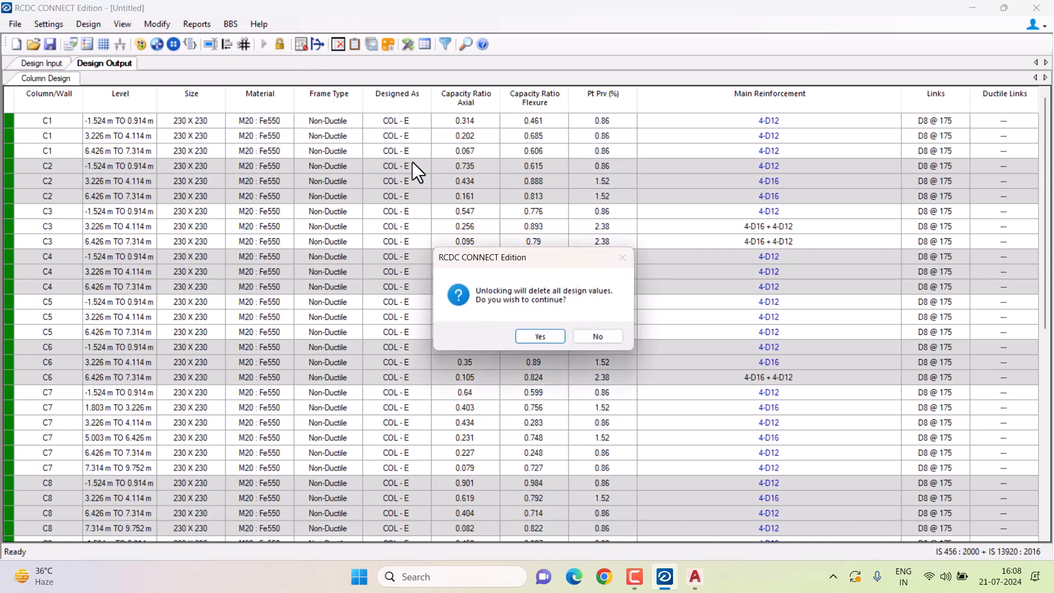
pyautogui.click(540, 336)
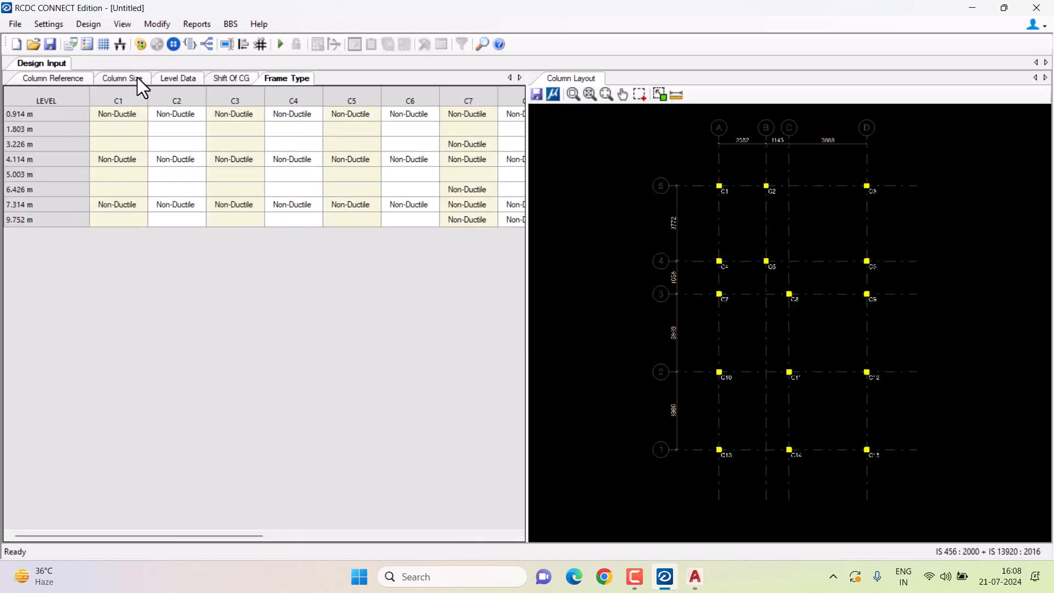
pyautogui.click(179, 78)
pyautogui.click(466, 131)
pyautogui.click(472, 129)
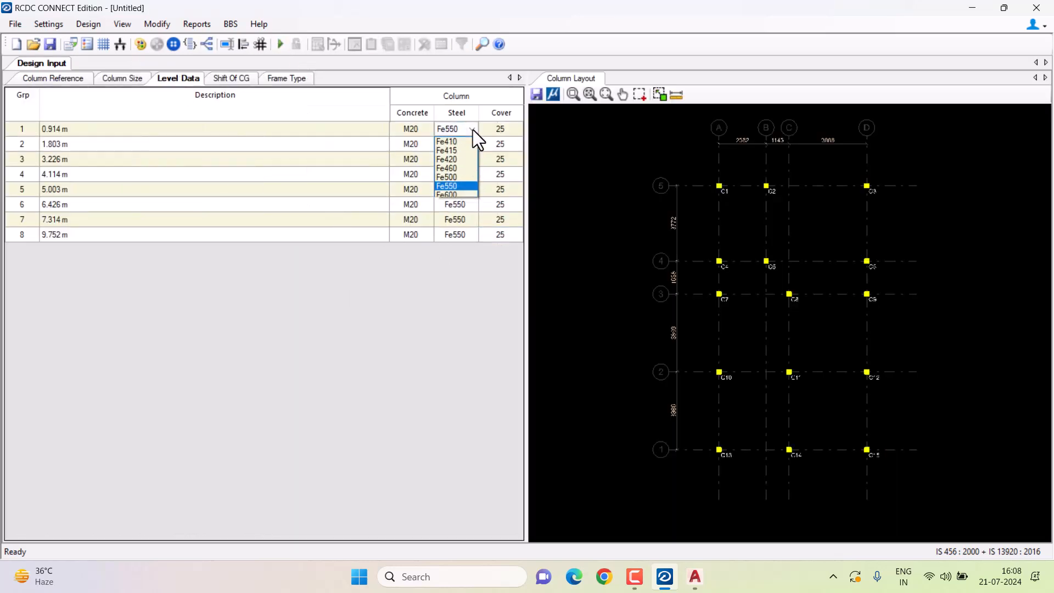
pyautogui.click(466, 149)
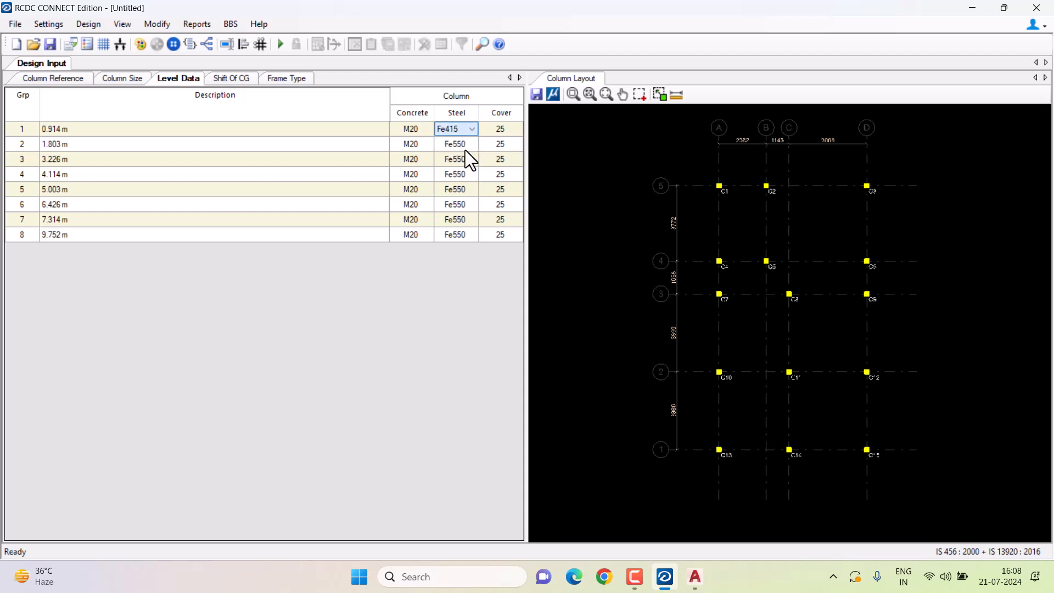
pyautogui.moveTo(457, 140); pyautogui.dragTo(461, 294)
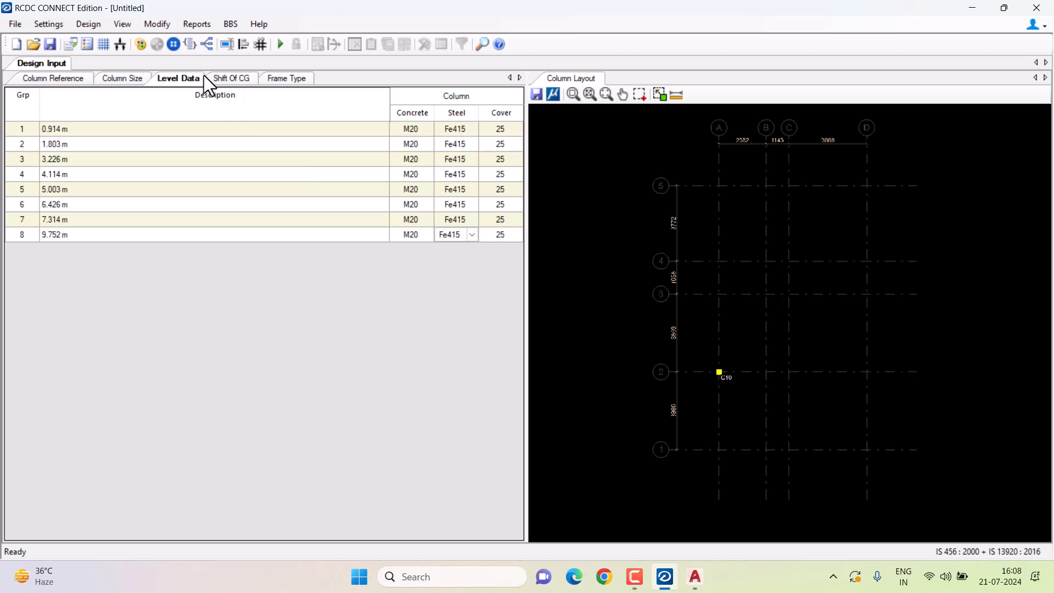
# Run Auto Design with the Fe415 steel and review the main reinforcement of all columns.
pyautogui.click(92, 24)
pyautogui.click(95, 42)
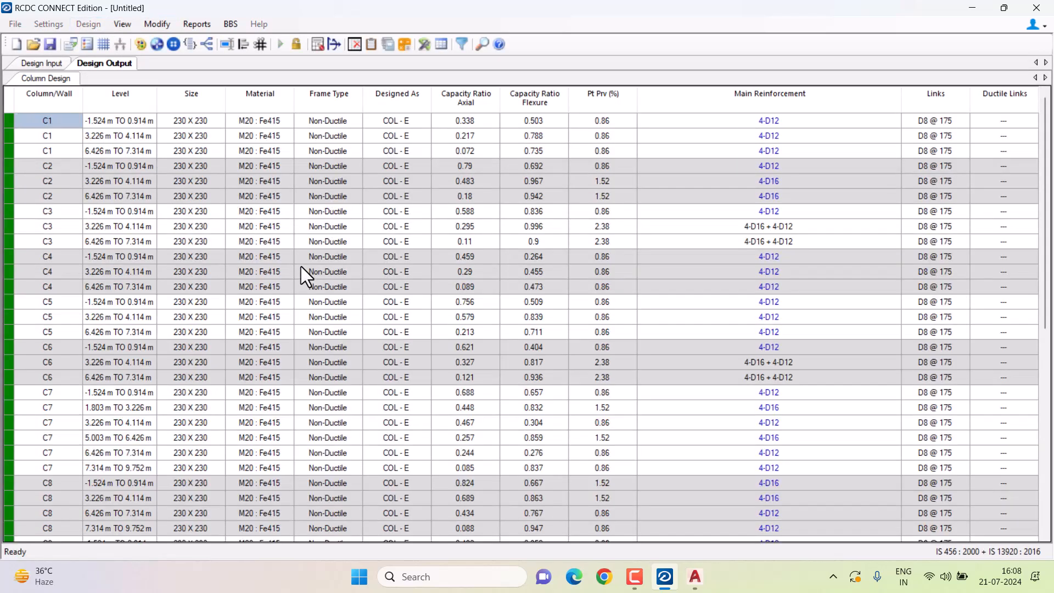
pyautogui.scroll(-9, 782, 244)
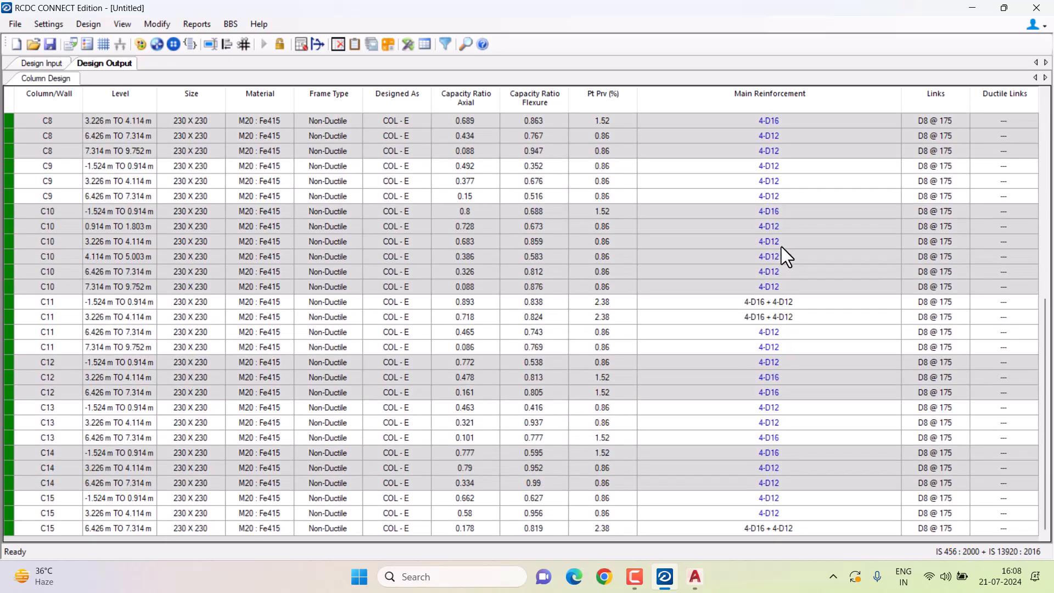
pyautogui.scroll(9, 782, 246)
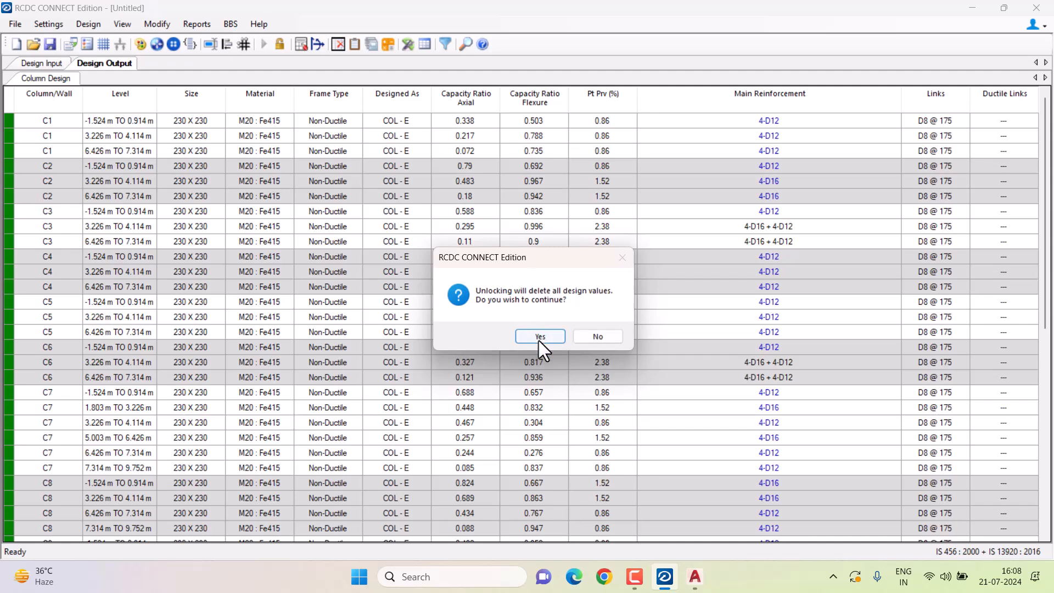
# Unlock the design again and set the column steel grade back to Fe550 for all eight levels.
pyautogui.click(538, 338)
pyautogui.click(473, 129)
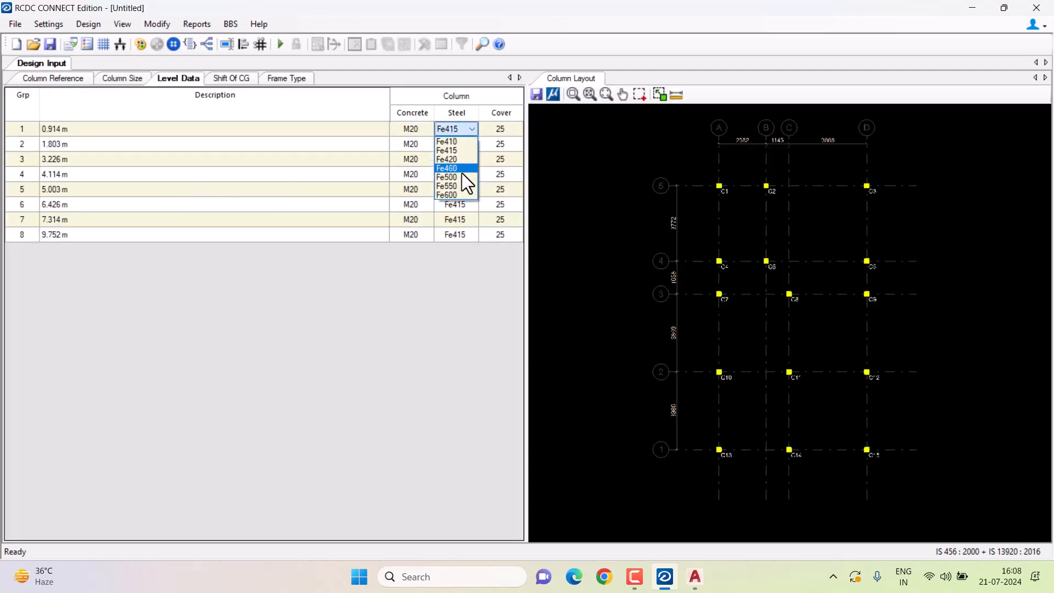
pyautogui.click(460, 185)
pyautogui.moveTo(456, 139); pyautogui.dragTo(467, 258)
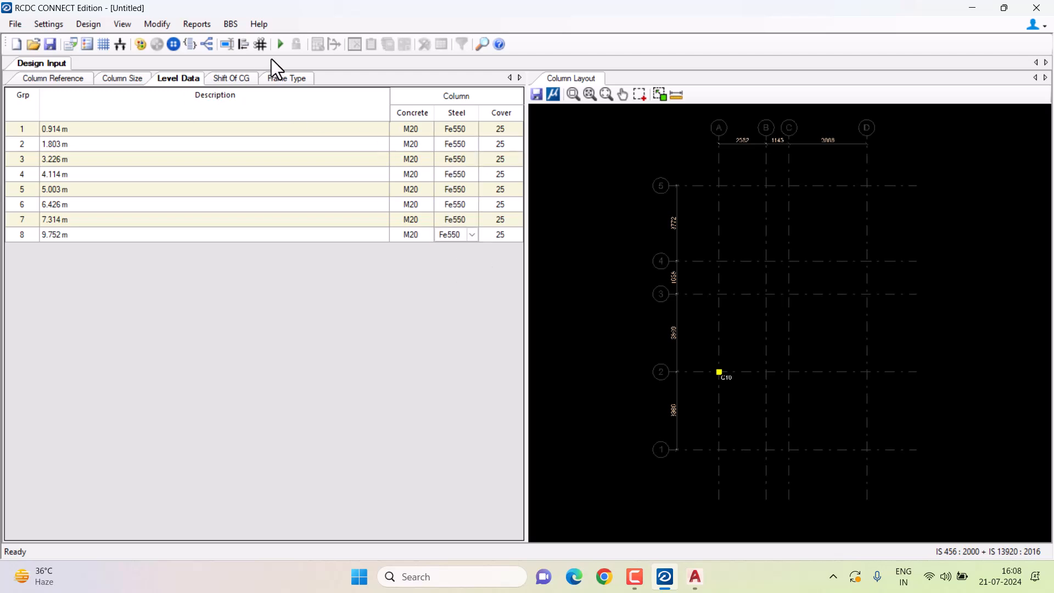
# Run Auto Design with the Fe550 steel and review the provided reinforcement percentage for column C1.
pyautogui.click(281, 44)
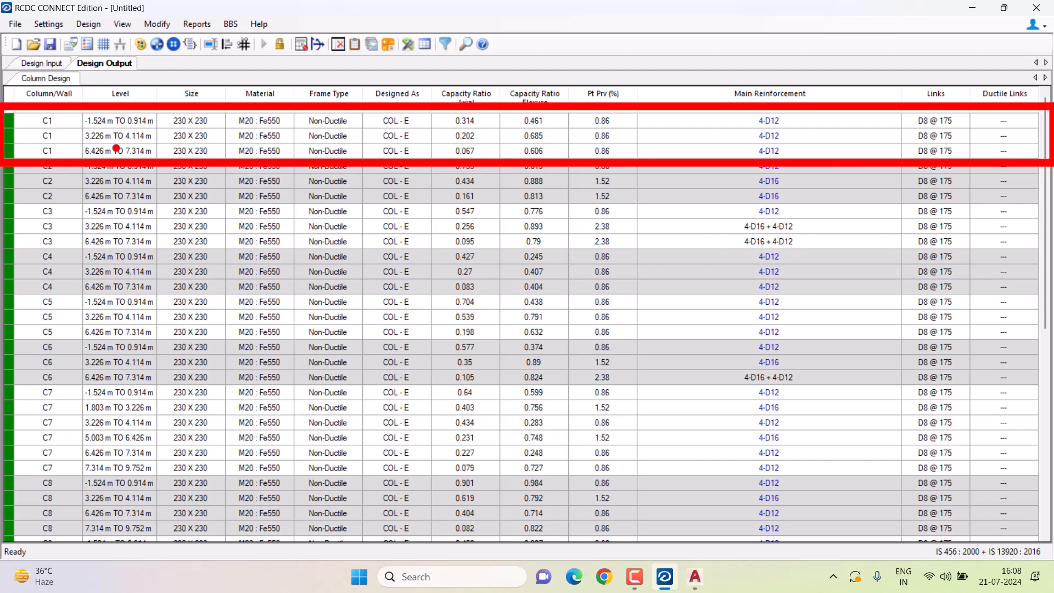
pyautogui.moveTo(62, 125); pyautogui.dragTo(73, 117)
pyautogui.moveTo(583, 107); pyautogui.dragTo(620, 131)
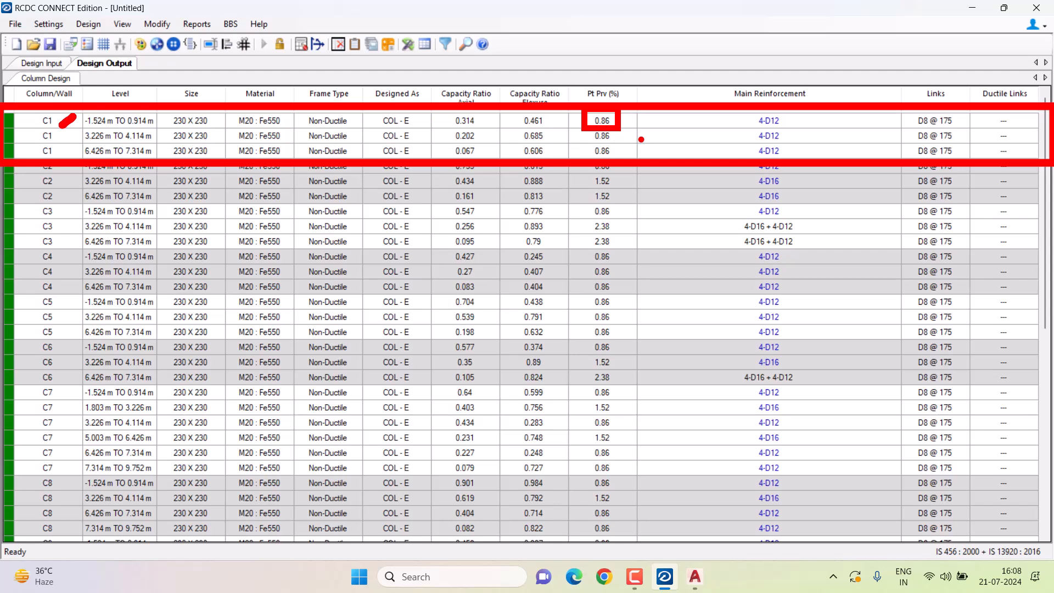
# Review the main reinforcement and link spacing of column C1 at all three levels.
pyautogui.moveTo(742, 110); pyautogui.dragTo(743, 142)
pyautogui.moveTo(799, 112); pyautogui.dragTo(799, 159)
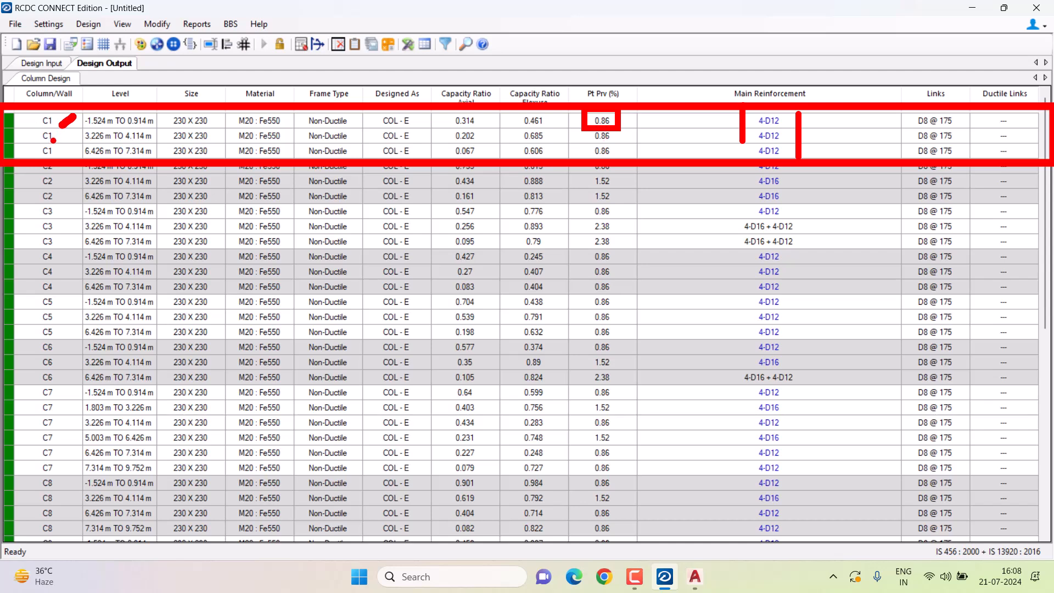
pyautogui.moveTo(61, 127); pyautogui.dragTo(82, 115)
pyautogui.moveTo(147, 158); pyautogui.dragTo(175, 148)
pyautogui.moveTo(742, 113)
pyautogui.mouseDown()
pyautogui.moveTo(794, 158)
pyautogui.moveTo(803, 110)
pyautogui.mouseUp()
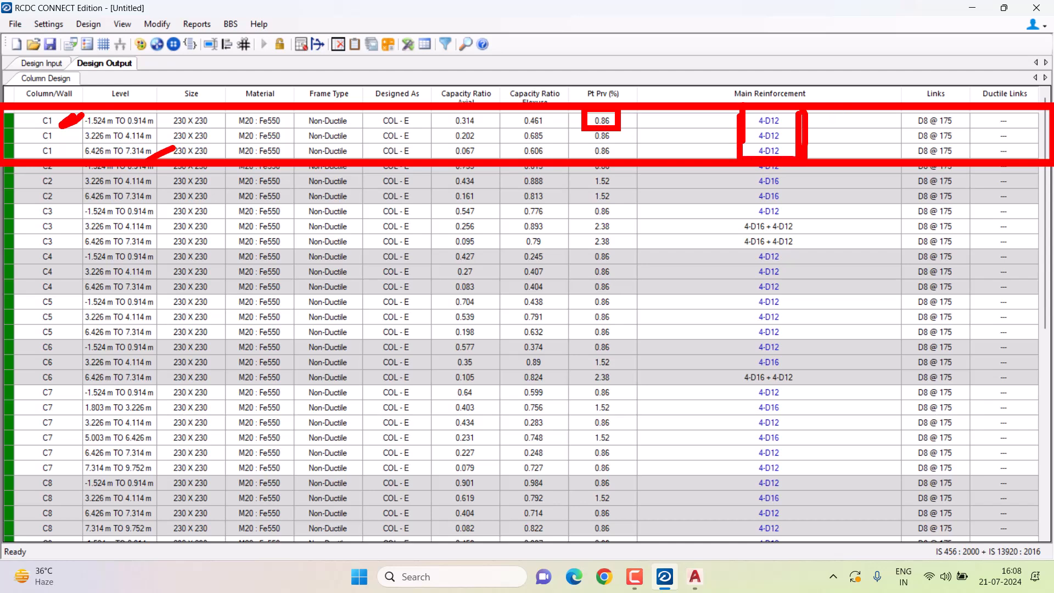
pyautogui.moveTo(906, 111)
pyautogui.mouseDown()
pyautogui.moveTo(955, 158)
pyautogui.moveTo(912, 113)
pyautogui.mouseUp()
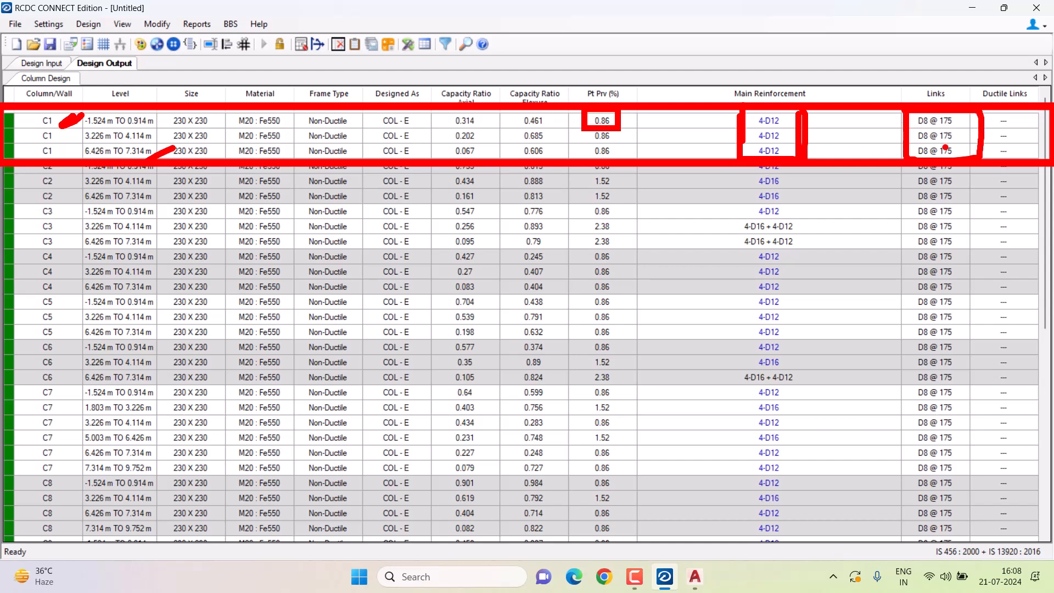
pyautogui.press('Escape')
# Copy column C2's 4-D16 main reinforcement and paste it onto its lowest level, -1.524 m to 0.914 m.
pyautogui.moveTo(54, 163); pyautogui.dragTo(54, 194)
pyautogui.moveTo(785, 166); pyautogui.dragTo(787, 196)
pyautogui.click(774, 199)
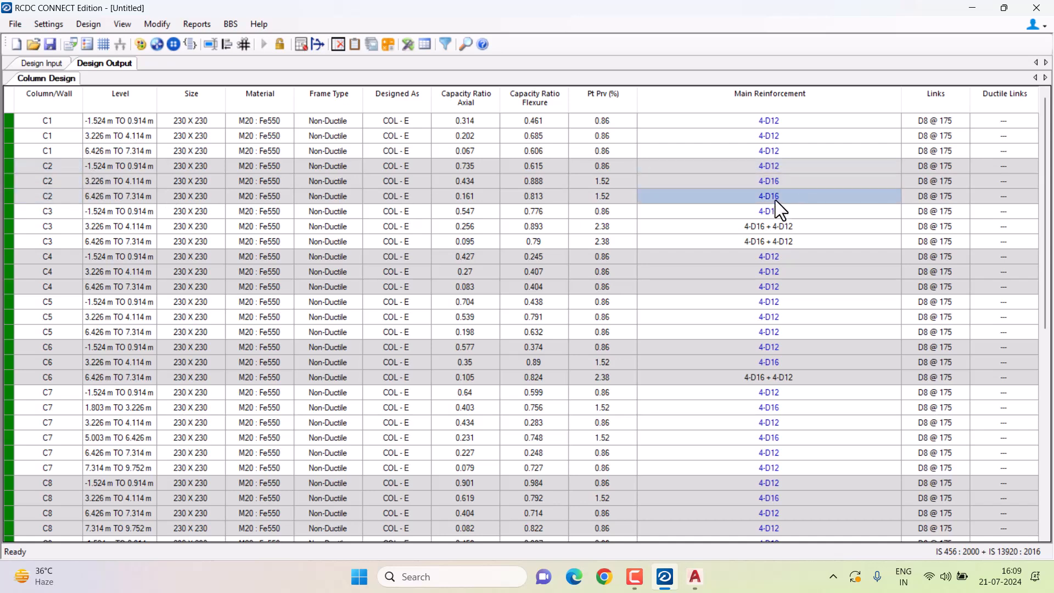
pyautogui.click(774, 183)
pyautogui.click(773, 168)
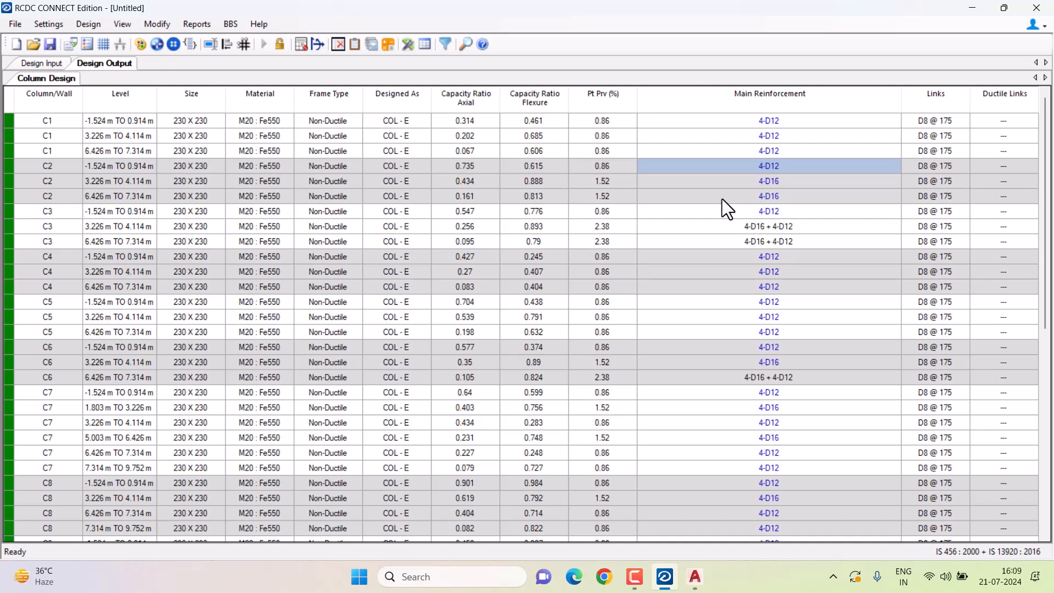
pyautogui.rightClick(767, 179)
pyautogui.click(835, 302)
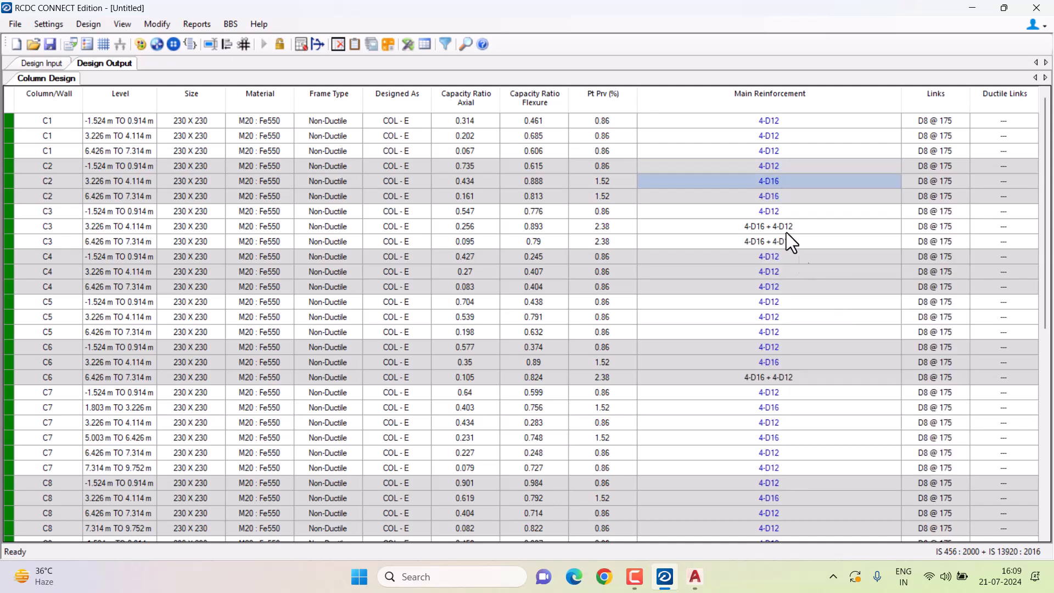
pyautogui.rightClick(763, 168)
pyautogui.click(816, 310)
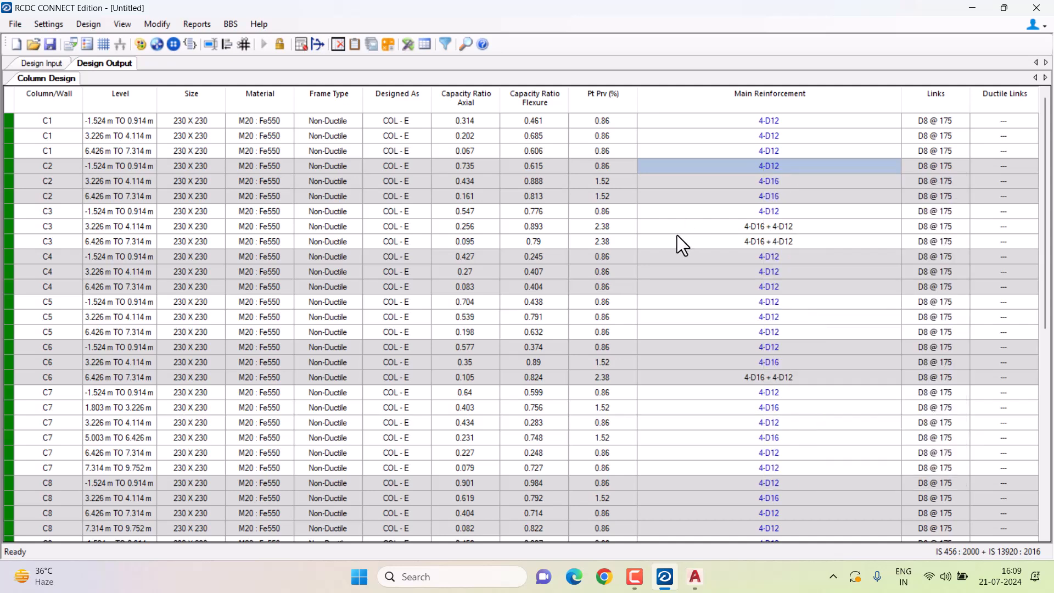
pyautogui.moveTo(773, 173); pyautogui.dragTo(769, 197)
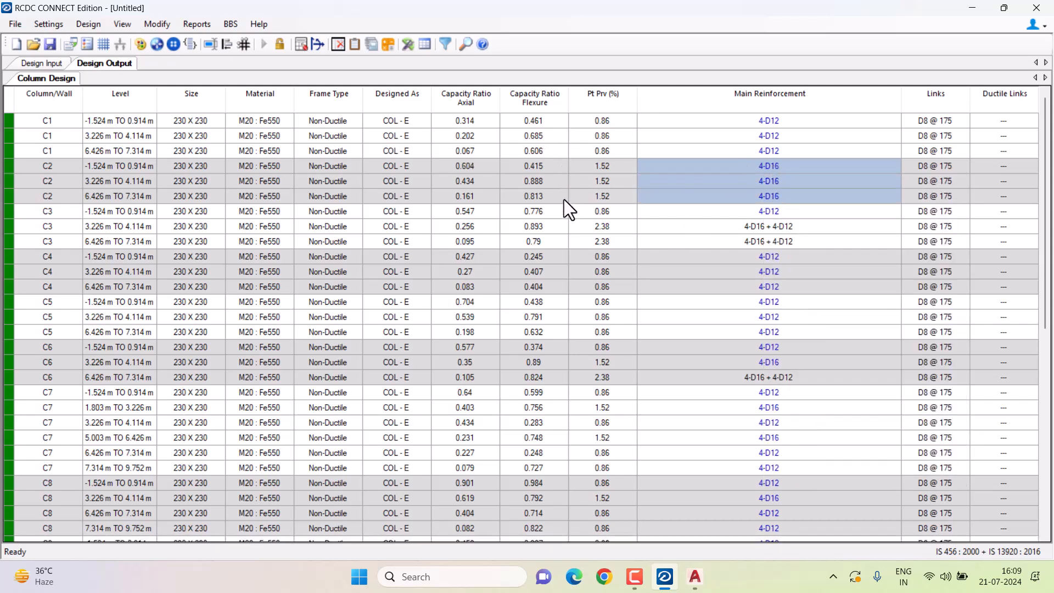
# Copy column C3's 4-D16 + 4-D12 reinforcement from level 3.226 m to 4.114 m and paste it onto its lowest level.
pyautogui.click(64, 227)
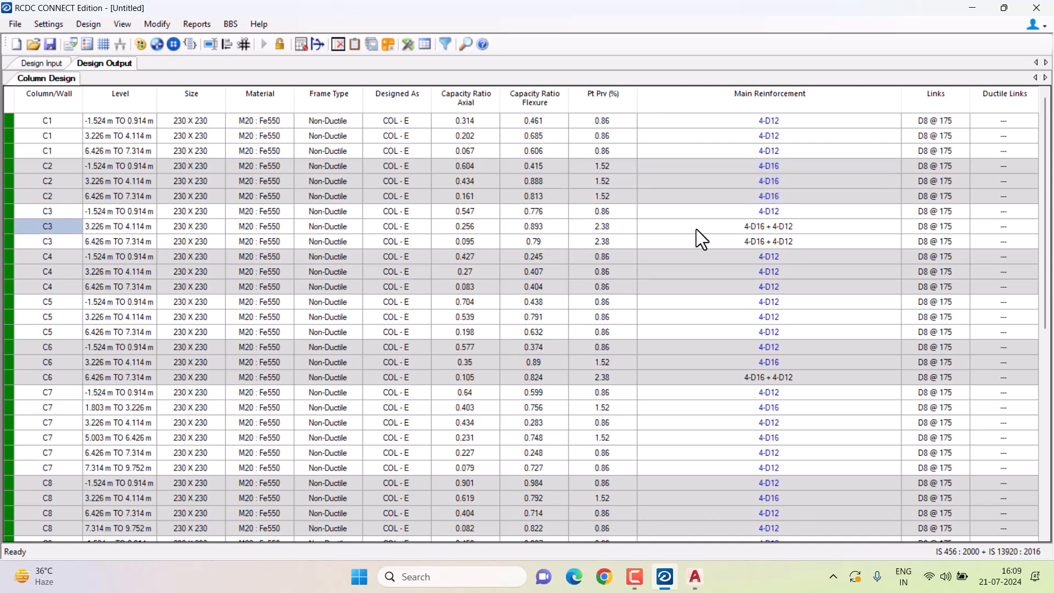
pyautogui.click(753, 227)
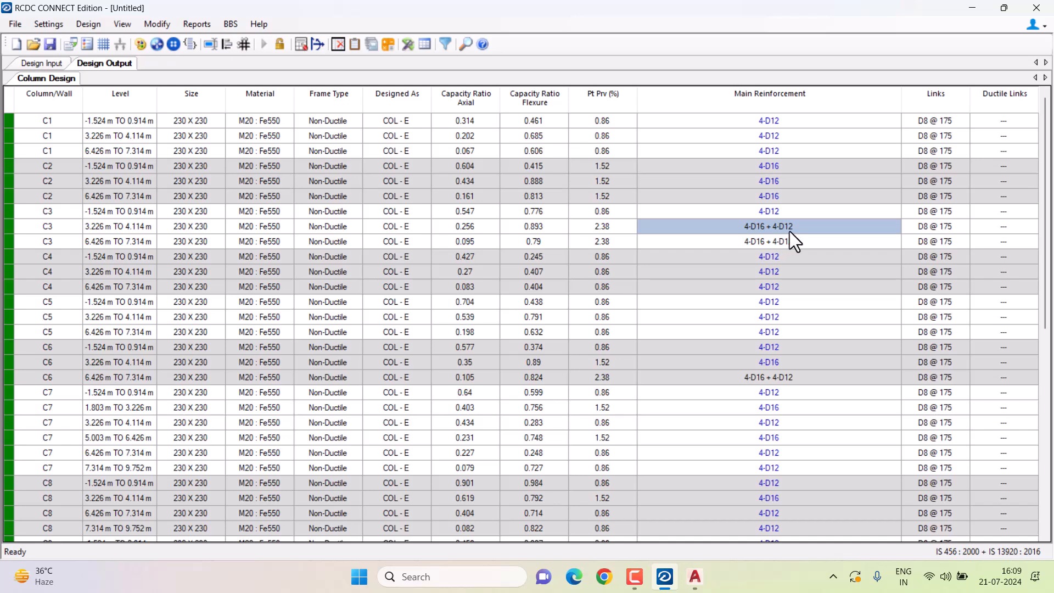
pyautogui.click(598, 227)
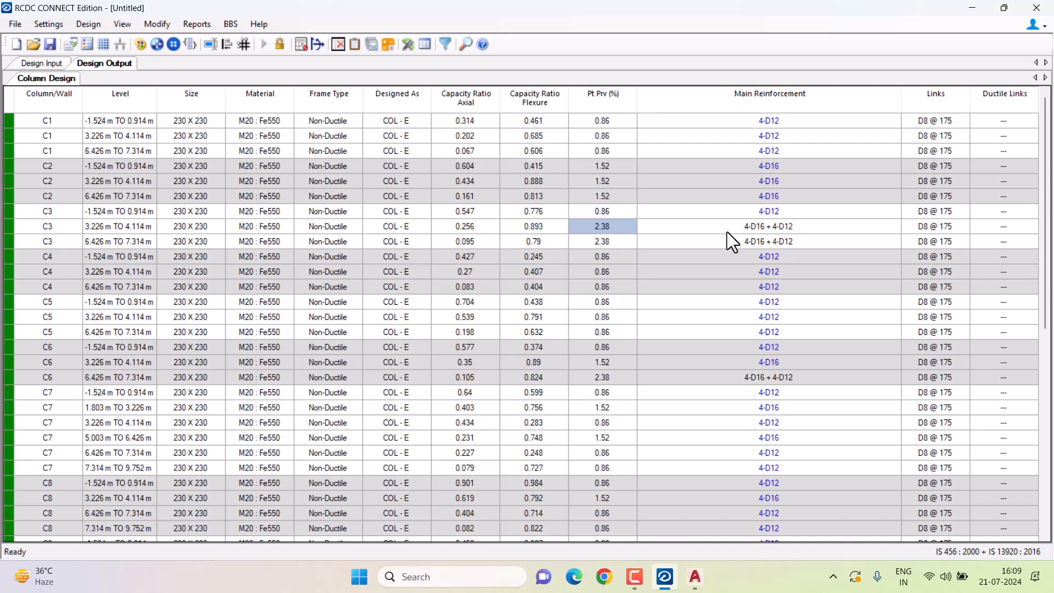
pyautogui.rightClick(786, 228)
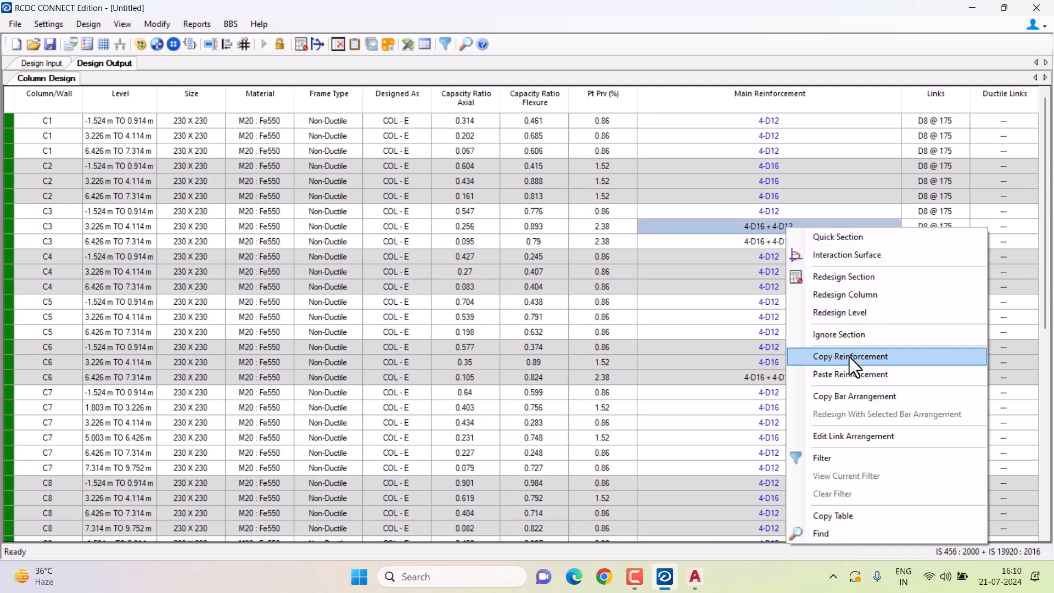
pyautogui.click(849, 357)
pyautogui.rightClick(770, 213)
pyautogui.click(839, 354)
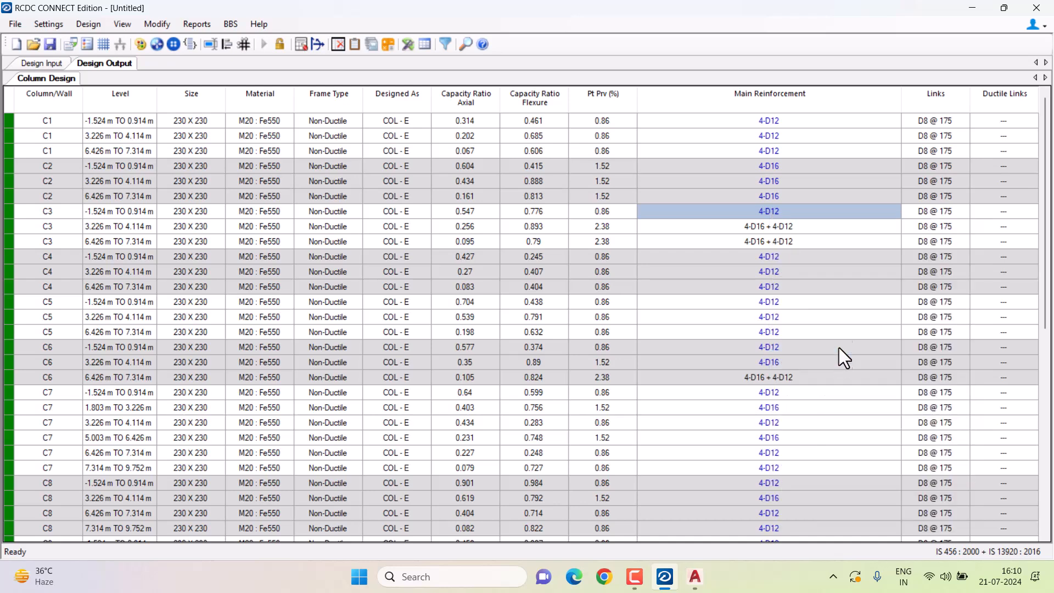
pyautogui.moveTo(729, 226); pyautogui.dragTo(750, 237)
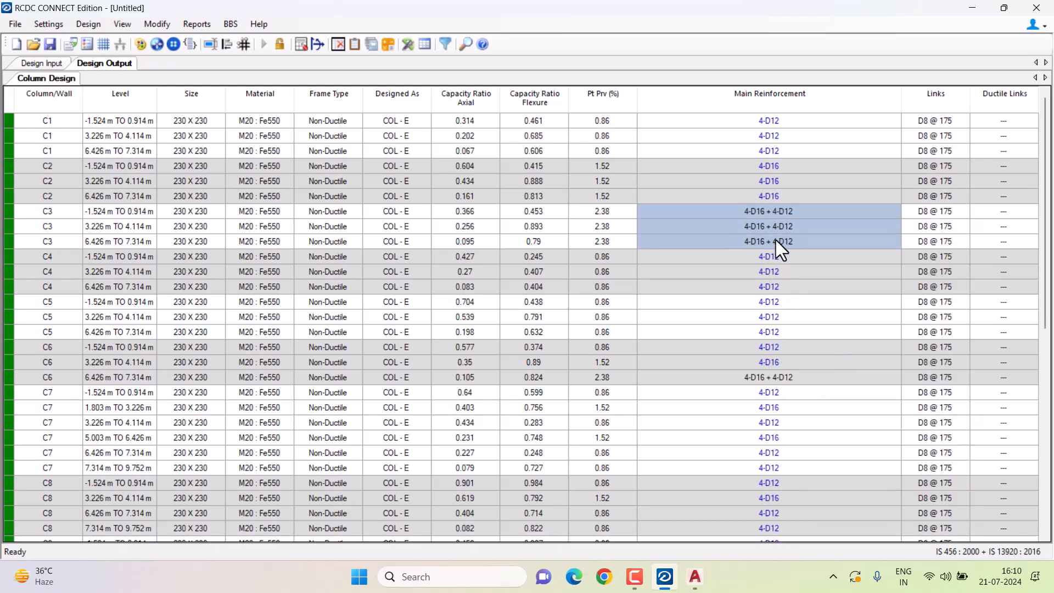
# Copy column C6's 4-D16 + 4-D12 reinforcement from its top level and paste it onto its two lower levels.
pyautogui.moveTo(783, 256); pyautogui.dragTo(773, 361)
pyautogui.rightClick(786, 376)
pyautogui.click(841, 372)
pyautogui.rightClick(773, 360)
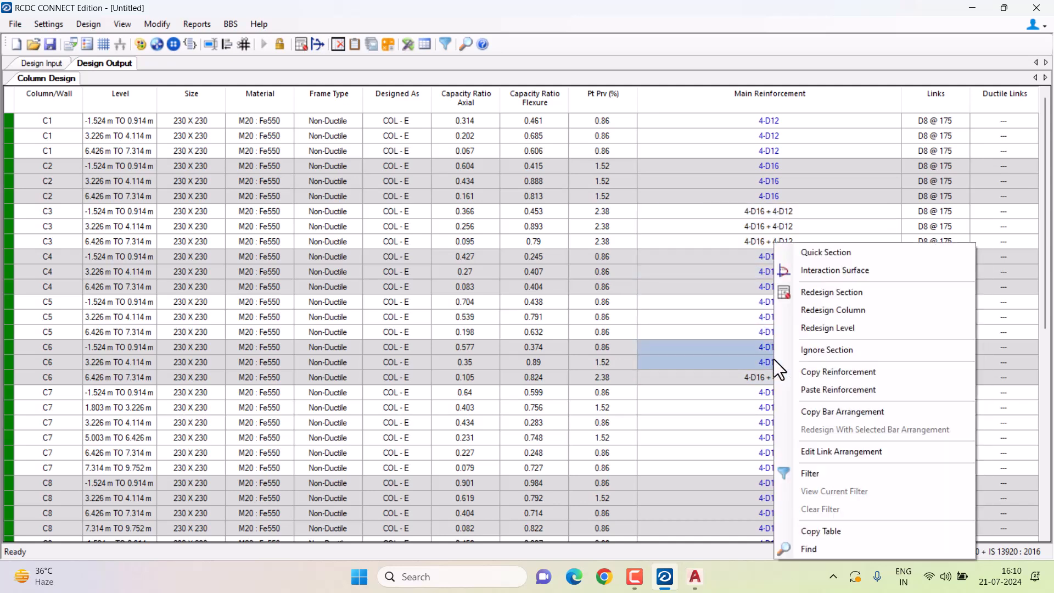
pyautogui.click(838, 389)
# Apply column C7's 4-D16 reinforcement to its levels -1.524 m to 0.914 m and 3.226 m to 4.114 m by copying and pasting.
pyautogui.scroll(-3, 795, 360)
pyautogui.moveTo(784, 257); pyautogui.dragTo(783, 281)
pyautogui.rightClick(782, 274)
pyautogui.click(832, 373)
pyautogui.moveTo(775, 259); pyautogui.dragTo(782, 332)
pyautogui.rightClick(783, 291)
pyautogui.click(832, 373)
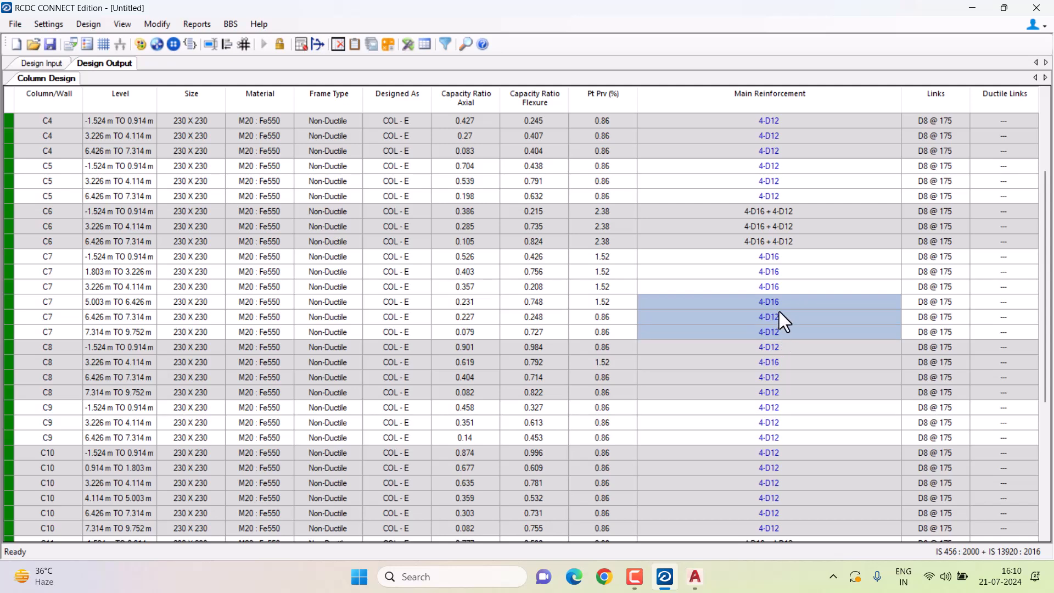
# Copy column C7's 4-D16 reinforcement from level 5.003 m to 6.426 m and paste it onto its two top levels.
pyautogui.click(778, 303)
pyautogui.click(782, 317)
pyautogui.click(779, 332)
pyautogui.click(779, 320)
pyautogui.click(777, 331)
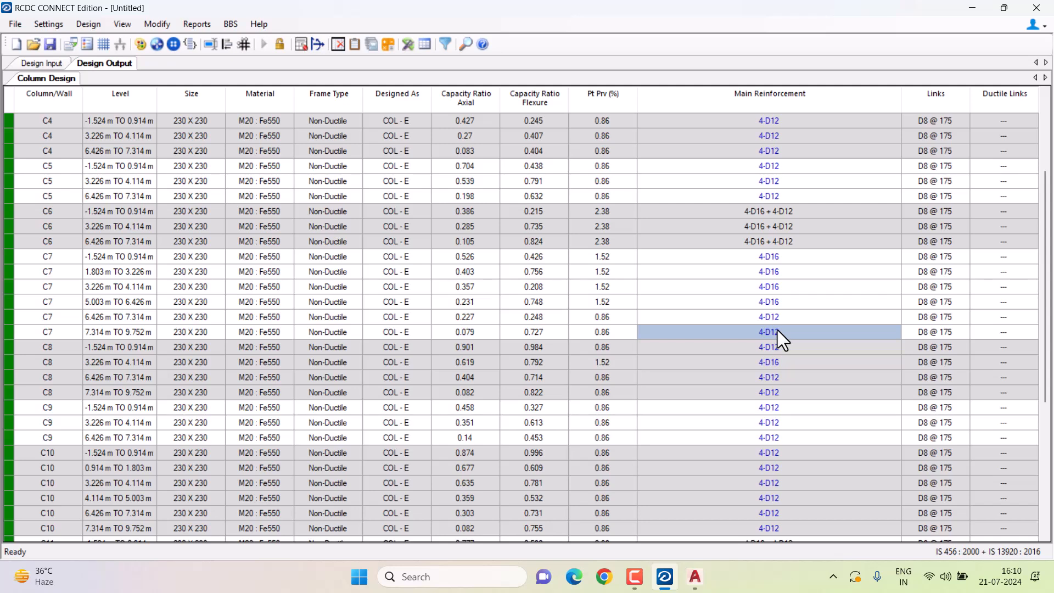
pyautogui.click(780, 302)
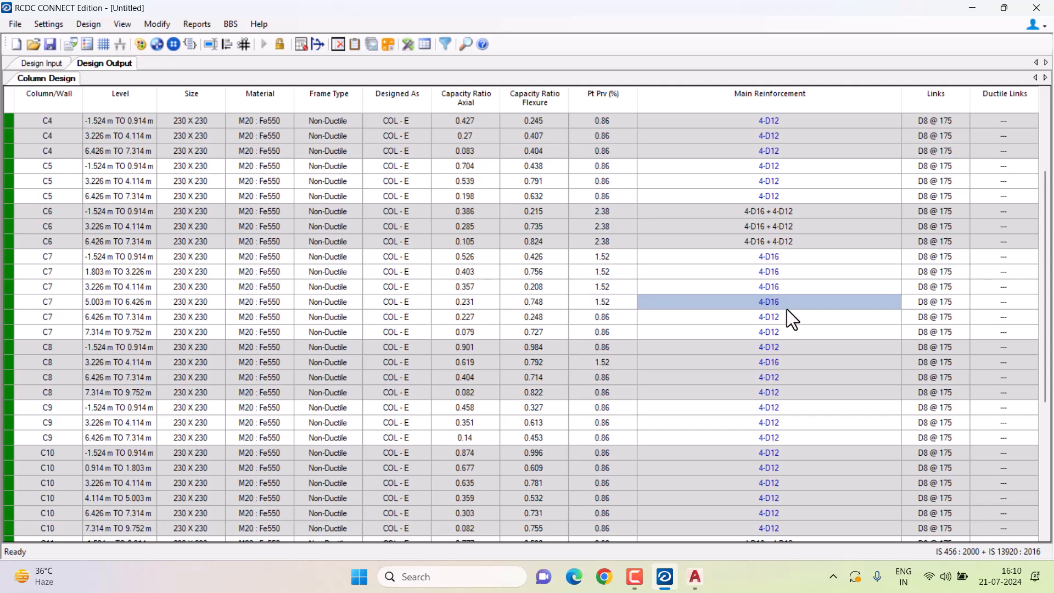
pyautogui.moveTo(785, 322); pyautogui.dragTo(785, 332)
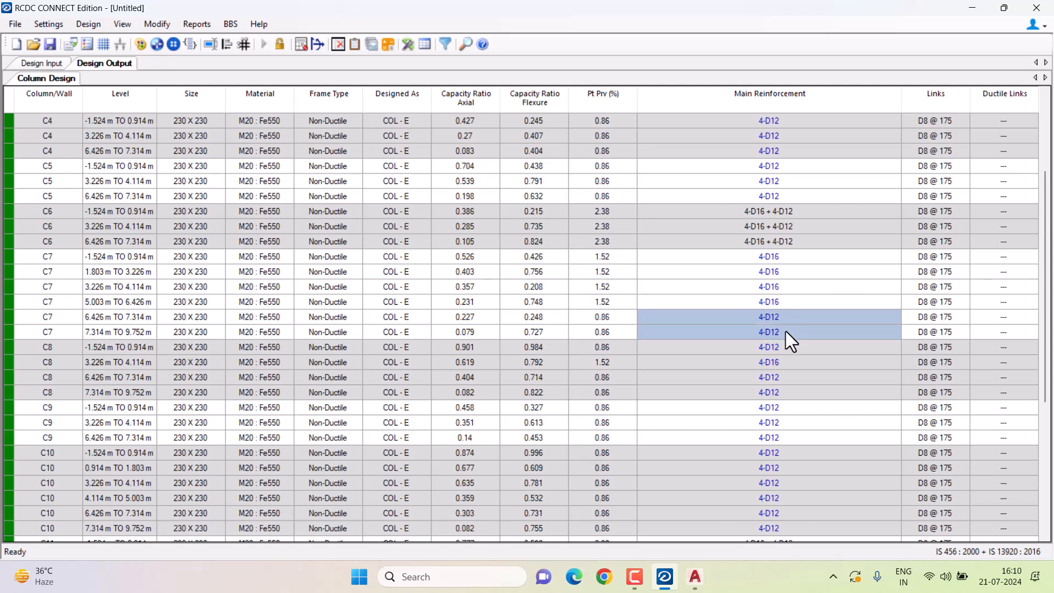
pyautogui.click(784, 302)
pyautogui.rightClick(784, 302)
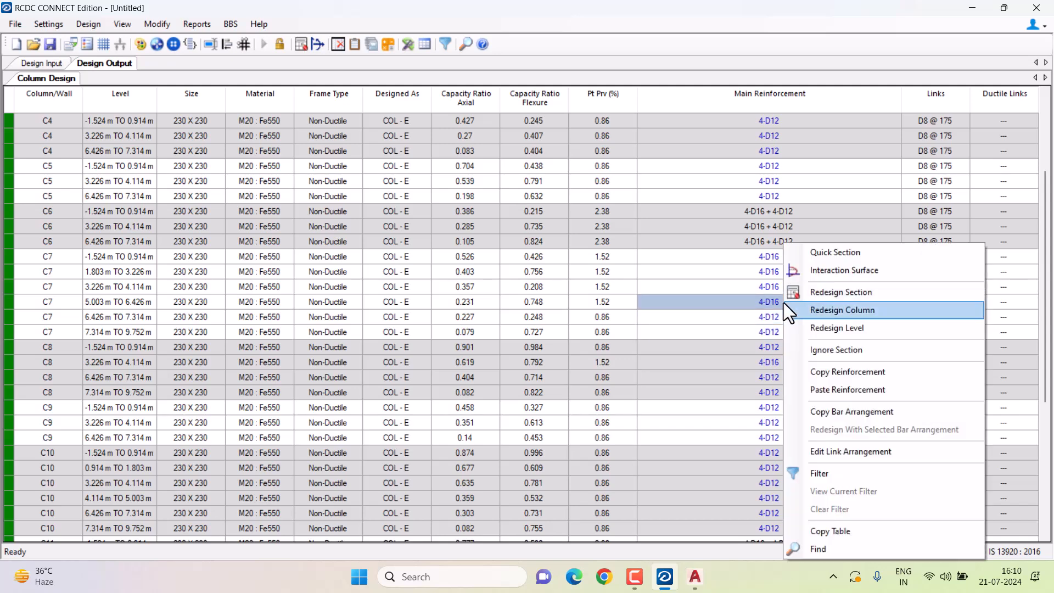
pyautogui.click(852, 374)
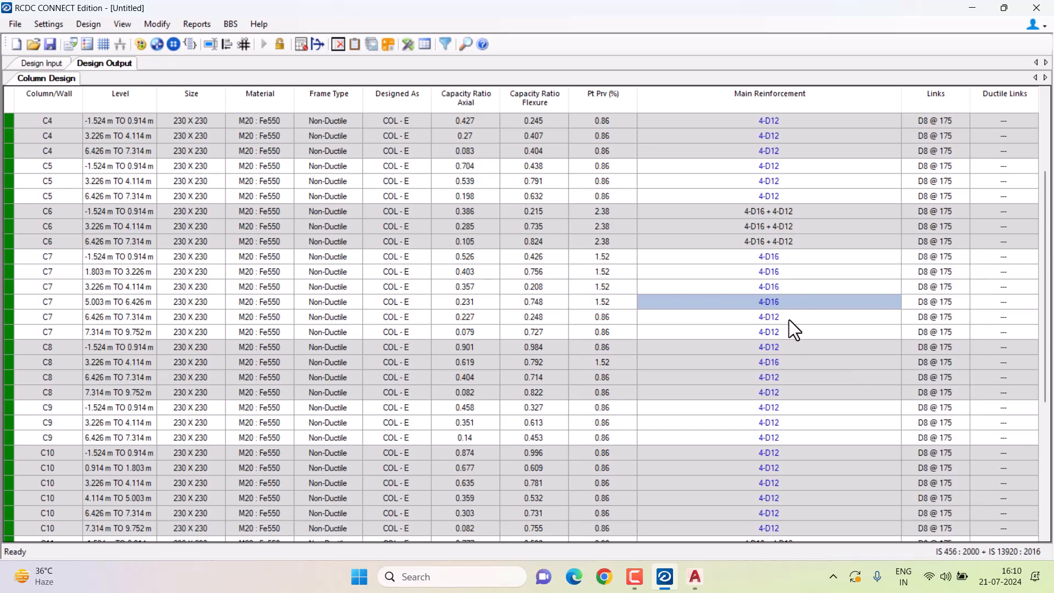
pyautogui.moveTo(792, 320); pyautogui.dragTo(781, 329)
pyautogui.rightClick(781, 328)
pyautogui.click(822, 389)
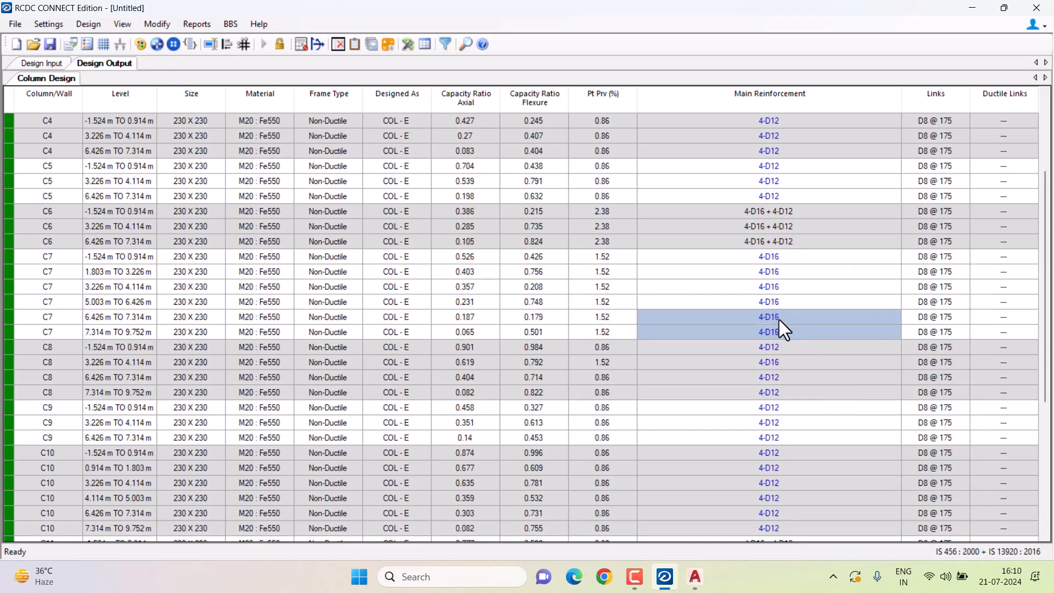
# Copy column C8's 4-D16 reinforcement from level 3.226 m to 4.114 m and paste it onto the column's other levels.
pyautogui.scroll(-3, 785, 284)
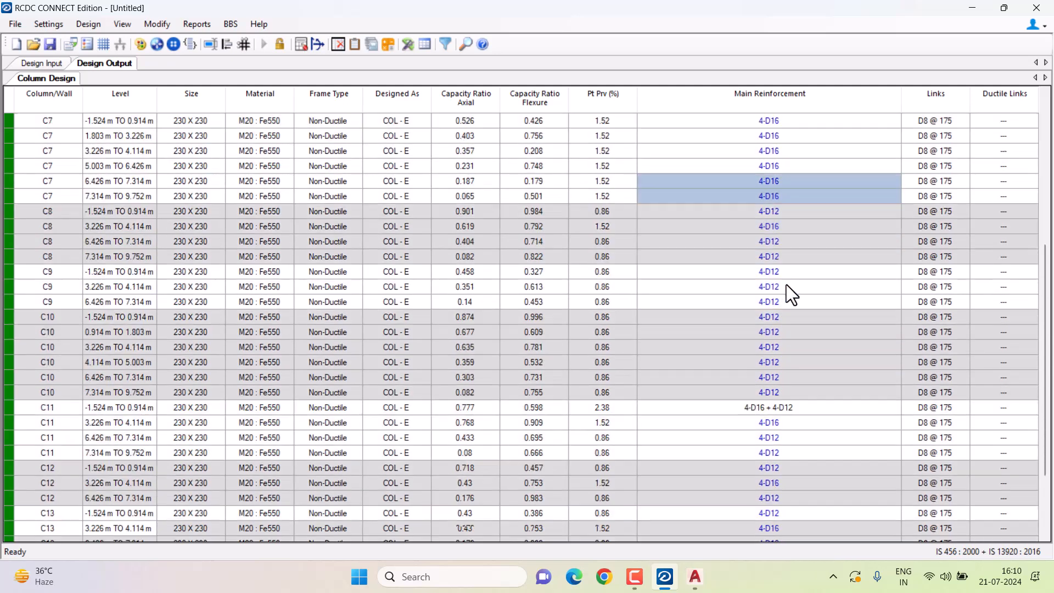
pyautogui.rightClick(781, 222)
pyautogui.click(838, 344)
pyautogui.click(775, 215)
pyautogui.moveTo(776, 216); pyautogui.dragTo(785, 391)
pyautogui.rightClick(776, 256)
pyautogui.click(838, 387)
# Copy column C11's 4-D16 + 4-D12 reinforcement from its lowest level and paste it onto its three upper levels.
pyautogui.scroll(-3, 785, 388)
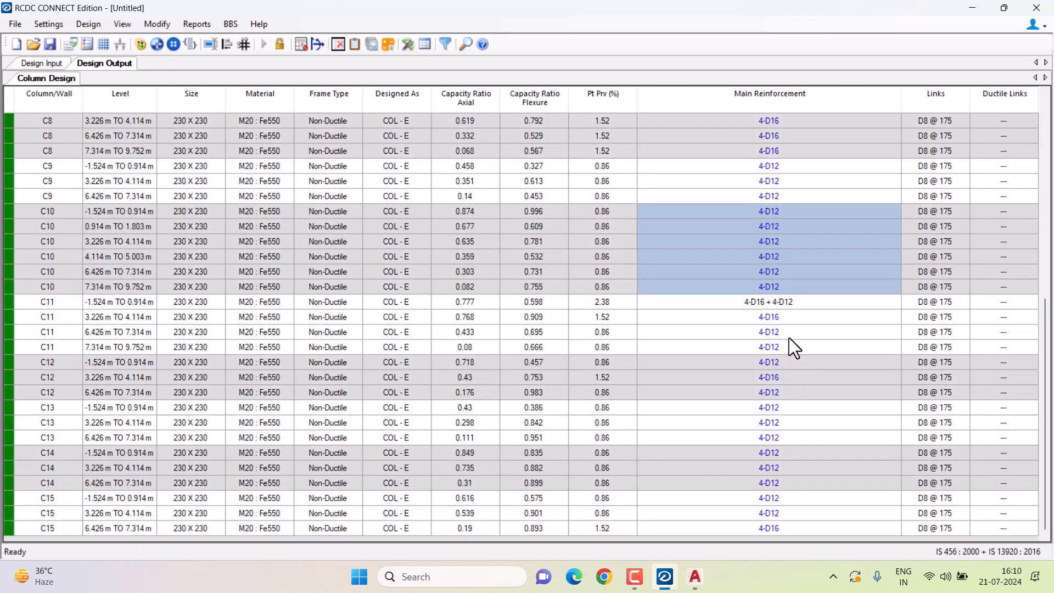
pyautogui.click(785, 303)
pyautogui.rightClick(785, 305)
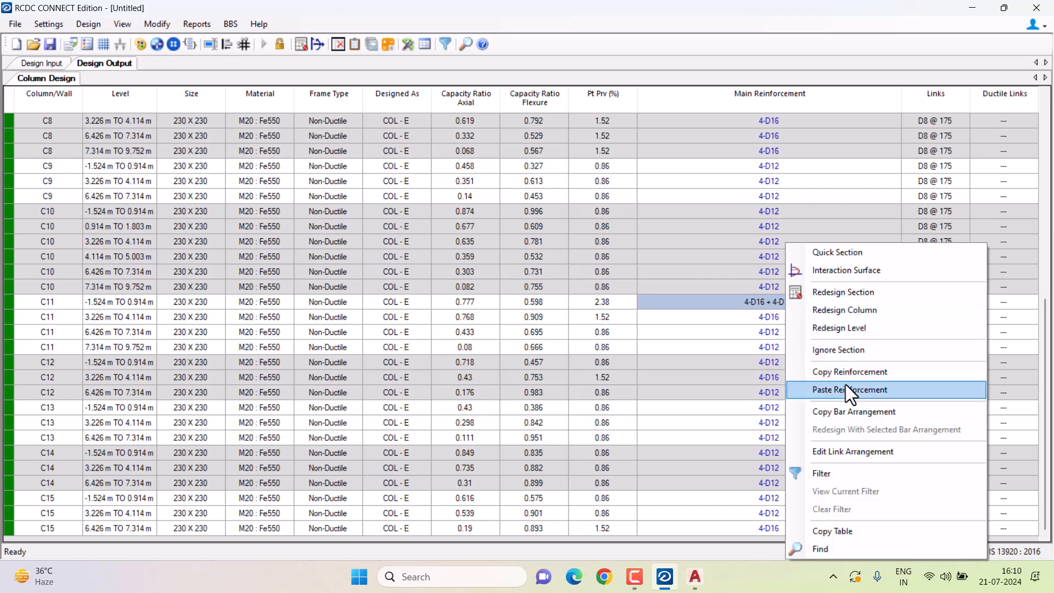
pyautogui.click(758, 322)
pyautogui.click(754, 303)
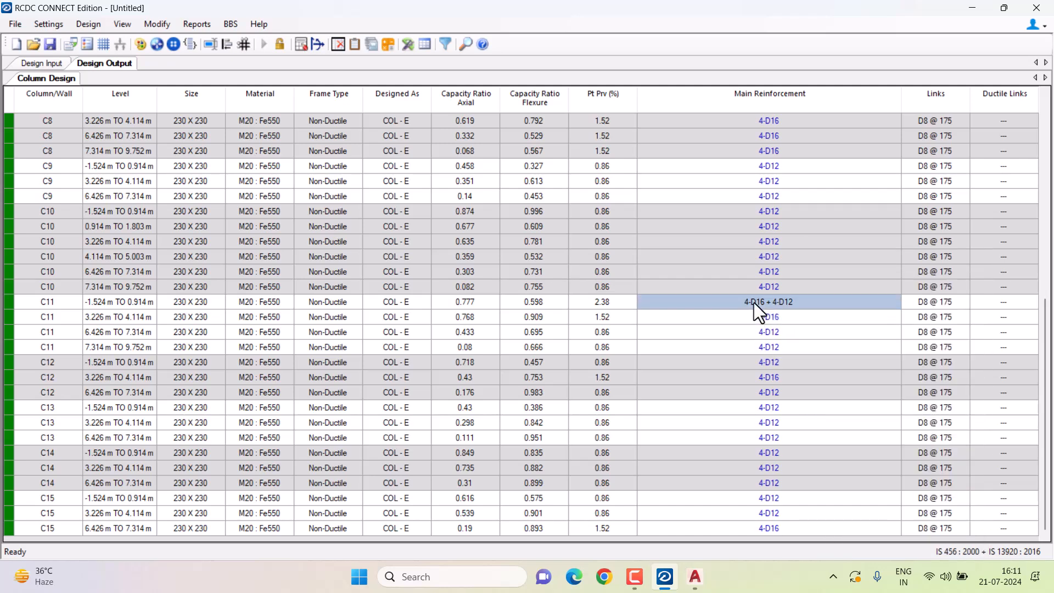
pyautogui.click(781, 316)
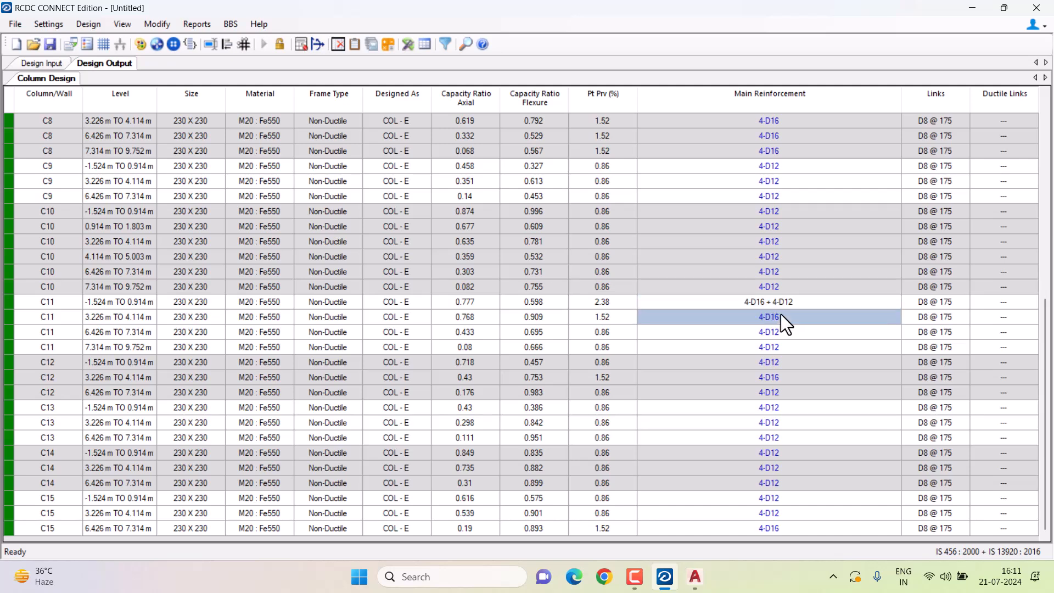
pyautogui.click(781, 332)
pyautogui.click(783, 347)
pyautogui.click(776, 318)
pyautogui.rightClick(776, 305)
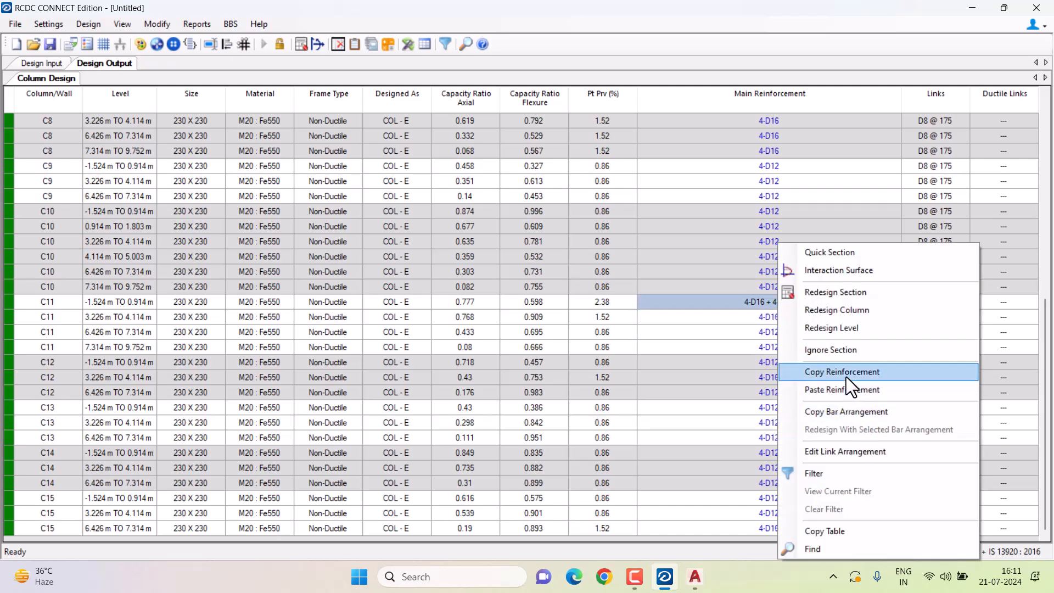
pyautogui.click(846, 373)
pyautogui.moveTo(779, 316); pyautogui.dragTo(768, 344)
pyautogui.rightClick(768, 345)
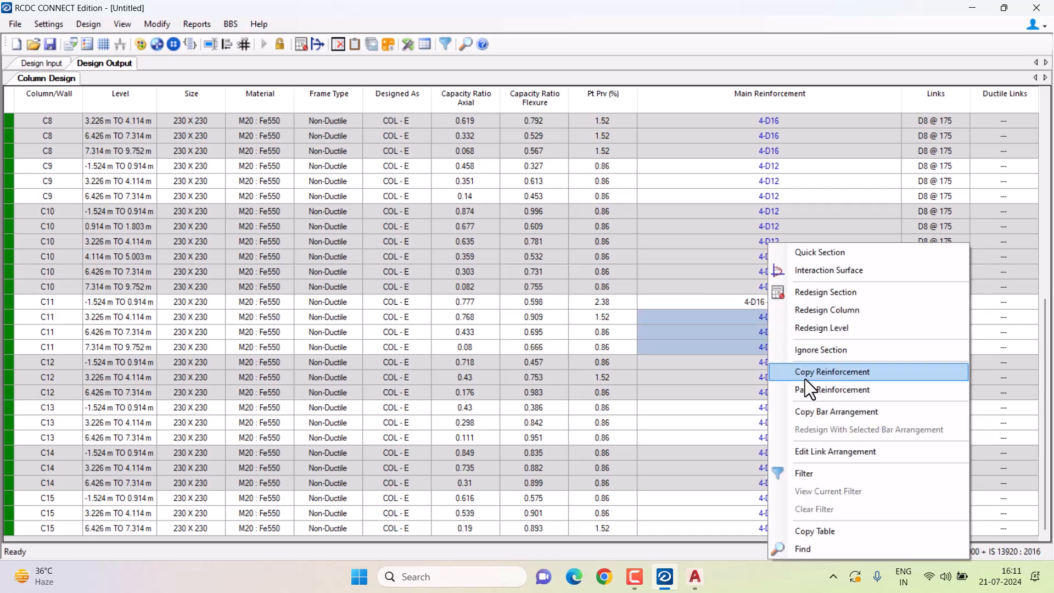
pyautogui.click(824, 389)
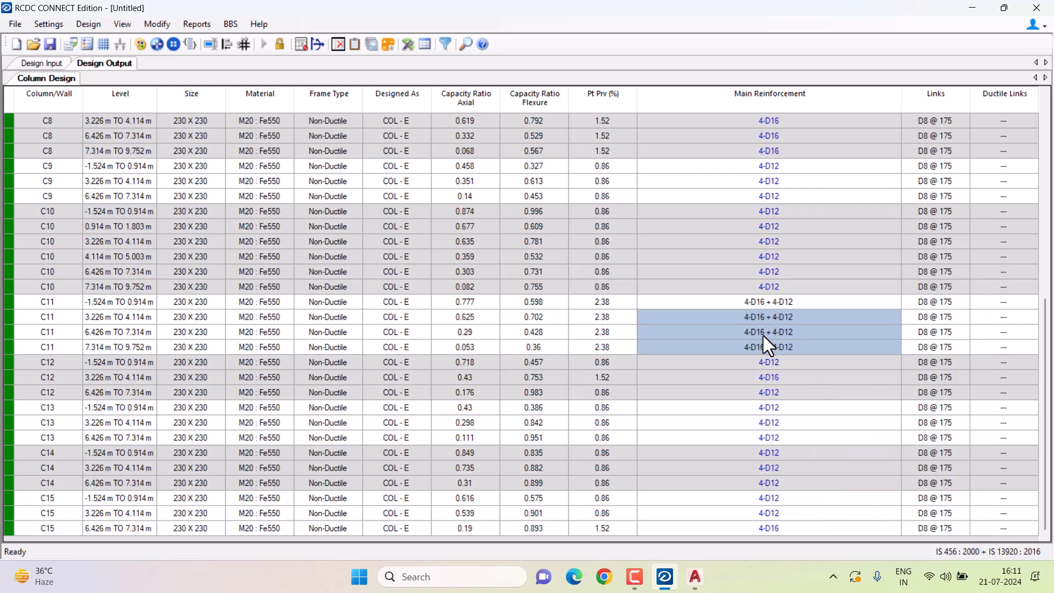
# Copy column C12's 4-D16 reinforcement from level 3.226 m to 4.114 m and paste it onto its other two levels.
pyautogui.click(779, 376)
pyautogui.rightClick(780, 374)
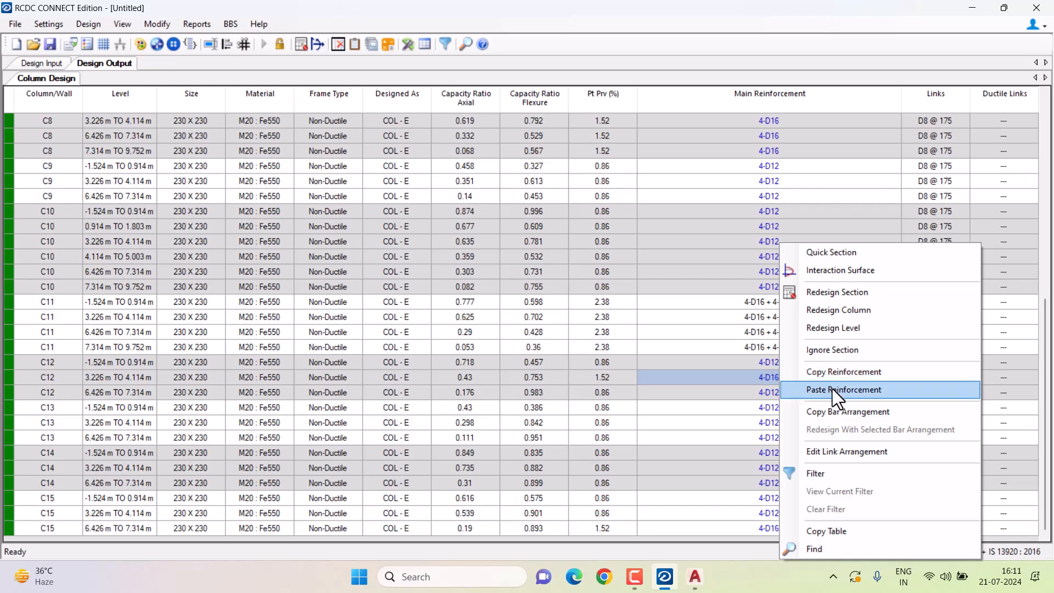
pyautogui.click(785, 375)
pyautogui.moveTo(786, 375); pyautogui.dragTo(769, 390)
pyautogui.rightClick(770, 390)
pyautogui.click(823, 391)
# Copy column C15's 4-D16 reinforcement from its top level and paste it onto its two lower levels.
pyautogui.moveTo(779, 407); pyautogui.dragTo(779, 479)
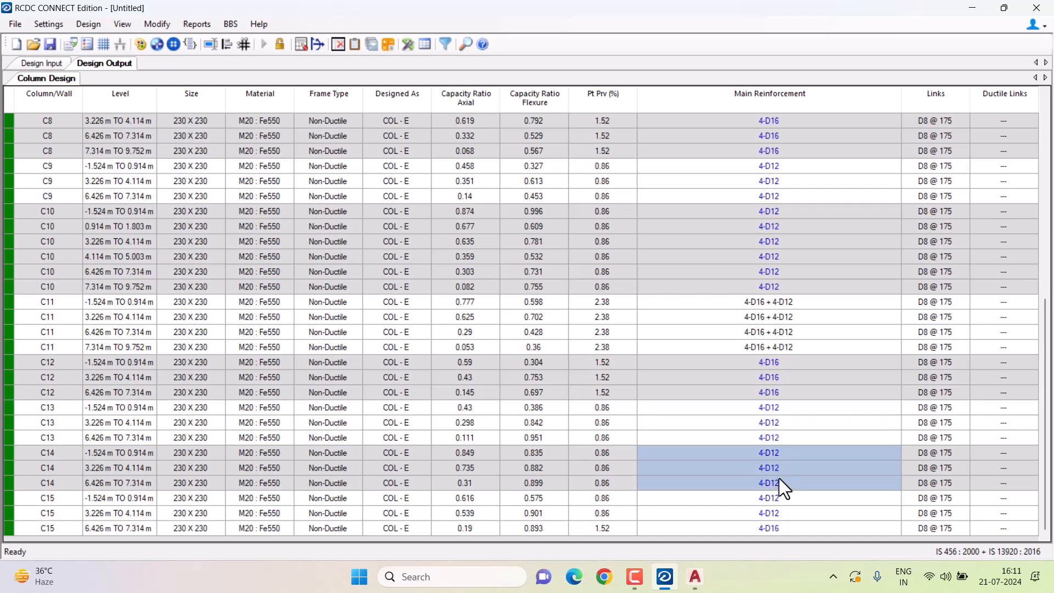
pyautogui.rightClick(777, 525)
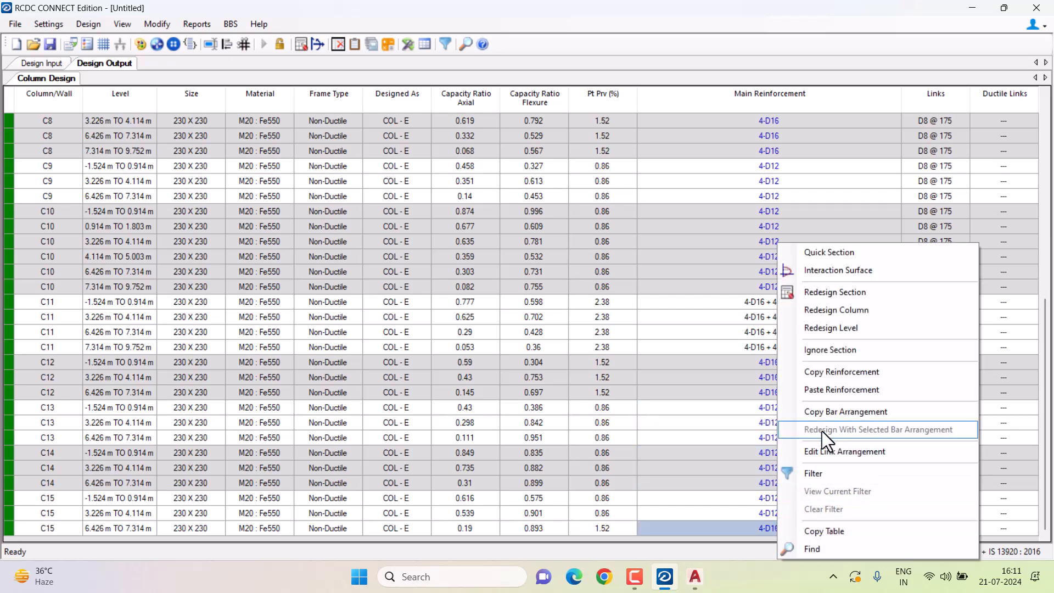
pyautogui.click(831, 372)
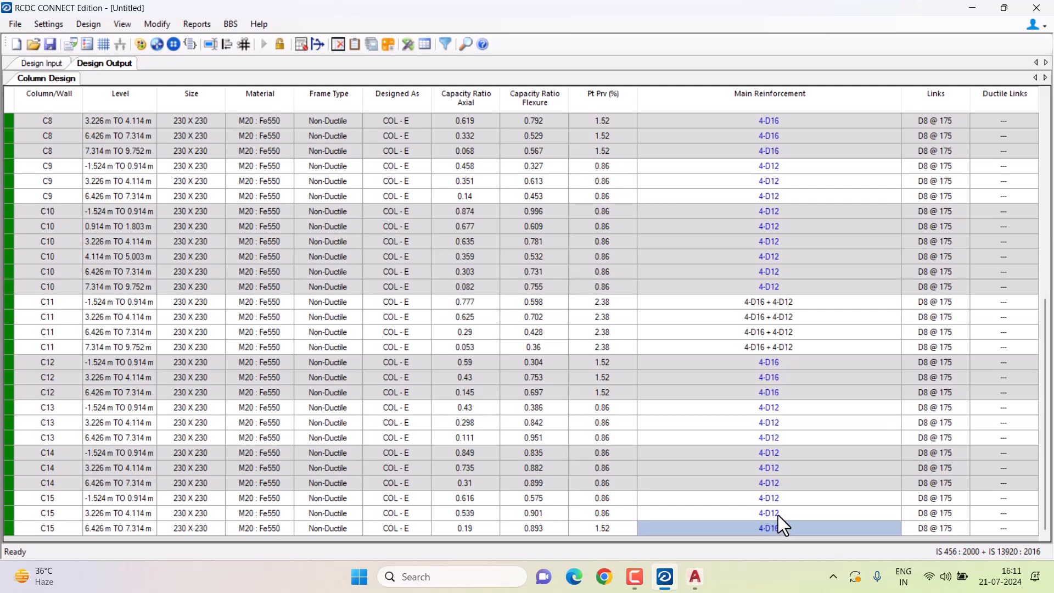
pyautogui.moveTo(778, 515); pyautogui.dragTo(779, 498)
pyautogui.rightClick(780, 497)
pyautogui.click(827, 390)
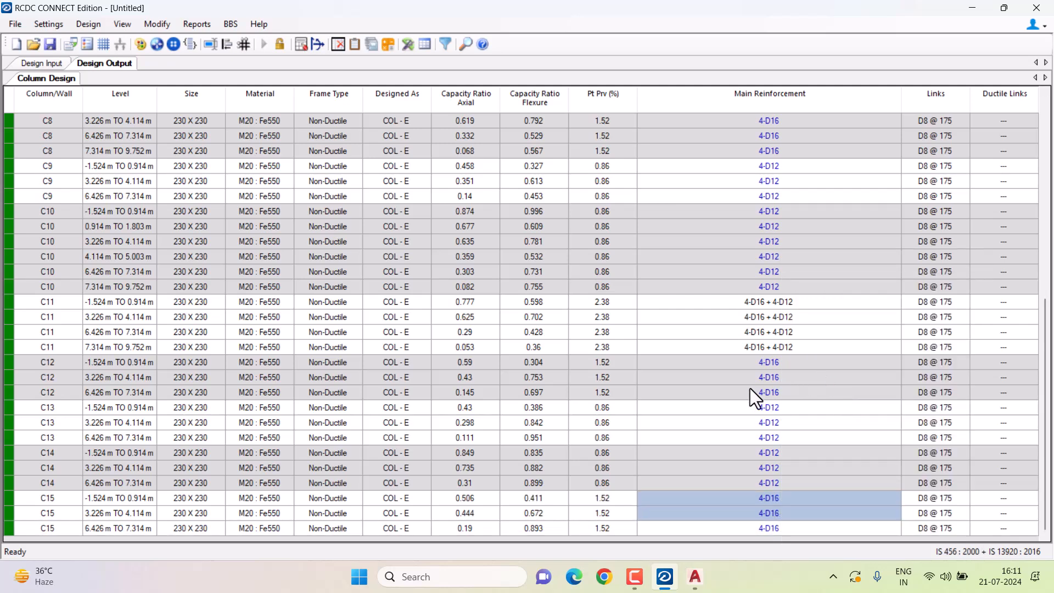
# Compare column C1's lowest level in the results table with the TOF and plinth lines of the 25X50 PLANING drawing in AutoCAD.
pyautogui.moveTo(1046, 413); pyautogui.dragTo(1046, 212)
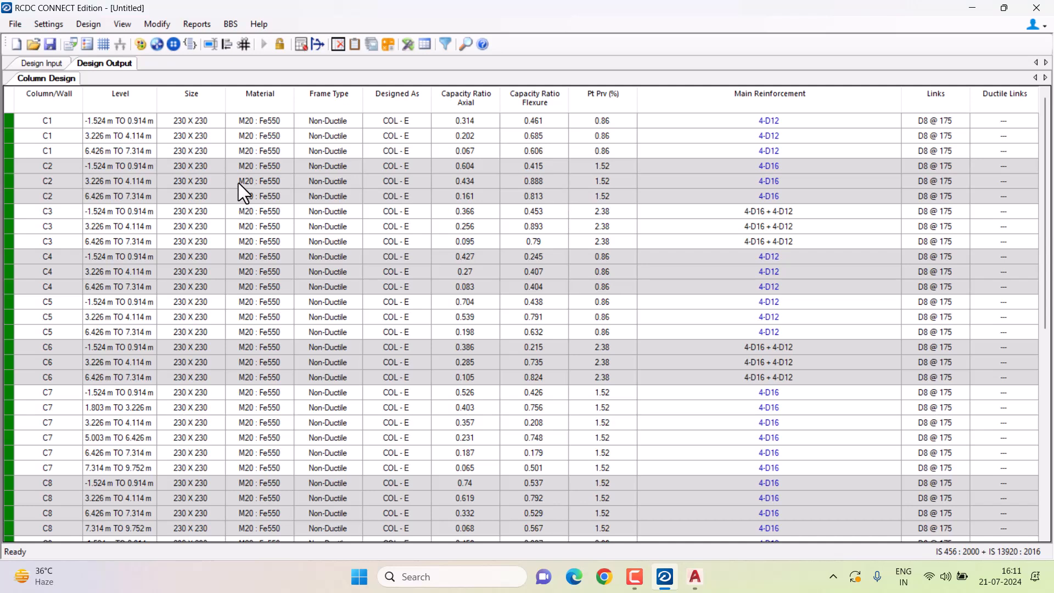
pyautogui.moveTo(160, 120)
pyautogui.mouseDown()
pyautogui.moveTo(173, 113)
pyautogui.moveTo(167, 129)
pyautogui.moveTo(176, 124)
pyautogui.mouseUp()
pyautogui.moveTo(162, 145); pyautogui.dragTo(175, 140)
pyautogui.click(694, 576)
pyautogui.moveTo(205, 398); pyautogui.dragTo(351, 398)
pyautogui.moveTo(219, 233); pyautogui.dragTo(367, 233)
pyautogui.moveTo(290, 234); pyautogui.dragTo(290, 400)
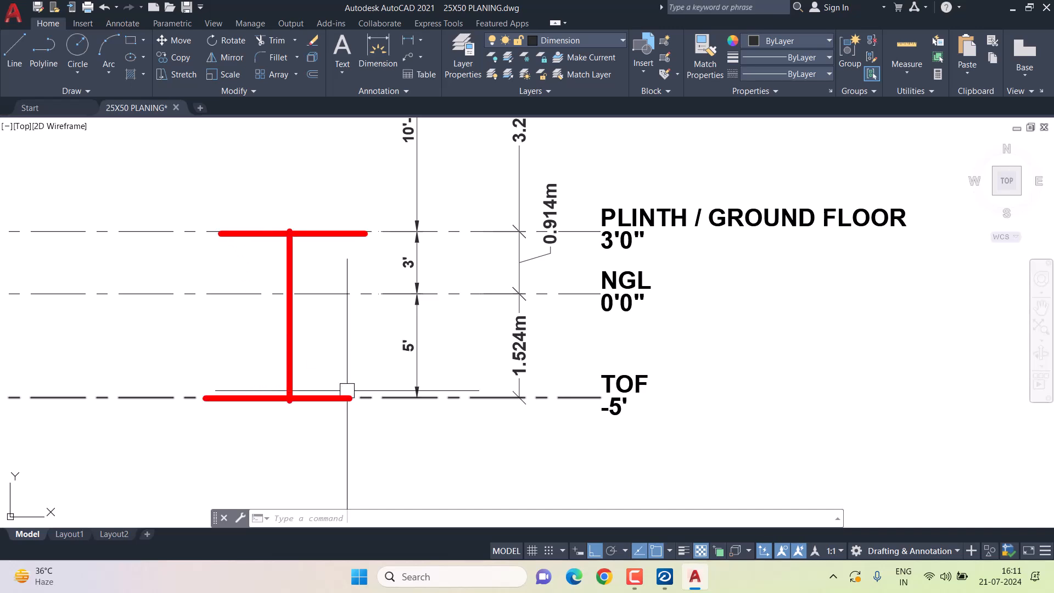
# Examine the level lines from TOF at -5' through plinth, first floor and terrace up to the 32'0" line in the AutoCAD drawing.
pyautogui.press('Escape')
pyautogui.press('Escape')
pyautogui.scroll(-10, 287, 390)
pyautogui.moveTo(299, 340); pyautogui.dragTo(324, 346, button='middle')
pyautogui.scroll(6, 297, 388)
pyautogui.hotkey('ctrl', '2')
pyautogui.moveTo(285, 411); pyautogui.dragTo(336, 411)
pyautogui.moveTo(326, 413); pyautogui.dragTo(327, 356)
pyautogui.moveTo(313, 355); pyautogui.dragTo(345, 351)
pyautogui.moveTo(327, 355); pyautogui.dragTo(327, 269)
pyautogui.moveTo(319, 270)
pyautogui.mouseDown()
pyautogui.moveTo(347, 270)
pyautogui.moveTo(328, 185)
pyautogui.moveTo(348, 187)
pyautogui.moveTo(326, 124)
pyautogui.moveTo(335, 124)
pyautogui.mouseUp()
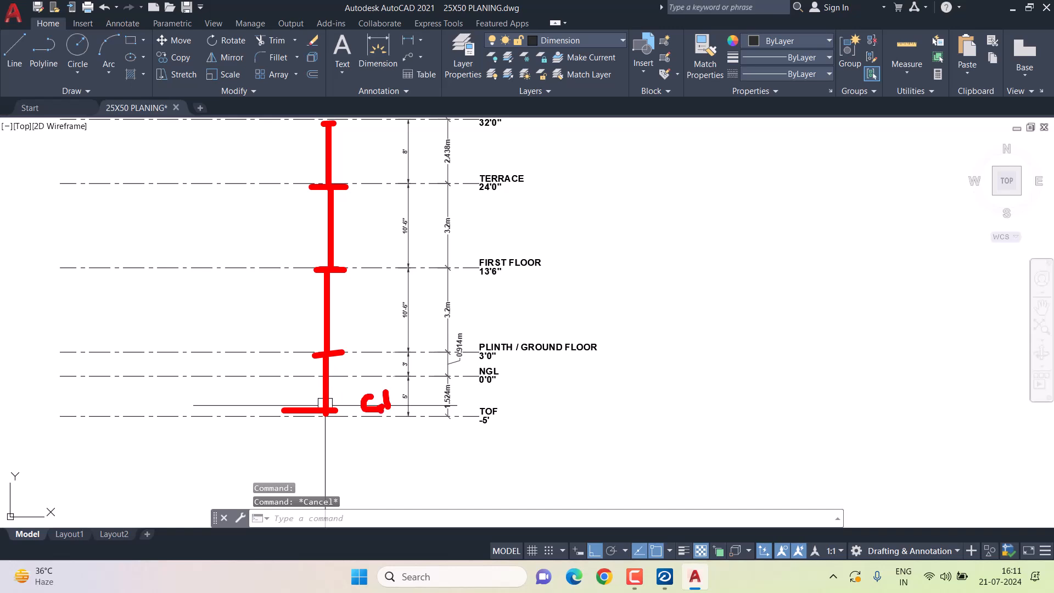
pyautogui.moveTo(218, 422); pyautogui.dragTo(268, 422)
pyautogui.moveTo(228, 351); pyautogui.dragTo(252, 350)
pyautogui.moveTo(205, 268)
pyautogui.mouseDown()
pyautogui.moveTo(241, 267)
pyautogui.moveTo(205, 266)
pyautogui.mouseUp()
pyautogui.moveTo(208, 189)
pyautogui.mouseDown()
pyautogui.moveTo(289, 181)
pyautogui.moveTo(240, 188)
pyautogui.mouseUp()
pyautogui.moveTo(235, 192)
pyautogui.mouseDown()
pyautogui.moveTo(235, 133)
pyautogui.moveTo(254, 124)
pyautogui.mouseUp()
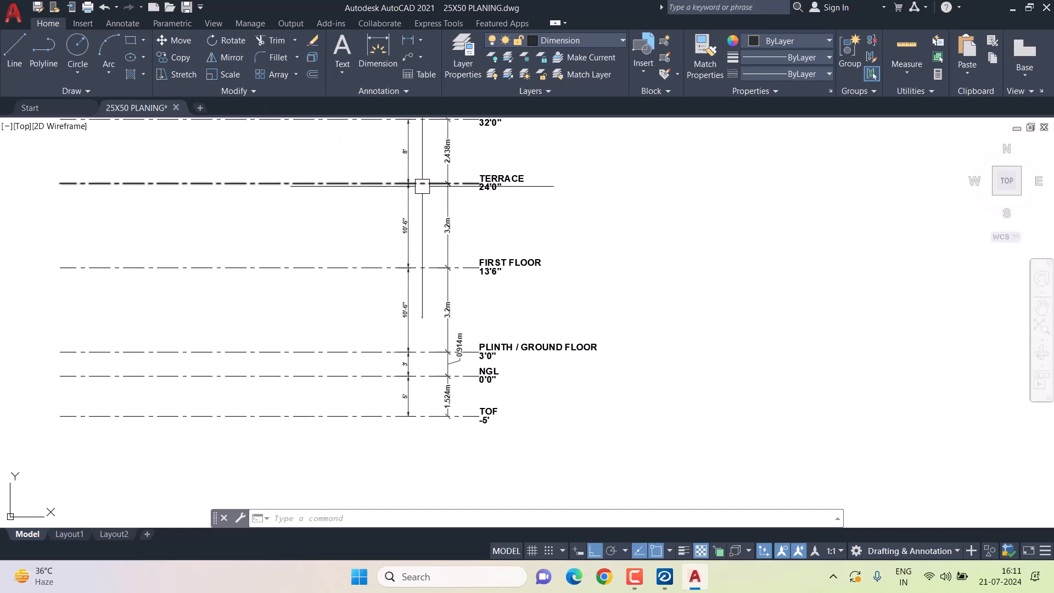
# Return to RCDC and review the levels and main reinforcement of all columns from C1 to C15 in the results table.
pyautogui.hotkey('alt', 'Tab')
pyautogui.moveTo(105, 116); pyautogui.dragTo(107, 173)
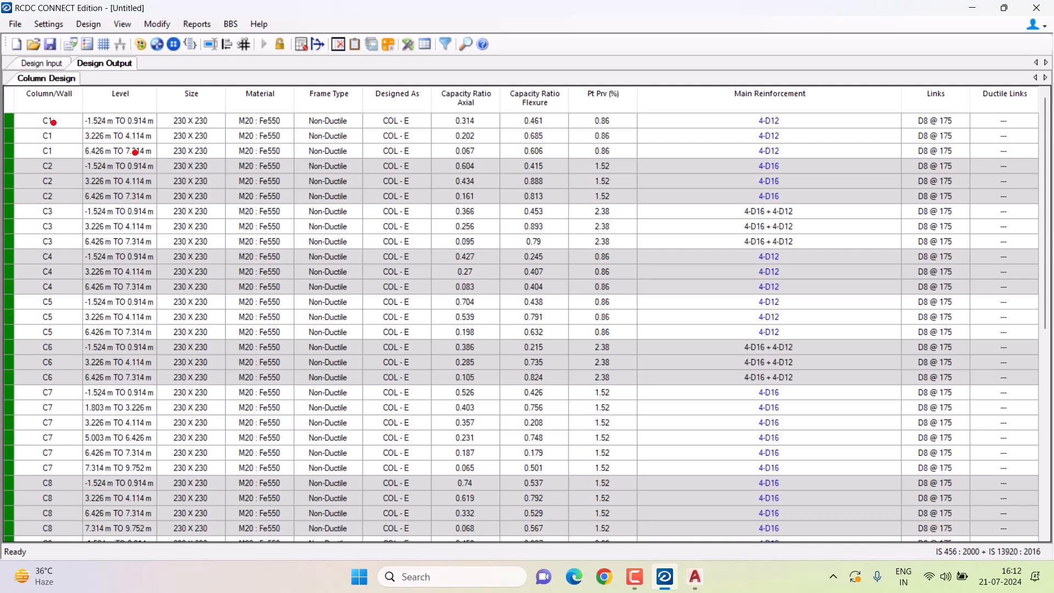
pyautogui.scroll(-3, 630, 346)
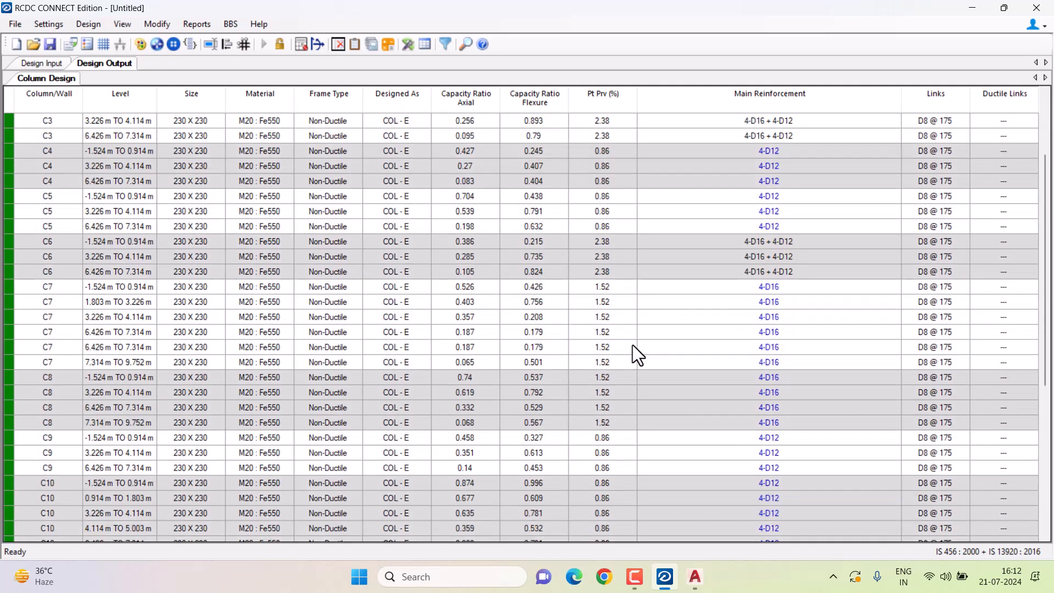
pyautogui.scroll(3, 633, 344)
pyautogui.moveTo(774, 122); pyautogui.dragTo(779, 586)
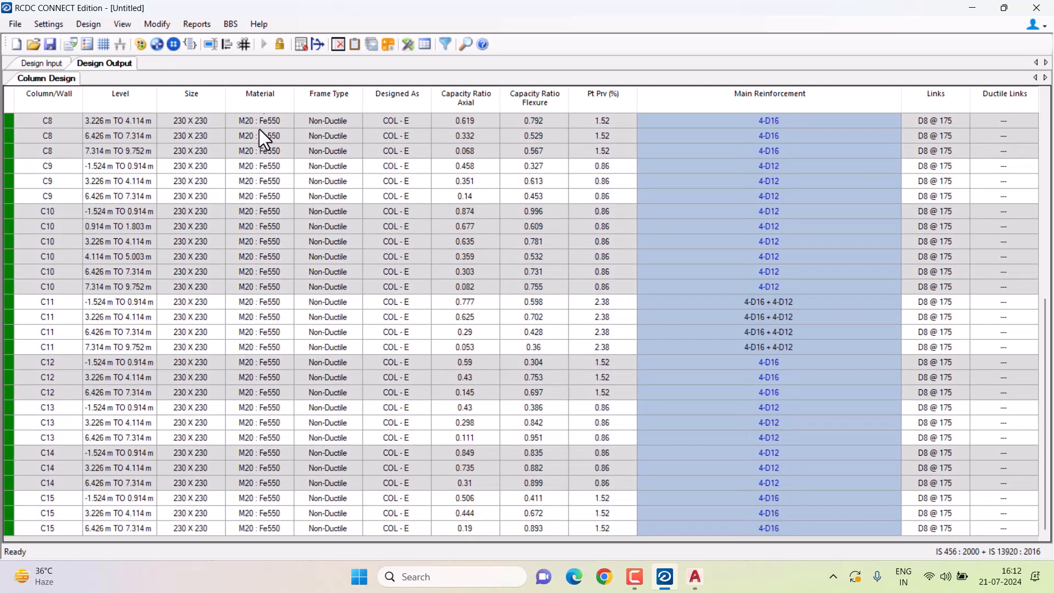
# Generate the text schedule report for the designed columns.
pyautogui.click(197, 24)
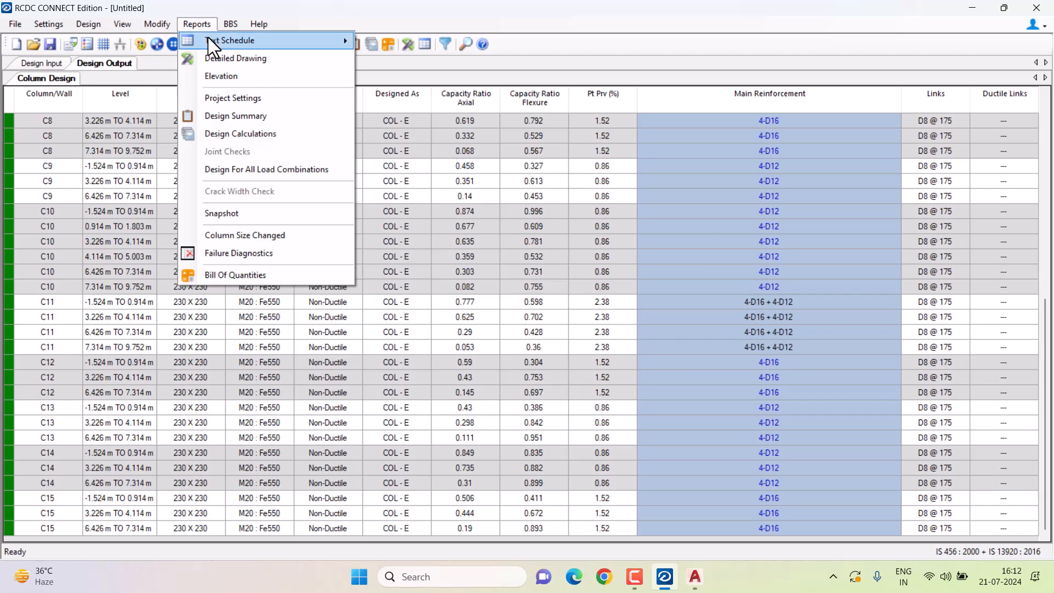
pyautogui.moveTo(209, 39)
pyautogui.click(417, 55)
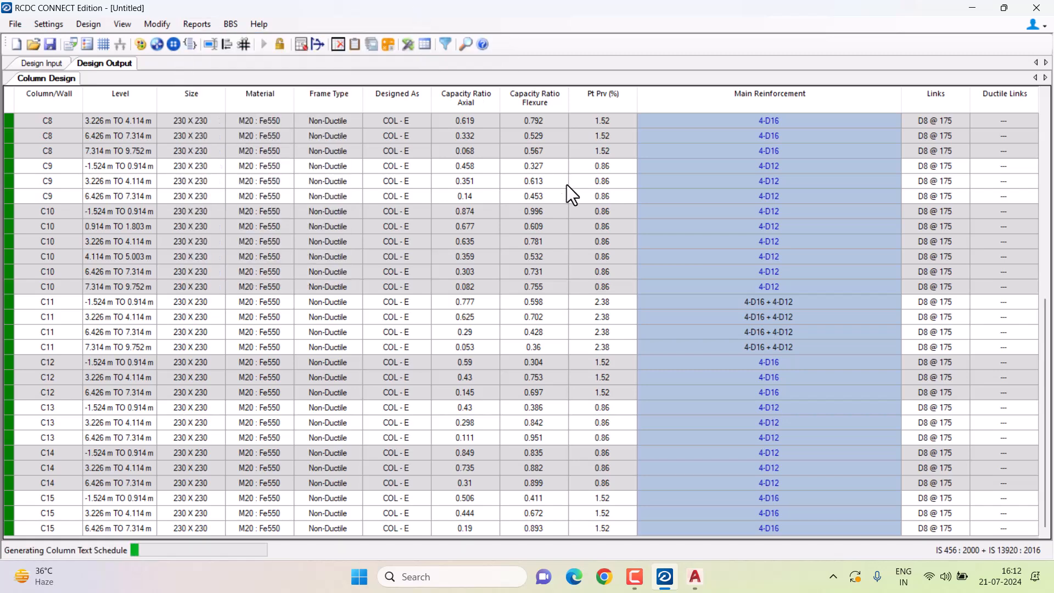
pyautogui.click(196, 24)
pyautogui.moveTo(222, 38)
pyautogui.click(390, 41)
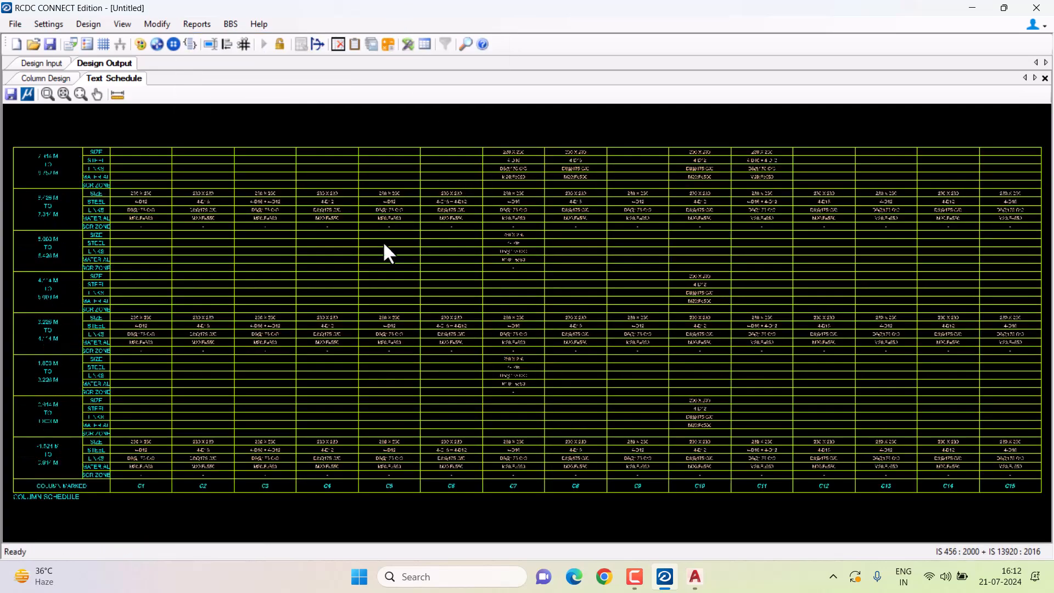
# Examine column C1's size, steel, links and material at level -1.524 m to 0.914 m in the text schedule.
pyautogui.scroll(5, 324, 330)
pyautogui.scroll(-2, 543, 280)
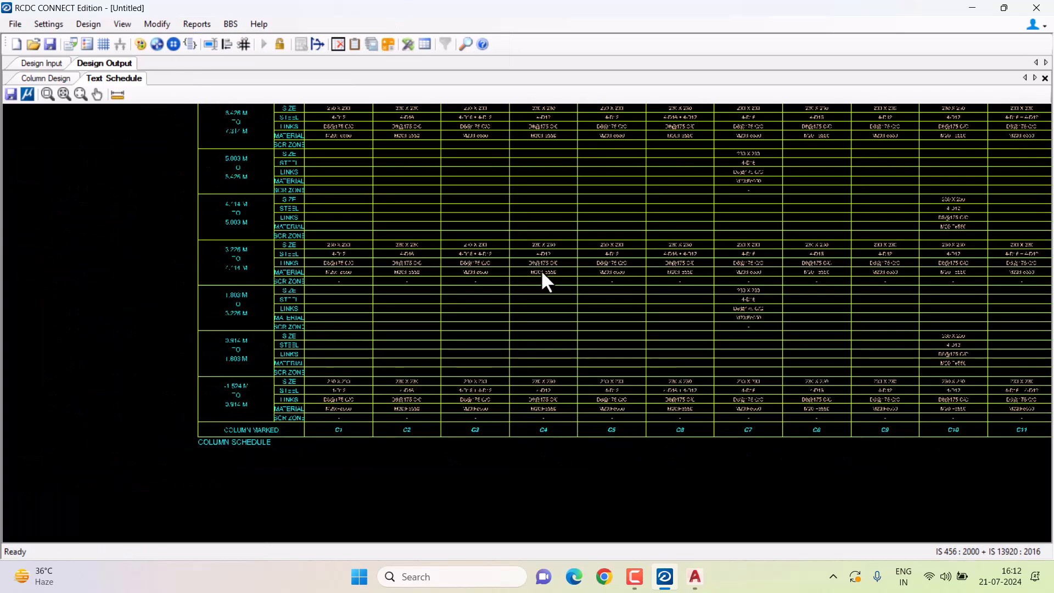
pyautogui.scroll(-3, 354, 302)
pyautogui.scroll(4, 248, 301)
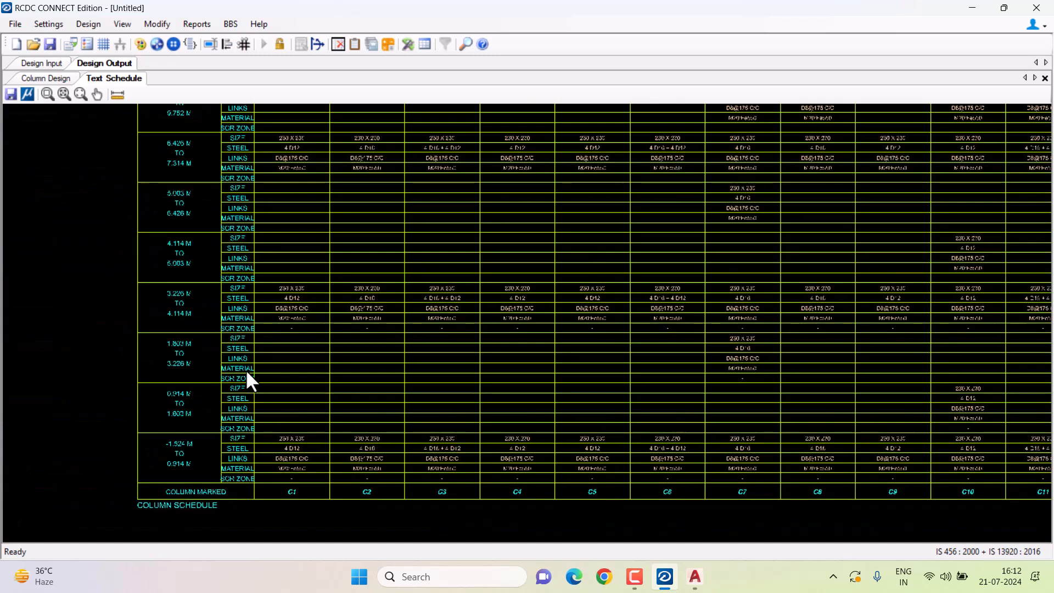
pyautogui.scroll(5, 259, 480)
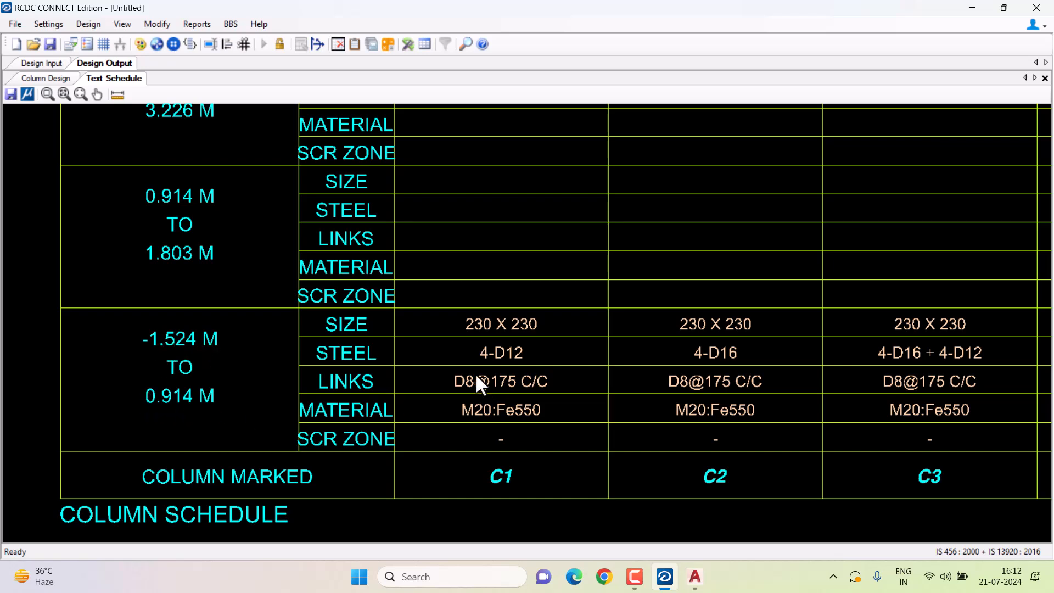
pyautogui.moveTo(414, 331); pyautogui.dragTo(471, 317)
pyautogui.moveTo(419, 357); pyautogui.dragTo(456, 341)
pyautogui.moveTo(421, 379); pyautogui.dragTo(445, 366)
pyautogui.moveTo(411, 410); pyautogui.dragTo(437, 395)
pyautogui.moveTo(544, 454); pyautogui.dragTo(497, 457)
pyautogui.press('Escape')
# Generate the detailed drawing for all columns from level -1.524 m to 9.752 m.
pyautogui.click(202, 26)
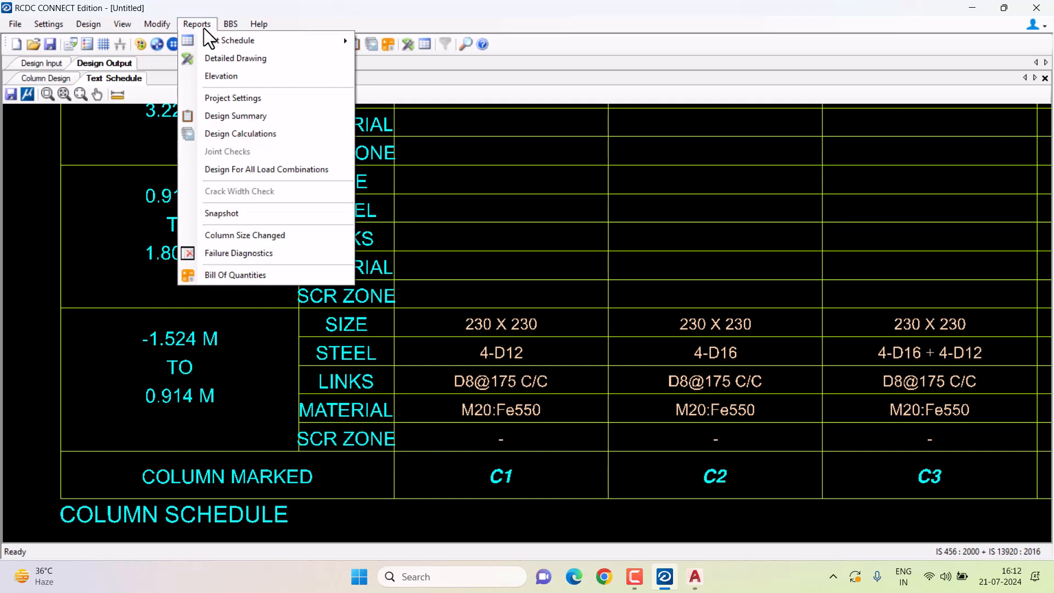
pyautogui.click(226, 57)
pyautogui.click(457, 196)
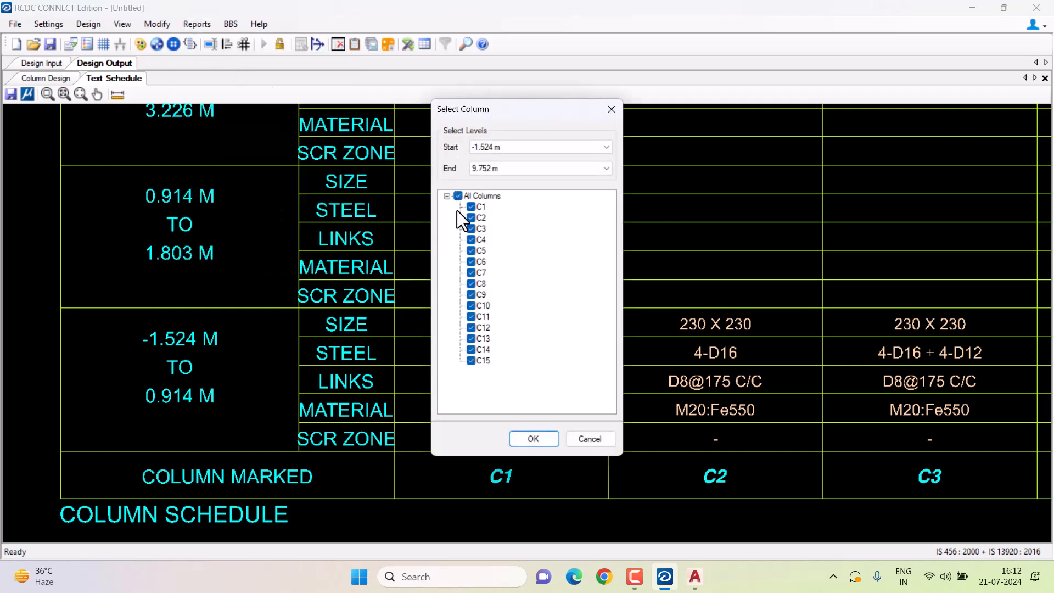
pyautogui.click(533, 438)
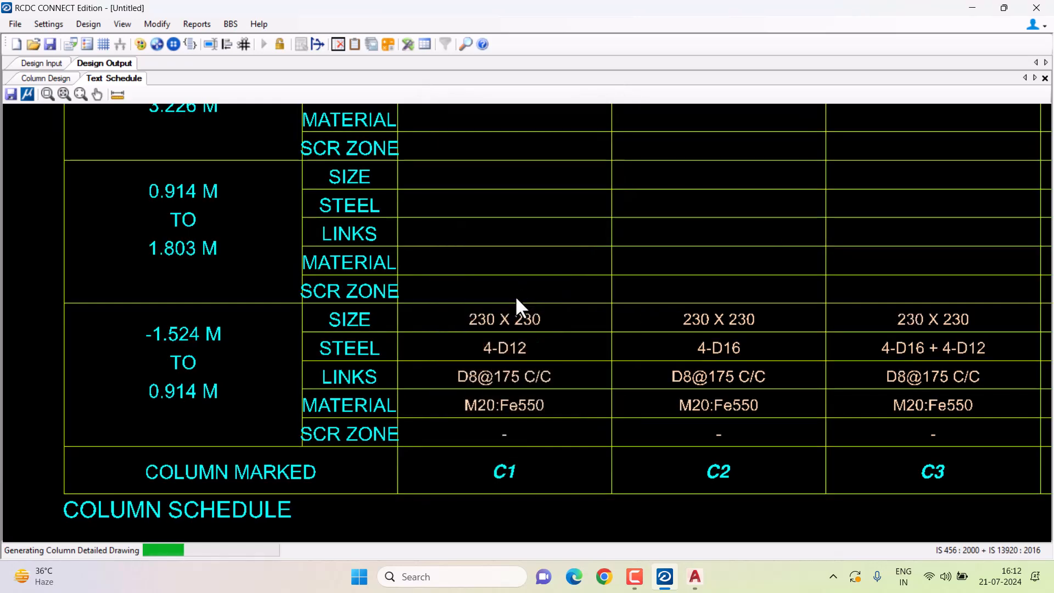
# Examine the column marks of C1 and C2 in the lowest row of the detailed drawing.
pyautogui.moveTo(423, 350); pyautogui.dragTo(442, 319, button='middle')
pyautogui.scroll(8, 263, 387)
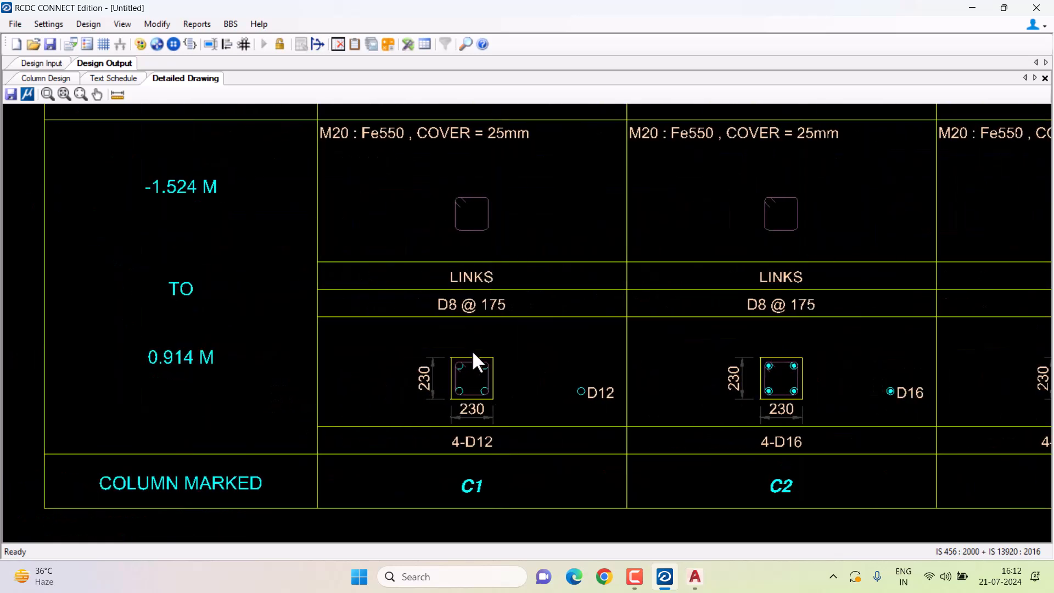
pyautogui.moveTo(123, 501); pyautogui.dragTo(297, 502)
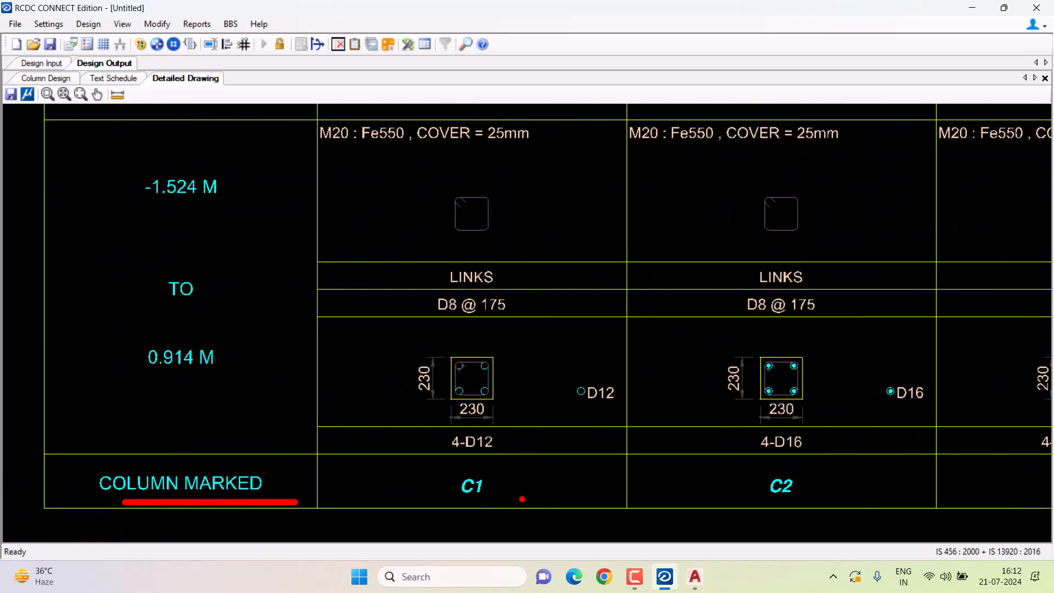
pyautogui.moveTo(486, 473); pyautogui.dragTo(532, 487)
pyautogui.moveTo(747, 471); pyautogui.dragTo(861, 490)
pyautogui.scroll(-5, 624, 430)
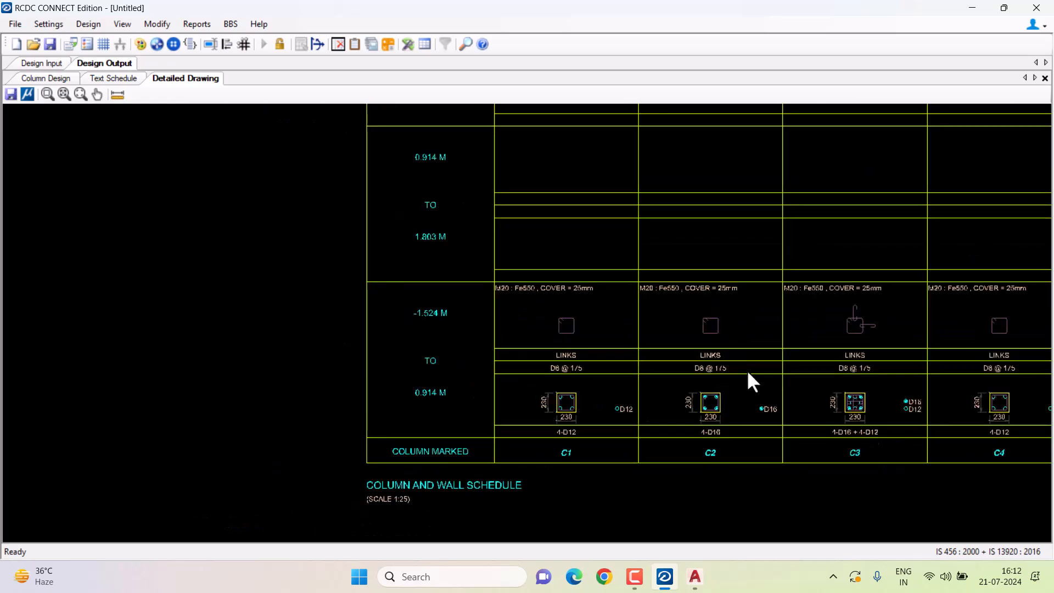
# Check the column positions on the design input's column layout and return to the design output.
pyautogui.click(44, 64)
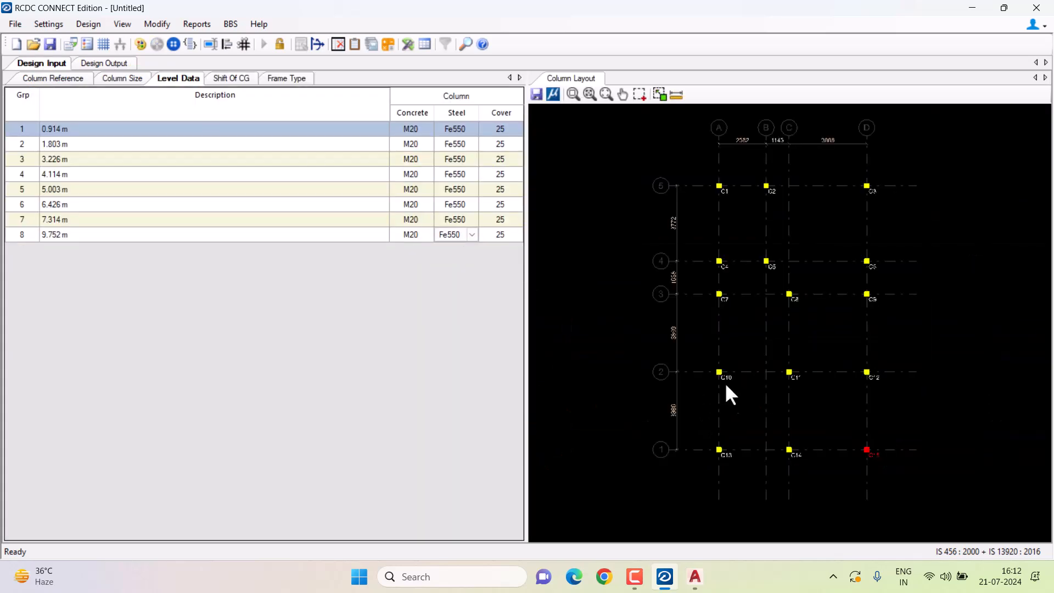
pyautogui.press('Escape')
pyautogui.scroll(4, 797, 384)
pyautogui.hotkey('ctrl', '2')
pyautogui.moveTo(796, 319); pyautogui.dragTo(758, 328)
pyautogui.press('Escape')
pyautogui.click(117, 67)
# Find column C11 in the detailed drawing and examine the arrangement of its D16 and D12 main bars at the lowest level.
pyautogui.scroll(-2, 471, 301)
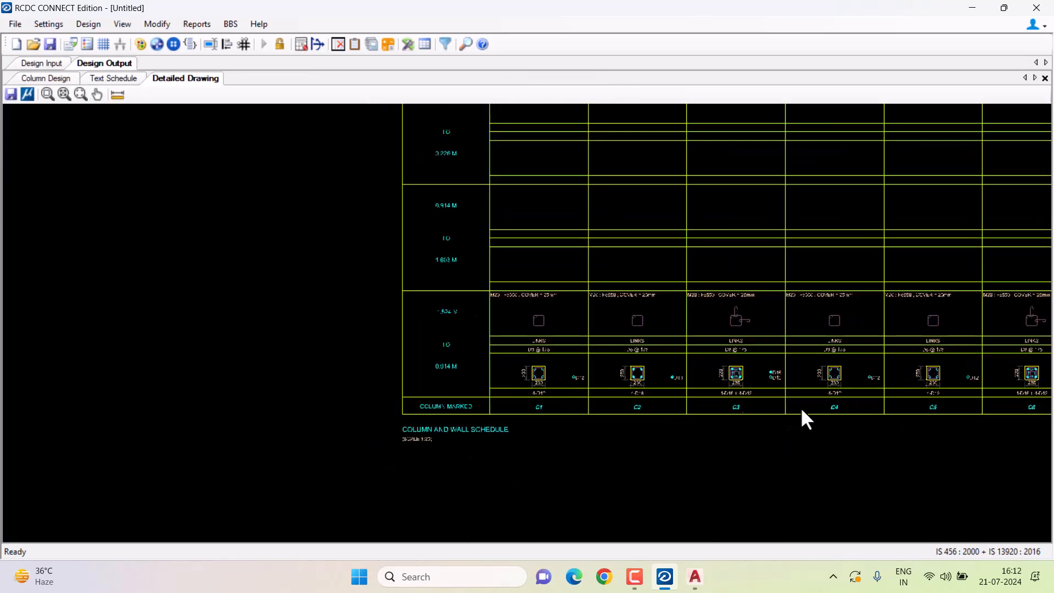
pyautogui.scroll(2, 802, 409)
pyautogui.moveTo(802, 410); pyautogui.dragTo(416, 407, button='middle')
pyautogui.moveTo(668, 428); pyautogui.dragTo(25, 453, button='middle')
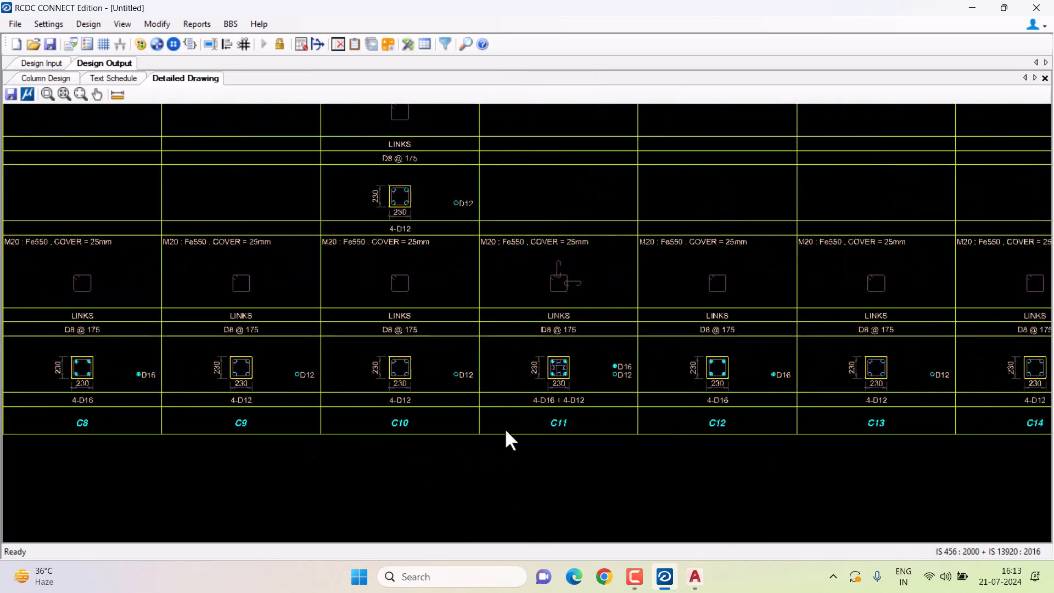
pyautogui.hotkey('ctrl', '2')
pyautogui.moveTo(530, 409)
pyautogui.mouseDown()
pyautogui.moveTo(623, 432)
pyautogui.moveTo(593, 433)
pyautogui.mouseUp()
pyautogui.press('Escape')
pyautogui.scroll(15, 559, 426)
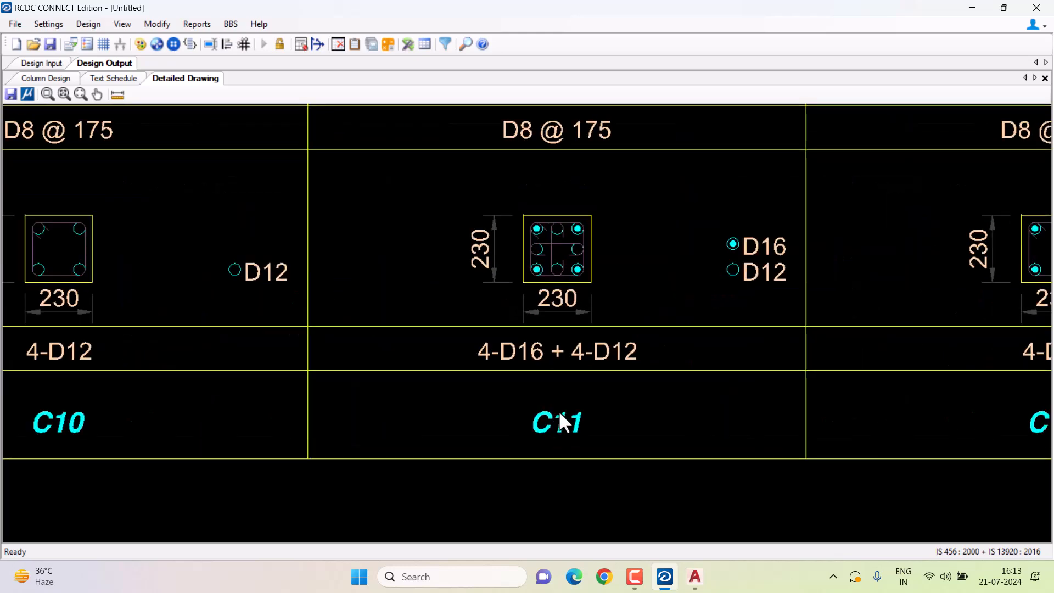
pyautogui.moveTo(390, 377); pyautogui.dragTo(714, 379)
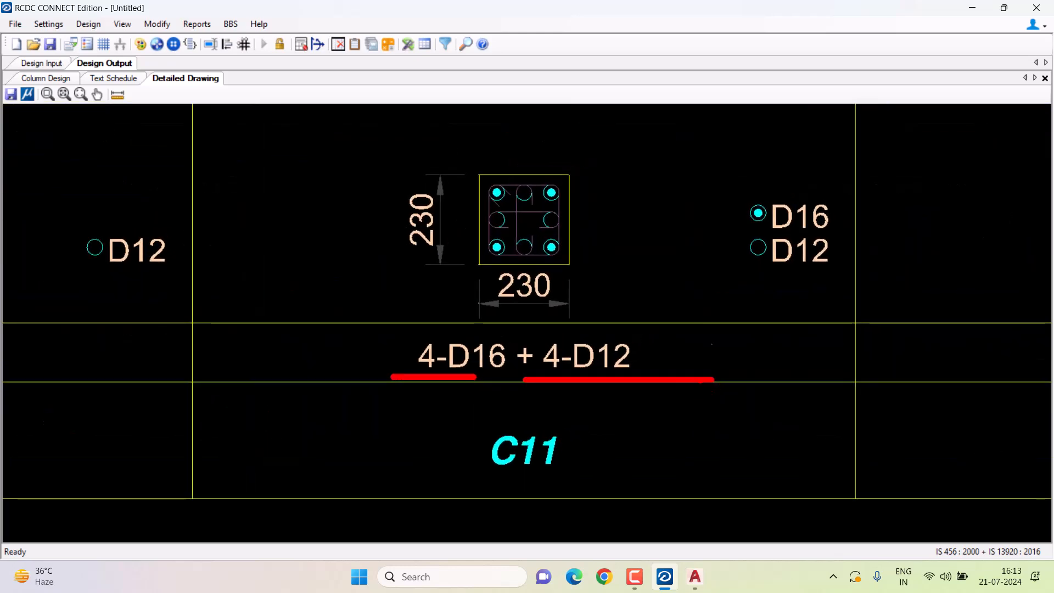
pyautogui.press('e')
pyautogui.moveTo(683, 220); pyautogui.dragTo(794, 176)
pyautogui.moveTo(690, 259); pyautogui.dragTo(759, 237)
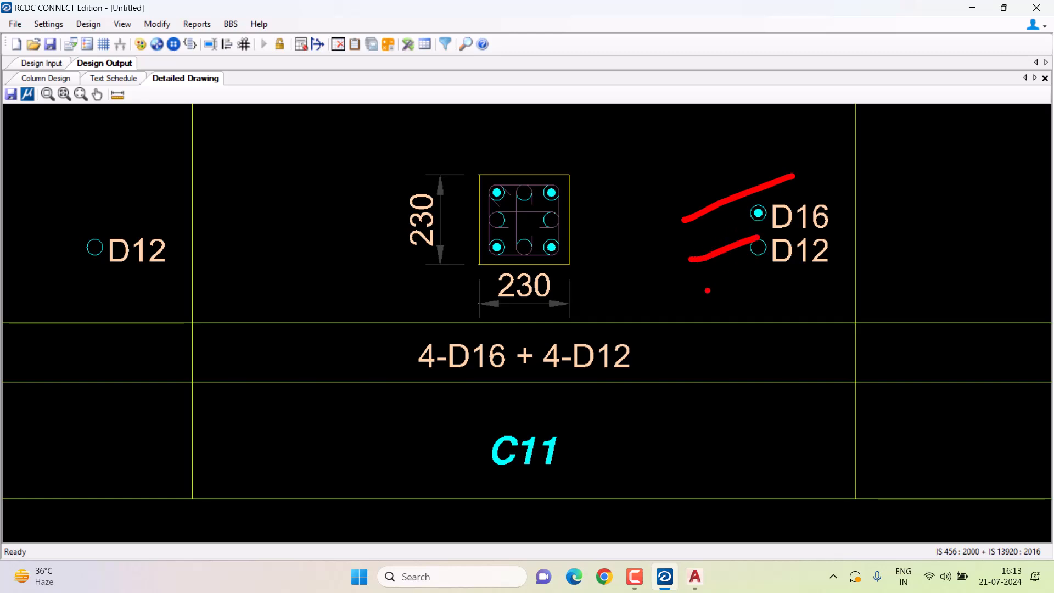
pyautogui.press('Escape')
pyautogui.hotkey('ctrl', '2')
pyautogui.click(501, 195)
pyautogui.click(555, 194)
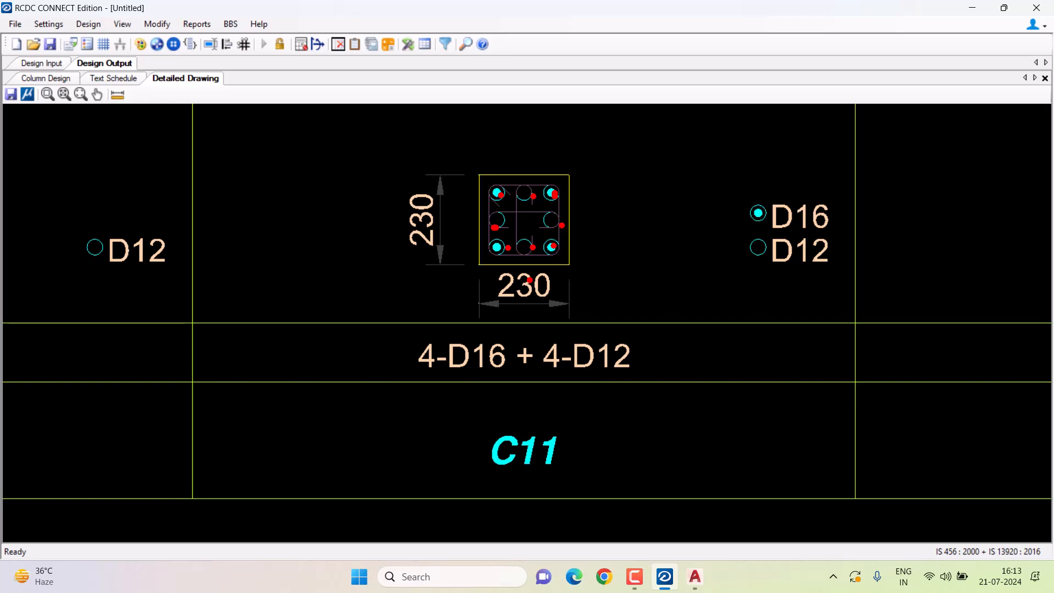
# Examine the ties and links around the main bars in column C11's cross-section.
pyautogui.press('Escape')
pyautogui.scroll(2, 500, 196)
pyautogui.hotkey('ctrl', '2')
pyautogui.moveTo(502, 211)
pyautogui.mouseDown()
pyautogui.moveTo(572, 184)
pyautogui.moveTo(481, 167)
pyautogui.mouseUp()
pyautogui.press('Escape')
pyautogui.hotkey('ctrl', '2')
pyautogui.moveTo(488, 228)
pyautogui.mouseDown()
pyautogui.moveTo(568, 225)
pyautogui.moveTo(541, 175)
pyautogui.moveTo(541, 242)
pyautogui.mouseUp()
pyautogui.press('Escape')
pyautogui.scroll(-3, 585, 287)
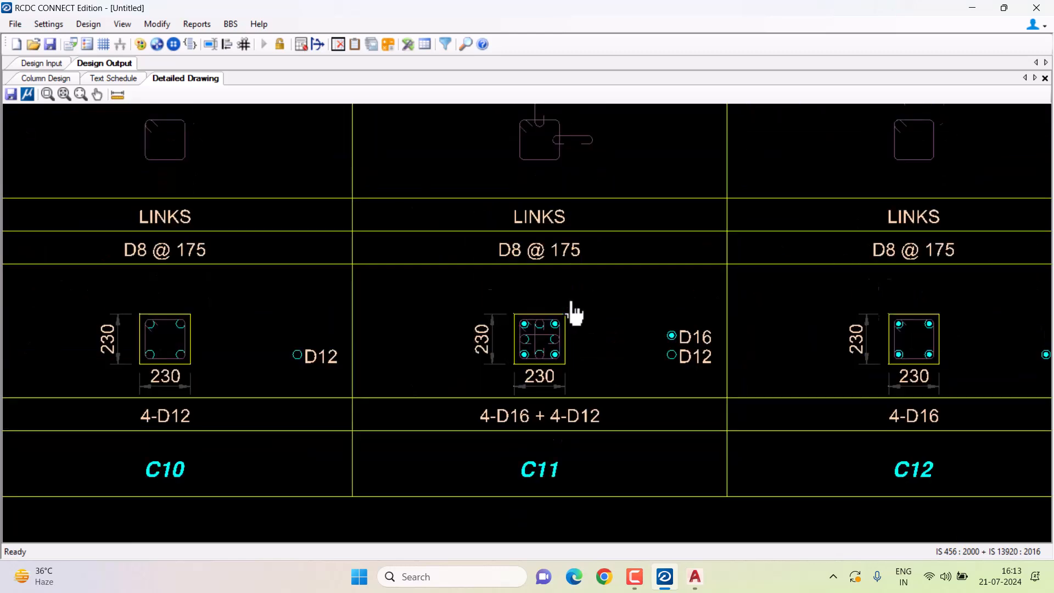
# Examine the link diameter and spacing given for column C11 in the detailed drawing.
pyautogui.scroll(2, 577, 306)
pyautogui.hotkey('ctrl', '2')
pyautogui.moveTo(437, 265); pyautogui.dragTo(661, 262)
pyautogui.moveTo(421, 228); pyautogui.dragTo(629, 225)
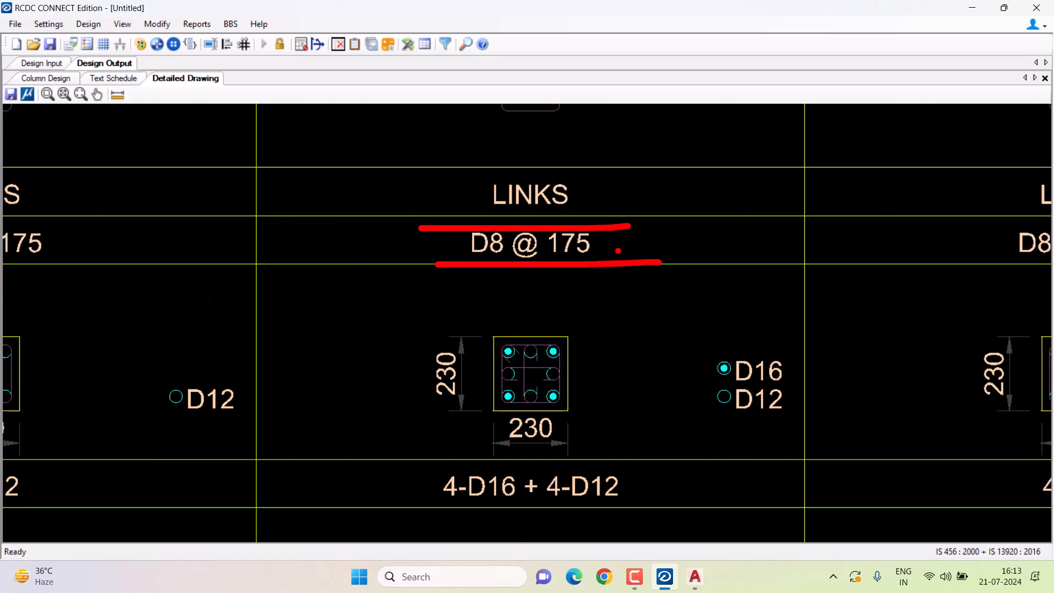
pyautogui.moveTo(598, 358); pyautogui.dragTo(694, 357)
pyautogui.moveTo(613, 322)
pyautogui.mouseDown()
pyautogui.moveTo(656, 345)
pyautogui.moveTo(717, 329)
pyautogui.mouseUp()
pyautogui.moveTo(723, 314); pyautogui.dragTo(797, 279)
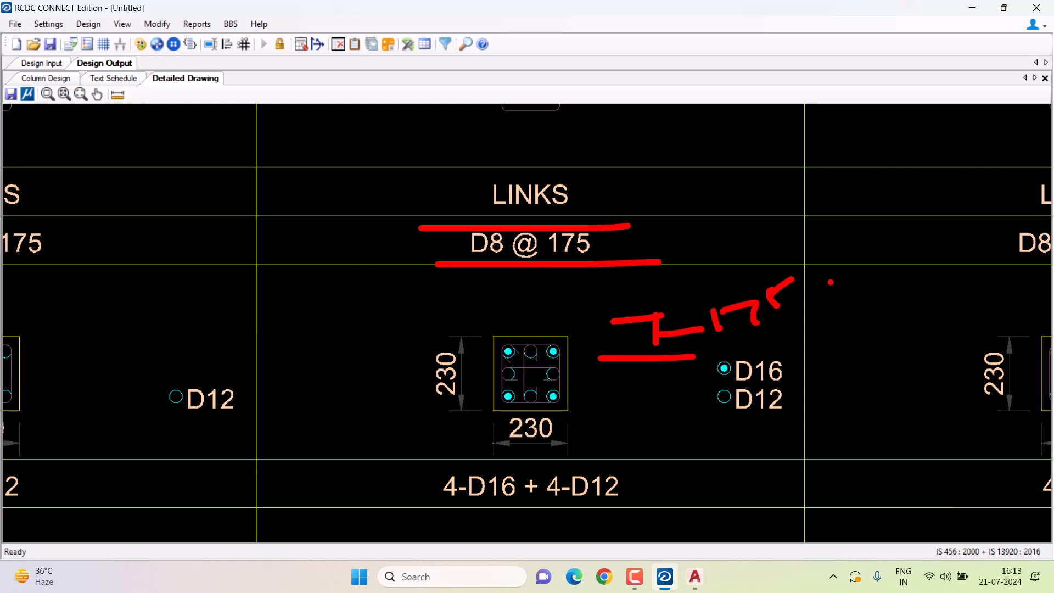
# Examine column C11's link shapes and its concrete grade, steel grade and cover note at the lowest level.
pyautogui.press('Escape')
pyautogui.scroll(-7, 510, 276)
pyautogui.moveTo(523, 150); pyautogui.dragTo(523, 245, button='middle')
pyautogui.scroll(4, 523, 245)
pyautogui.hotkey('ctrl', '2')
pyautogui.moveTo(517, 213)
pyautogui.mouseDown()
pyautogui.moveTo(499, 327)
pyautogui.moveTo(480, 245)
pyautogui.mouseUp()
pyautogui.press('e')
pyautogui.keyDown('shift'); pyautogui.moveTo(310, 196); pyautogui.dragTo(684, 196); pyautogui.keyUp('shift')
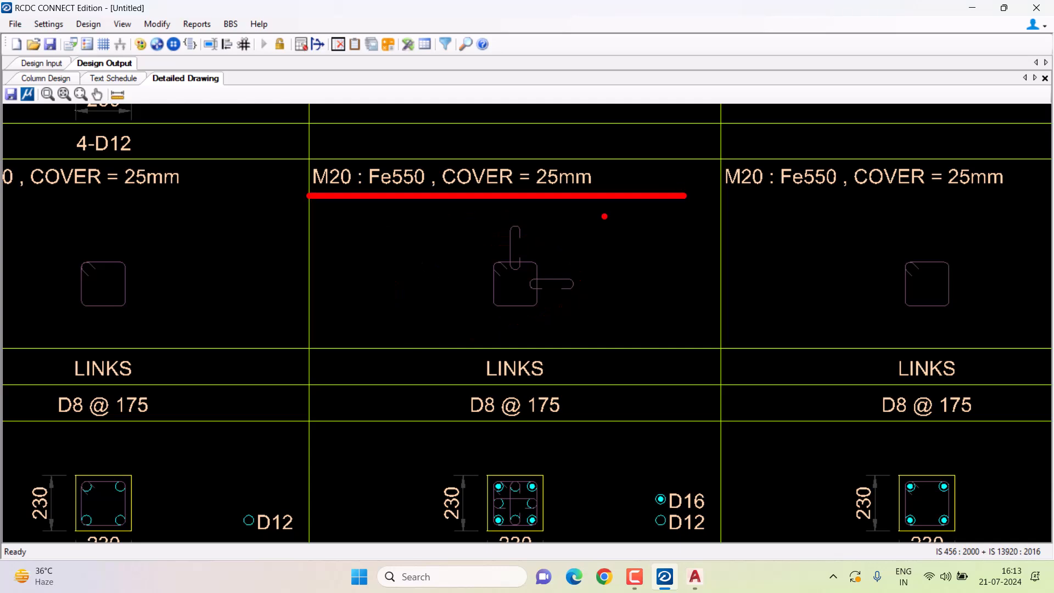
# Examine column C11's details level by level up to the top row and review the whole detailed drawing.
pyautogui.press('Escape')
pyautogui.scroll(-6, 488, 343)
pyautogui.hotkey('ctrl', '2')
pyautogui.keyDown('ctrl'); pyautogui.moveTo(306, 294); pyautogui.dragTo(635, 459); pyautogui.keyUp('ctrl')
pyautogui.press('Escape')
pyautogui.scroll(-4, 522, 393)
pyautogui.moveTo(516, 180); pyautogui.dragTo(511, 371, button='middle')
pyautogui.hotkey('ctrl', '2')
pyautogui.keyDown('ctrl'); pyautogui.moveTo(474, 238); pyautogui.dragTo(519, 278); pyautogui.keyUp('ctrl')
pyautogui.press('Escape')
pyautogui.moveTo(522, 115); pyautogui.dragTo(522, 348, button='middle')
pyautogui.hotkey('ctrl', '2')
pyautogui.keyDown('ctrl'); pyautogui.moveTo(459, 163); pyautogui.dragTo(515, 252); pyautogui.keyUp('ctrl')
pyautogui.press('Escape')
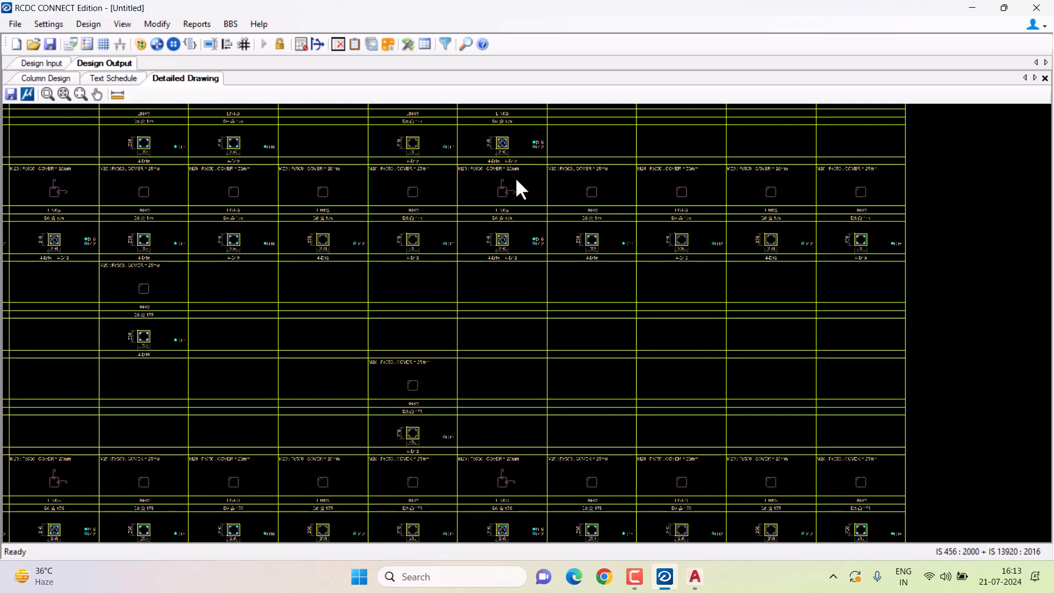
pyautogui.scroll(1, 512, 188)
pyautogui.moveTo(503, 113); pyautogui.dragTo(504, 209, button='middle')
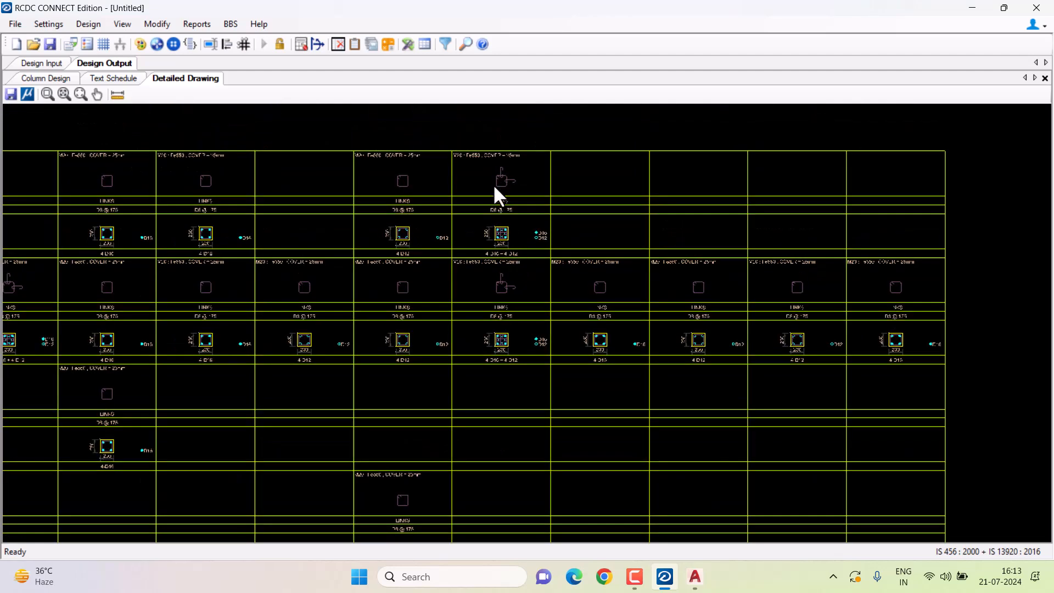
pyautogui.scroll(-6, 560, 280)
pyautogui.scroll(2, 491, 361)
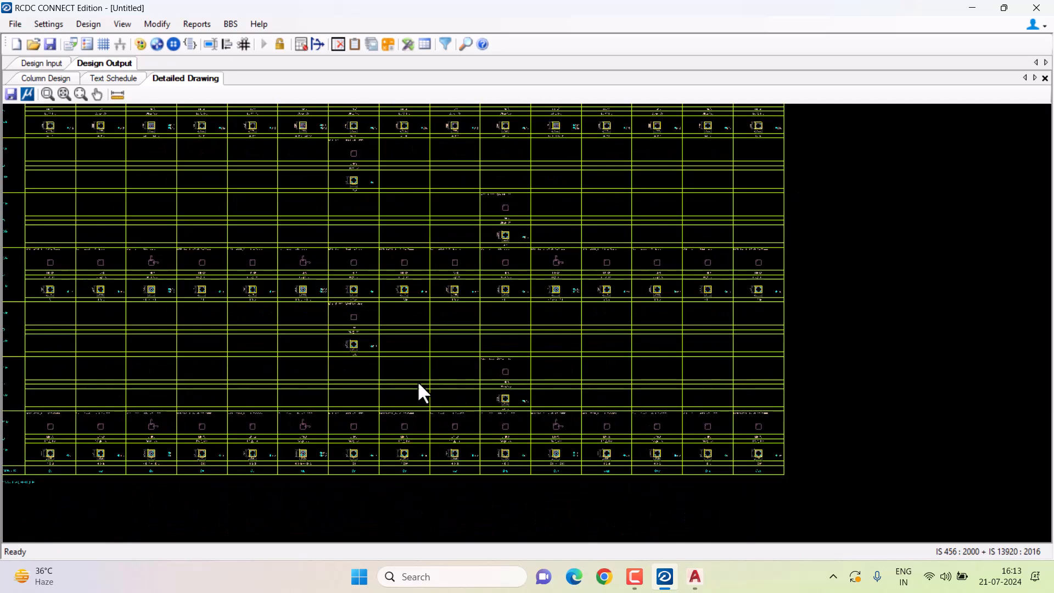
pyautogui.moveTo(405, 393); pyautogui.dragTo(594, 396, button='middle')
# Generate the elevation drawing for all columns, keeping start section number 1 and start bar number 1.
pyautogui.click(207, 25)
pyautogui.click(209, 74)
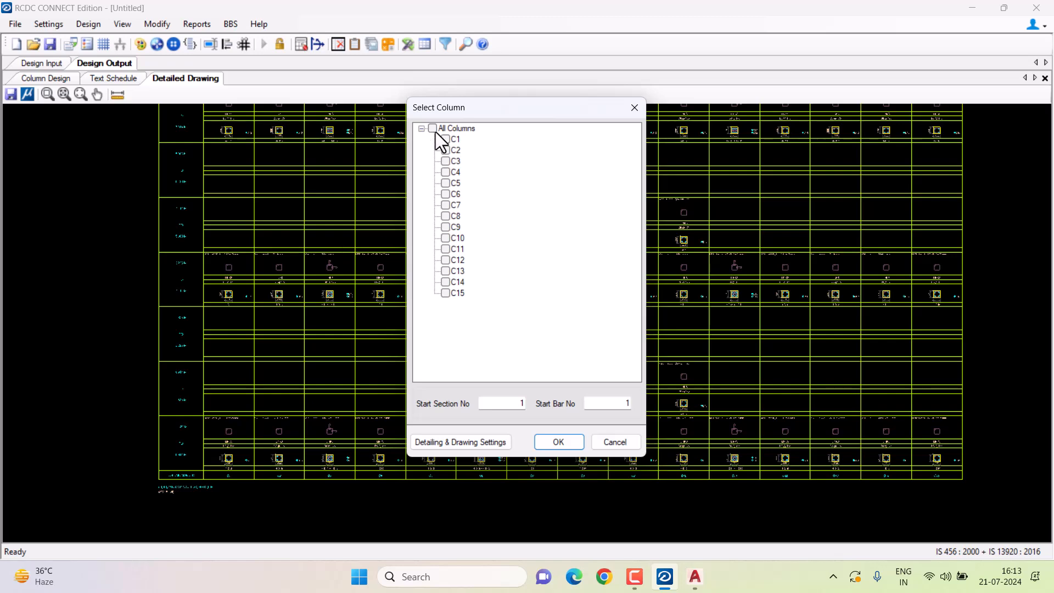
pyautogui.click(433, 128)
pyautogui.click(559, 431)
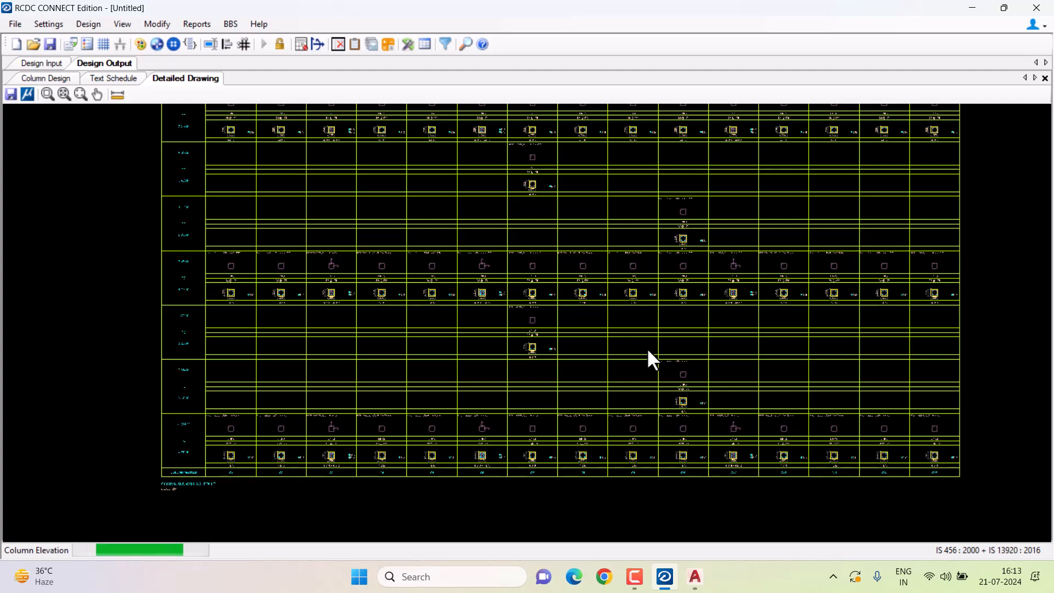
# Examine column C1's elevation from the bottom of footing up to the lowest beam level.
pyautogui.moveTo(20, 334); pyautogui.dragTo(340, 325, button='middle')
pyautogui.scroll(8, 335, 326)
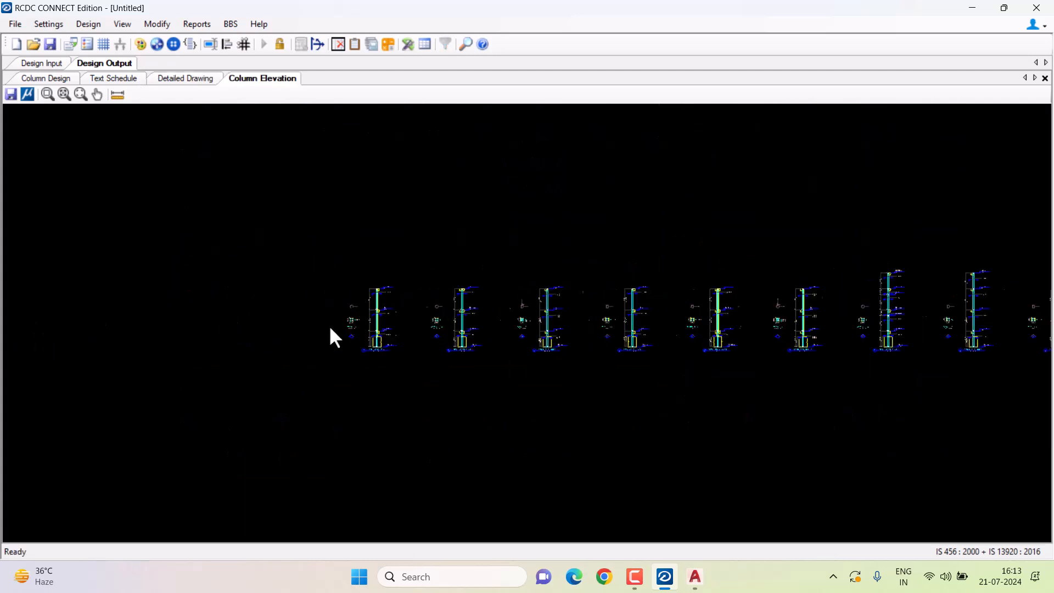
pyautogui.scroll(10, 387, 354)
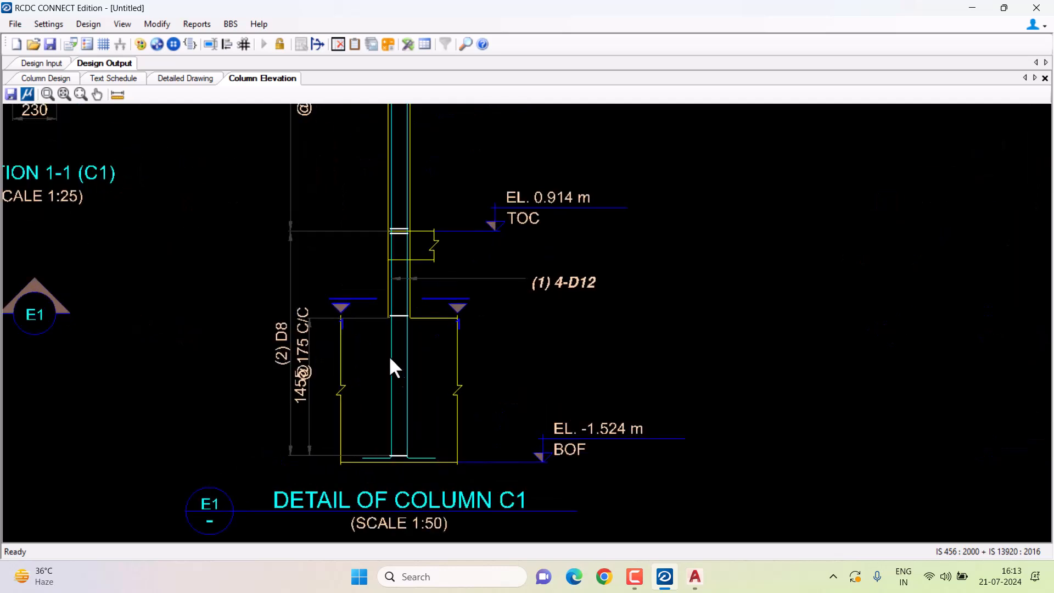
pyautogui.scroll(5, 602, 424)
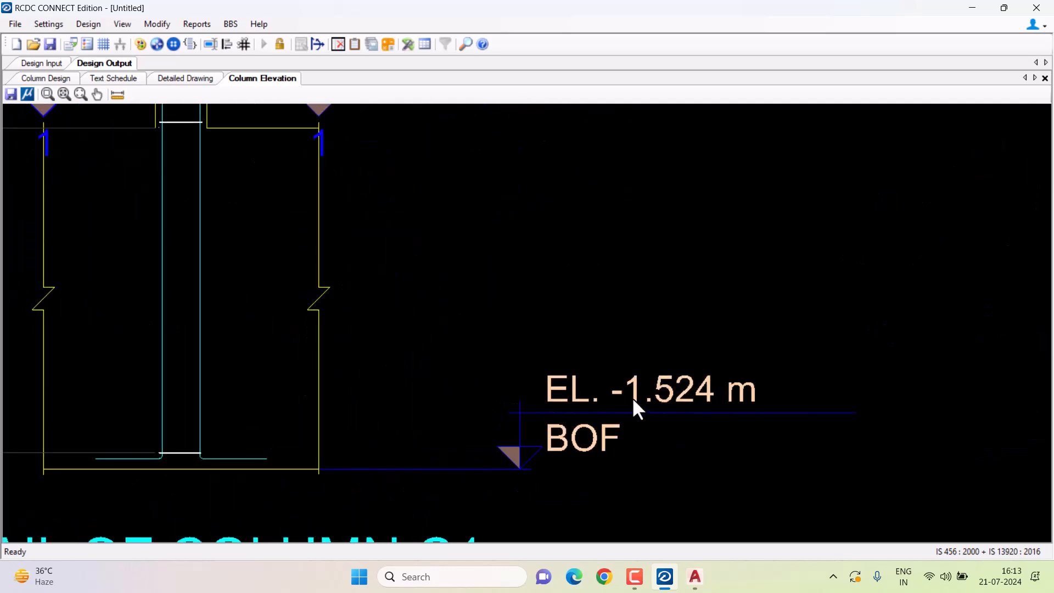
pyautogui.scroll(-3, 713, 403)
pyautogui.moveTo(639, 339); pyautogui.dragTo(628, 416, button='middle')
pyautogui.moveTo(615, 293); pyautogui.dragTo(612, 345, button='middle')
pyautogui.scroll(2, 585, 274)
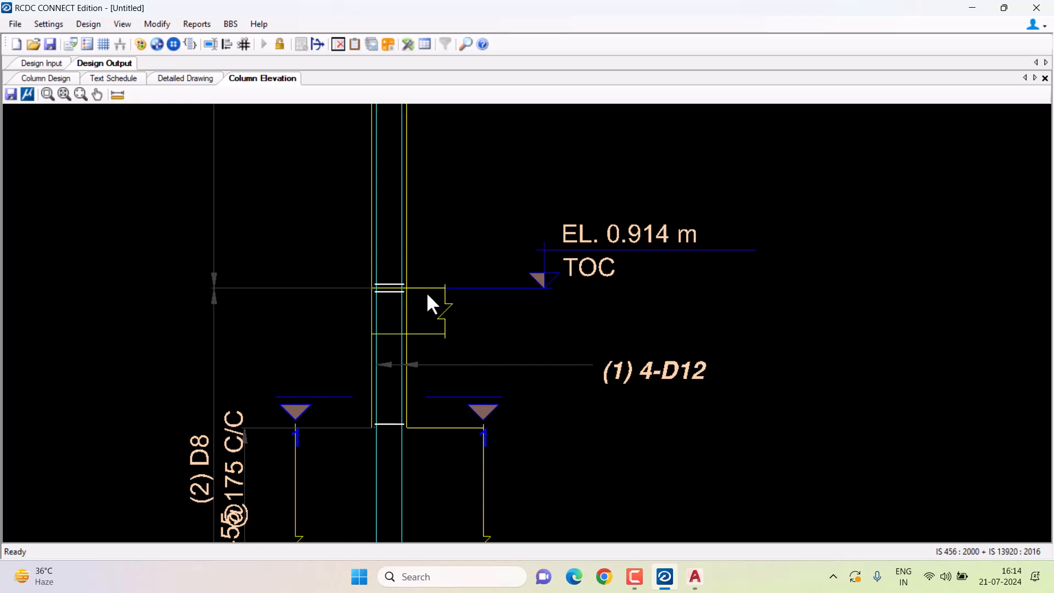
# Examine column C1's upper levels and section 1-1, and scan the elevations of the neighbouring columns.
pyautogui.scroll(-3, 429, 305)
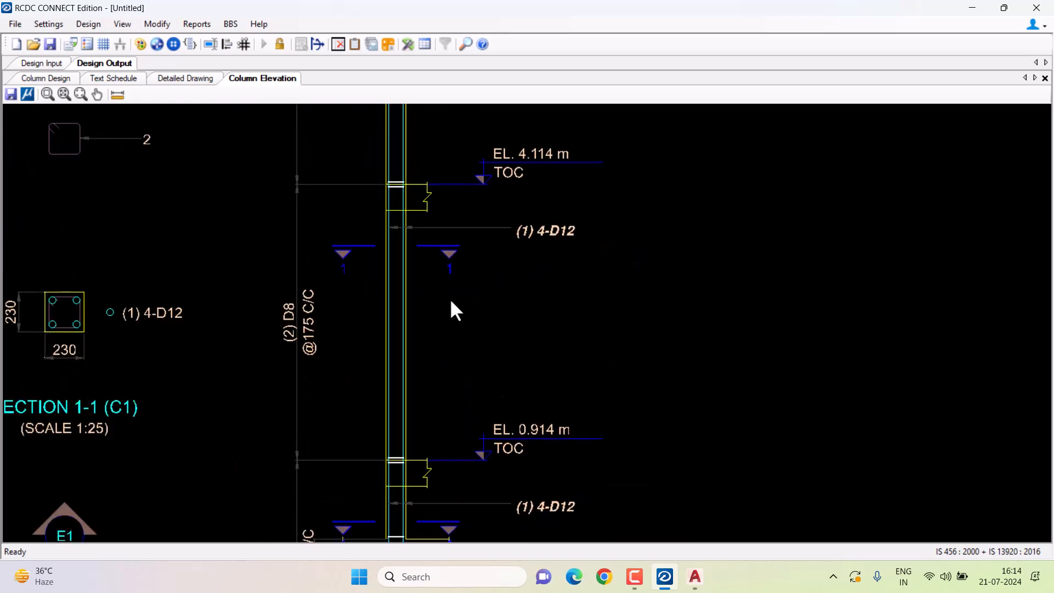
pyautogui.scroll(-5, 452, 305)
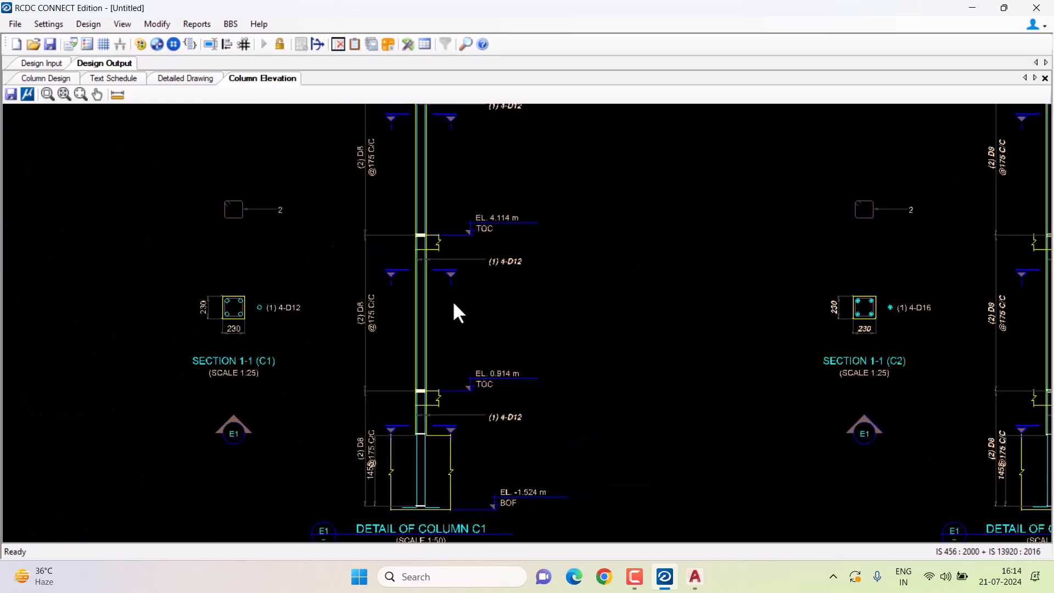
pyautogui.scroll(2, 439, 329)
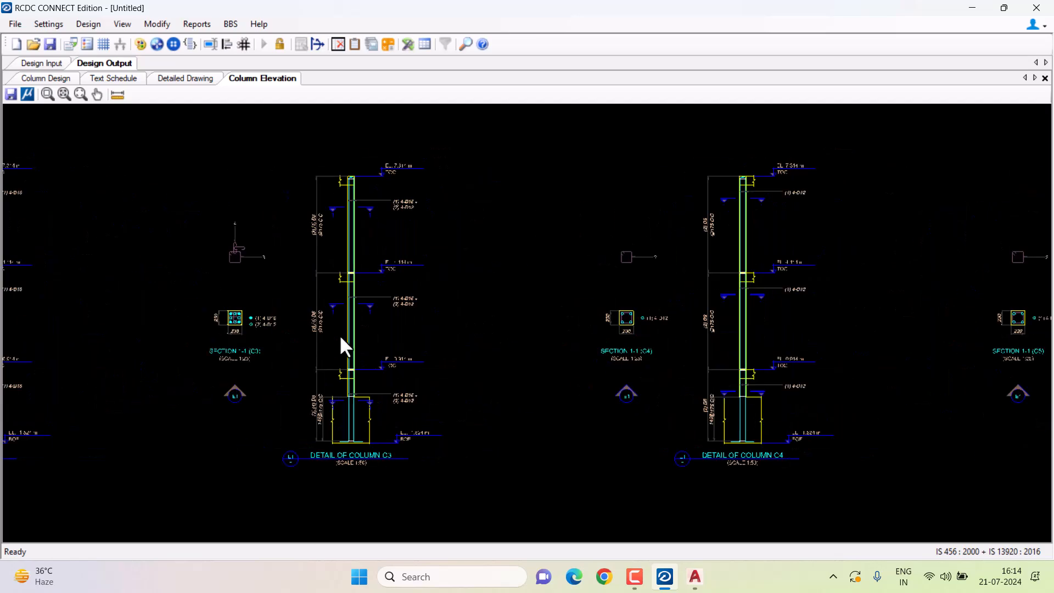
pyautogui.scroll(-3, 659, 311)
pyautogui.scroll(-4, 655, 299)
pyautogui.moveTo(309, 319); pyautogui.dragTo(565, 304, button='middle')
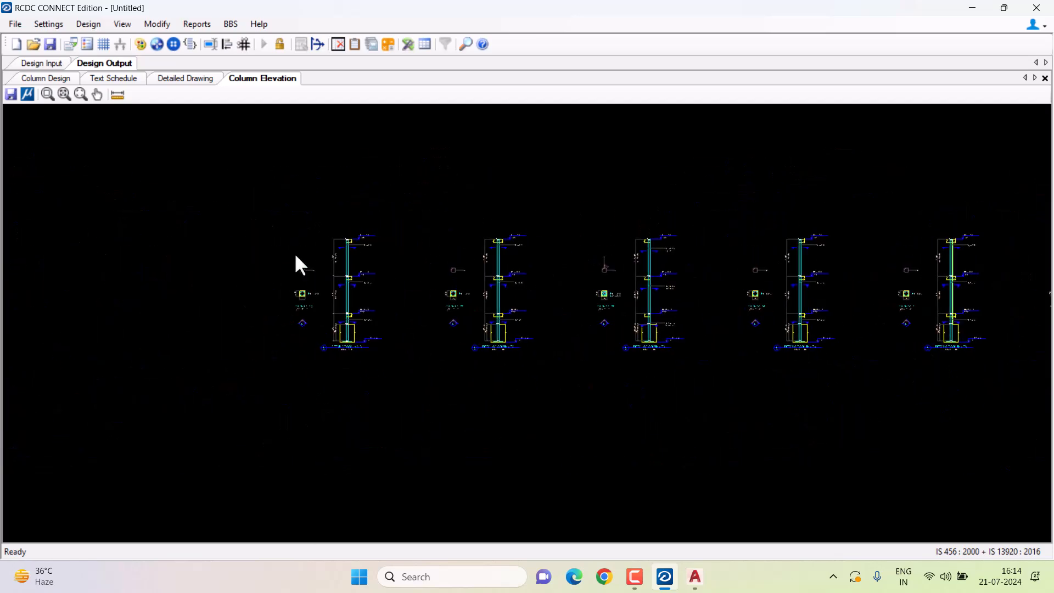
pyautogui.scroll(1, 294, 264)
# Save the column design project as COLUMN DEISGN.
pyautogui.click(50, 44)
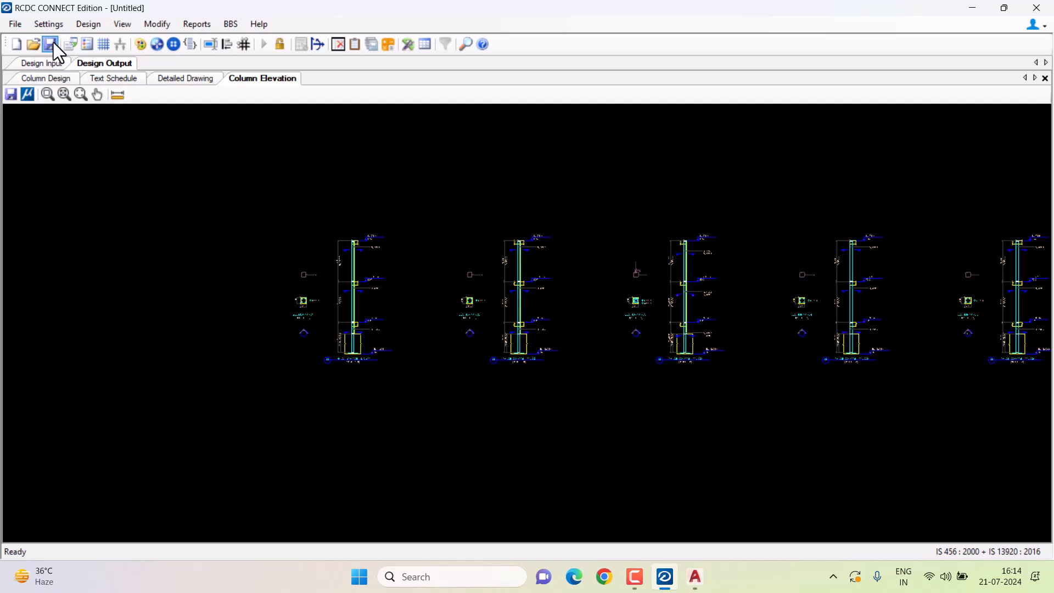
pyautogui.write('COLUMN DEISGN')
pyautogui.press('Return')
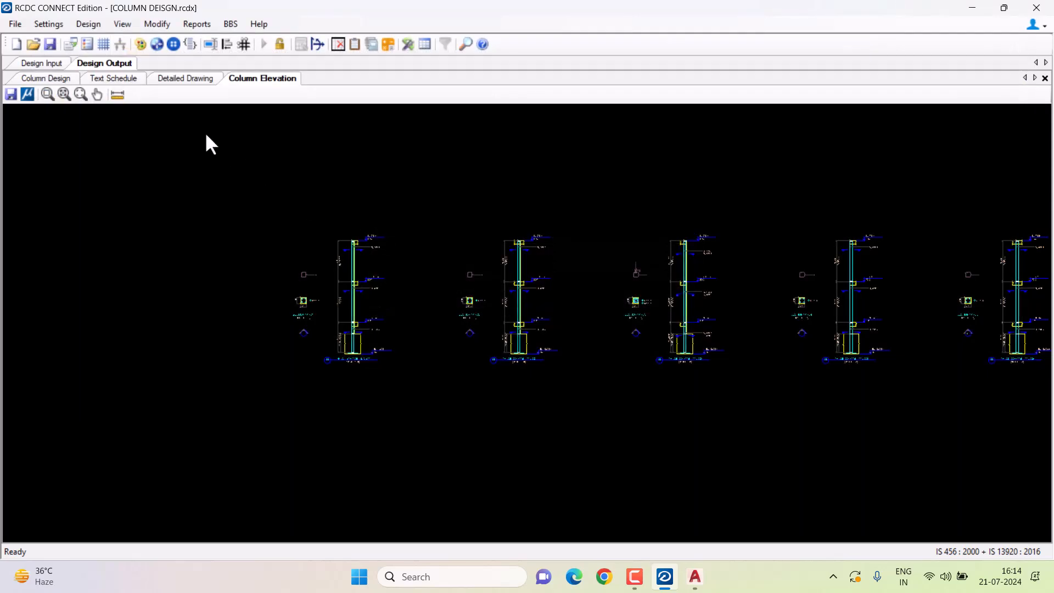
# Export the detailed drawing as a DXF file named DETAILED DRAWING in the STAAD PRO MODEL folder.
pyautogui.click(117, 78)
pyautogui.scroll(-3, 364, 292)
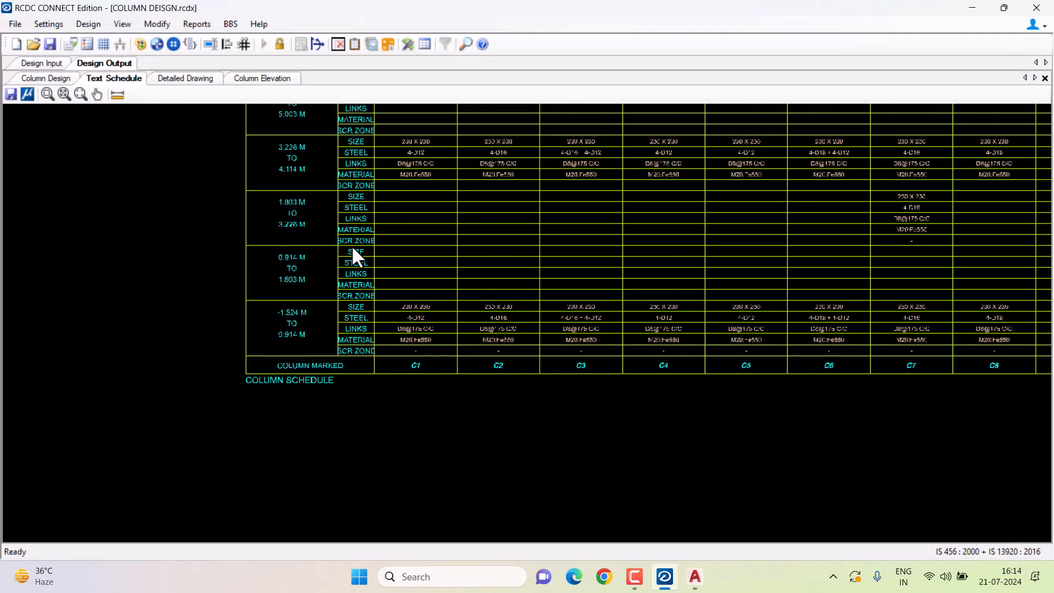
pyautogui.click(182, 79)
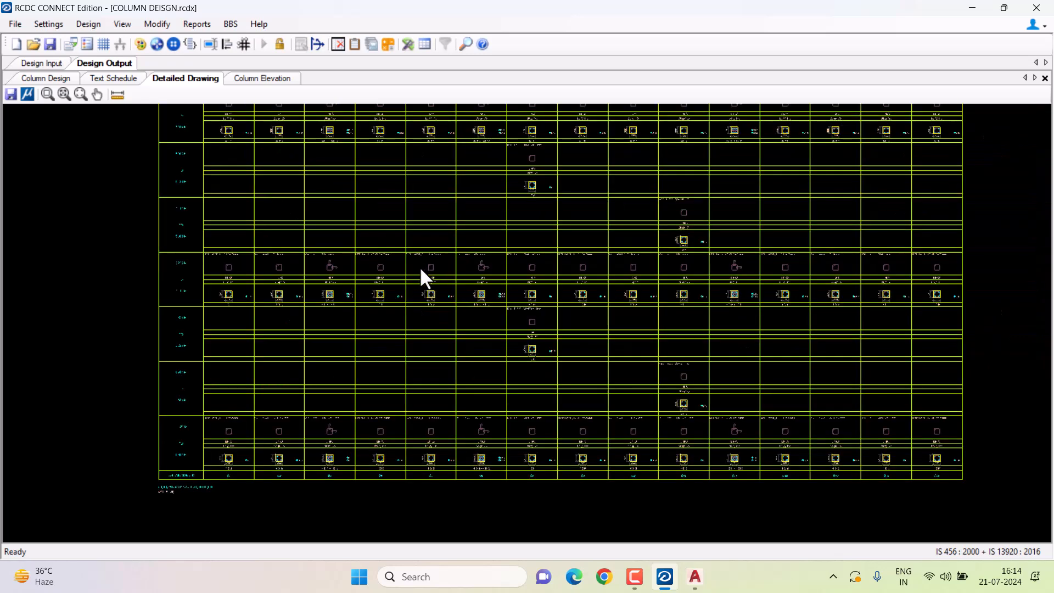
pyautogui.moveTo(425, 263); pyautogui.dragTo(425, 292, button='middle')
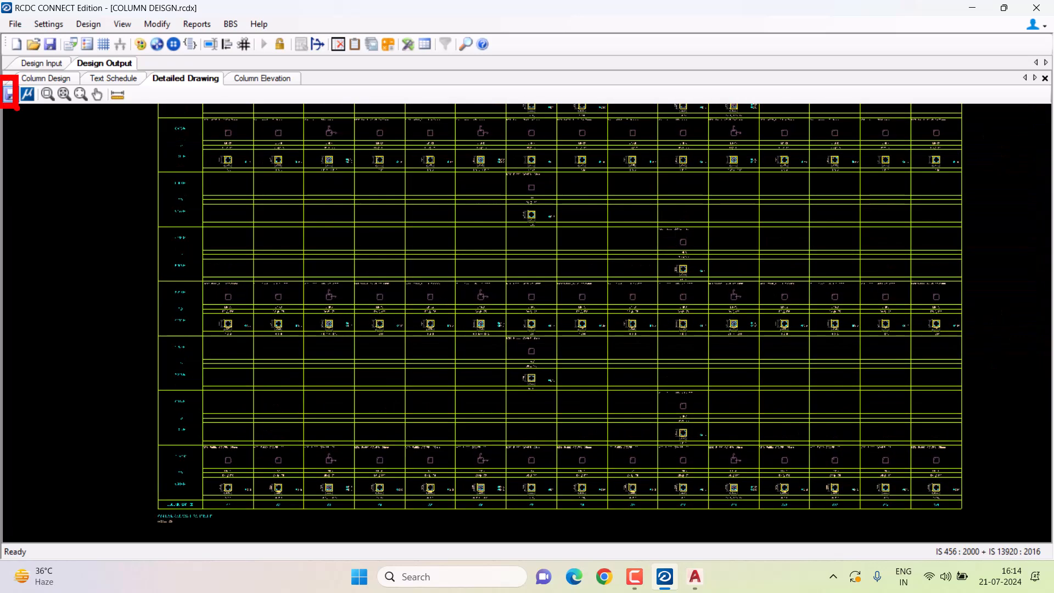
pyautogui.click(11, 95)
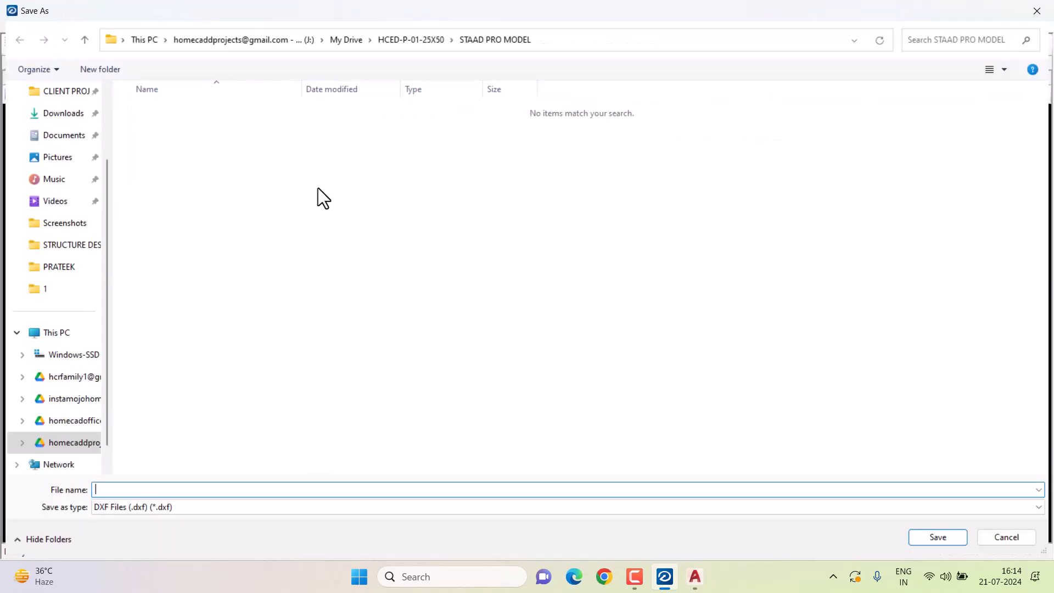
pyautogui.write('DETAILED DRAWING')
pyautogui.press('Return')
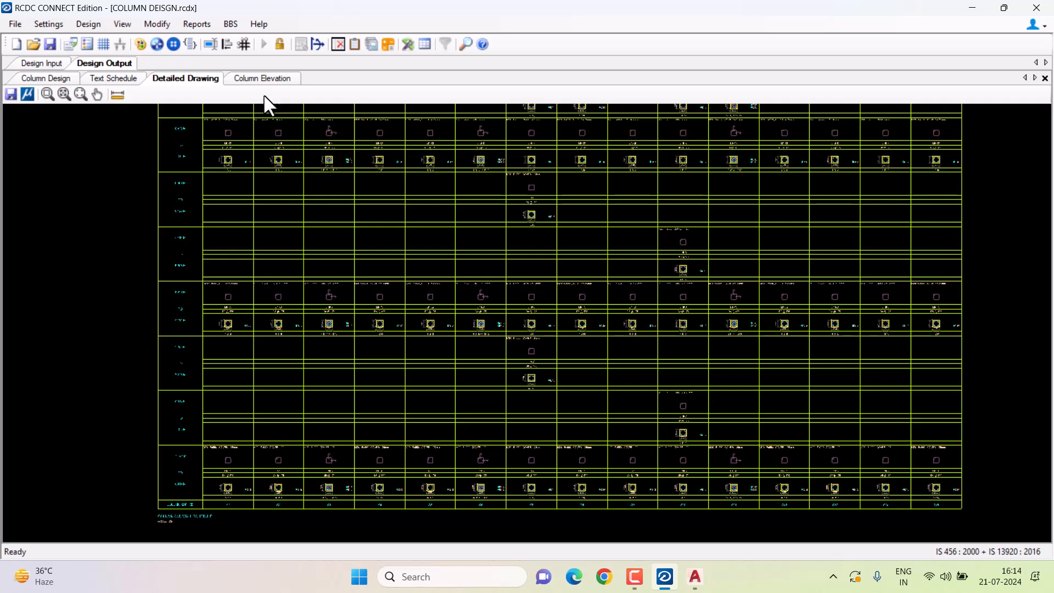
# Export the column elevation drawing as a DXF file named DETAILED ELEVATION.
pyautogui.click(266, 83)
pyautogui.click(11, 95)
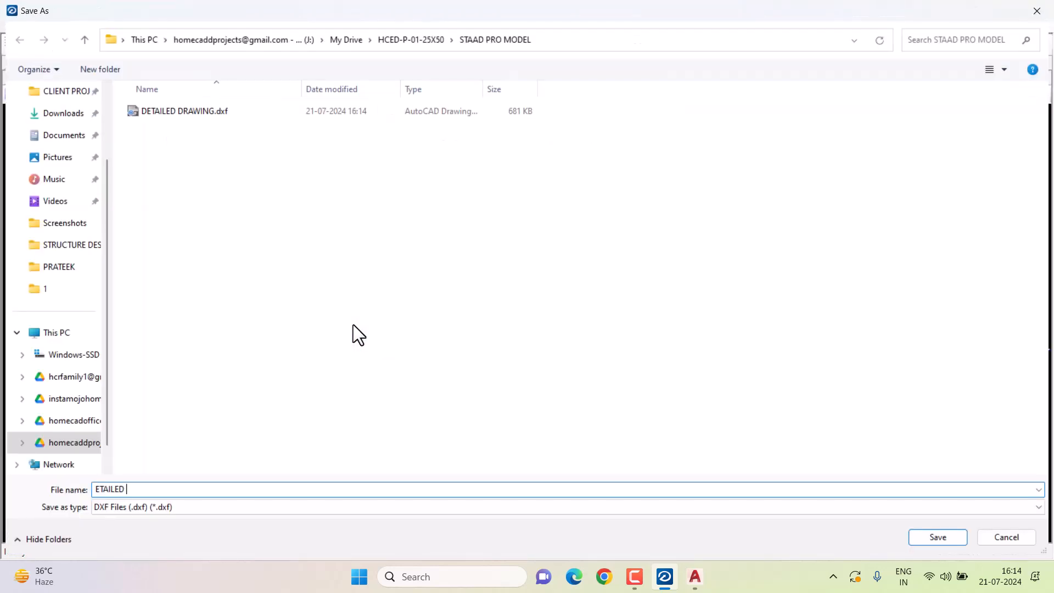
pyautogui.hotkey('ctrl', 'a')
pyautogui.press('BackSpace')
pyautogui.write('DETAILED ELEVATION')
pyautogui.press('Return')
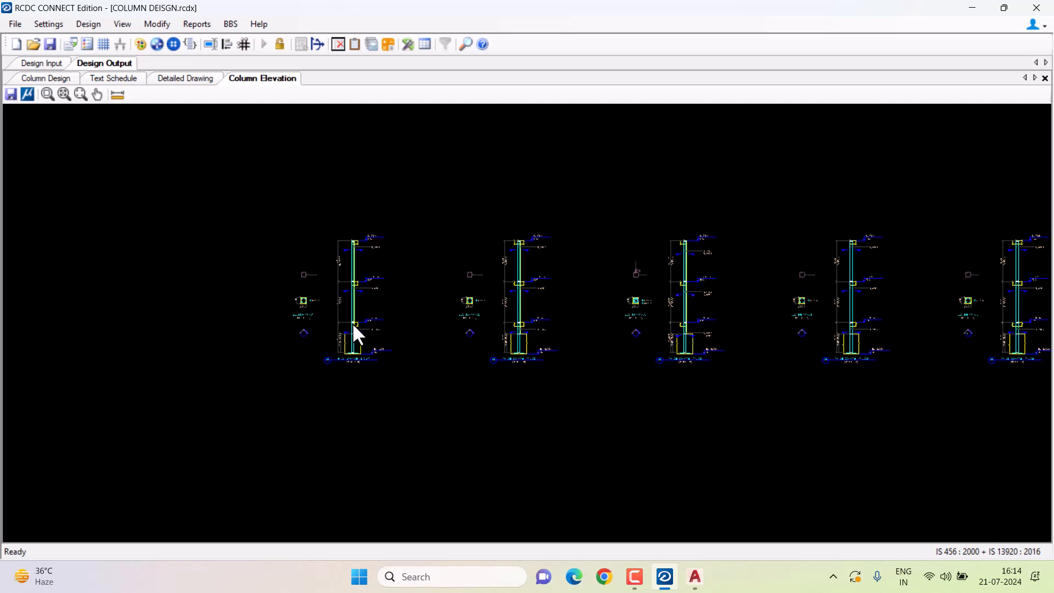
# Export the column layout from the design input as a DXF file named CENTERLINE PLAN.
pyautogui.click(57, 78)
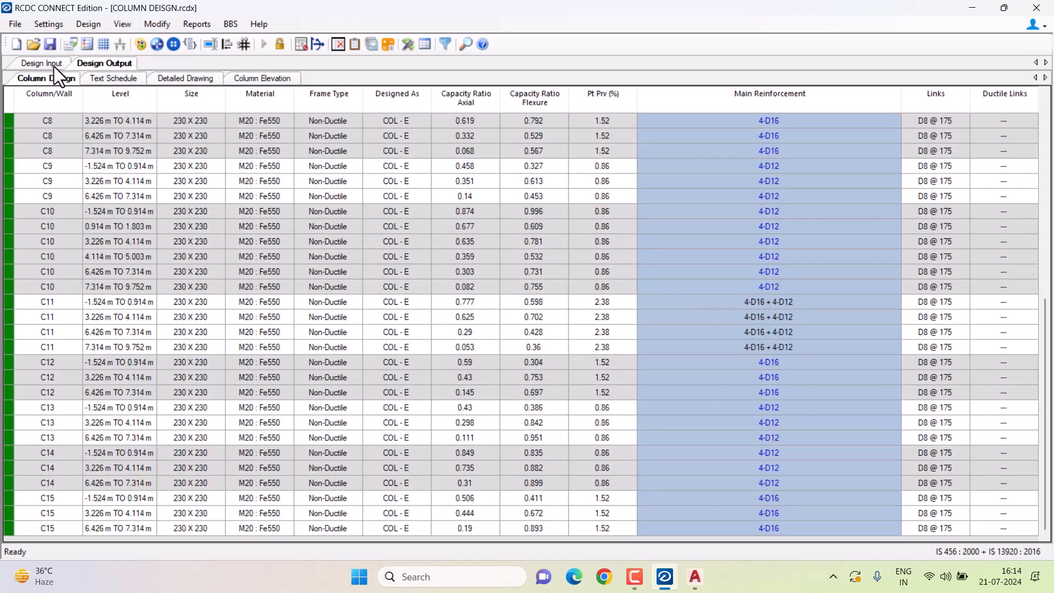
pyautogui.click(55, 66)
pyautogui.scroll(-14, 703, 275)
pyautogui.scroll(5, 722, 198)
pyautogui.click(537, 95)
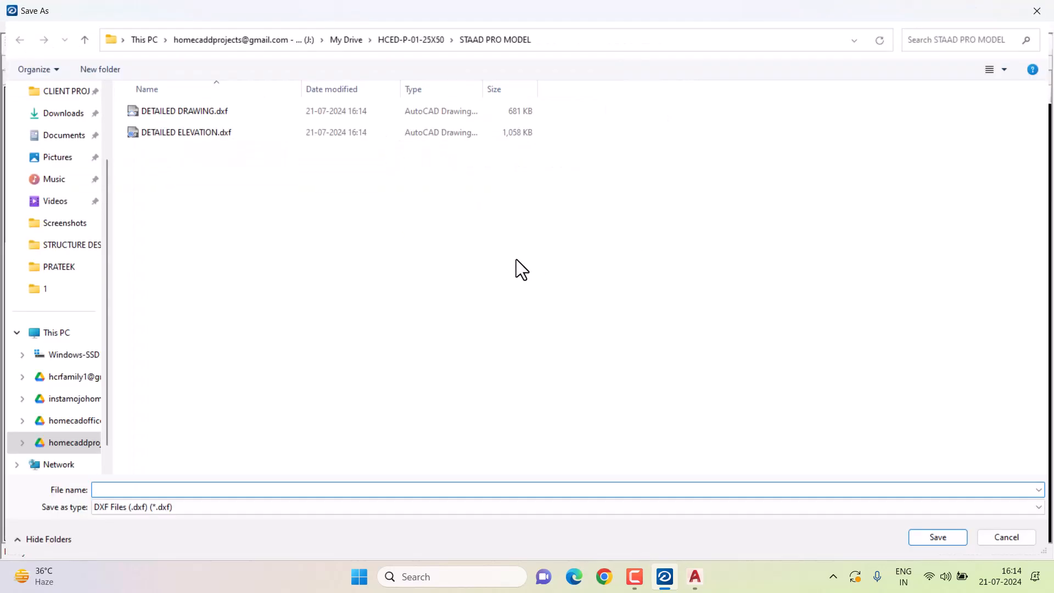
pyautogui.write('CENTERLINE PLAN')
pyautogui.press('Return')
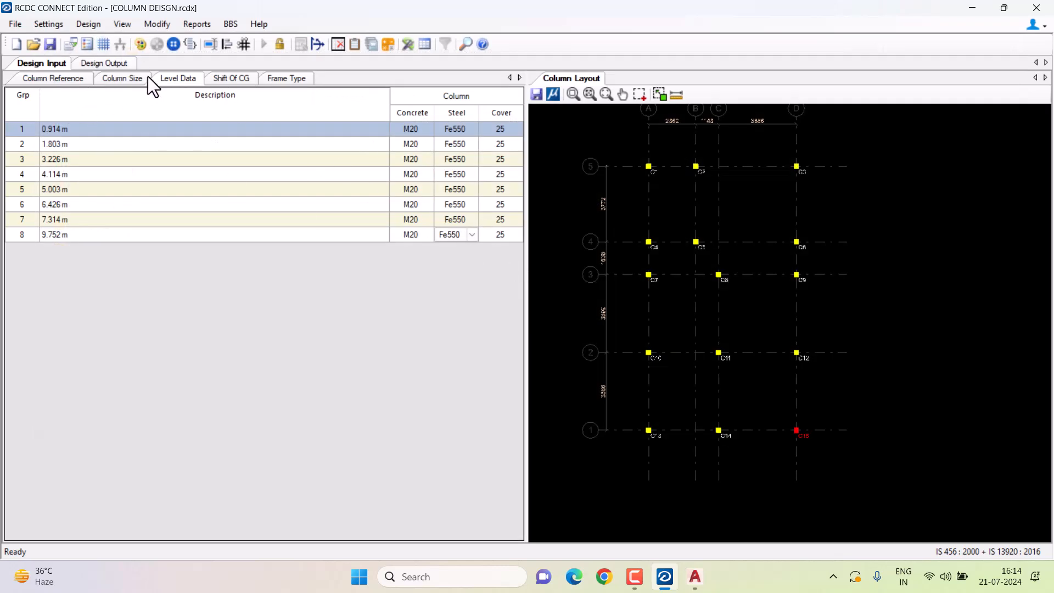
# Review the column layout, the design results, the text schedule and the whole detailed drawing once more.
pyautogui.click(107, 64)
pyautogui.click(44, 64)
pyautogui.scroll(2, 664, 181)
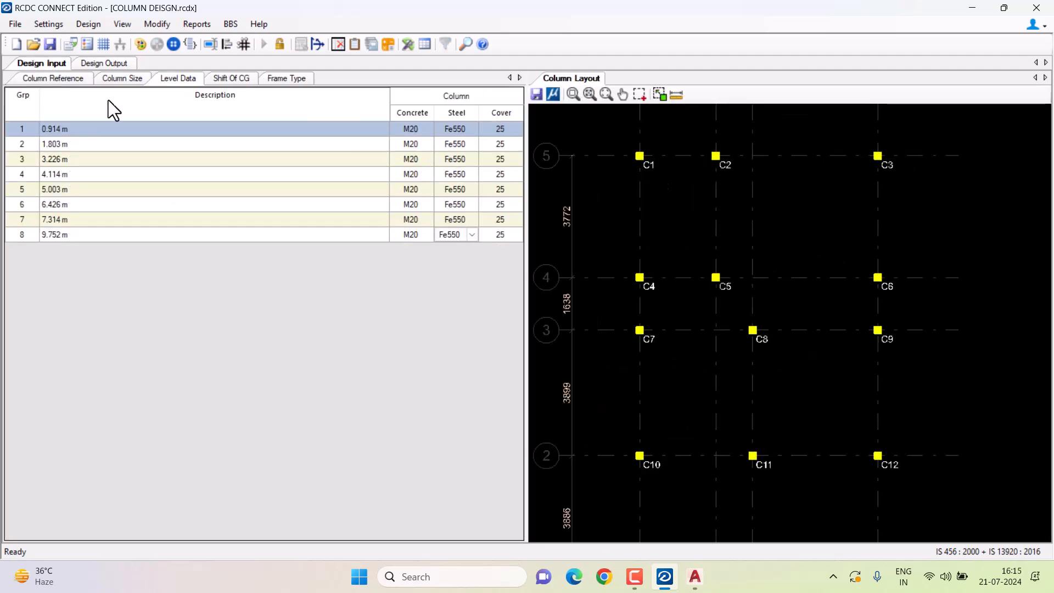
pyautogui.click(108, 64)
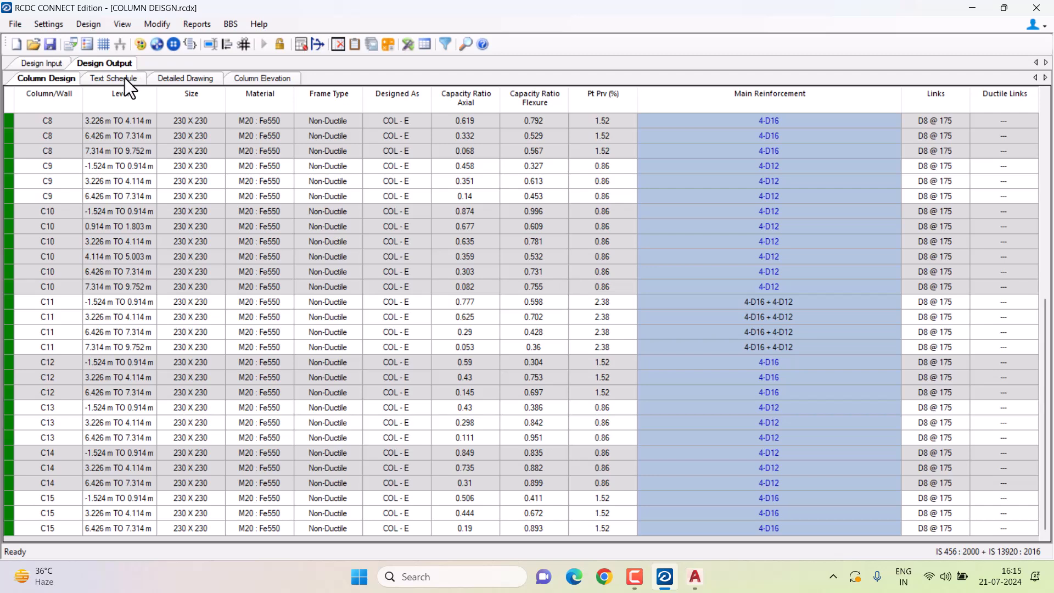
pyautogui.click(126, 79)
pyautogui.click(189, 78)
pyautogui.scroll(-4, 464, 297)
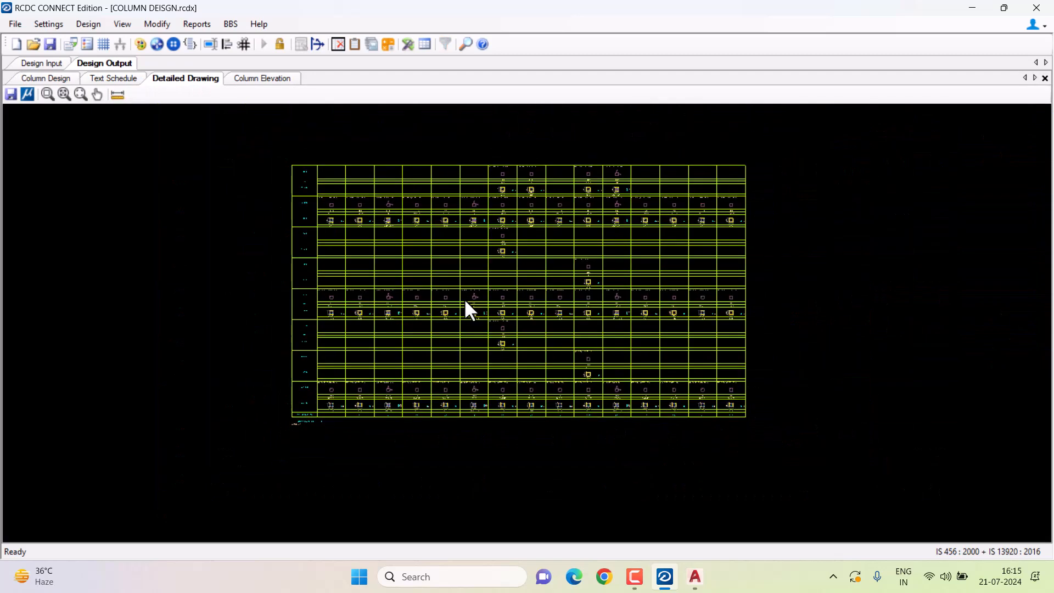
pyautogui.scroll(4, 483, 279)
# Compare column C1's bottom-of-footing elevation with the TOF level in the 25X50 PLANING drawing in AutoCAD.
pyautogui.click(268, 78)
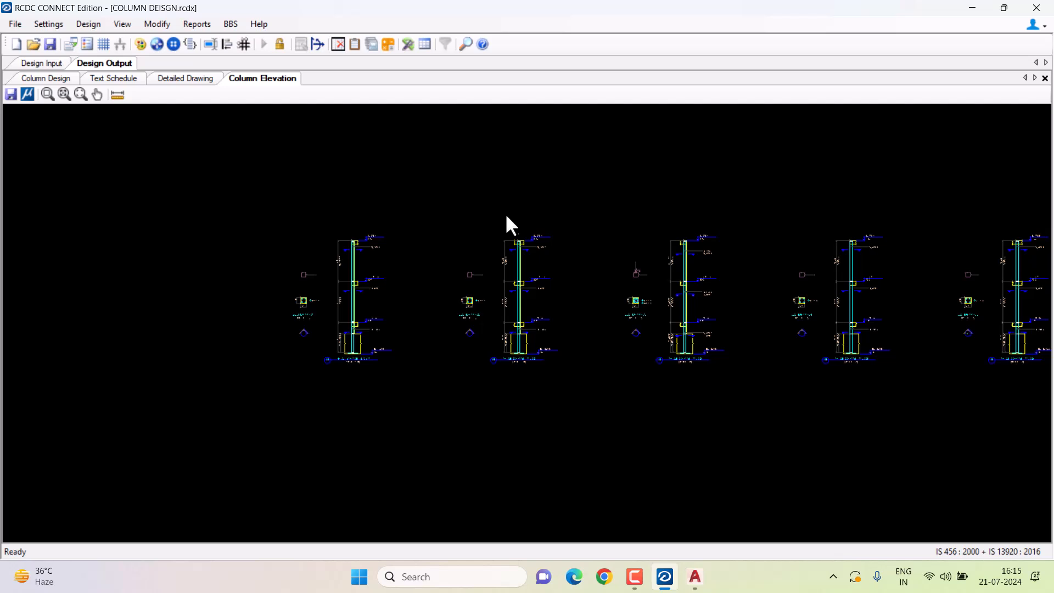
pyautogui.scroll(8, 354, 343)
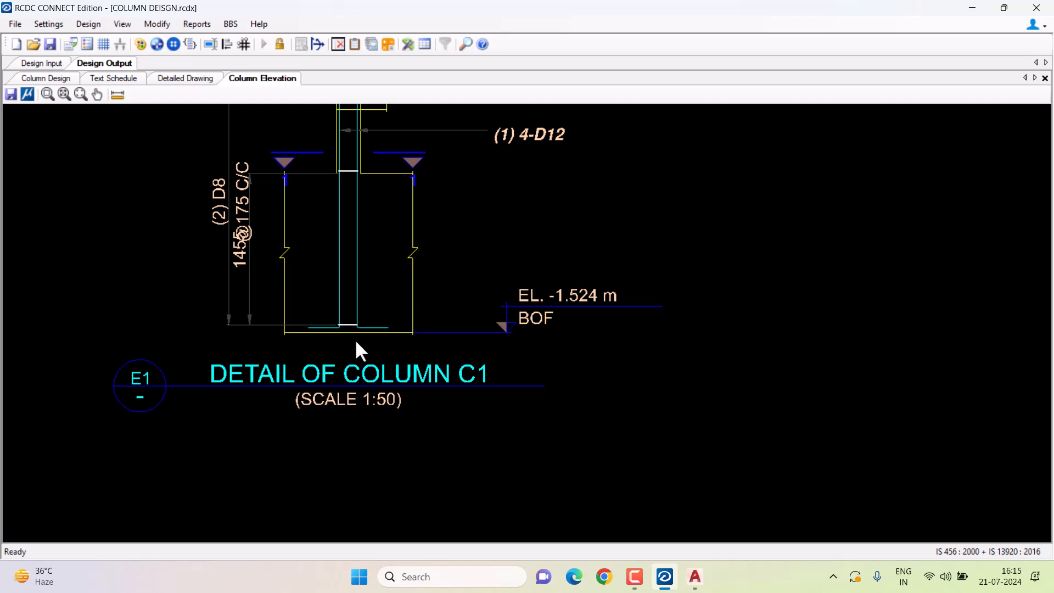
pyautogui.moveTo(416, 339); pyautogui.dragTo(434, 391, button='middle')
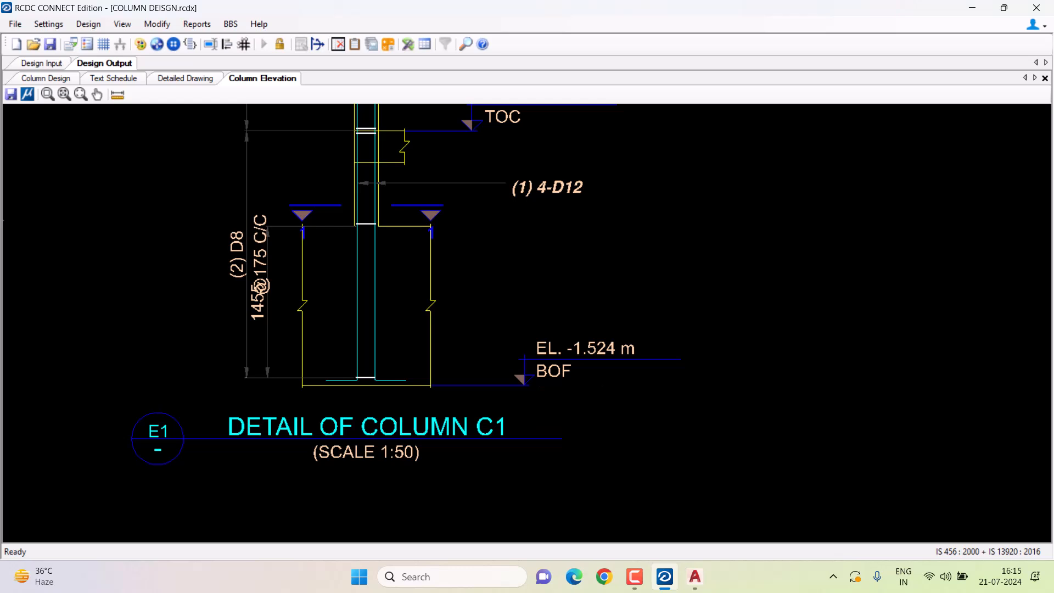
pyautogui.click(693, 580)
pyautogui.scroll(5, 501, 419)
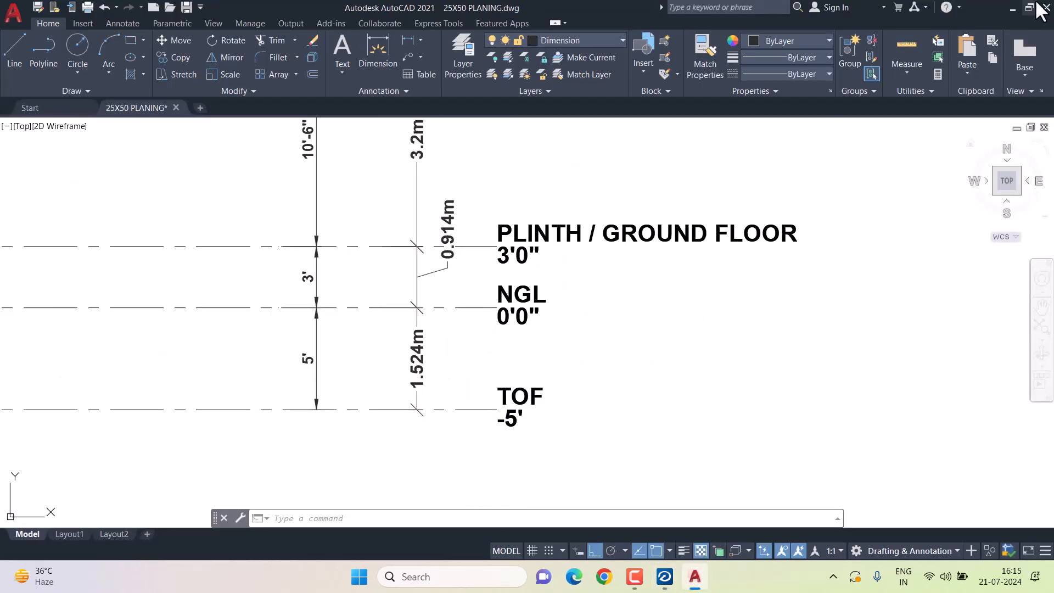
pyautogui.click(1014, 8)
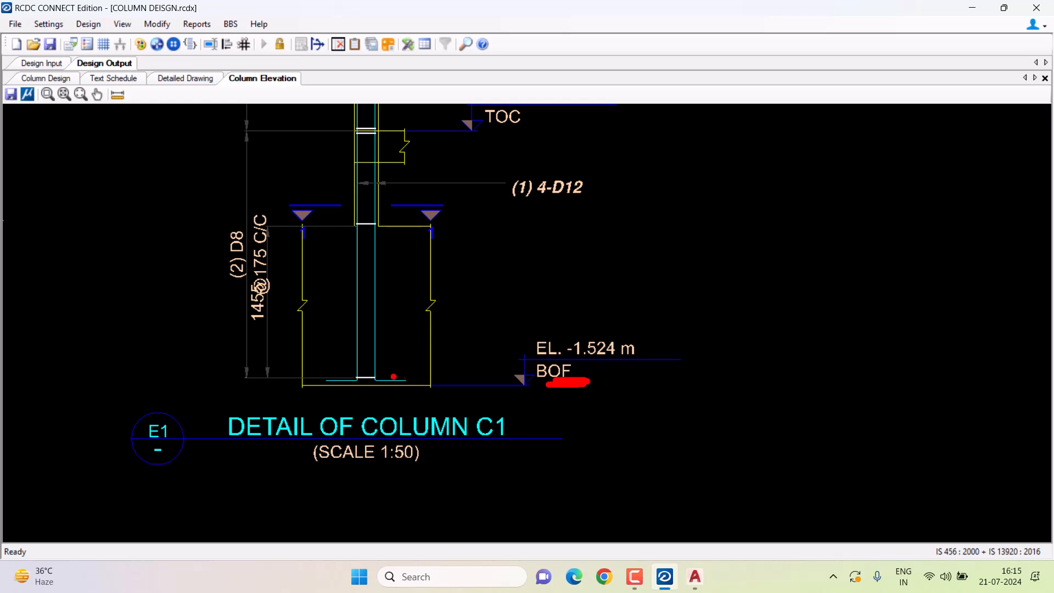
# Examine how column C1's main bars are bent at the bottom of the footing.
pyautogui.scroll(5, 354, 382)
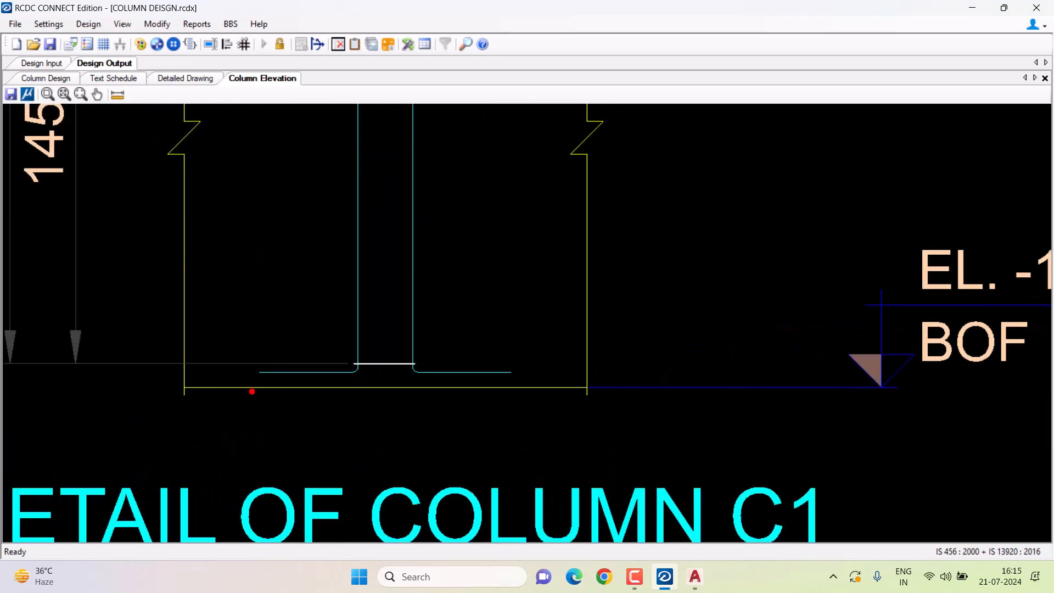
pyautogui.moveTo(183, 452); pyautogui.dragTo(380, 333)
pyautogui.scroll(-5, 351, 374)
pyautogui.scroll(-4, 351, 383)
# Follow column C1's elevation level by level up to its top and examine its reinforcement details.
pyautogui.moveTo(420, 252)
pyautogui.mouseDown(button='middle')
pyautogui.moveTo(423, 303)
pyautogui.moveTo(447, 283)
pyautogui.moveTo(451, 294)
pyautogui.moveTo(459, 362)
pyautogui.mouseUp(button='middle')
pyautogui.scroll(1, 453, 302)
pyautogui.scroll(3, 462, 308)
pyautogui.scroll(-4, 462, 308)
pyautogui.moveTo(465, 233); pyautogui.dragTo(463, 439, button='middle')
pyautogui.scroll(1, 457, 256)
pyautogui.scroll(-1, 437, 239)
pyautogui.moveTo(377, 295); pyautogui.dragTo(378, 231, button='middle')
pyautogui.scroll(1, 362, 361)
pyautogui.scroll(5, 362, 308)
pyautogui.scroll(-5, 363, 263)
pyautogui.scroll(-2, 364, 263)
# Examine the elevations and sections of columns C2 through C7 one after another.
pyautogui.moveTo(678, 266)
pyautogui.mouseDown(button='middle')
pyautogui.moveTo(190, 262)
pyautogui.moveTo(399, 270)
pyautogui.mouseUp(button='middle')
pyautogui.scroll(-4, 499, 294)
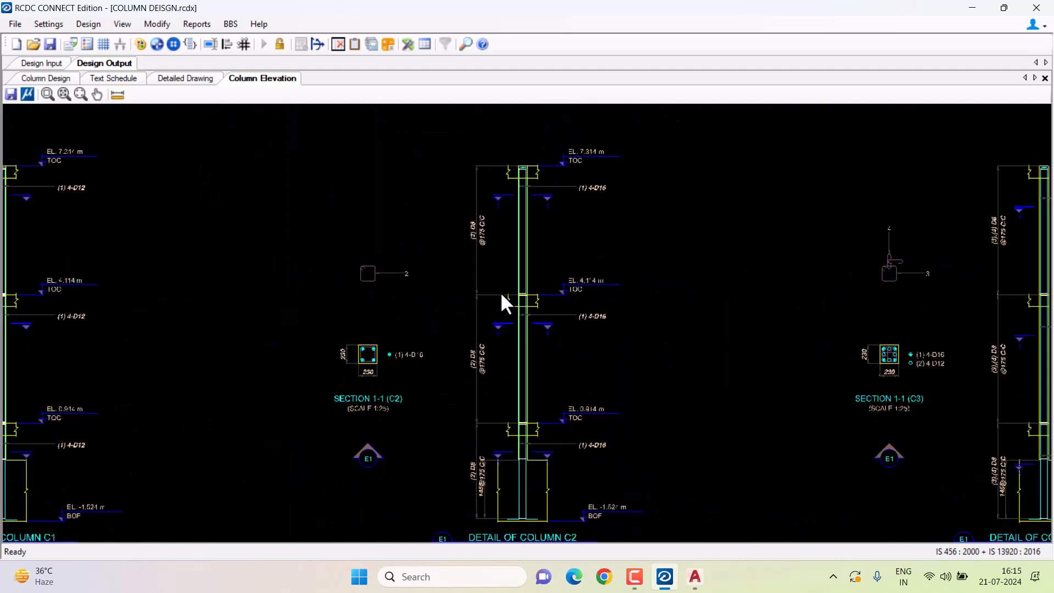
pyautogui.scroll(-1, 488, 322)
pyautogui.scroll(-1, 488, 323)
pyautogui.moveTo(835, 336); pyautogui.dragTo(559, 324, button='middle')
pyautogui.scroll(4, 560, 324)
pyautogui.scroll(1, 734, 324)
pyautogui.moveTo(736, 324); pyautogui.dragTo(128, 323, button='middle')
pyautogui.moveTo(676, 323); pyautogui.dragTo(0, 324, button='middle')
pyautogui.moveTo(725, 336); pyautogui.dragTo(196, 346, button='middle')
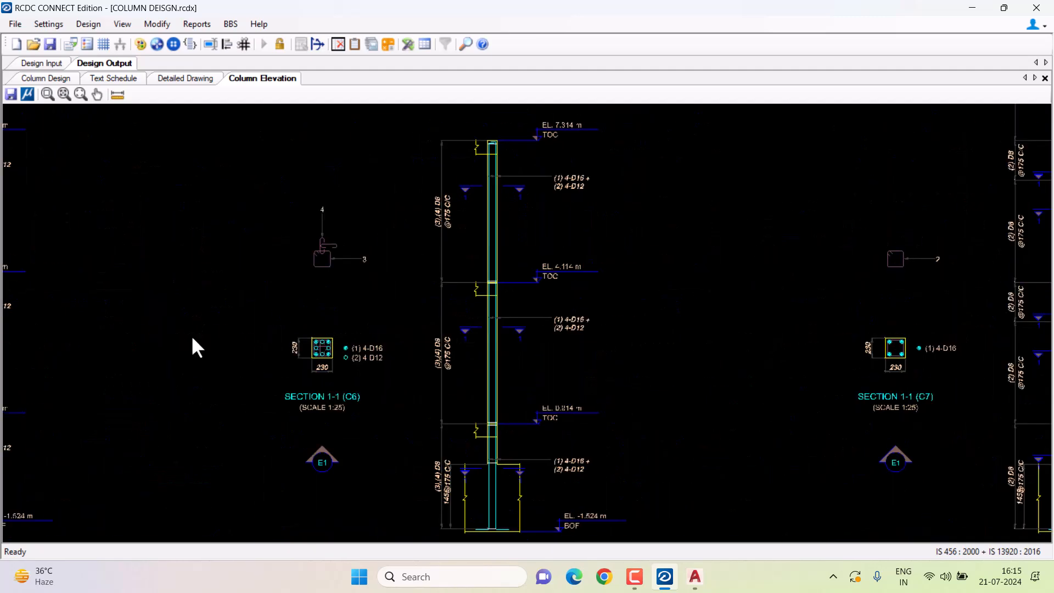
pyautogui.scroll(-1, 308, 329)
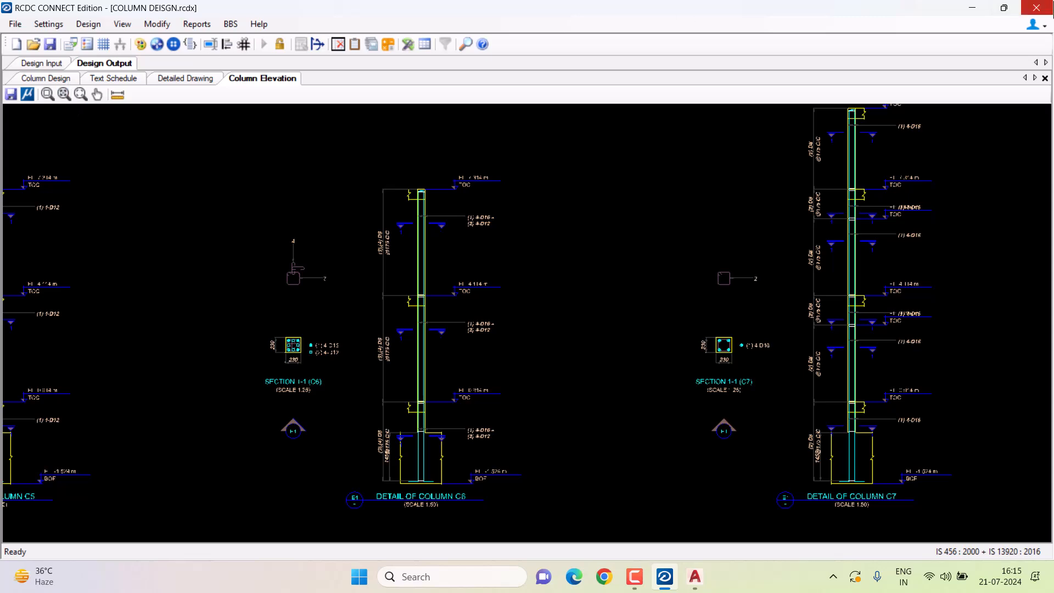
# Close RCDC and switch to AutoCAD's start page.
pyautogui.click(1046, 6)
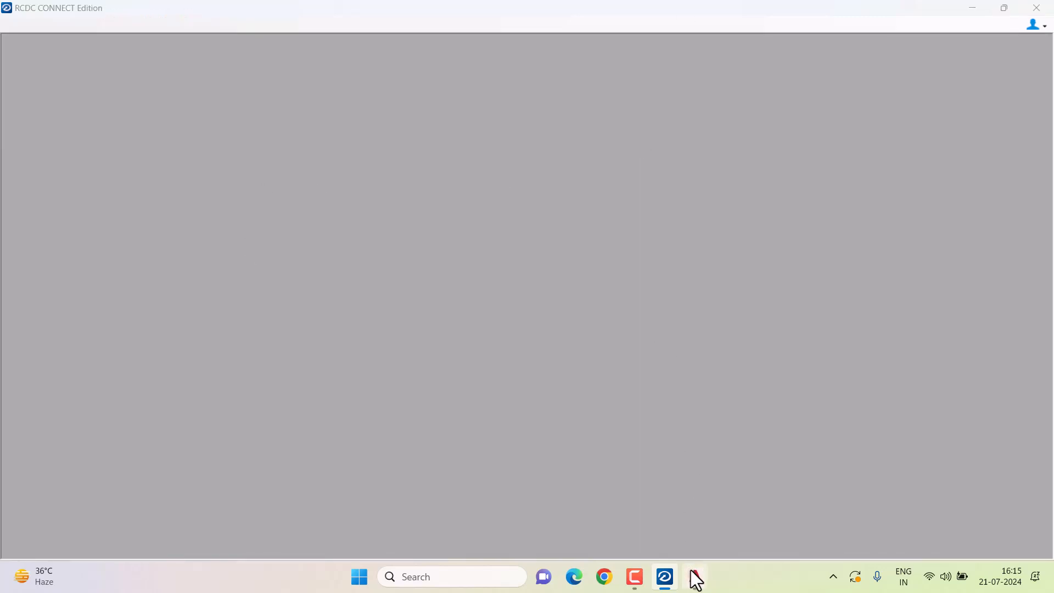
pyautogui.click(692, 572)
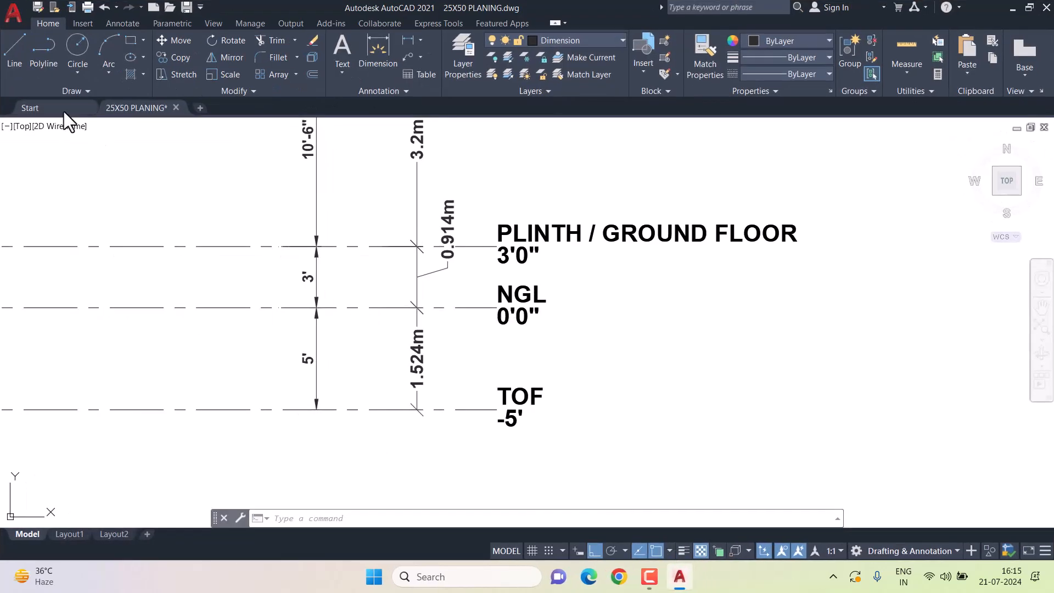
pyautogui.click(64, 111)
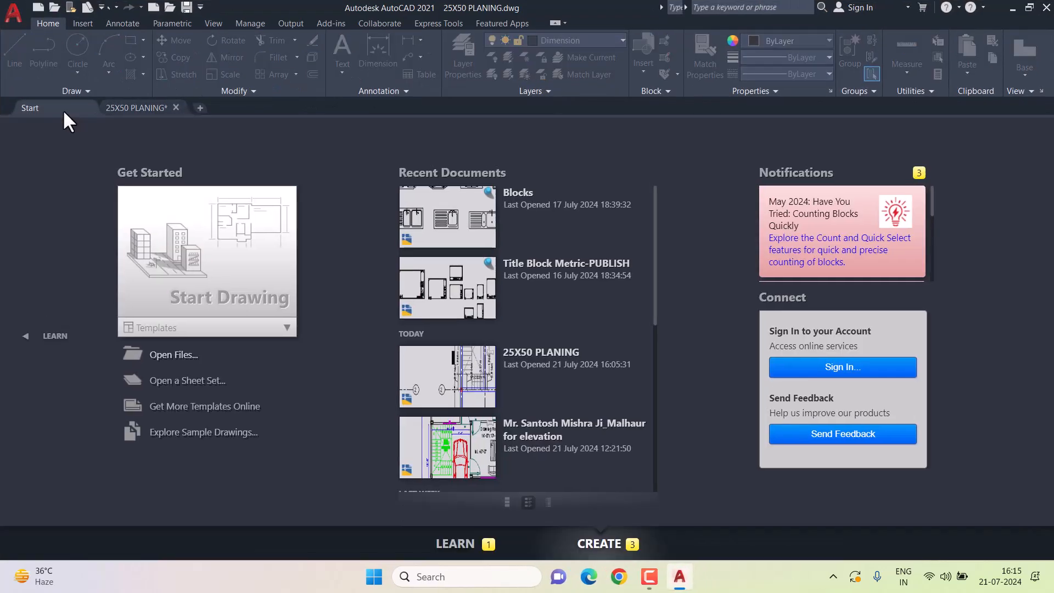
# Start opening a drawing file from the COLUMN DESIGN AND DETAILING folder with the file type set to DXF (*.dxf).
pyautogui.click(173, 356)
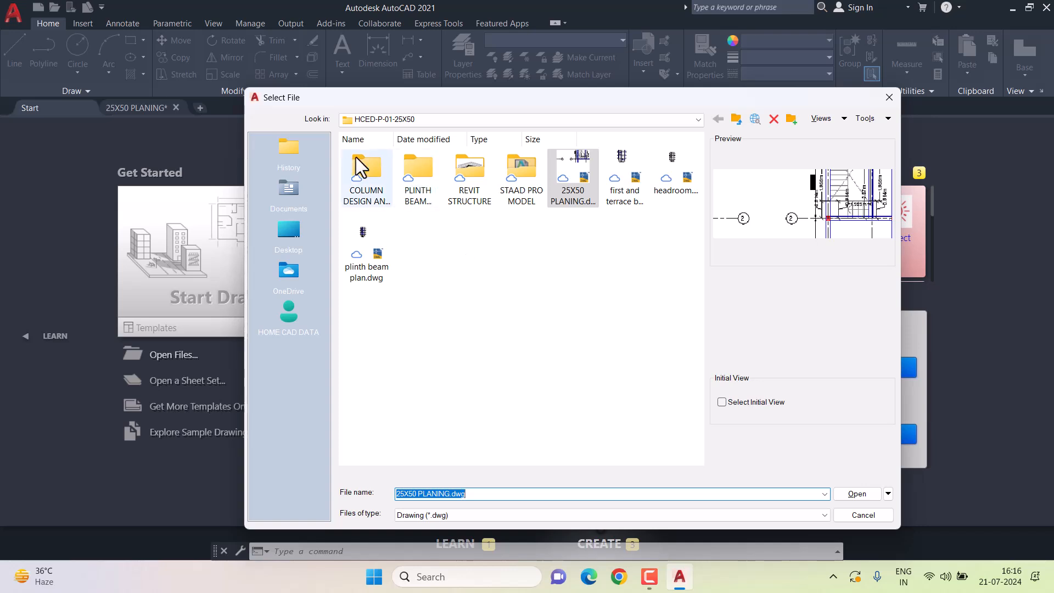
pyautogui.click(369, 189)
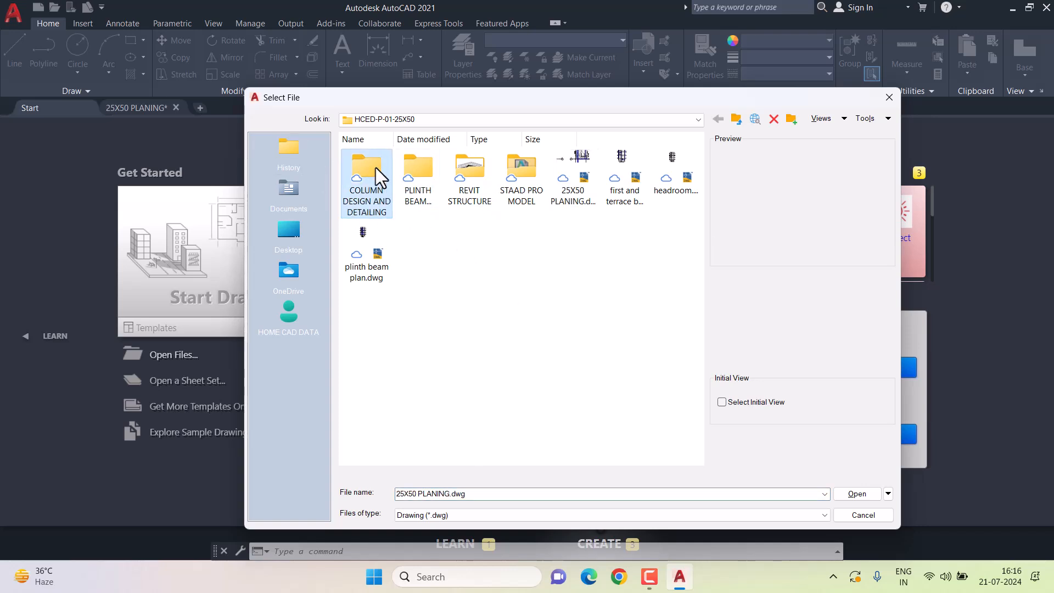
pyautogui.doubleClick(382, 174)
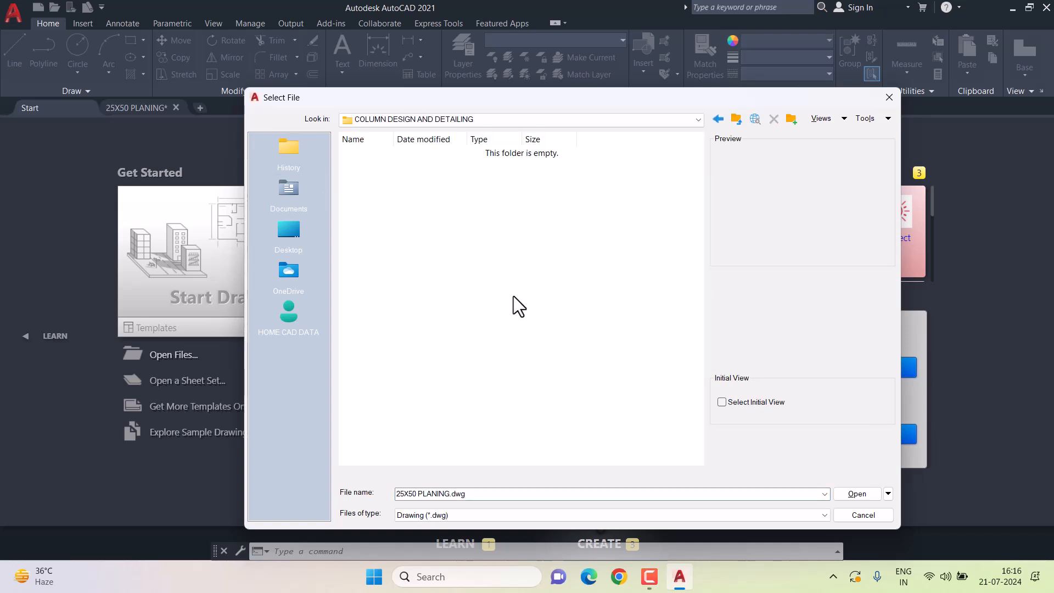
pyautogui.moveTo(530, 250); pyautogui.dragTo(517, 341)
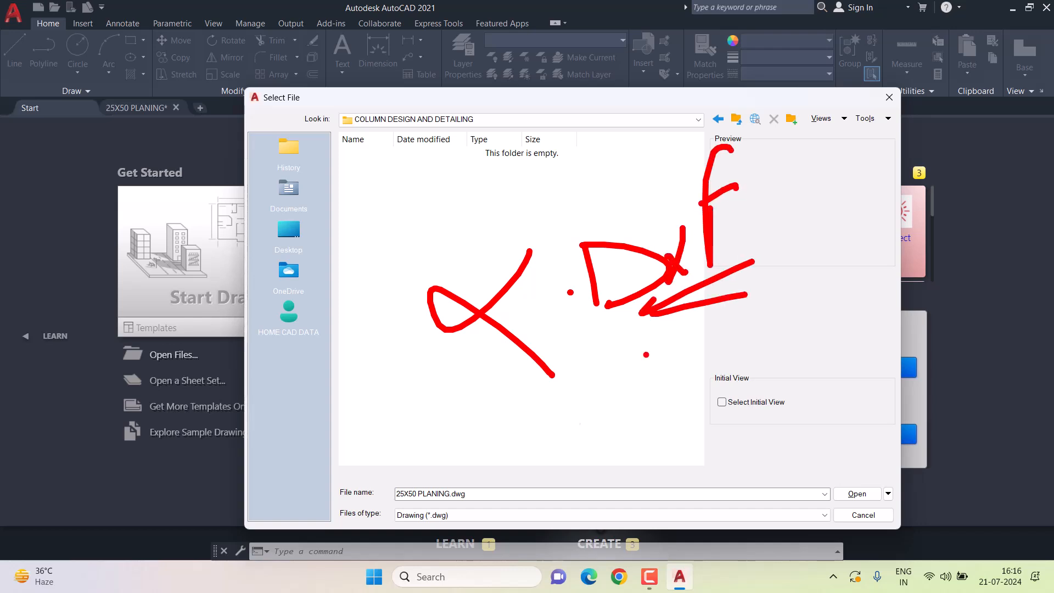
pyautogui.moveTo(453, 516); pyautogui.dragTo(484, 503)
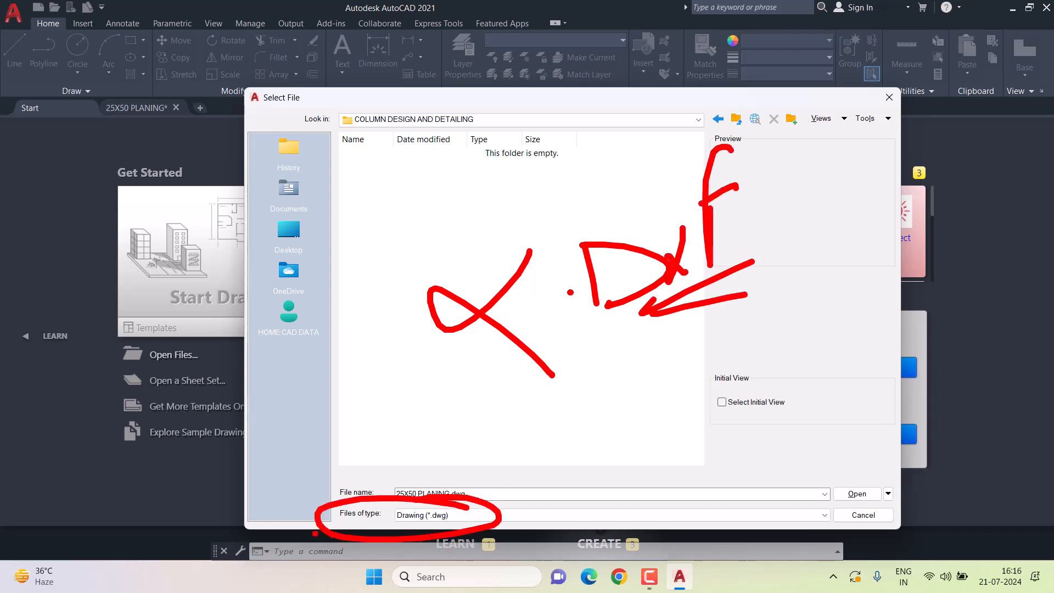
pyautogui.click(439, 513)
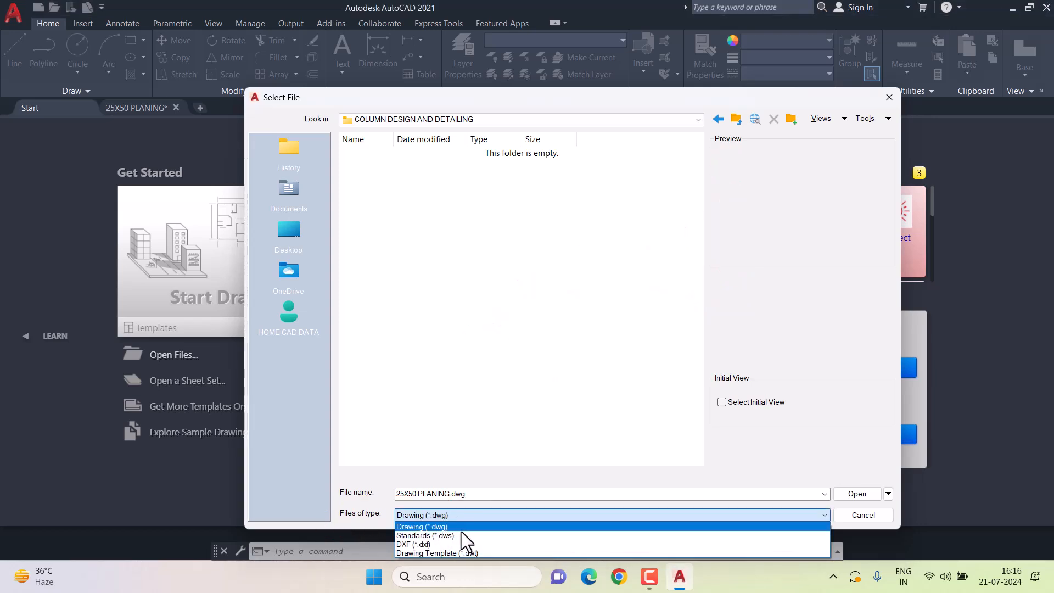
pyautogui.click(448, 546)
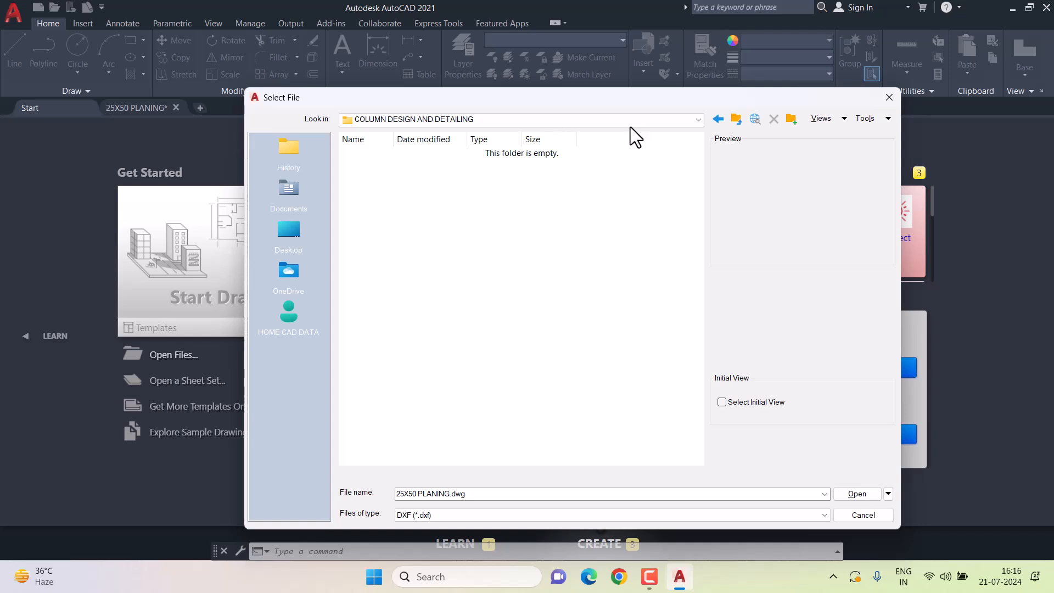
# Transfer CENTERLINE PLAN.dxf, DETAILED DRAWING.dxf and DETAILED ELEVATION.dxf from the STAAD PRO MODEL folder into COLUMN DESIGN AND DETAILING.
pyautogui.click(736, 119)
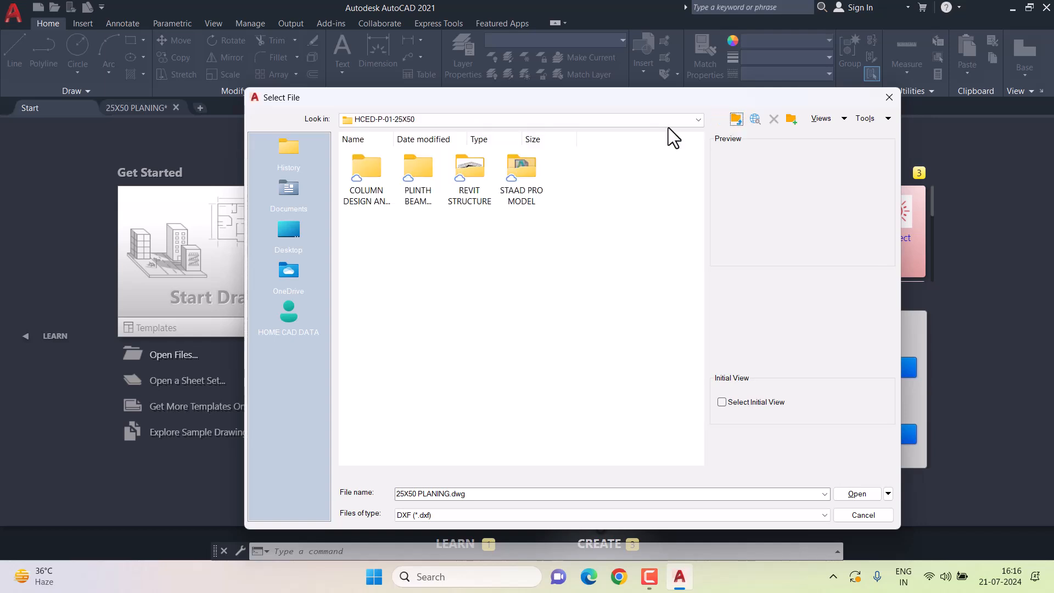
pyautogui.doubleClick(381, 183)
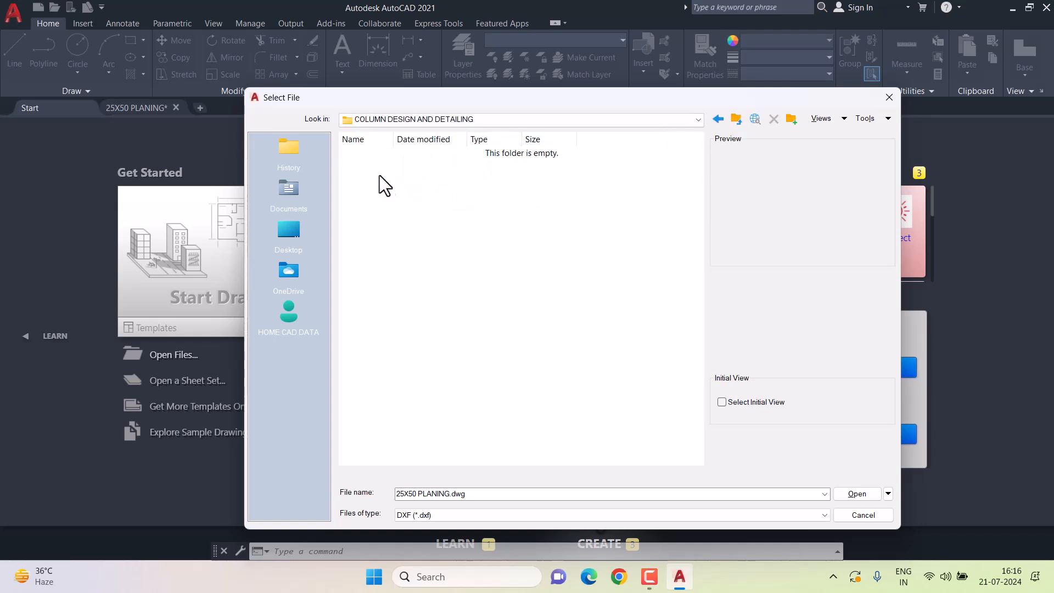
pyautogui.click(736, 119)
pyautogui.doubleClick(524, 174)
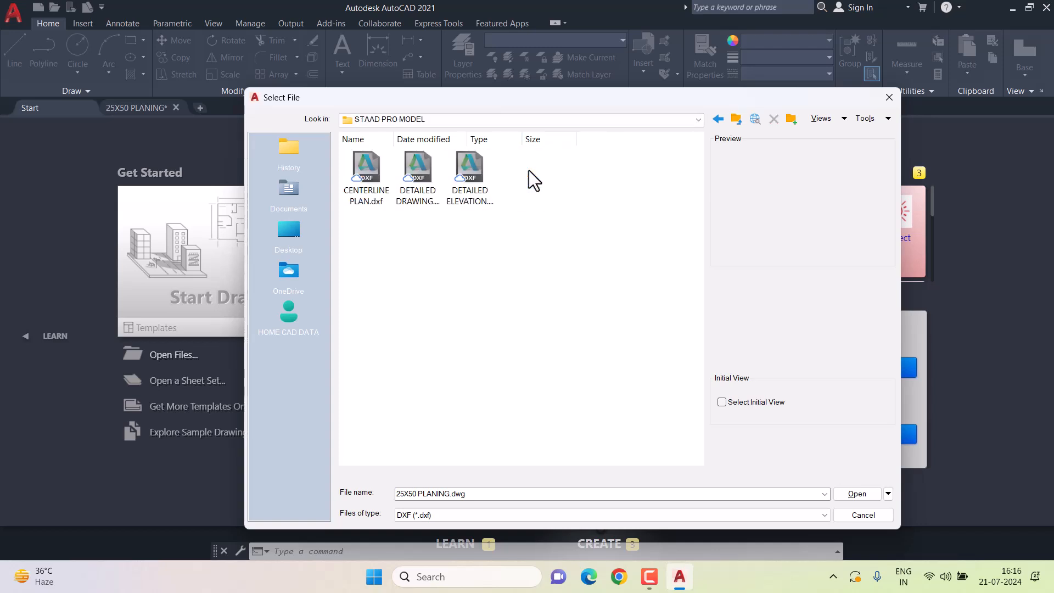
pyautogui.moveTo(600, 265); pyautogui.dragTo(384, 157)
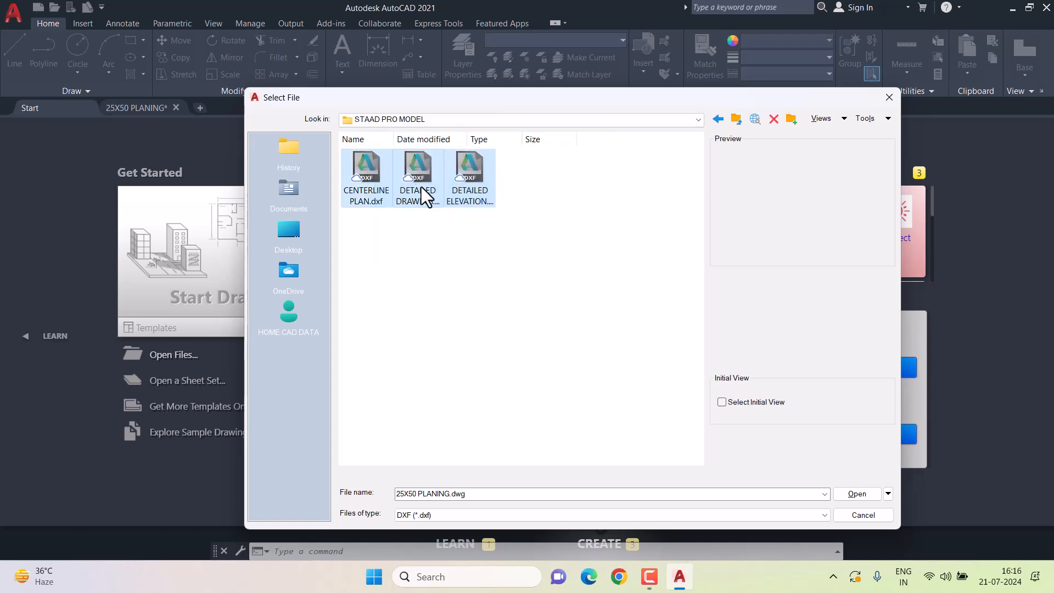
pyautogui.click(735, 121)
pyautogui.doubleClick(367, 175)
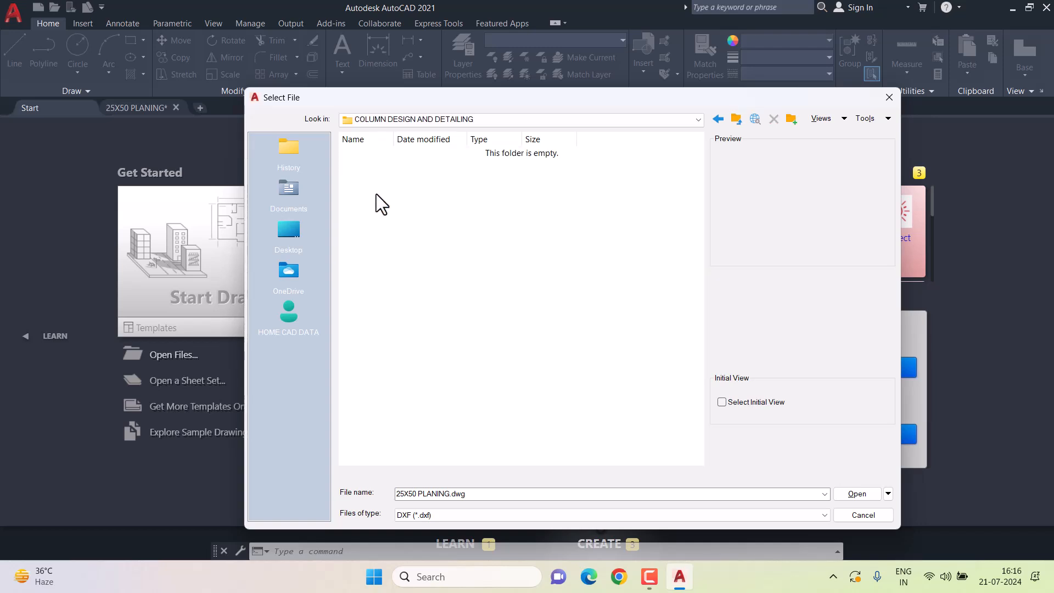
pyautogui.hotkey('ctrl', 'v')
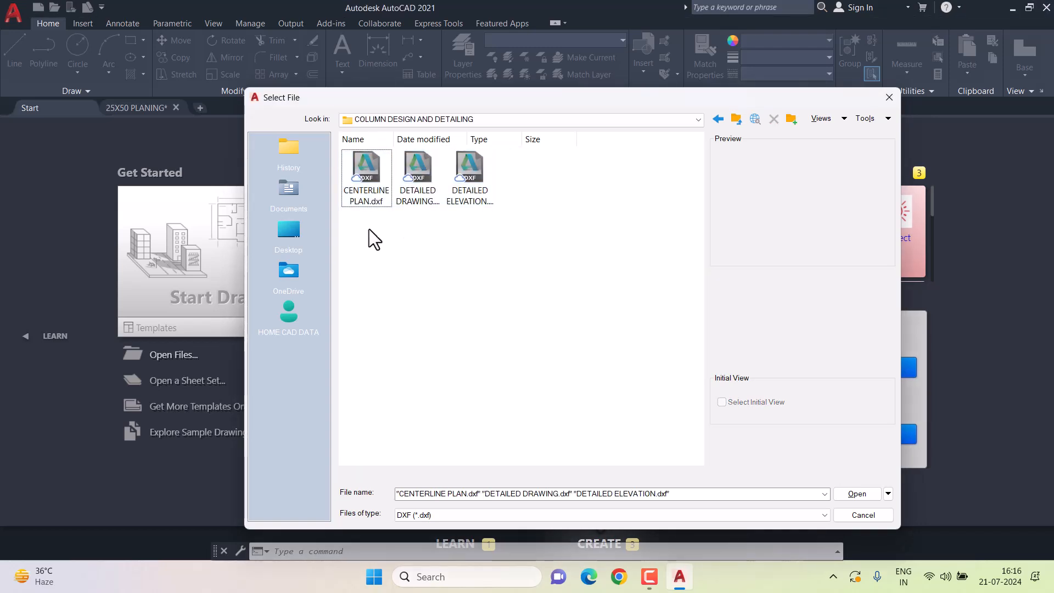
# Open CENTERLINE PLAN.dxf, DETAILED DRAWING.dxf and DETAILED ELEVATION.dxf together.
pyautogui.moveTo(576, 286); pyautogui.dragTo(364, 163)
pyautogui.click(854, 494)
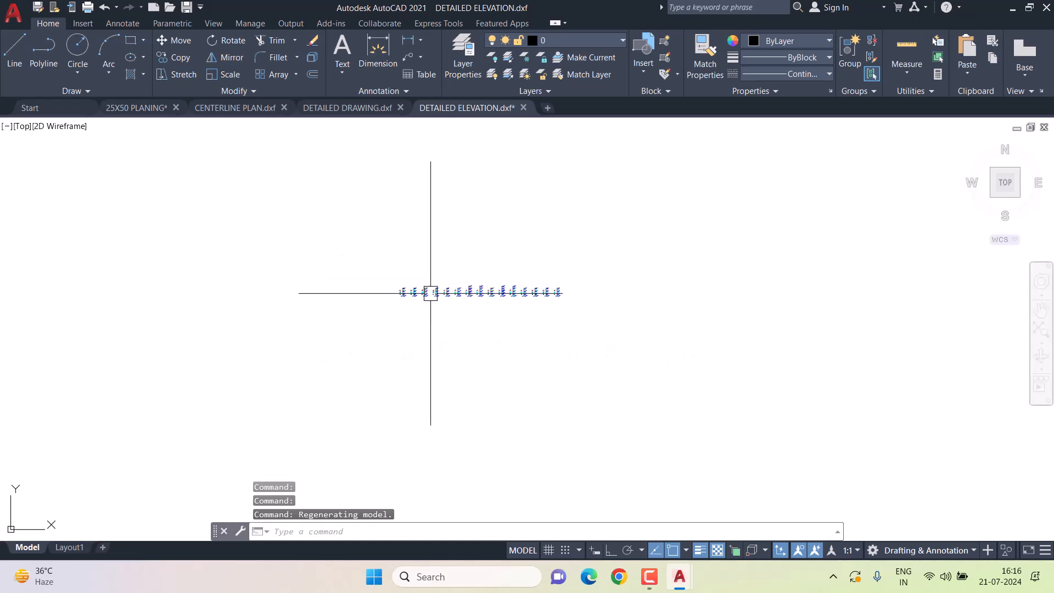
pyautogui.scroll(5, 439, 294)
# Look through the opened detailed drawing, detailed elevation and centerline plan in turn.
pyautogui.click(332, 109)
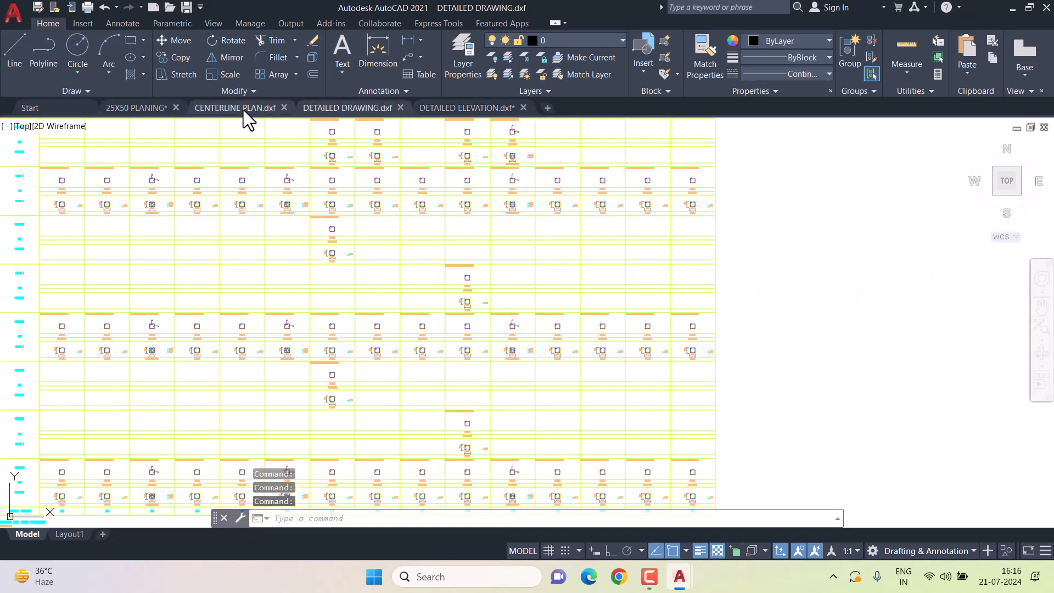
pyautogui.click(241, 110)
pyautogui.click(316, 110)
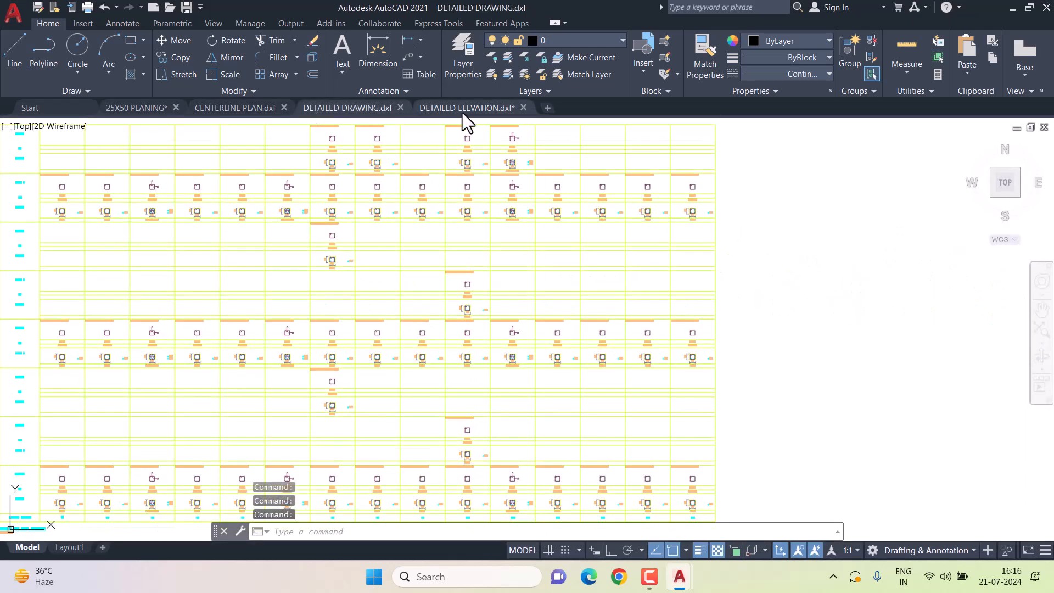
pyautogui.click(462, 109)
pyautogui.scroll(5, 168, 326)
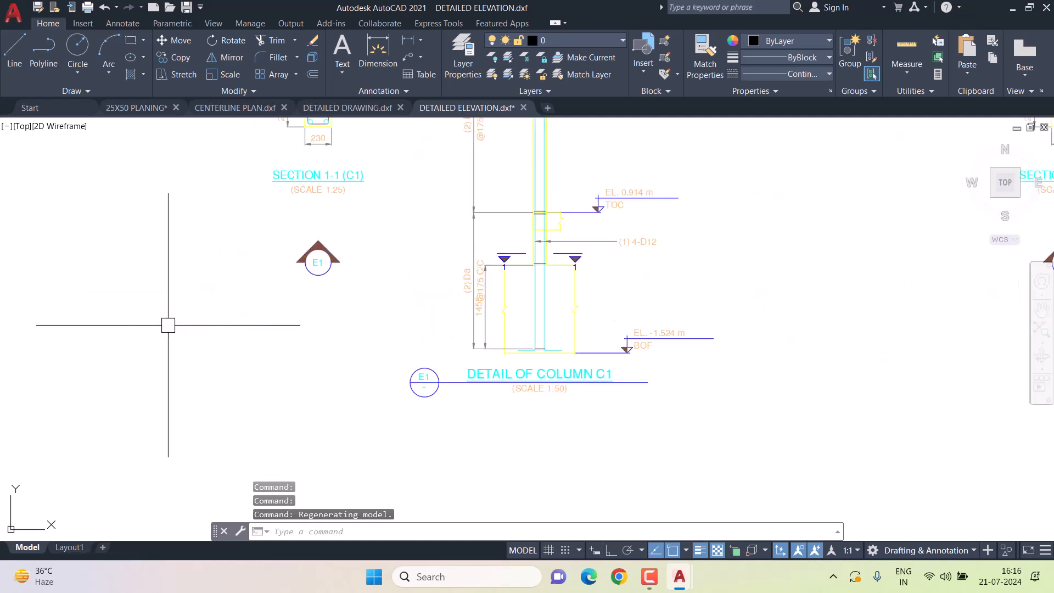
pyautogui.scroll(-6, 168, 325)
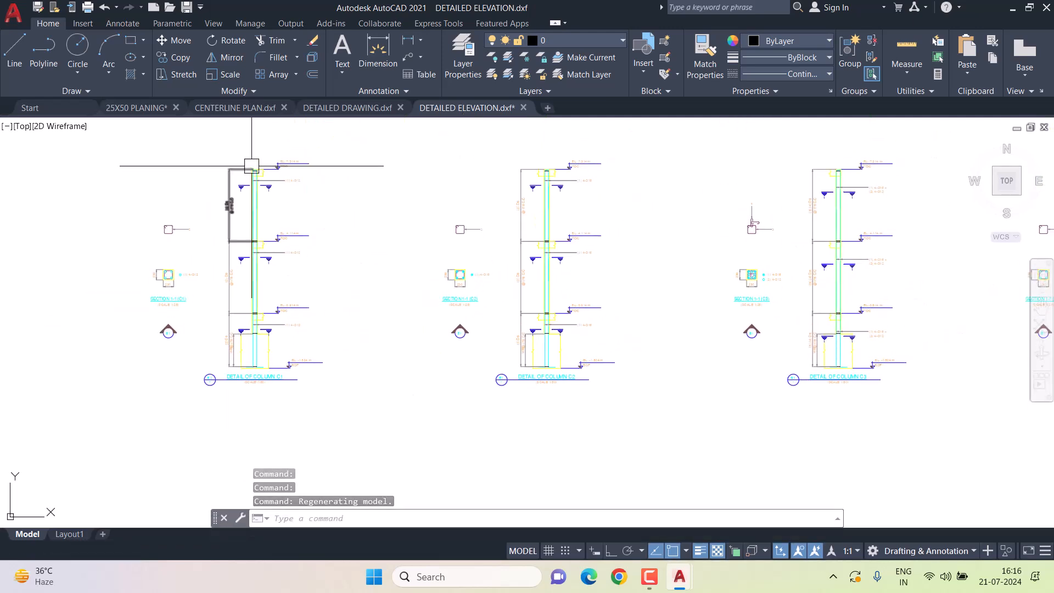
pyautogui.click(235, 109)
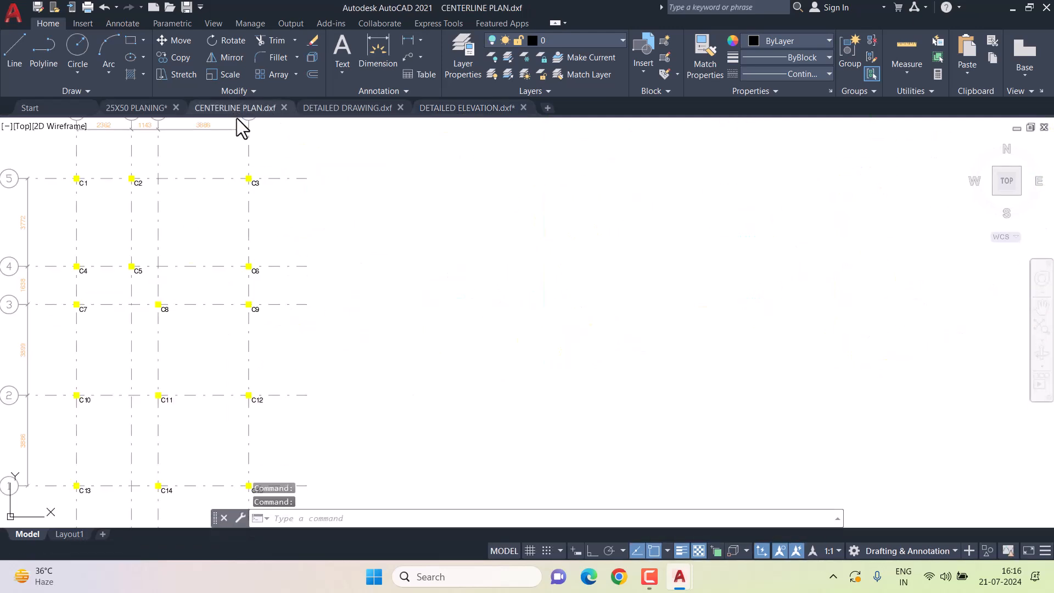
# Try to copy the whole column schedule from DETAILED DRAWING.dxf and paste it beside the grid in CENTERLINE PLAN.dxf.
pyautogui.click(329, 109)
pyautogui.scroll(-5, 205, 137)
pyautogui.click(207, 141)
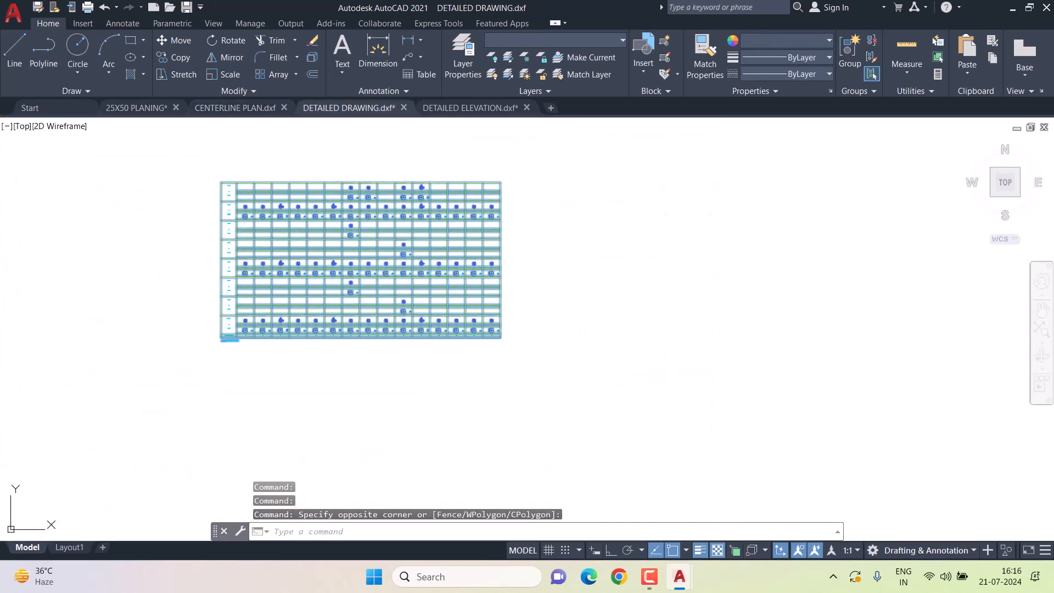
pyautogui.click(226, 109)
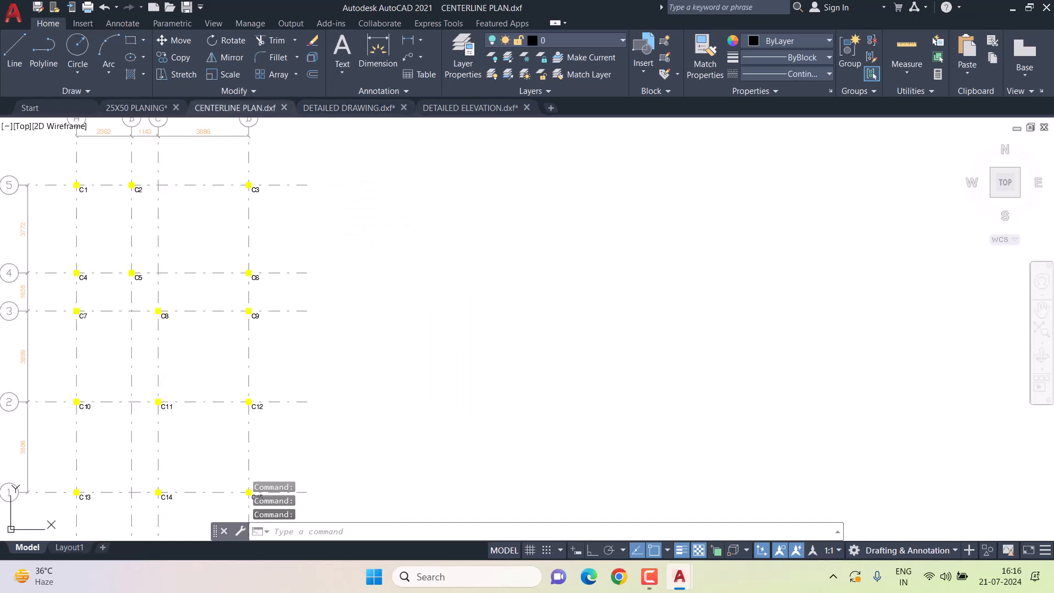
pyautogui.hotkey('ctrl', 'v')
pyautogui.scroll(-5, 472, 330)
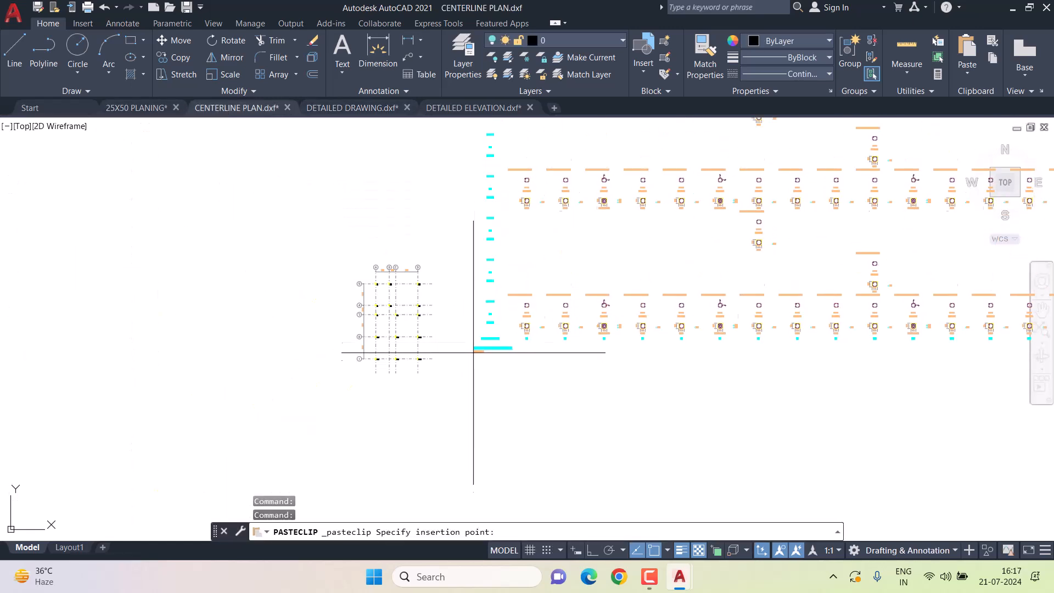
pyautogui.click(471, 464)
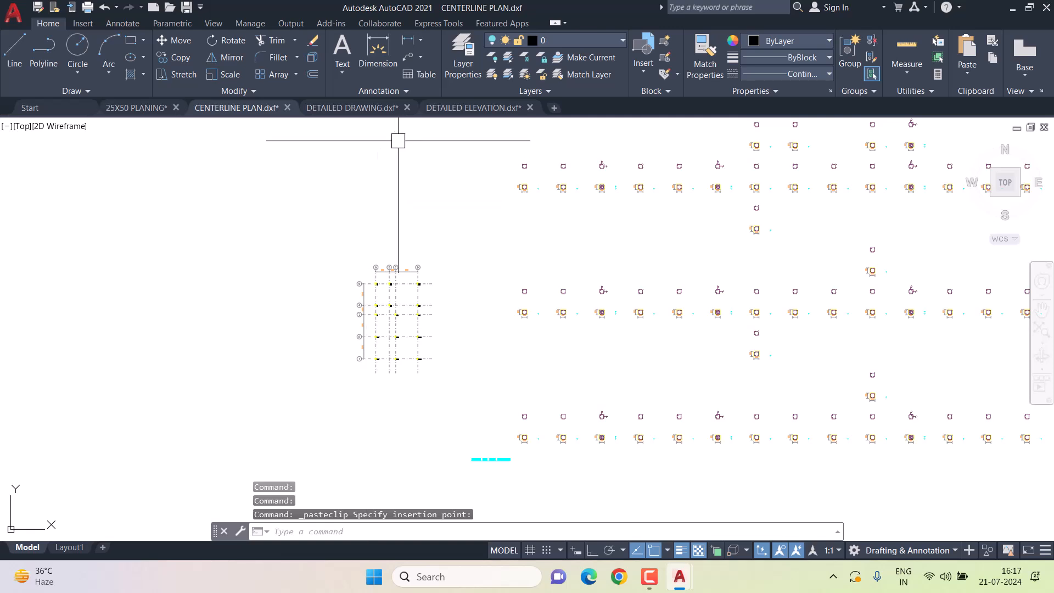
# Undo pasting the column schedule into CENTERLINE PLAN.dxf.
pyautogui.scroll(4, 614, 224)
pyautogui.press('Escape')
pyautogui.hotkey('ctrl', 'z')
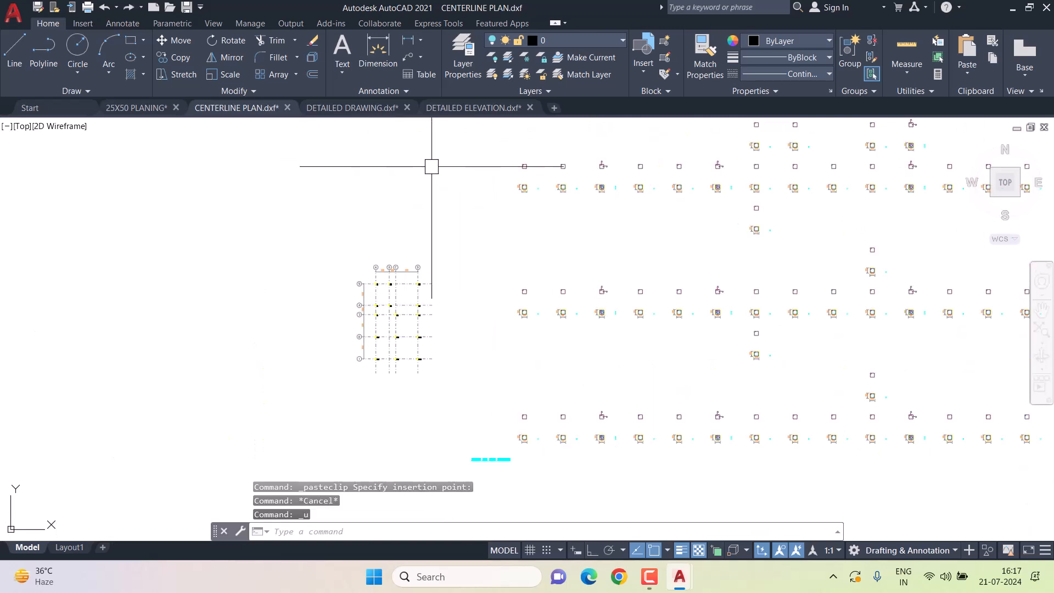
pyautogui.hotkey('ctrl', 'z')
# Select and copy the complete column schedule in DETAILED DRAWING.dxf again and paste it beside the column plan in CENTERLINE PLAN.dxf.
pyautogui.click(347, 107)
pyautogui.click(231, 155)
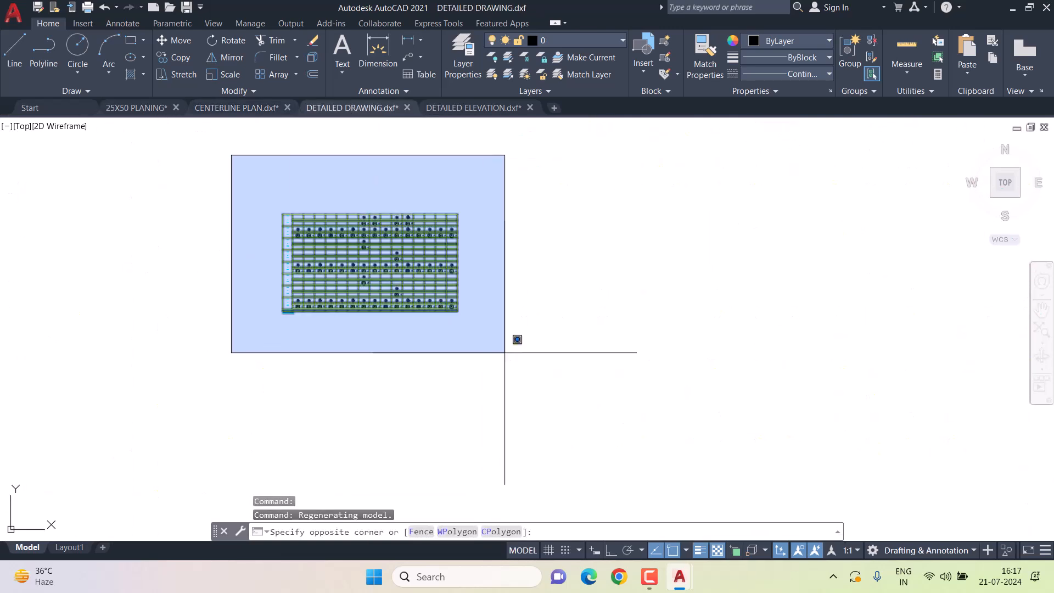
pyautogui.scroll(5, 396, 282)
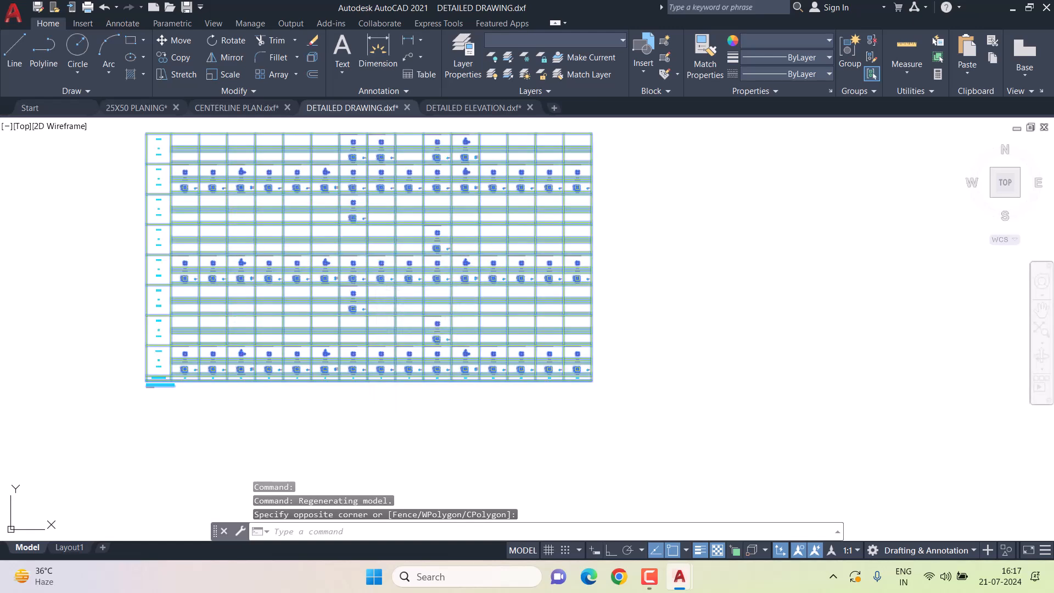
pyautogui.click(239, 107)
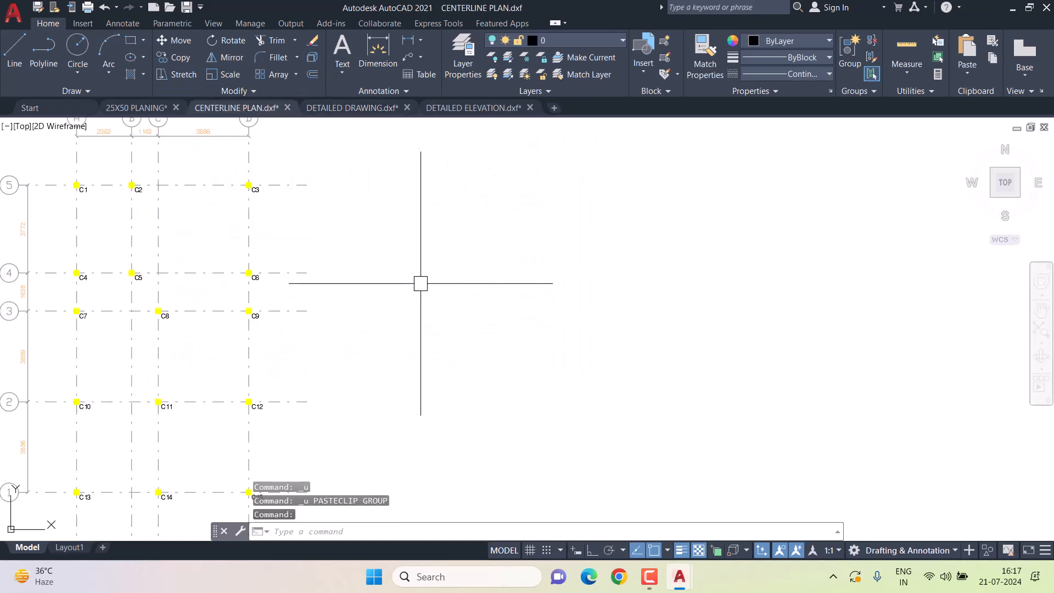
pyautogui.scroll(-3, 484, 364)
pyautogui.hotkey('ctrl', 'v')
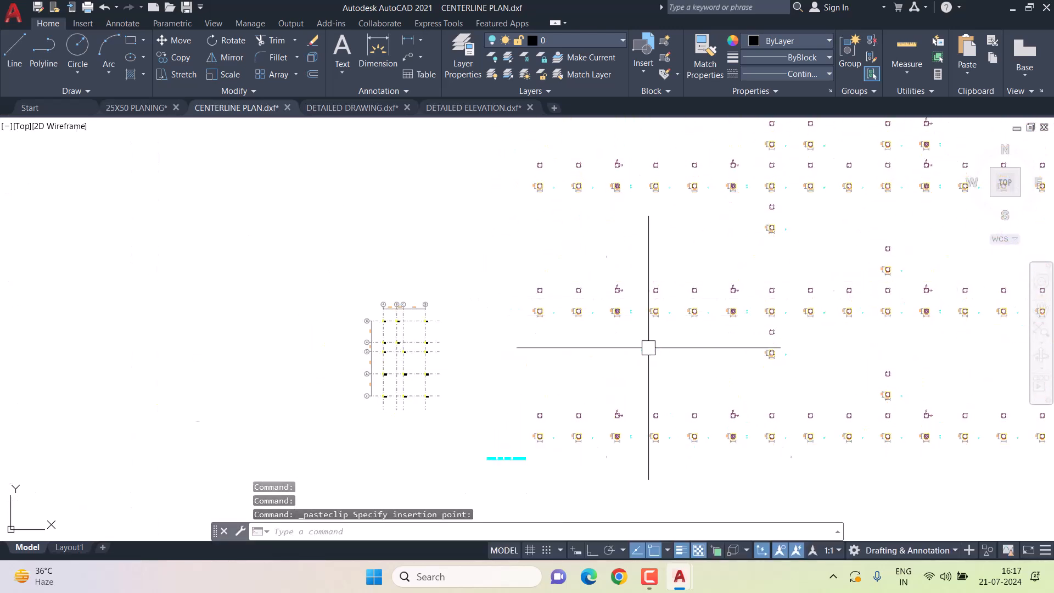
# Compare the schedule pasted in CENTERLINE PLAN.dxf with the original in DETAILED DRAWING.dxf, checking the table lines.
pyautogui.scroll(5, 648, 346)
pyautogui.click(317, 358)
pyautogui.click(321, 356)
pyautogui.scroll(-5, 392, 326)
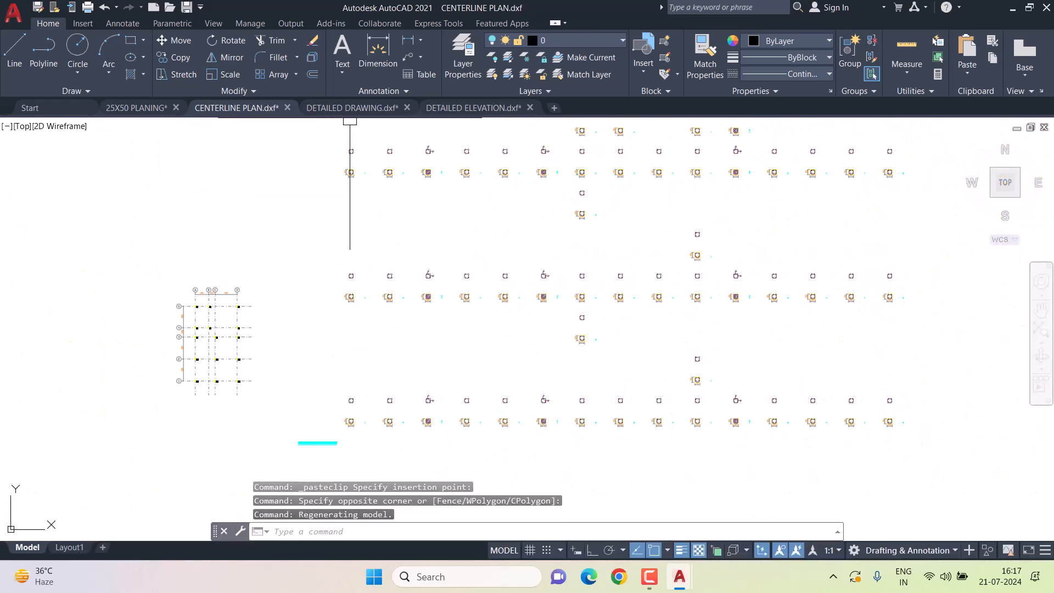
pyautogui.click(348, 107)
pyautogui.scroll(8, 419, 160)
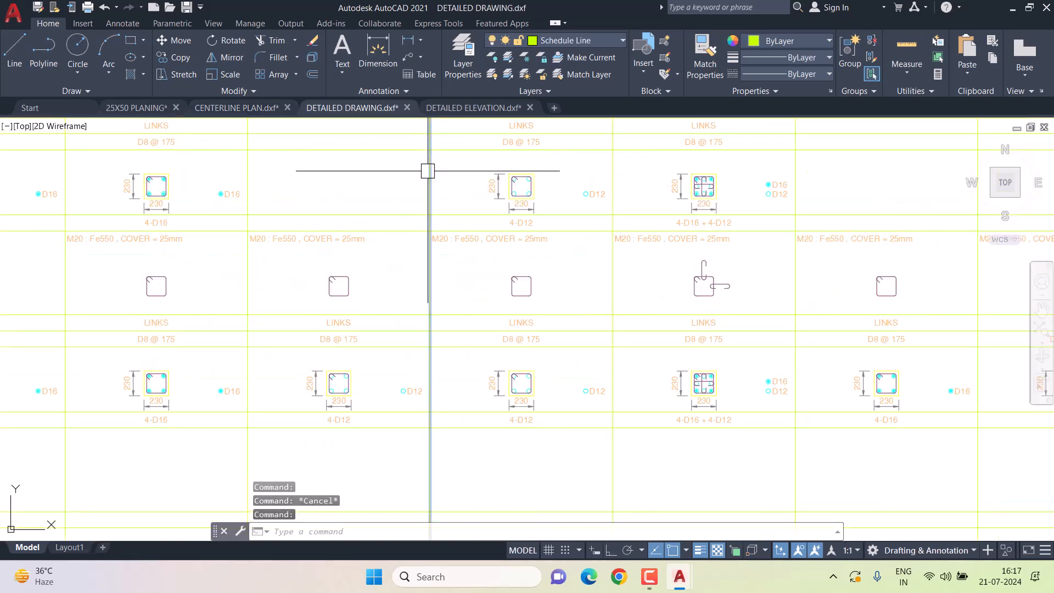
pyautogui.press('Escape')
pyautogui.press('Escape')
pyautogui.press('Escape')
# Copy the column grid plan from CENTERLINE PLAN.dxf and paste it to the upper left of the schedule in DETAILED DRAWING.dxf.
pyautogui.click(260, 108)
pyautogui.scroll(-4, 329, 251)
pyautogui.click(272, 231)
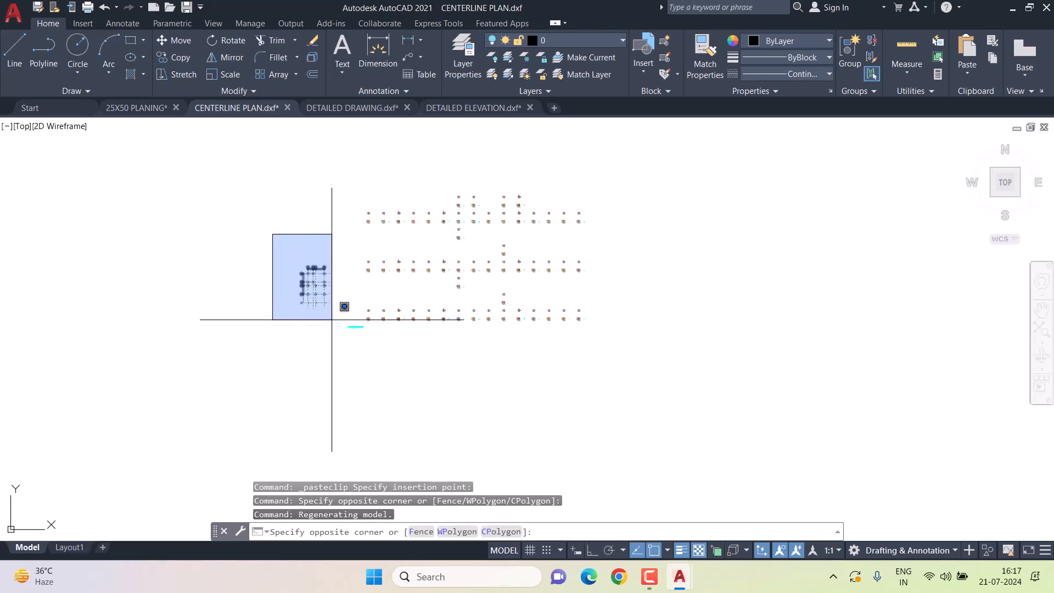
pyautogui.click(338, 332)
pyautogui.hotkey('ctrl', 'c')
pyautogui.click(353, 108)
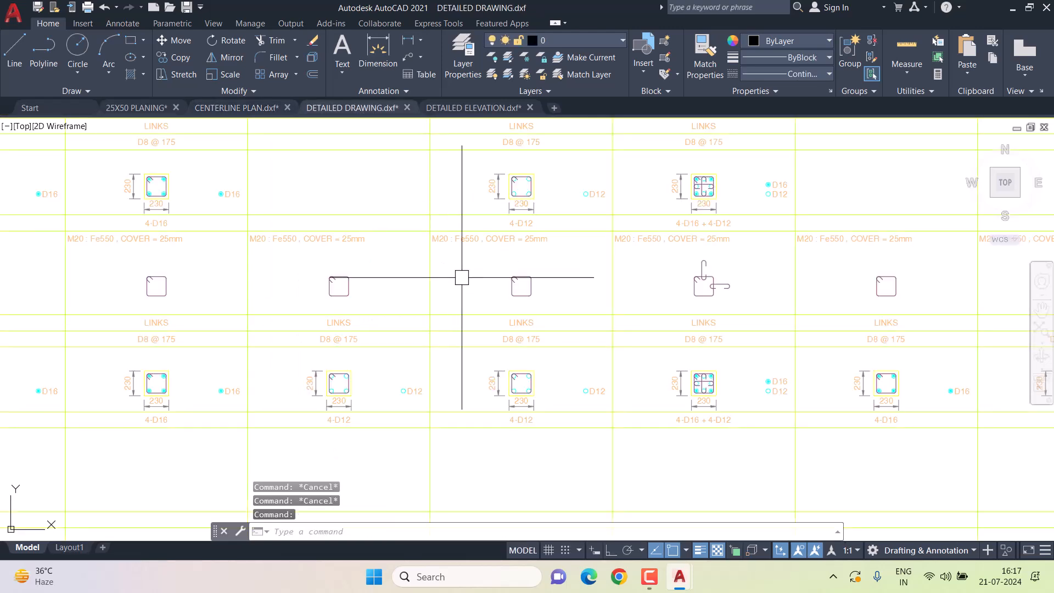
pyautogui.hotkey('ctrl', 'v')
pyautogui.scroll(-5, 333, 352)
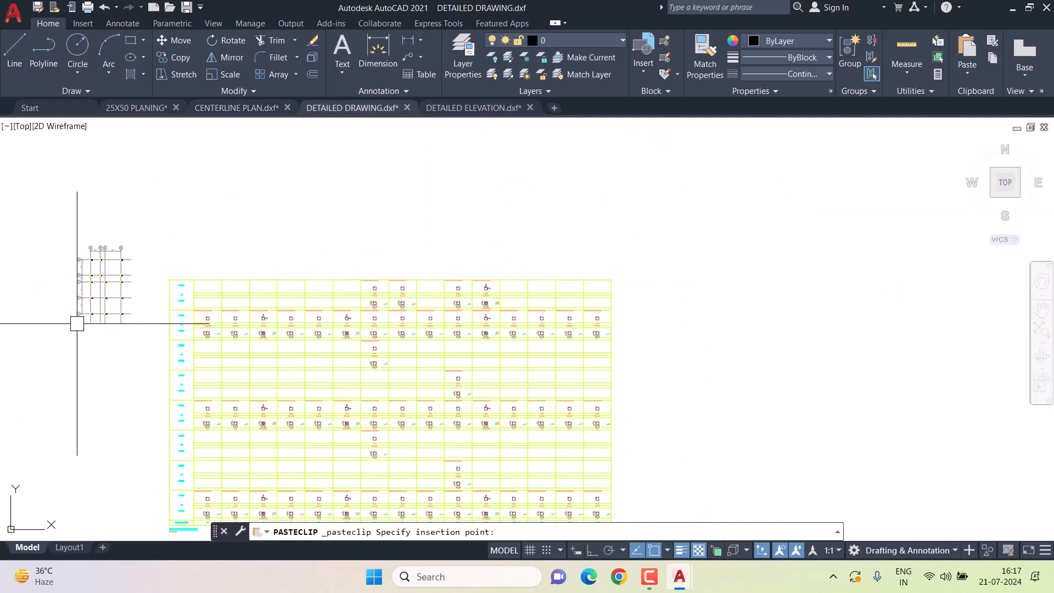
pyautogui.click(92, 282)
pyautogui.scroll(4, 94, 285)
# Copy all the column elevations from DETAILED ELEVATION.dxf and paste them below the column schedule in DETAILED DRAWING.dxf.
pyautogui.click(473, 108)
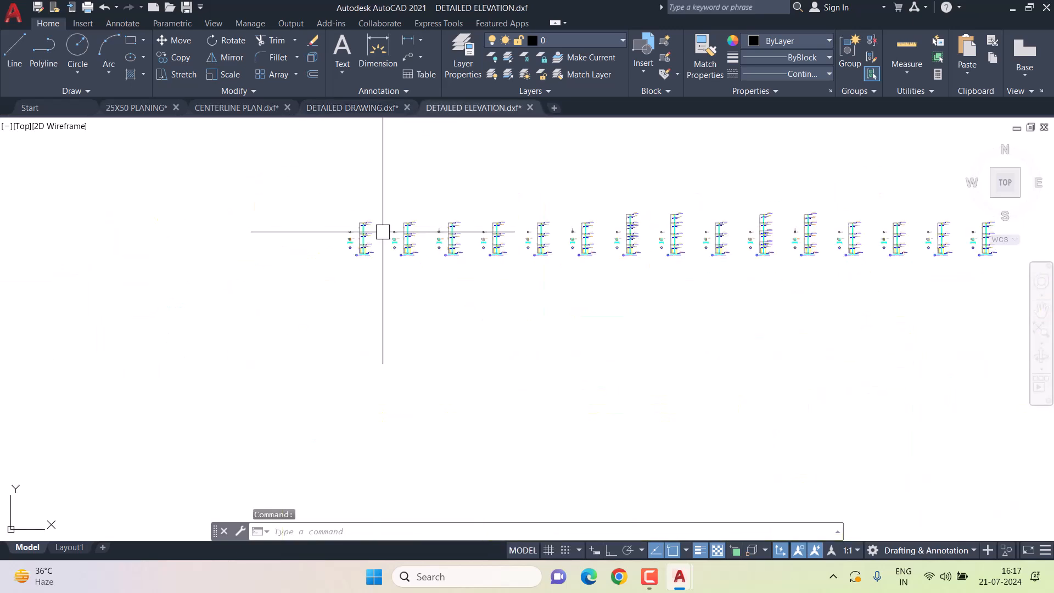
pyautogui.click(296, 185)
pyautogui.click(639, 264)
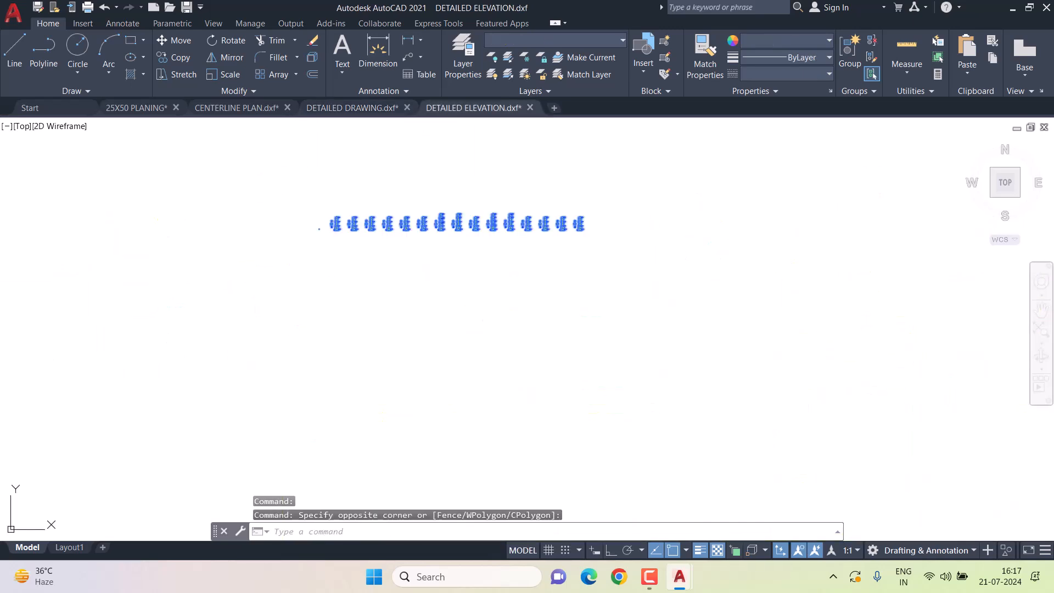
pyautogui.hotkey('ctrl', 'c')
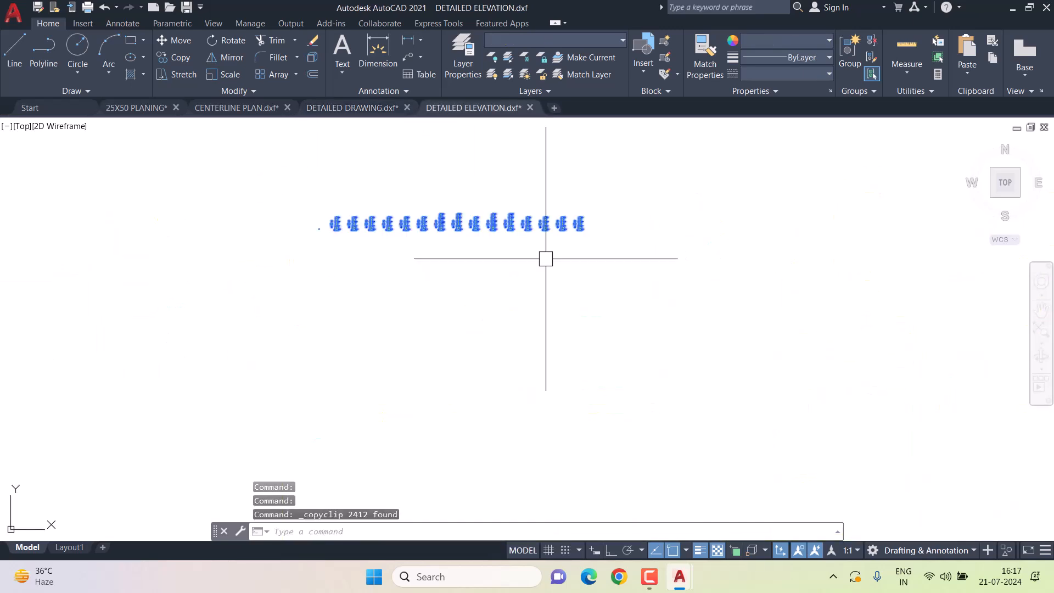
pyautogui.click(338, 108)
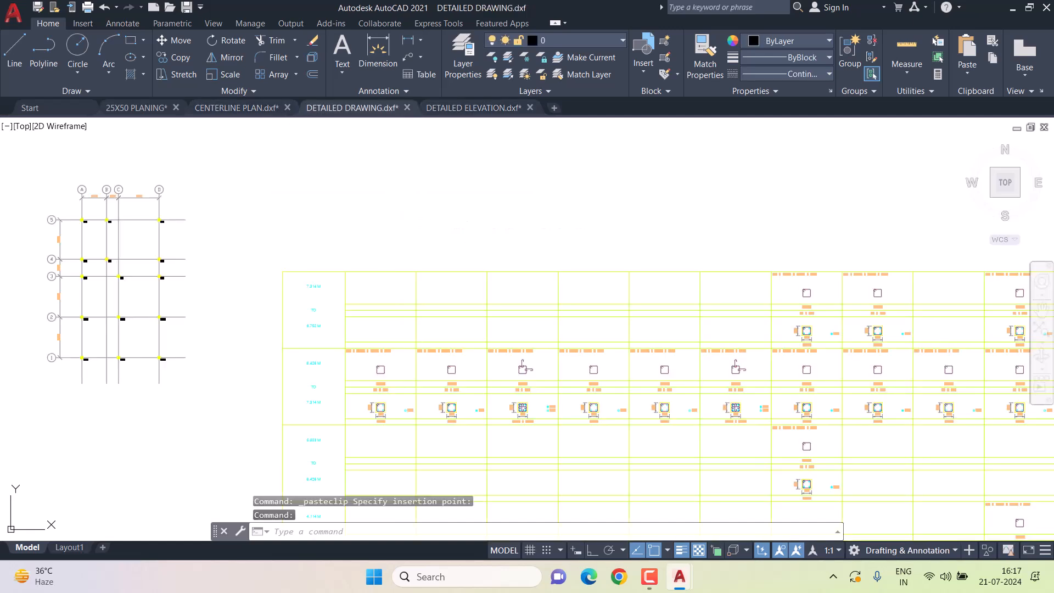
pyautogui.hotkey('ctrl', 'v')
pyautogui.scroll(-5, 343, 313)
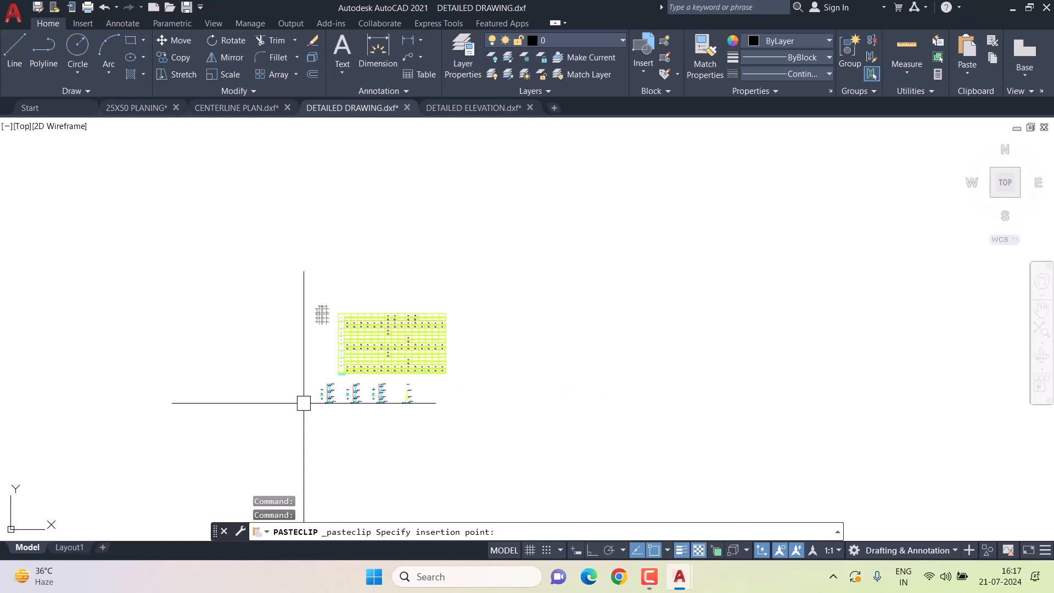
pyautogui.scroll(5, 304, 403)
# Select and copy the complete COLUMN CENTERLINE PLAN, including its title, in the 25X50 PLANING drawing.
pyautogui.click(149, 110)
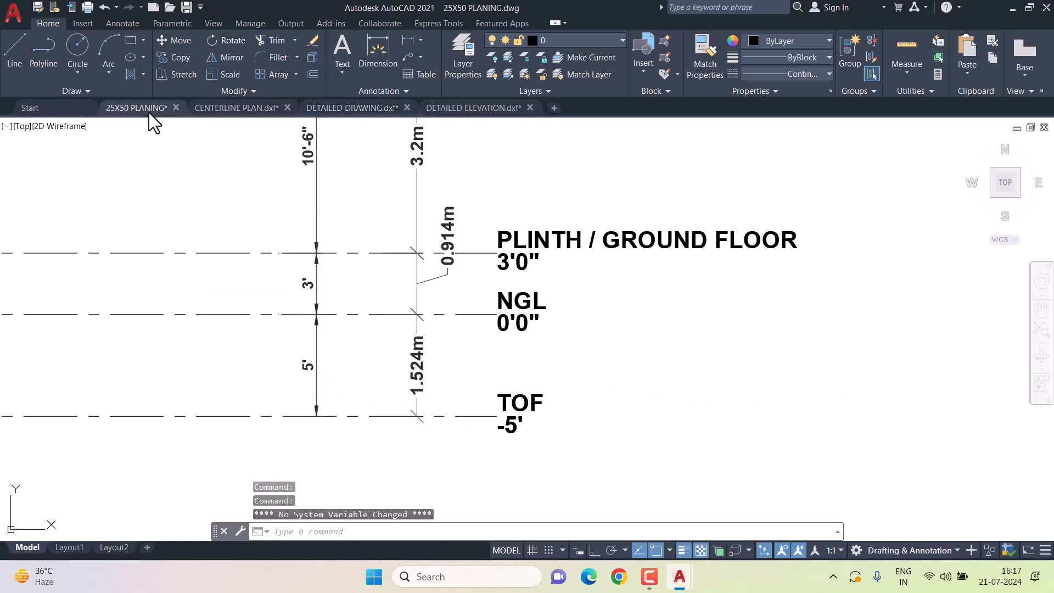
pyautogui.scroll(-7, 400, 293)
pyautogui.moveTo(259, 271); pyautogui.dragTo(280, 270, button='middle')
pyautogui.scroll(2, 205, 277)
pyautogui.moveTo(205, 277); pyautogui.dragTo(335, 275, button='middle')
pyautogui.scroll(1, 301, 278)
pyautogui.scroll(2, 274, 271)
pyautogui.scroll(-2, 301, 235)
pyautogui.click(257, 145)
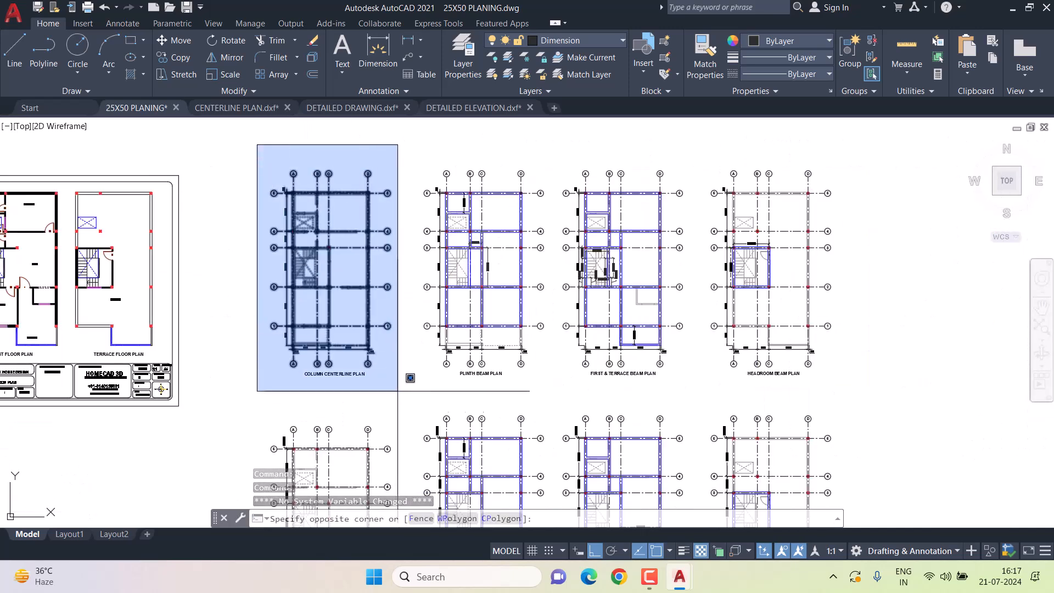
pyautogui.click(395, 381)
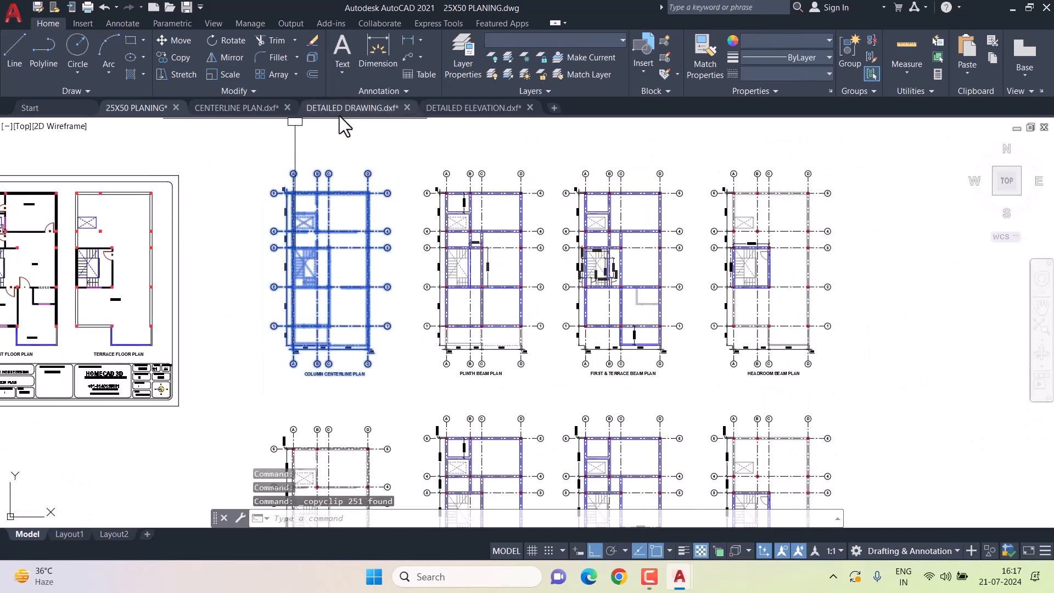
# Paste the copied column centerline plan into the empty space beside the schedule in DETAILED DRAWING.dxf.
pyautogui.click(352, 108)
pyautogui.hotkey('ctrl', 'v')
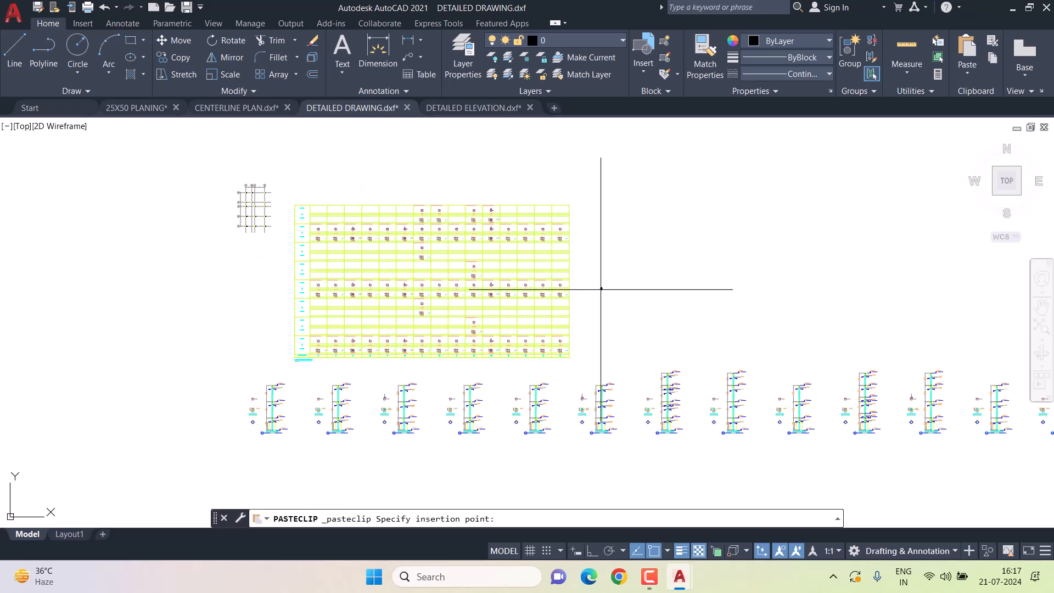
pyautogui.scroll(3, 600, 289)
pyautogui.scroll(5, 603, 264)
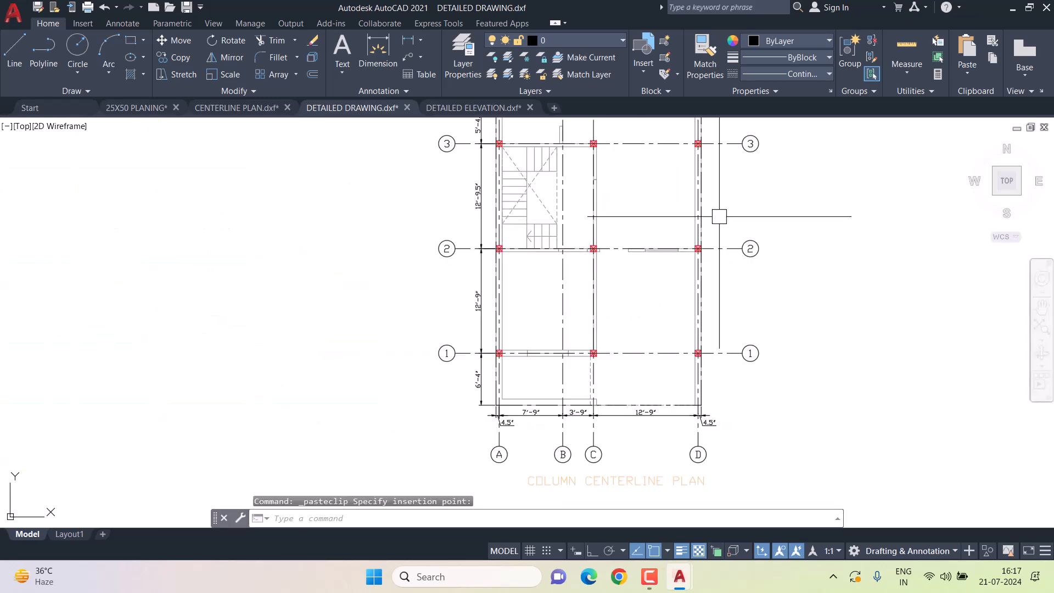
pyautogui.scroll(-4, 574, 255)
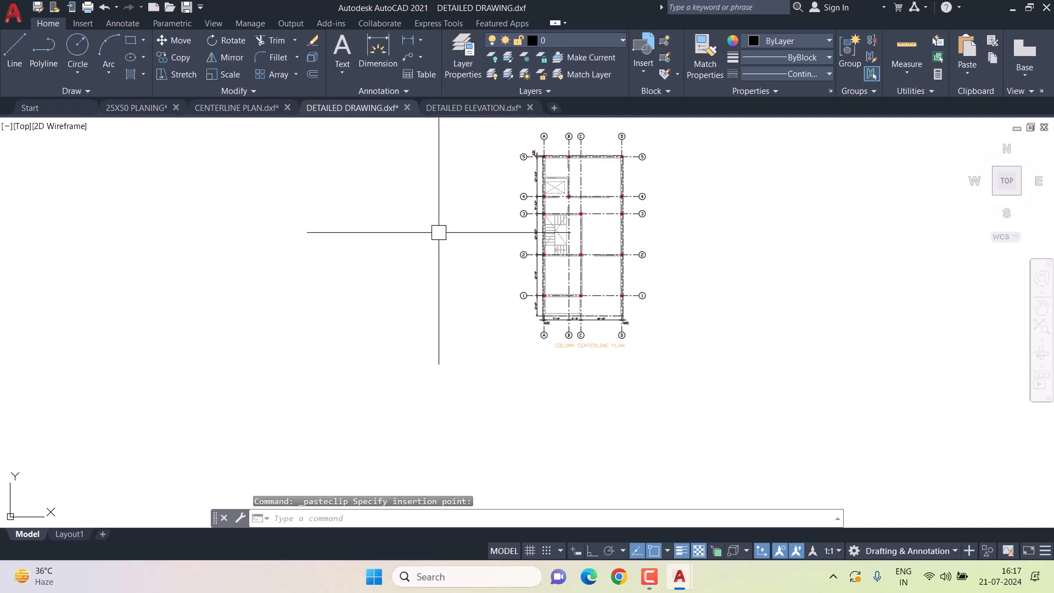
pyautogui.press('Escape')
pyautogui.press('Escape')
# Save the combined drawing as FINAL DESIGN in AutoCAD 2010 DWG format in the COLUMN DESIGN AND DETAILING folder.
pyautogui.scroll(-10, 431, 233)
pyautogui.scroll(-6, 308, 256)
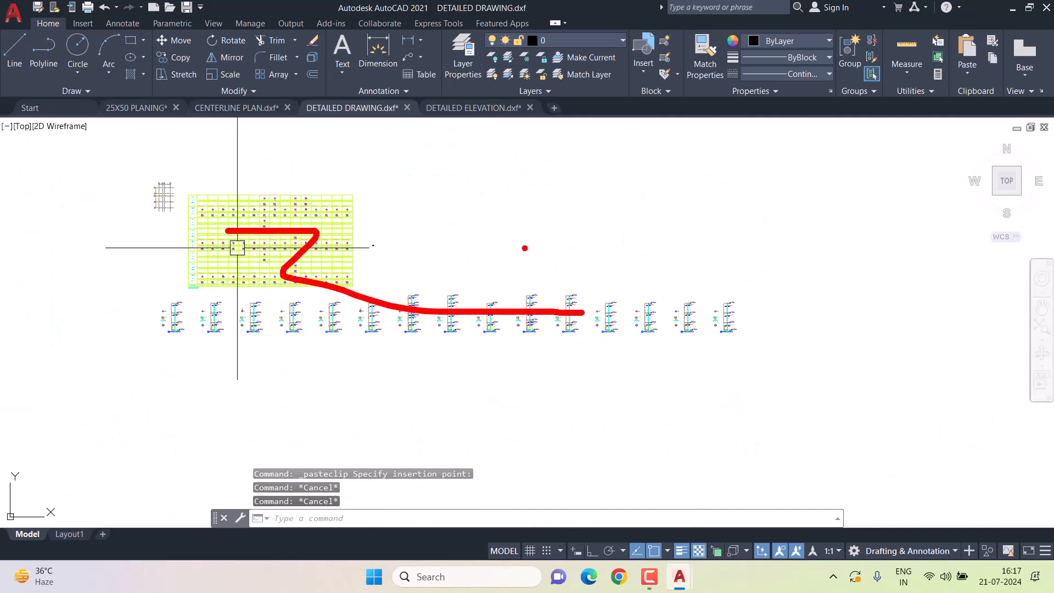
pyautogui.press('Escape')
pyautogui.moveTo(318, 242); pyautogui.dragTo(430, 261, button='middle')
pyautogui.hotkey('ctrl', 's')
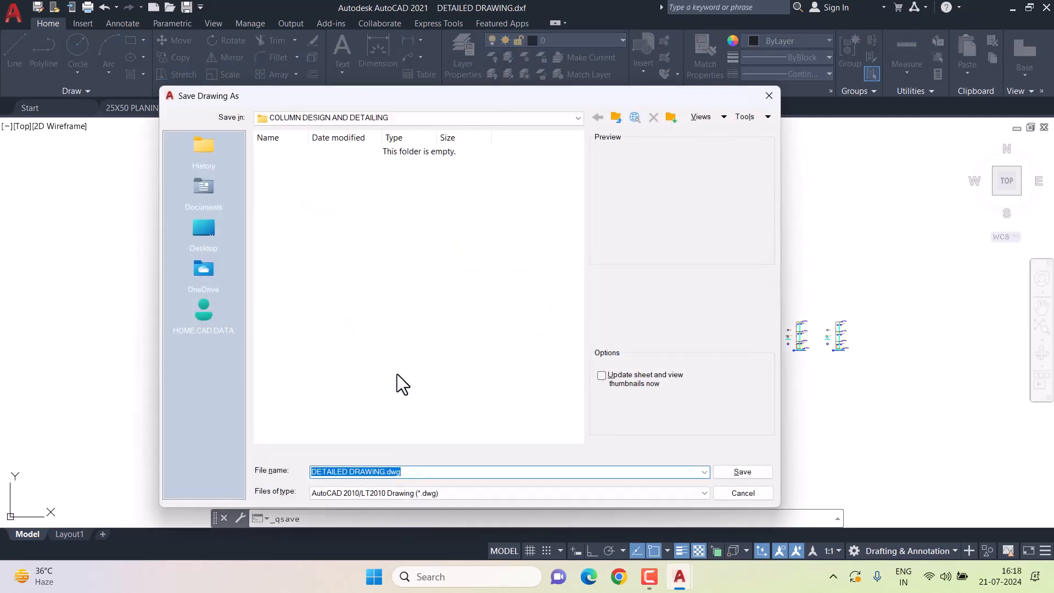
pyautogui.write('FINAL DESIGN')
pyautogui.press('Return')
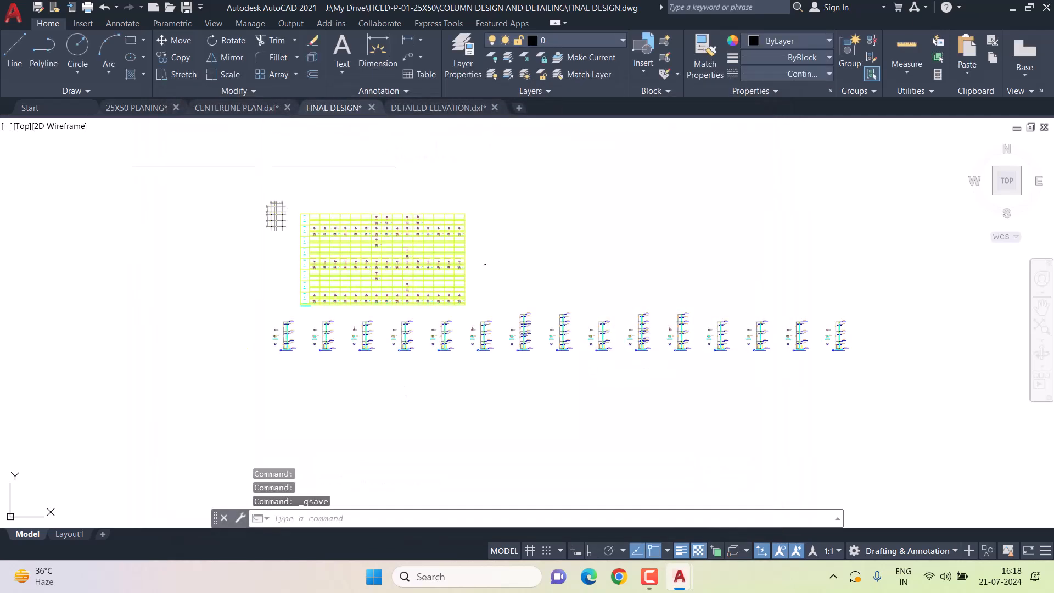
# Close DETAILED ELEVATION.dxf and CENTERLINE PLAN.dxf, keeping FINAL DESIGN and 25X50 PLANING open.
pyautogui.click(423, 108)
pyautogui.click(495, 108)
pyautogui.click(573, 316)
pyautogui.click(262, 108)
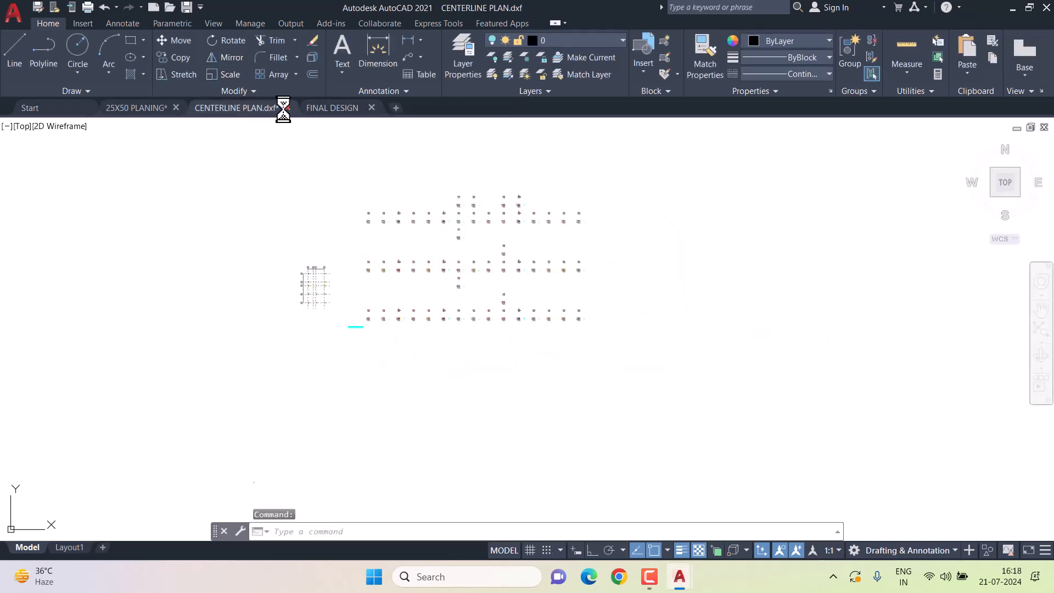
pyautogui.click(286, 107)
pyautogui.click(501, 313)
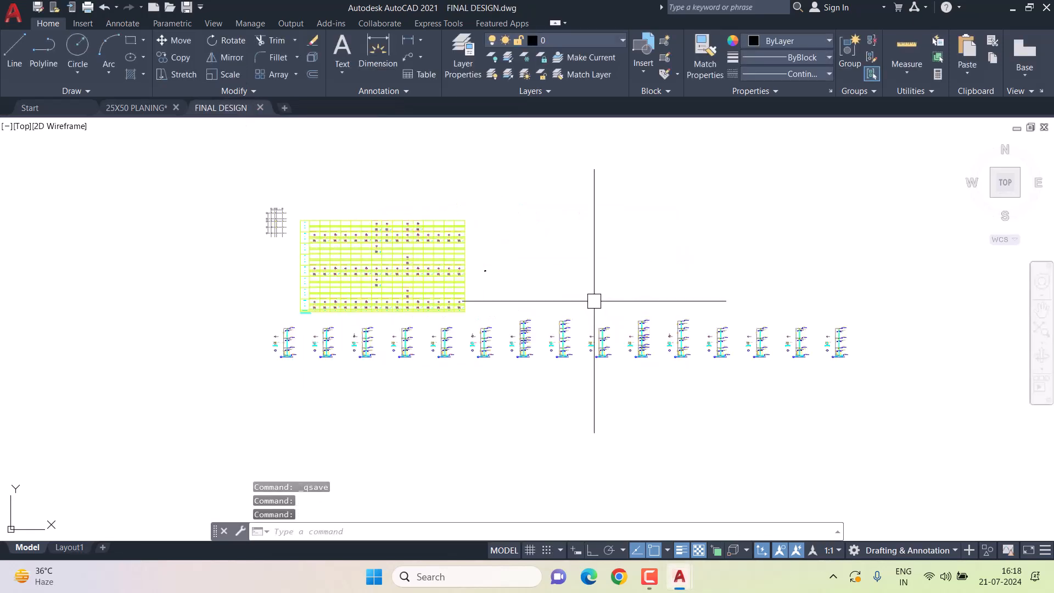
# Compare the size of the pasted column centerline plan with the grid plan, schedule and elevations in FINAL DESIGN, and check Layout1.
pyautogui.scroll(5, 474, 278)
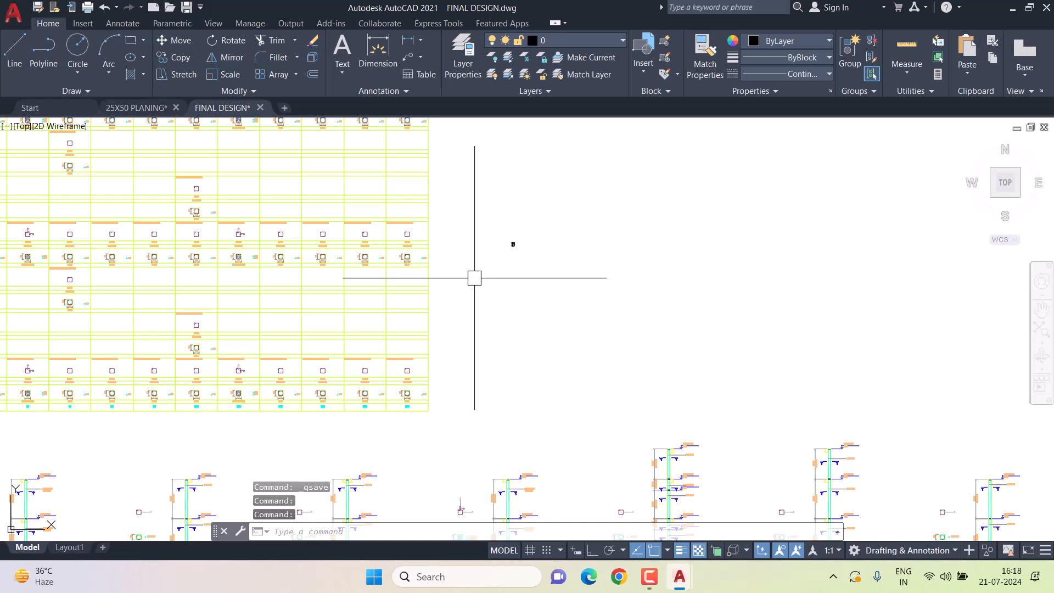
pyautogui.scroll(10, 513, 247)
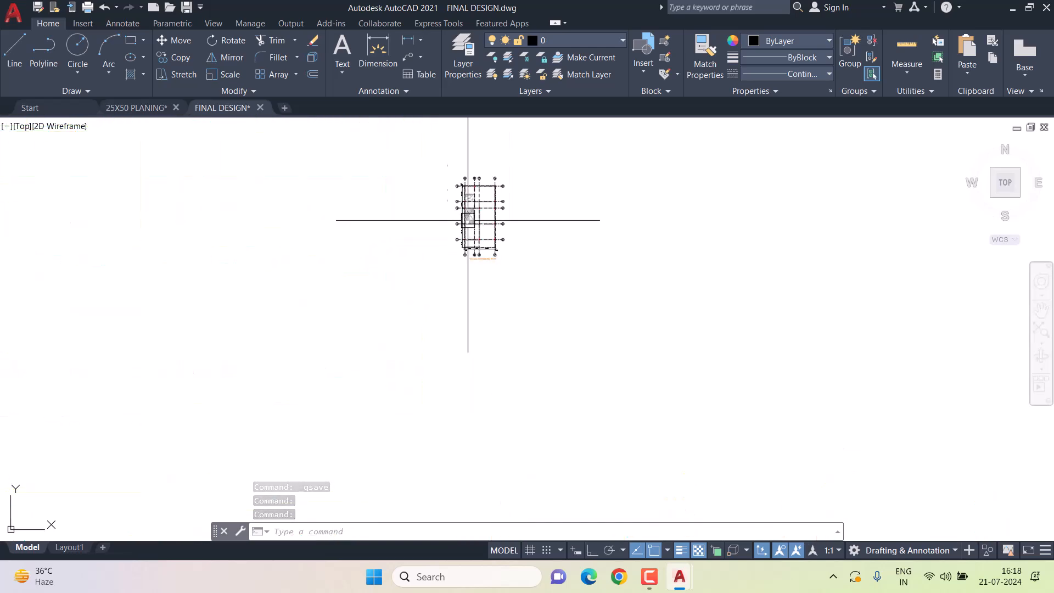
pyautogui.scroll(1, 432, 214)
pyautogui.moveTo(432, 214); pyautogui.dragTo(389, 301, button='middle')
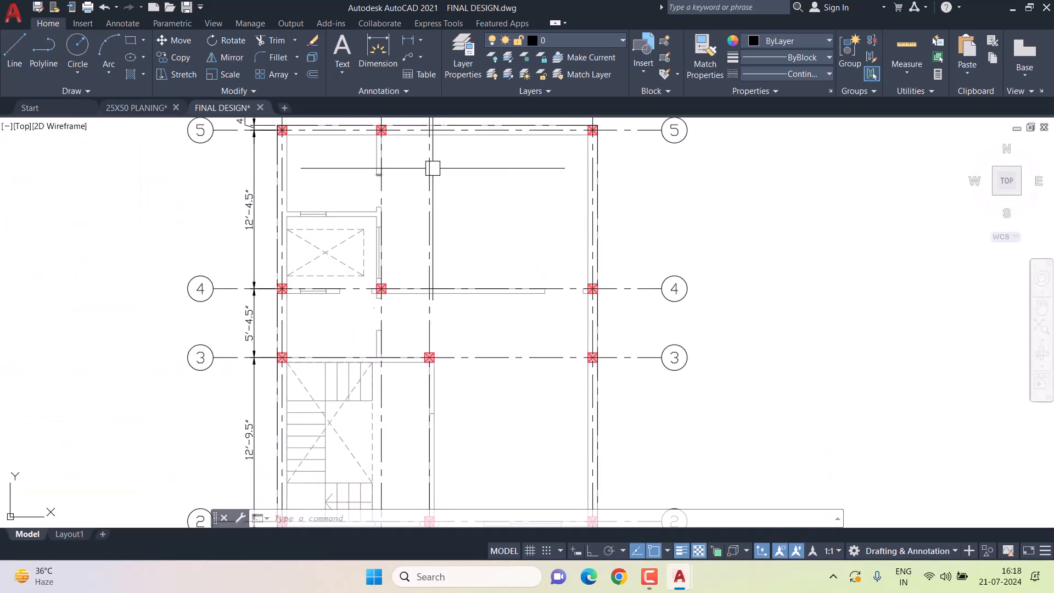
pyautogui.scroll(-1, 415, 204)
pyautogui.scroll(-1, 431, 178)
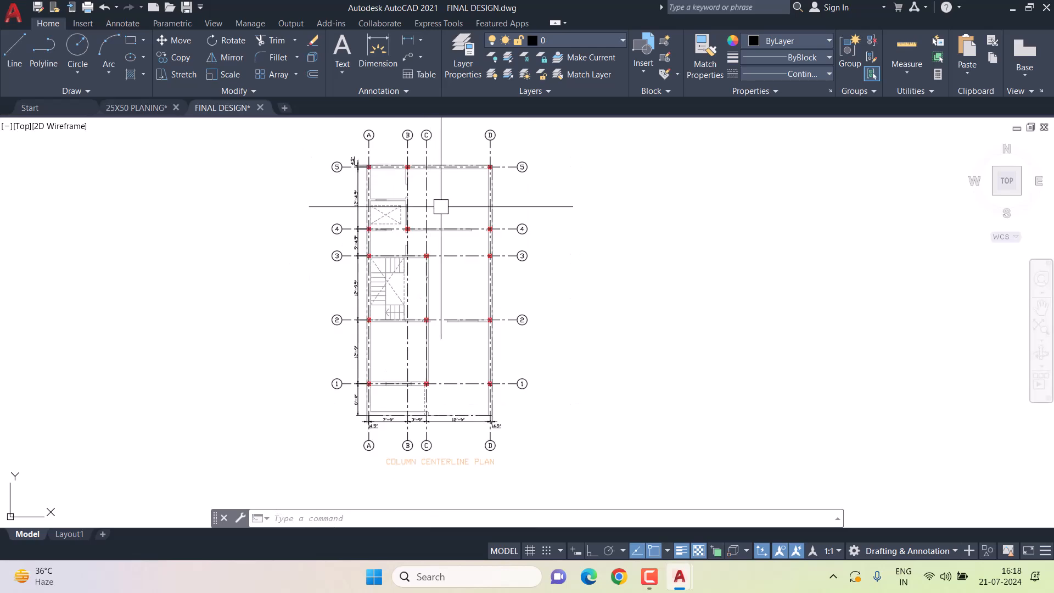
pyautogui.scroll(-6, 441, 206)
pyautogui.scroll(-6, 293, 213)
pyautogui.moveTo(191, 195); pyautogui.dragTo(330, 235, button='middle')
pyautogui.scroll(2, 332, 236)
pyautogui.moveTo(393, 238); pyautogui.dragTo(474, 253, button='middle')
pyautogui.scroll(8, 659, 305)
pyautogui.scroll(8, 714, 280)
pyautogui.scroll(5, 591, 205)
pyautogui.scroll(-18, 656, 264)
pyautogui.moveTo(273, 216); pyautogui.dragTo(397, 229, button='middle')
pyautogui.scroll(-5, 398, 229)
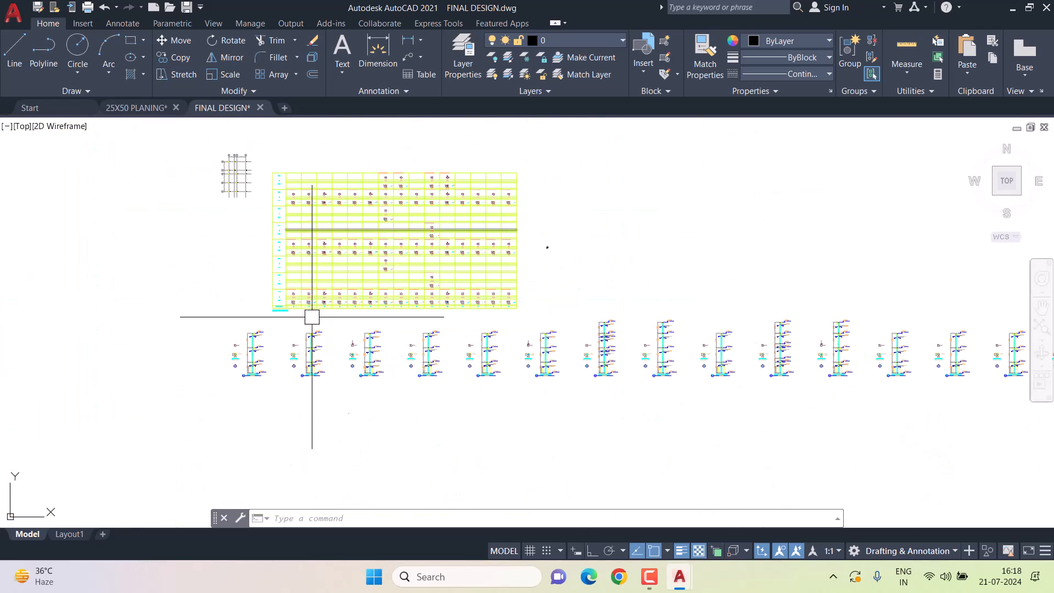
pyautogui.click(69, 533)
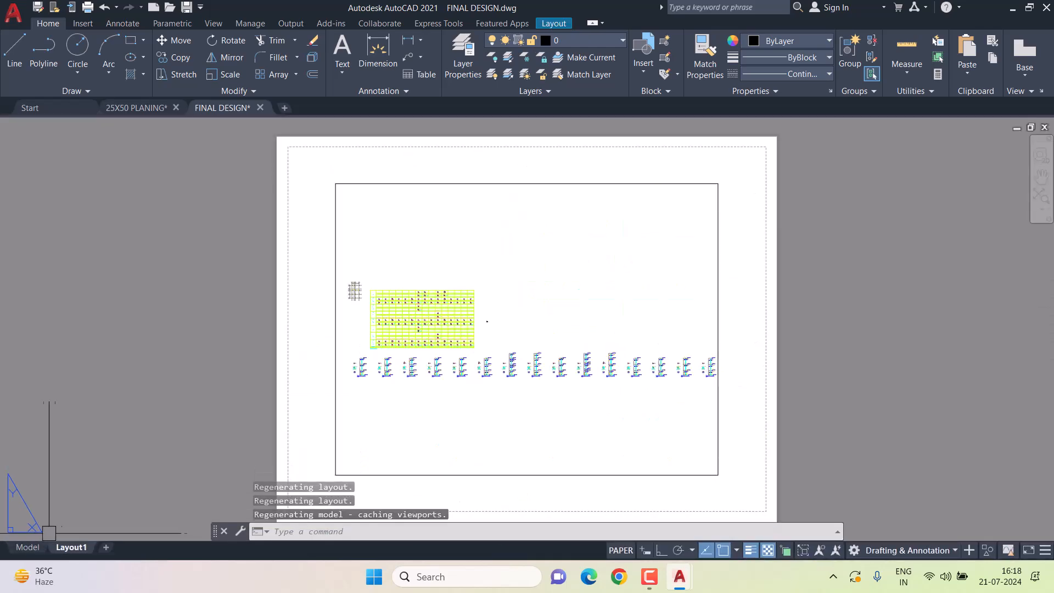
pyautogui.click(27, 547)
# Scale the whole column schedule down freehand, using its lower-right table corner as the base point.
pyautogui.scroll(3, 330, 176)
pyautogui.click(231, 158)
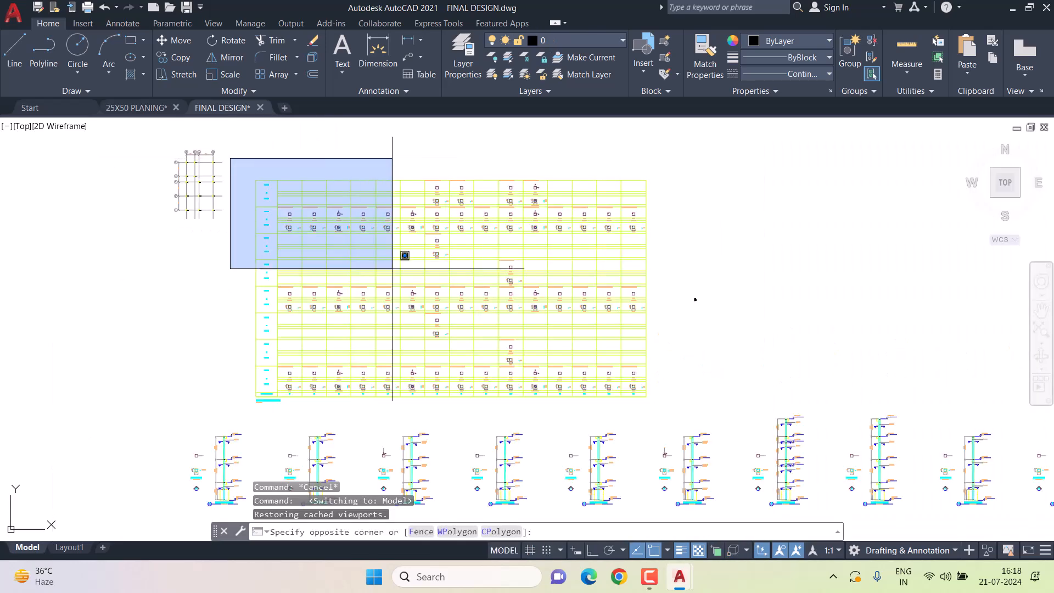
pyautogui.click(646, 414)
pyautogui.scroll(2, 572, 302)
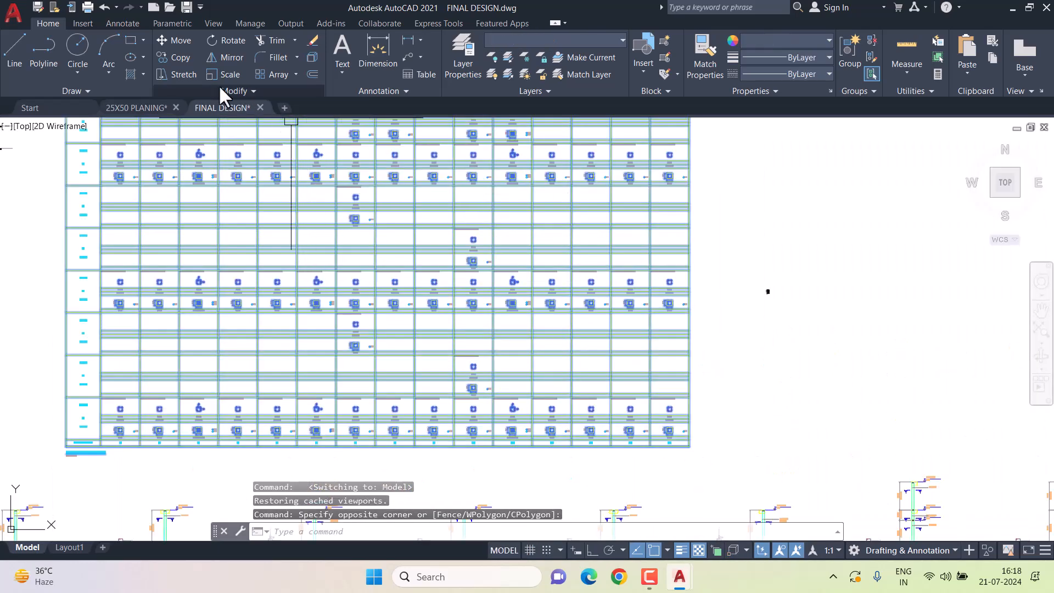
pyautogui.click(244, 74)
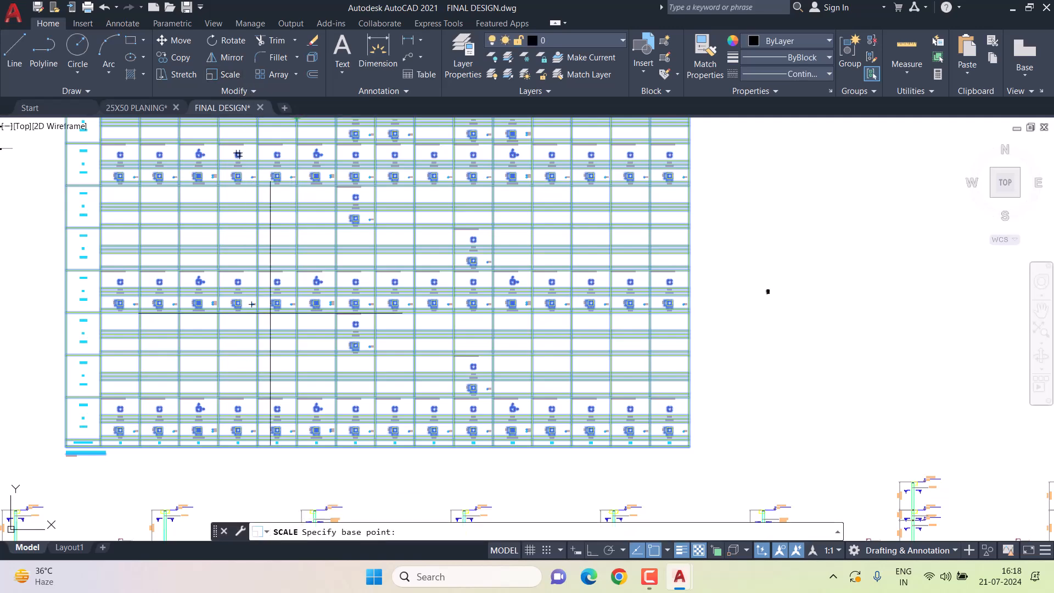
pyautogui.click(690, 446)
pyautogui.scroll(5, 681, 384)
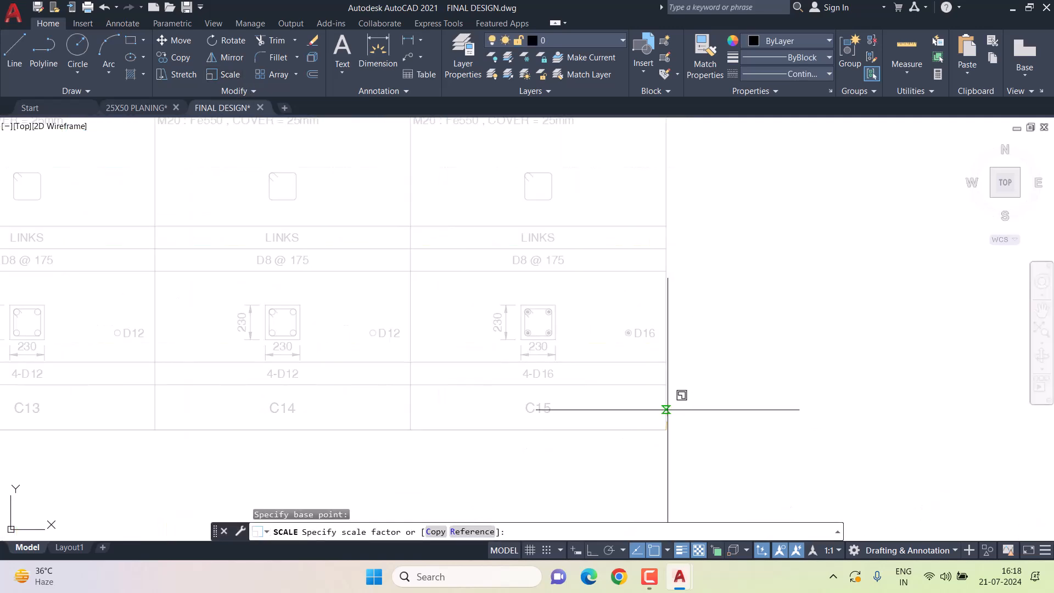
pyautogui.scroll(3, 679, 386)
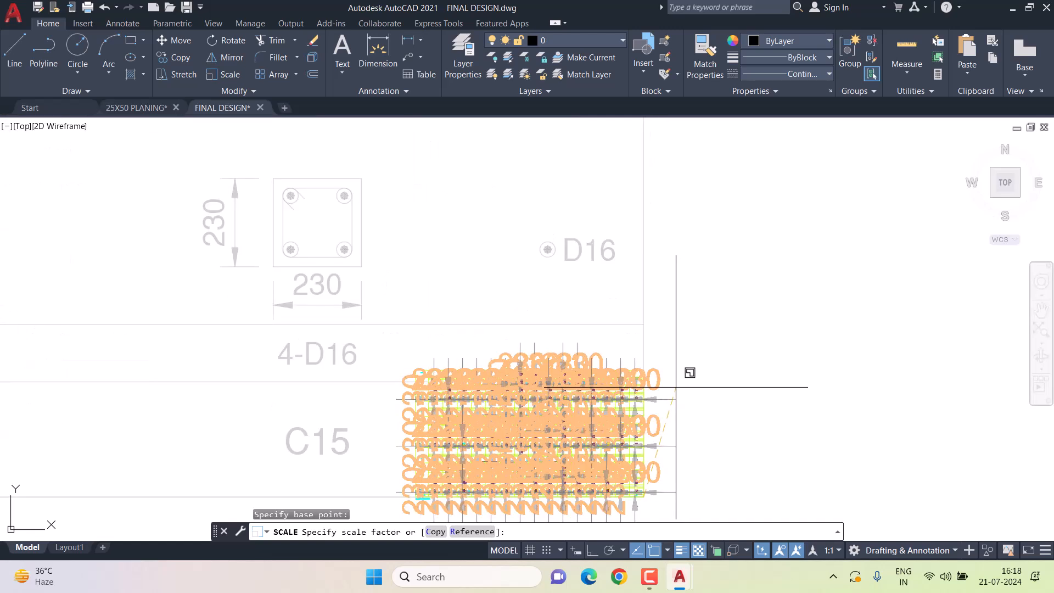
pyautogui.click(676, 387)
# Check which dimension style one of the oversized 230 dimensions in the scaled schedule uses.
pyautogui.moveTo(609, 408); pyautogui.dragTo(604, 341, button='middle')
pyautogui.scroll(4, 505, 332)
pyautogui.click(316, 234)
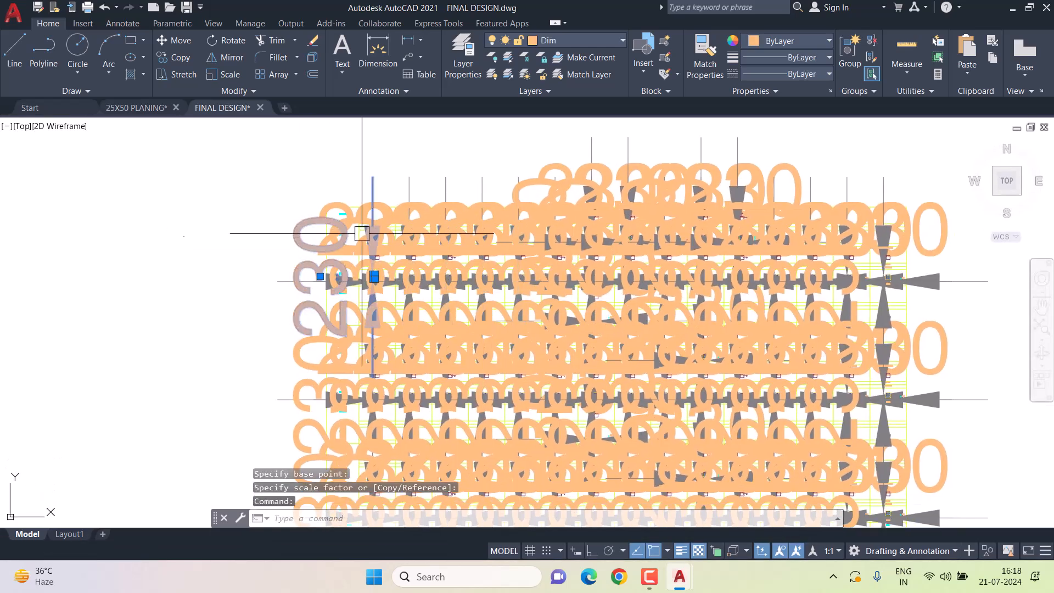
pyautogui.press('Escape')
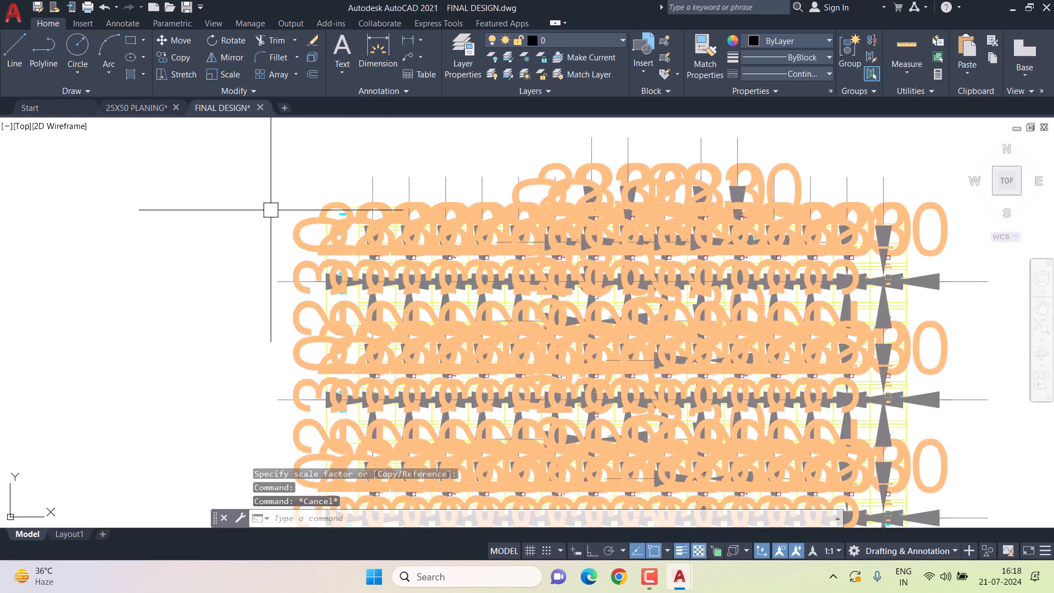
pyautogui.hotkey('ctrl', '1')
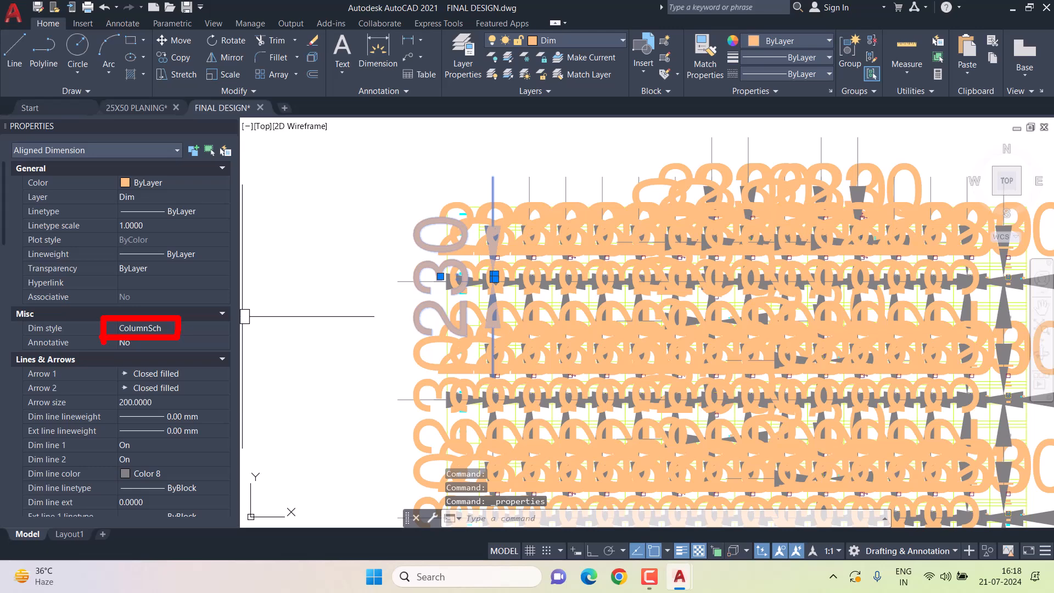
pyautogui.click(233, 126)
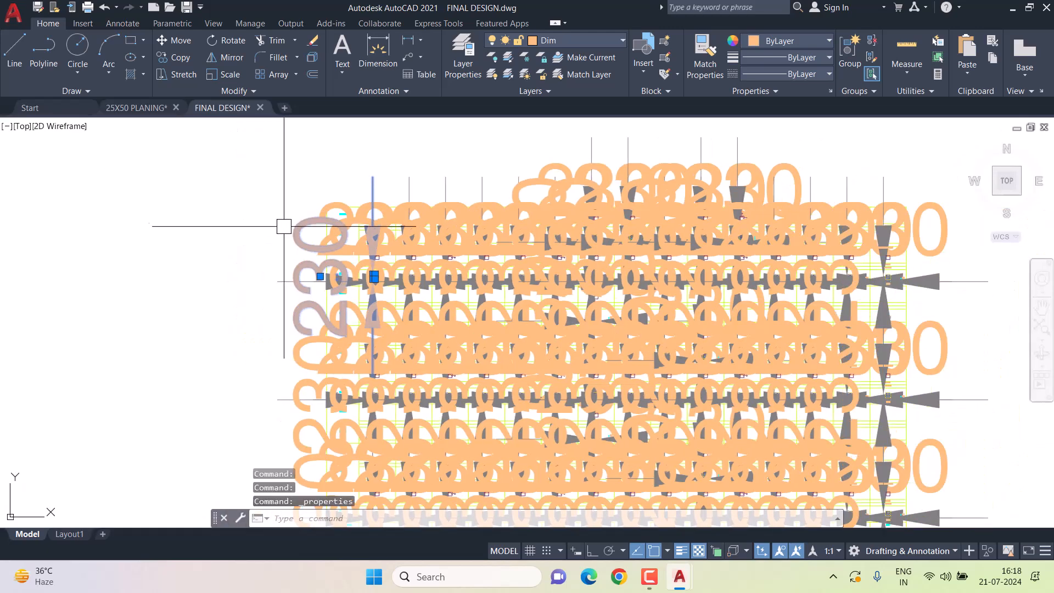
# Set the overall scale of the ColumnSch dimension style to 0.1 to shrink the oversized column schedule dimensions.
pyautogui.write('d')
pyautogui.press('Return')
pyautogui.click(381, 225)
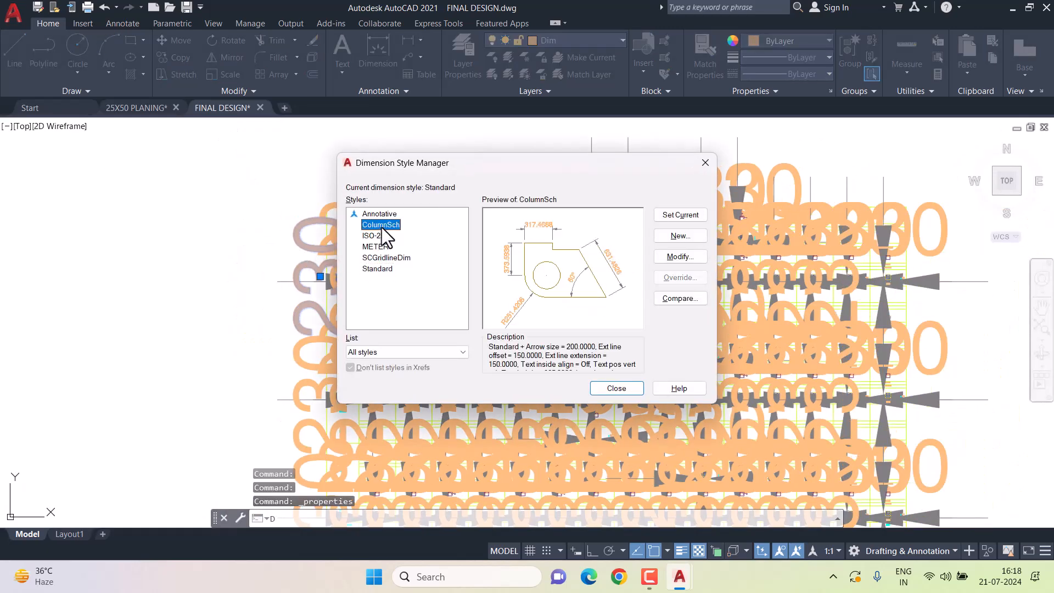
pyautogui.click(680, 256)
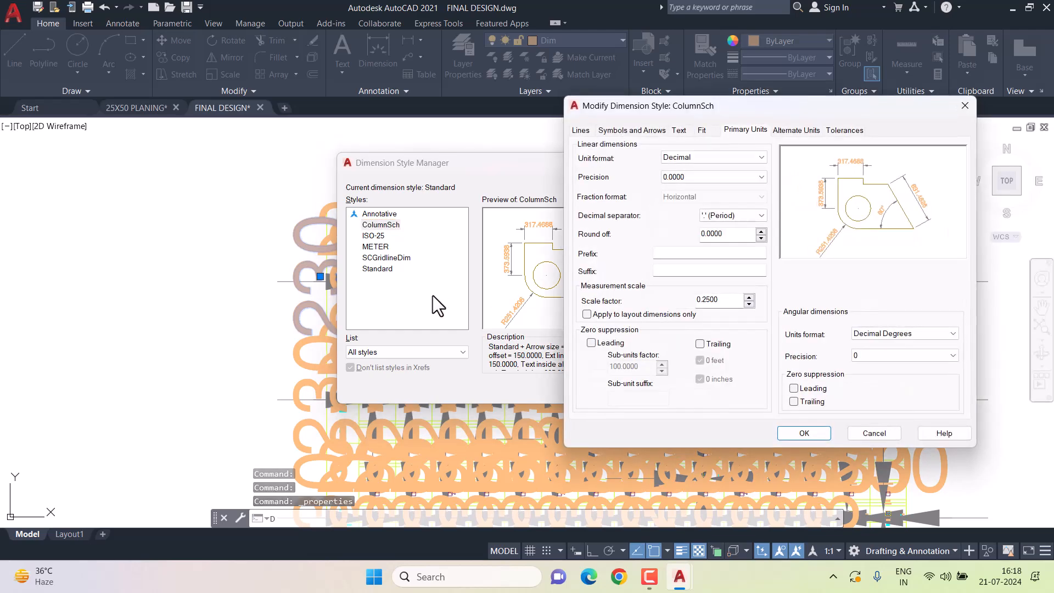
pyautogui.click(702, 131)
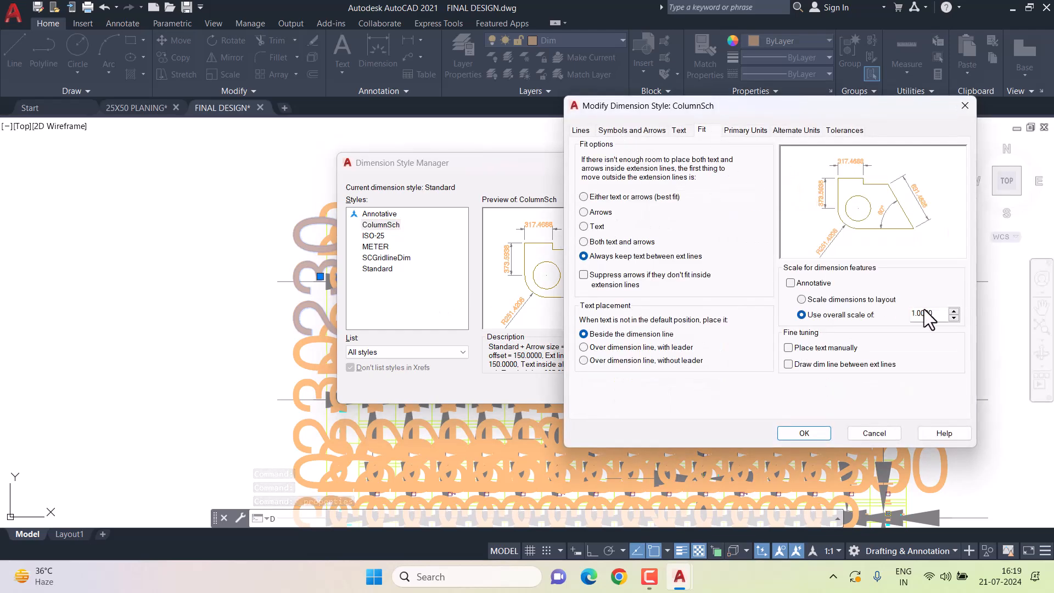
pyautogui.write('0.1')
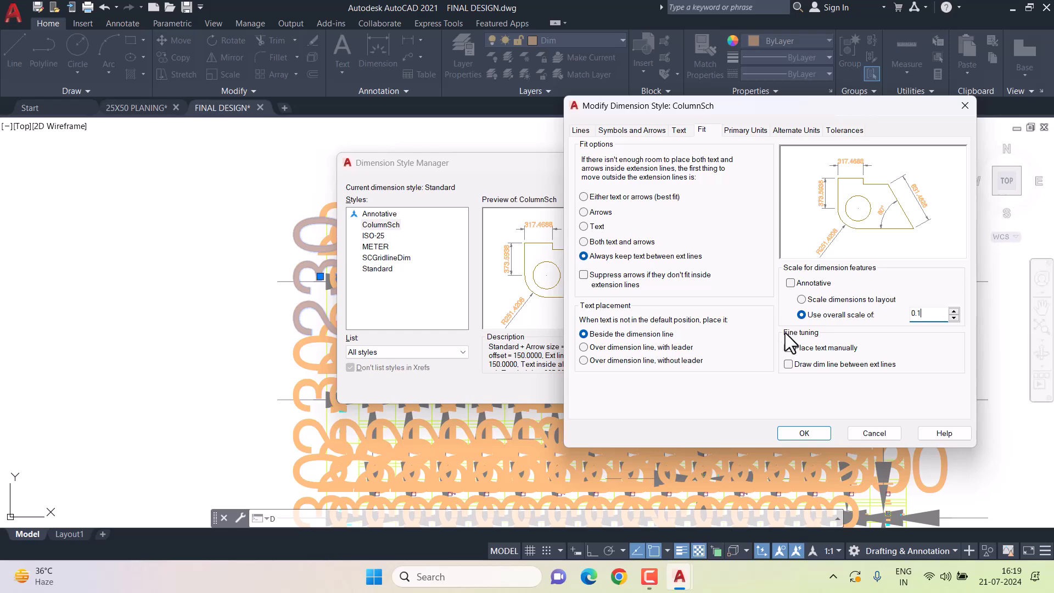
pyautogui.click(803, 434)
pyautogui.click(630, 389)
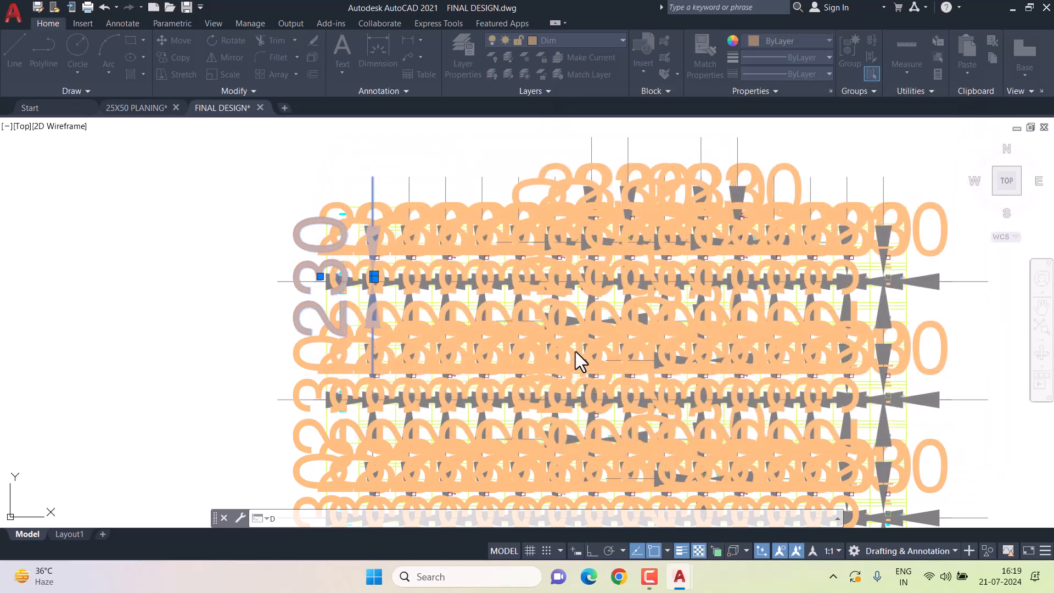
# Reduce the ColumnSch dimension style's overall scale to 0.025 so the 230 dimensions fit the column sections in the schedule.
pyautogui.scroll(8, 540, 280)
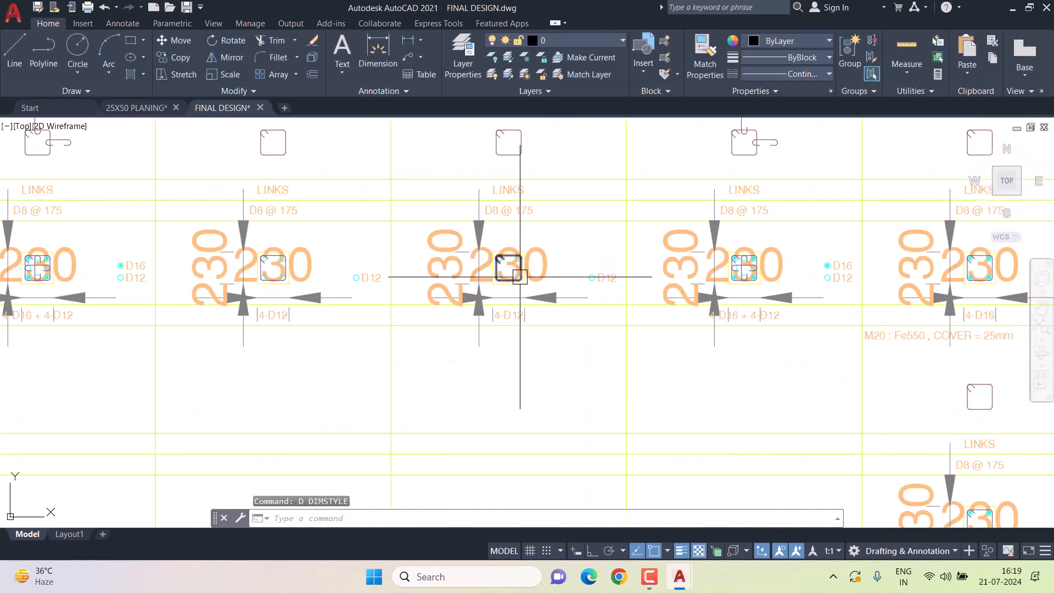
pyautogui.press('Return')
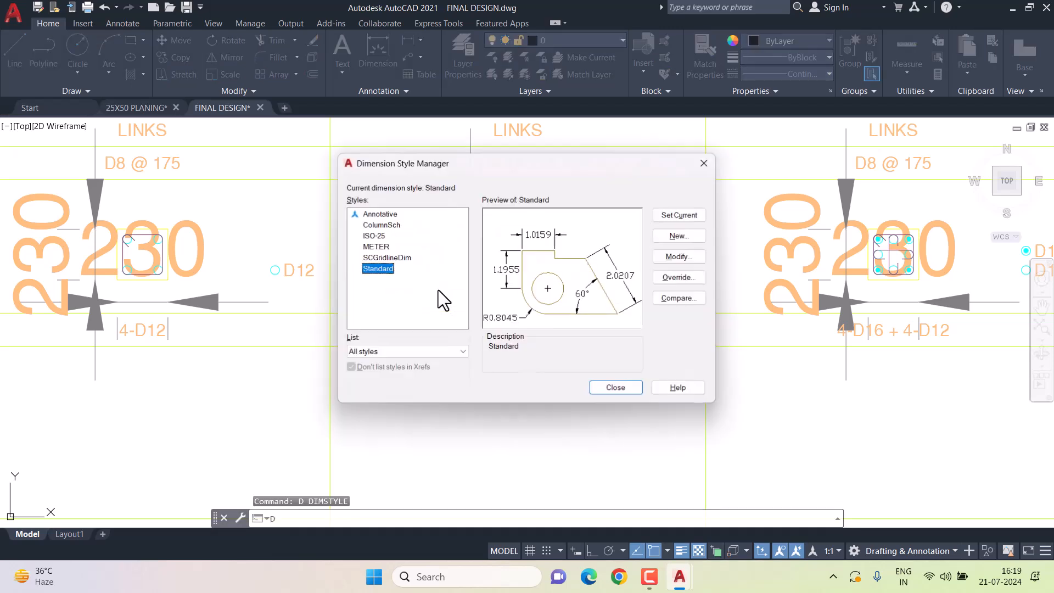
pyautogui.click(388, 226)
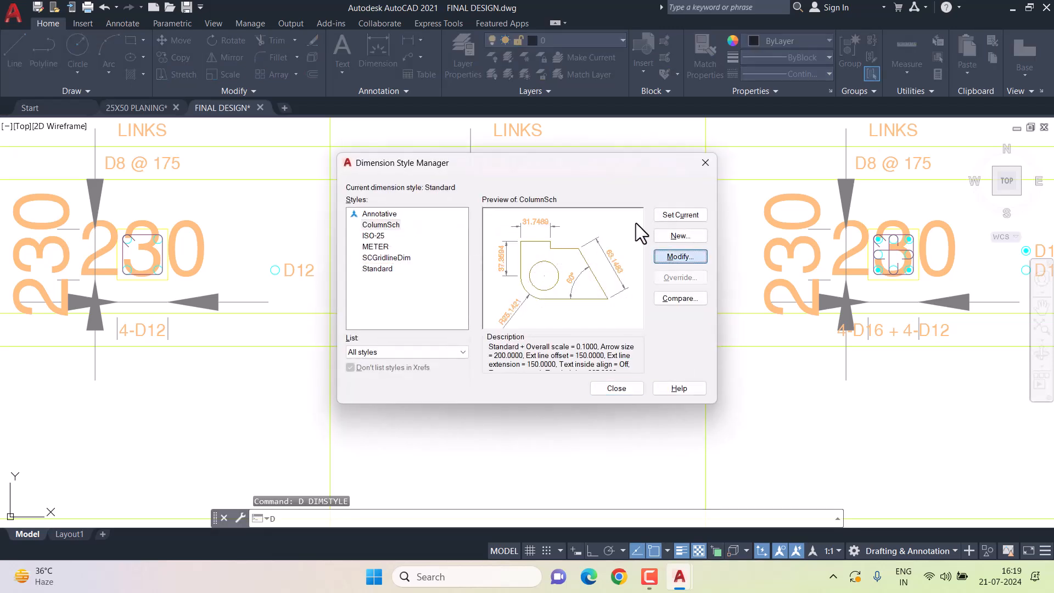
pyautogui.click(678, 257)
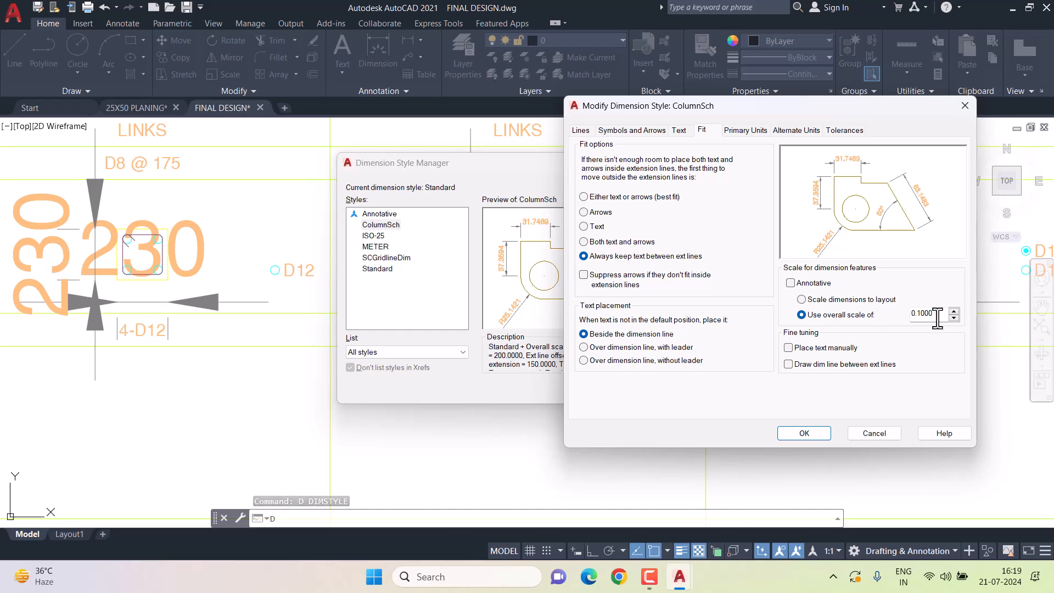
pyautogui.write('0.025')
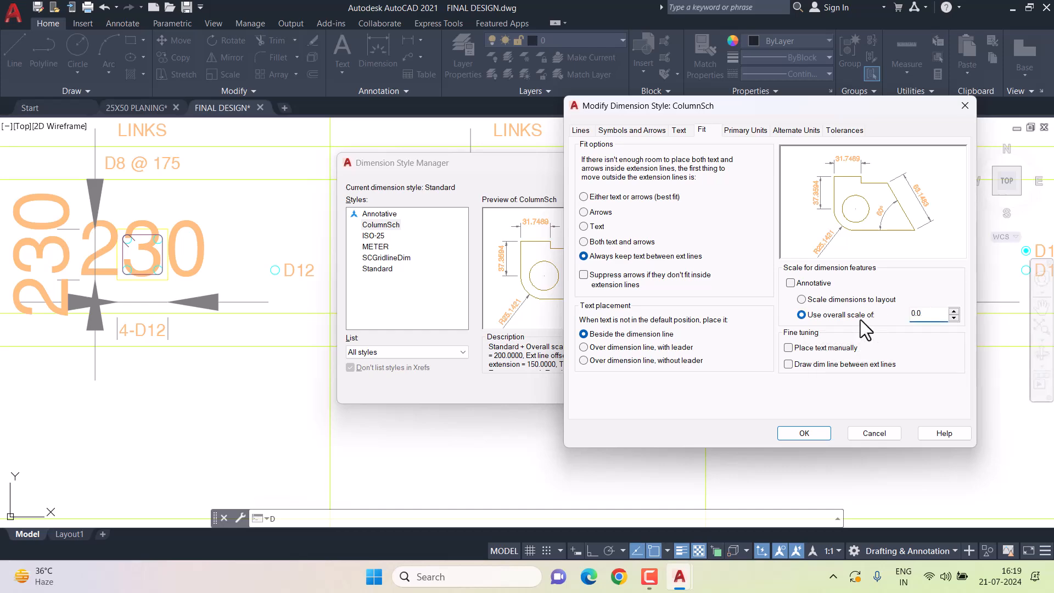
pyautogui.click(805, 435)
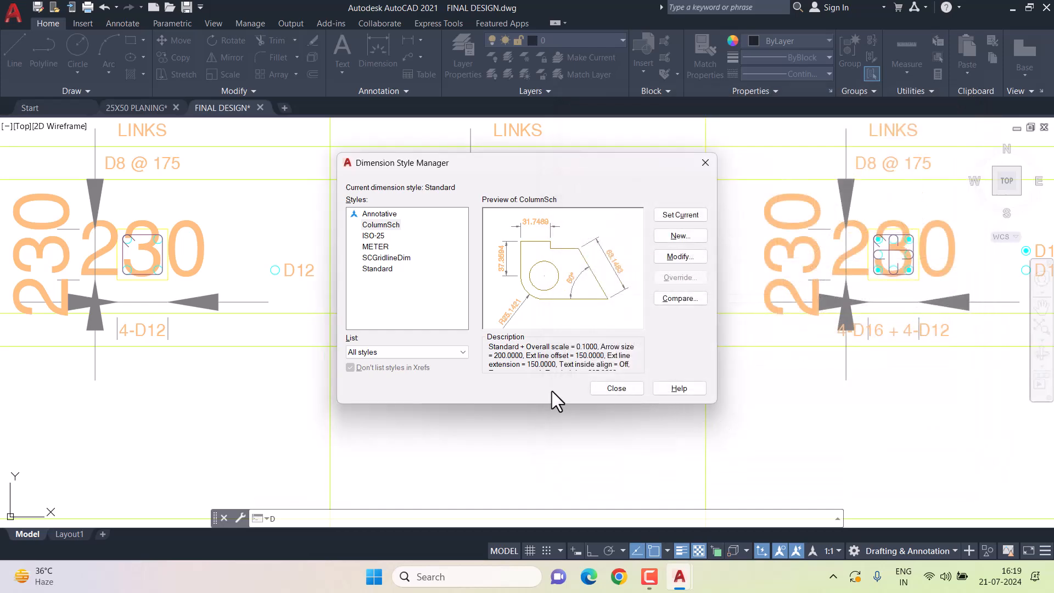
pyautogui.click(598, 389)
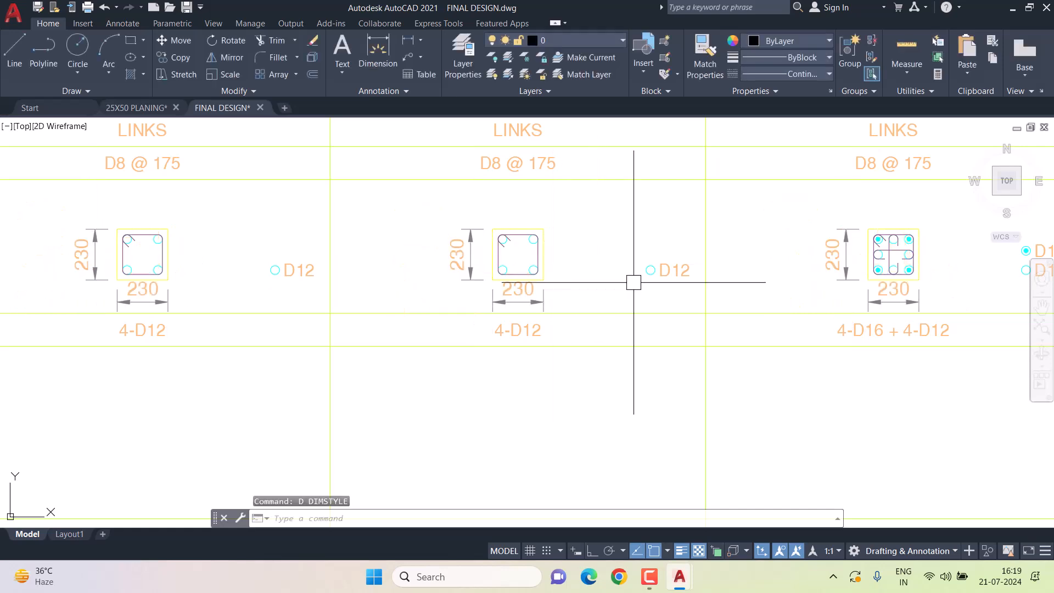
# Move the whole column schedule table so it sits beside the column centerline plan.
pyautogui.scroll(-2, 634, 283)
pyautogui.scroll(-5, 633, 283)
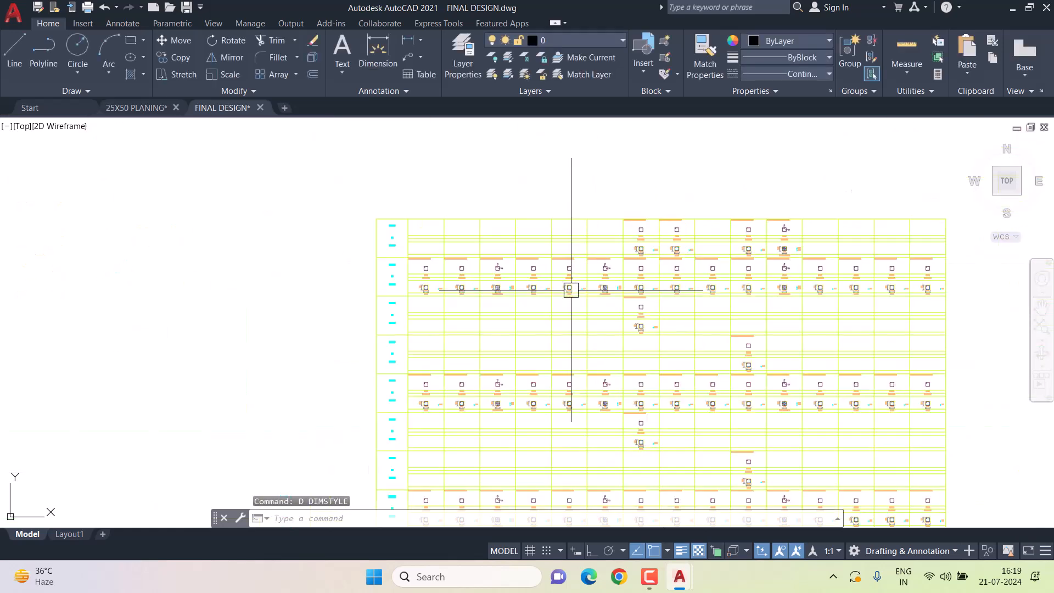
pyautogui.click(518, 270)
pyautogui.write('m')
pyautogui.press('Return')
pyautogui.click(588, 316)
pyautogui.scroll(-2, 587, 319)
pyautogui.moveTo(587, 320); pyautogui.dragTo(319, 420, button='middle')
pyautogui.scroll(-3, 437, 367)
pyautogui.scroll(3, 508, 241)
pyautogui.scroll(5, 483, 220)
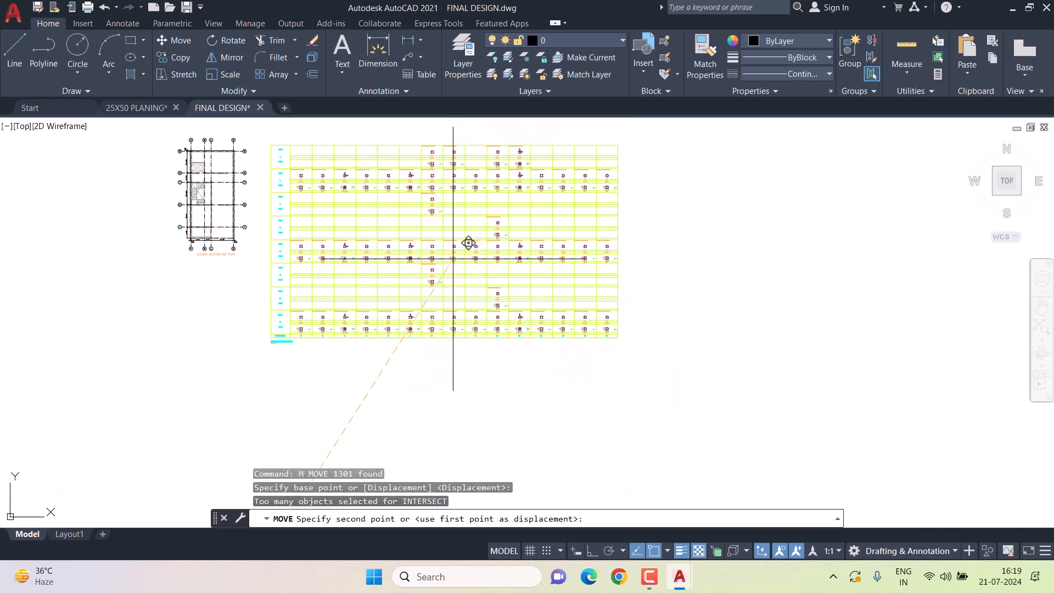
pyautogui.press('Escape')
# Change the colour of the Schedule Border layer, used by the table's outer border, to white.
pyautogui.scroll(5, 323, 212)
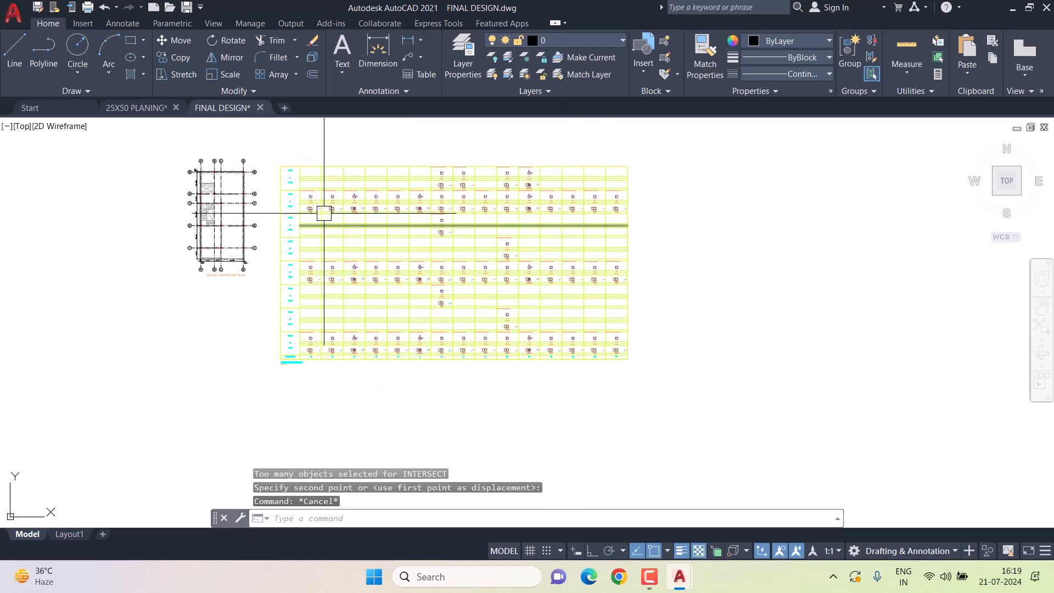
pyautogui.scroll(5, 252, 230)
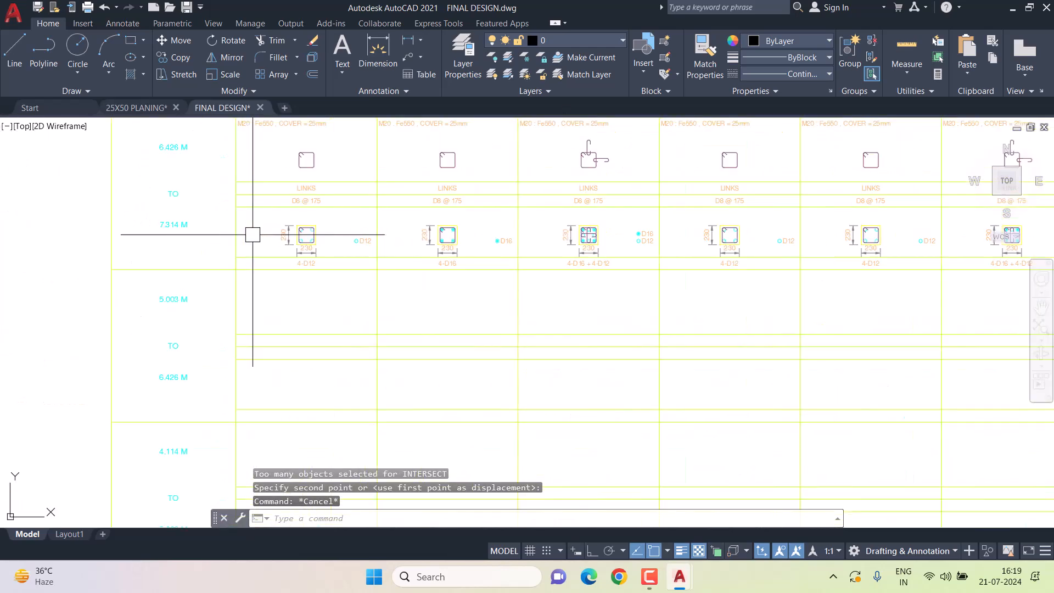
pyautogui.scroll(-5, 322, 270)
pyautogui.moveTo(322, 271)
pyautogui.mouseDown(button='middle')
pyautogui.moveTo(351, 274)
pyautogui.moveTo(351, 308)
pyautogui.mouseUp(button='middle')
pyautogui.scroll(2, 361, 242)
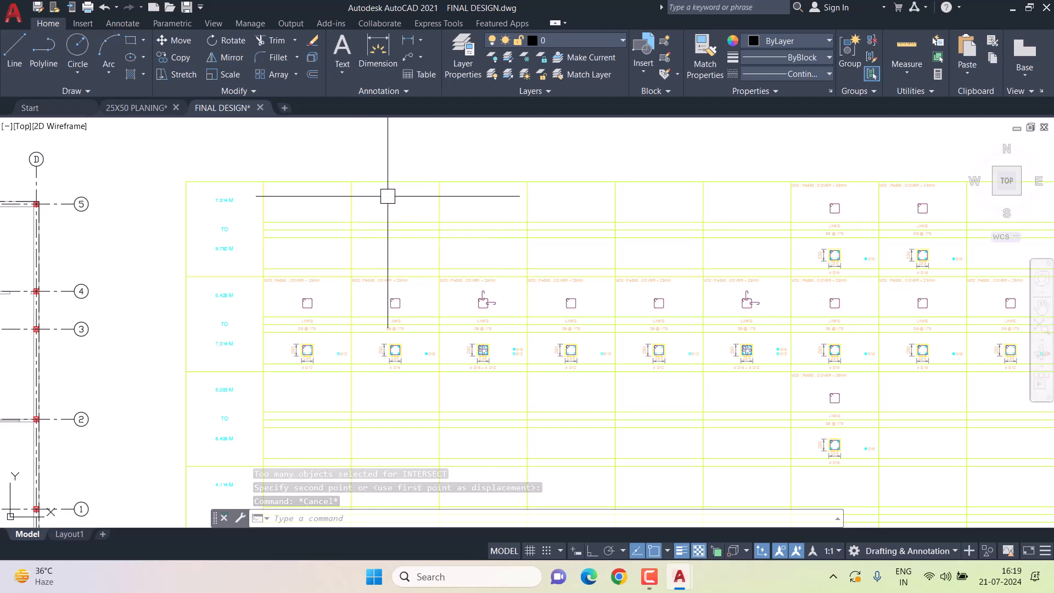
pyautogui.click(387, 182)
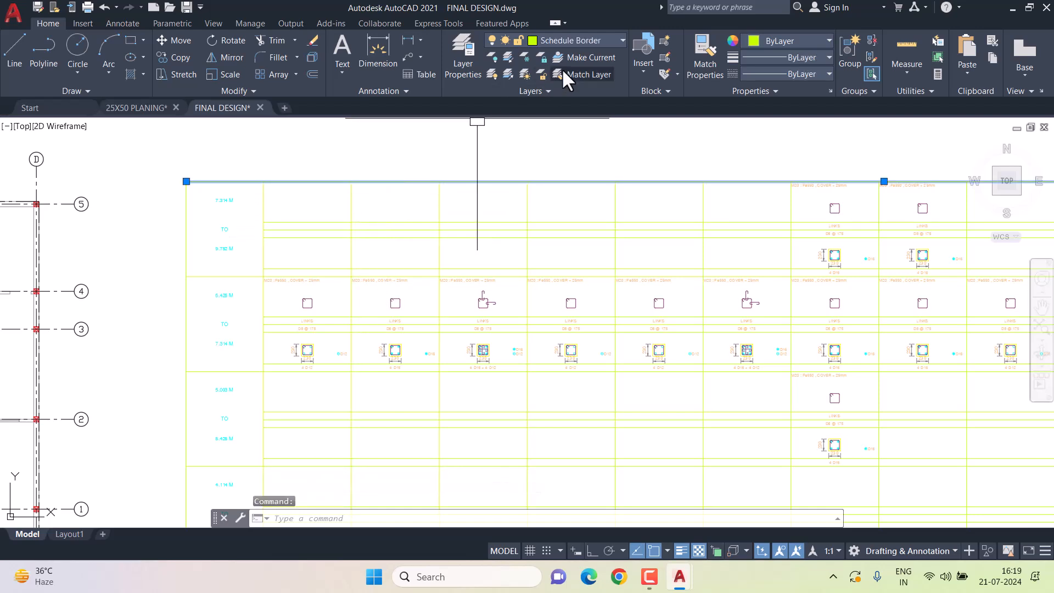
pyautogui.click(574, 44)
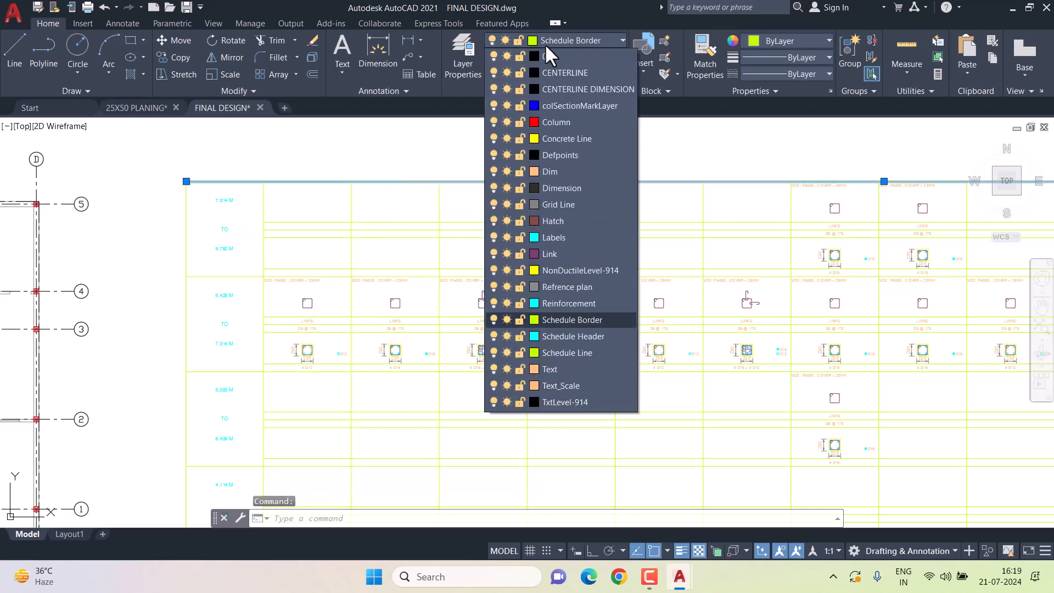
pyautogui.click(534, 304)
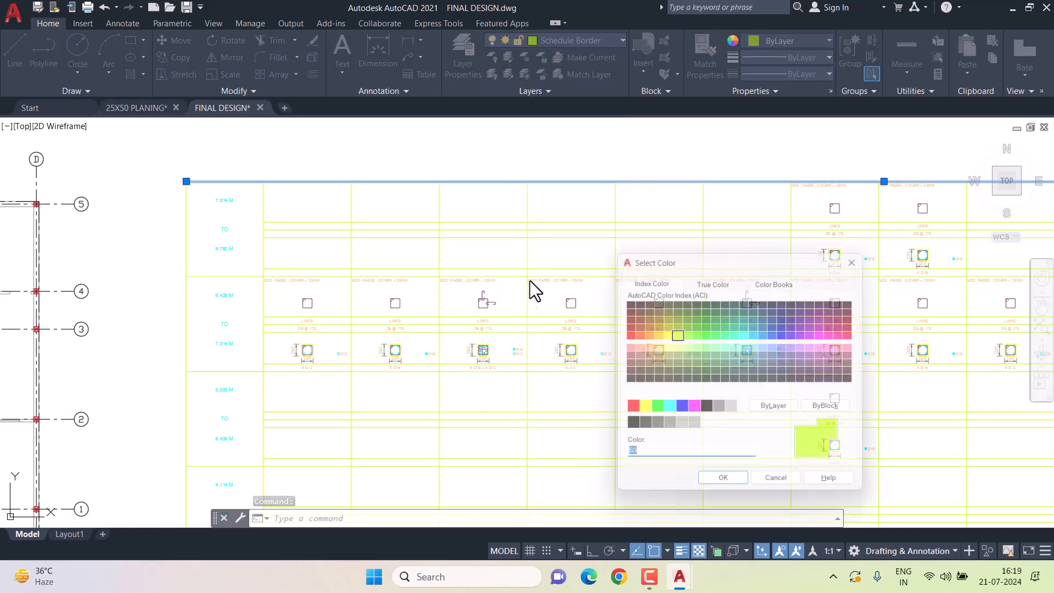
pyautogui.click(707, 409)
pyautogui.click(724, 487)
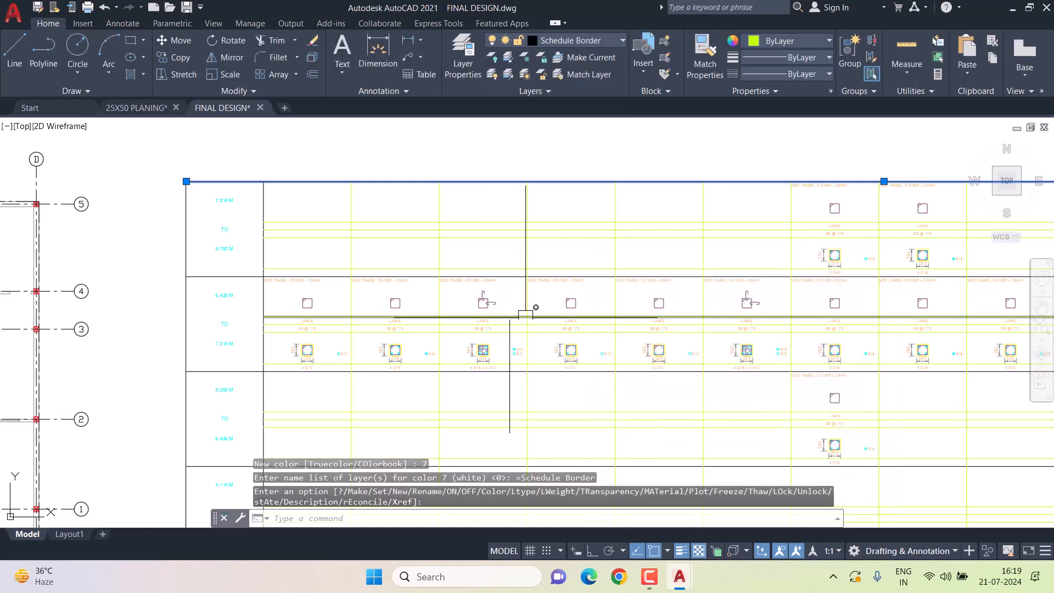
# Change the colour of the Schedule Line layer to white.
pyautogui.click(577, 45)
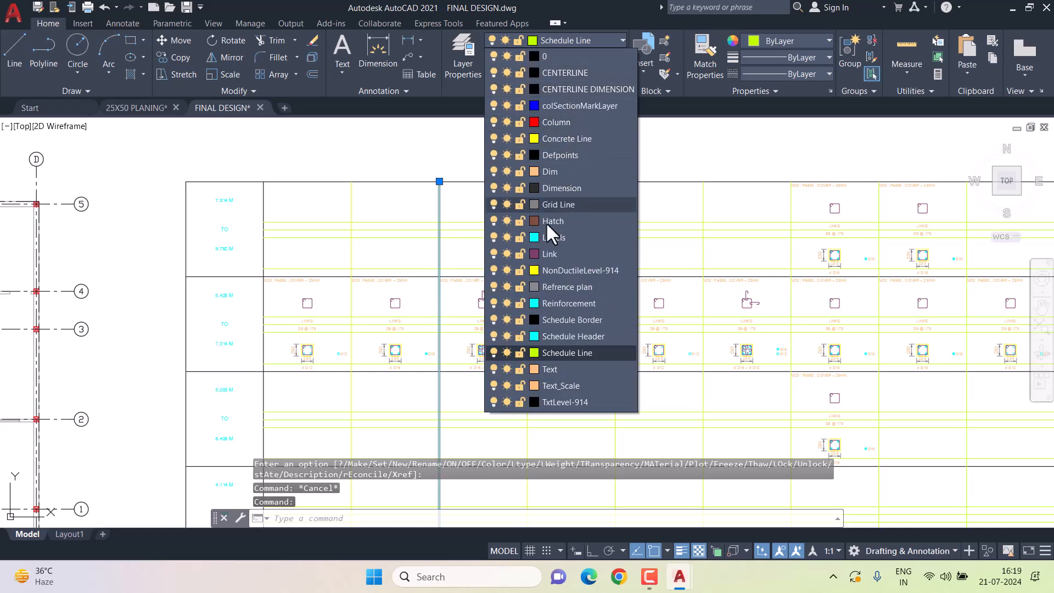
pyautogui.click(533, 356)
pyautogui.click(707, 410)
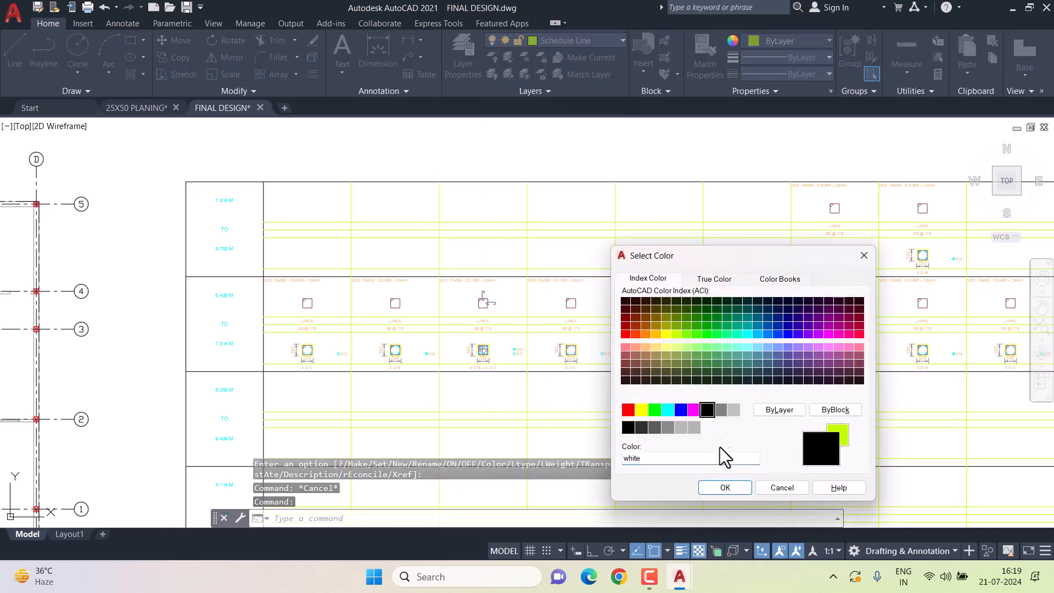
pyautogui.click(725, 487)
# Change the colour of the Schedule Header layer, used by the level labels such as 7.314 M, to white.
pyautogui.scroll(6, 228, 202)
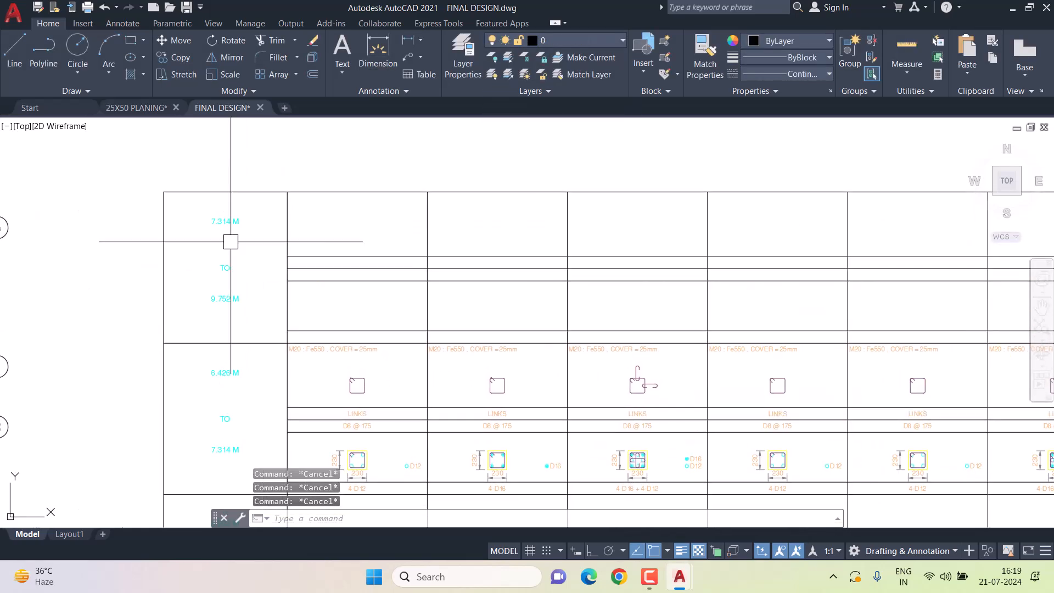
pyautogui.click(228, 197)
pyautogui.click(574, 44)
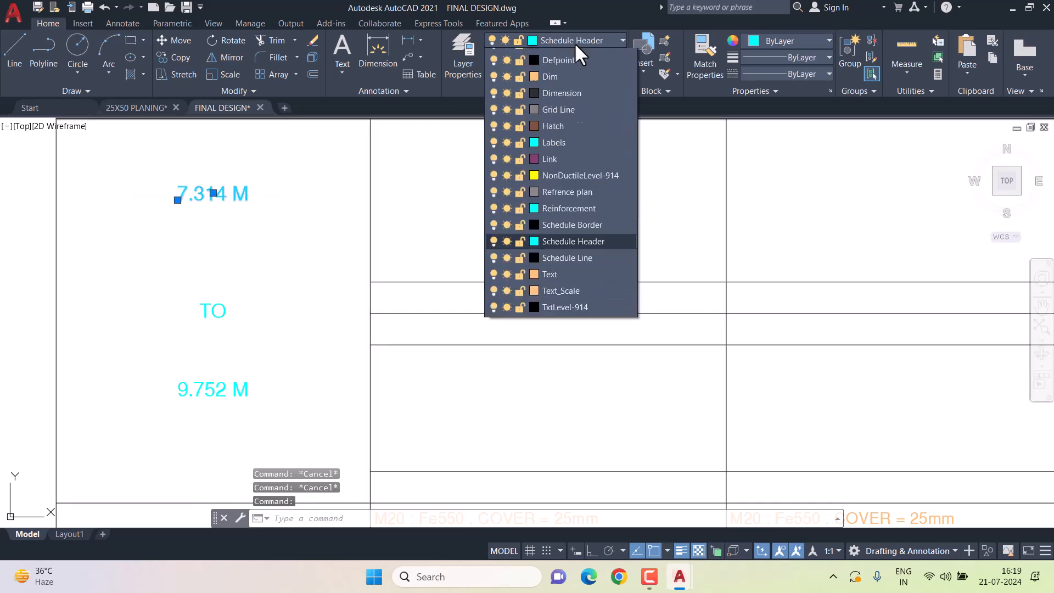
pyautogui.click(531, 333)
pyautogui.click(708, 410)
pyautogui.click(724, 485)
pyautogui.press('Escape')
pyautogui.press('Escape')
# Change the colour of the Text layer, used by the material and cover notes in the schedule, to white.
pyautogui.scroll(-6, 502, 312)
pyautogui.scroll(6, 502, 313)
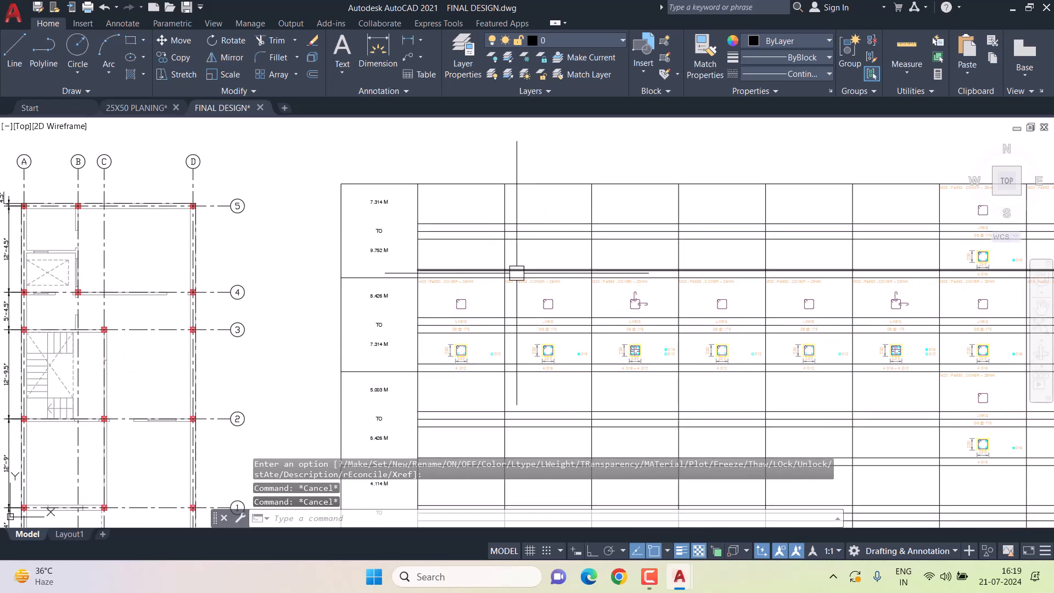
pyautogui.click(407, 294)
pyautogui.click(574, 45)
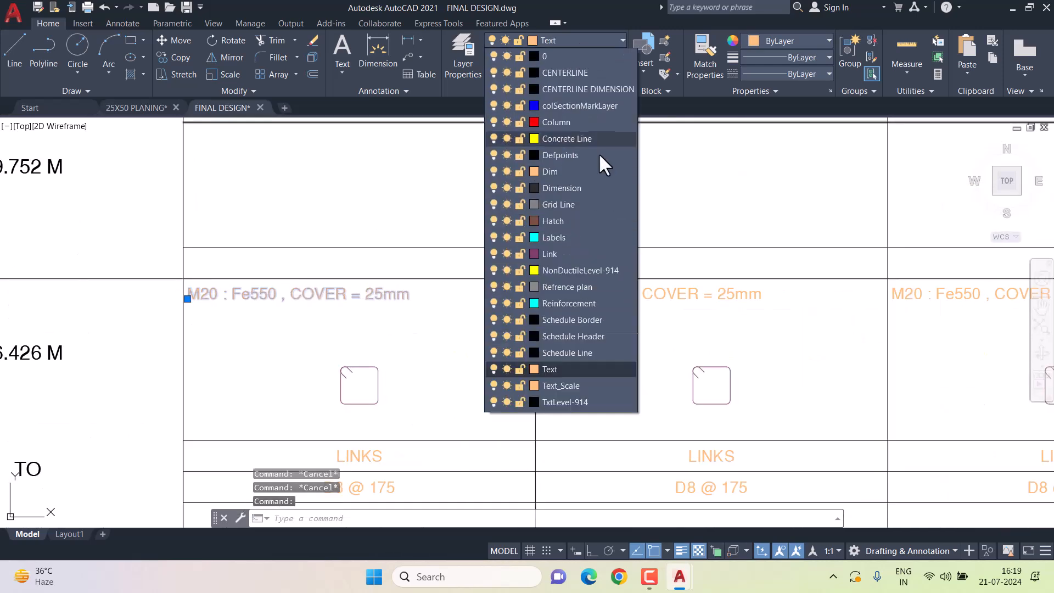
pyautogui.click(540, 332)
pyautogui.click(708, 409)
pyautogui.click(725, 488)
pyautogui.press('Escape')
pyautogui.press('Escape')
# Change the colour of the Concrete Line layer, used by the column section outlines, to white.
pyautogui.scroll(-6, 480, 294)
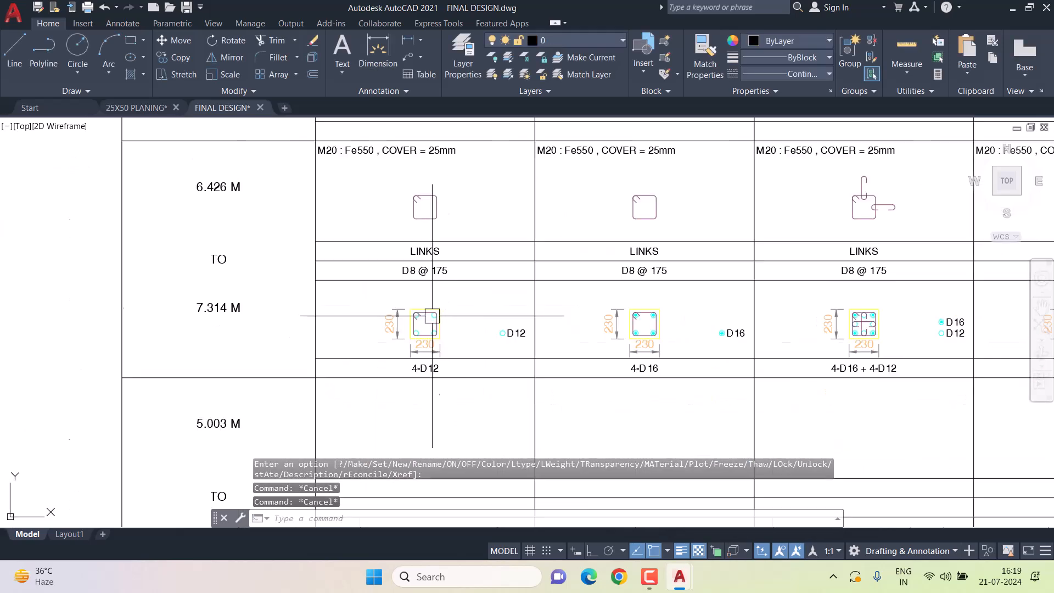
pyautogui.scroll(6, 471, 291)
pyautogui.click(466, 288)
pyautogui.click(574, 43)
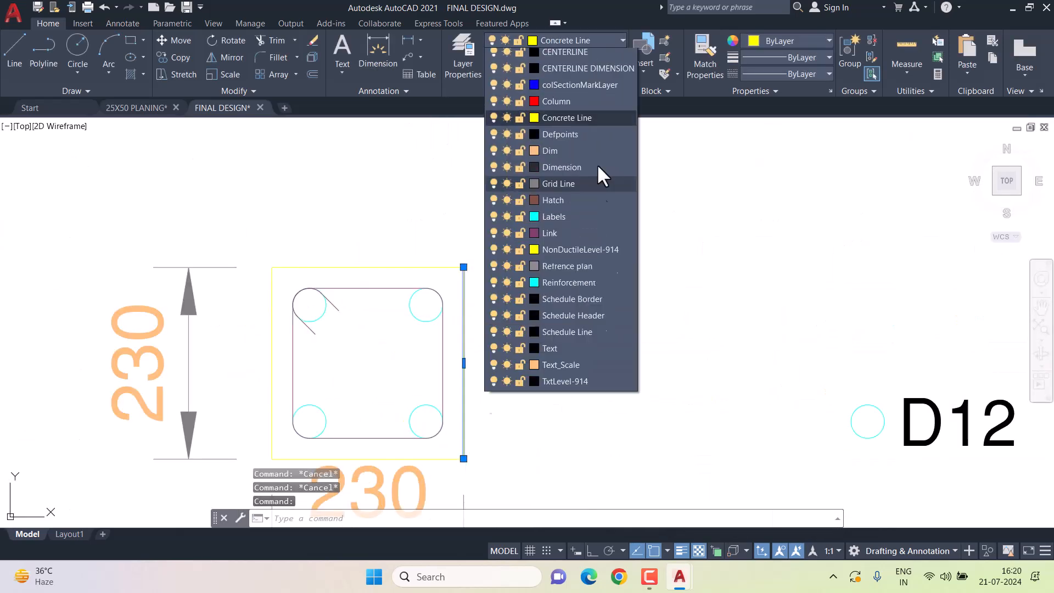
pyautogui.click(534, 138)
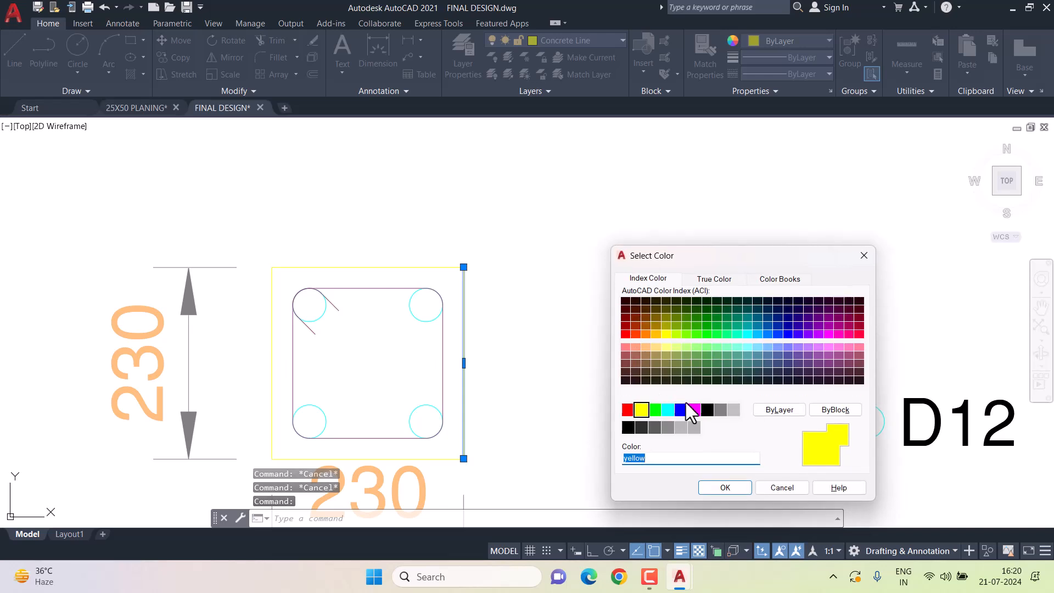
pyautogui.click(707, 409)
pyautogui.click(720, 486)
pyautogui.scroll(-6, 527, 316)
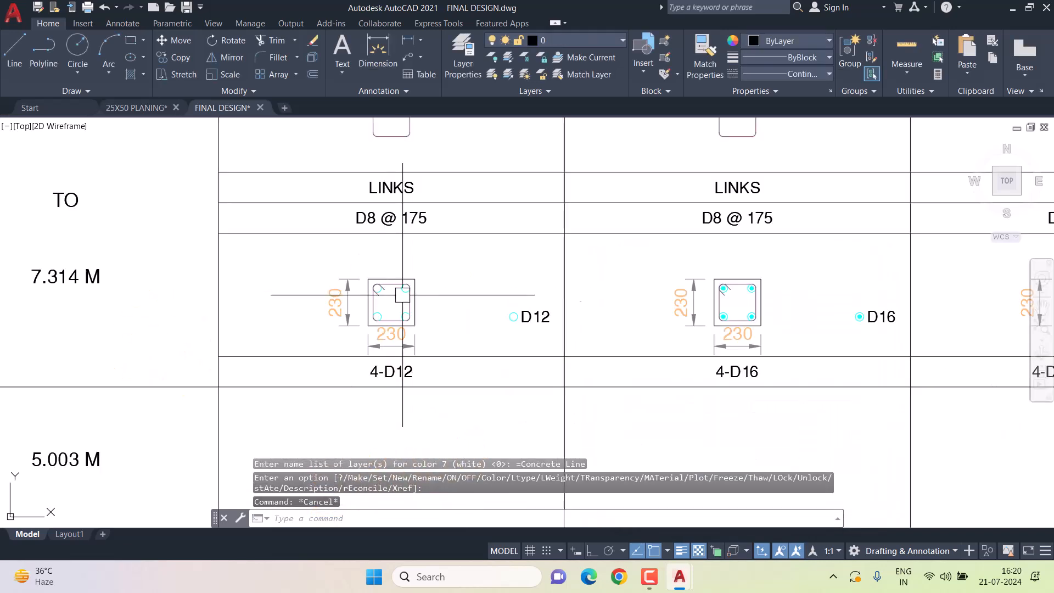
# Select all circles similar to the D12 rebar marker and set their object colour to ByLayer.
pyautogui.scroll(6, 537, 314)
pyautogui.click(502, 306)
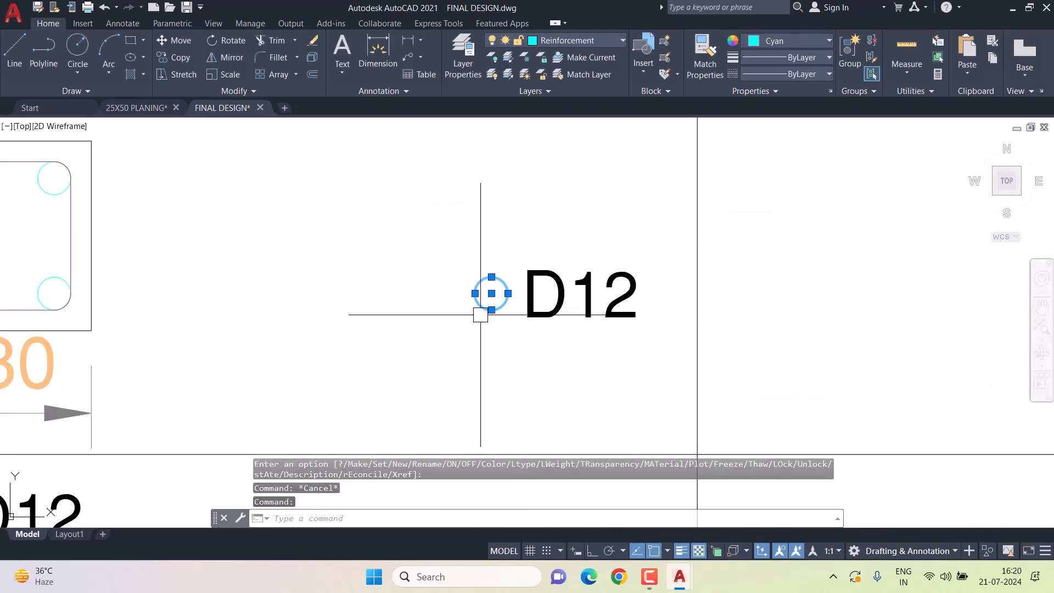
pyautogui.scroll(-5, 439, 307)
pyautogui.scroll(5, 466, 312)
pyautogui.scroll(4, 469, 313)
pyautogui.rightClick(523, 216)
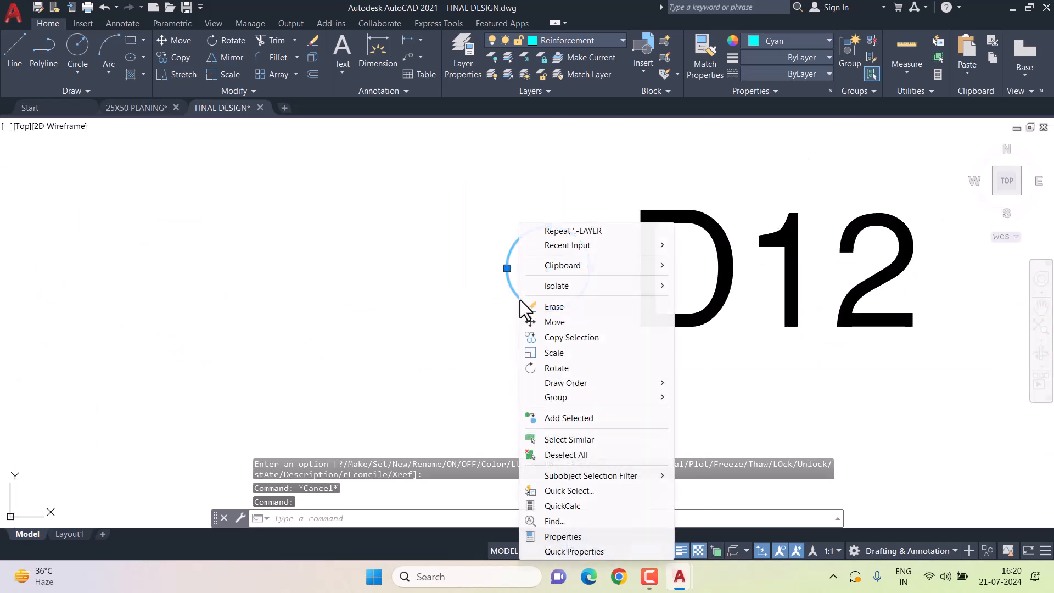
pyautogui.click(556, 439)
pyautogui.scroll(-6, 438, 280)
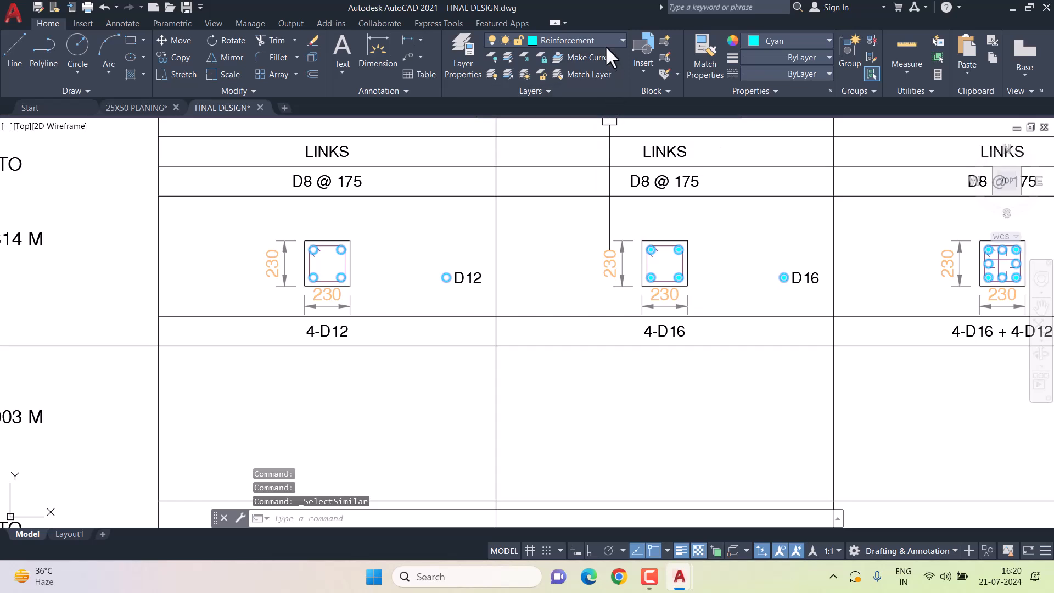
pyautogui.click(775, 39)
pyautogui.click(784, 58)
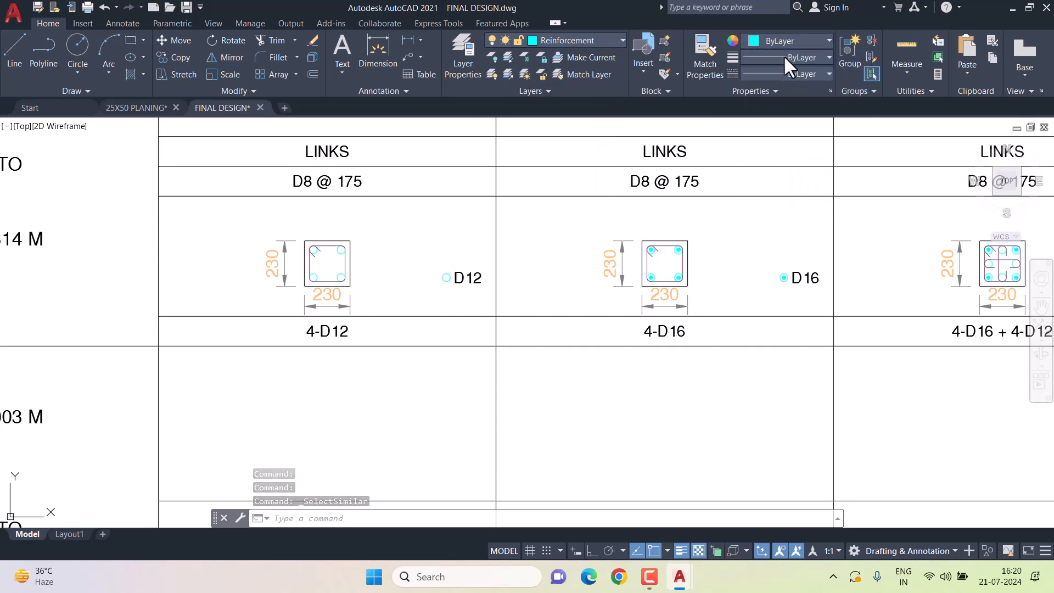
# Change the colour of the Reinforcement layer to white.
pyautogui.click(612, 44)
pyautogui.click(541, 288)
pyautogui.click(707, 410)
pyautogui.click(723, 487)
pyautogui.press('Escape')
pyautogui.press('Escape')
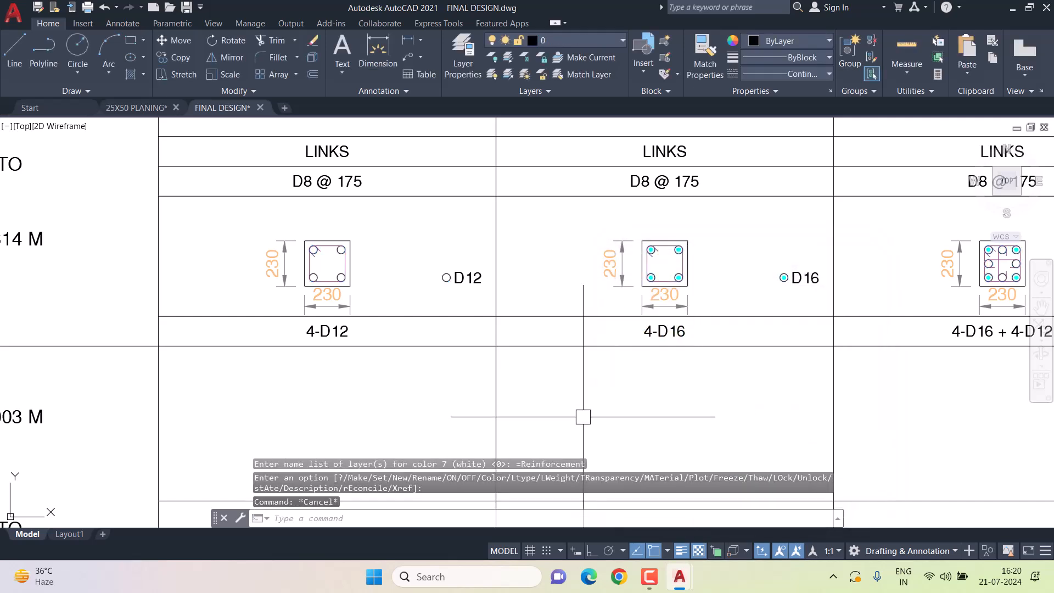
# Select all fills similar to the solid dot inside the D16 rebar circle and set their colour to ByLayer.
pyautogui.scroll(8, 679, 254)
pyautogui.moveTo(558, 336)
pyautogui.mouseDown()
pyautogui.moveTo(485, 337)
pyautogui.moveTo(499, 358)
pyautogui.mouseUp()
pyautogui.rightClick(666, 297)
pyautogui.click(741, 422)
pyautogui.press('Escape')
pyautogui.rightClick(720, 390)
pyautogui.click(770, 440)
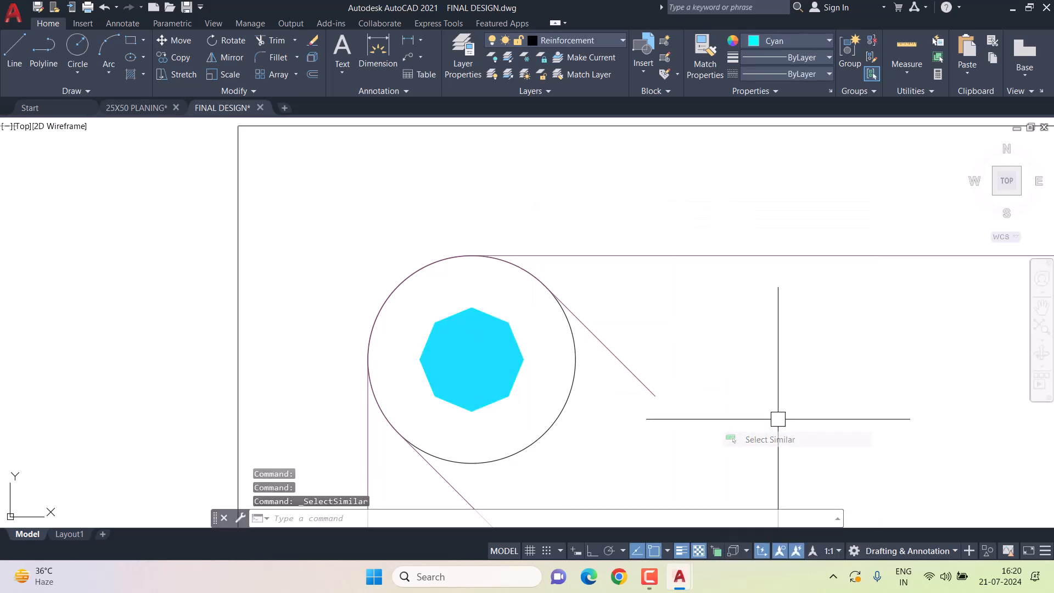
pyautogui.click(791, 41)
pyautogui.click(778, 54)
pyautogui.scroll(-5, 590, 249)
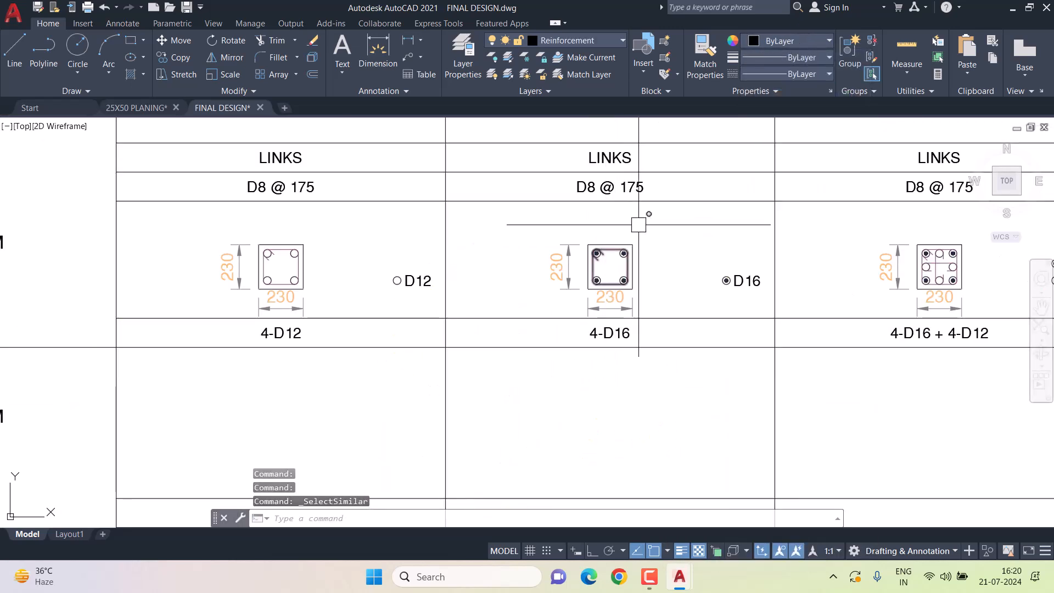
pyautogui.press('Escape')
pyautogui.press('Escape')
# Examine the schedule's column sections, rebar markers and bar labels across the different levels.
pyautogui.scroll(-3, 682, 250)
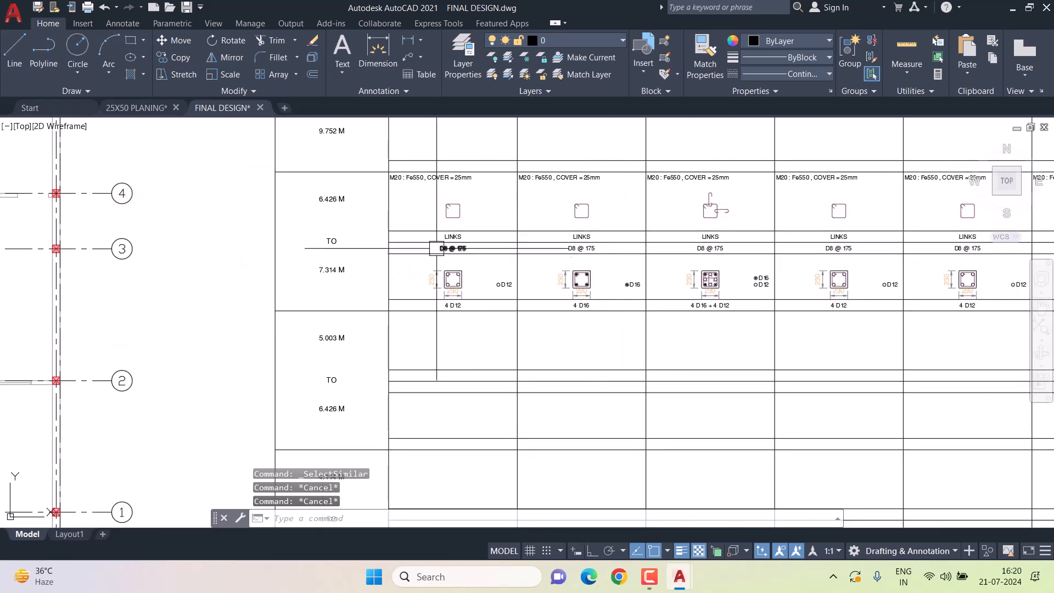
pyautogui.scroll(2, 453, 292)
pyautogui.scroll(2, 453, 293)
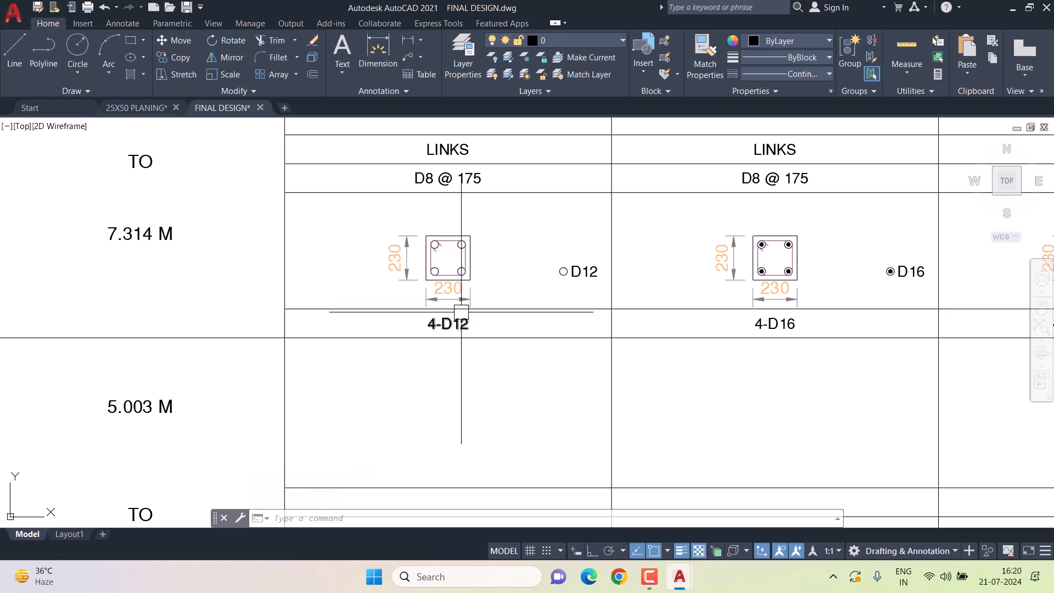
pyautogui.scroll(-10, 526, 305)
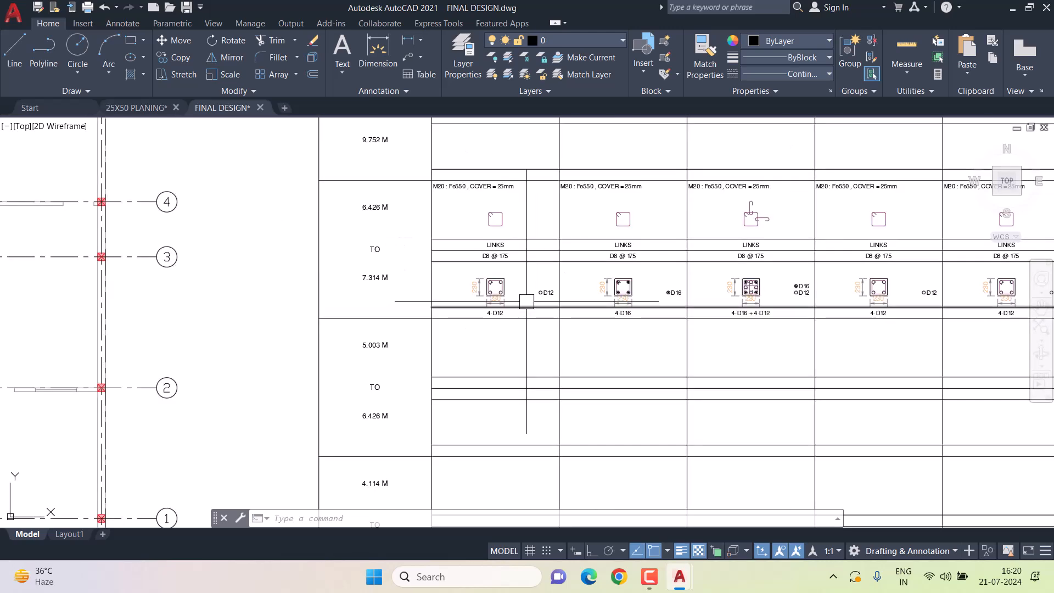
pyautogui.scroll(6, 548, 406)
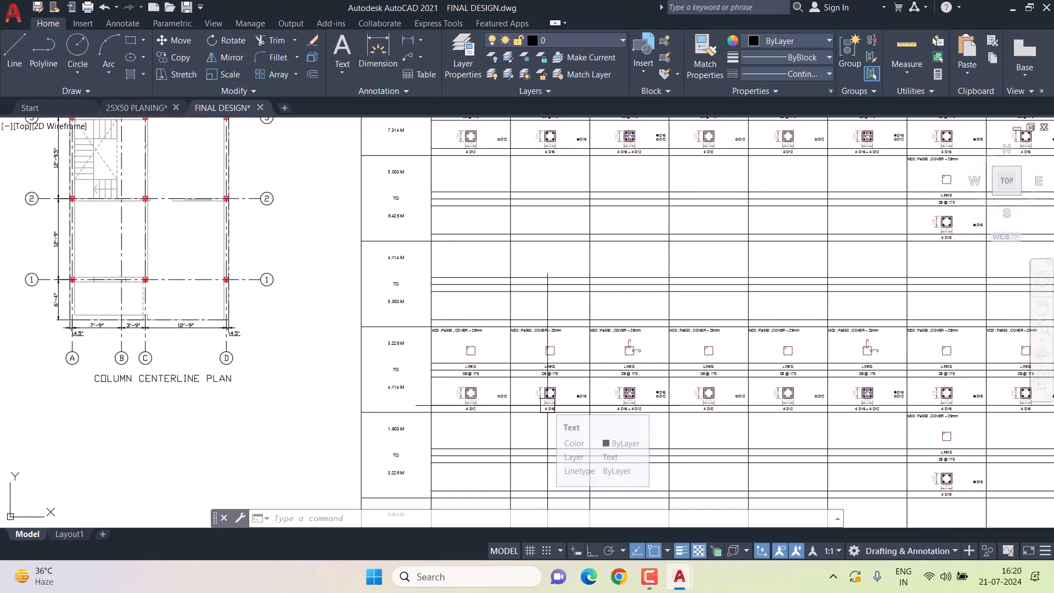
pyautogui.scroll(2, 520, 381)
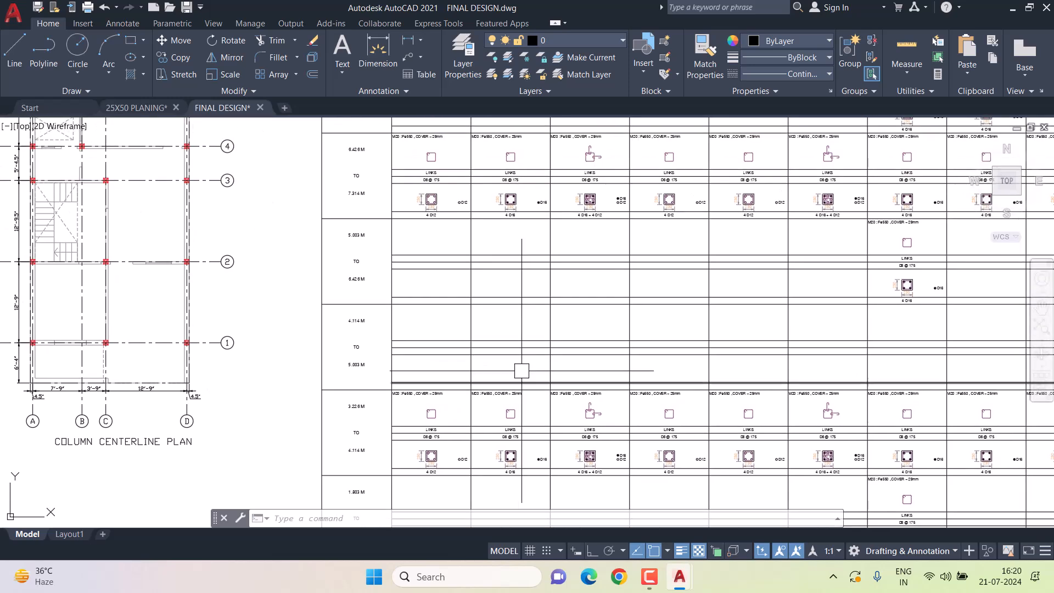
pyautogui.scroll(6, 471, 202)
pyautogui.scroll(-2, 549, 236)
pyautogui.scroll(3, 165, 253)
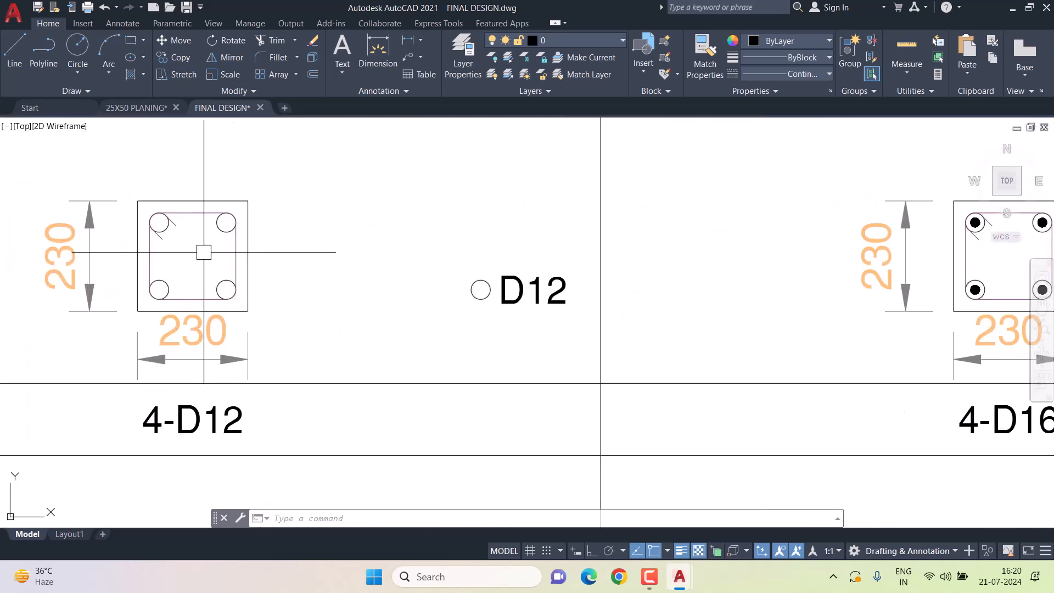
pyautogui.scroll(-3, 551, 297)
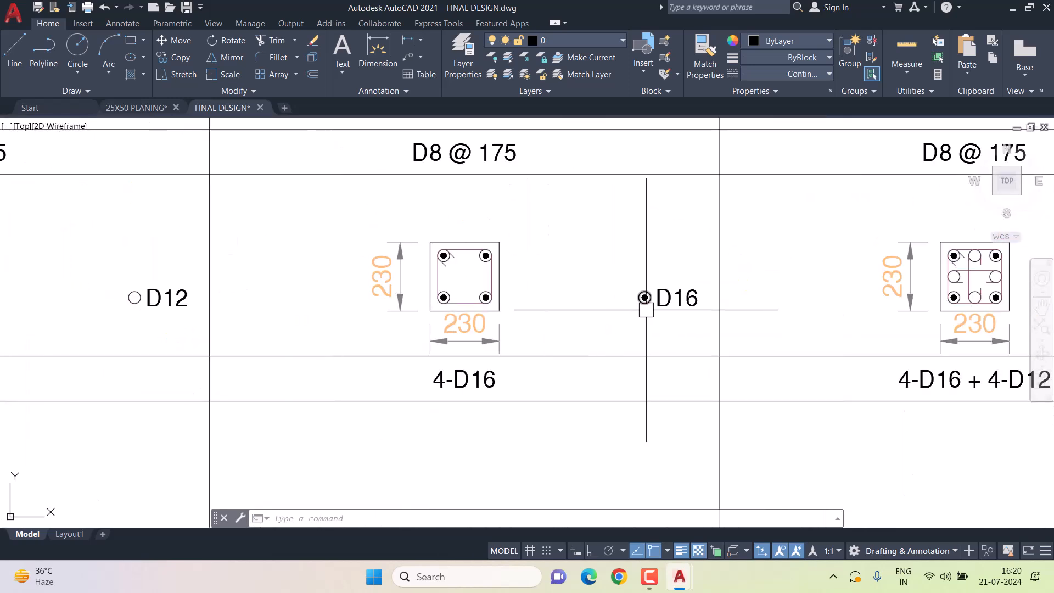
# Change the colour of the Dim layer, which holds the column section dimensions, to white.
pyautogui.scroll(2, 643, 302)
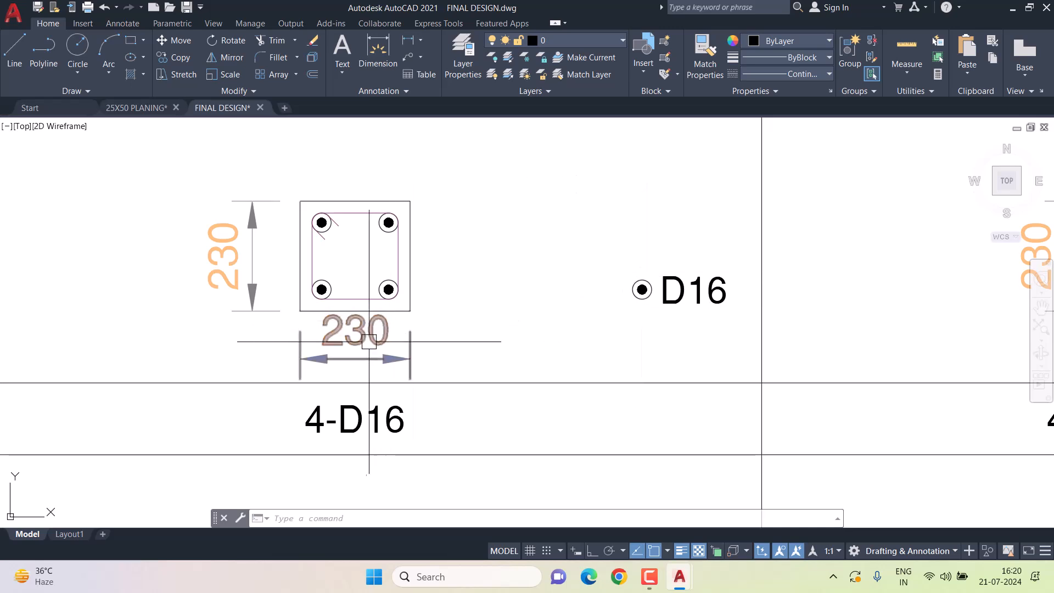
pyautogui.click(387, 312)
pyautogui.click(577, 41)
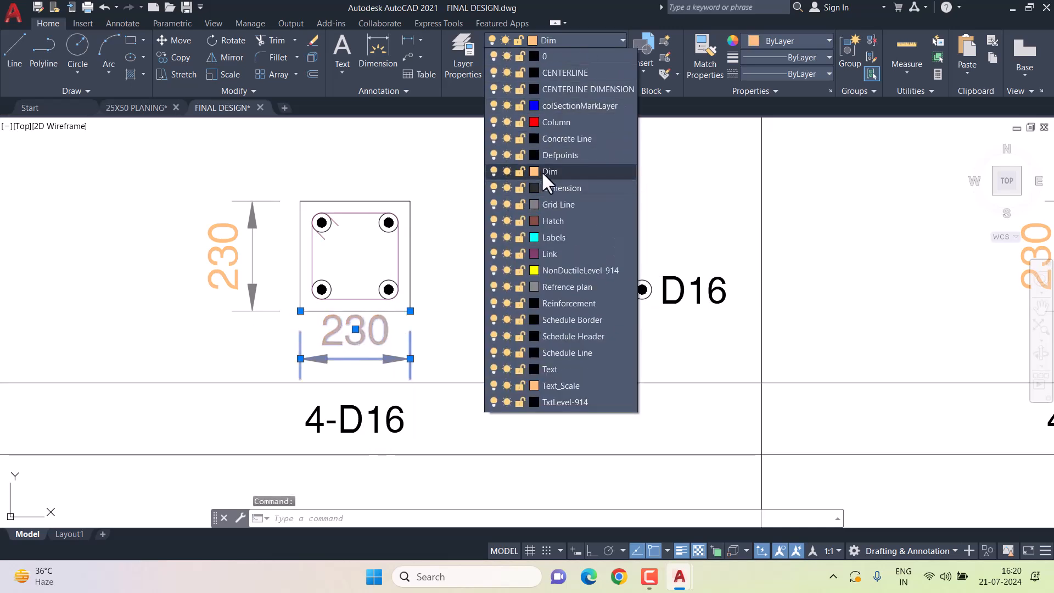
pyautogui.click(540, 171)
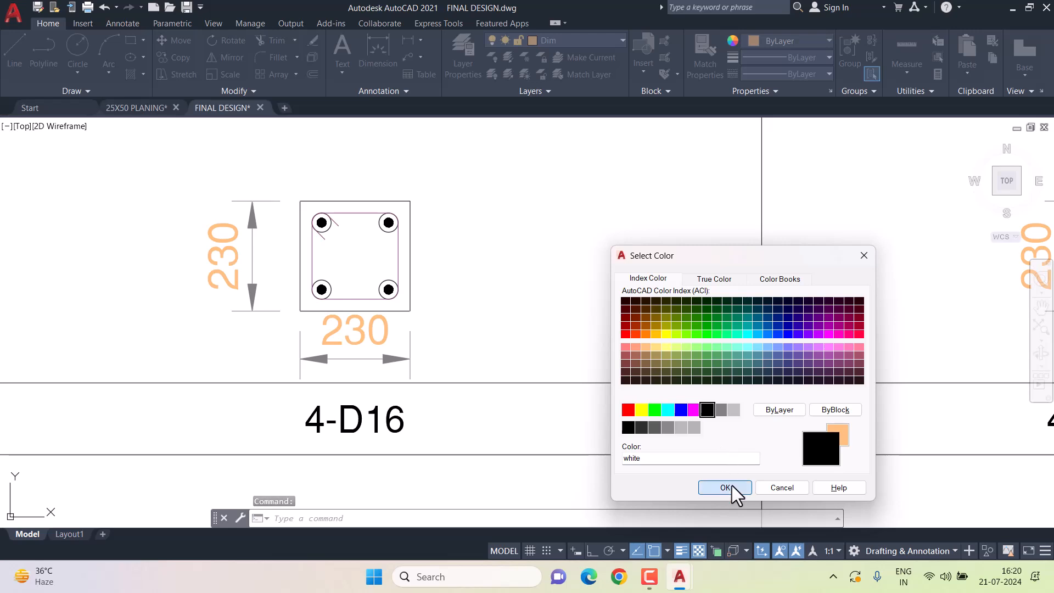
pyautogui.click(733, 486)
pyautogui.press('Escape')
# Modify the ColumnSch dimension style so its text colour is ByLayer.
pyautogui.moveTo(430, 358); pyautogui.dragTo(569, 356, button='middle')
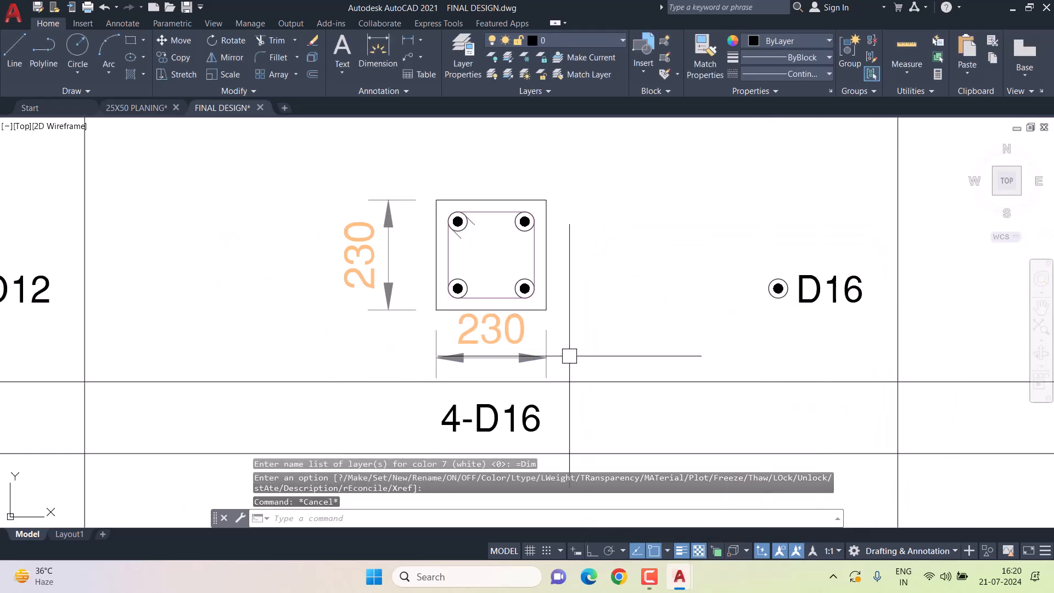
pyautogui.click(523, 357)
pyautogui.press('Escape')
pyautogui.write('D')
pyautogui.press('Return')
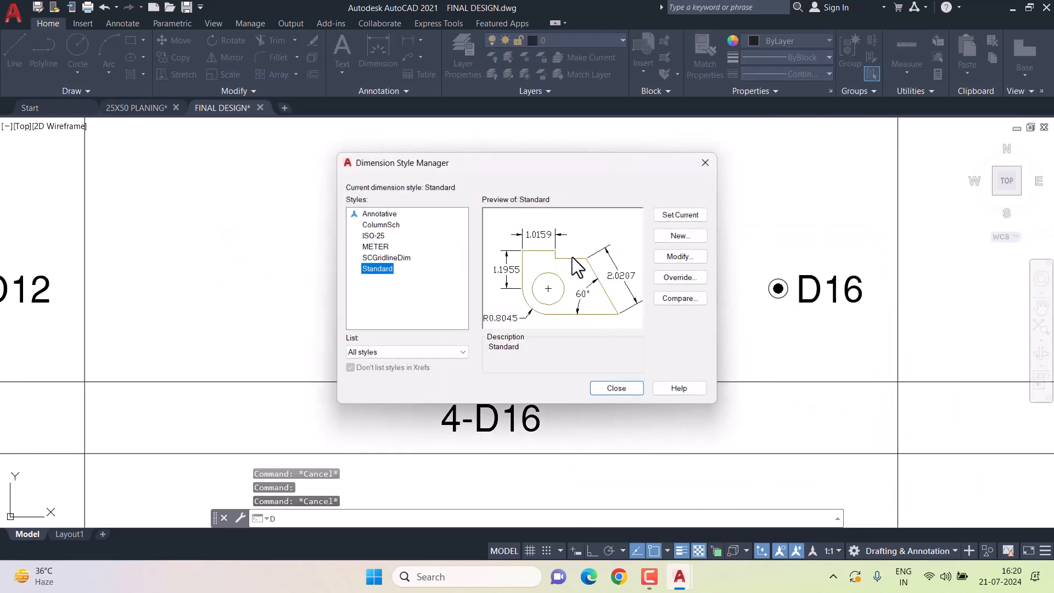
pyautogui.click(390, 226)
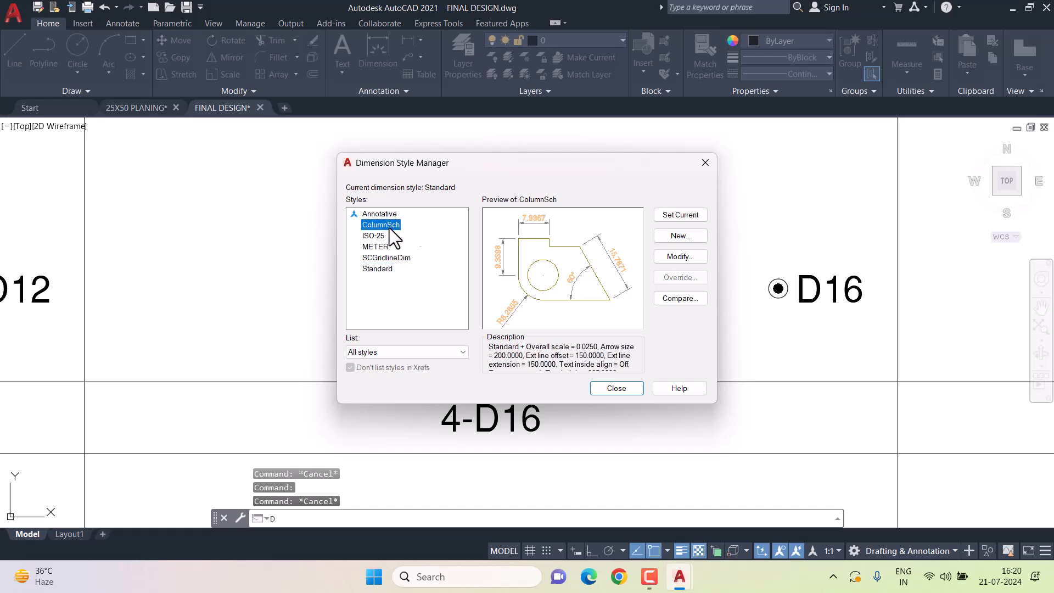
pyautogui.click(670, 258)
pyautogui.click(679, 130)
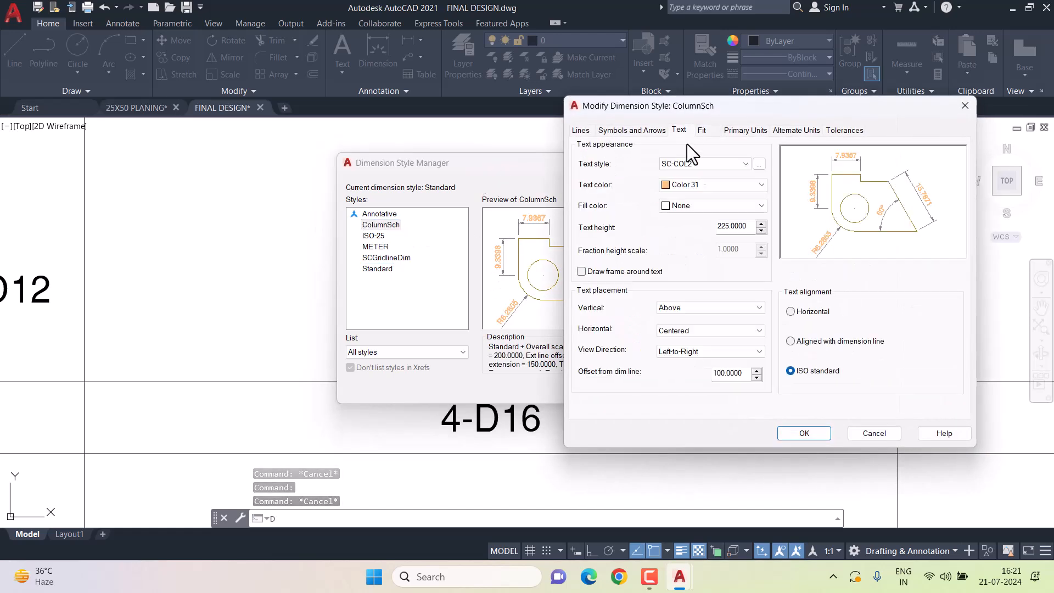
pyautogui.click(698, 186)
pyautogui.click(697, 201)
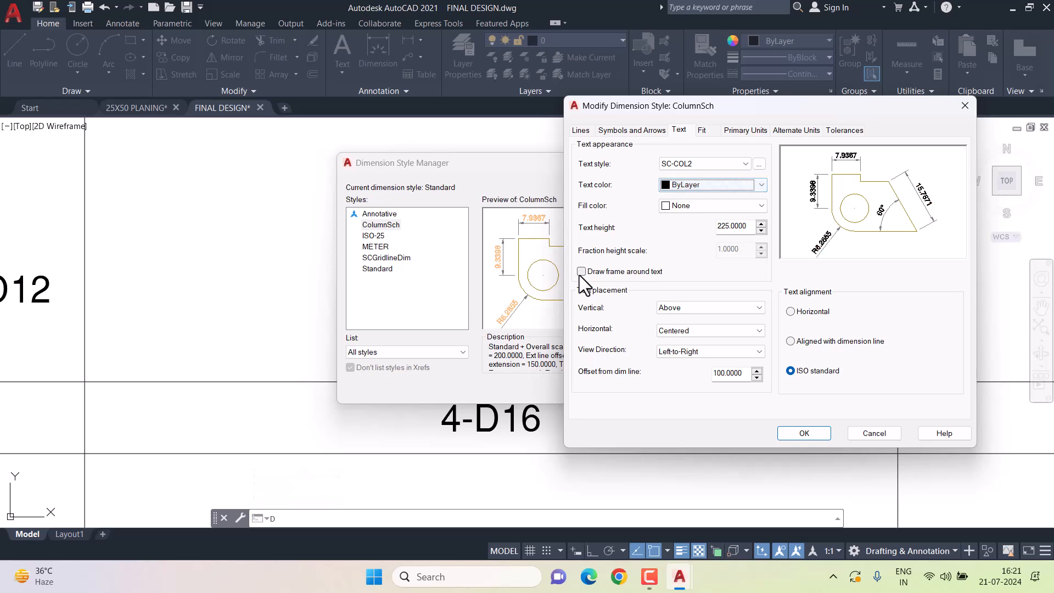
# Recolour the ColumnSch style's dimension lines and extension lines to match the dimension text, and save the style.
pyautogui.click(637, 132)
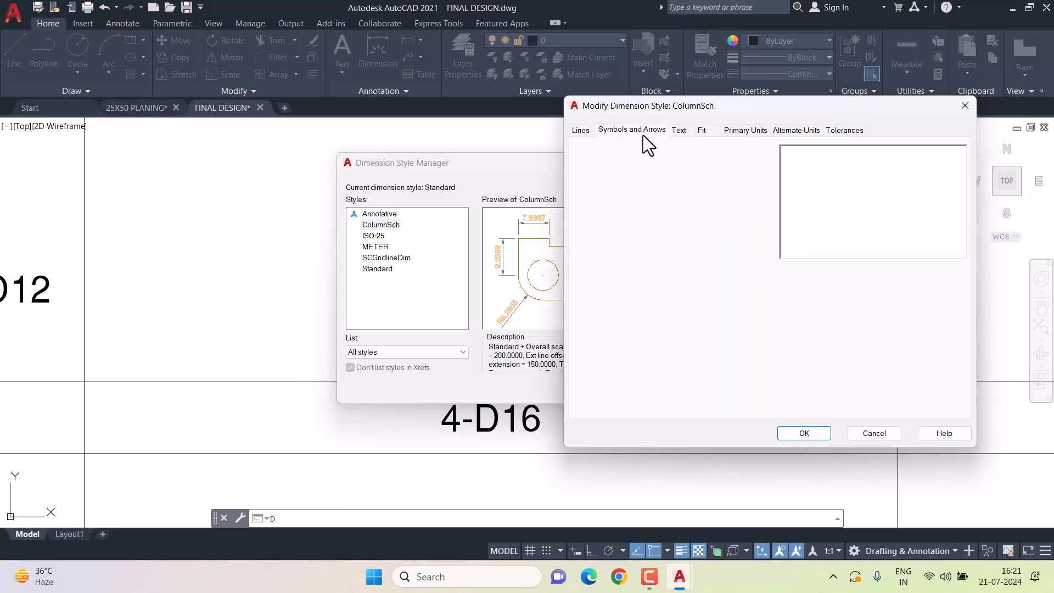
pyautogui.click(582, 131)
pyautogui.click(709, 159)
pyautogui.click(681, 167)
pyautogui.click(709, 292)
pyautogui.click(681, 308)
pyautogui.click(681, 294)
pyautogui.click(687, 301)
pyautogui.click(687, 293)
pyautogui.click(698, 313)
pyautogui.click(801, 434)
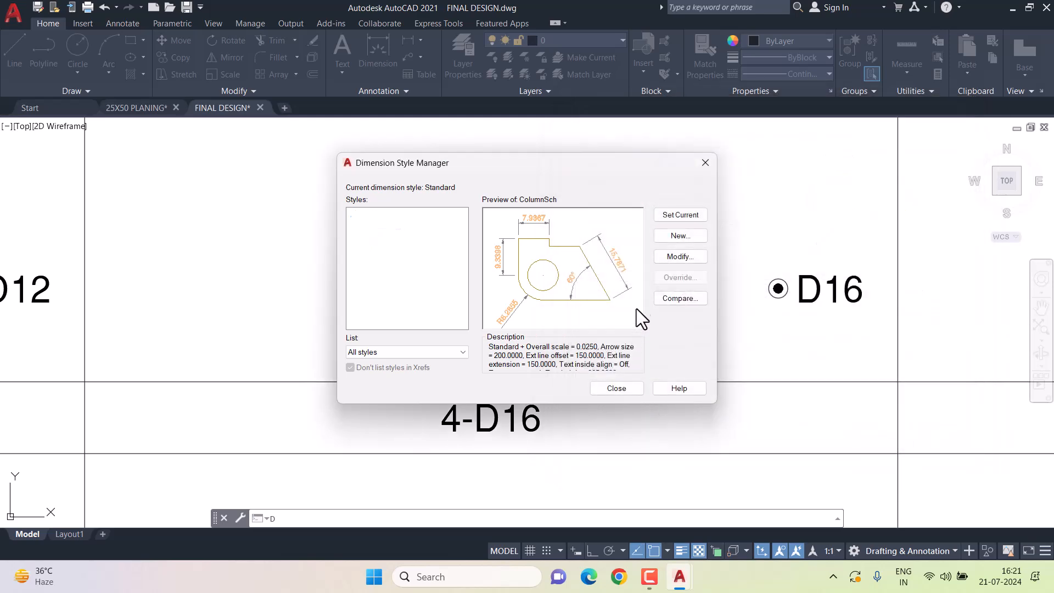
pyautogui.press('Escape')
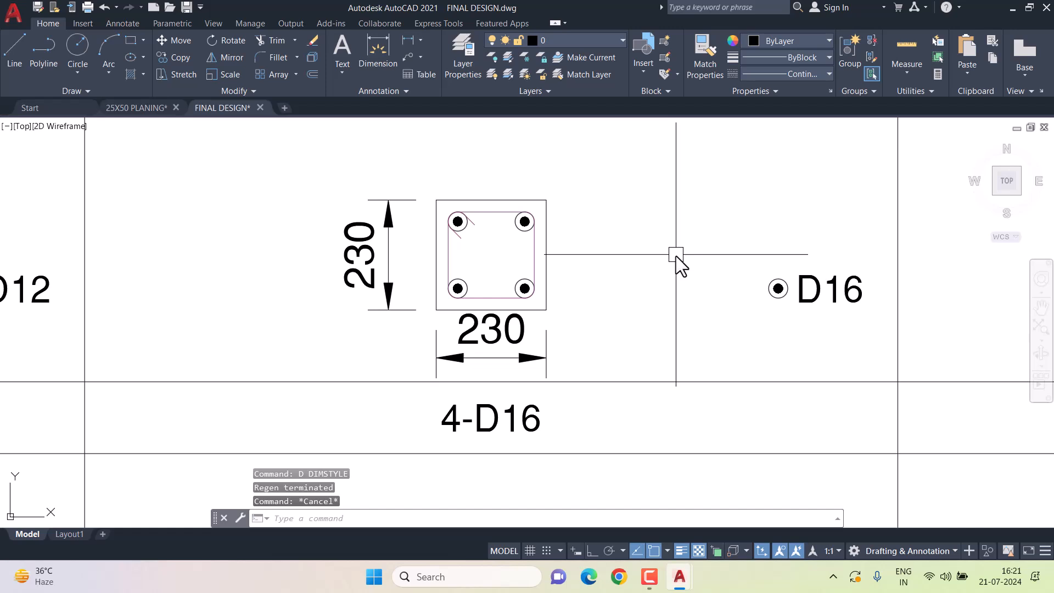
# Set the ColumnSch dimension style's first and second arrowheads to Oblique with an arrow size of 150.
pyautogui.scroll(2, 522, 369)
pyautogui.write('D')
pyautogui.press('Return')
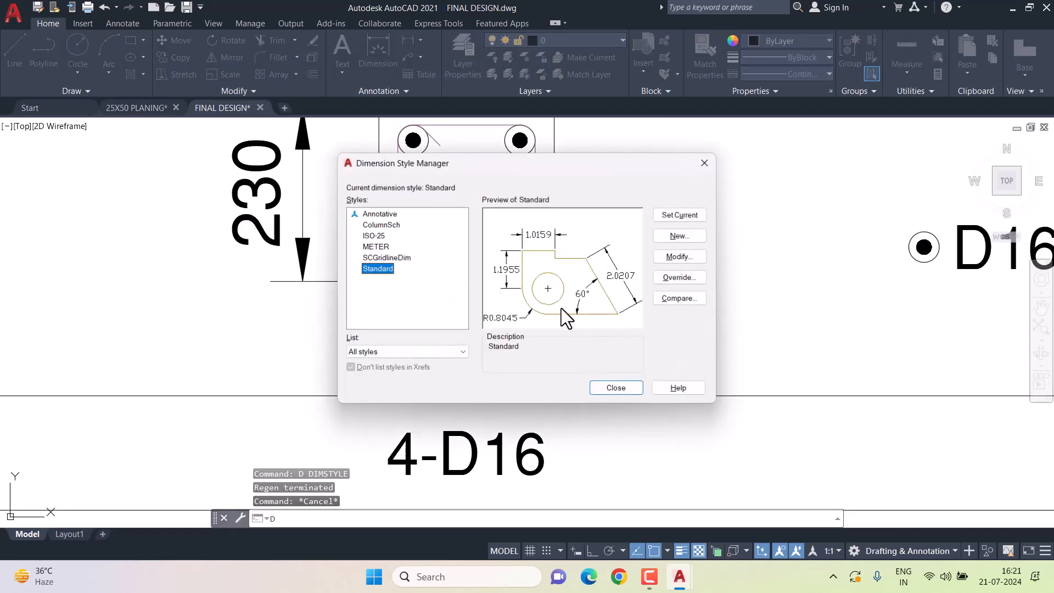
pyautogui.click(391, 227)
pyautogui.click(673, 256)
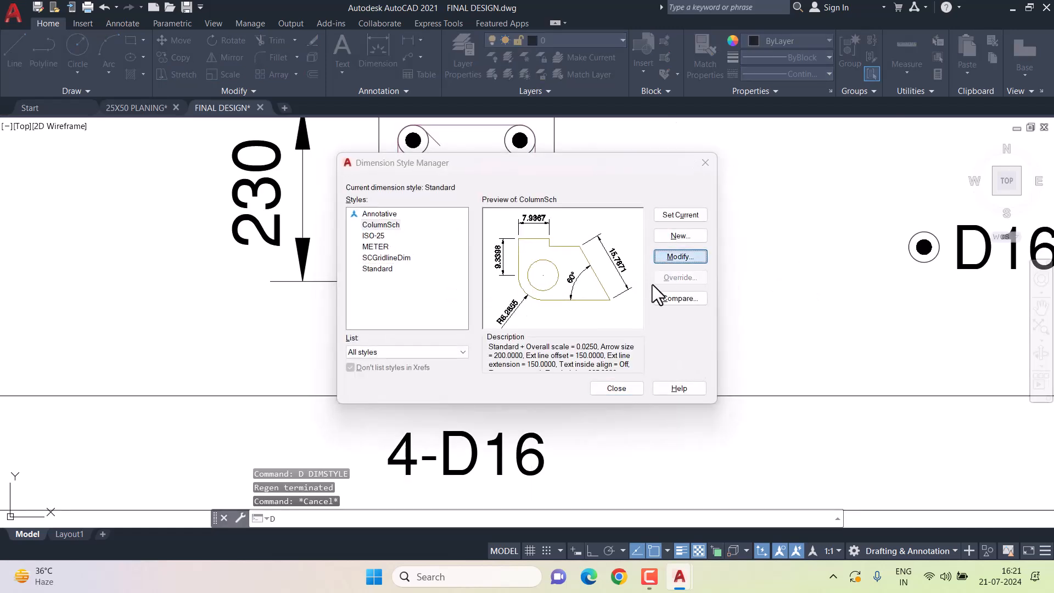
pyautogui.click(633, 131)
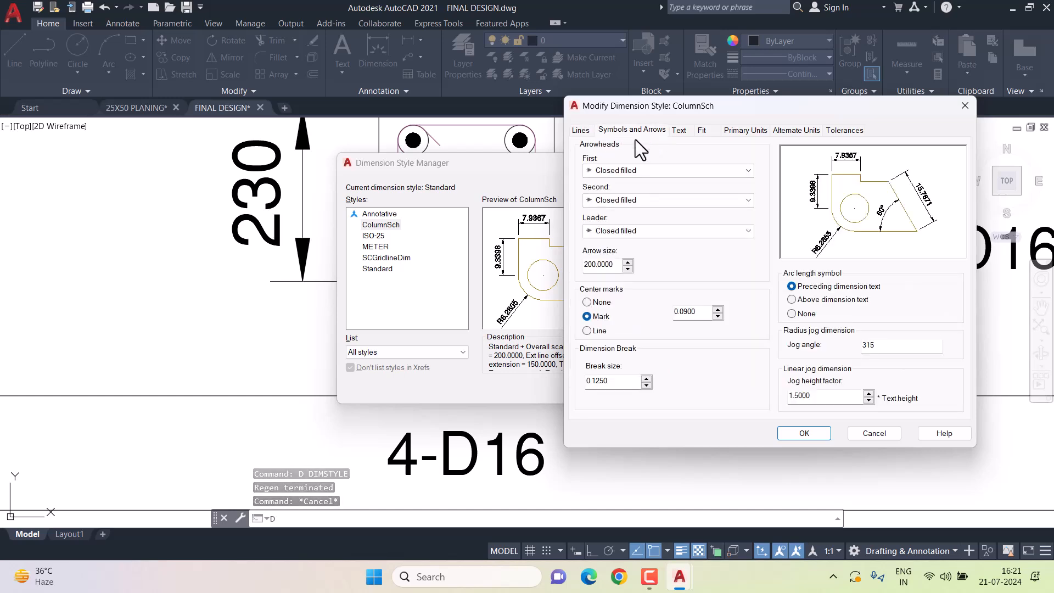
pyautogui.click(608, 170)
pyautogui.click(617, 238)
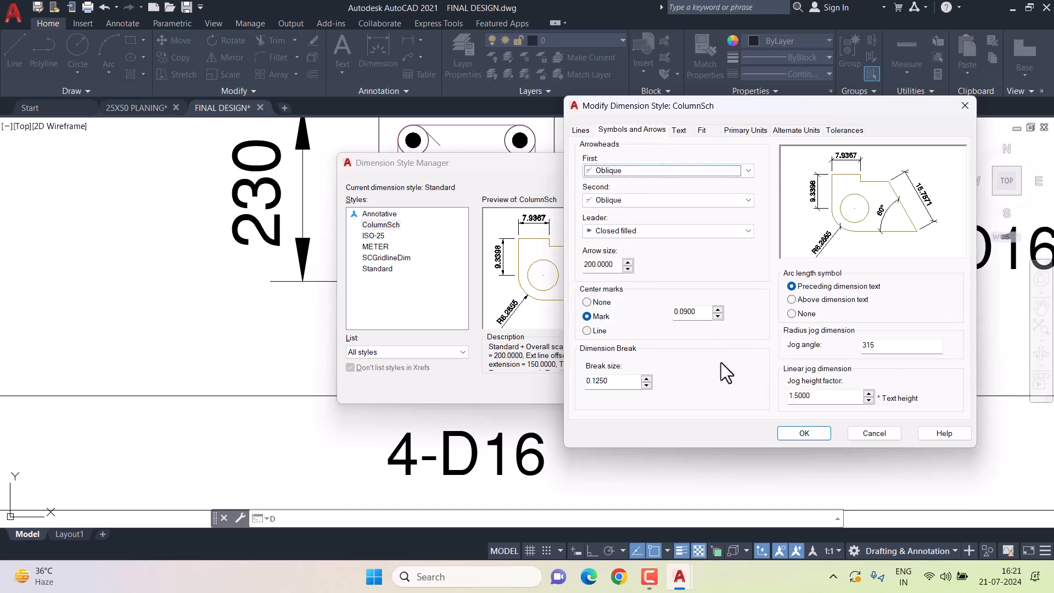
pyautogui.doubleClick(603, 264)
pyautogui.write('150')
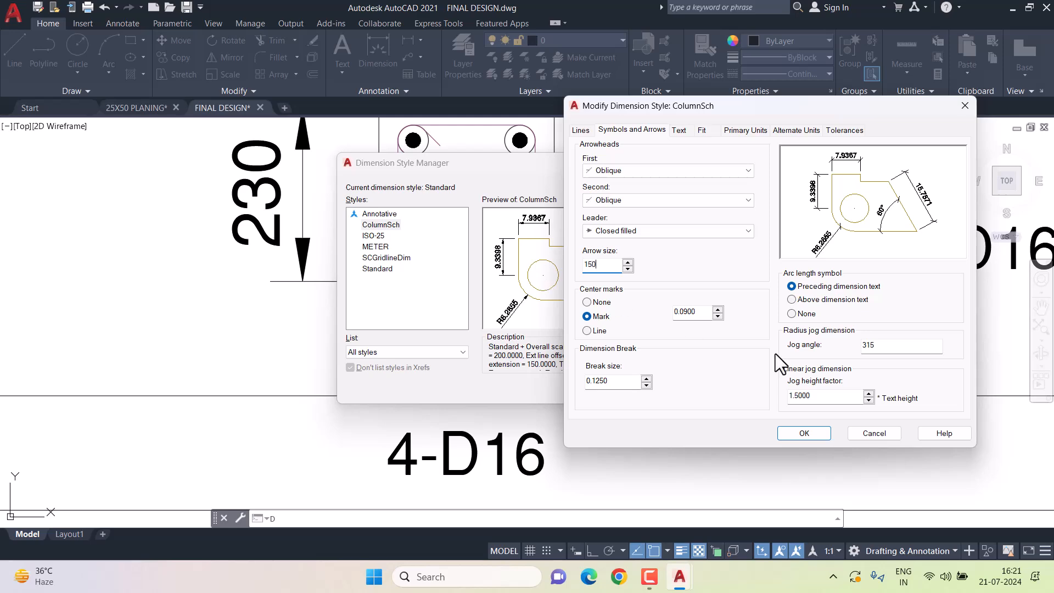
pyautogui.click(805, 434)
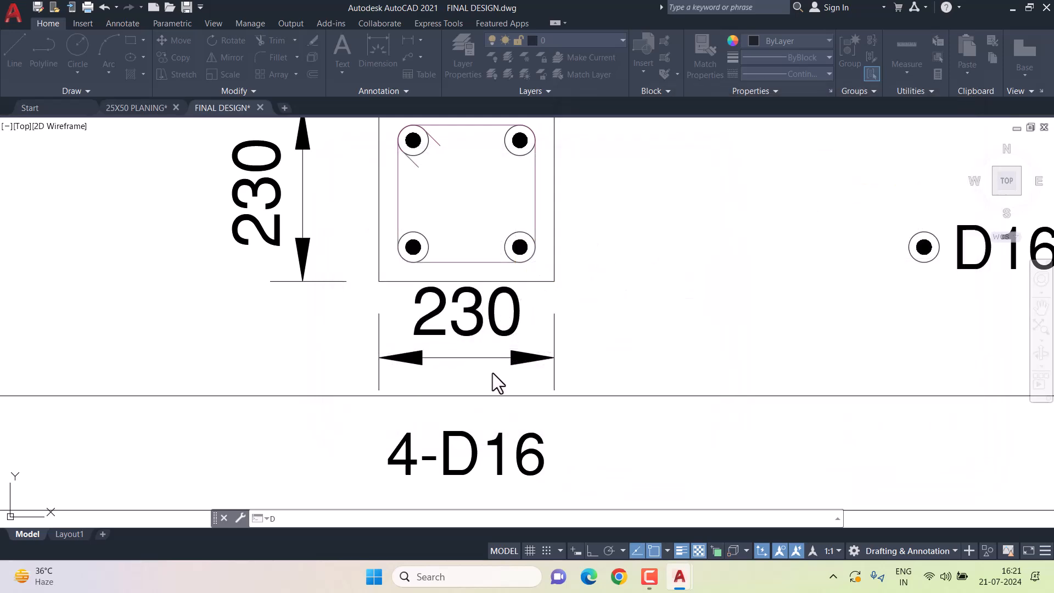
# Change the colour of the Link layer, which holds the stirrup and hook shapes, to white.
pyautogui.scroll(-1, 623, 260)
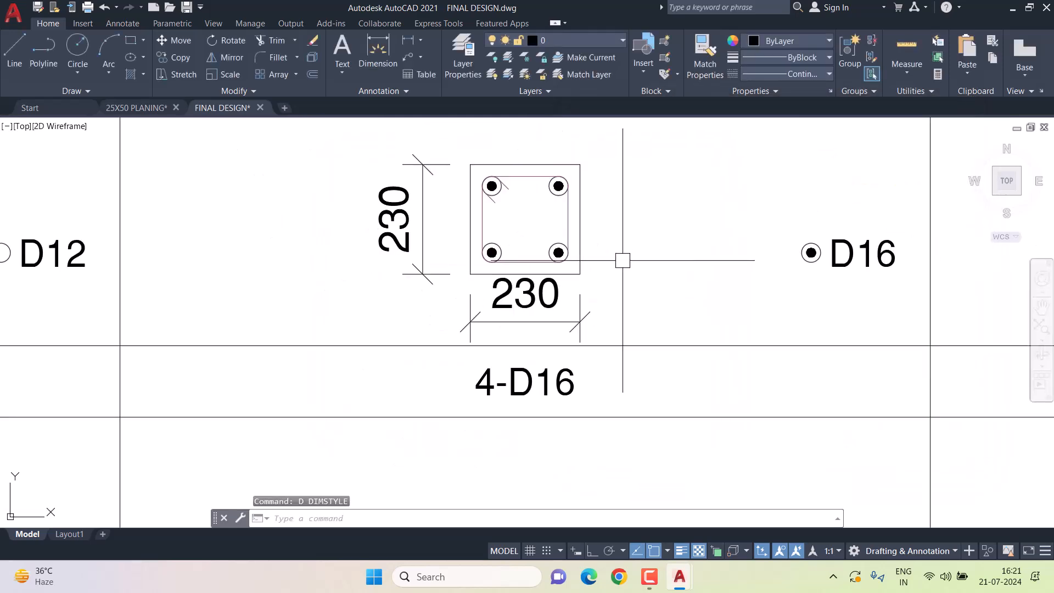
pyautogui.scroll(-3, 551, 275)
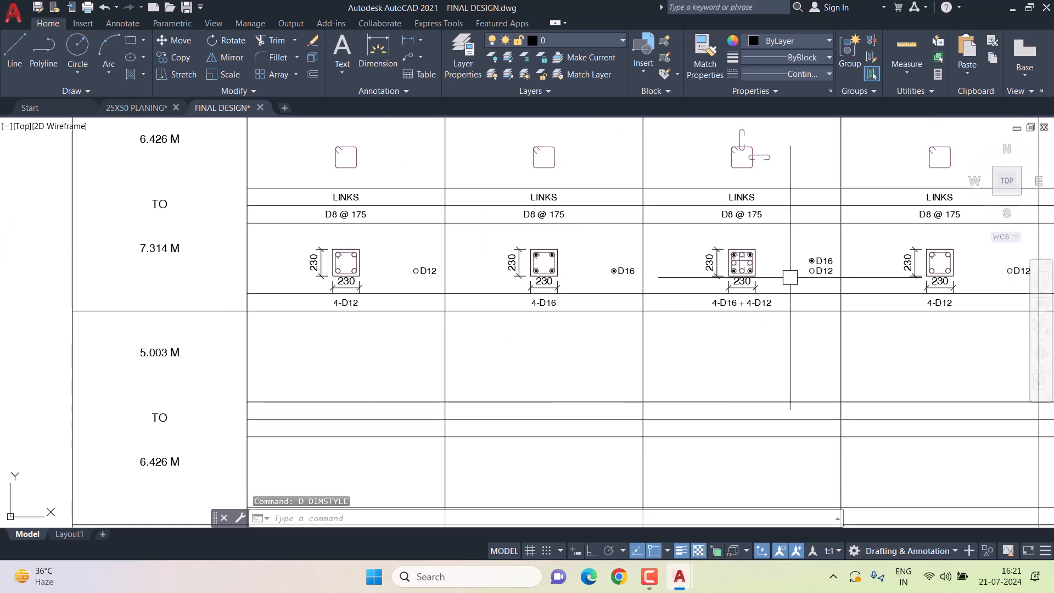
pyautogui.scroll(10, 672, 197)
pyautogui.click(674, 213)
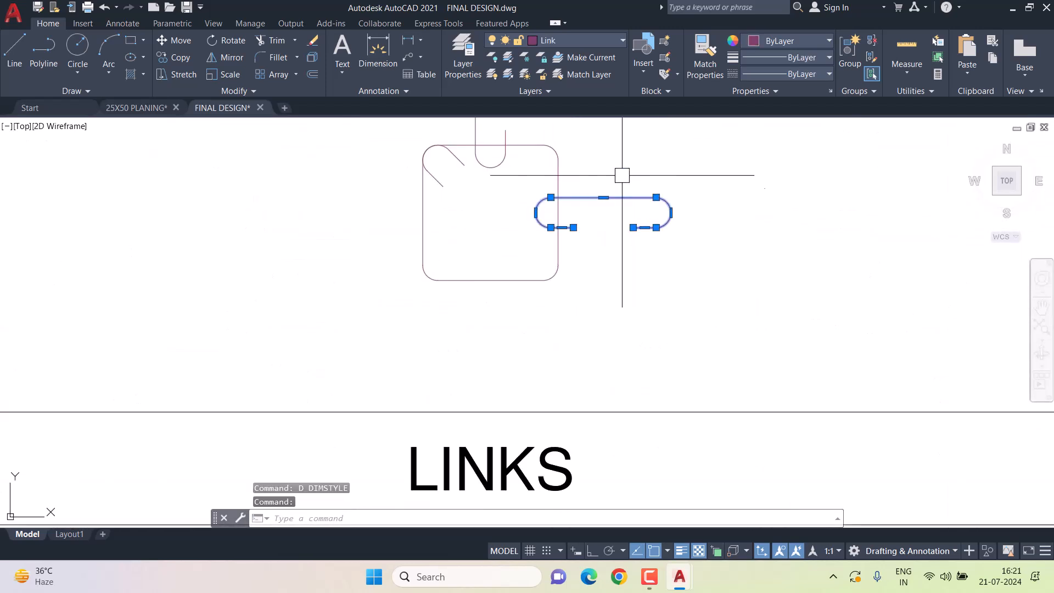
pyautogui.click(564, 43)
pyautogui.click(534, 253)
pyautogui.click(707, 409)
pyautogui.click(724, 487)
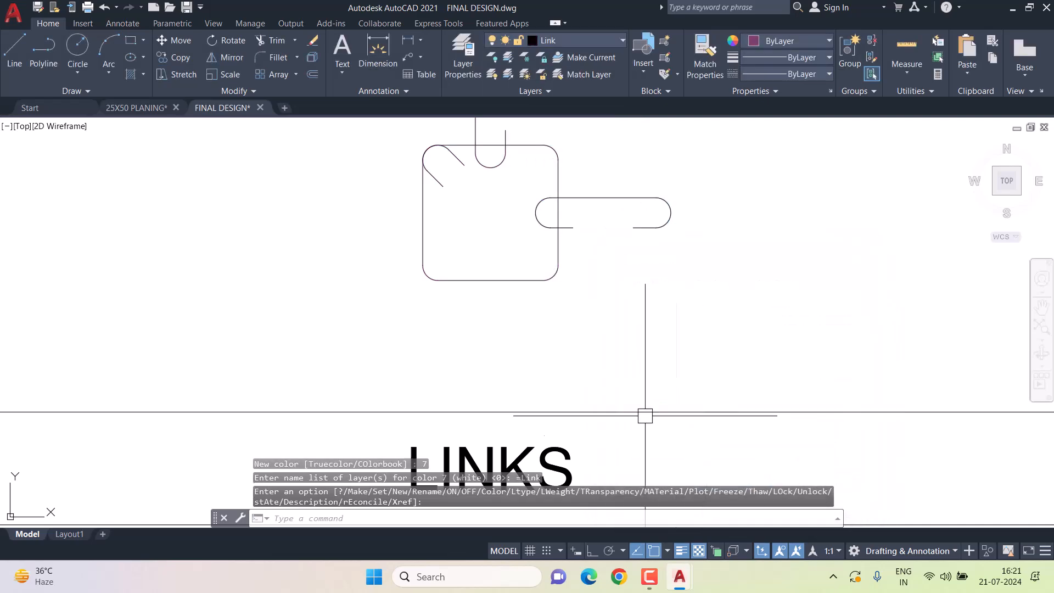
pyautogui.scroll(-10, 555, 306)
pyautogui.press('Escape')
pyautogui.press('Escape')
# Examine the intermediate-level rows of the column schedule and the bottom rows above the column marks.
pyautogui.scroll(-5, 729, 330)
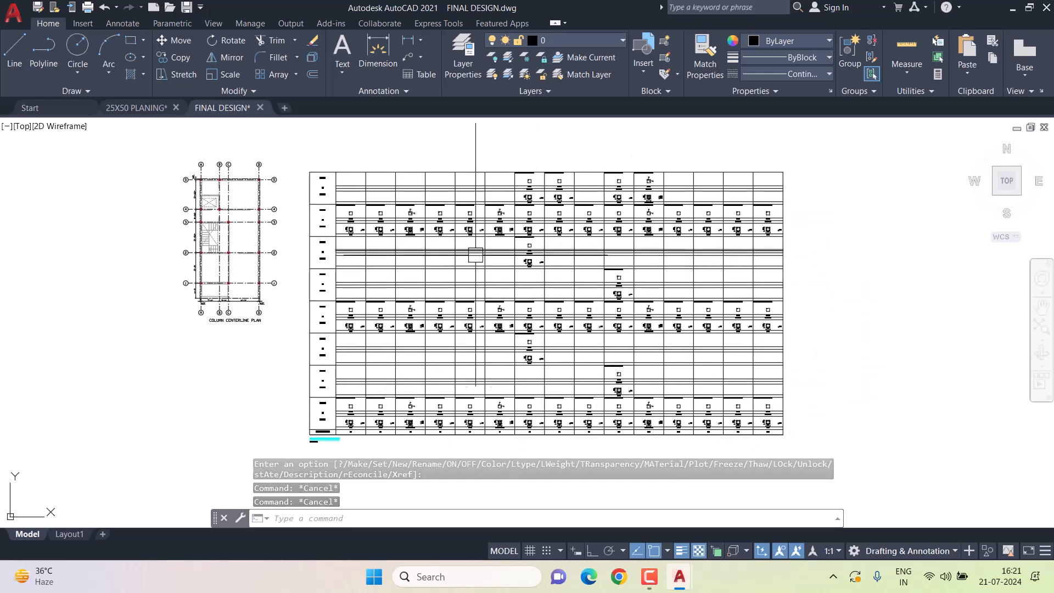
pyautogui.scroll(6, 341, 242)
pyautogui.scroll(-5, 228, 229)
pyautogui.moveTo(224, 226)
pyautogui.mouseDown()
pyautogui.moveTo(332, 271)
pyautogui.moveTo(941, 307)
pyautogui.mouseUp()
pyautogui.moveTo(718, 233); pyautogui.dragTo(275, 233)
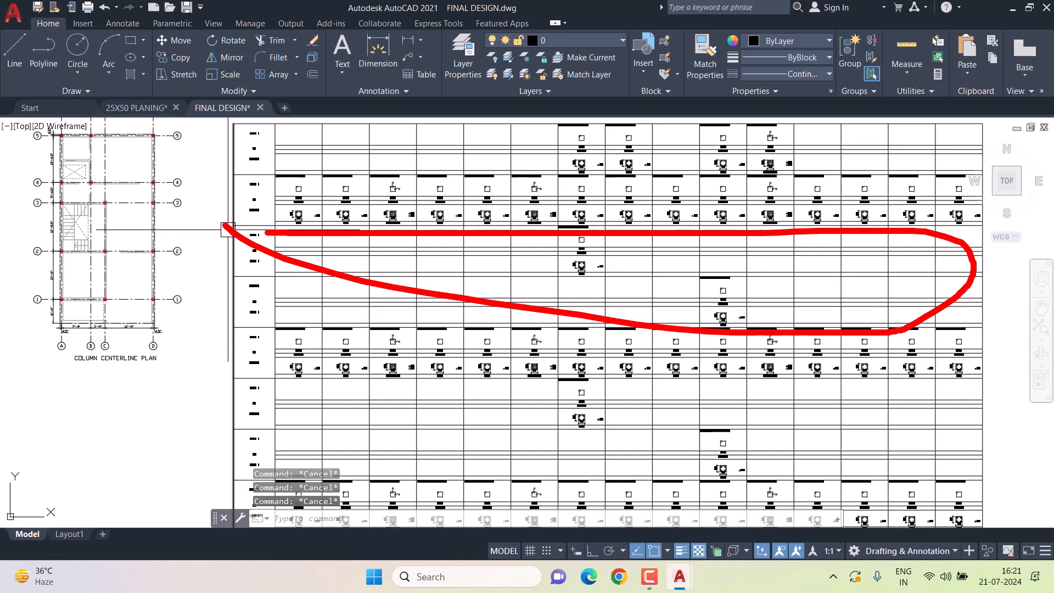
pyautogui.moveTo(346, 317); pyautogui.dragTo(521, 317)
pyautogui.press('Escape')
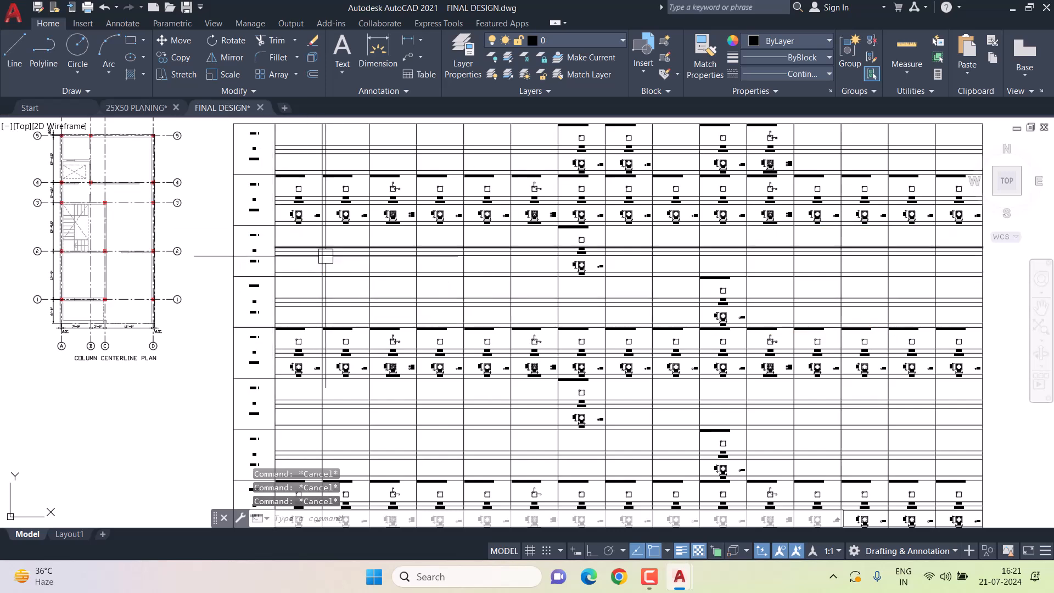
pyautogui.moveTo(293, 299); pyautogui.dragTo(361, 165, button='middle')
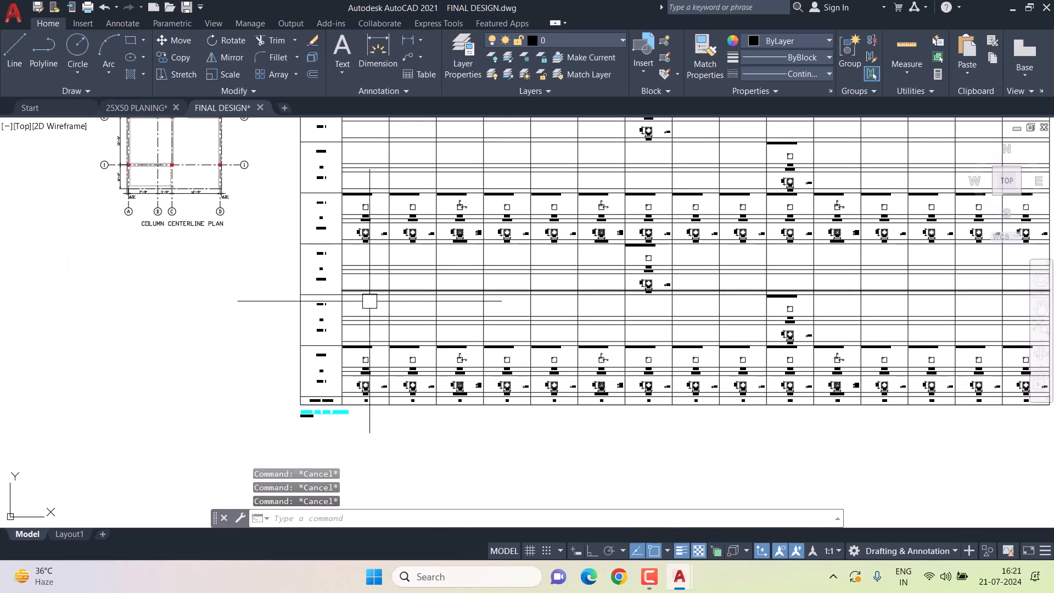
pyautogui.scroll(2, 322, 389)
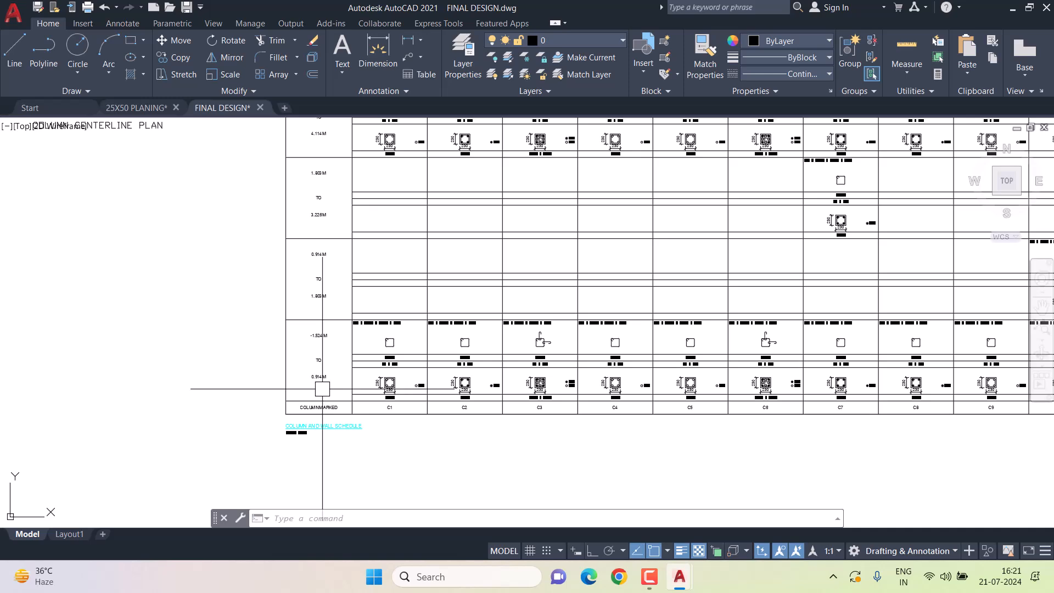
pyautogui.scroll(-2, 322, 389)
pyautogui.moveTo(393, 337); pyautogui.dragTo(341, 399, button='middle')
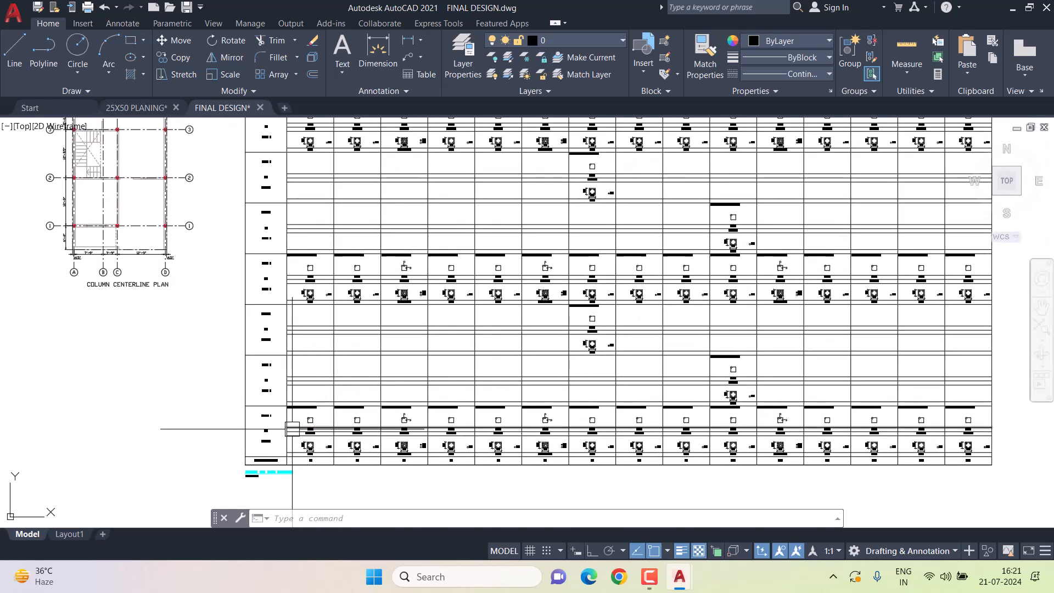
# Examine the level ranges in the schedule's first column, from -1.524 M upward, and the column details beside them.
pyautogui.scroll(4, 292, 429)
pyautogui.moveTo(259, 243); pyautogui.dragTo(252, 334, button='middle')
pyautogui.scroll(2, 252, 219)
pyautogui.moveTo(252, 219); pyautogui.dragTo(242, 298, button='middle')
pyautogui.middleClick(241, 298)
pyautogui.middleClick(241, 298)
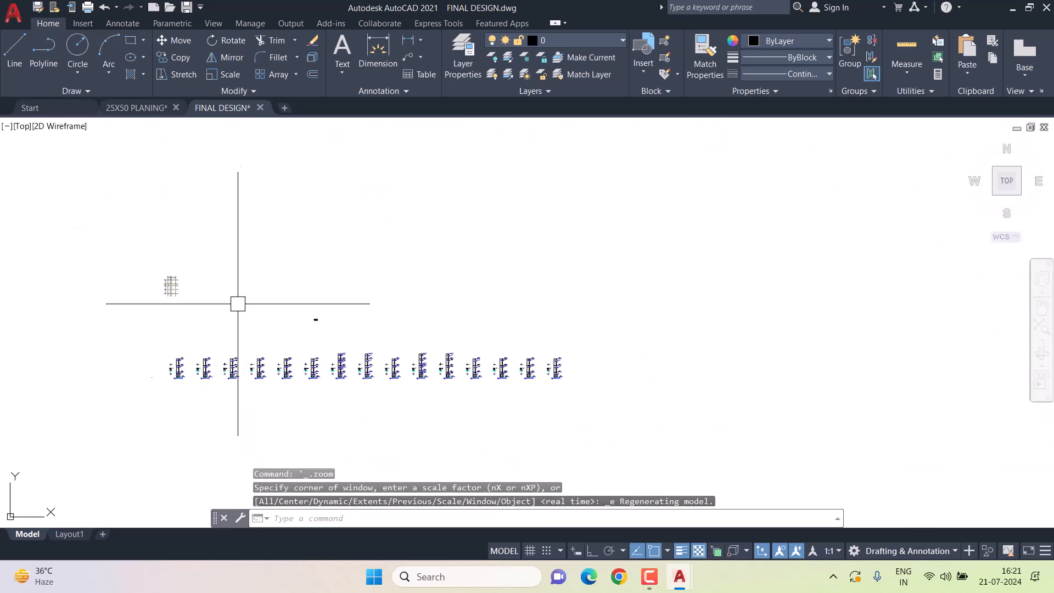
pyautogui.scroll(4, 315, 317)
pyautogui.middleClick(348, 238)
pyautogui.middleClick(348, 239)
pyautogui.scroll(10, 349, 238)
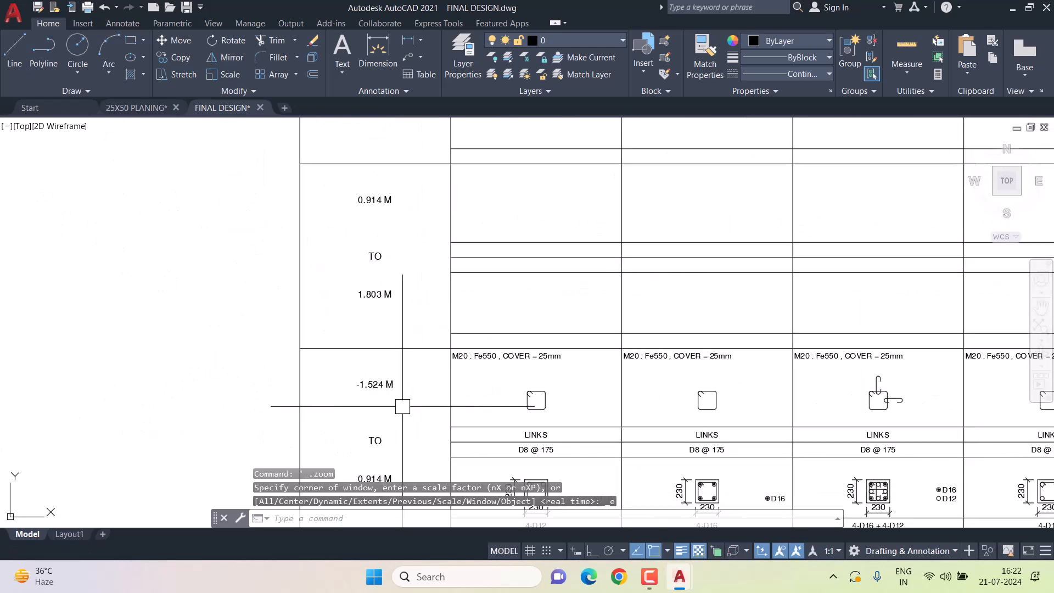
pyautogui.scroll(-4, 402, 406)
pyautogui.moveTo(423, 384); pyautogui.dragTo(370, 421, button='middle')
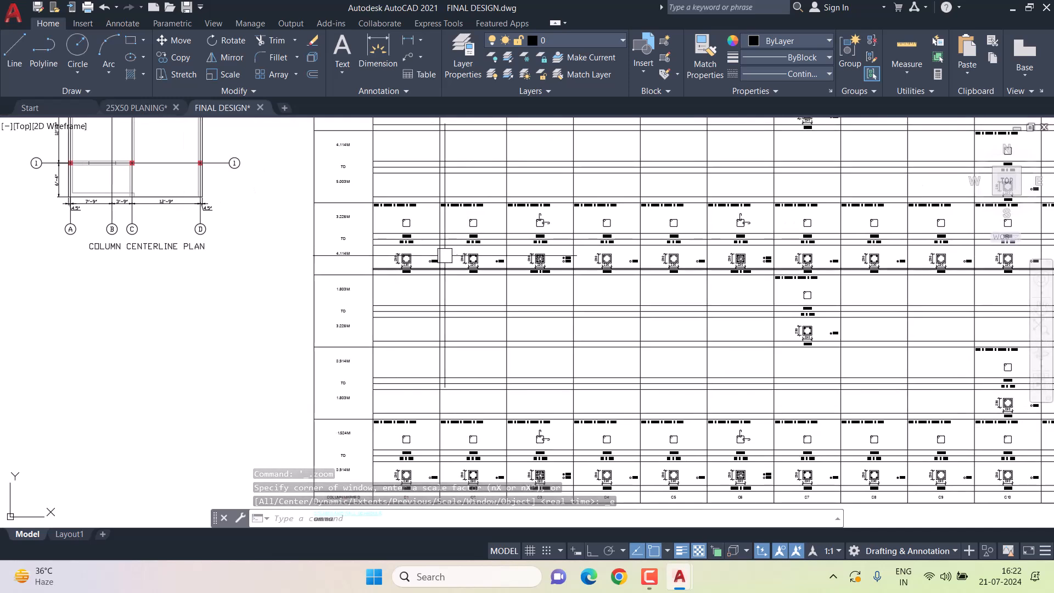
pyautogui.scroll(4, 407, 225)
pyautogui.scroll(-8, 408, 226)
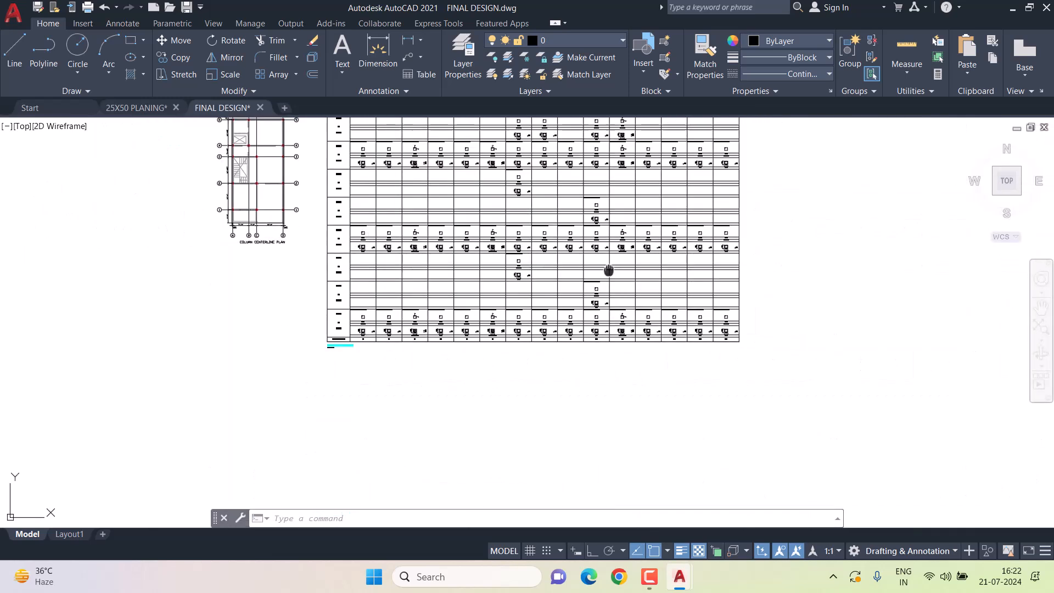
# Examine the topmost level row of the schedule and its column sections against the rows below.
pyautogui.scroll(2, 709, 223)
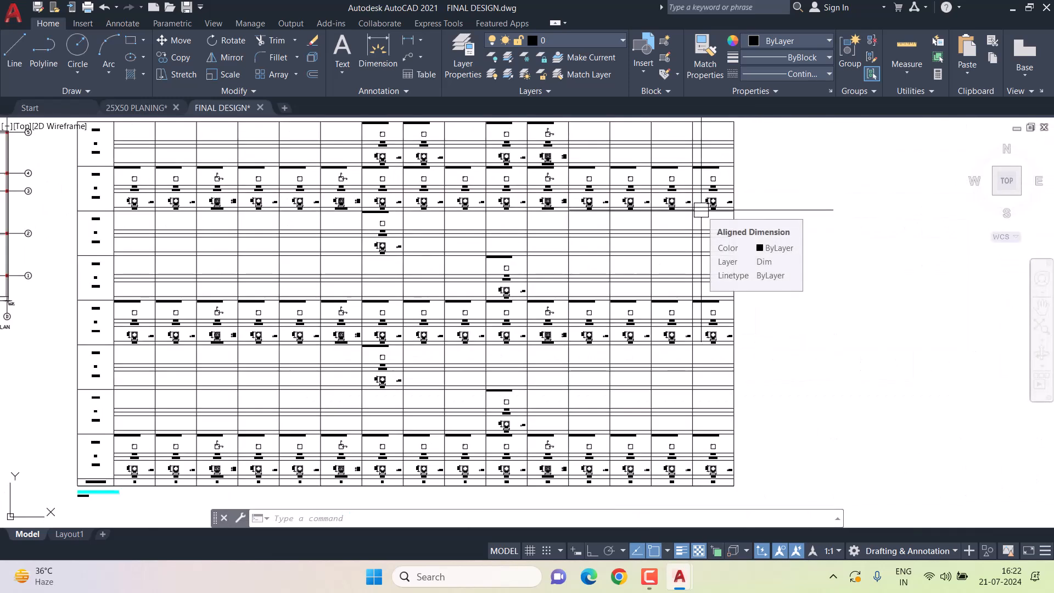
pyautogui.scroll(4, 447, 192)
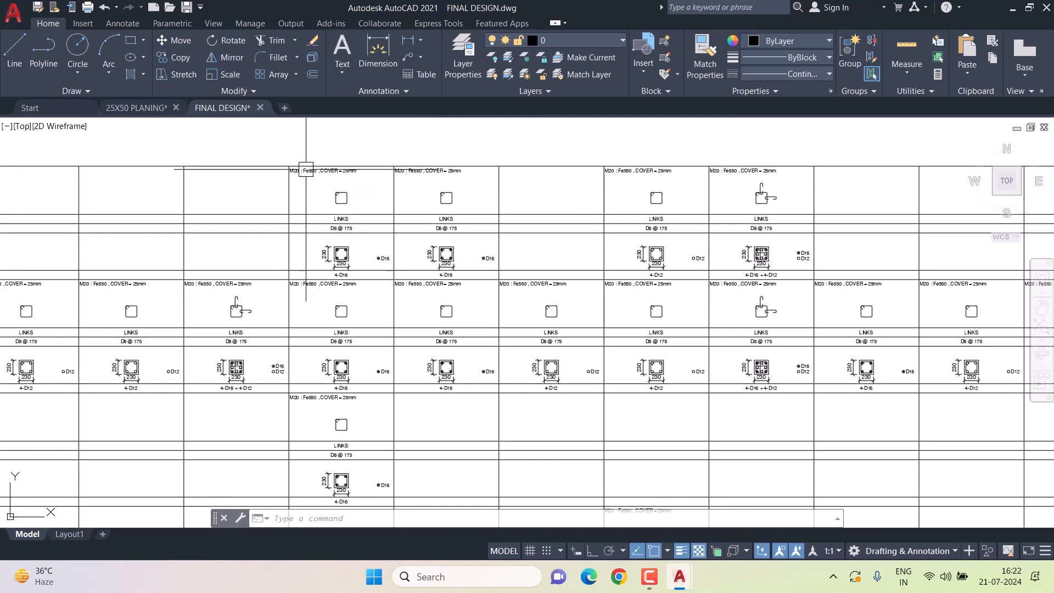
pyautogui.moveTo(272, 156)
pyautogui.mouseDown()
pyautogui.moveTo(714, 267)
pyautogui.moveTo(821, 275)
pyautogui.mouseUp()
pyautogui.press('Escape')
pyautogui.scroll(4, 492, 245)
pyautogui.scroll(-8, 424, 238)
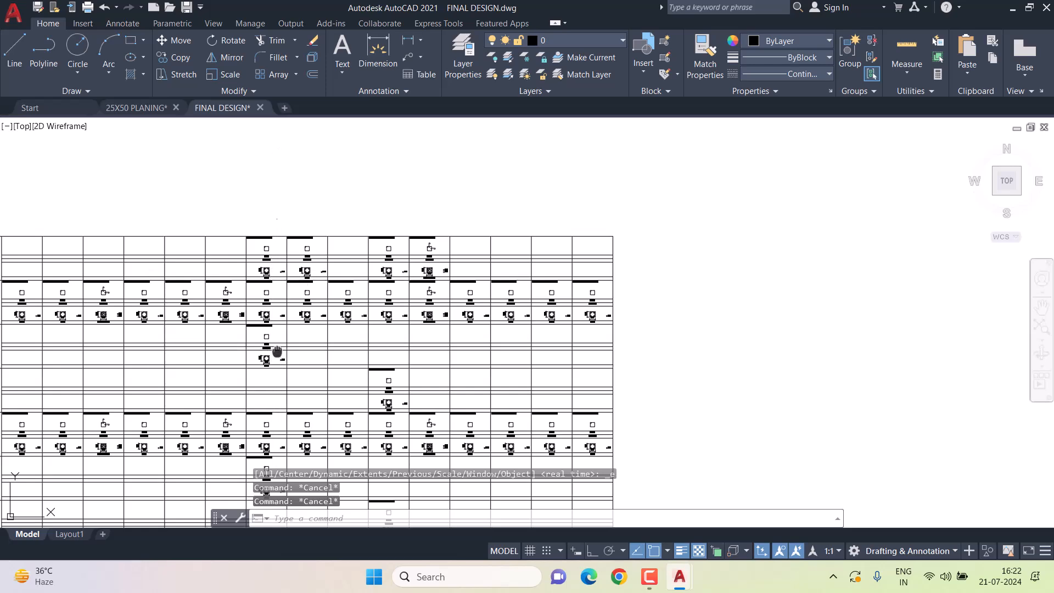
pyautogui.scroll(4, 343, 353)
pyautogui.scroll(-8, 387, 392)
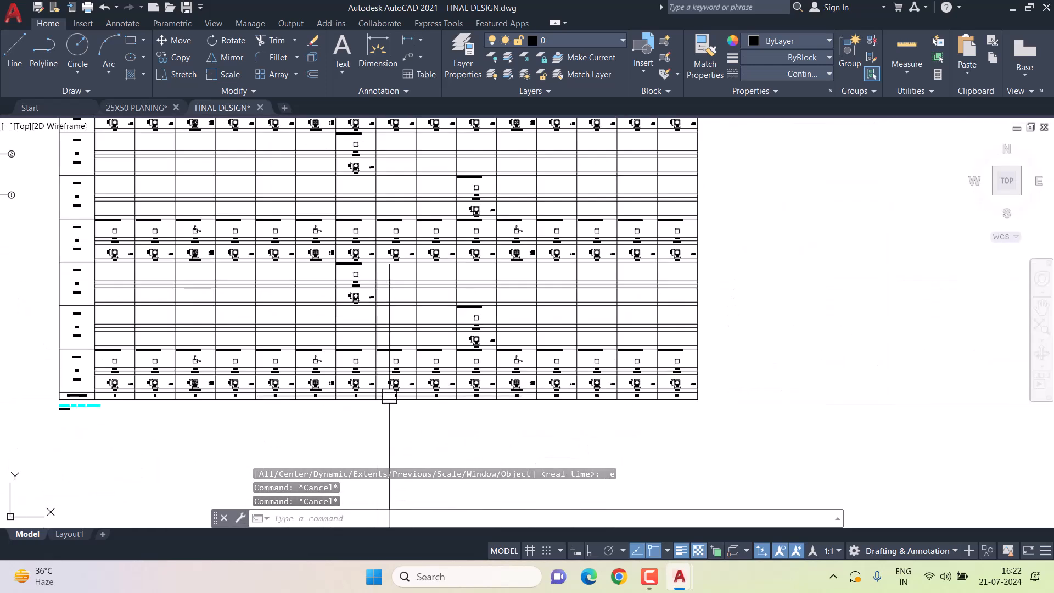
# Examine the column marks in the schedule's lower rows and locate columns C7, C8, C10 and C11 on the separate column layout plan.
pyautogui.scroll(6, 397, 392)
pyautogui.scroll(-4, 383, 402)
pyautogui.moveTo(466, 331); pyautogui.dragTo(456, 384, button='middle')
pyautogui.scroll(4, 452, 449)
pyautogui.scroll(-4, 537, 462)
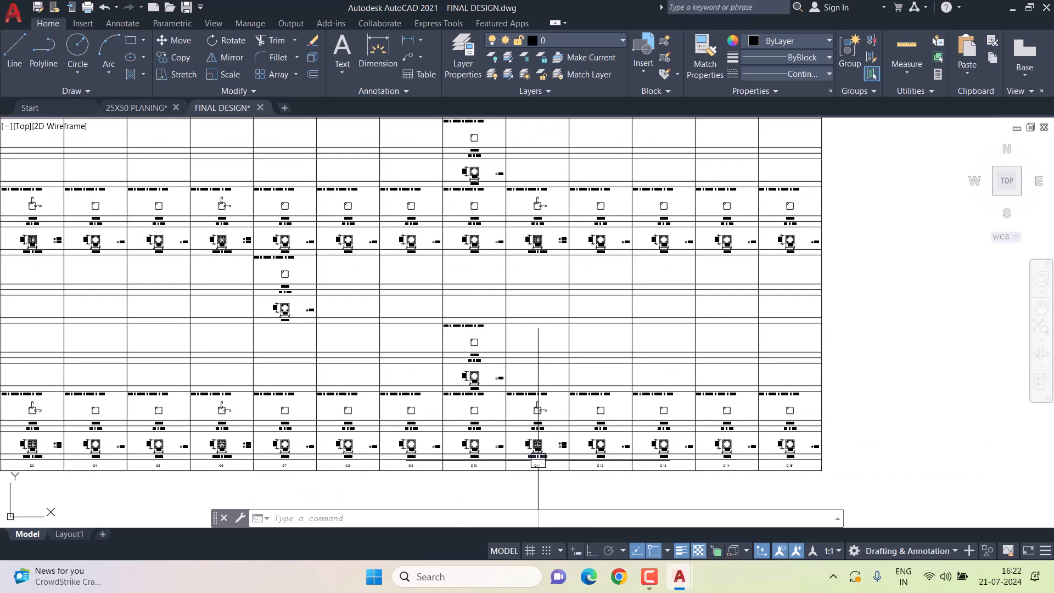
pyautogui.moveTo(223, 242); pyautogui.dragTo(576, 304, button='middle')
pyautogui.scroll(-8, 268, 265)
pyautogui.moveTo(156, 245); pyautogui.dragTo(1027, 348, button='middle')
pyautogui.scroll(-11, 631, 291)
pyautogui.scroll(10, 334, 220)
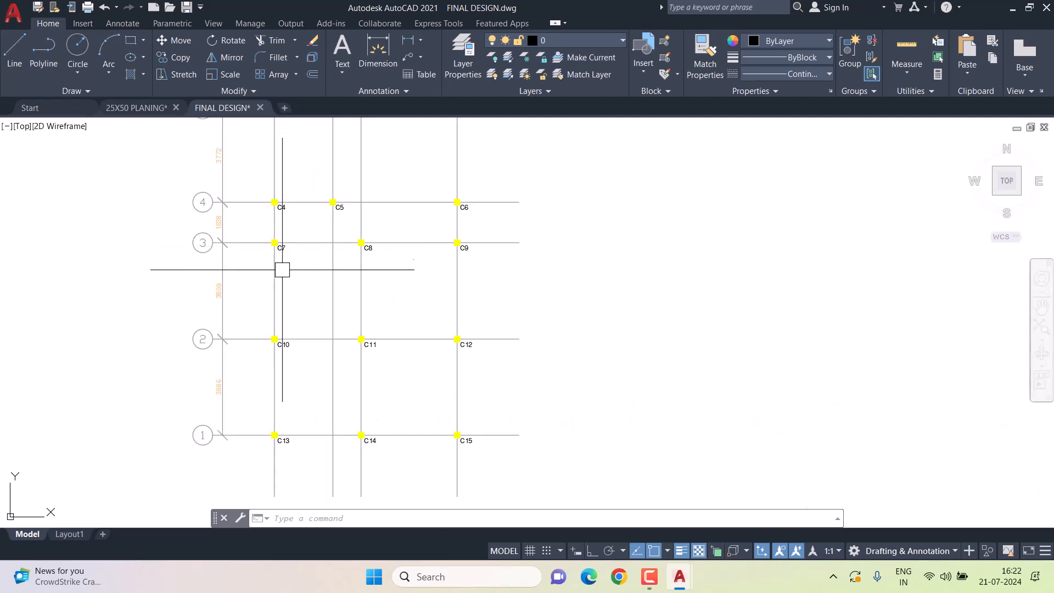
pyautogui.scroll(2, 271, 348)
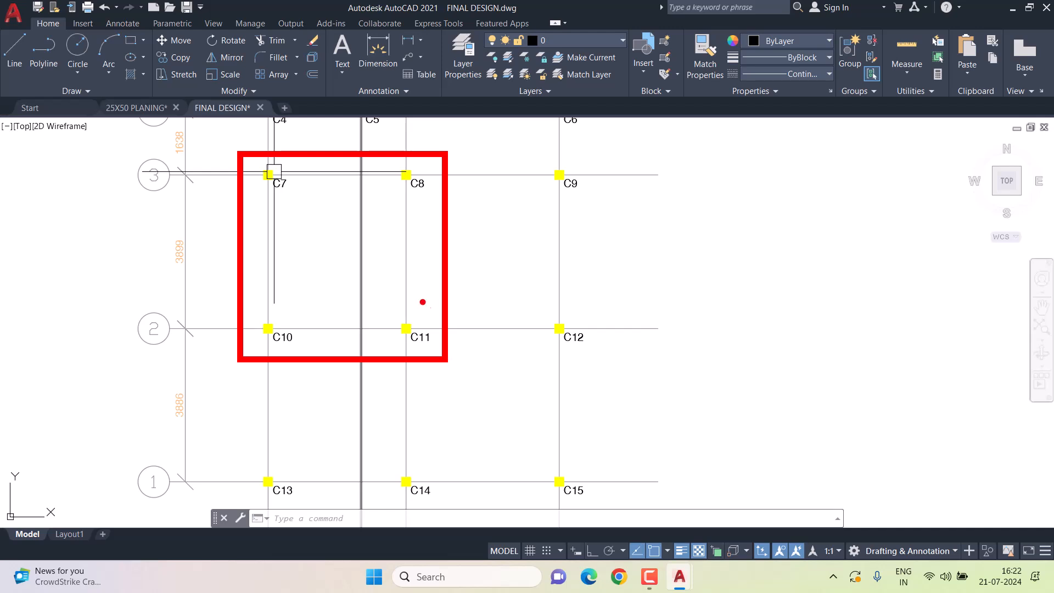
# Examine the level range of the schedule's topmost row, from 7.314 M to 9.752 M.
pyautogui.press('Escape')
pyautogui.press('Escape')
pyautogui.press('Escape')
pyautogui.scroll(-15, 370, 308)
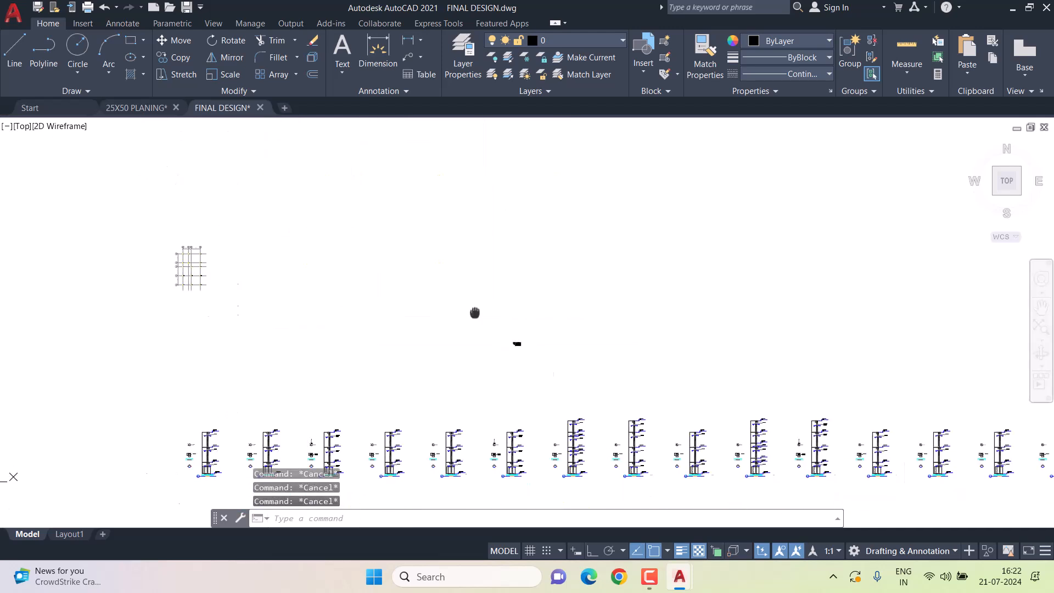
pyautogui.scroll(15, 494, 335)
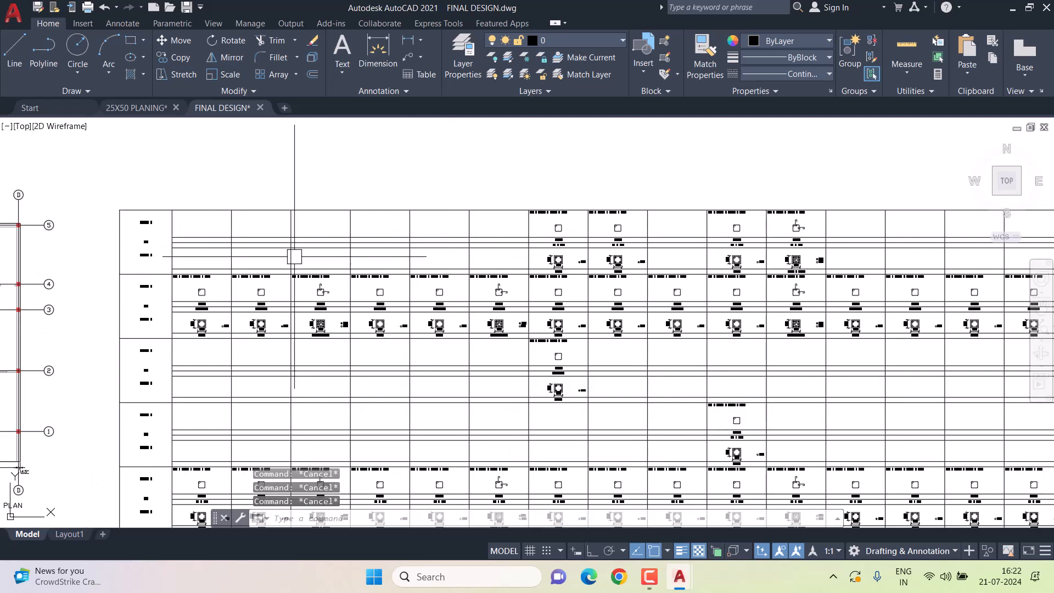
pyautogui.moveTo(162, 151); pyautogui.dragTo(163, 252, button='middle')
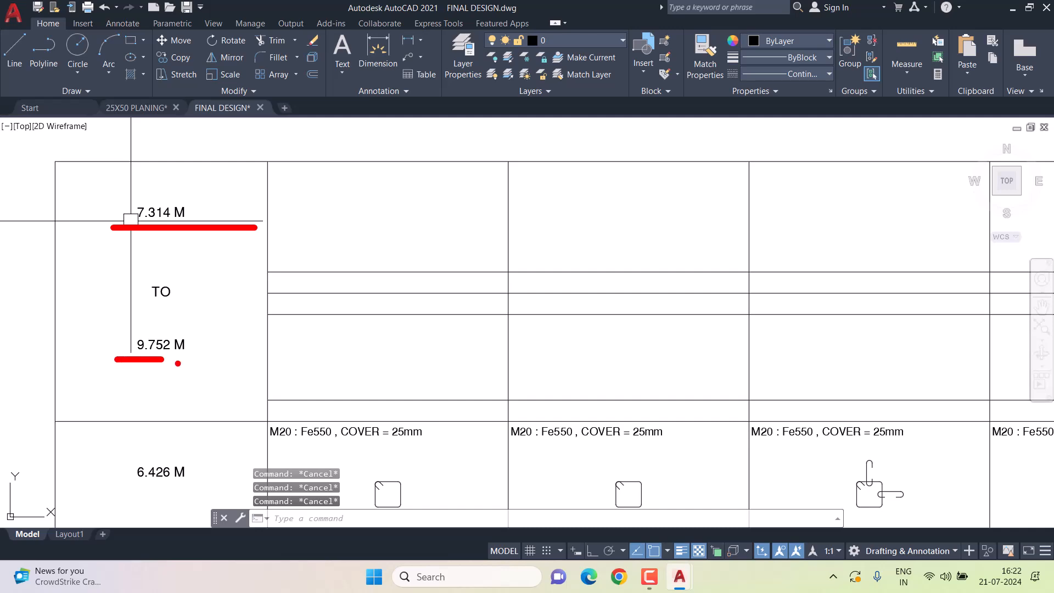
pyautogui.scroll(-5, 141, 296)
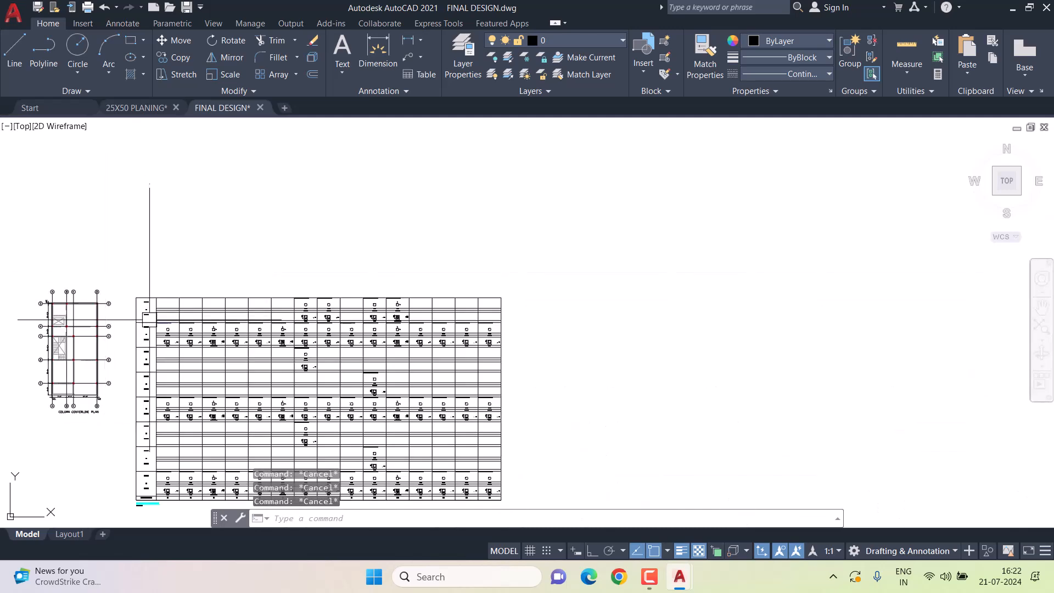
pyautogui.scroll(3, 136, 323)
pyautogui.write('tr')
pyautogui.press('Return')
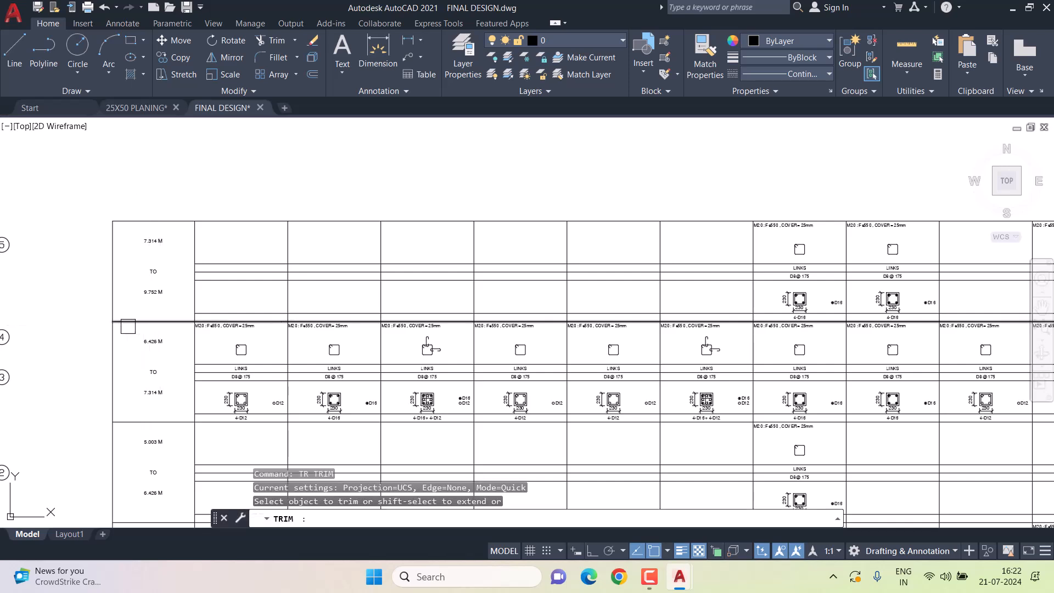
pyautogui.hotkey('ctrl', 'z')
pyautogui.press('Escape')
pyautogui.press('Escape')
pyautogui.press('Escape')
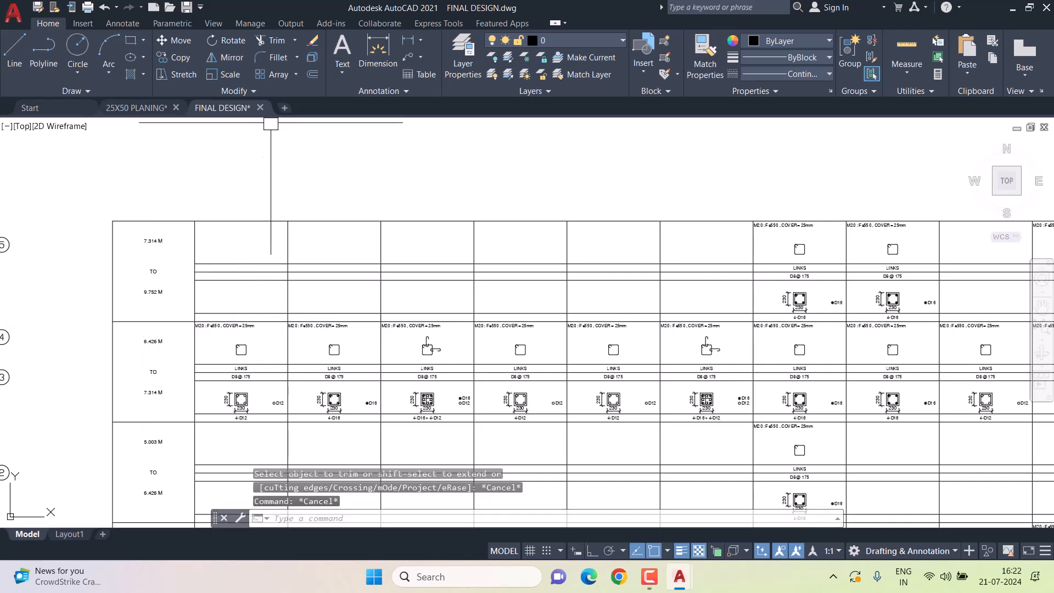
# Switch the Trim mode option to Standard.
pyautogui.click(272, 38)
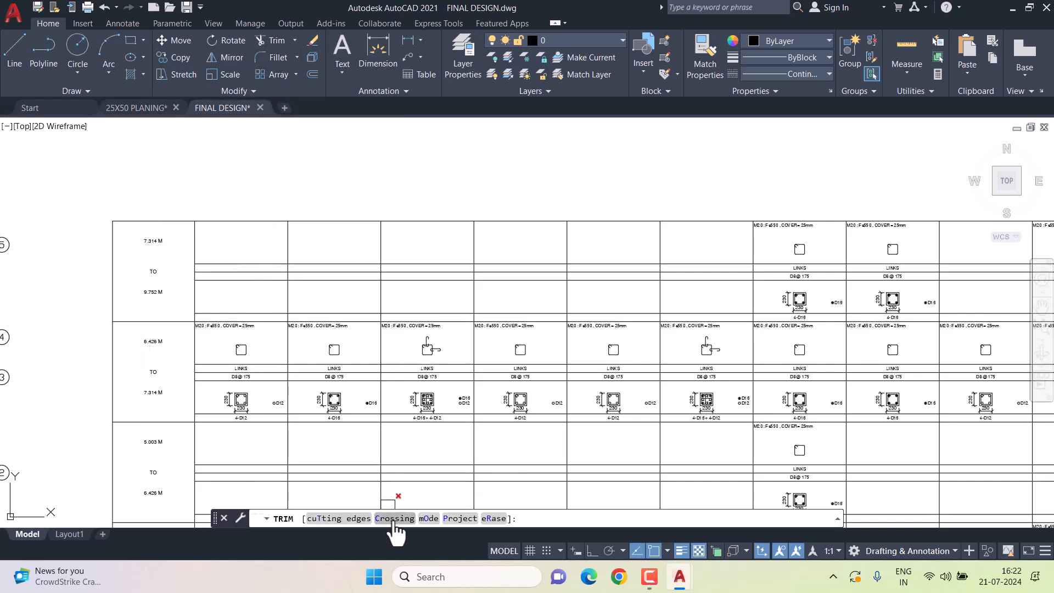
pyautogui.click(428, 519)
pyautogui.click(475, 519)
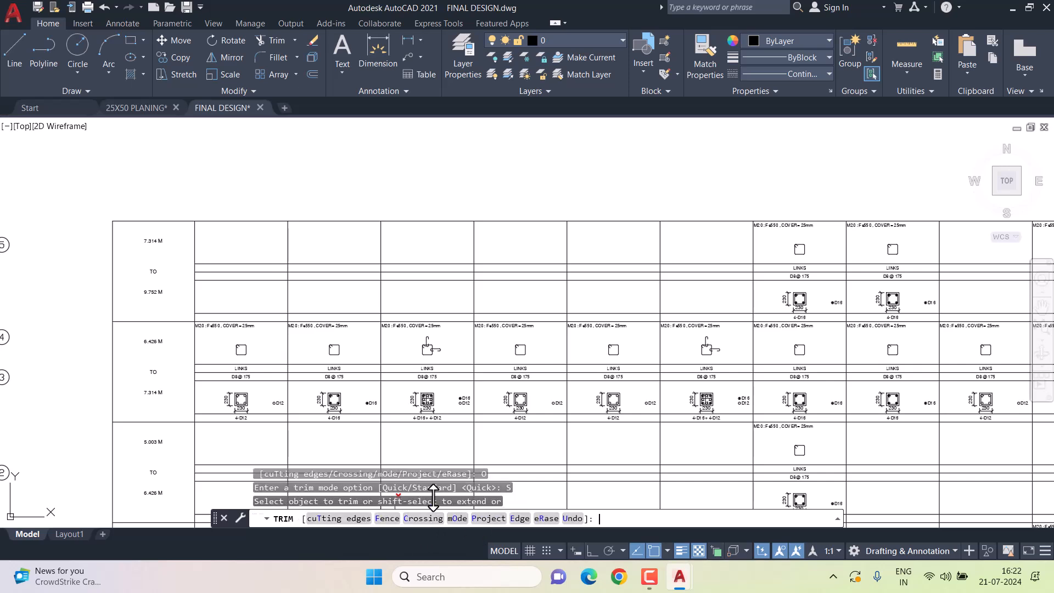
pyautogui.click(153, 339)
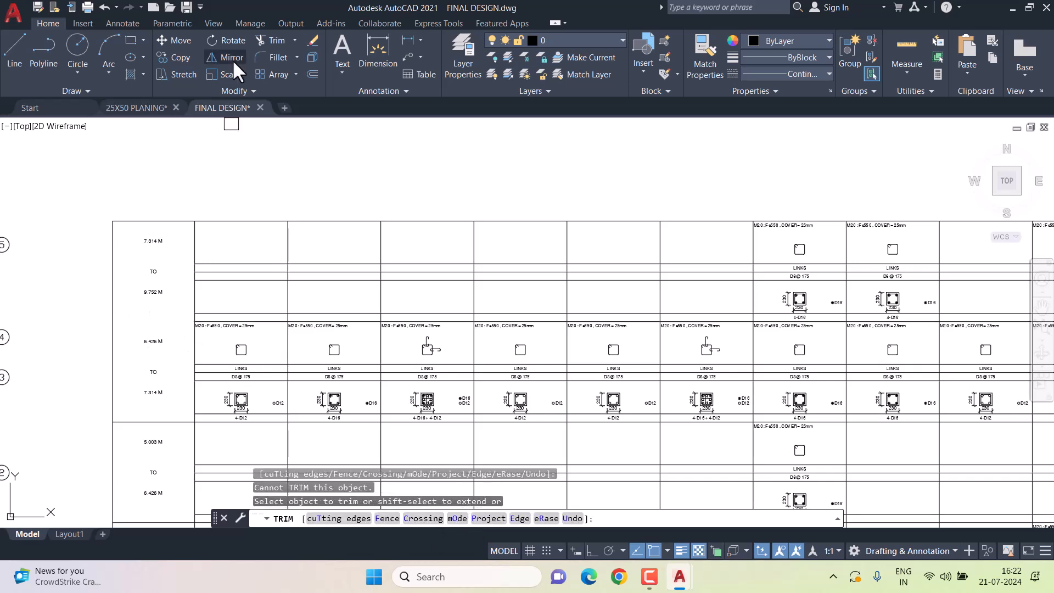
pyautogui.press('Escape')
pyautogui.write('tr')
pyautogui.press('Return')
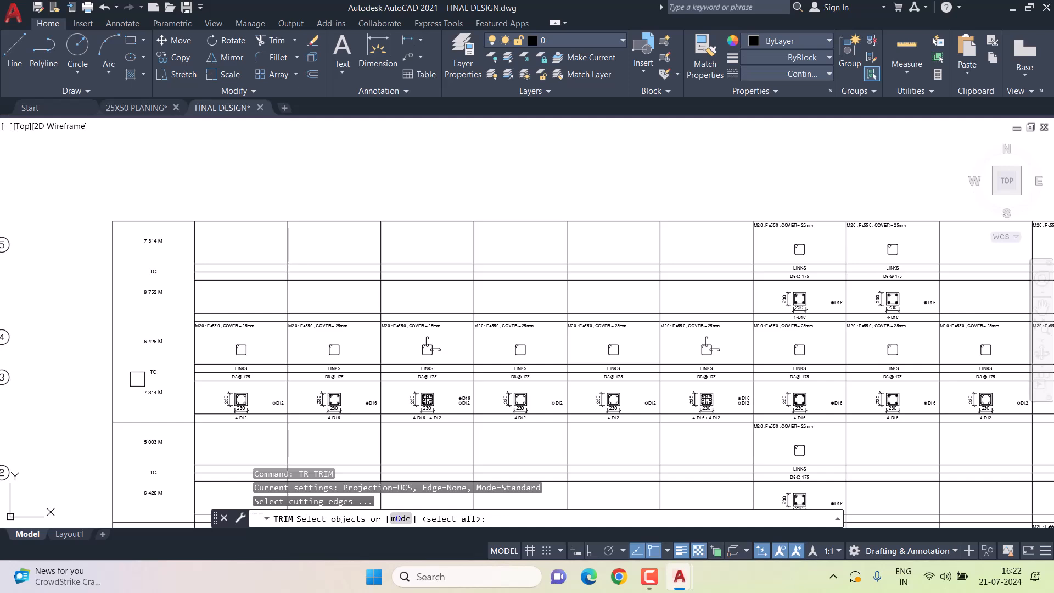
pyautogui.press('Escape')
pyautogui.hotkey('ctrl', 'z')
pyautogui.hotkey('ctrl', 'z')
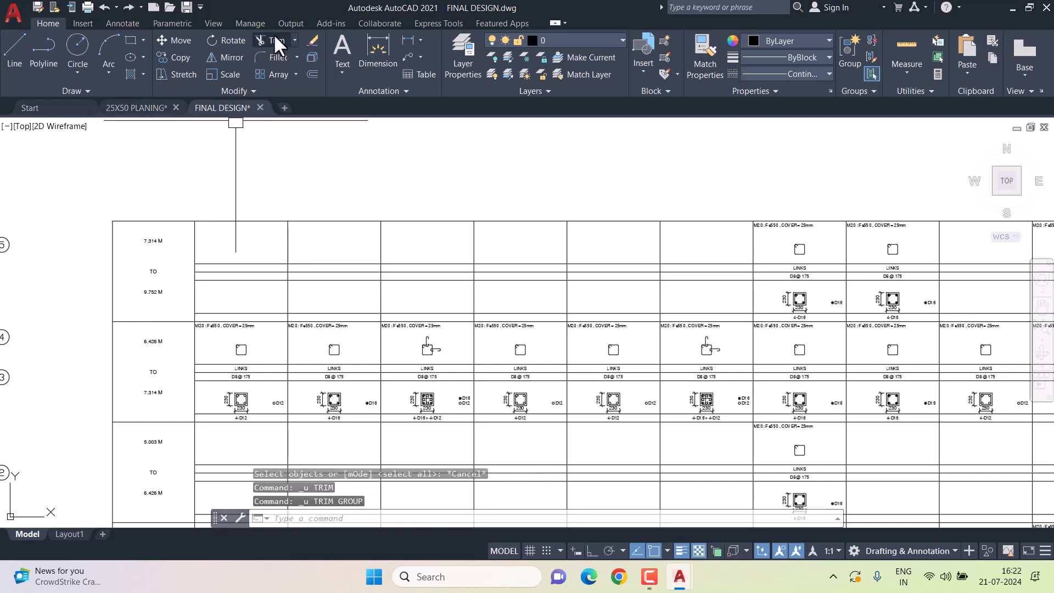
# Trim the schedule's vertical lines between the horizontal line under the topmost level row and the one above the lowest level row.
pyautogui.click(275, 44)
pyautogui.click(397, 520)
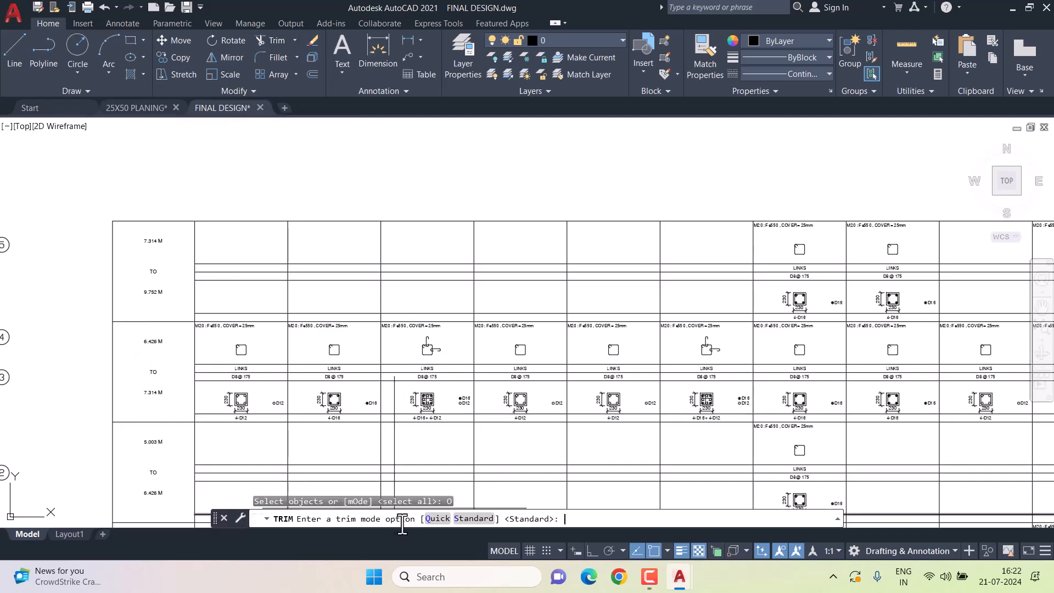
pyautogui.click(473, 519)
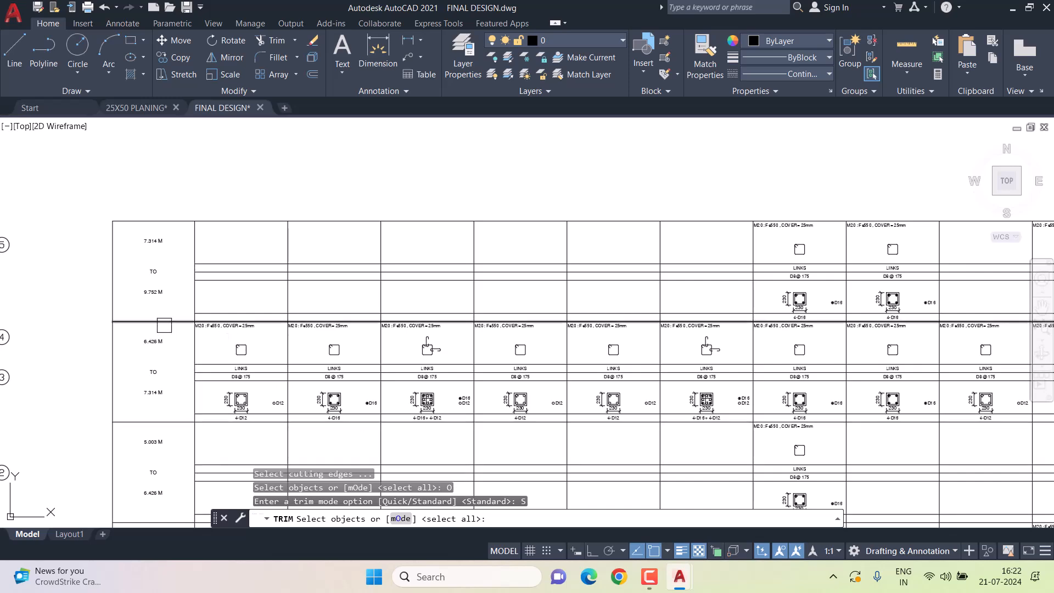
pyautogui.click(164, 321)
pyautogui.scroll(-2, 205, 348)
pyautogui.moveTo(220, 380); pyautogui.dragTo(275, 266, button='middle')
pyautogui.moveTo(294, 441); pyautogui.dragTo(311, 260, button='middle')
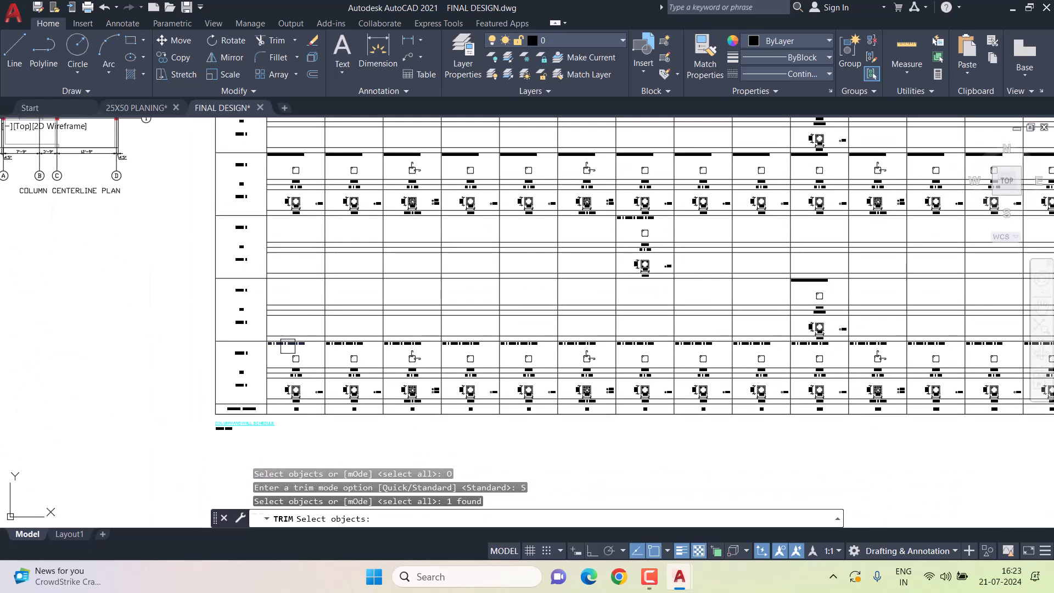
pyautogui.scroll(2, 289, 337)
pyautogui.press('Return')
pyautogui.scroll(-5, 217, 388)
pyautogui.click(497, 372)
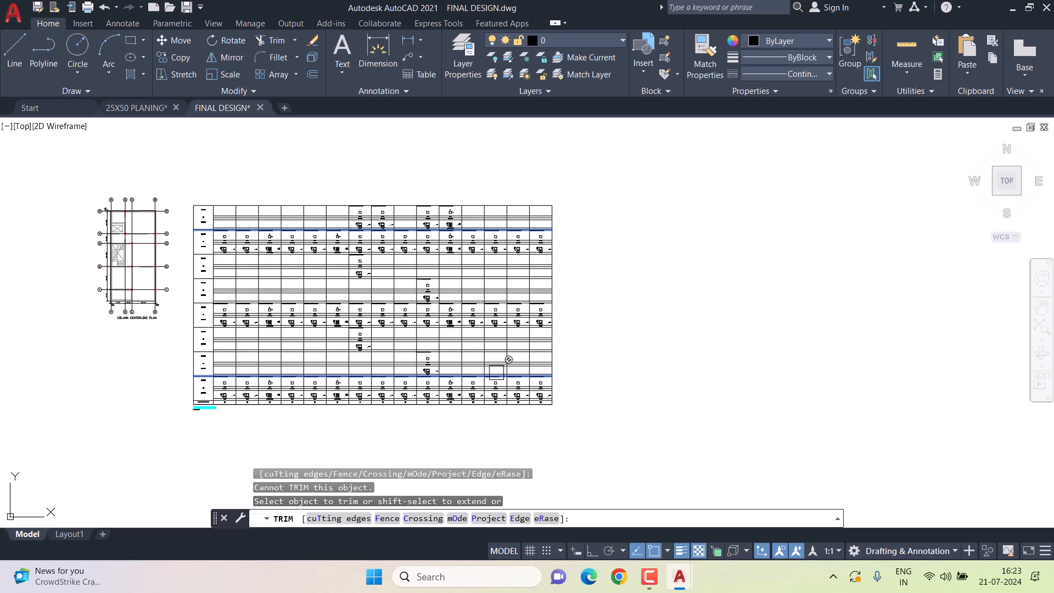
pyautogui.click(587, 359)
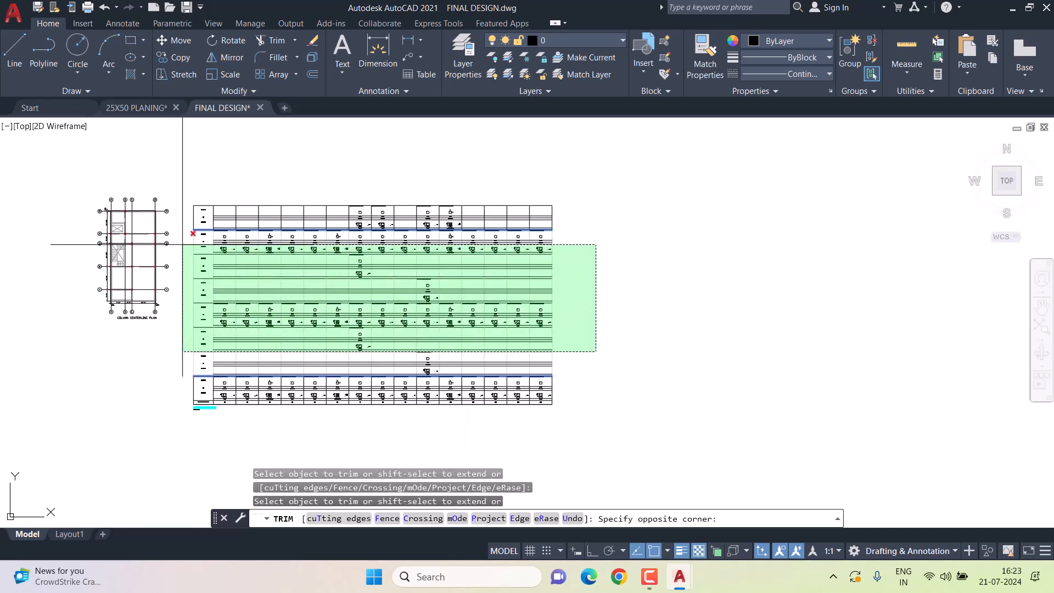
pyautogui.click(183, 242)
pyautogui.press('Return')
pyautogui.press('Return')
pyautogui.scroll(3, 189, 236)
pyautogui.press('Escape')
pyautogui.press('Escape')
pyautogui.scroll(3, 207, 219)
pyautogui.scroll(2, 485, 204)
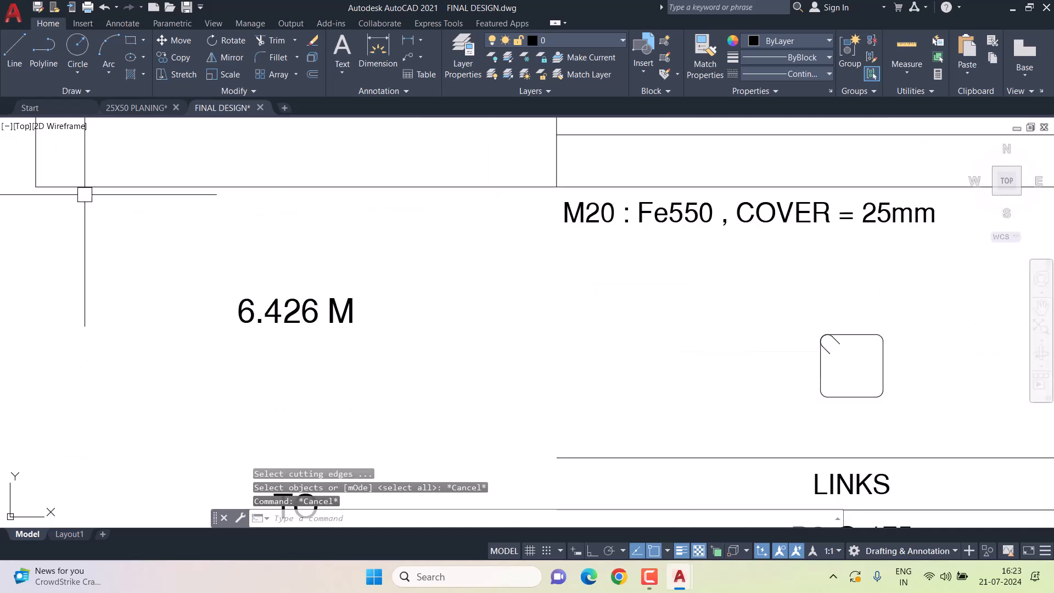
pyautogui.click(86, 191)
pyautogui.scroll(-5, 174, 255)
pyautogui.press('Escape')
pyautogui.press('Escape')
# Erase the labels, details and inner lines of the three intermediate level rows directly above the lowest level row.
pyautogui.scroll(7, 160, 245)
pyautogui.click(192, 237)
pyautogui.scroll(-4, 216, 263)
pyautogui.scroll(-6, 370, 346)
pyautogui.scroll(5, 506, 360)
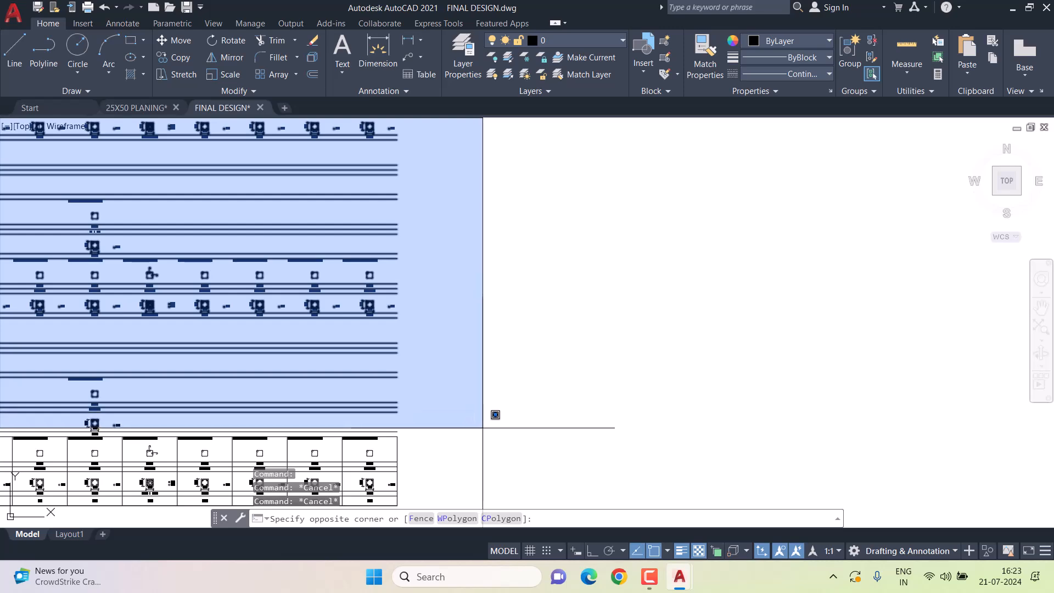
pyautogui.scroll(4, 645, 355)
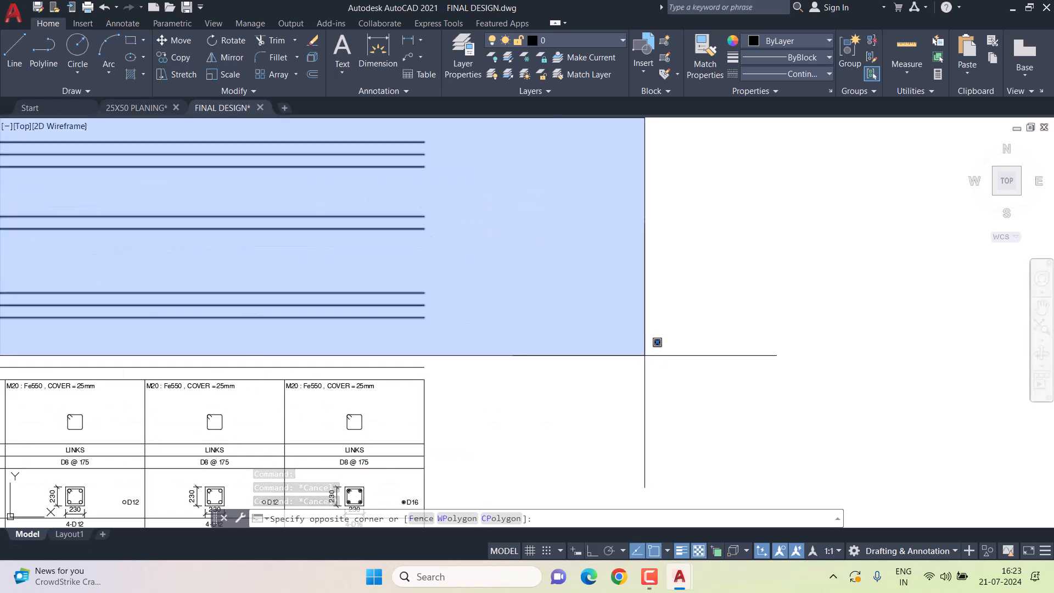
pyautogui.scroll(-4, 632, 354)
pyautogui.scroll(-2, 807, 324)
pyautogui.scroll(2, 806, 324)
pyautogui.moveTo(806, 324); pyautogui.dragTo(1032, 299, button='middle')
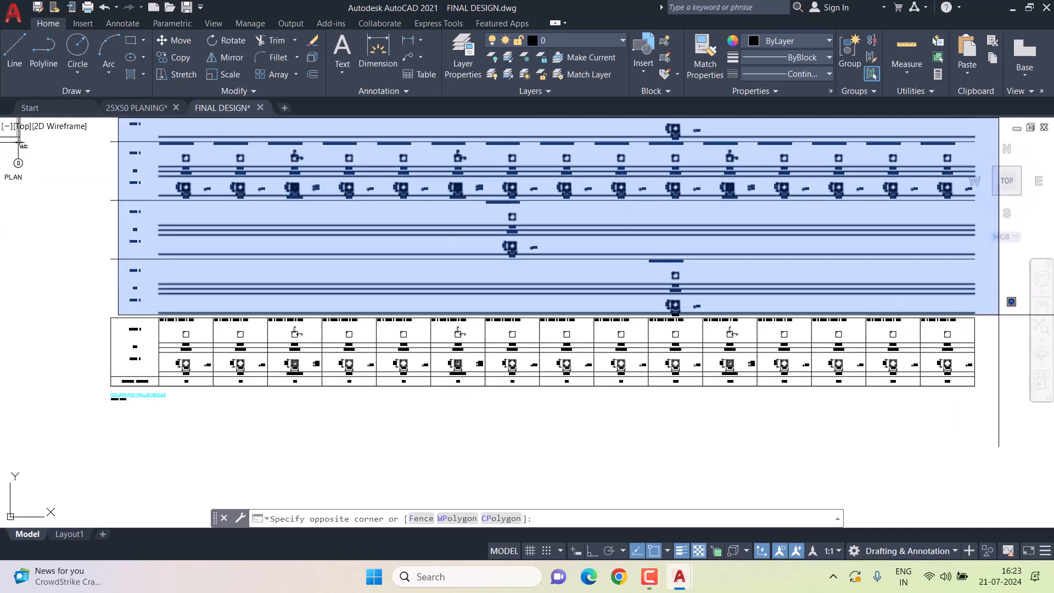
pyautogui.click(999, 315)
pyautogui.press('Delete')
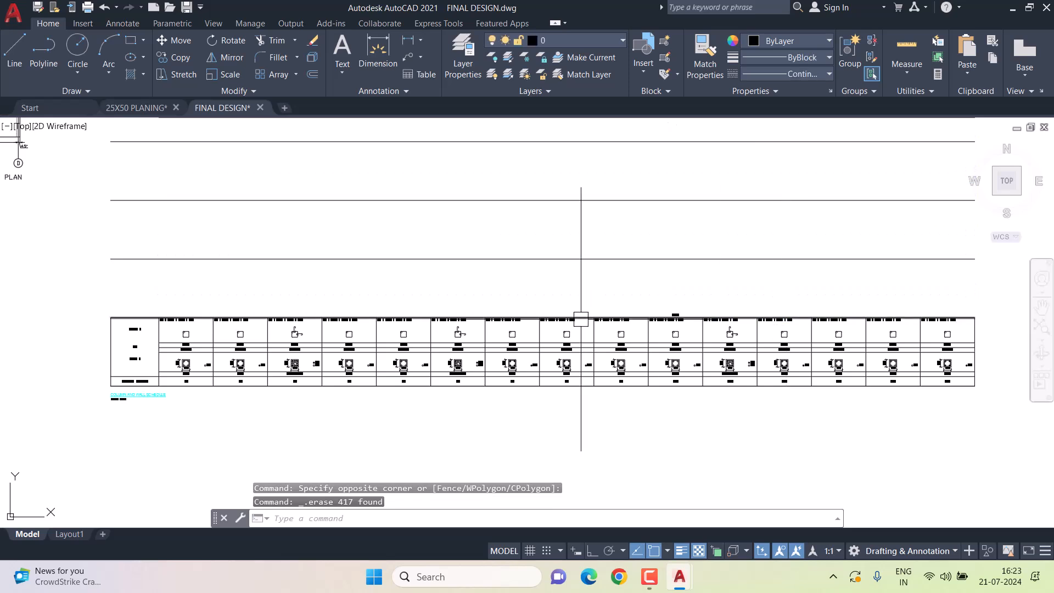
# Delete the stray 4-D12 label left just above the lowest level row.
pyautogui.scroll(5, 693, 310)
pyautogui.click(628, 327)
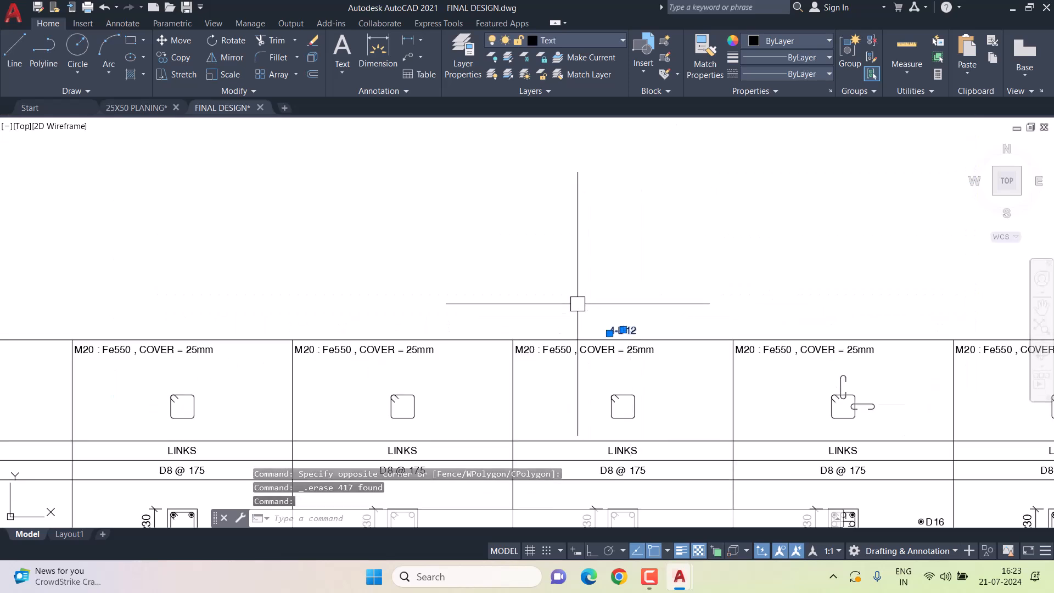
pyautogui.press('Delete')
# Erase all remaining lines, level labels and column details between the topmost and lowest level rows of the schedule.
pyautogui.scroll(-6, 577, 299)
pyautogui.click(579, 288)
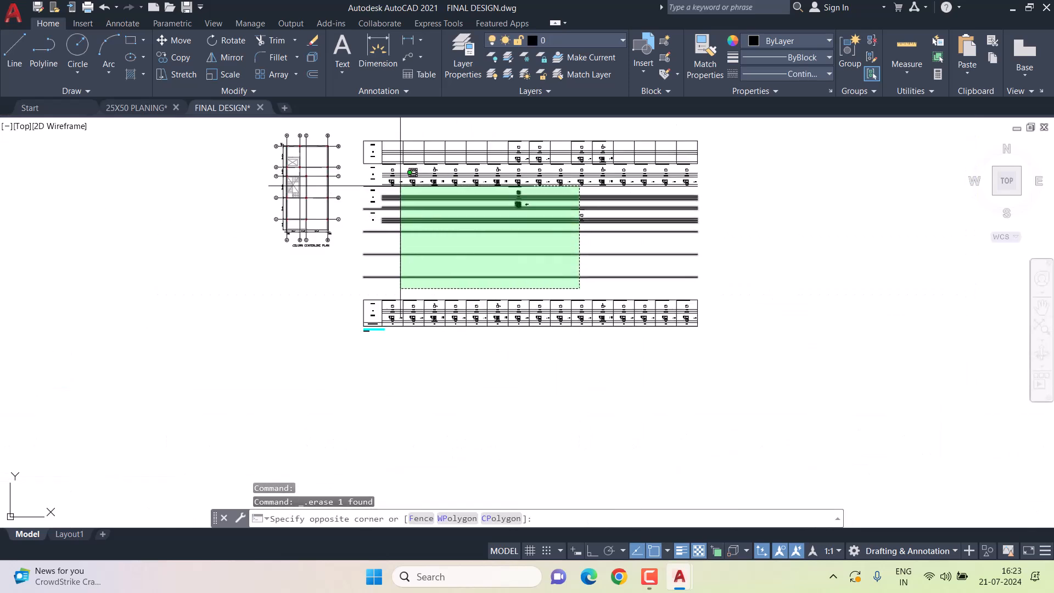
pyautogui.click(405, 196)
pyautogui.press('Delete')
pyautogui.scroll(5, 336, 162)
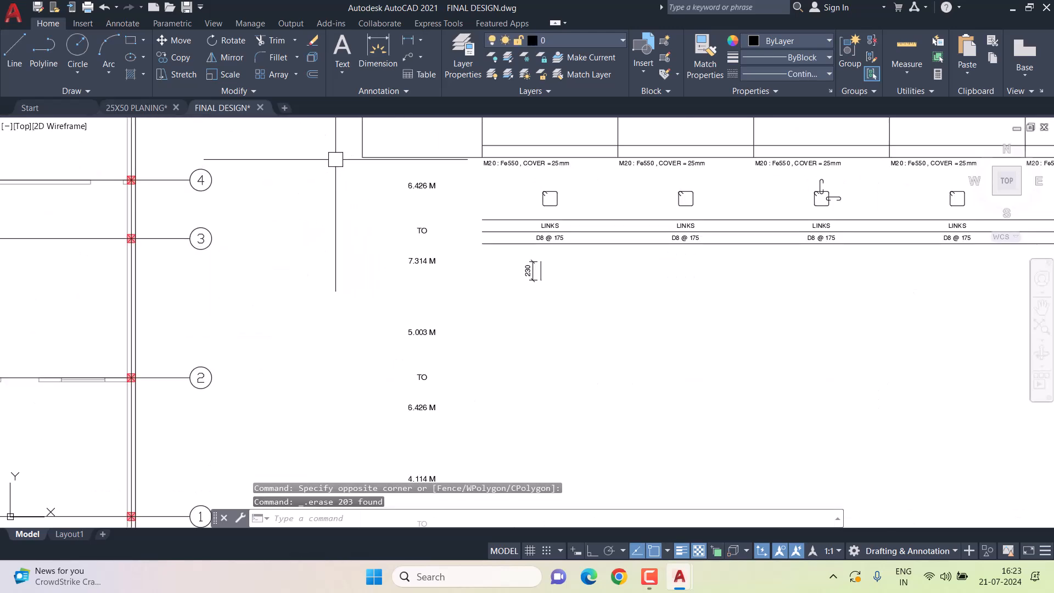
pyautogui.scroll(-5, 335, 159)
pyautogui.click(376, 176)
pyautogui.click(918, 291)
pyautogui.press('Delete')
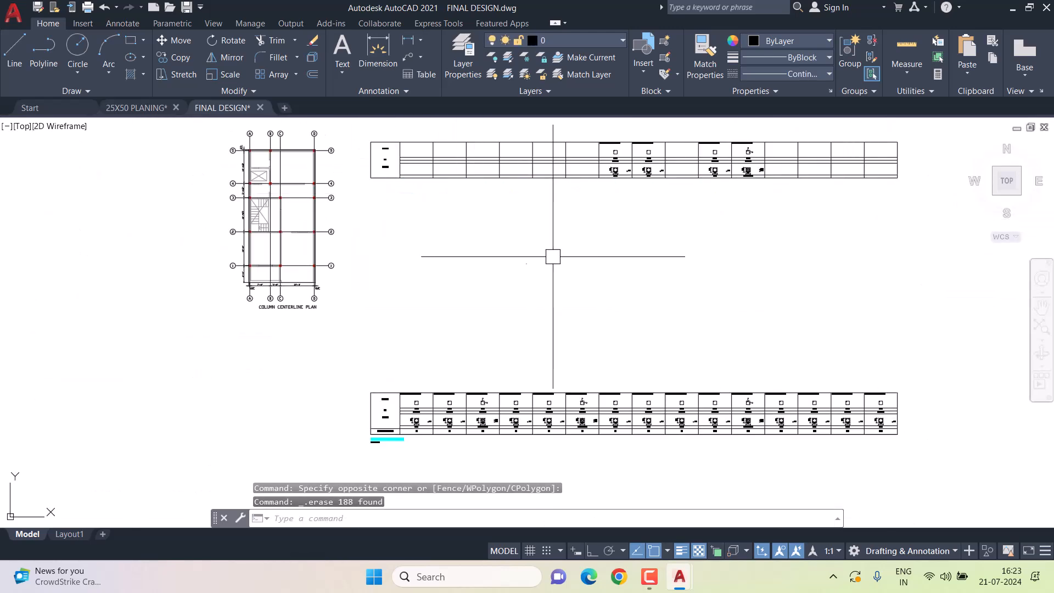
# Move the lowest level row, with its column marks and schedule title, up against the underside of the topmost row.
pyautogui.click(348, 341)
pyautogui.click(933, 464)
pyautogui.write('M')
pyautogui.press('Return')
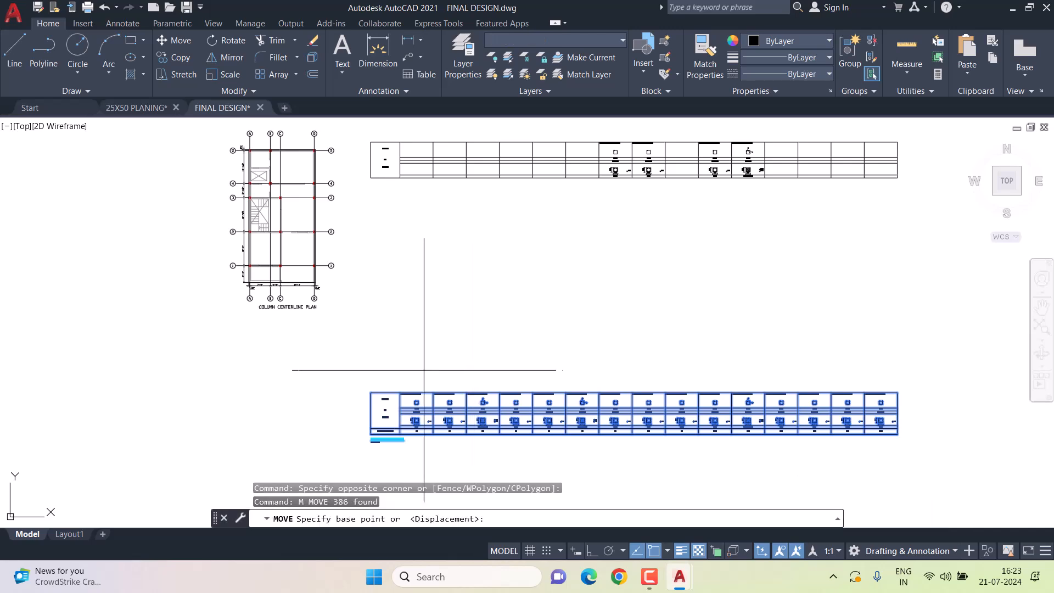
pyautogui.click(371, 393)
pyautogui.scroll(4, 378, 185)
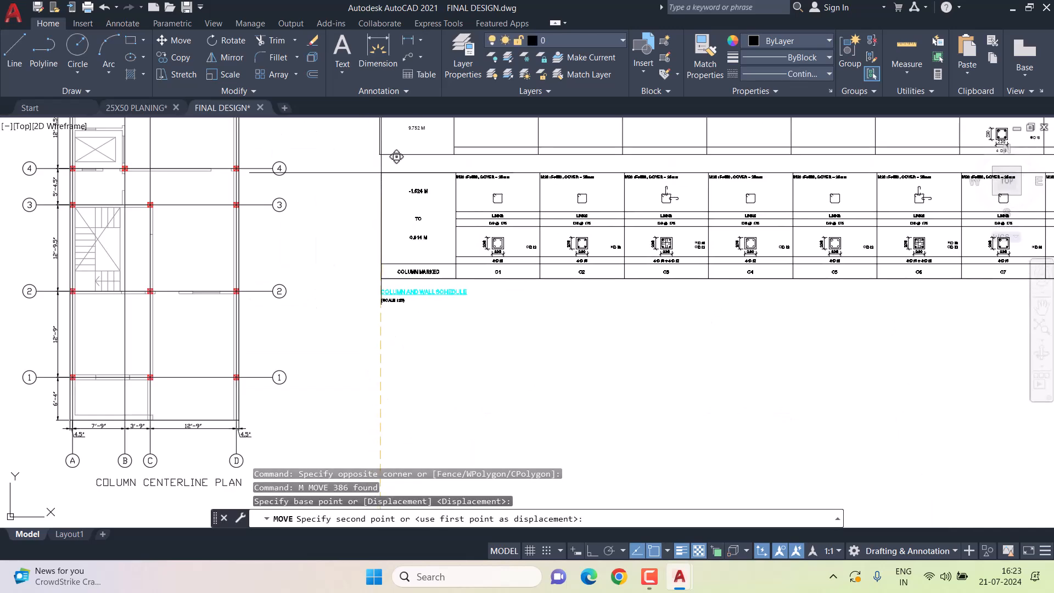
pyautogui.press('Escape')
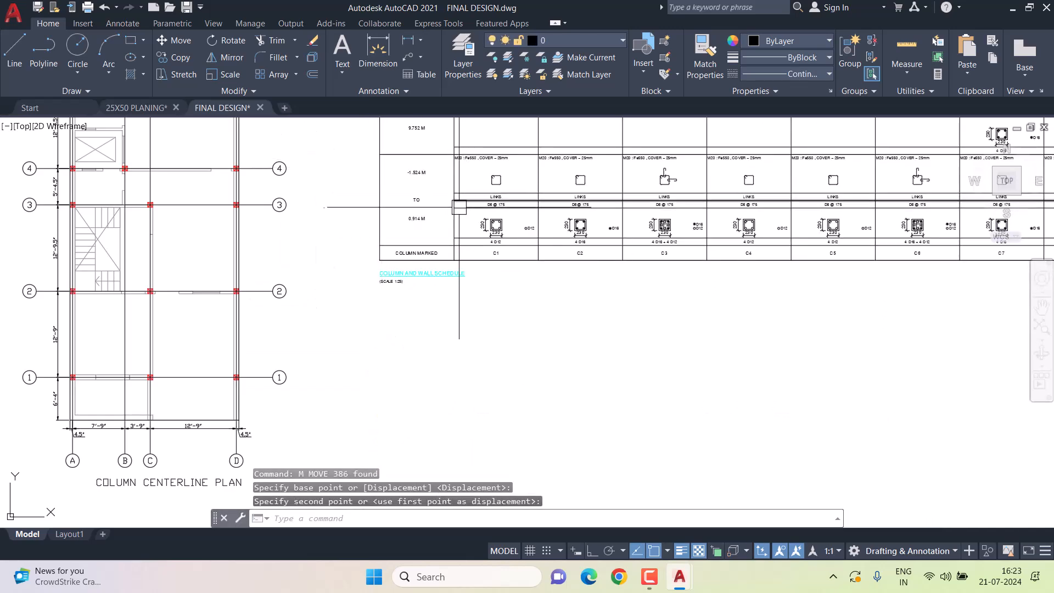
# Replace the end level of the -1.524 M row with 7.314 M, copied from the start level of the row above.
pyautogui.scroll(4, 406, 236)
pyautogui.scroll(-5, 417, 246)
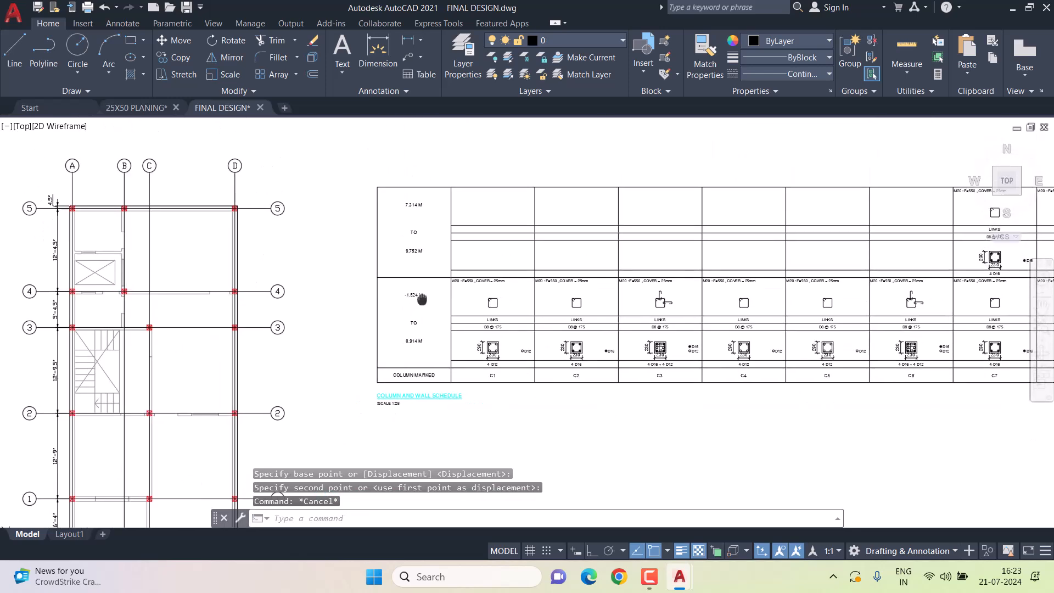
pyautogui.scroll(4, 354, 291)
pyautogui.click(407, 160)
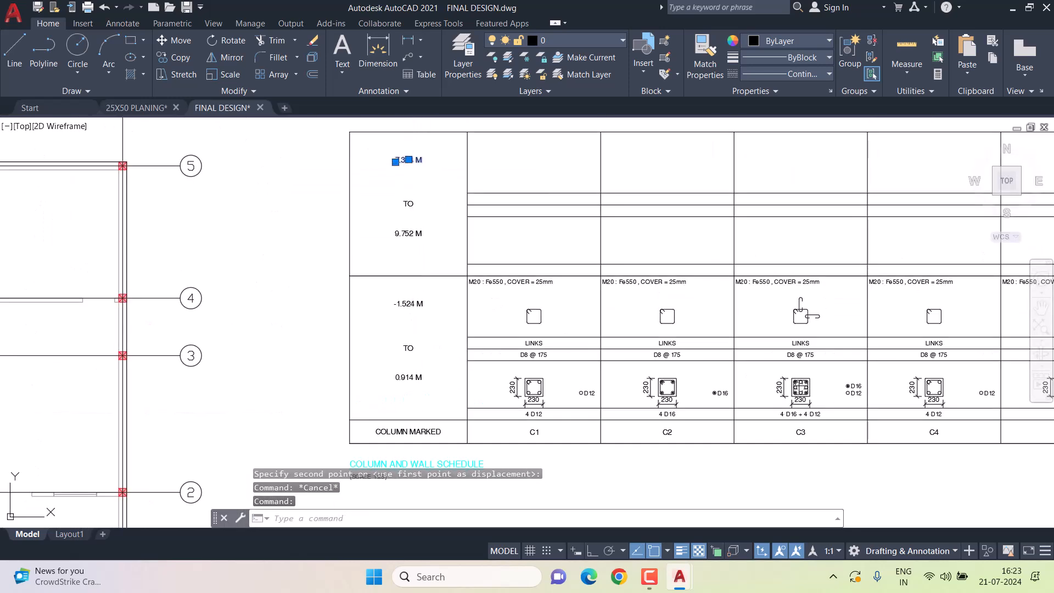
pyautogui.doubleClick(407, 160)
pyautogui.hotkey('ctrl', 'c')
pyautogui.click(445, 253)
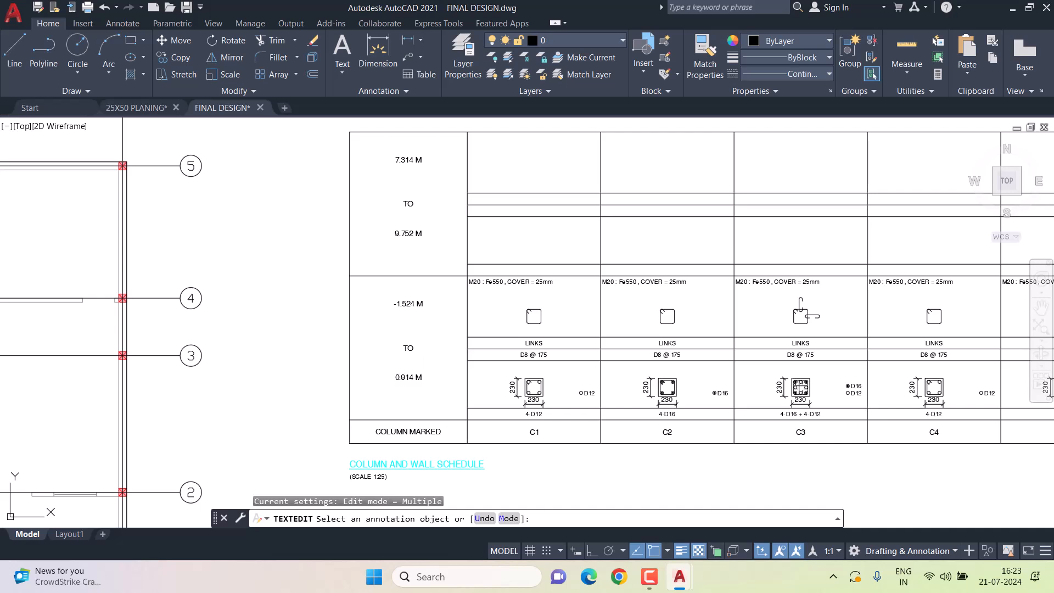
pyautogui.doubleClick(408, 377)
pyautogui.hotkey('ctrl', 'v')
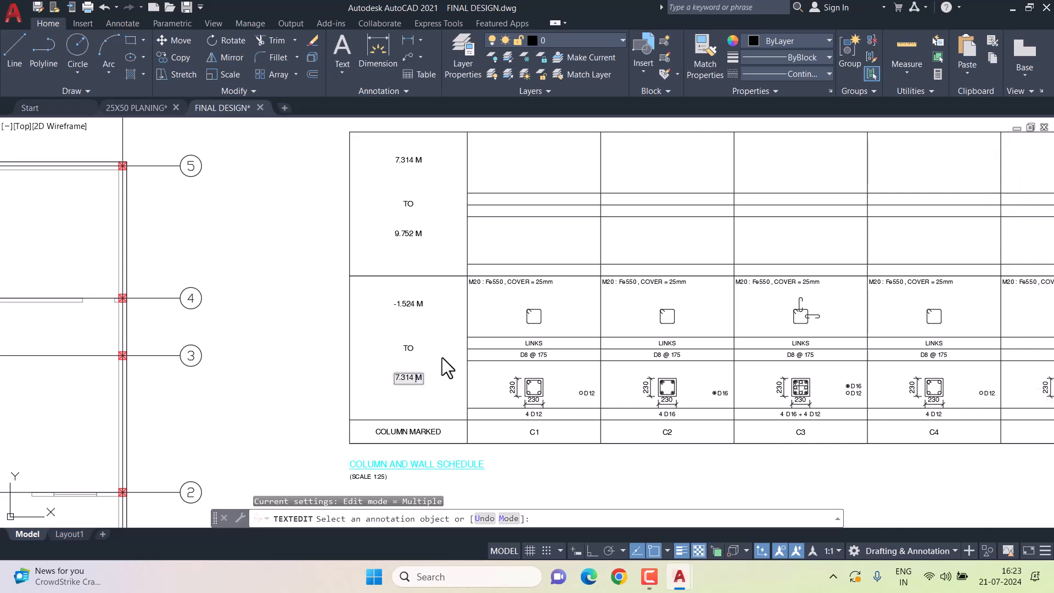
# Finish the lower row's end level text as 7.314 M and leave text editing.
pyautogui.press('BackSpace')
pyautogui.click(443, 358)
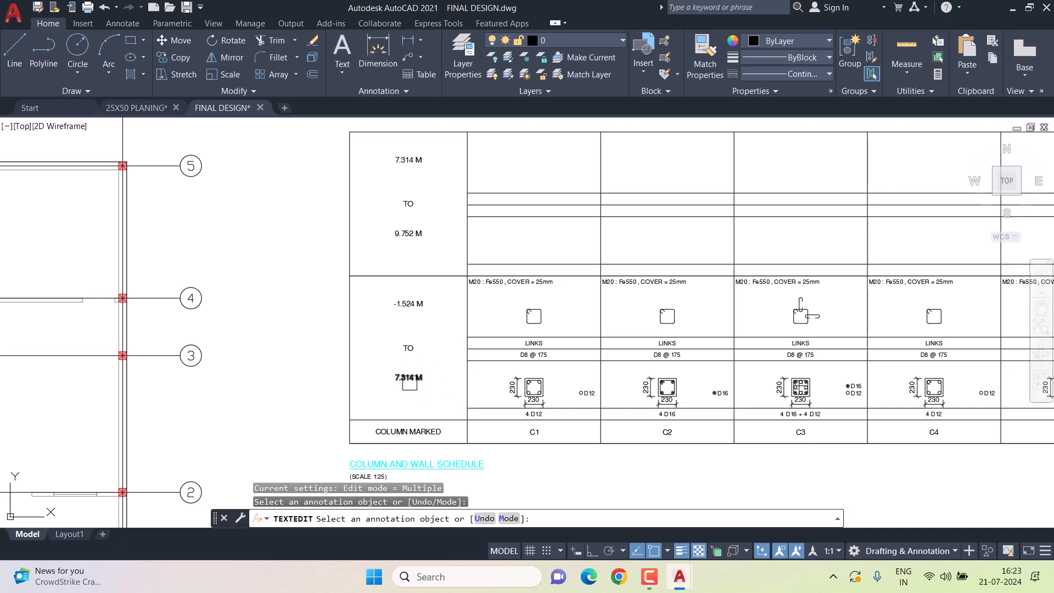
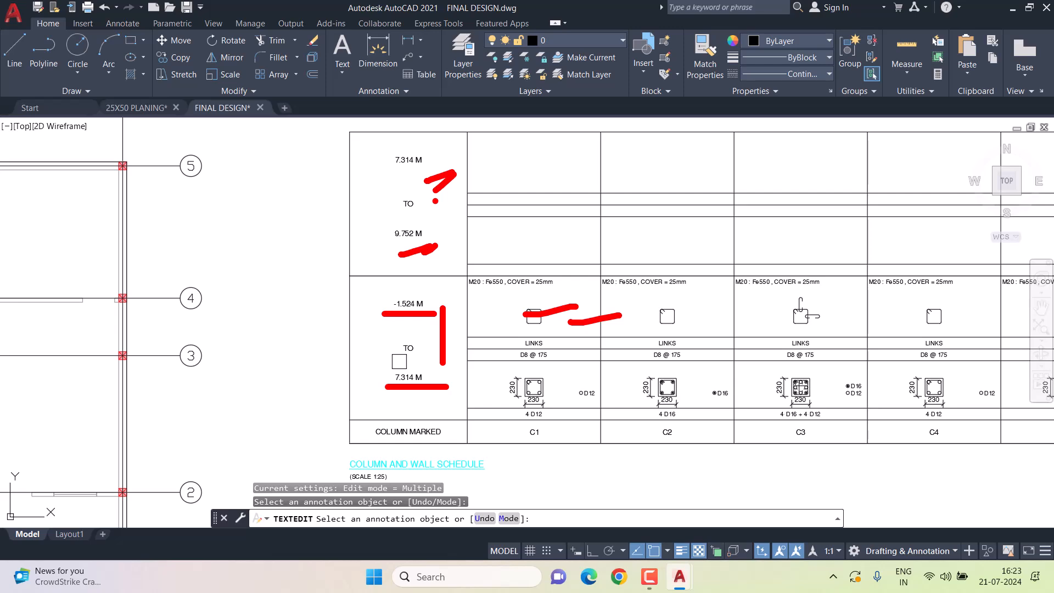
pyautogui.press('Escape')
pyautogui.press('Escape')
pyautogui.press('Escape')
# Examine the bar sizes and links of columns C1 to C15 in the lower row for matching reinforcement.
pyautogui.scroll(-5, 399, 236)
pyautogui.scroll(5, 726, 254)
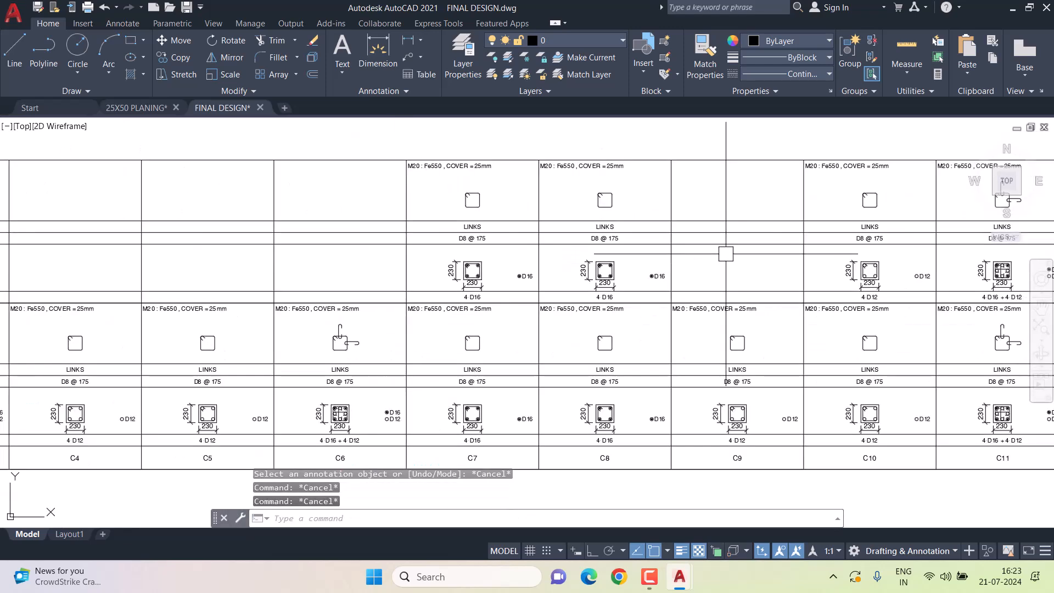
pyautogui.scroll(-2, 484, 270)
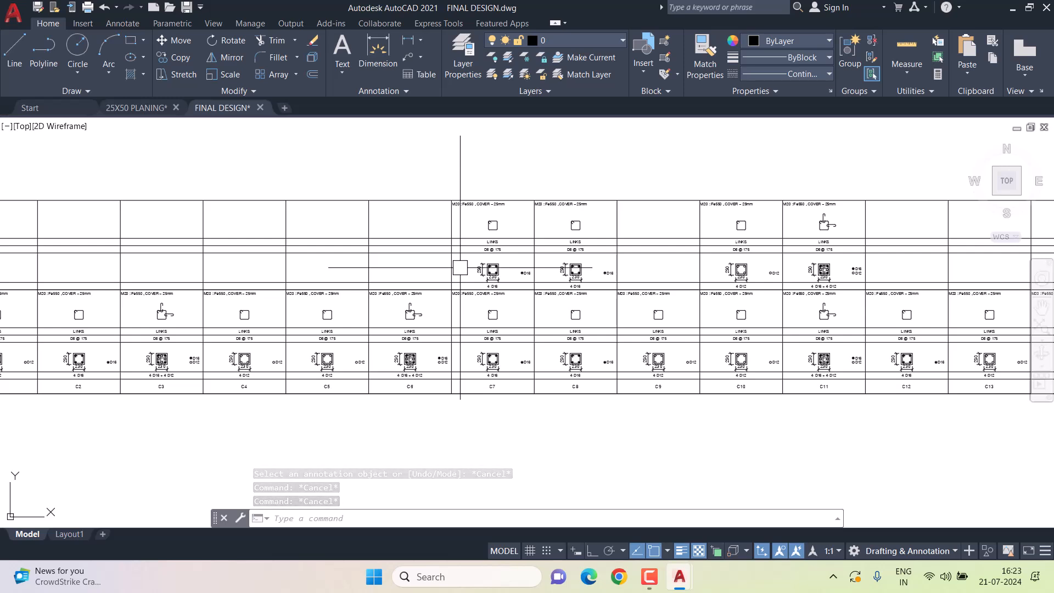
pyautogui.moveTo(297, 354); pyautogui.dragTo(486, 355, button='middle')
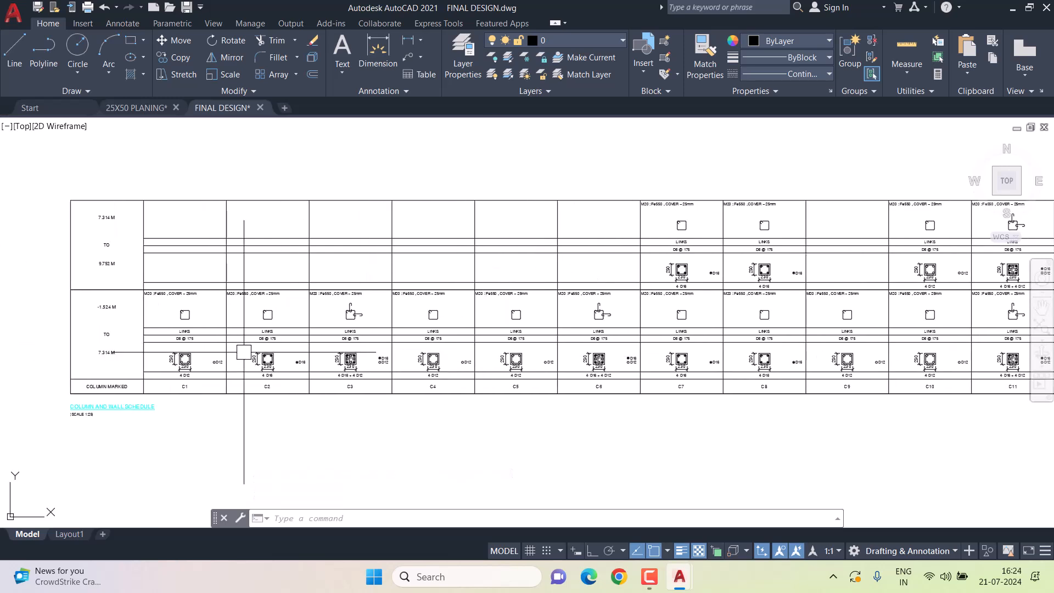
pyautogui.scroll(4, 244, 351)
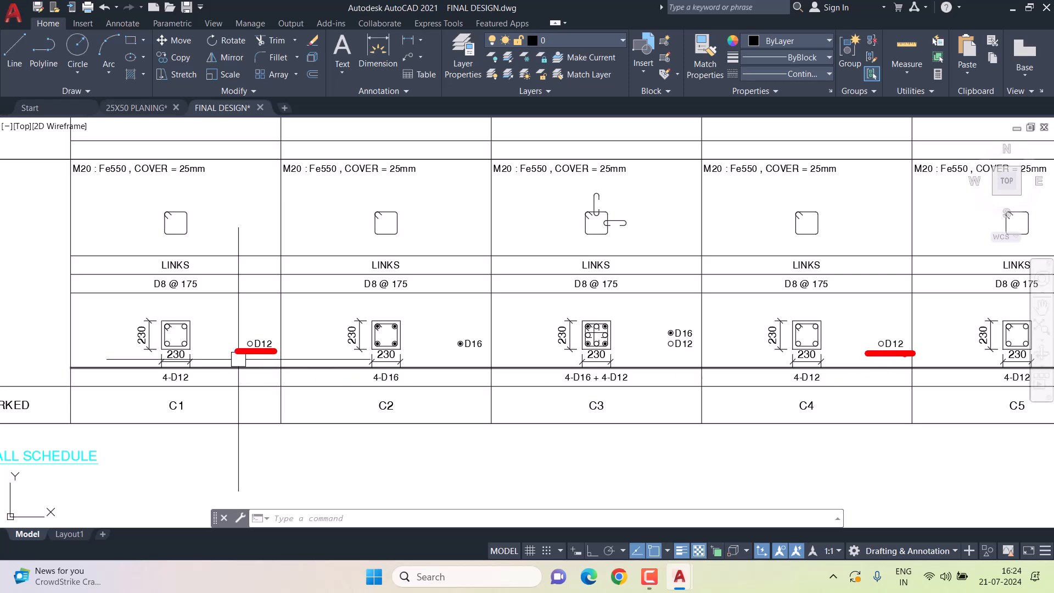
pyautogui.scroll(-2, 765, 366)
pyautogui.press('Escape')
pyautogui.press('Escape')
pyautogui.moveTo(857, 357); pyautogui.dragTo(612, 358, button='middle')
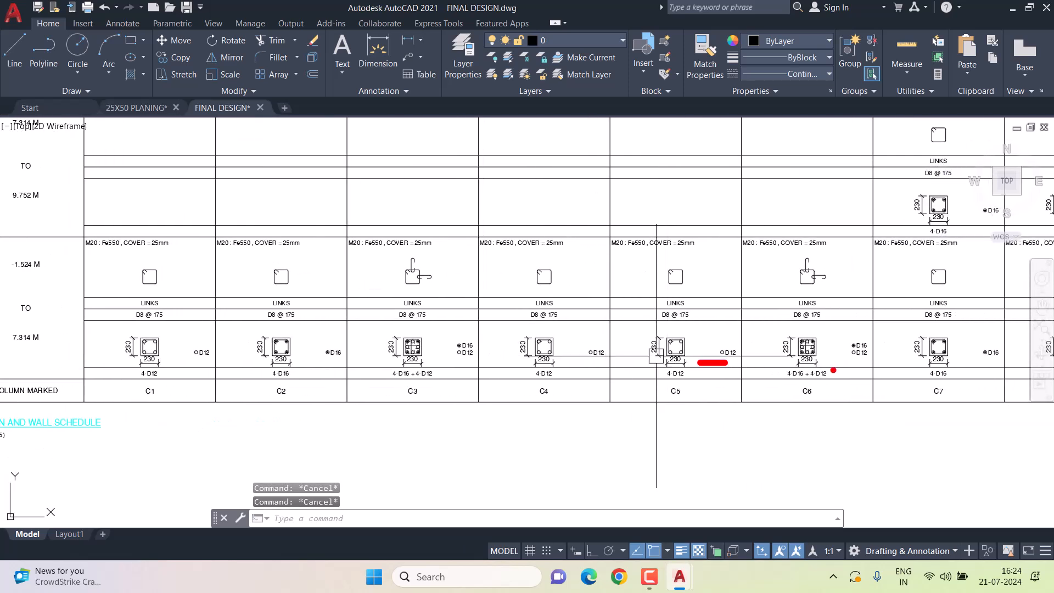
pyautogui.press('Escape')
pyautogui.press('Escape')
pyautogui.moveTo(880, 367); pyautogui.dragTo(530, 367, button='middle')
pyautogui.moveTo(794, 366)
pyautogui.mouseDown(button='middle')
pyautogui.moveTo(598, 374)
pyautogui.moveTo(636, 364)
pyautogui.mouseUp(button='middle')
pyautogui.moveTo(828, 364); pyautogui.dragTo(626, 369, button='middle')
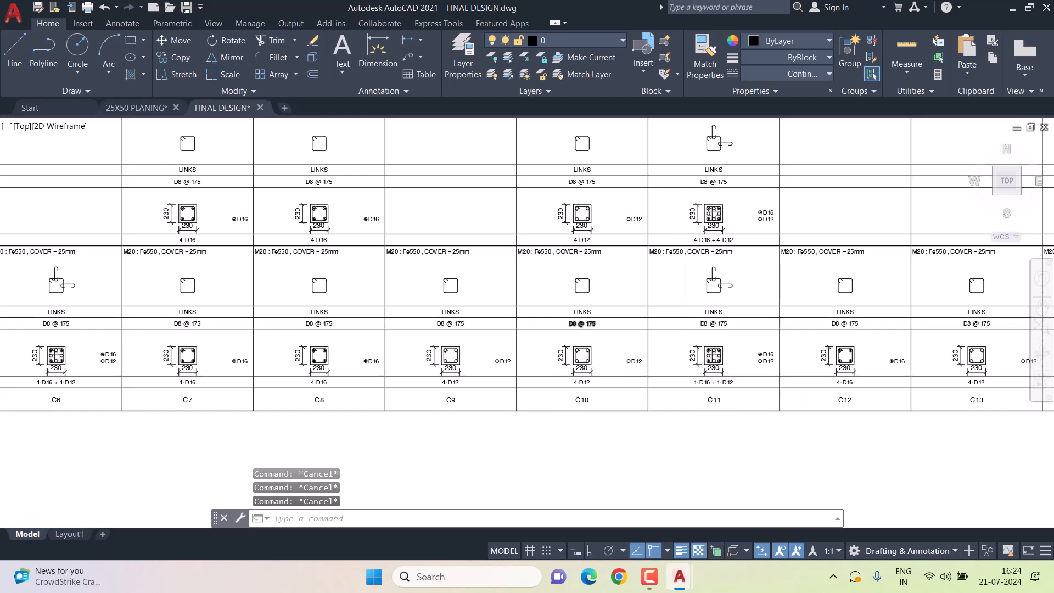
pyautogui.scroll(-6, 574, 322)
pyautogui.scroll(2, 638, 306)
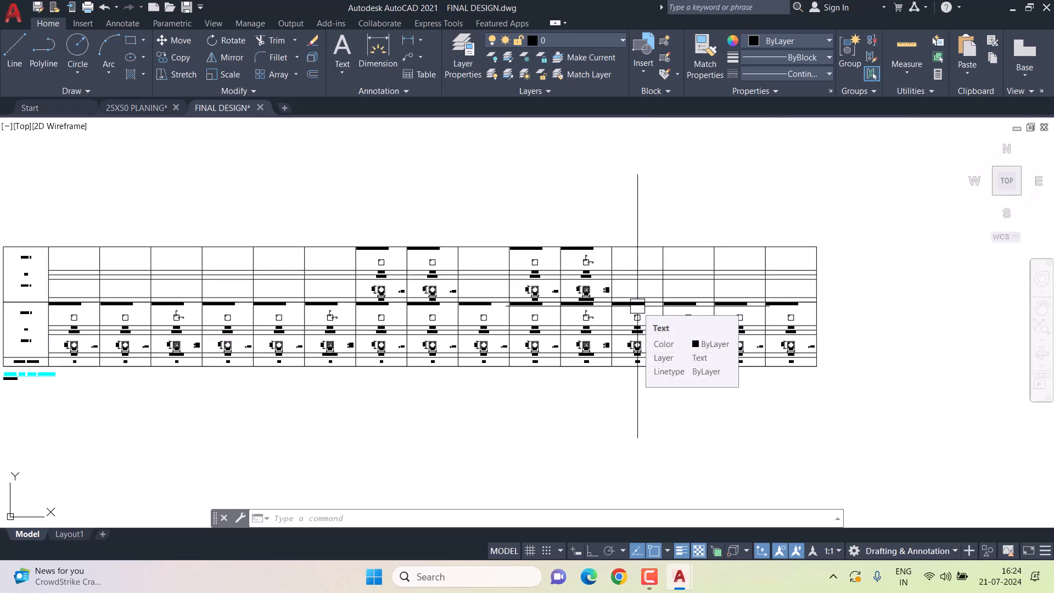
pyautogui.press('Escape')
pyautogui.press('Escape')
pyautogui.press('Escape')
pyautogui.scroll(6, 384, 332)
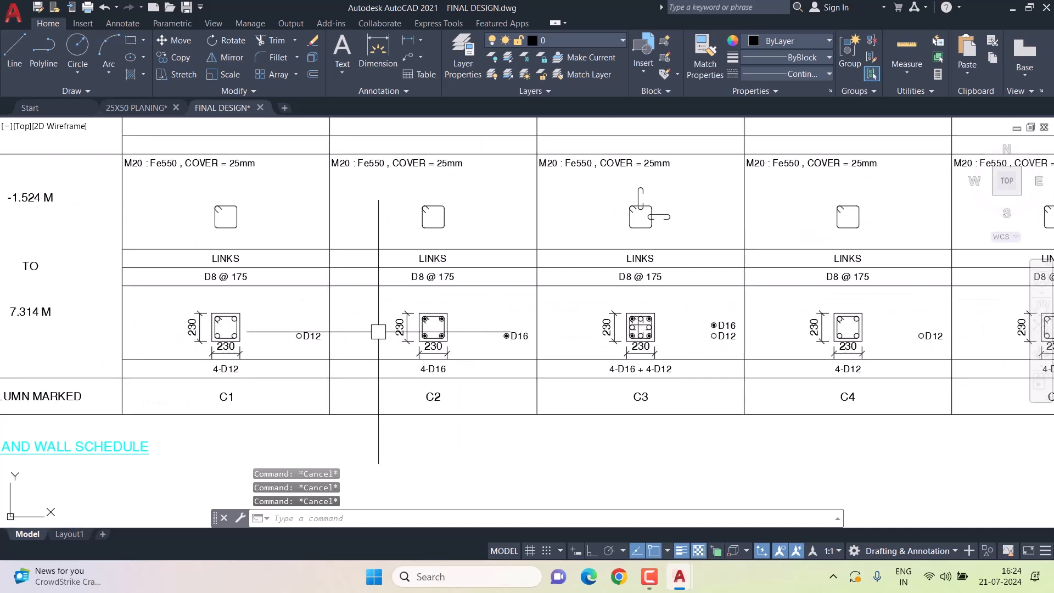
# Extend the C1 column mark with C4 and C5.
pyautogui.doubleClick(226, 397)
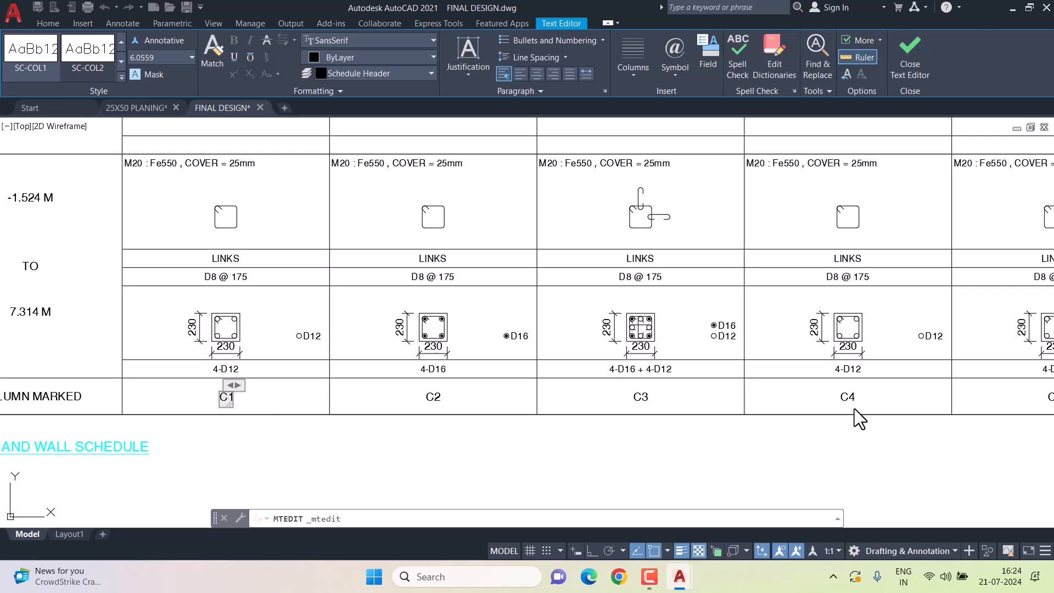
pyautogui.scroll(-4, 829, 413)
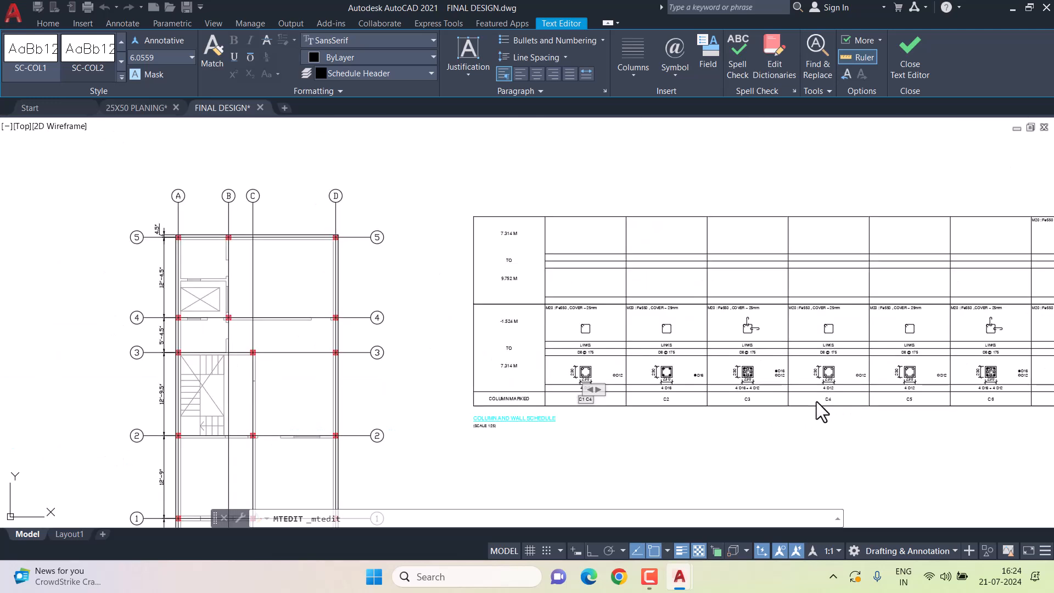
pyautogui.scroll(2, 946, 407)
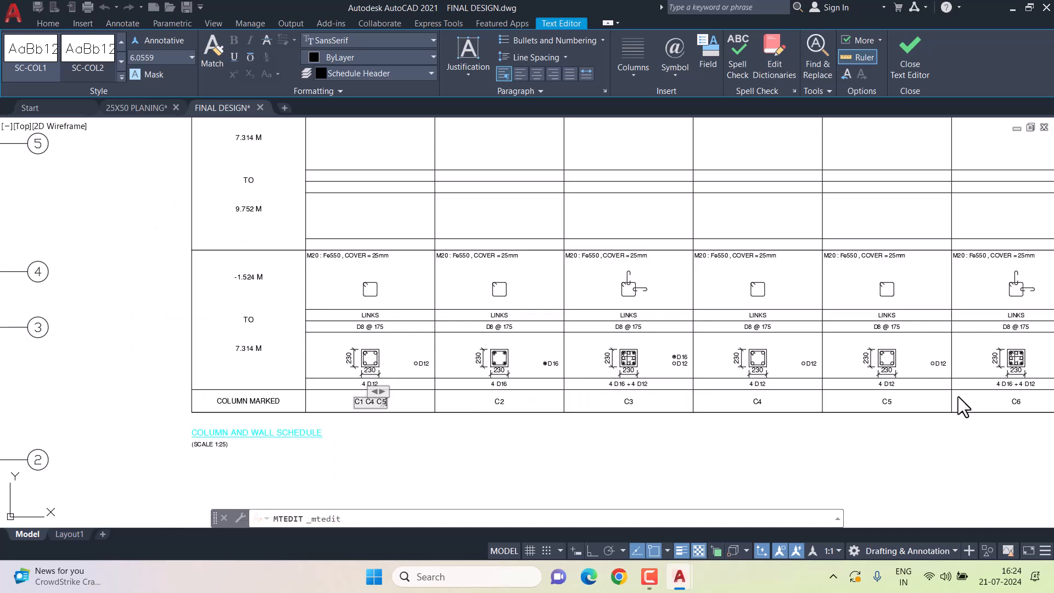
pyautogui.moveTo(961, 388); pyautogui.dragTo(611, 388, button='middle')
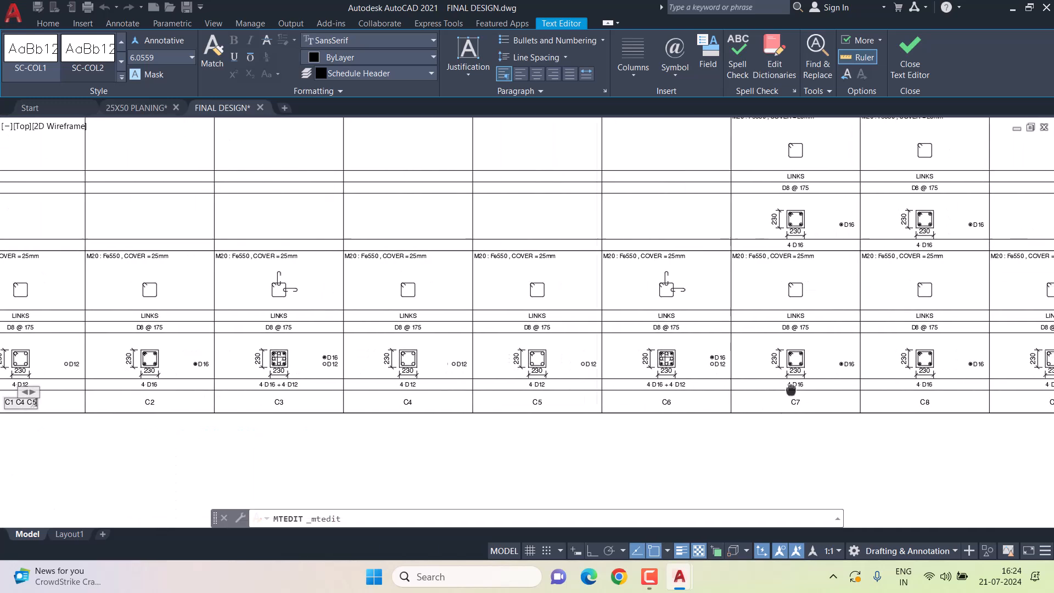
# Find the next 4-D12 column and append C9 to the grouped column mark.
pyautogui.moveTo(793, 389); pyautogui.dragTo(636, 406, button='middle')
pyautogui.moveTo(809, 407); pyautogui.dragTo(528, 410, button='middle')
pyautogui.scroll(2, 619, 413)
pyautogui.scroll(-4, 618, 413)
pyautogui.write('C')
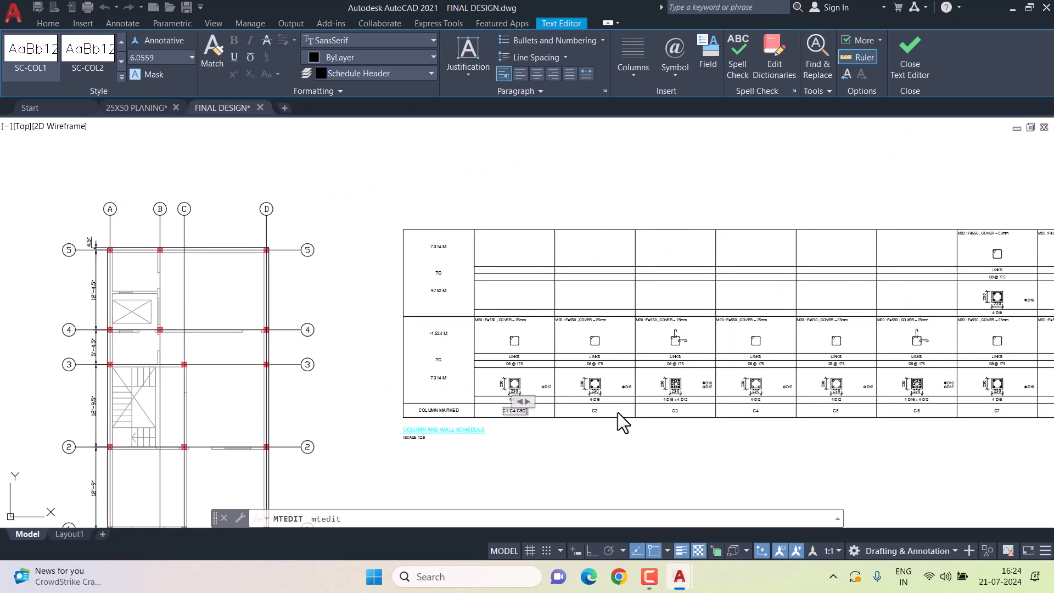
pyautogui.scroll(4, 520, 417)
pyautogui.click(516, 390)
# Look through the remaining columns and append C13 to the grouped column mark.
pyautogui.scroll(-3, 483, 397)
pyautogui.moveTo(576, 398); pyautogui.dragTo(75, 399, button='middle')
pyautogui.moveTo(953, 397)
pyautogui.mouseDown(button='middle')
pyautogui.moveTo(594, 417)
pyautogui.moveTo(614, 426)
pyautogui.moveTo(436, 452)
pyautogui.mouseUp(button='middle')
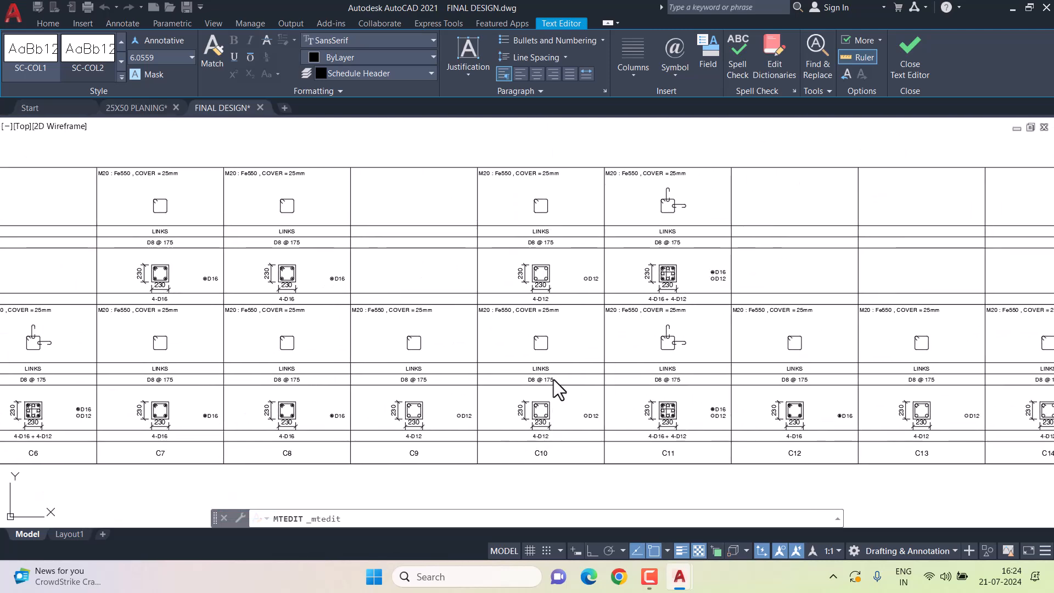
pyautogui.moveTo(729, 372); pyautogui.dragTo(653, 373, button='middle')
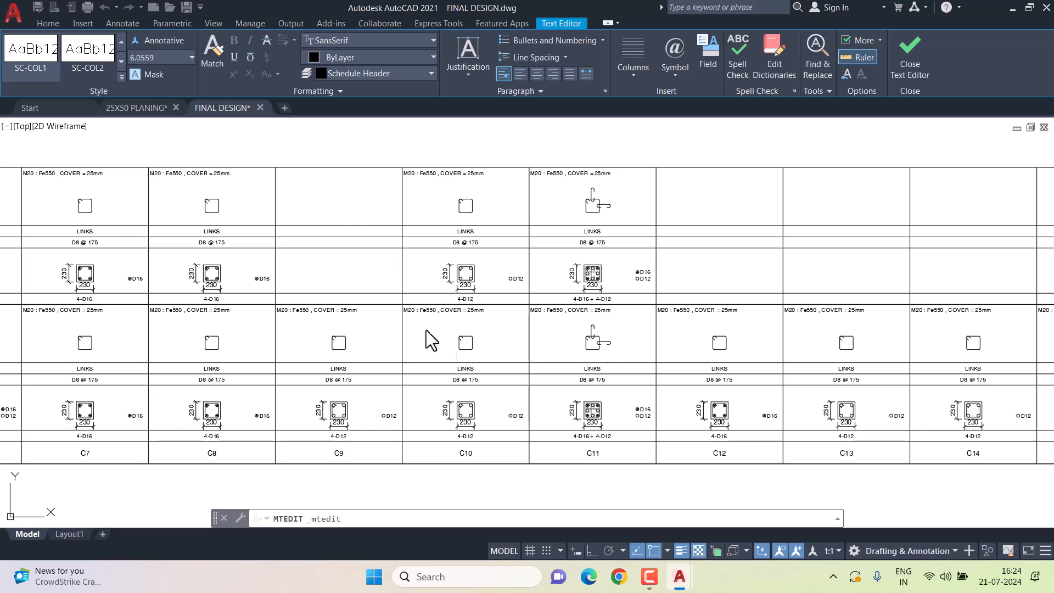
pyautogui.moveTo(888, 460); pyautogui.dragTo(663, 458, button='middle')
pyautogui.scroll(-4, 776, 460)
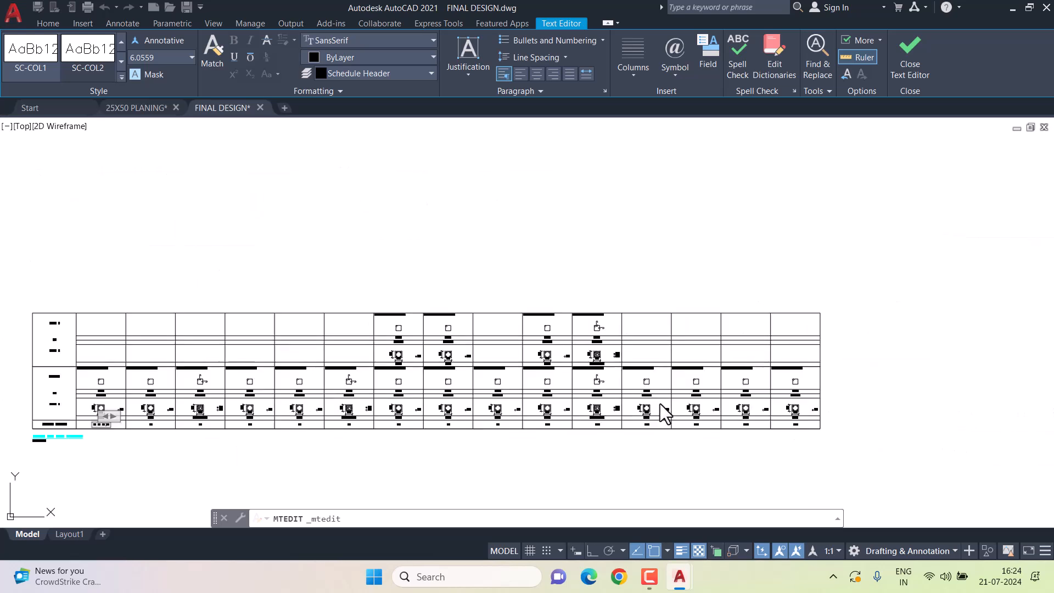
pyautogui.scroll(6, 558, 377)
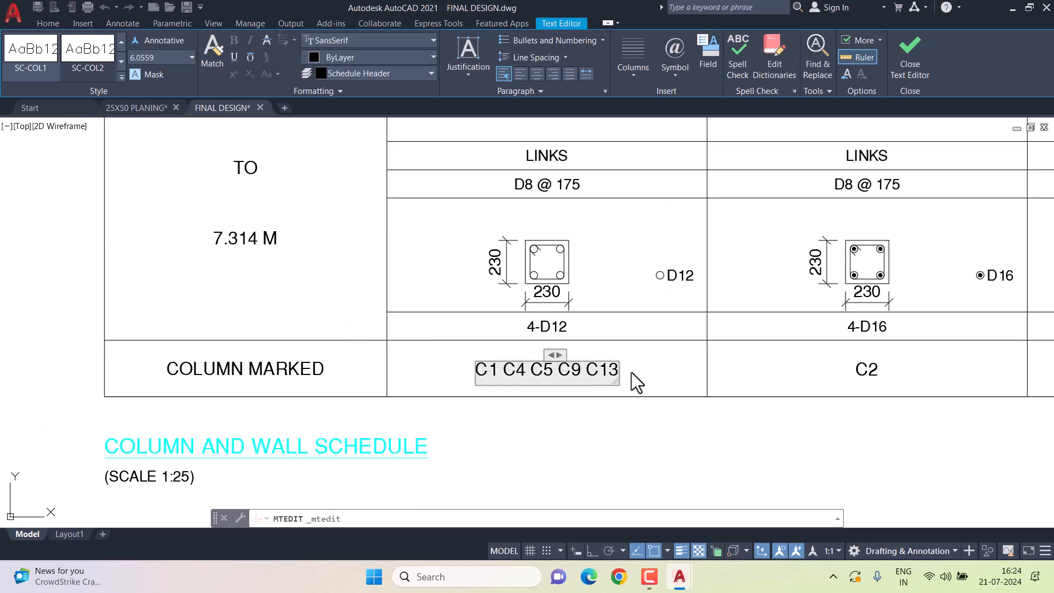
# Check the last columns, append C14 to the grouped column mark and close the text.
pyautogui.scroll(-4, 635, 379)
pyautogui.scroll(6, 617, 389)
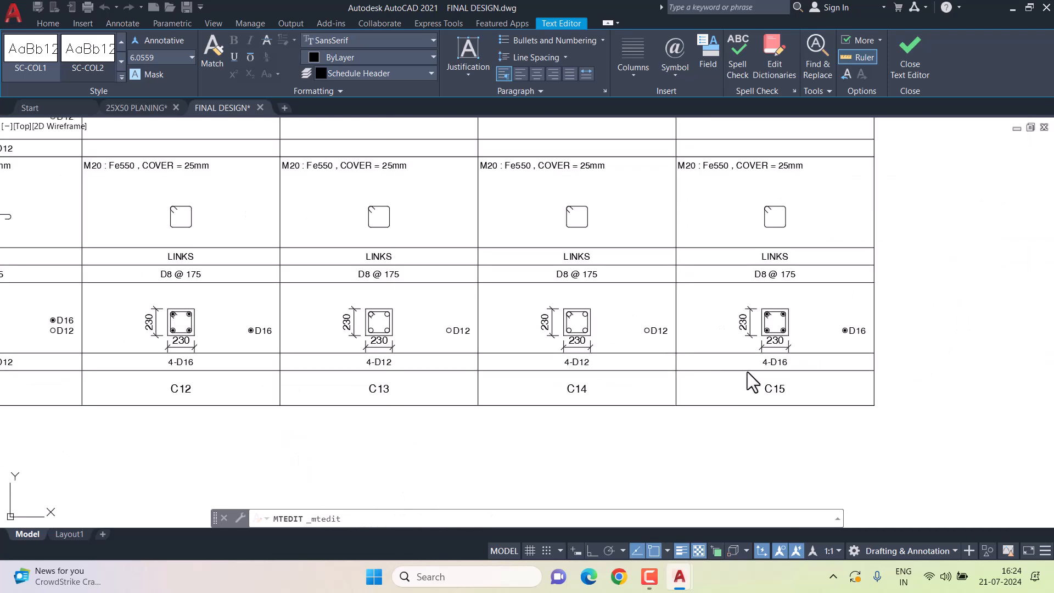
pyautogui.scroll(-4, 719, 376)
pyautogui.scroll(3, 338, 370)
pyautogui.click(301, 406)
pyautogui.scroll(1, 247, 380)
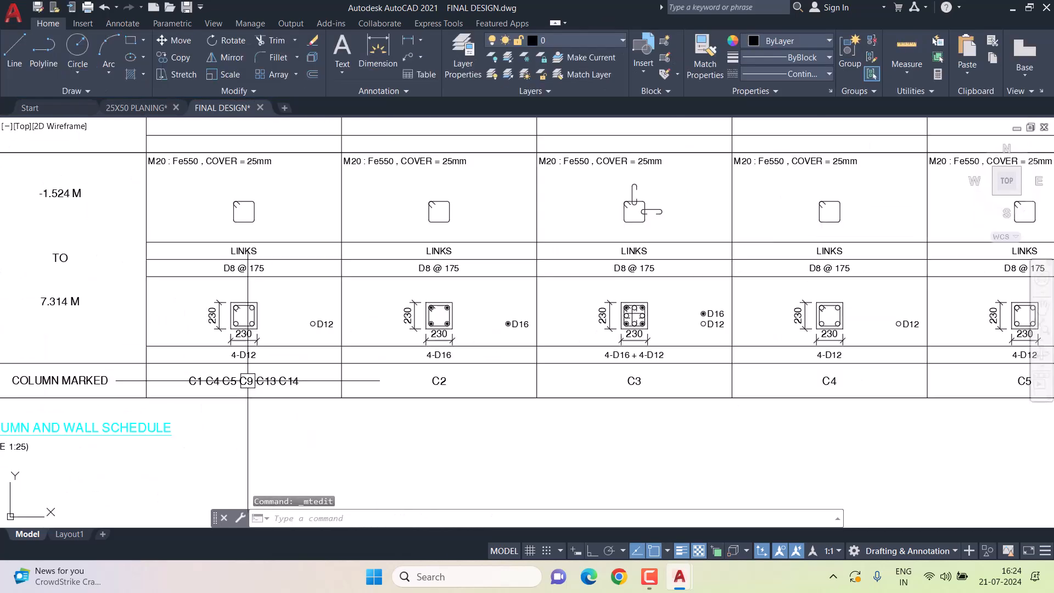
# Erase column C4's details, mark and left divider from the -1.524 M to 7.314 M row.
pyautogui.scroll(-3, 269, 384)
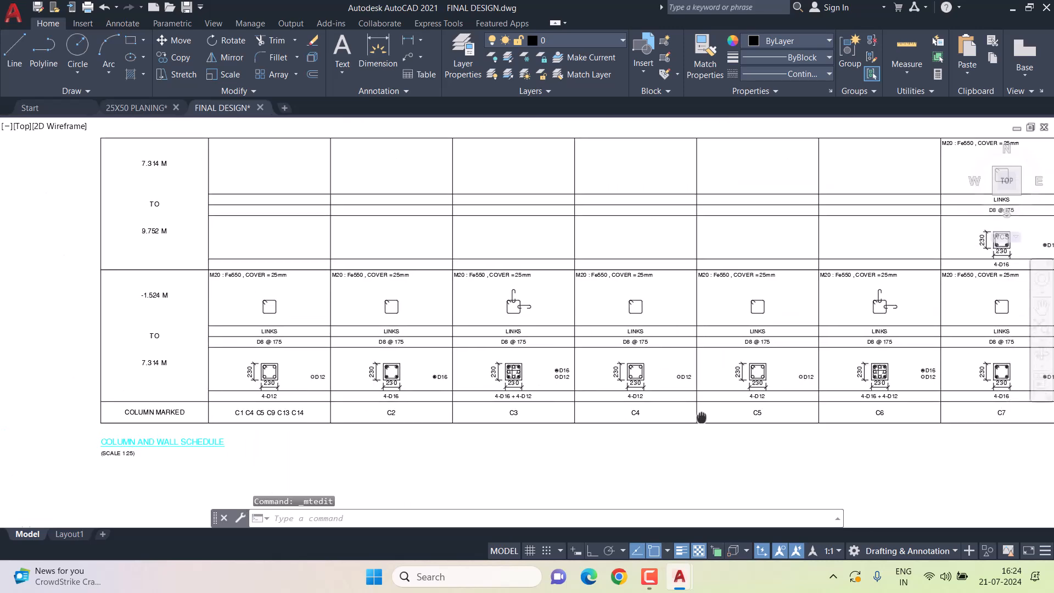
pyautogui.scroll(4, 572, 248)
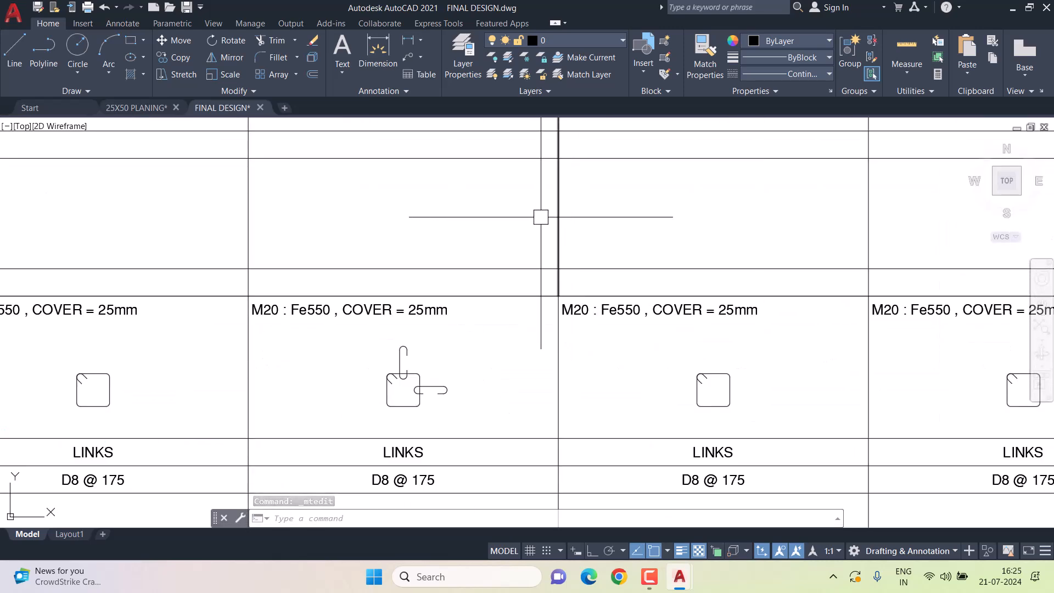
pyautogui.scroll(-4, 549, 225)
pyautogui.click(551, 231)
pyautogui.click(681, 427)
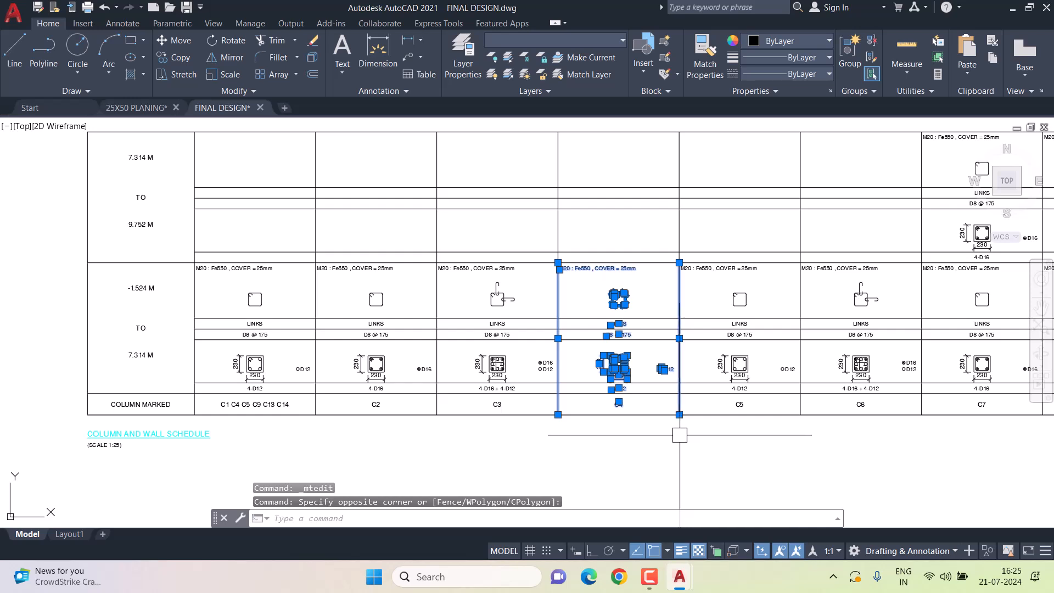
pyautogui.press('Escape')
pyautogui.click(537, 225)
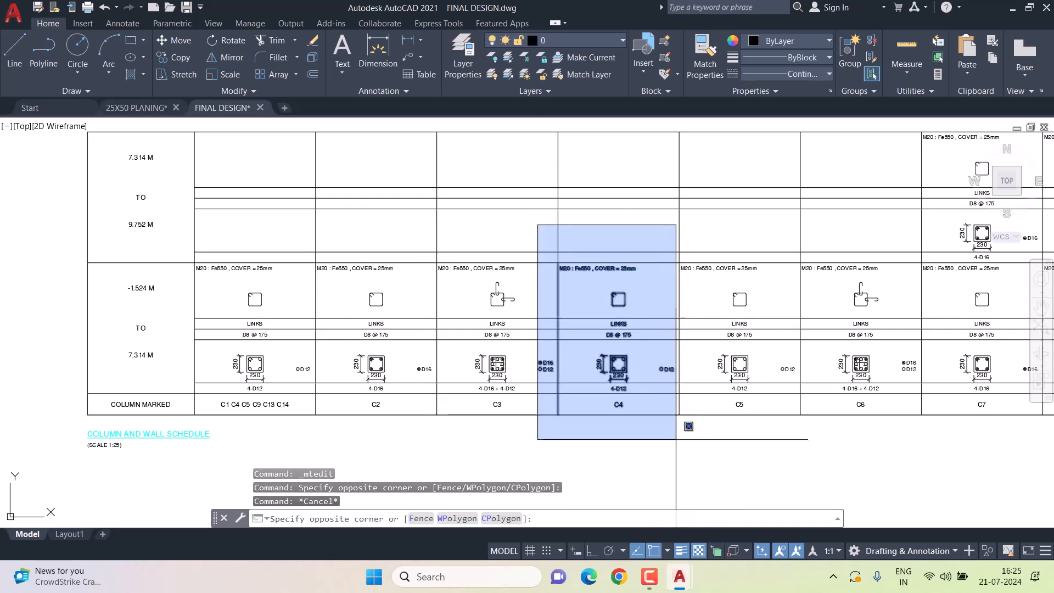
pyautogui.click(676, 440)
pyautogui.press('Delete')
# Erase column C5's details, mark and left divider from the lower row.
pyautogui.moveTo(713, 385); pyautogui.dragTo(569, 386, button='middle')
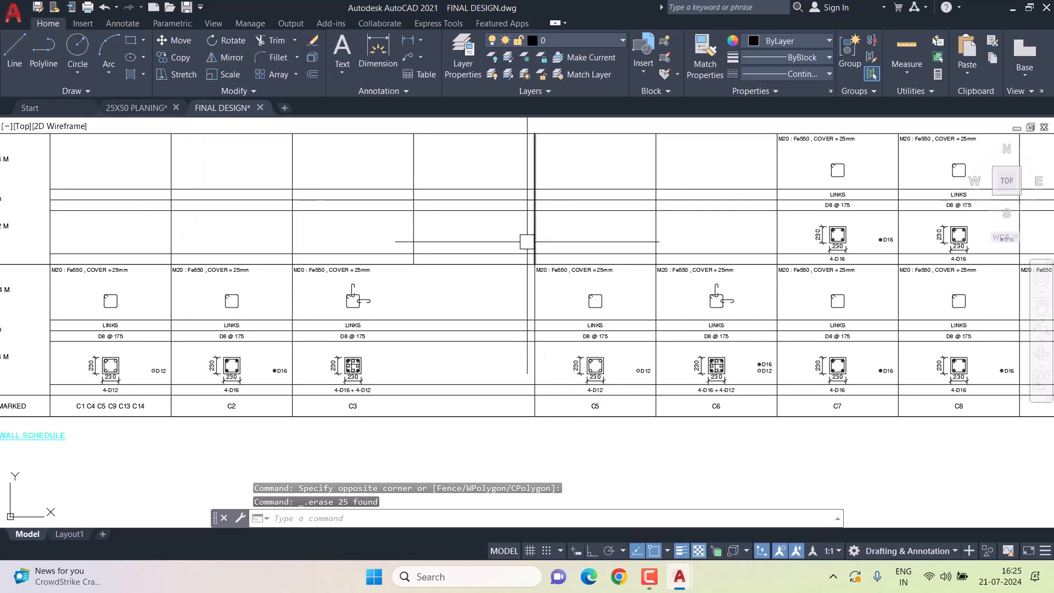
pyautogui.click(514, 238)
pyautogui.click(648, 447)
pyautogui.press('Delete')
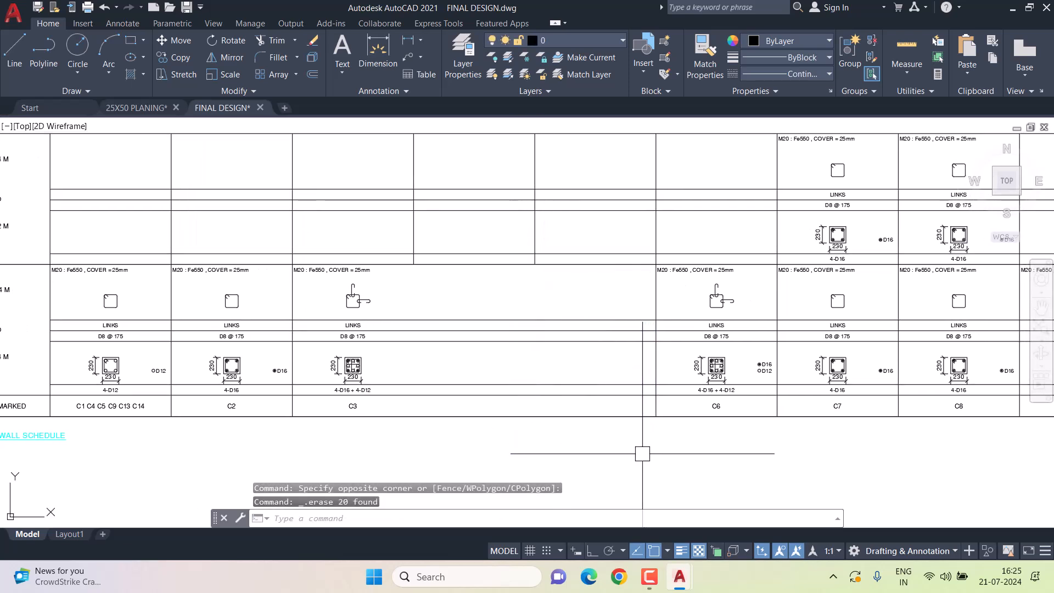
# Erase column C9's details, mark and left divider from the lower row.
pyautogui.moveTo(836, 387); pyautogui.dragTo(495, 406, button='middle')
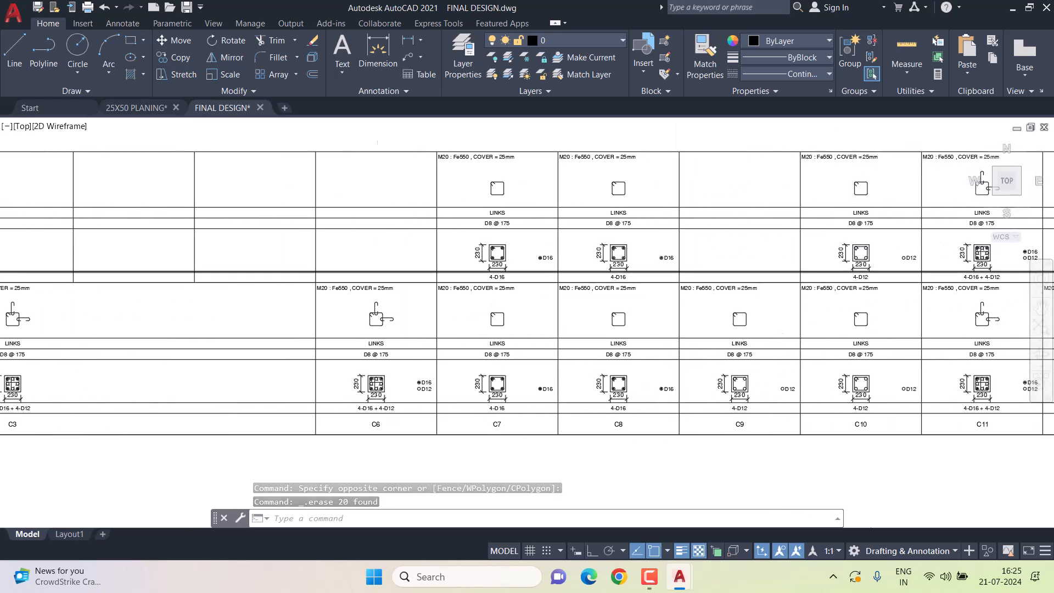
pyautogui.scroll(3, 681, 278)
pyautogui.click(660, 268)
pyautogui.scroll(-4, 695, 313)
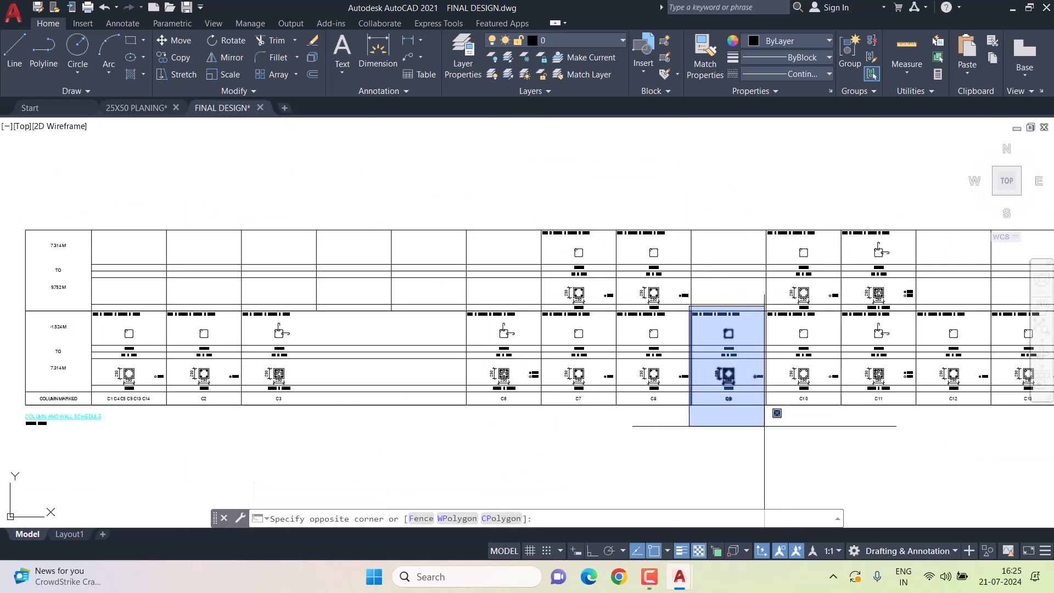
pyautogui.click(764, 423)
pyautogui.press('Delete')
# Erase column C13's details, mark and left divider from the lower row.
pyautogui.scroll(4, 220, 388)
pyautogui.moveTo(166, 387); pyautogui.dragTo(274, 380, button='middle')
pyautogui.moveTo(874, 378)
pyautogui.mouseDown(button='middle')
pyautogui.moveTo(330, 378)
pyautogui.moveTo(592, 372)
pyautogui.mouseUp(button='middle')
pyautogui.scroll(-5, 591, 372)
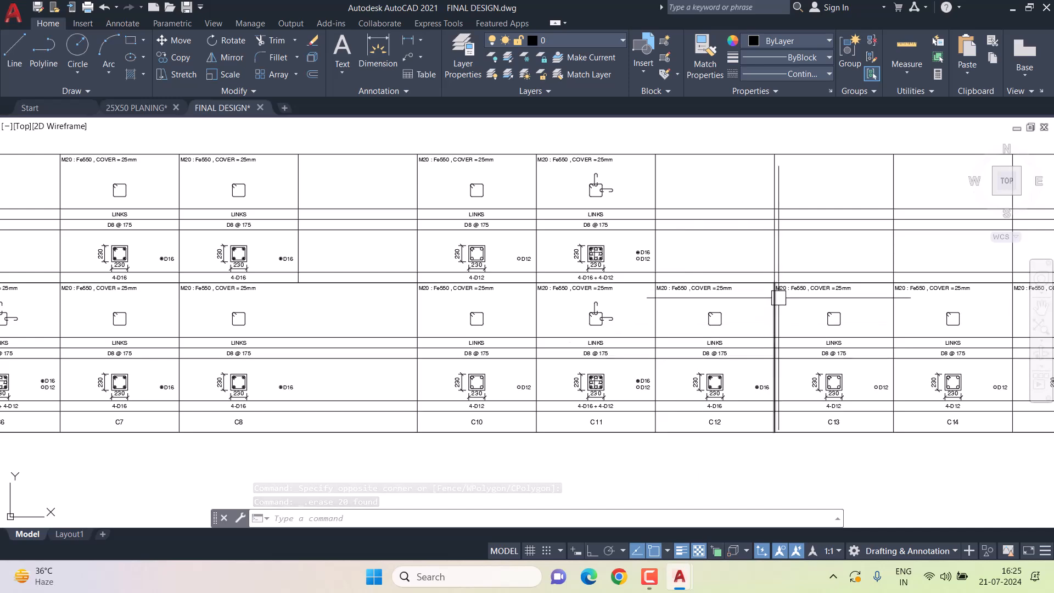
pyautogui.scroll(4, 779, 300)
pyautogui.scroll(-4, 757, 282)
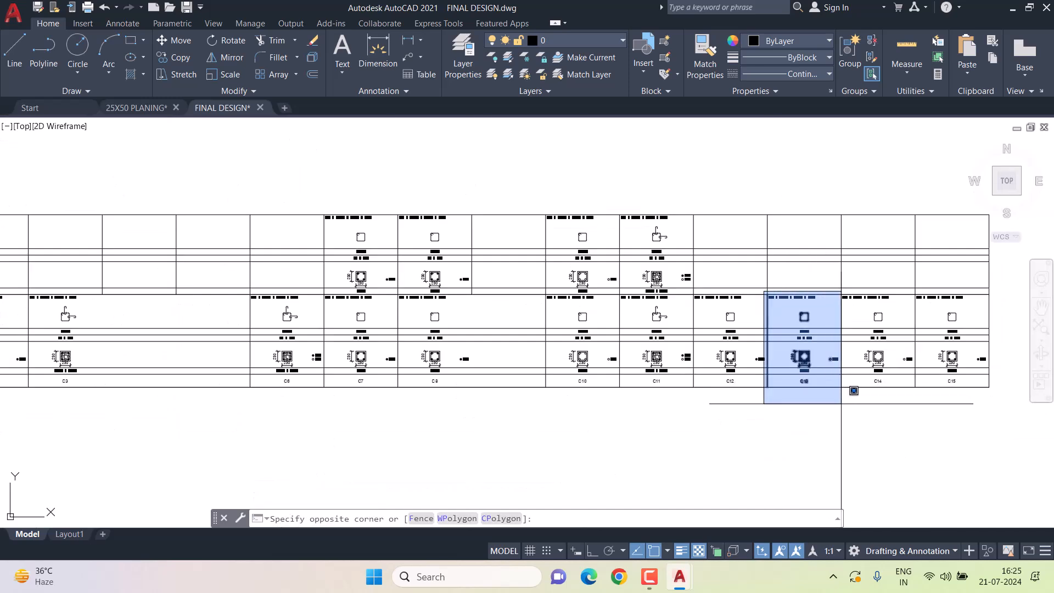
pyautogui.click(840, 402)
pyautogui.press('Delete')
# Erase column C14's details and mark from the lower row, along with the divider left in the empty upper row above the gap.
pyautogui.scroll(-3, 357, 358)
pyautogui.scroll(6, 358, 358)
pyautogui.scroll(-6, 423, 355)
pyautogui.scroll(6, 631, 355)
pyautogui.scroll(2, 655, 262)
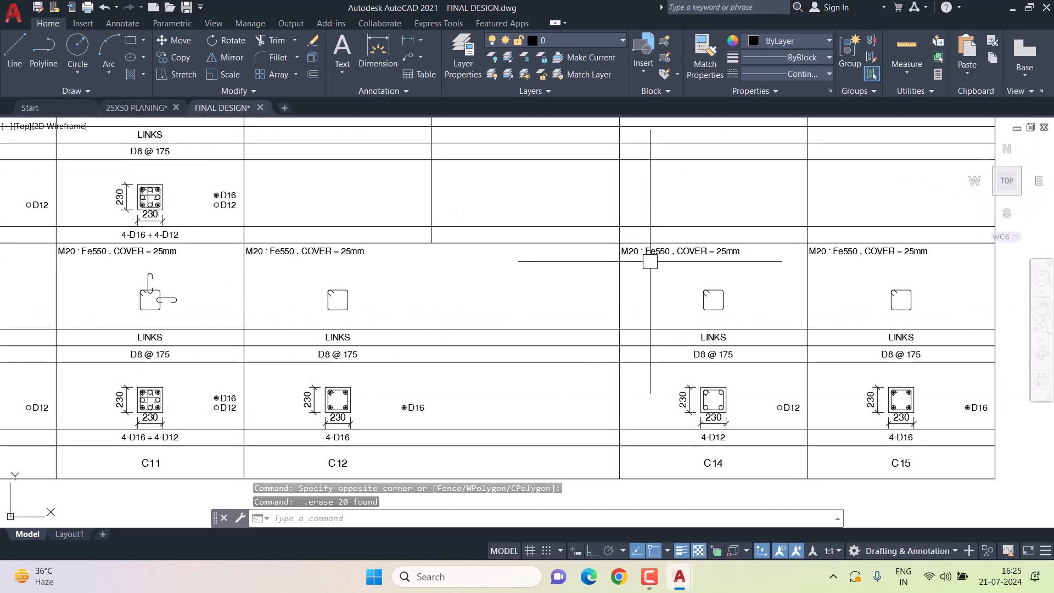
pyautogui.click(584, 206)
pyautogui.click(806, 483)
pyautogui.press('Delete')
pyautogui.scroll(-2, 626, 332)
pyautogui.click(586, 174)
pyautogui.press('Delete')
# Stretch the C15 column leftward to close the gap, placing it directly beside C12.
pyautogui.write('s')
pyautogui.press('Return')
pyautogui.click(826, 134)
pyautogui.click(683, 439)
pyautogui.press('Return')
pyautogui.scroll(4, 692, 285)
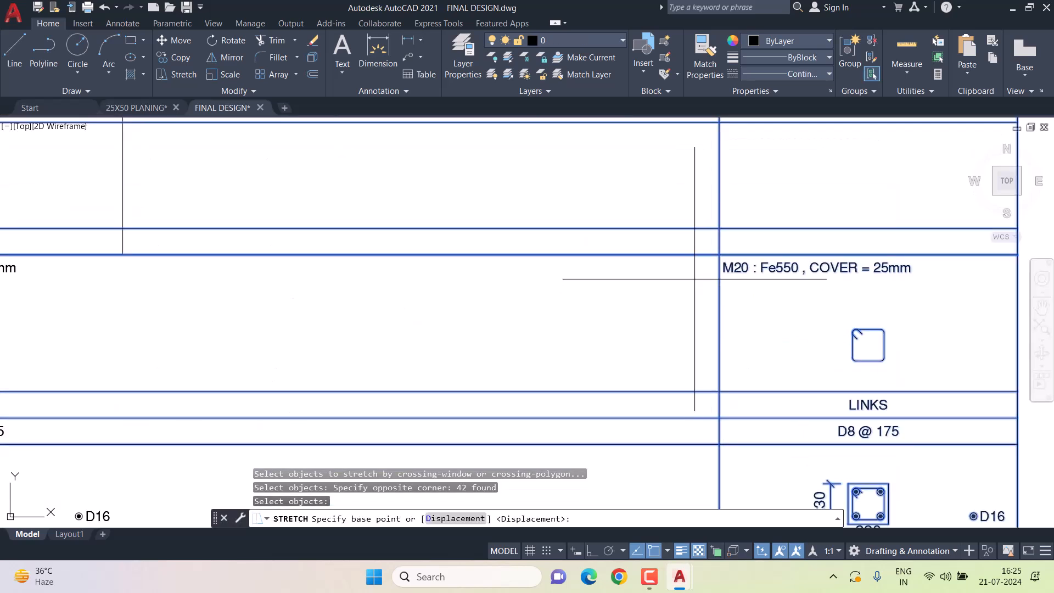
pyautogui.click(719, 254)
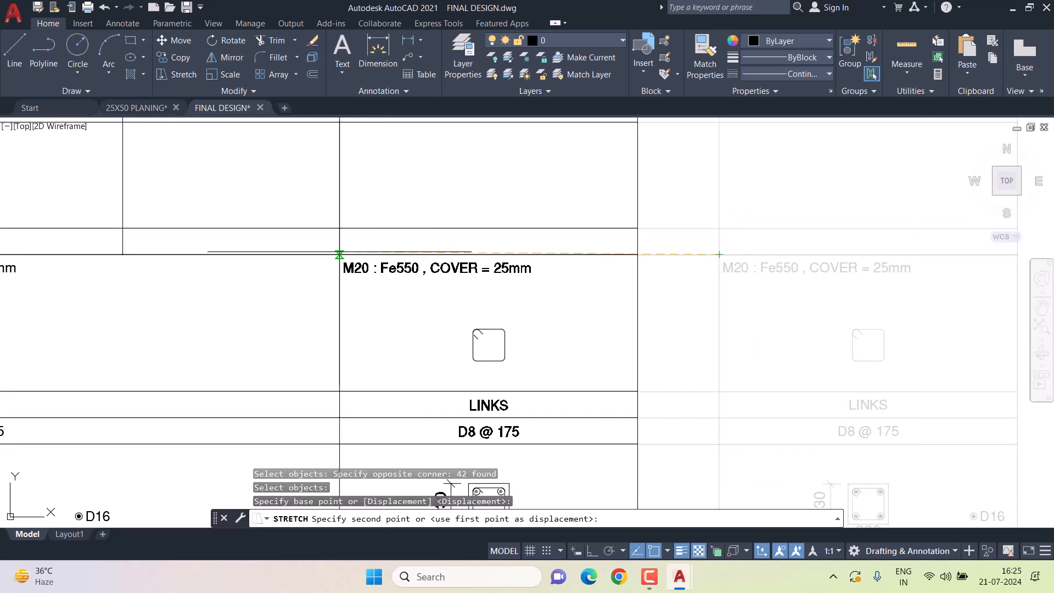
pyautogui.click(122, 255)
pyautogui.scroll(-3, 244, 301)
pyautogui.scroll(-3, 244, 301)
pyautogui.moveTo(537, 320); pyautogui.dragTo(545, 325, button='middle')
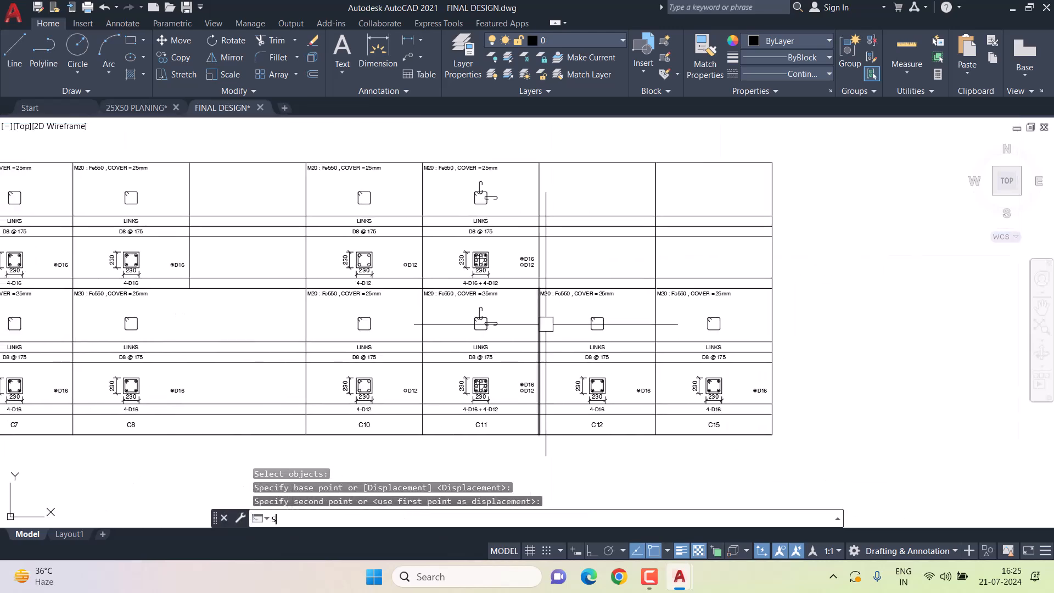
# Stretch the schedule columns C10, C11, C12 and C15 leftward to close the gap beside C8.
pyautogui.press('Return')
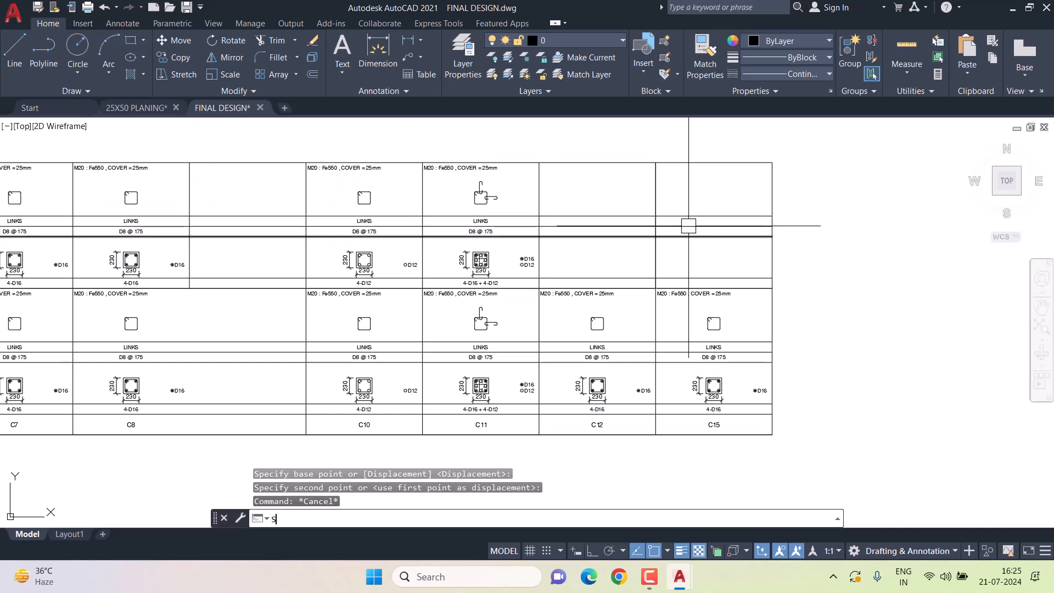
pyautogui.click(811, 146)
pyautogui.click(297, 436)
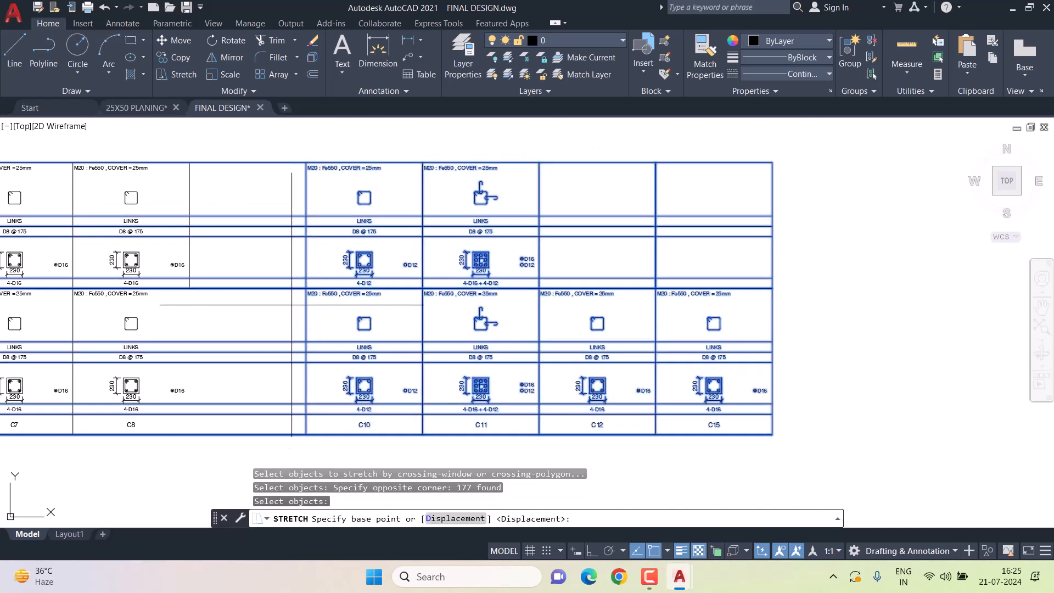
pyautogui.scroll(2, 297, 283)
pyautogui.click(297, 284)
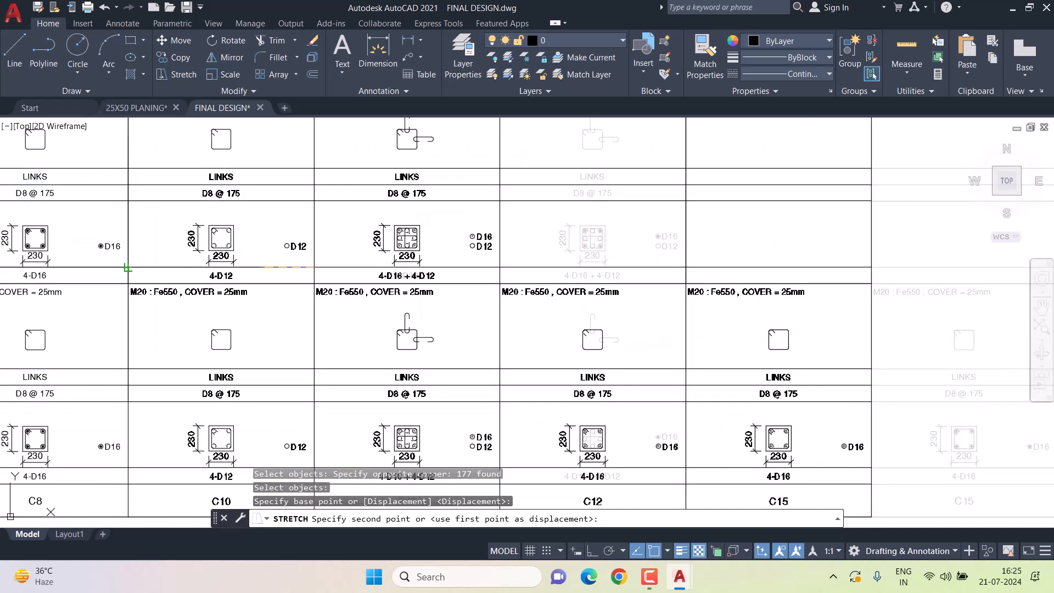
pyautogui.press('Escape')
pyautogui.scroll(-2, 286, 319)
pyautogui.scroll(-3, 357, 324)
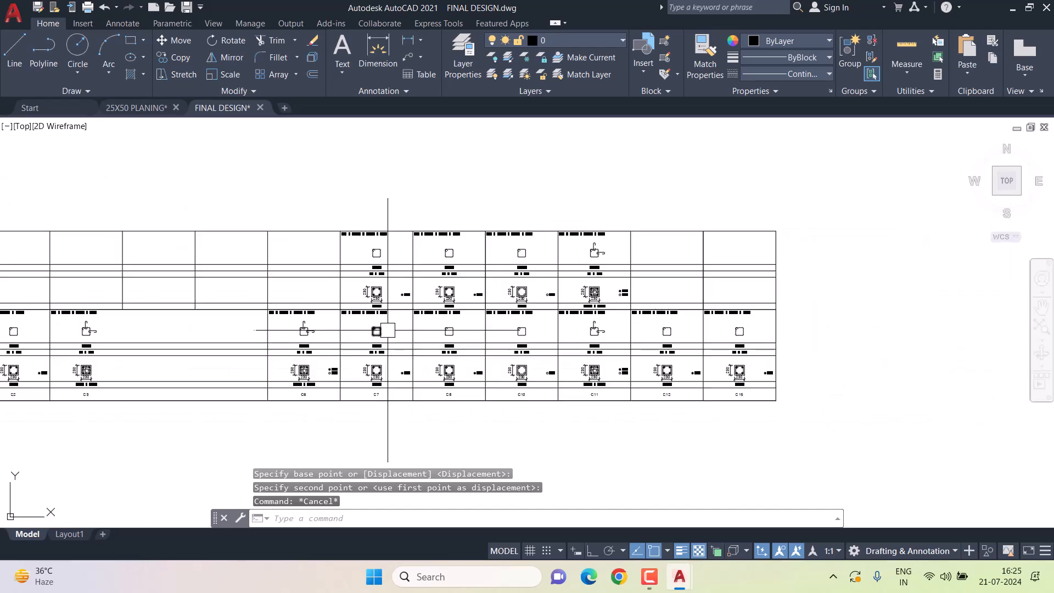
# Stretch columns C6 through C15 leftward by one column width to narrow the wide gap beside C3.
pyautogui.write('s')
pyautogui.press('Return')
pyautogui.click(772, 228)
pyautogui.click(407, 405)
pyautogui.press('Return')
pyautogui.scroll(4, 252, 305)
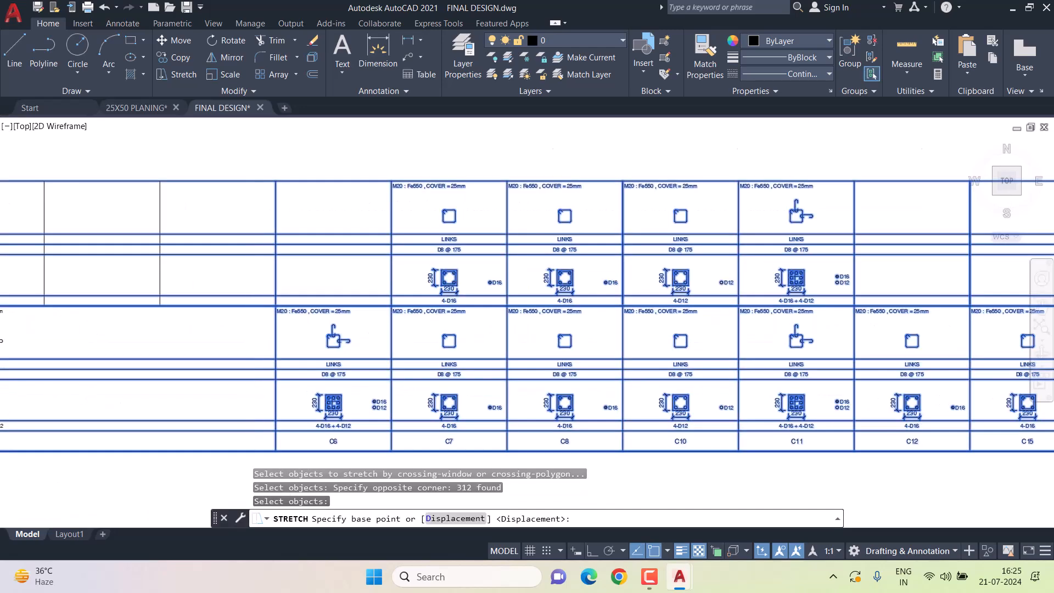
pyautogui.click(287, 285)
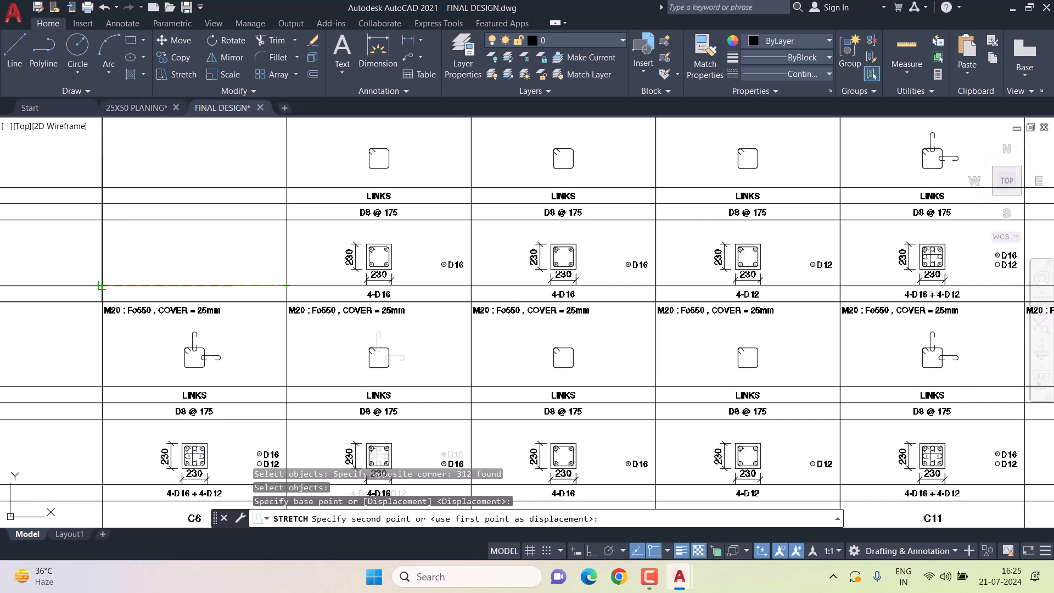
pyautogui.click(102, 286)
pyautogui.press('Escape')
# Stretch columns C6 through C15 leftward by another column width, placing C6 directly beside C3.
pyautogui.scroll(-4, 210, 316)
pyautogui.moveTo(190, 327); pyautogui.dragTo(376, 327, button='middle')
pyautogui.write('s')
pyautogui.press('Return')
pyautogui.click(908, 188)
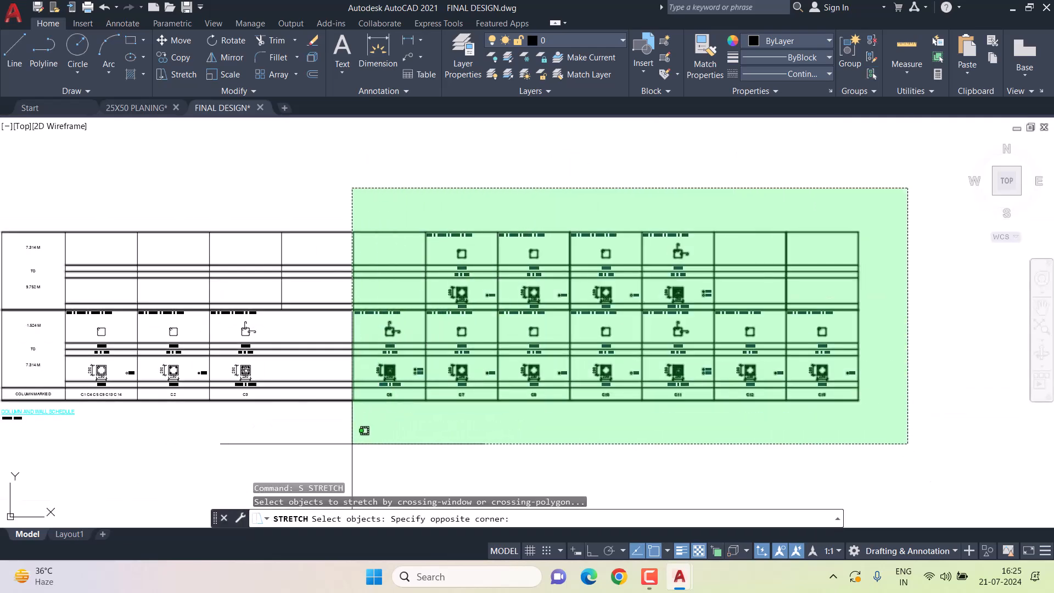
pyautogui.click(358, 442)
pyautogui.press('Return')
pyautogui.scroll(2, 341, 314)
pyautogui.click(359, 297)
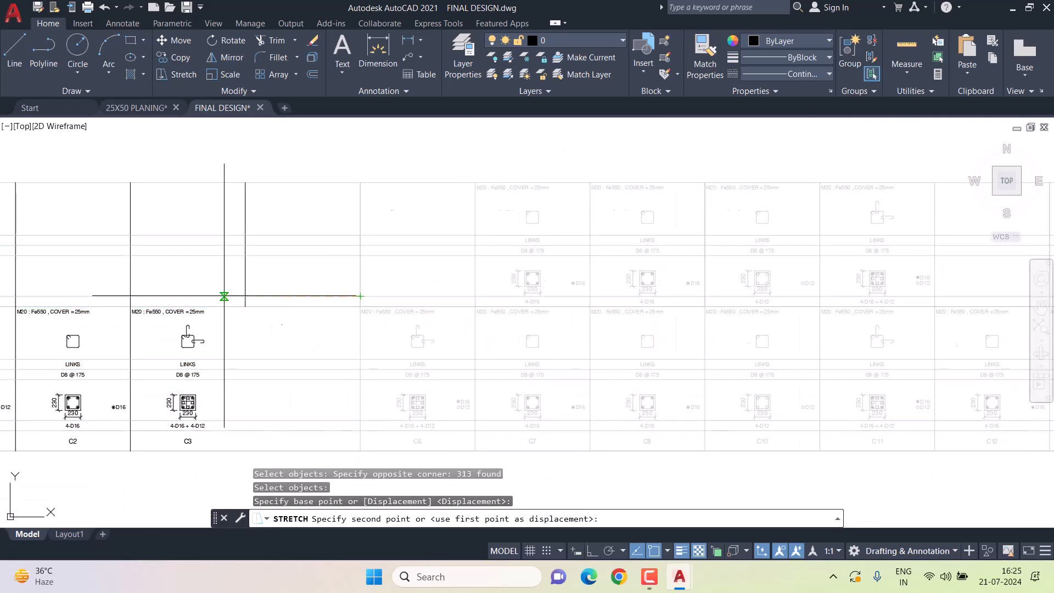
pyautogui.click(246, 297)
pyautogui.scroll(-2, 245, 296)
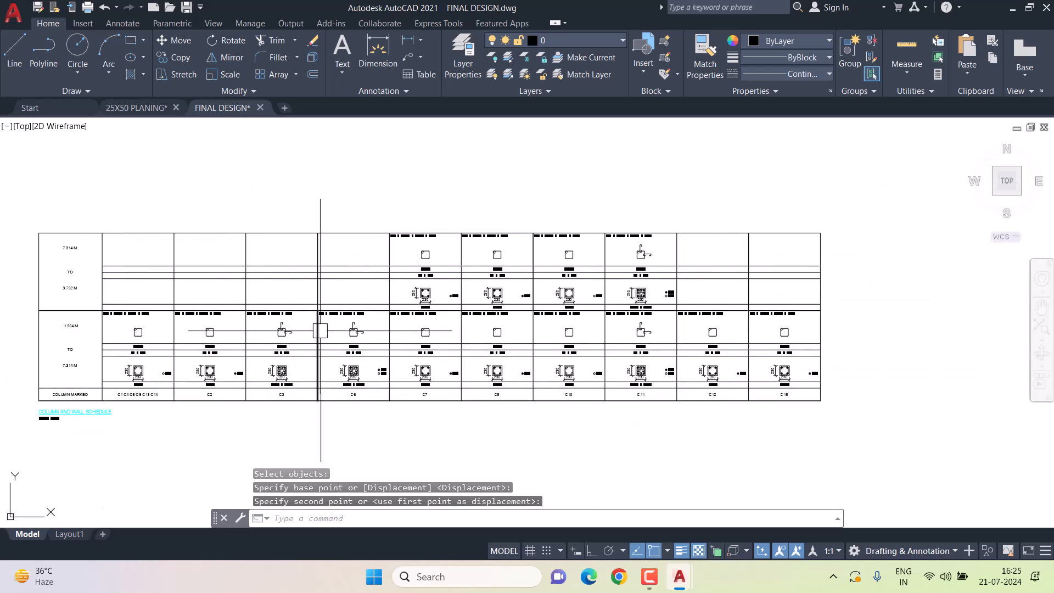
# Change the C2 column mark to C2 C12 C15.
pyautogui.scroll(2, 154, 389)
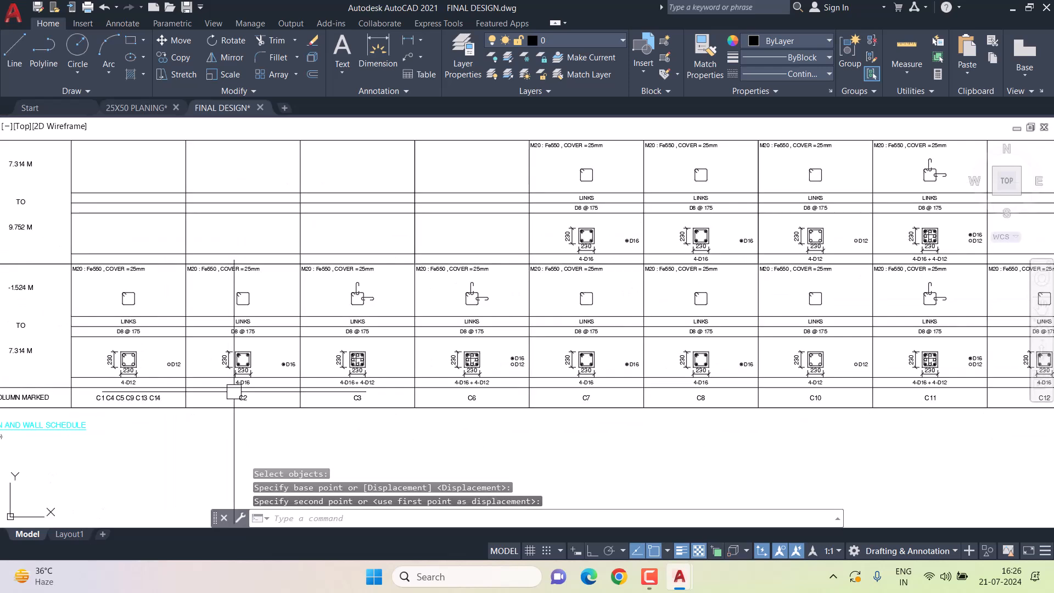
pyautogui.scroll(3, 231, 394)
pyautogui.doubleClick(259, 406)
pyautogui.scroll(-2, 292, 423)
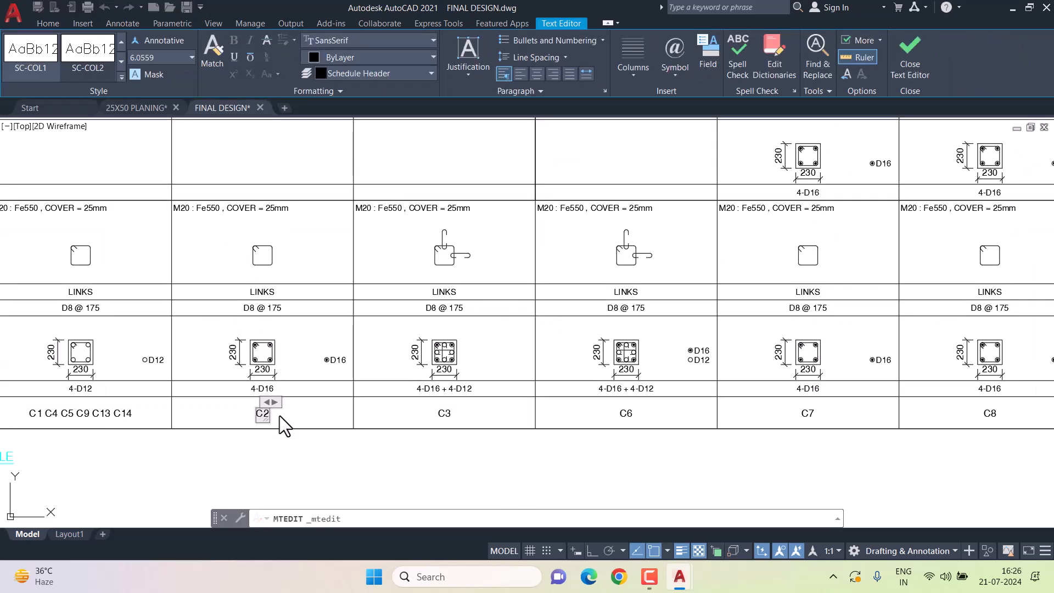
pyautogui.scroll(-2, 876, 381)
pyautogui.moveTo(878, 379); pyautogui.dragTo(627, 364, button='middle')
pyautogui.moveTo(730, 354); pyautogui.dragTo(622, 355, button='middle')
pyautogui.moveTo(710, 352); pyautogui.dragTo(541, 350, button='middle')
pyautogui.scroll(2, 777, 404)
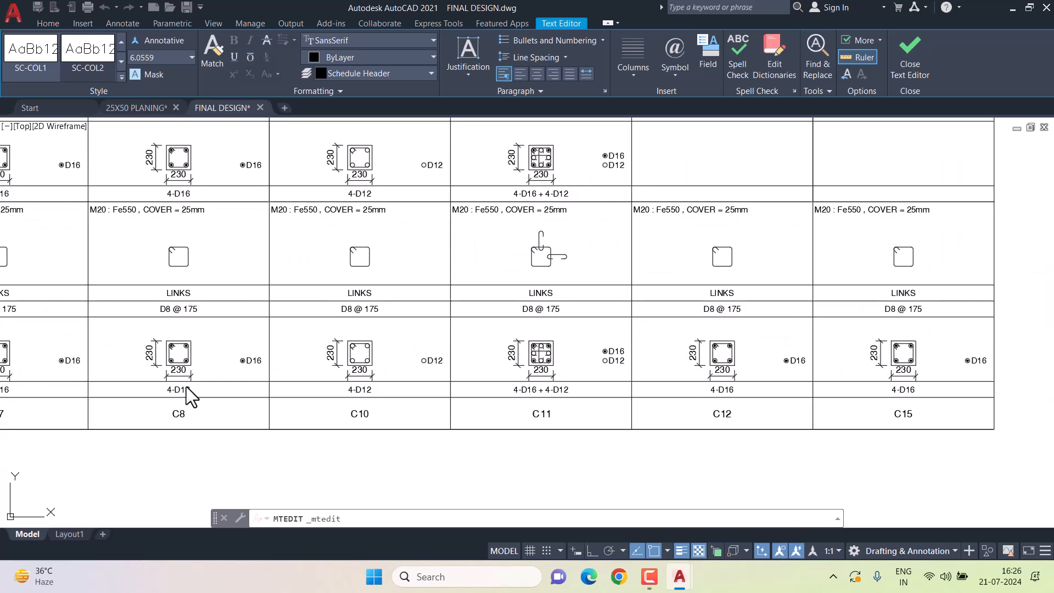
pyautogui.moveTo(242, 398); pyautogui.dragTo(645, 384, button='middle')
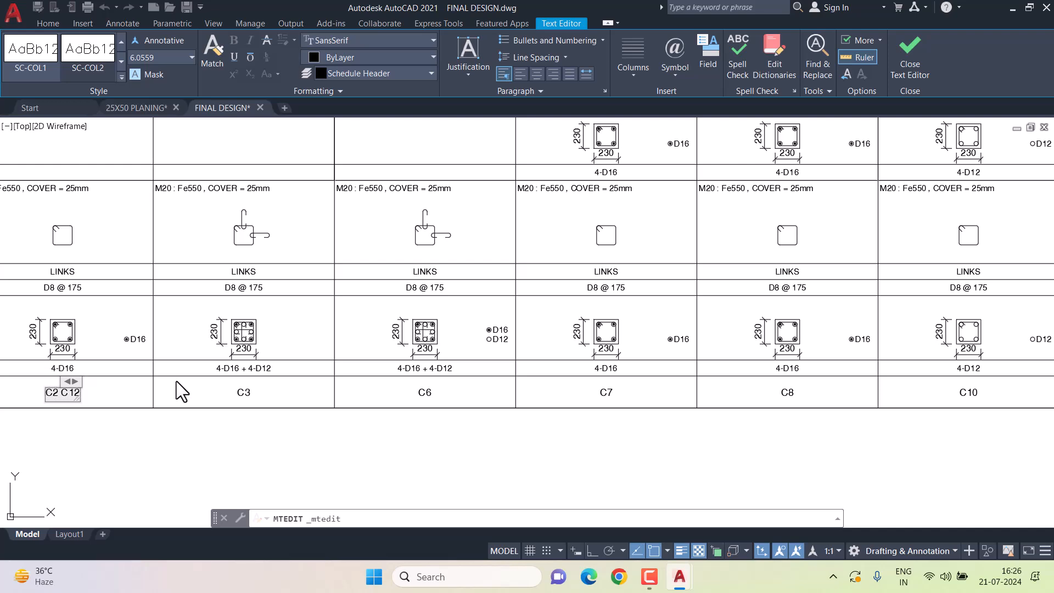
pyautogui.scroll(-2, 245, 380)
pyautogui.moveTo(822, 398); pyautogui.dragTo(792, 404, button='middle')
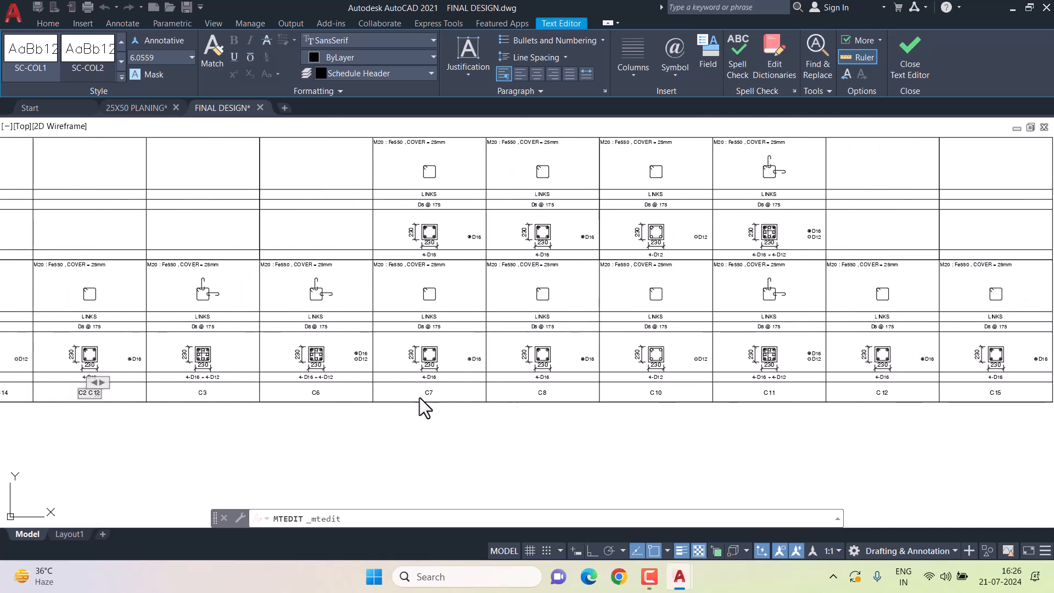
pyautogui.click(235, 432)
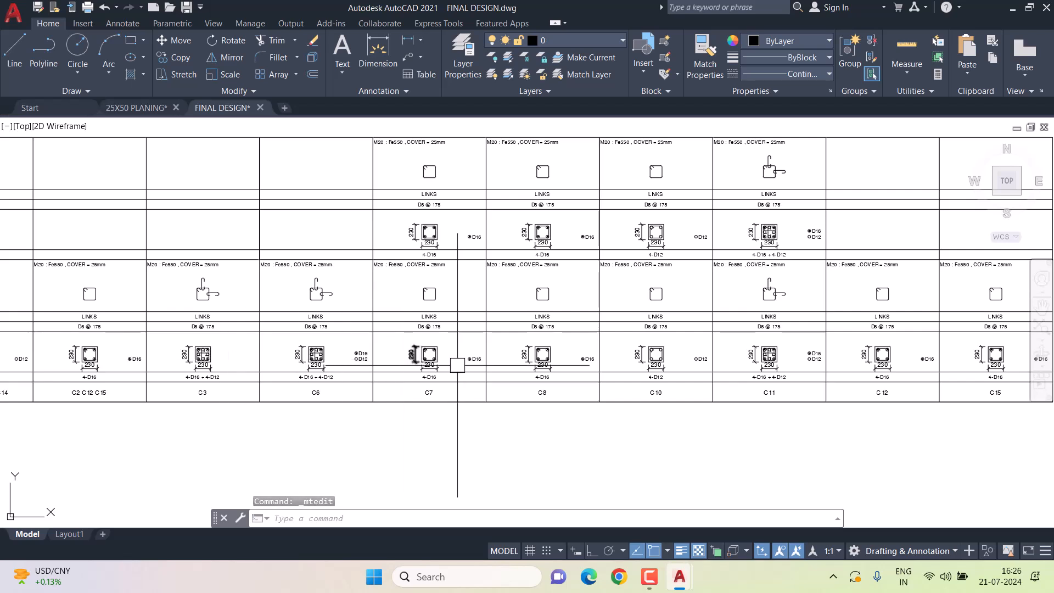
# Erase the details and marks of columns C12 and C15 from the lower row, along with the dividers to their right.
pyautogui.moveTo(670, 365); pyautogui.dragTo(407, 371, button='middle')
pyautogui.scroll(2, 593, 295)
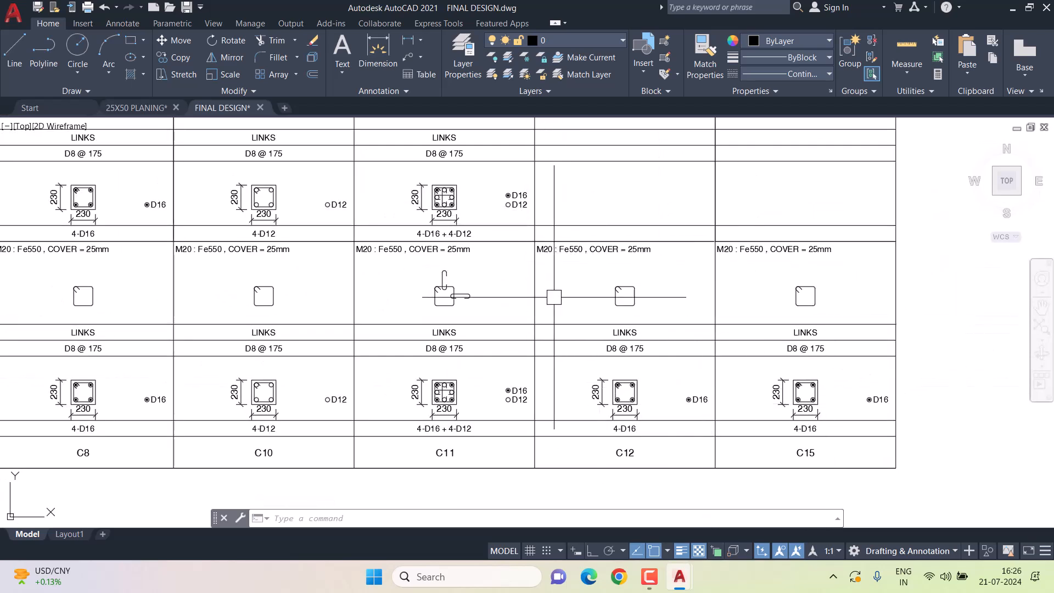
pyautogui.scroll(5, 533, 239)
pyautogui.click(527, 234)
pyautogui.scroll(-7, 536, 250)
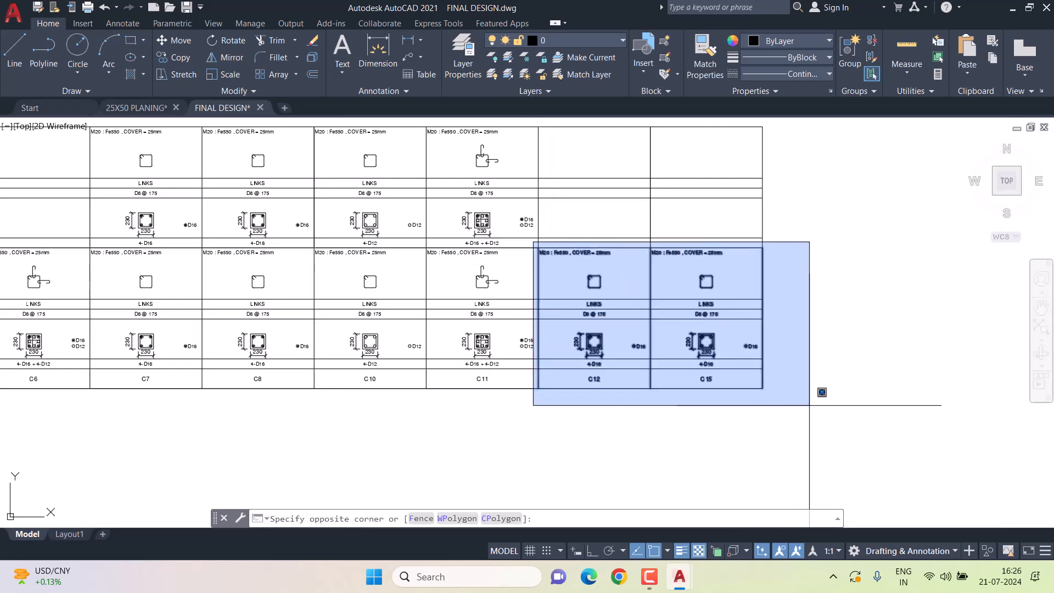
pyautogui.click(818, 391)
pyautogui.press('Delete')
pyautogui.moveTo(725, 319); pyautogui.dragTo(714, 344, button='middle')
pyautogui.write('ex')
pyautogui.press('Return')
pyautogui.click(581, 415)
pyautogui.press('Return')
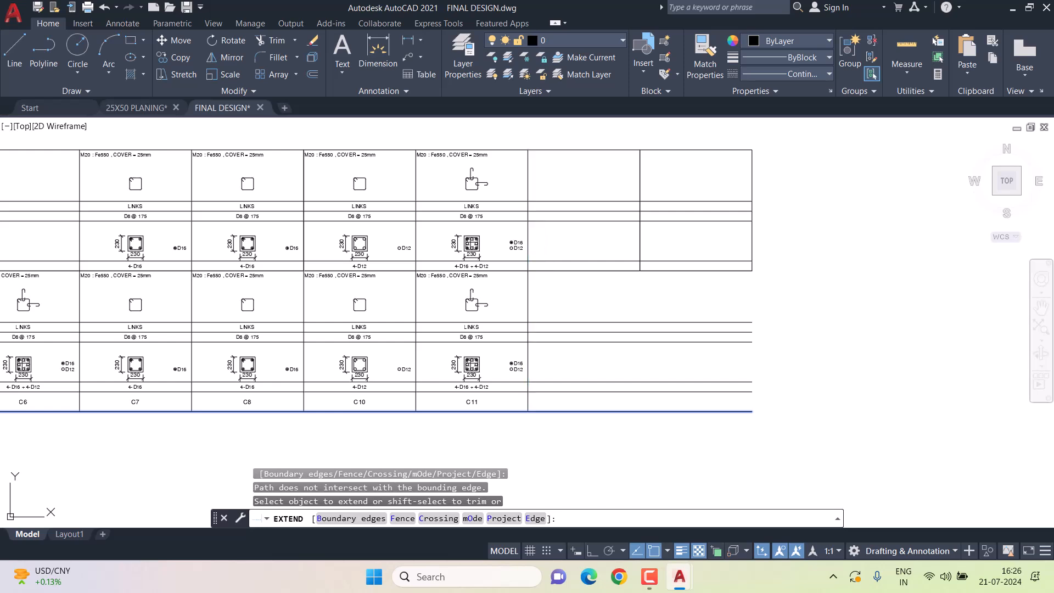
pyautogui.press('Escape')
# Trim the schedule's horizontal lines extending beyond C11 and erase the leftover pieces of the empty cells.
pyautogui.write('tr')
pyautogui.press('Return')
pyautogui.click(808, 134)
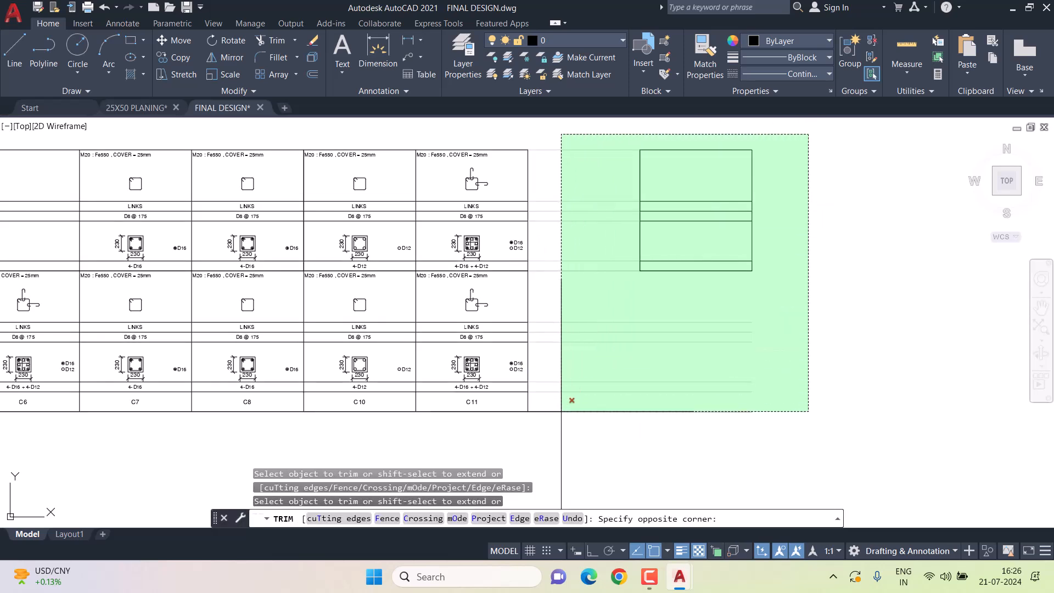
pyautogui.click(564, 408)
pyautogui.press('Escape')
pyautogui.click(889, 414)
pyautogui.click(639, 135)
pyautogui.press('Delete')
# Change the C7 column mark to C7 C8.
pyautogui.scroll(-4, 453, 240)
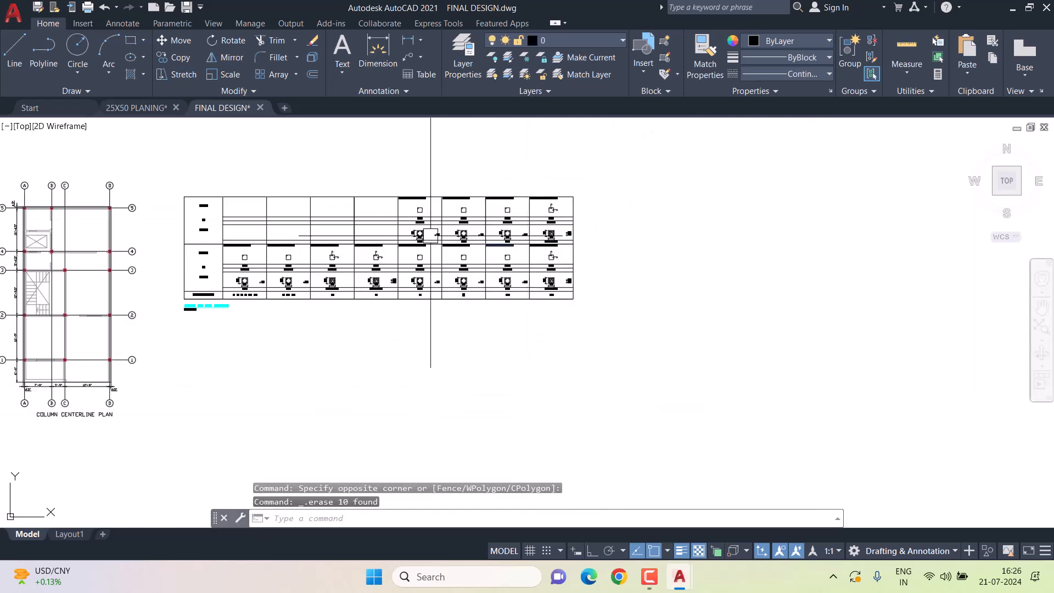
pyautogui.scroll(4, 453, 240)
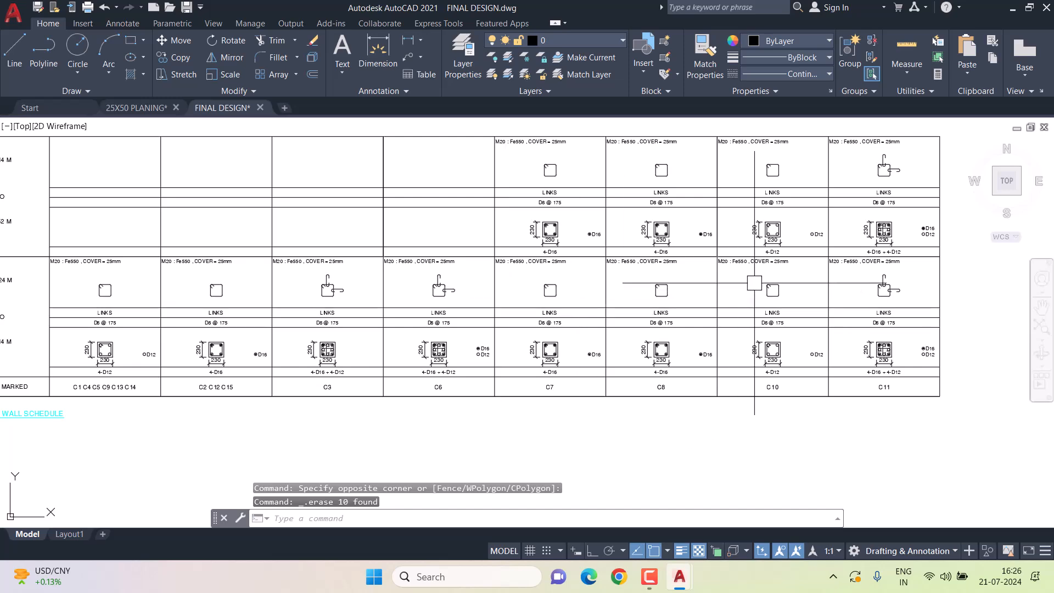
pyautogui.scroll(2, 622, 308)
pyautogui.moveTo(664, 324); pyautogui.dragTo(503, 348, button='middle')
pyautogui.moveTo(561, 291); pyautogui.dragTo(551, 314, button='middle')
pyautogui.scroll(-2, 534, 305)
pyautogui.scroll(2, 596, 315)
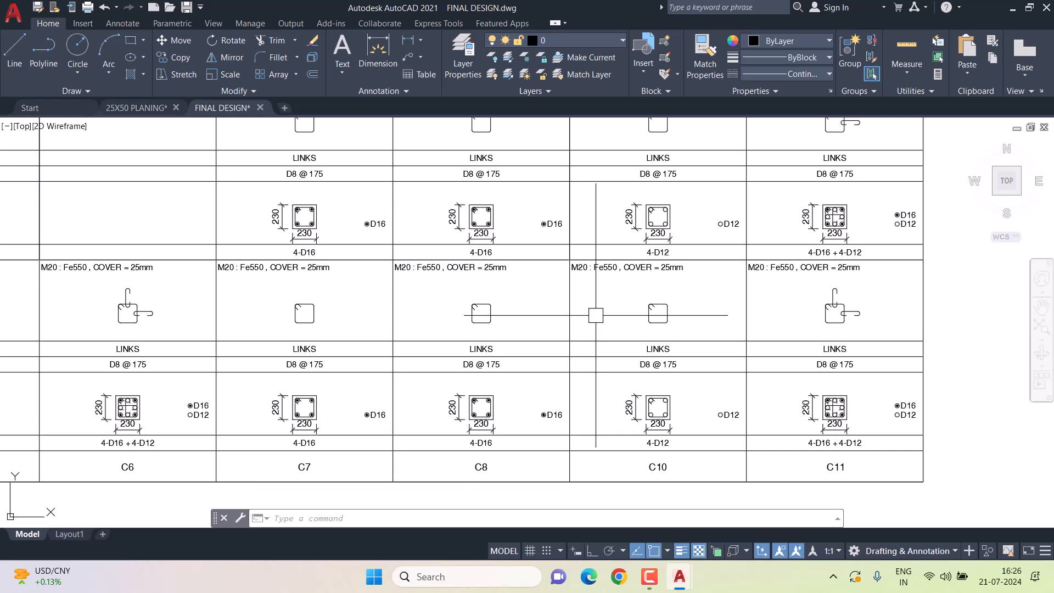
pyautogui.doubleClick(305, 467)
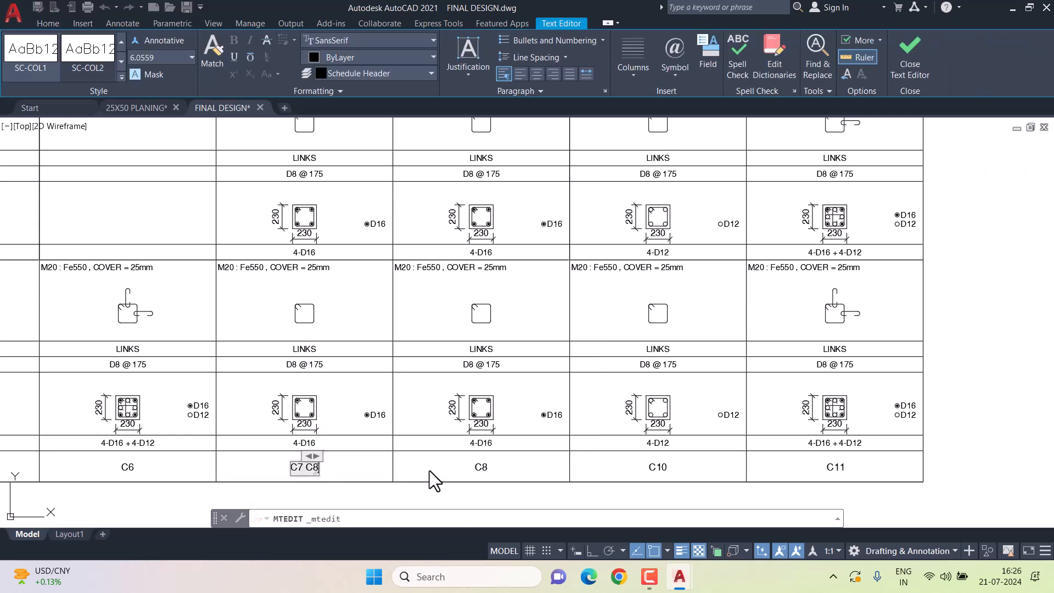
pyautogui.press('Escape')
pyautogui.press('Escape')
# Erase column C8's details in both rows, its mark and its lower-row left divider, keeping the upper-row divider.
pyautogui.scroll(-2, 469, 443)
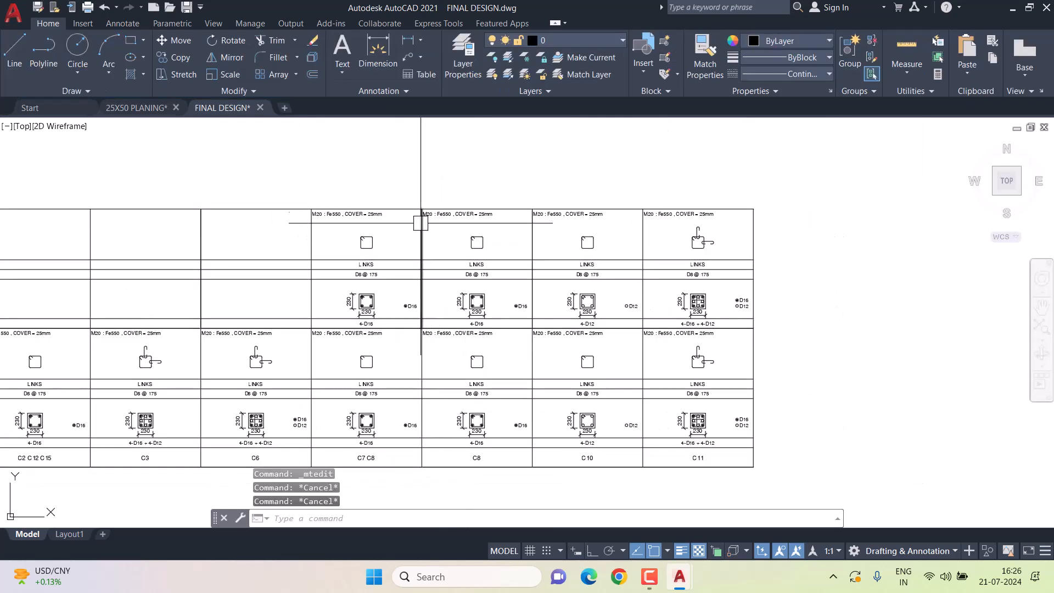
pyautogui.click(421, 172)
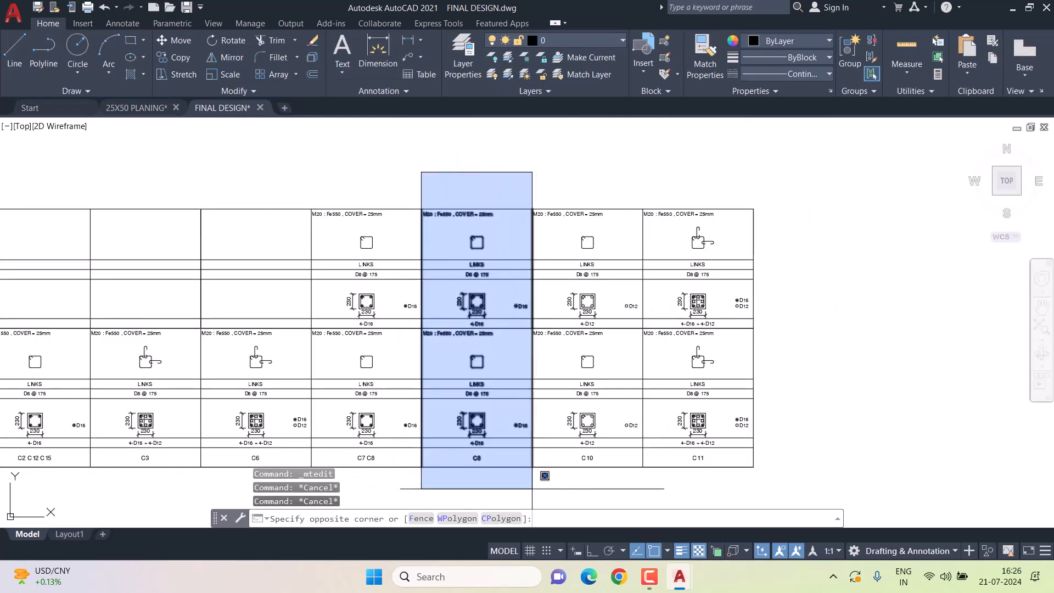
pyautogui.click(529, 490)
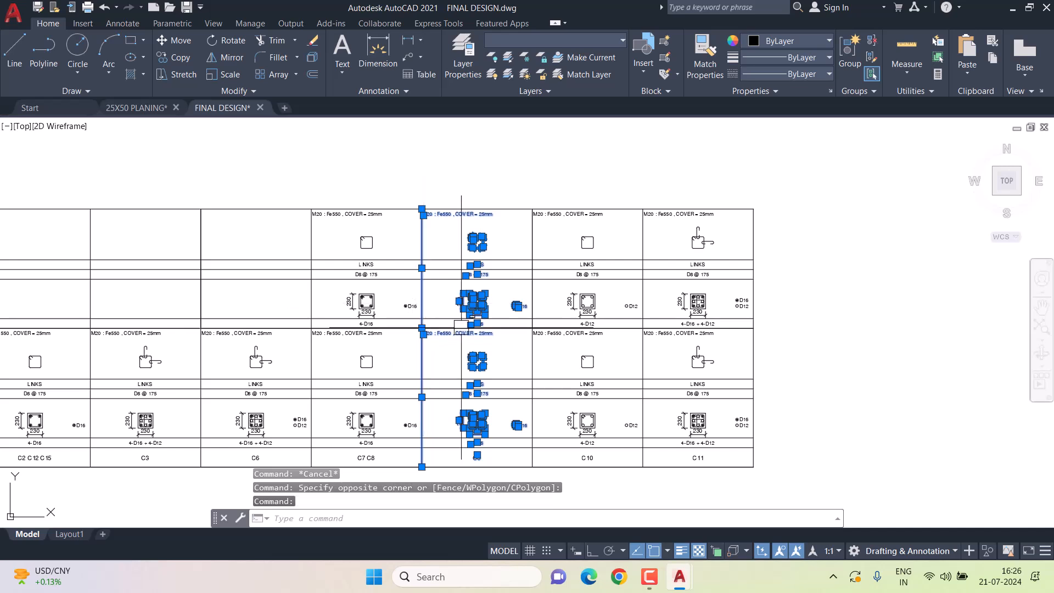
pyautogui.keyDown('shift'); pyautogui.click(425, 294); pyautogui.keyUp('shift')
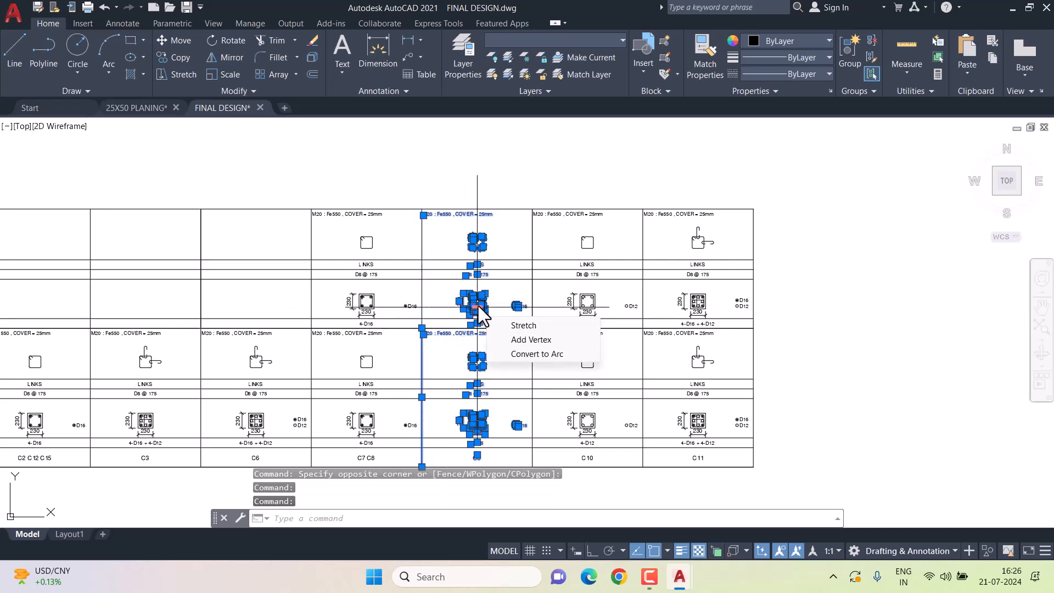
pyautogui.press('Delete')
# Stretch columns C10 and C11 leftward to close the gap beside the C7 C8 column.
pyautogui.write('s')
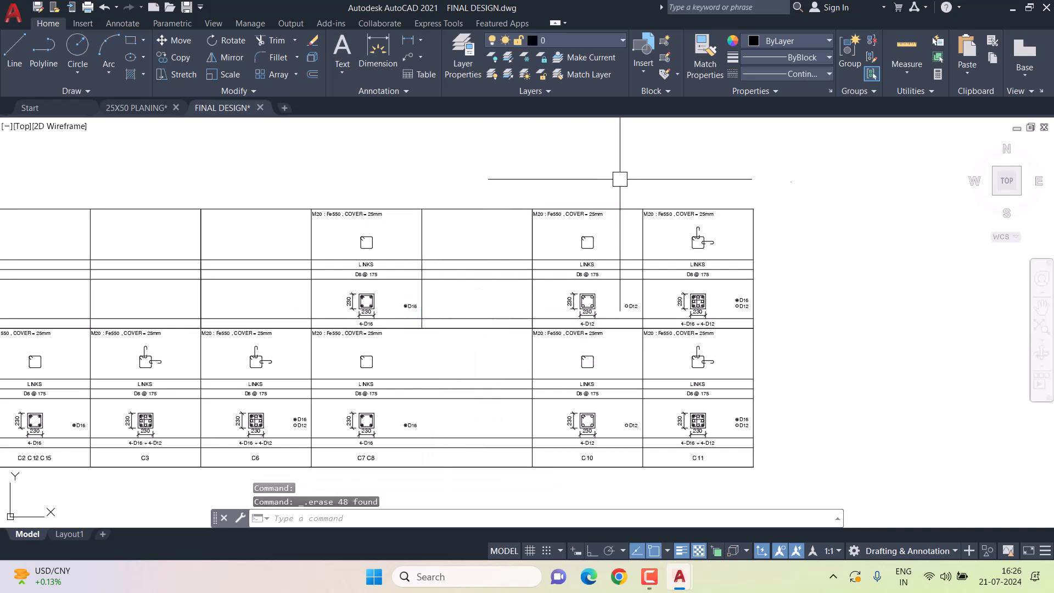
pyautogui.press('Return')
pyautogui.click(807, 186)
pyautogui.click(523, 452)
pyautogui.press('Return')
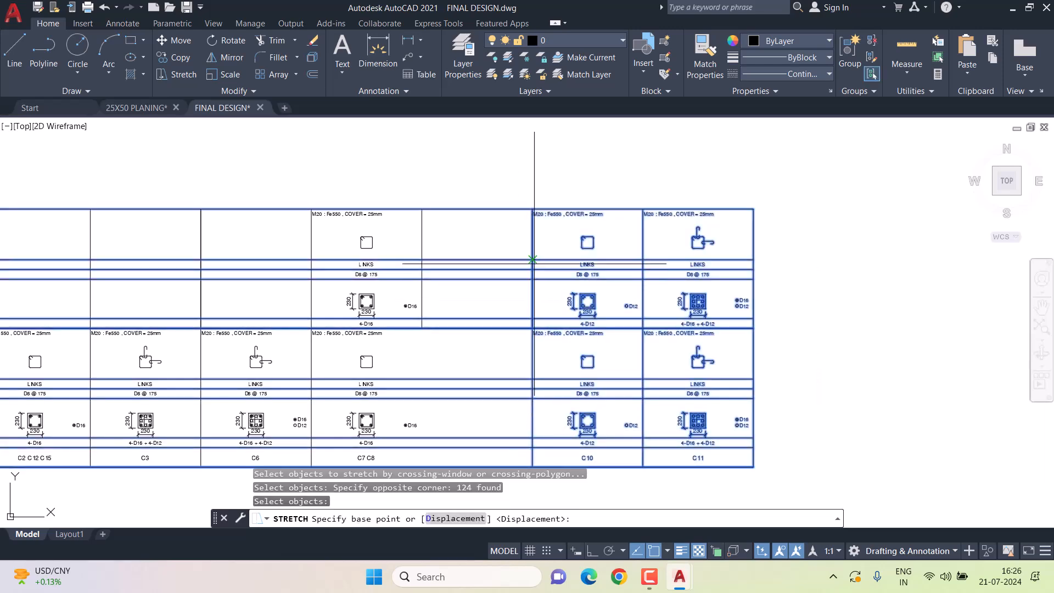
pyautogui.click(496, 259)
pyautogui.click(434, 259)
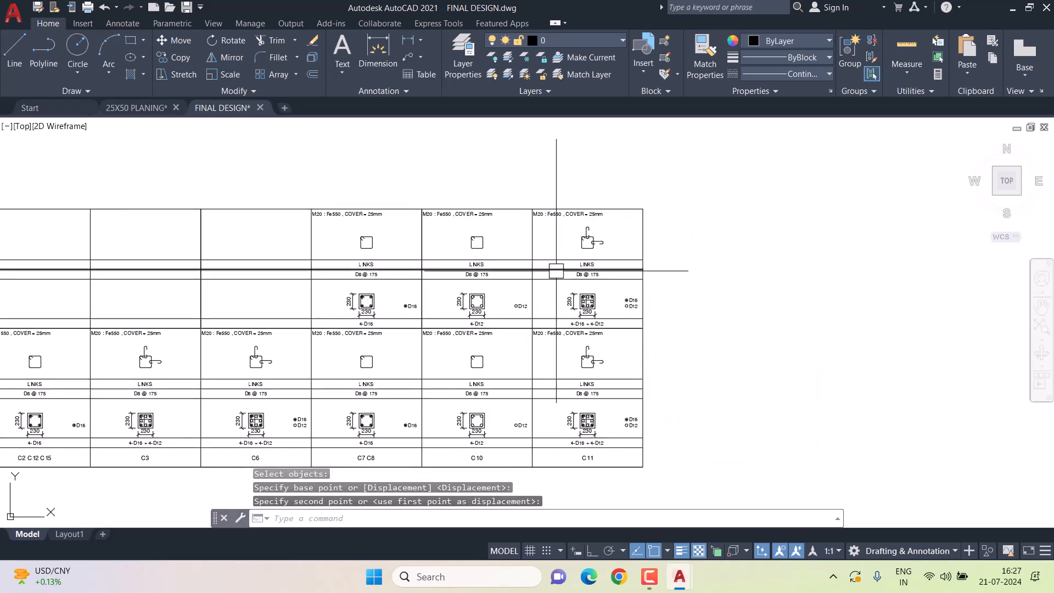
# Copy the D16 and D12 bar legend from column C6's lower-row section cell into column C3's matching cell.
pyautogui.scroll(2, 306, 442)
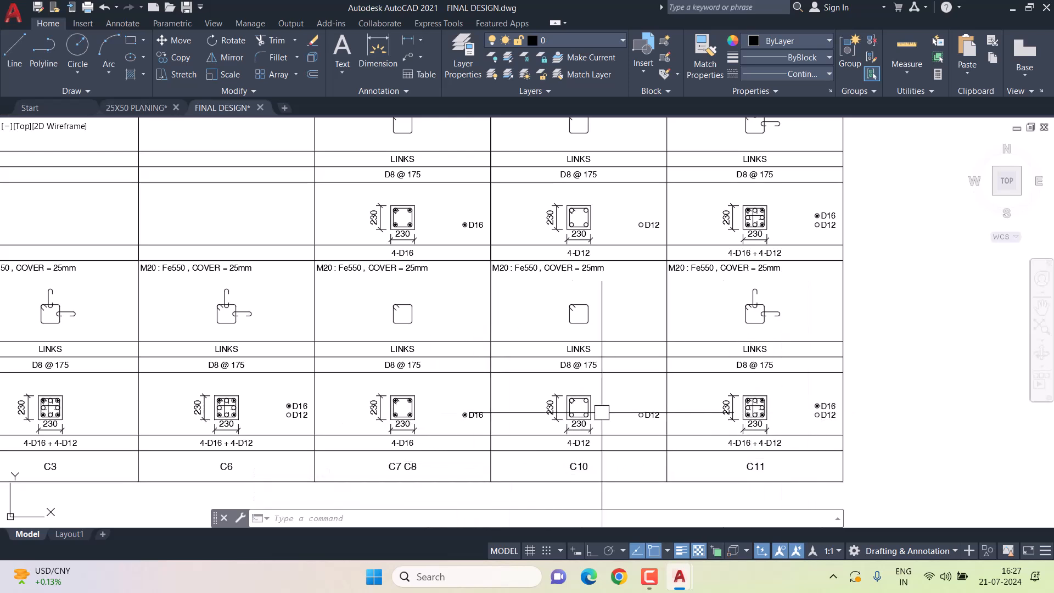
pyautogui.moveTo(408, 406); pyautogui.dragTo(621, 406, button='middle')
pyautogui.moveTo(427, 441); pyautogui.dragTo(582, 436, button='middle')
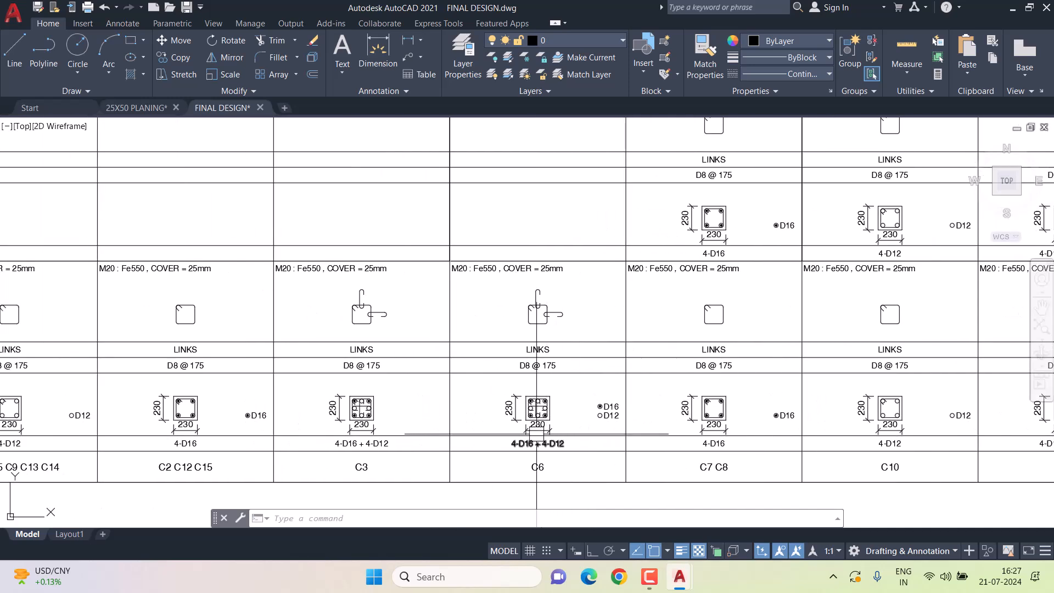
pyautogui.scroll(2, 384, 446)
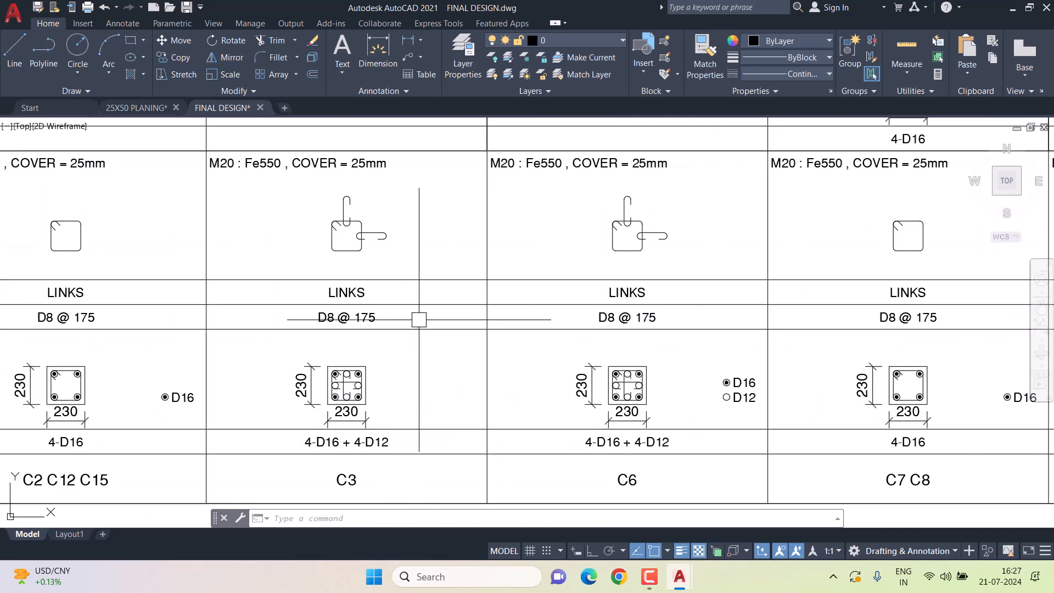
pyautogui.scroll(2, 377, 392)
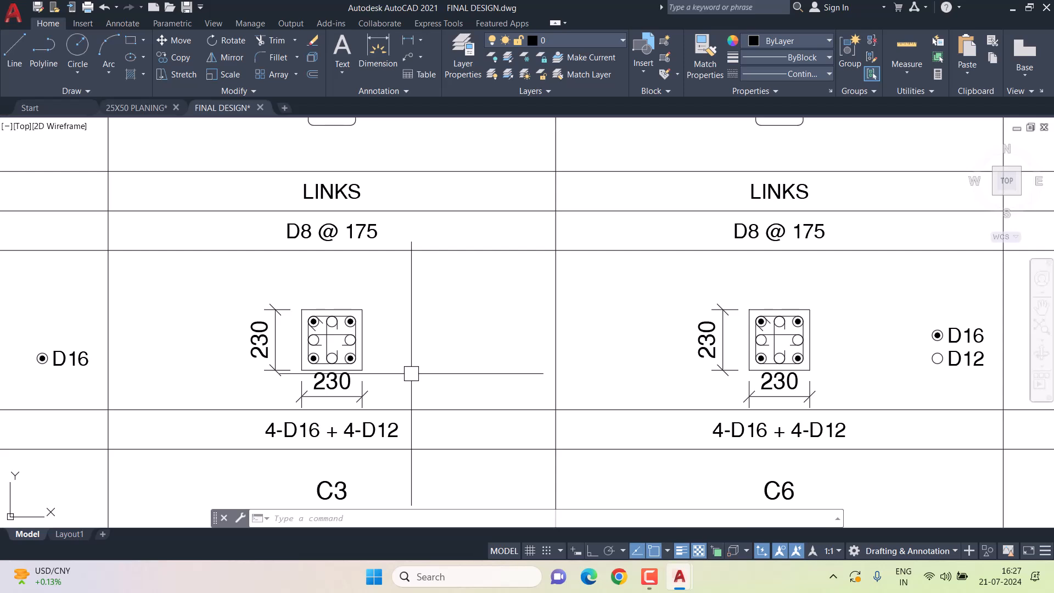
pyautogui.click(911, 306)
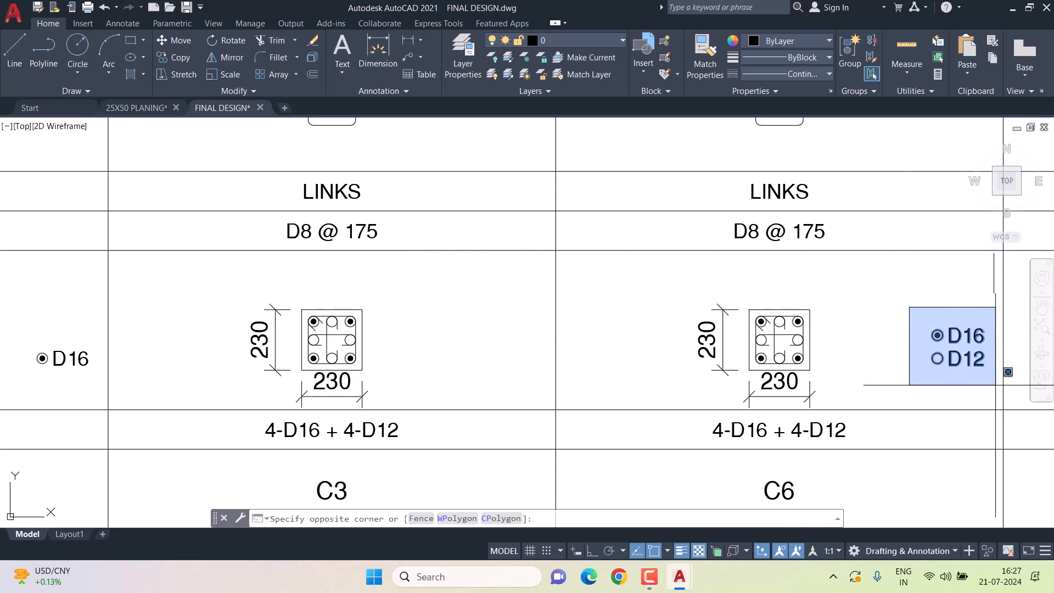
pyautogui.click(998, 386)
pyautogui.write('co')
pyautogui.press('Return')
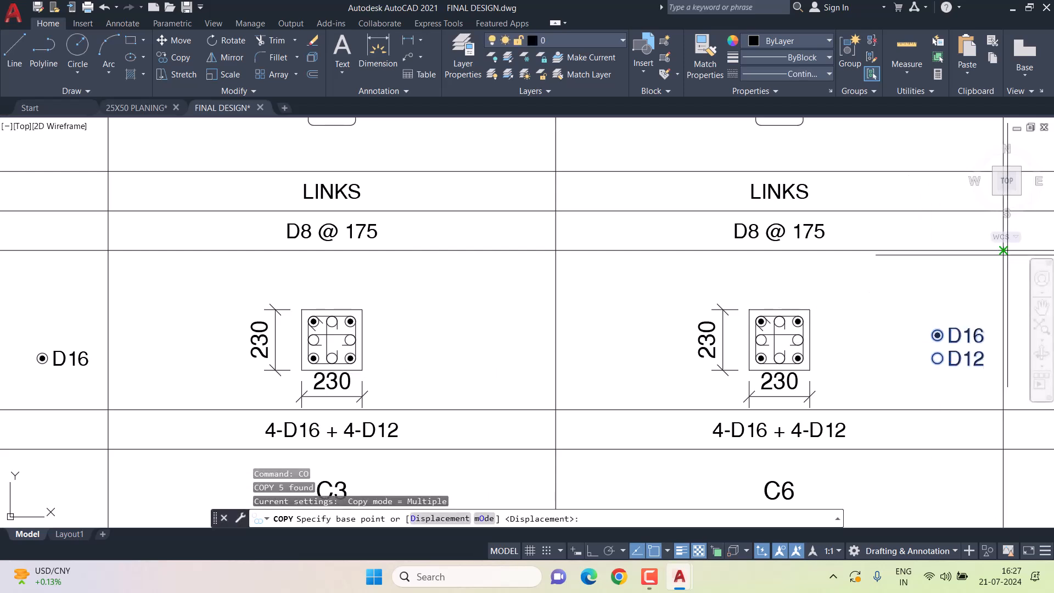
pyautogui.click(1004, 250)
pyautogui.click(556, 250)
pyautogui.press('Escape')
pyautogui.press('Escape')
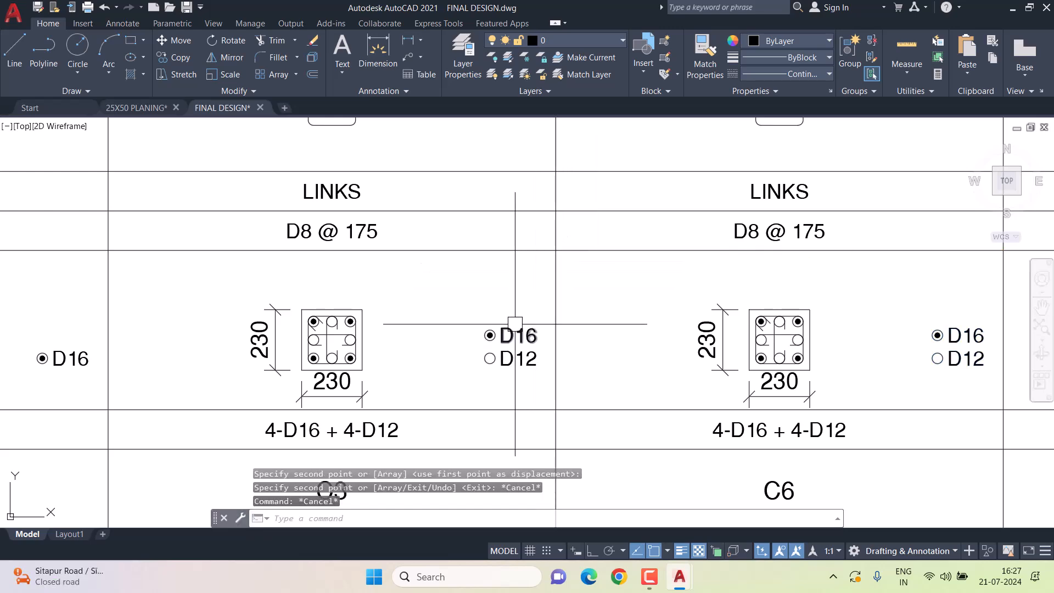
pyautogui.press('Escape')
# Change the C3 column mark to C3 C6.
pyautogui.scroll(-6, 409, 344)
pyautogui.scroll(4, 388, 413)
pyautogui.doubleClick(367, 421)
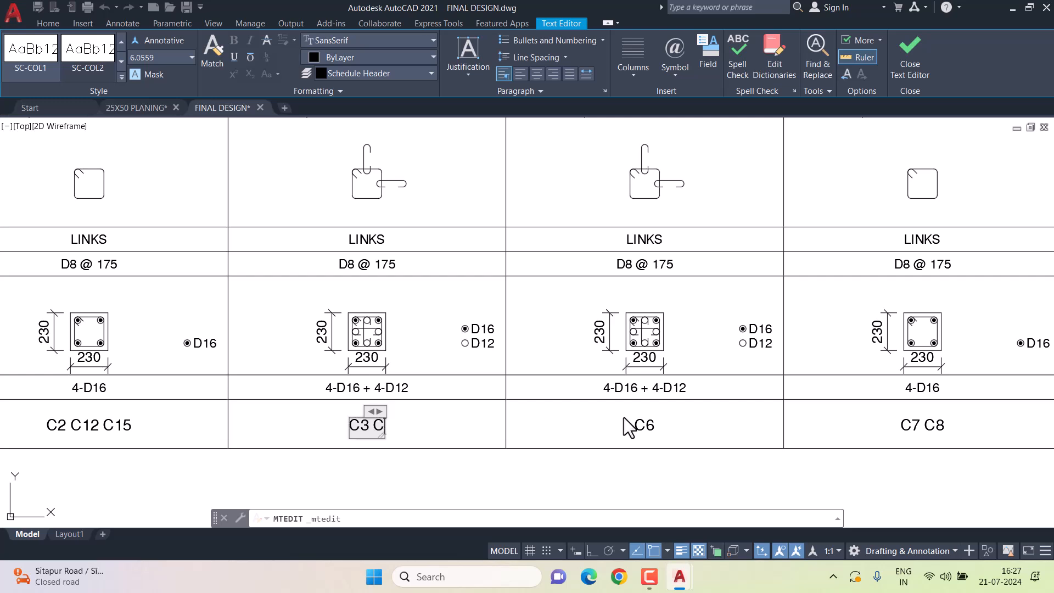
pyautogui.press('Escape')
pyautogui.scroll(-2, 454, 428)
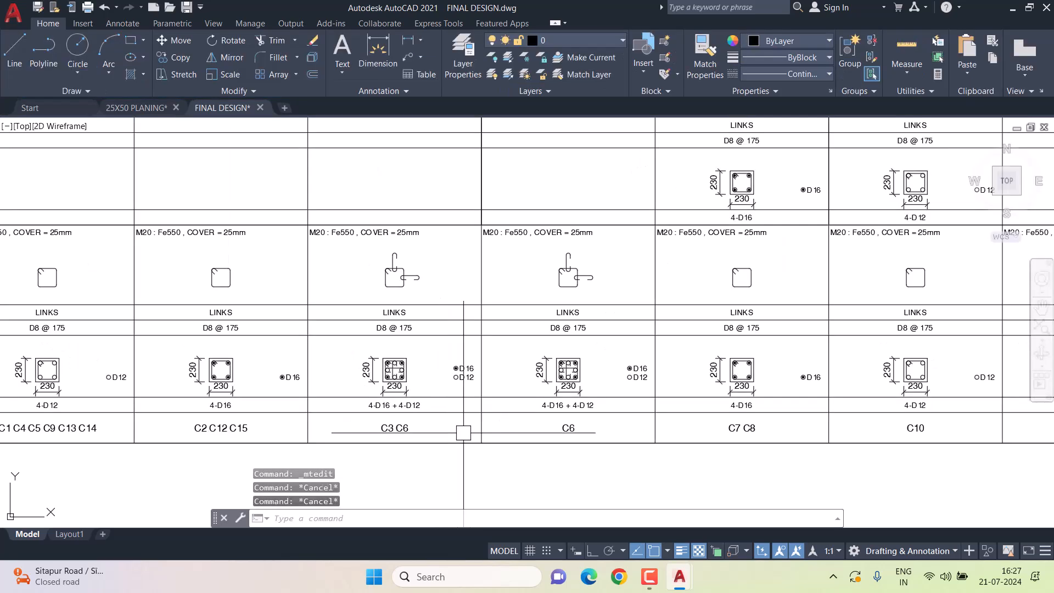
# Erase column C6's lower-row details, its mark and its lower-row left divider.
pyautogui.click(464, 183)
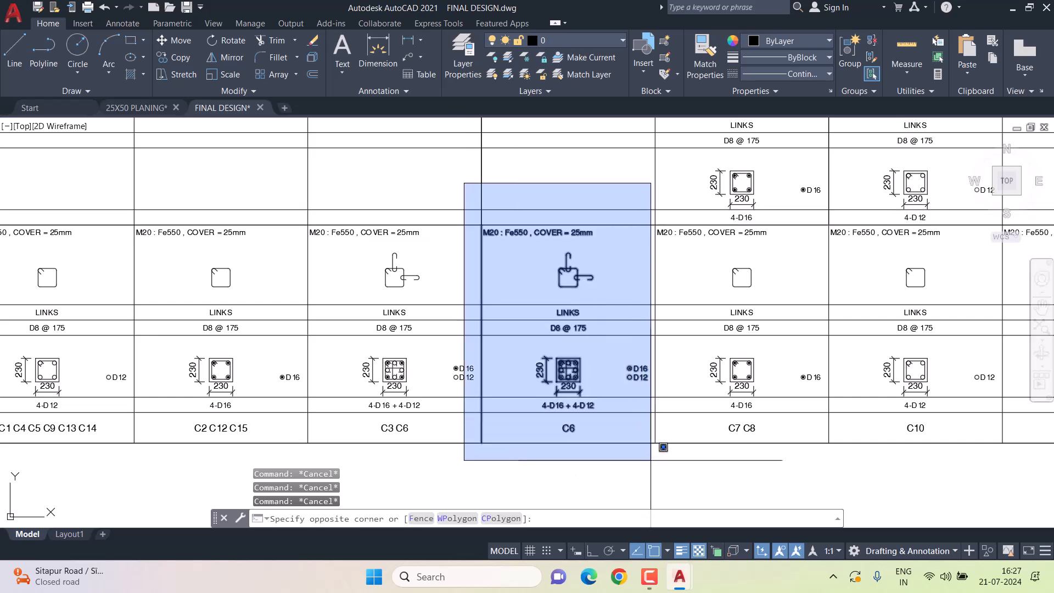
pyautogui.click(651, 461)
pyautogui.press('Delete')
pyautogui.scroll(-4, 592, 436)
pyautogui.write('s')
pyautogui.press('Return')
pyautogui.click(875, 242)
pyautogui.click(604, 440)
pyautogui.click(886, 239)
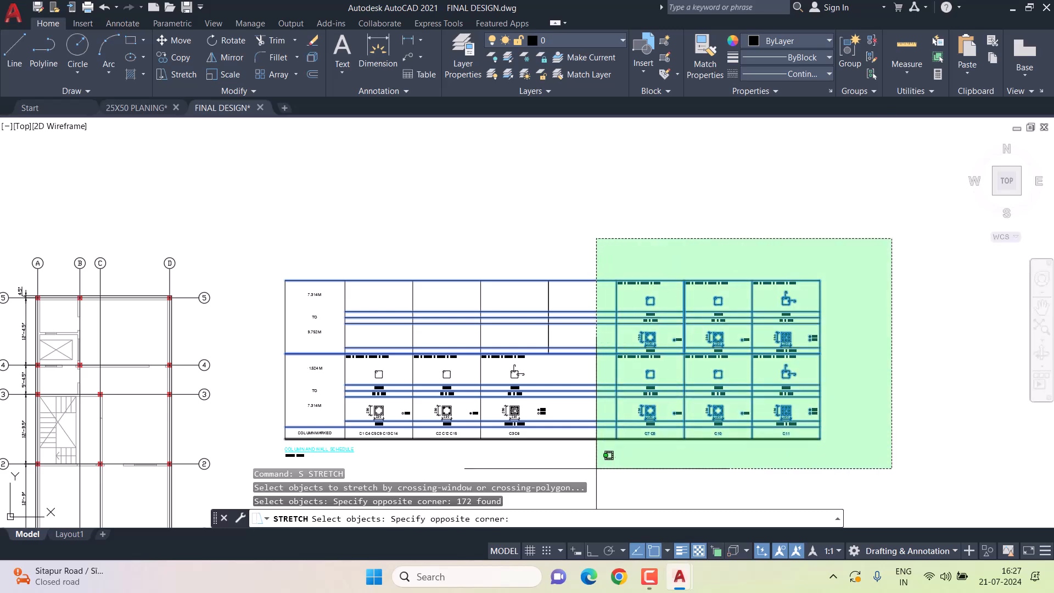
pyautogui.click(590, 459)
pyautogui.press('Return')
pyautogui.scroll(4, 606, 352)
pyautogui.click(630, 341)
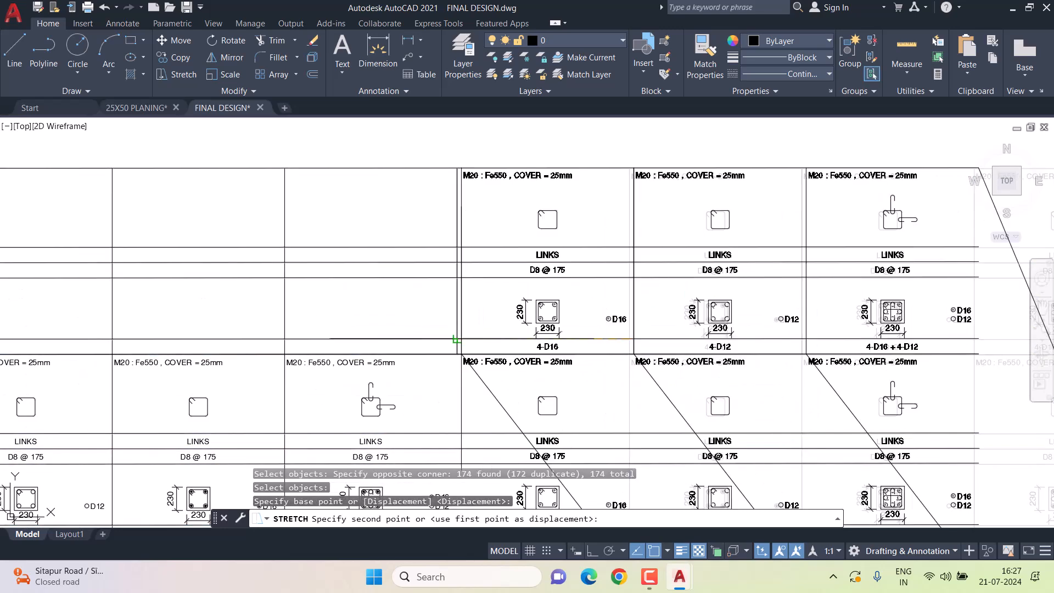
pyautogui.click(494, 336)
pyautogui.scroll(-4, 511, 337)
# Stretch columns C7 C8, C10 and C11 leftward to close the gap beside the C3 C6 column.
pyautogui.write('s')
pyautogui.press('Return')
pyautogui.click(727, 252)
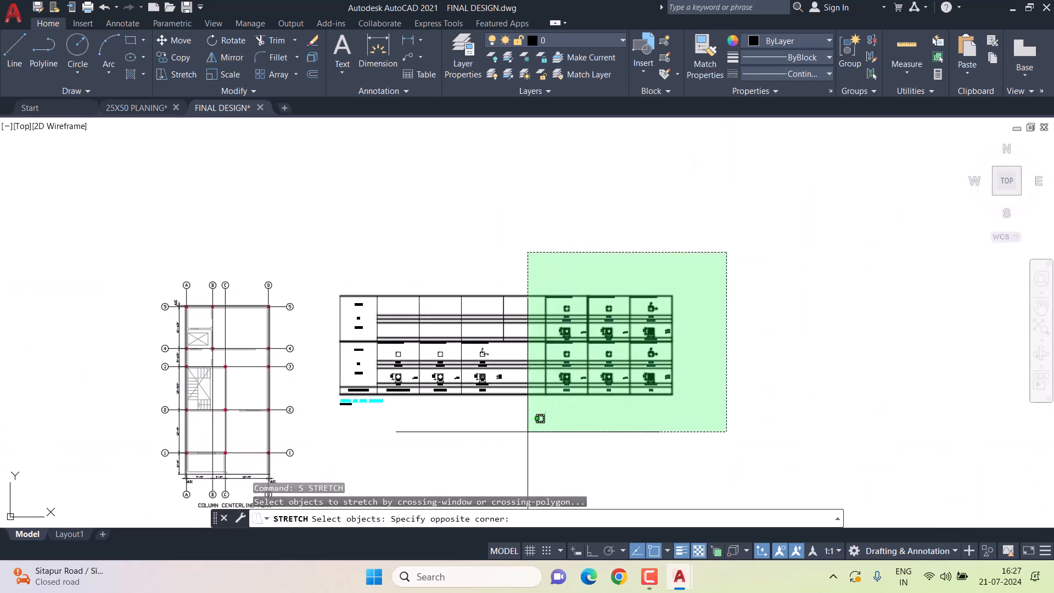
pyautogui.click(538, 416)
pyautogui.press('Return')
pyautogui.scroll(5, 538, 335)
pyautogui.click(617, 378)
pyautogui.scroll(-4, 352, 377)
pyautogui.press('Escape')
pyautogui.press('Escape')
pyautogui.scroll(-3, 503, 341)
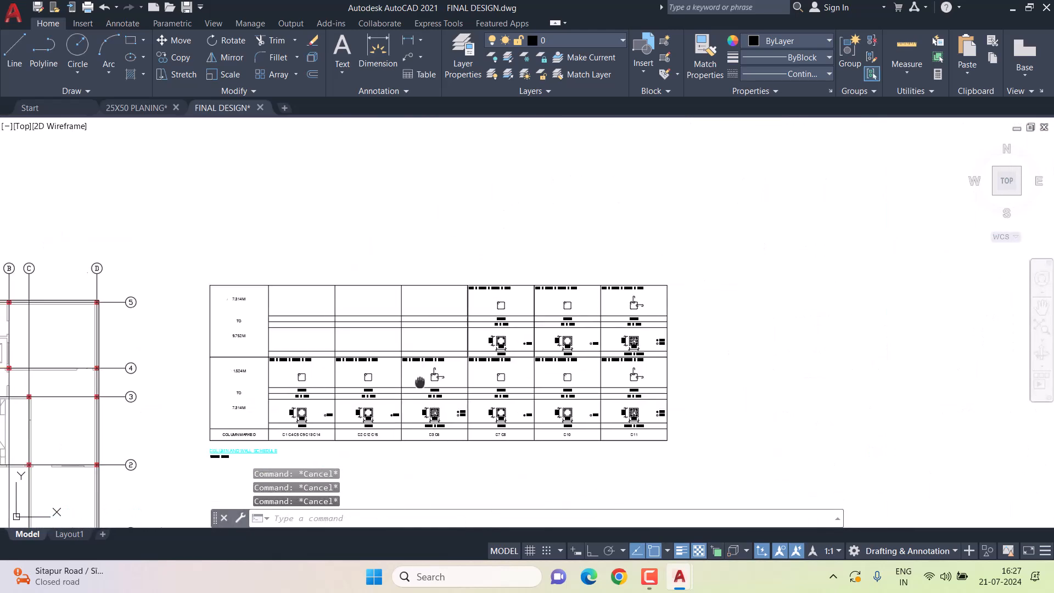
pyautogui.scroll(3, 391, 403)
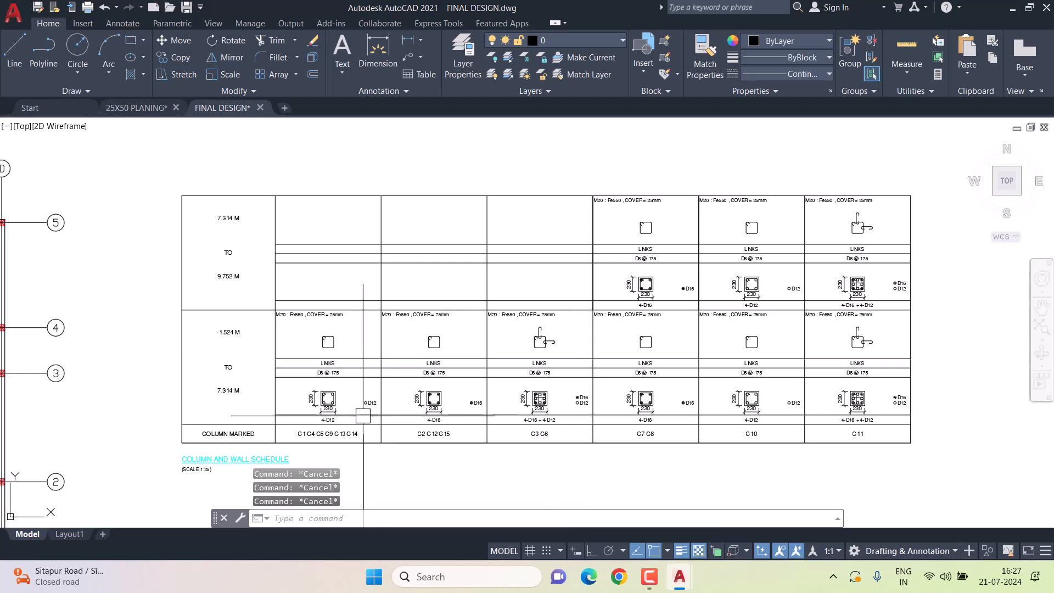
pyautogui.scroll(3, 332, 439)
pyautogui.scroll(-2, 311, 423)
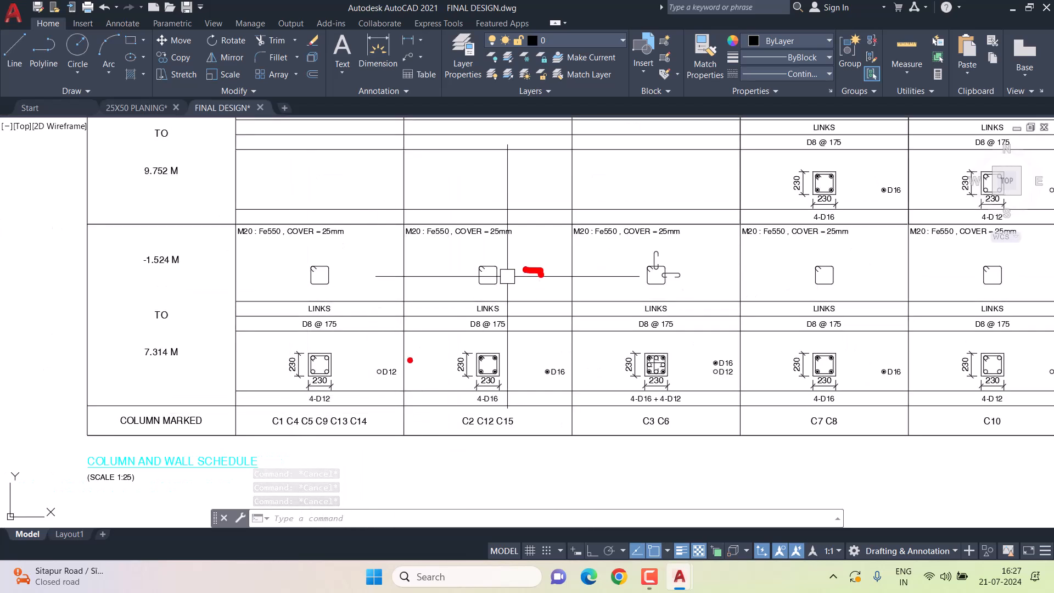
pyautogui.press('Escape')
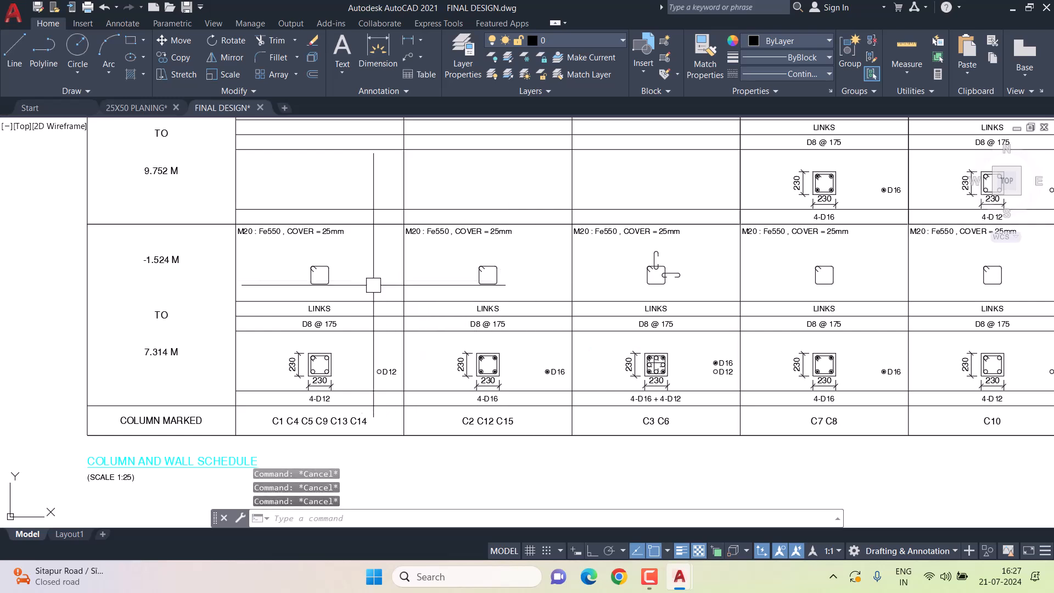
pyautogui.scroll(2, 322, 225)
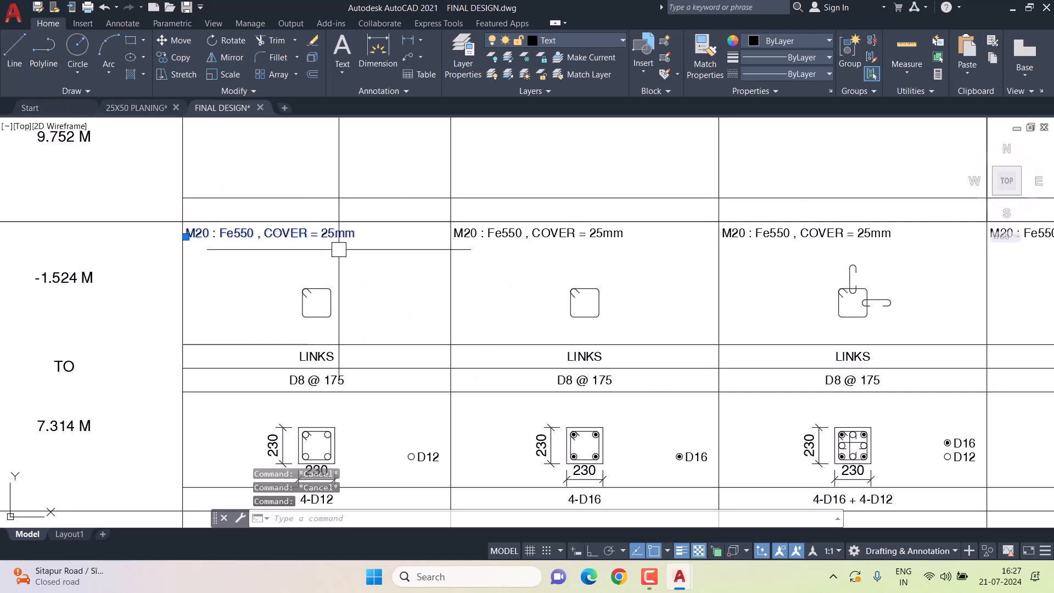
pyautogui.write('m')
pyautogui.press('Return')
pyautogui.scroll(-2, 285, 280)
pyautogui.press('Escape')
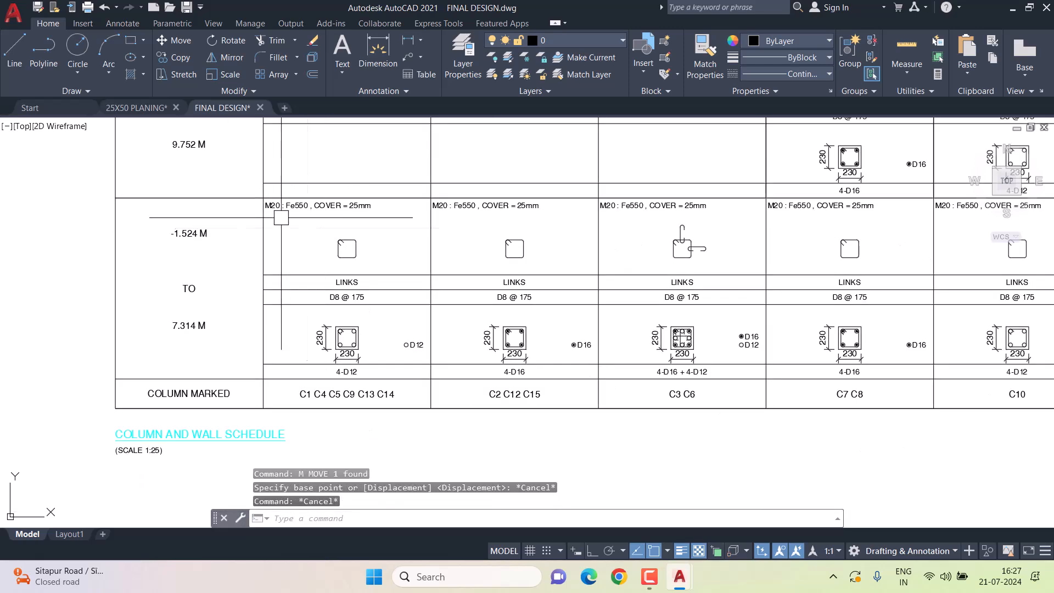
# Draw a vertical guide line from the left end of the C1 C4 C5 C9 C13 C14 mark up into the upper row.
pyautogui.click(14, 52)
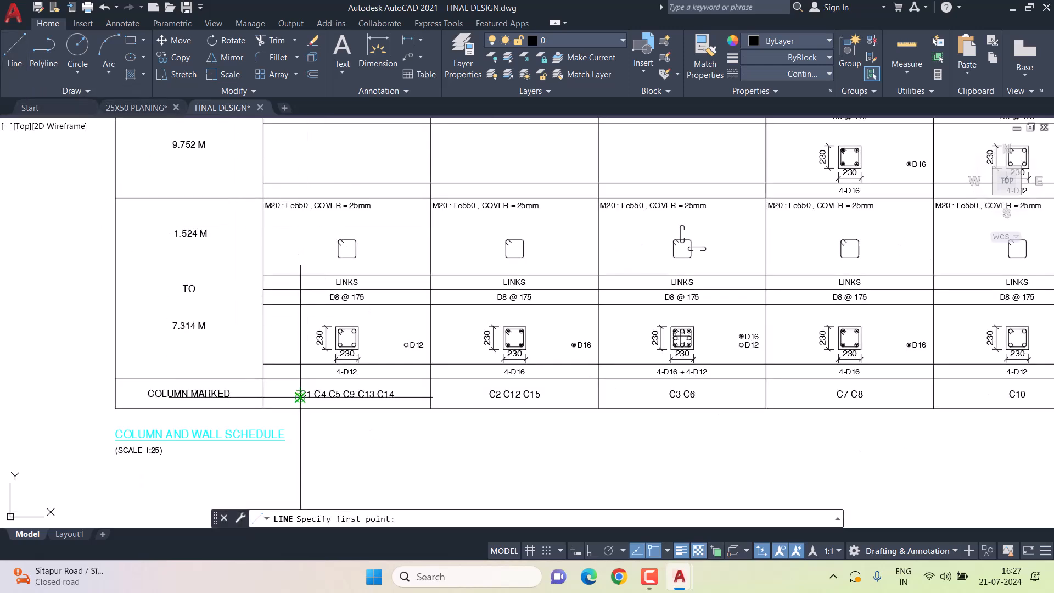
pyautogui.click(301, 396)
pyautogui.moveTo(309, 184); pyautogui.dragTo(309, 267, button='middle')
pyautogui.press('F8')
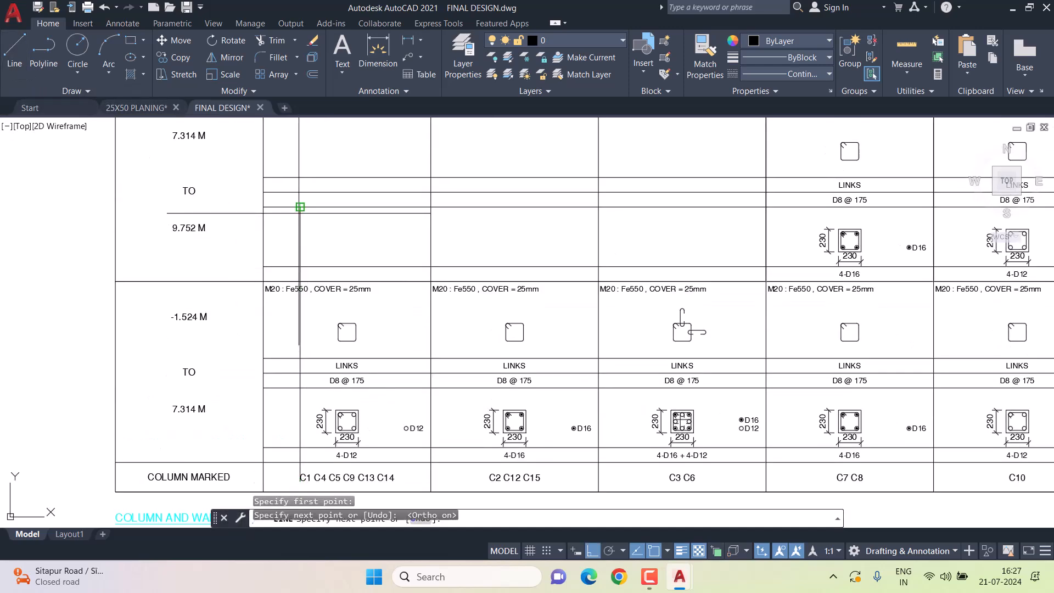
pyautogui.click(299, 207)
pyautogui.press('Escape')
pyautogui.press('Escape')
# Try to shift the lower row's first M20 : Fe550 , COVER = 25mm note onto the guide line.
pyautogui.scroll(4, 271, 318)
pyautogui.click(273, 257)
pyautogui.click(268, 250)
pyautogui.click(255, 248)
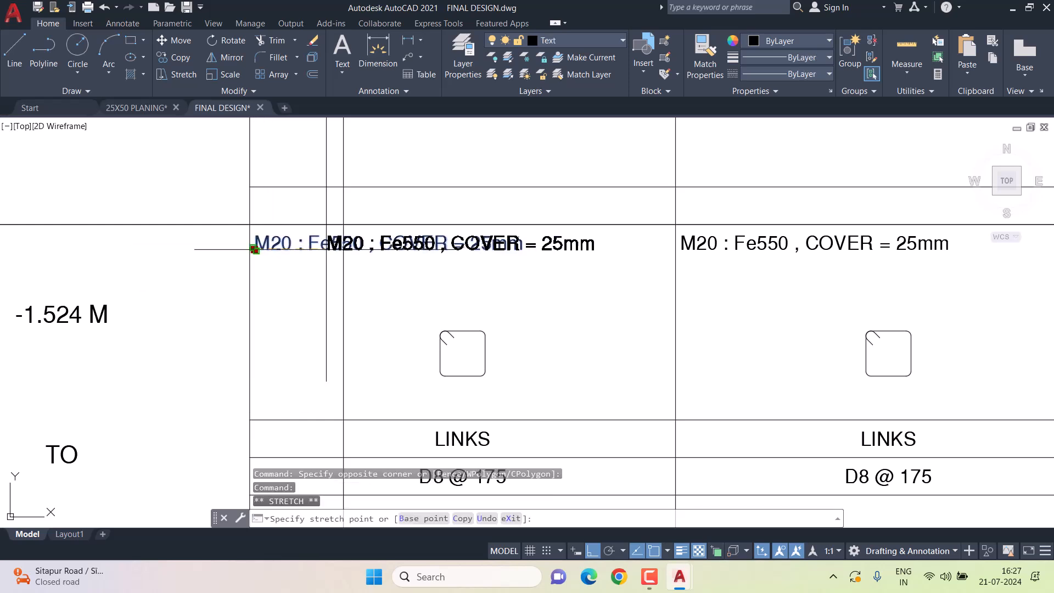
pyautogui.click(341, 236)
pyautogui.scroll(-2, 333, 274)
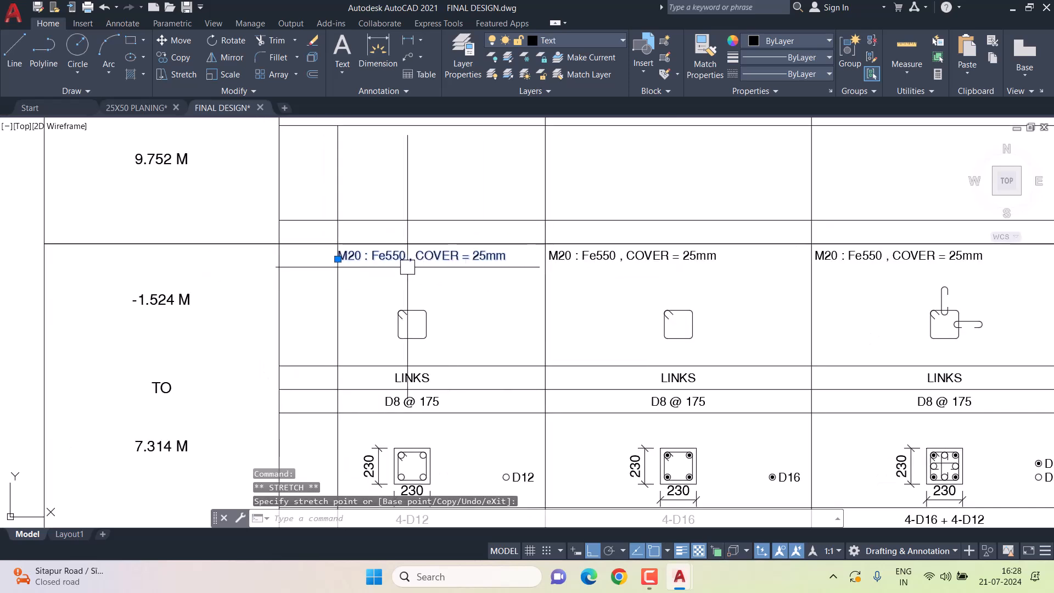
pyautogui.scroll(2, 329, 274)
pyautogui.hotkey('ctrl', 'z')
# Move all the lower-row M20 : Fe550 , COVER = 25mm notes rightward together so the first one starts at the guide line.
pyautogui.click(695, 247)
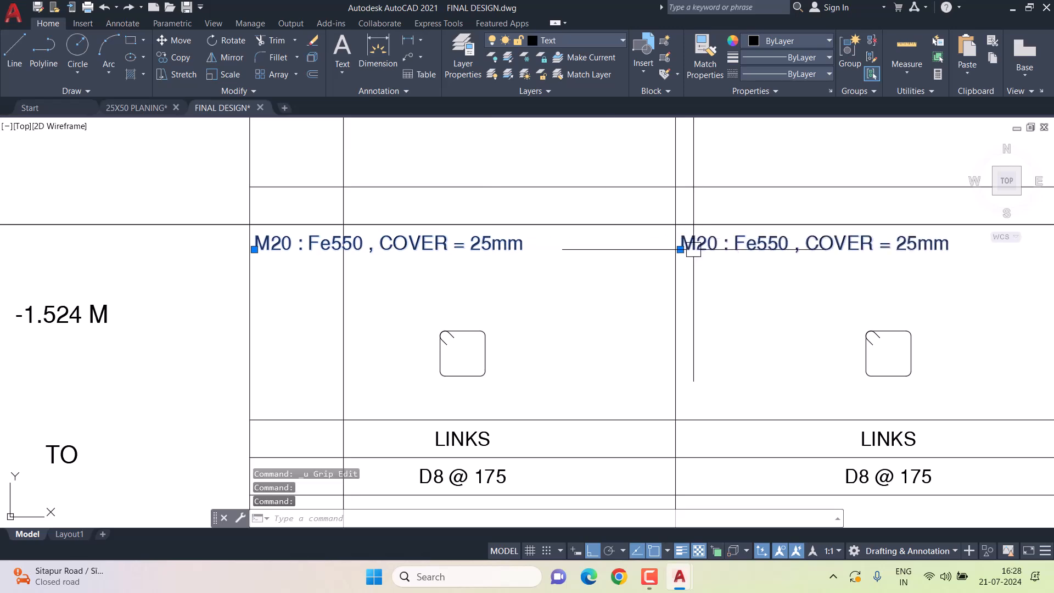
pyautogui.scroll(-2, 424, 263)
pyautogui.click(936, 254)
pyautogui.moveTo(1039, 254); pyautogui.dragTo(506, 258, button='middle')
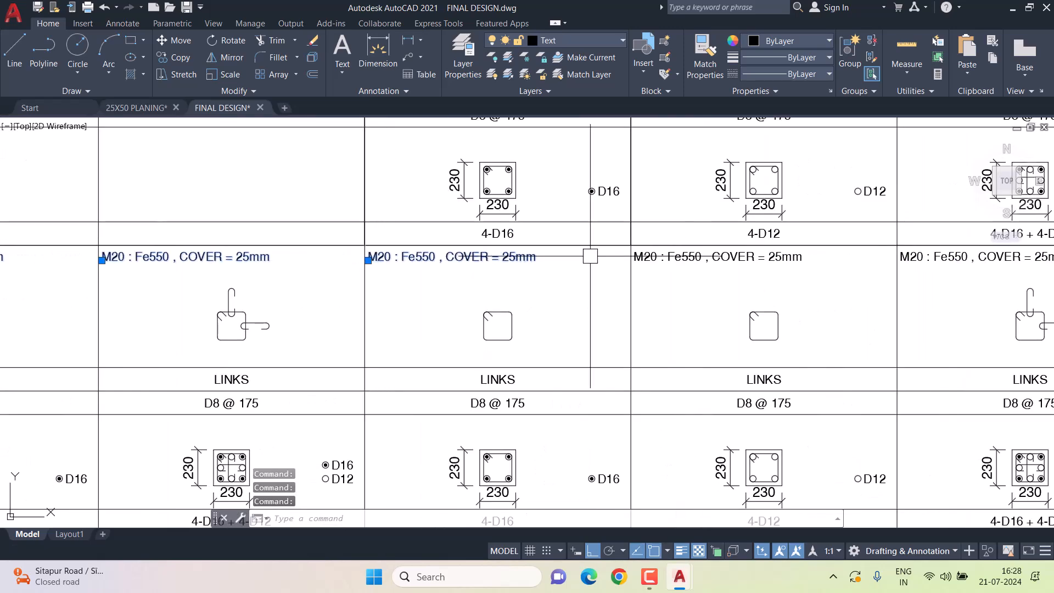
pyautogui.moveTo(893, 264); pyautogui.dragTo(518, 261, button='middle')
pyautogui.click(579, 253)
pyautogui.moveTo(338, 261); pyautogui.dragTo(875, 260, button='middle')
pyautogui.scroll(2, 288, 253)
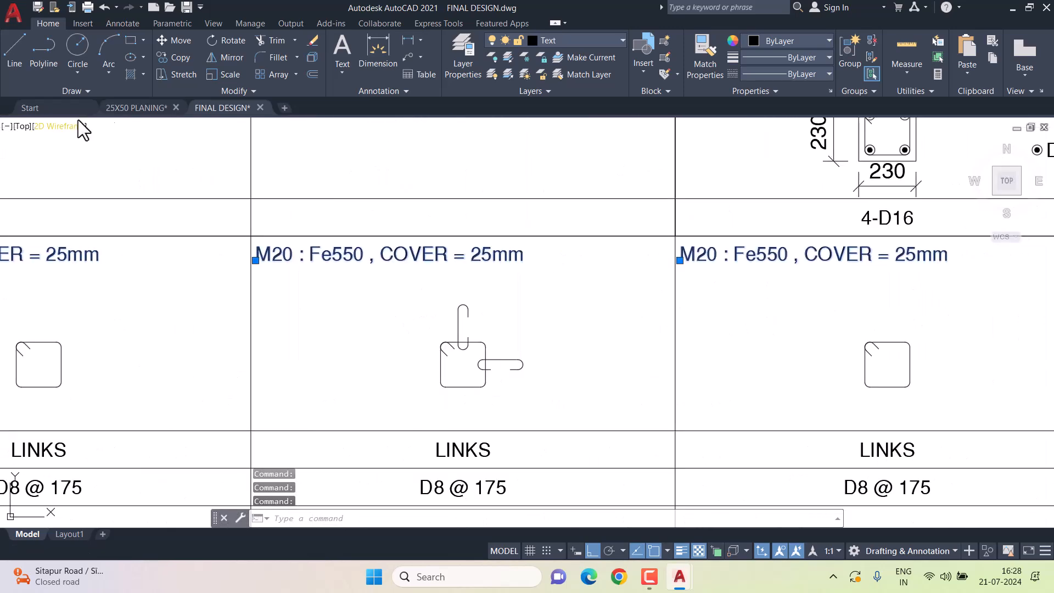
pyautogui.click(176, 46)
pyautogui.moveTo(74, 225); pyautogui.dragTo(572, 212, button='middle')
pyautogui.moveTo(160, 221); pyautogui.dragTo(579, 212, button='middle')
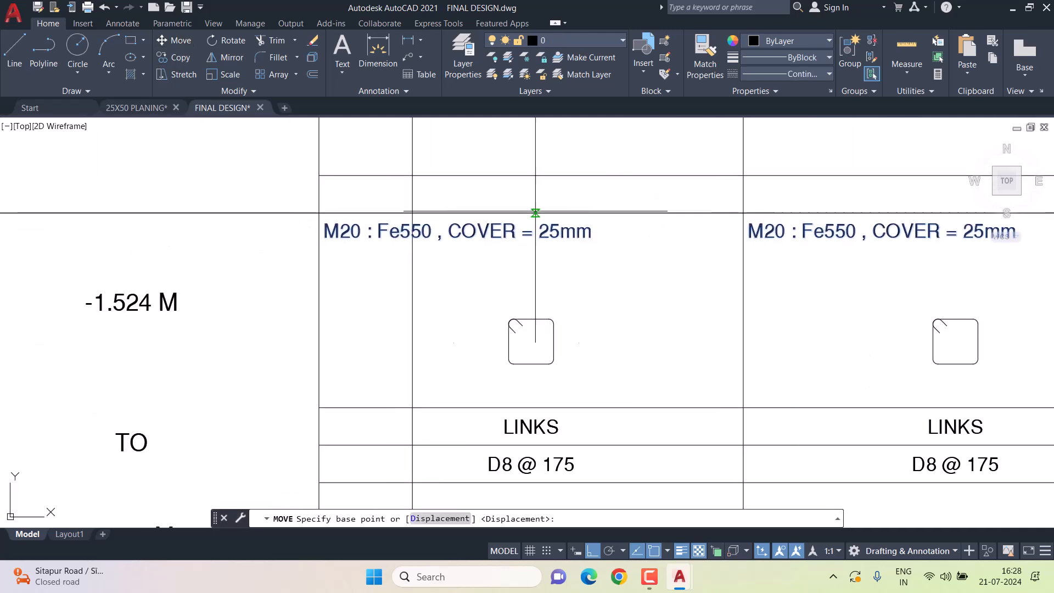
pyautogui.click(319, 230)
pyautogui.click(410, 230)
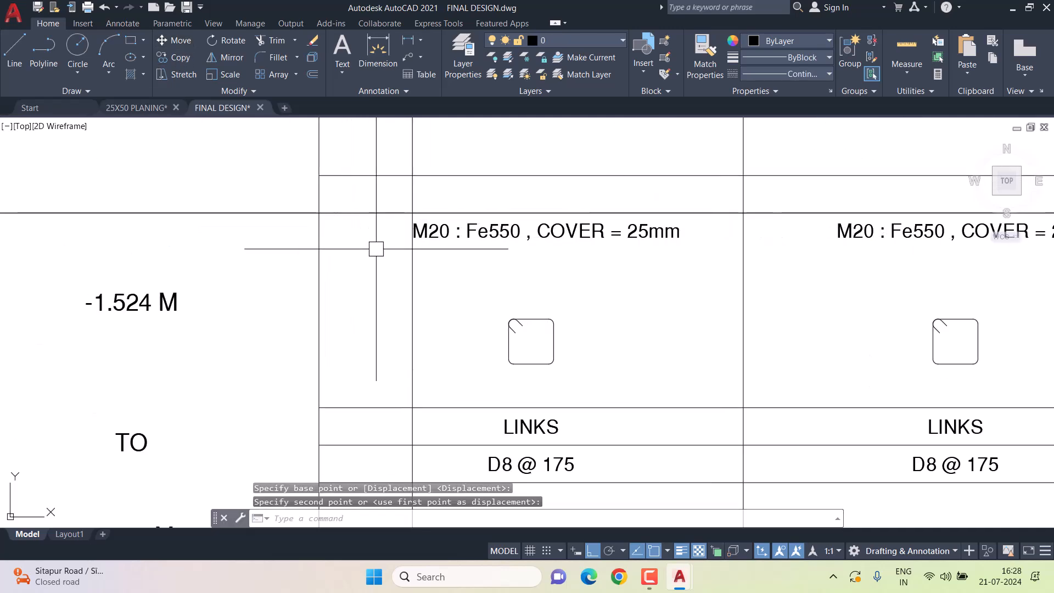
pyautogui.scroll(-4, 382, 259)
pyautogui.press('Escape')
pyautogui.press('Escape')
pyautogui.press('Escape')
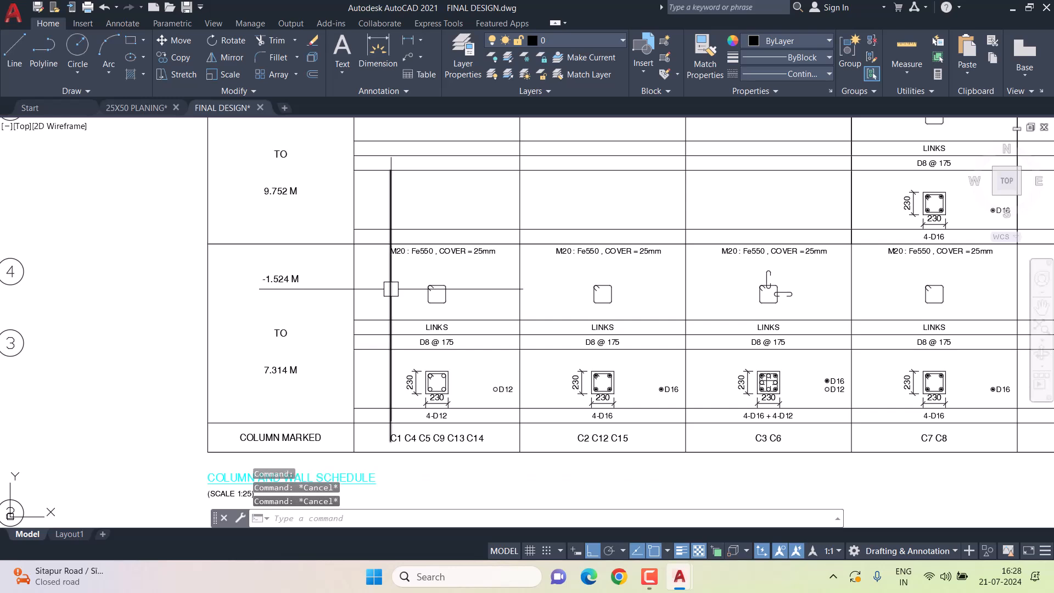
# Erase the vertical guide line from the first column.
pyautogui.press('Delete')
pyautogui.scroll(-2, 358, 300)
pyautogui.moveTo(693, 312); pyautogui.dragTo(628, 303, button='middle')
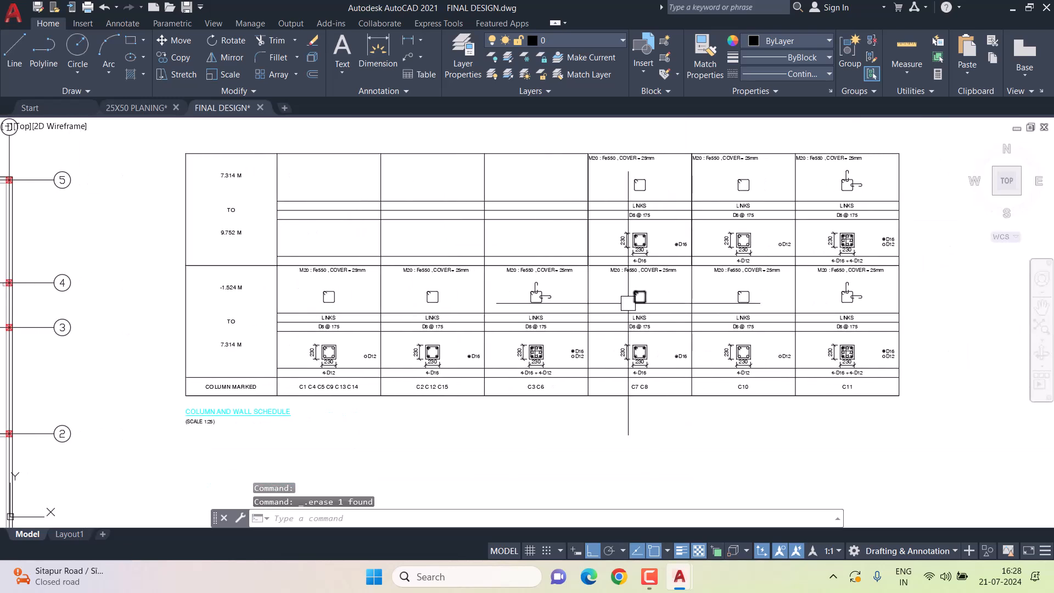
pyautogui.press('Escape')
pyautogui.press('Escape')
pyautogui.press('Escape')
# Move the three upper-row M20 : Fe550 , COVER = 25mm notes rightward to align with the lower-row notes.
pyautogui.moveTo(636, 180); pyautogui.dragTo(567, 224, button='middle')
pyautogui.scroll(2, 568, 223)
pyautogui.click(565, 203)
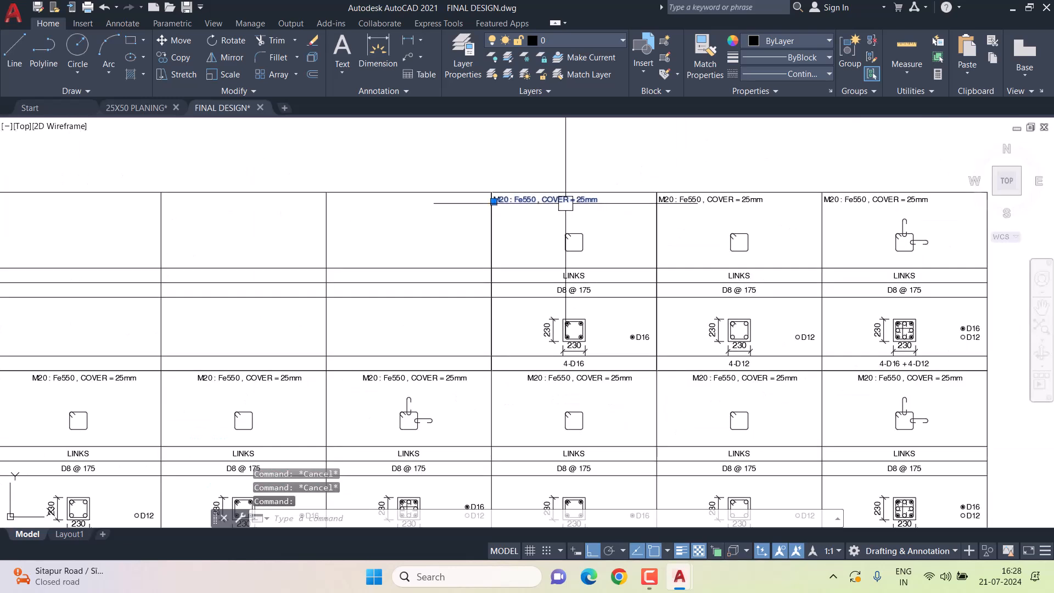
pyautogui.write('M')
pyautogui.press('Return')
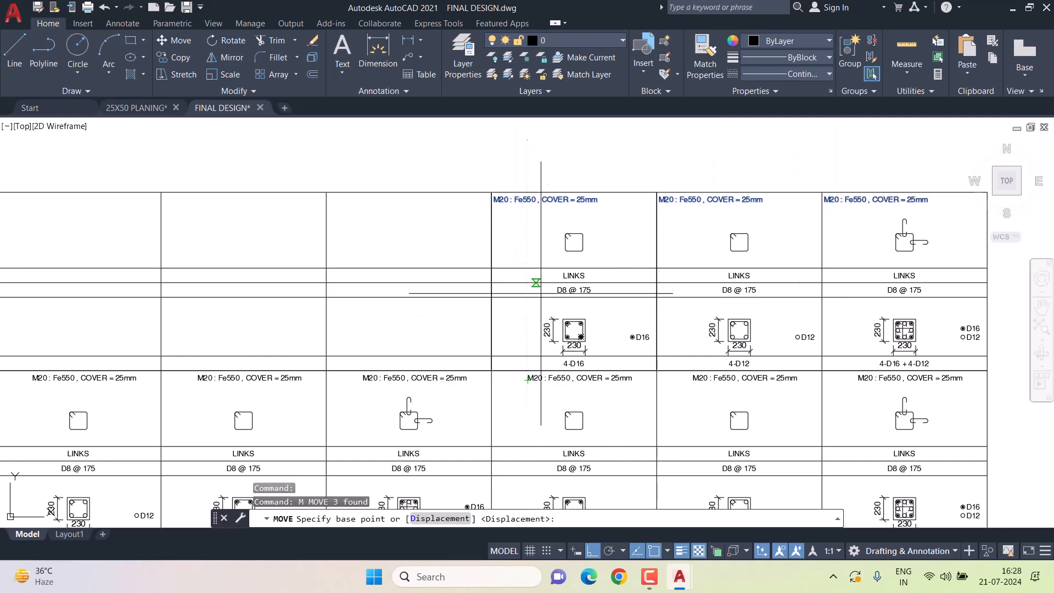
pyautogui.click(494, 201)
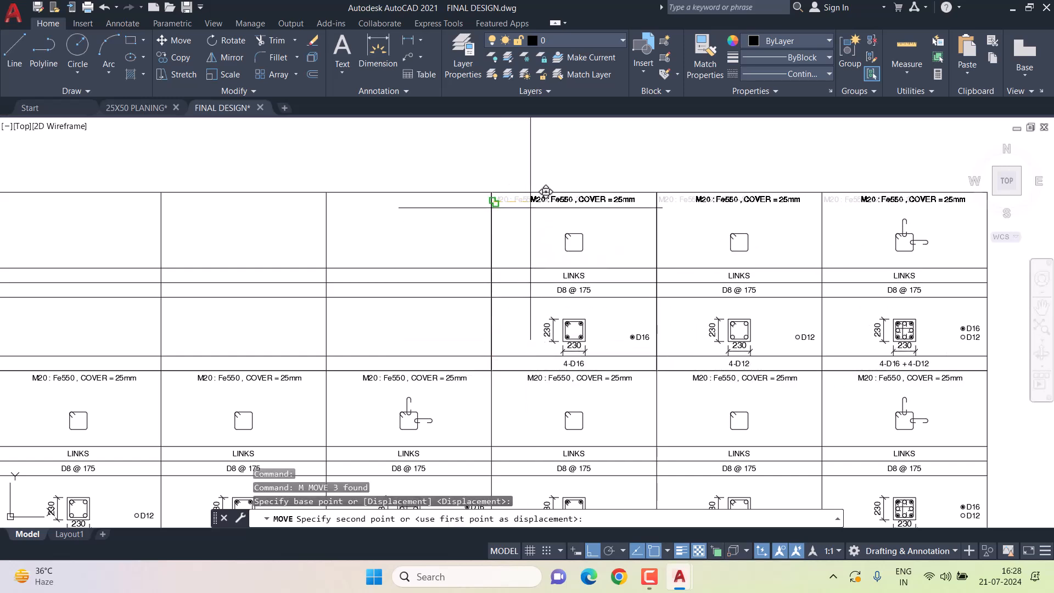
pyautogui.press('F8')
pyautogui.press('F8')
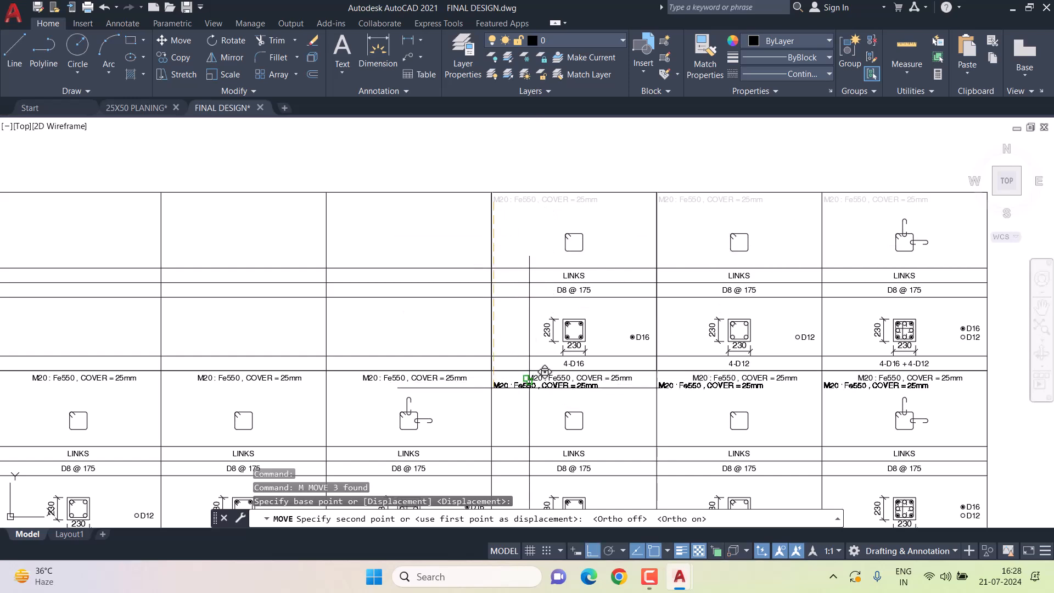
pyautogui.press('Escape')
pyautogui.press('Escape')
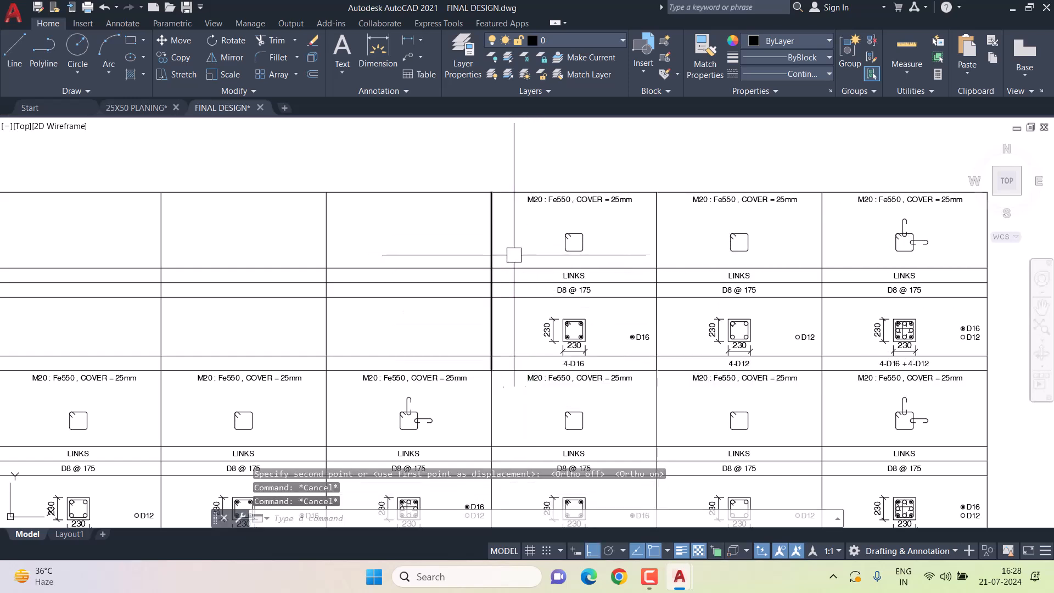
# Stretch the schedule 30 units leftward across the C7 C8 column to narrow that column.
pyautogui.scroll(-2, 504, 255)
pyautogui.write('S')
pyautogui.click(841, 471)
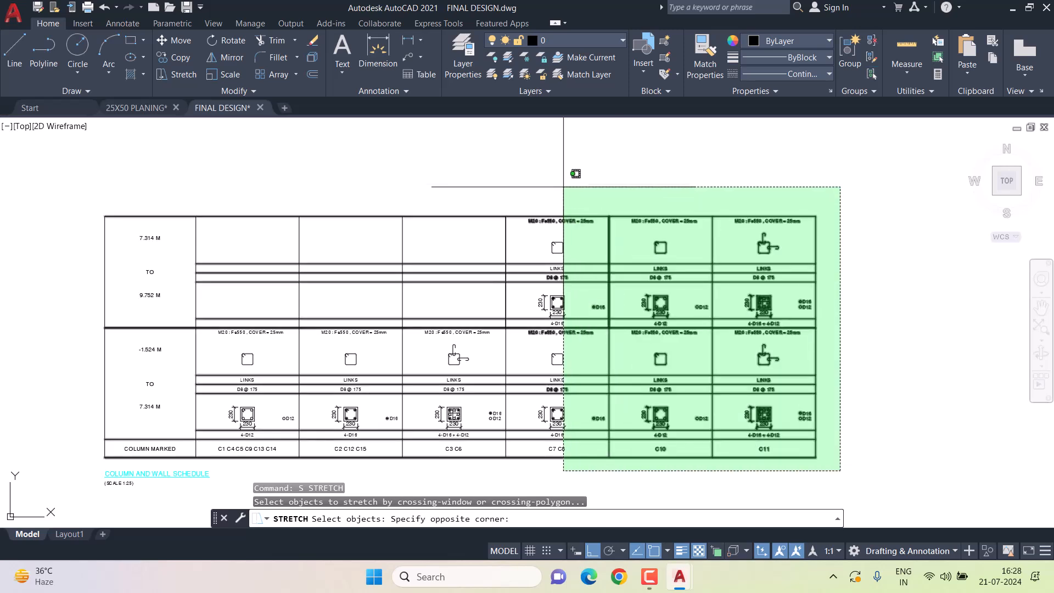
pyautogui.click(522, 172)
pyautogui.press('space')
pyautogui.click(583, 166)
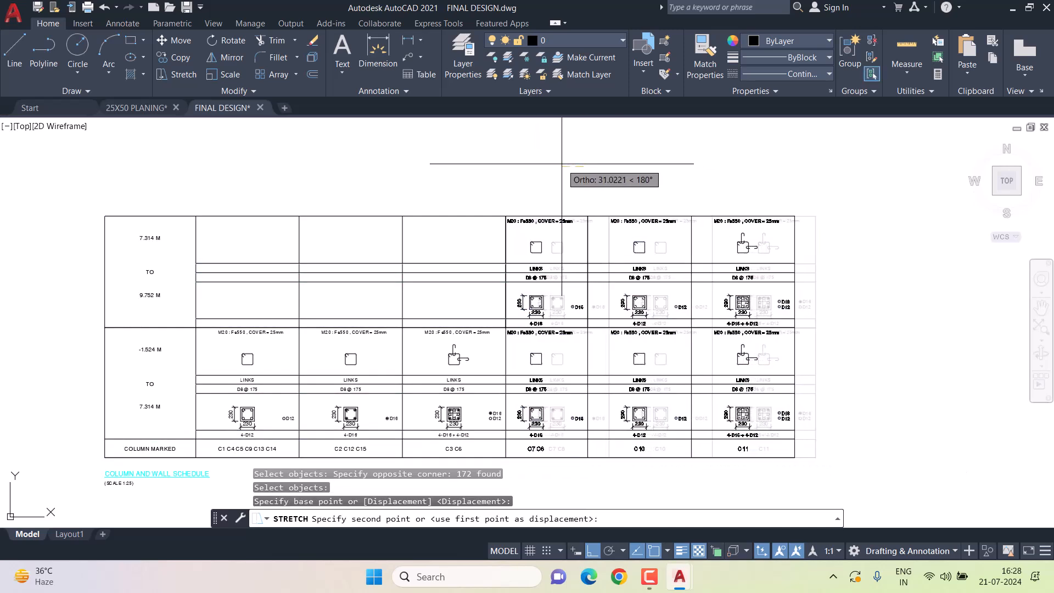
pyautogui.press('Return')
# Narrow the C10 column by stretching it and the C11 column 30 units leftward.
pyautogui.write('s')
pyautogui.press('Return')
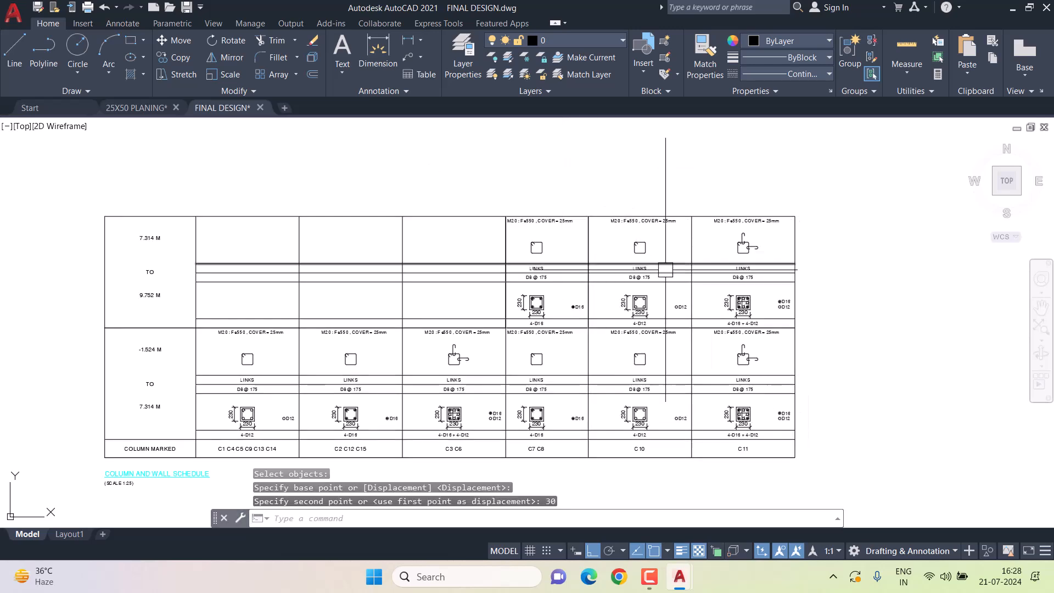
pyautogui.click(827, 466)
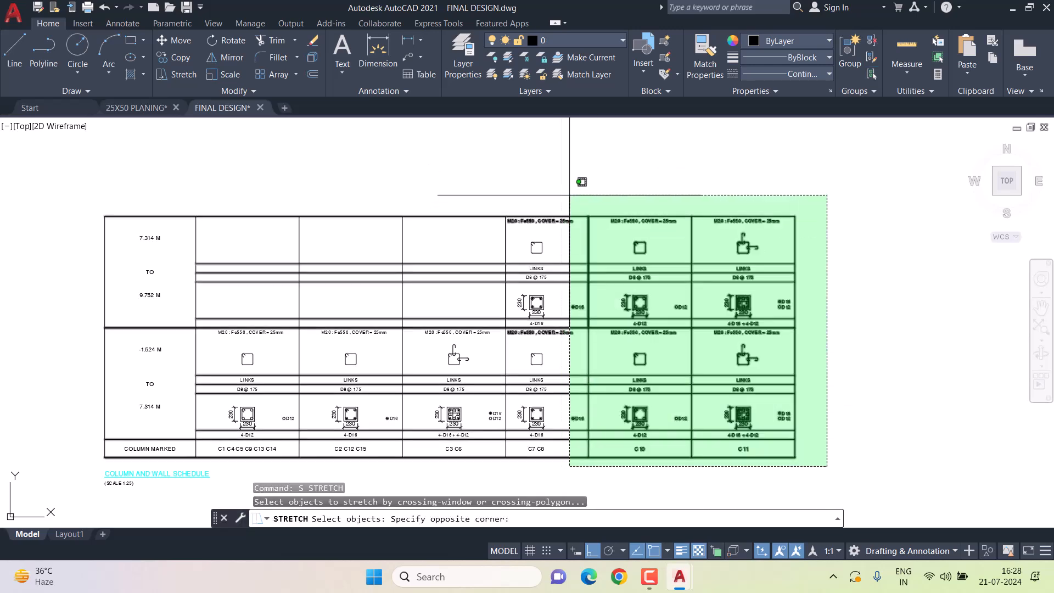
pyautogui.click(604, 154)
pyautogui.press('Return')
pyautogui.click(655, 159)
pyautogui.write('3')
pyautogui.press('Return')
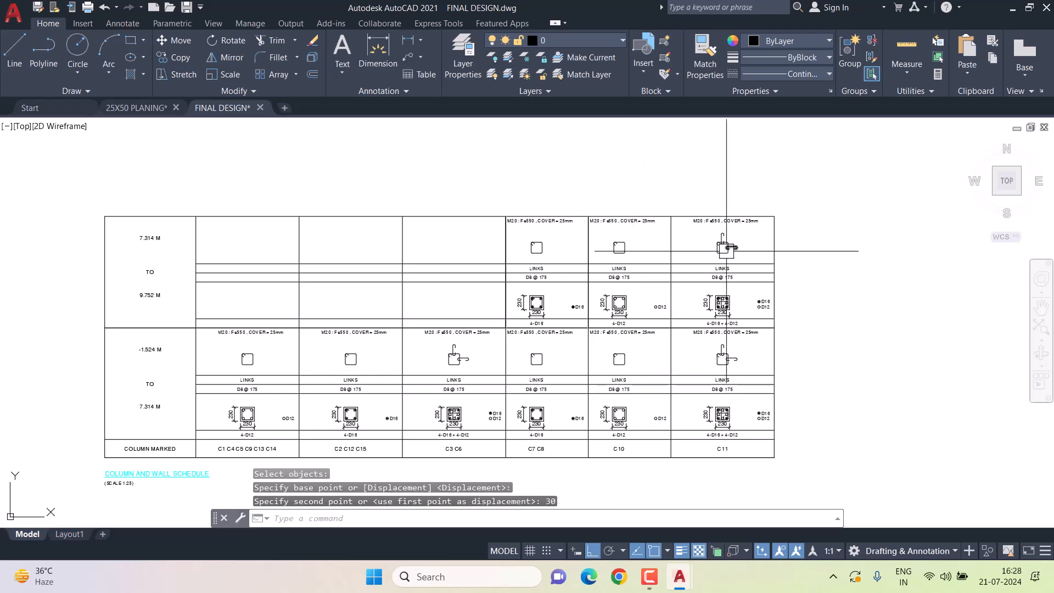
# Narrow the C11 column by stretching its contents and outer border 30 units leftward.
pyautogui.write('s')
pyautogui.press('Return')
pyautogui.click(835, 181)
pyautogui.click(683, 482)
pyautogui.press('Return')
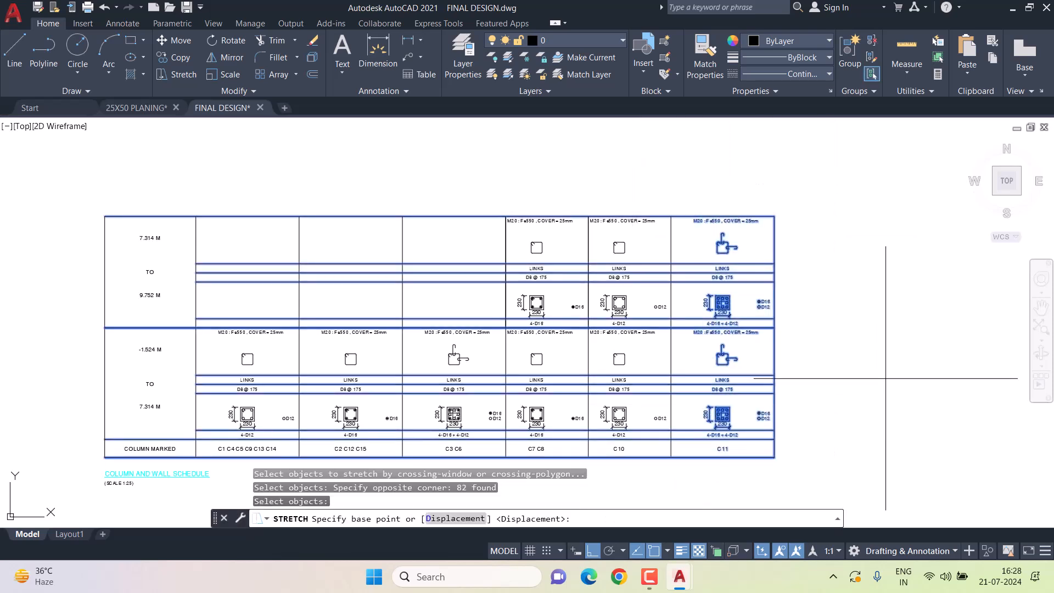
pyautogui.click(882, 379)
pyautogui.press('Return')
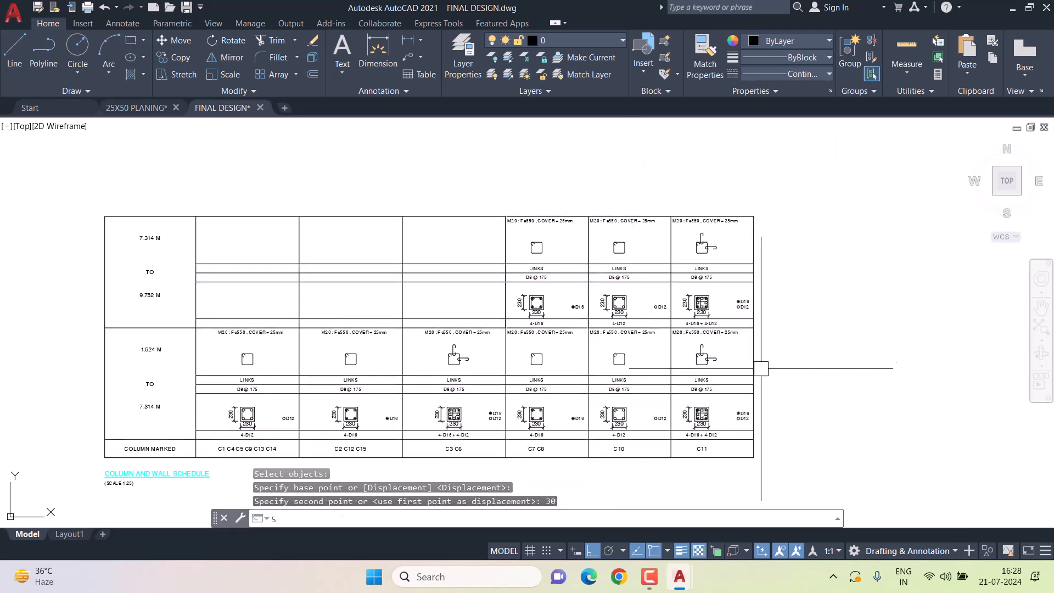
# Narrow the C3 C6 column by stretching it and the columns after it 30 units leftward.
pyautogui.press('Return')
pyautogui.click(795, 461)
pyautogui.click(431, 183)
pyautogui.press('Return')
pyautogui.click(481, 175)
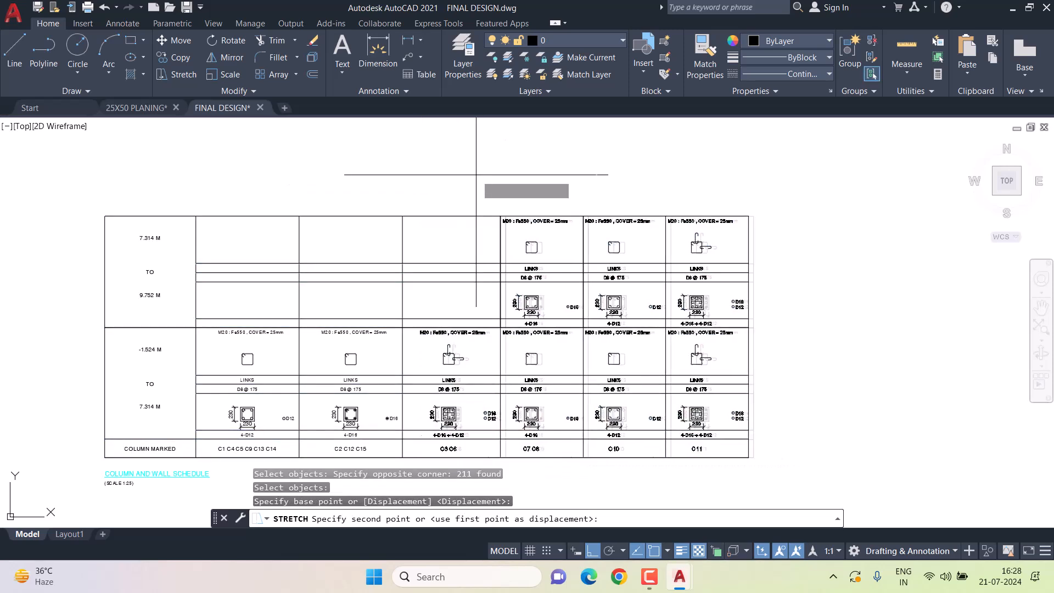
pyautogui.write('30')
pyautogui.press('Return')
# Narrow the C2 C12 C15 column by stretching it and the columns after it 30 units leftward.
pyautogui.write('s')
pyautogui.press('Return')
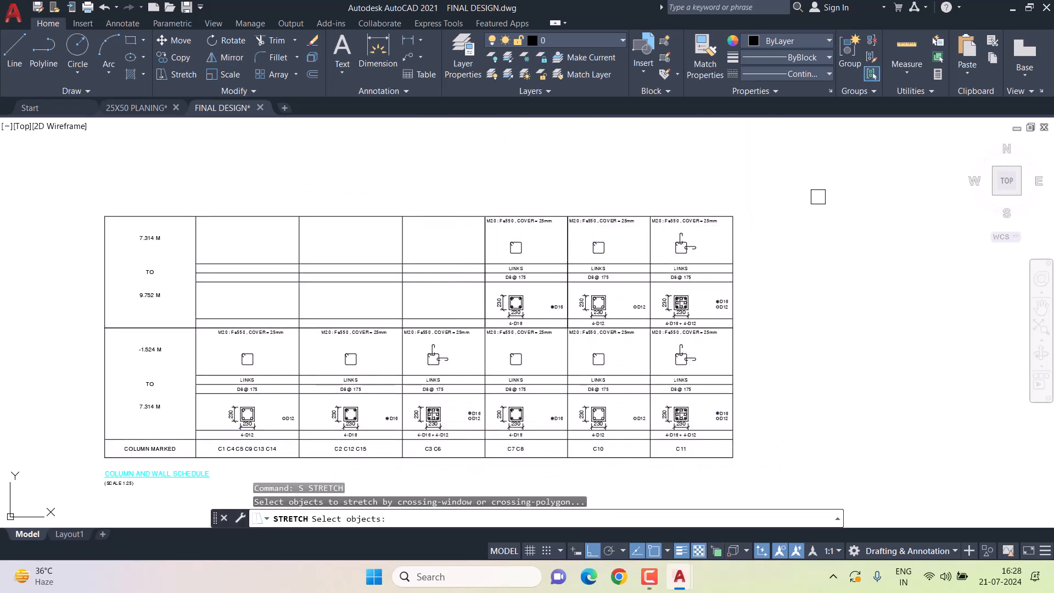
pyautogui.click(811, 184)
pyautogui.click(339, 456)
pyautogui.press('Return')
pyautogui.click(434, 182)
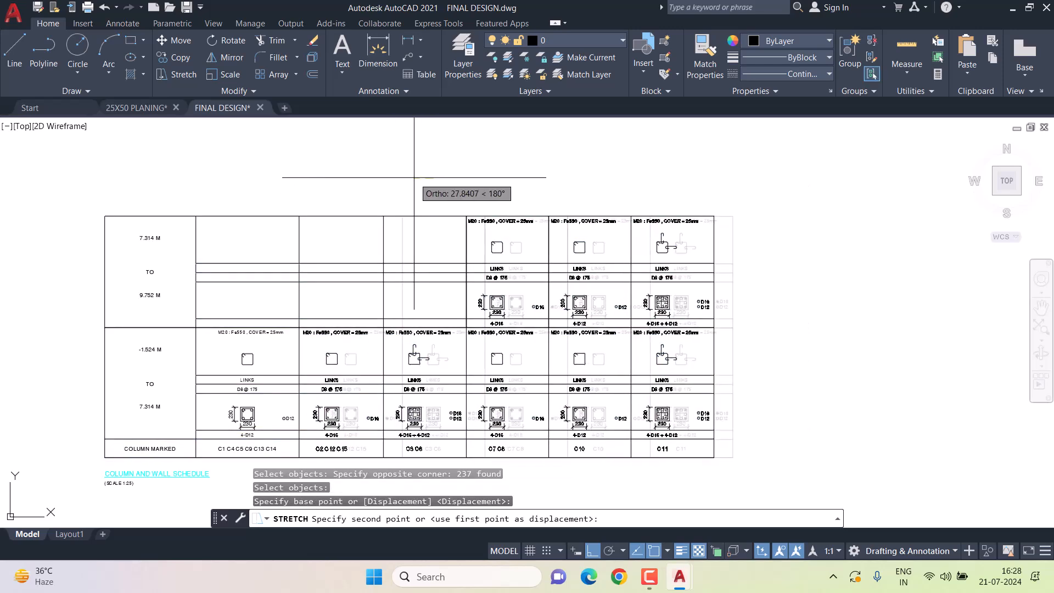
pyautogui.press('Return')
# Narrow the C1 C4 C5 C9 C13 C14 column by stretching all column contents 30 units leftward.
pyautogui.press('Return')
pyautogui.click(808, 174)
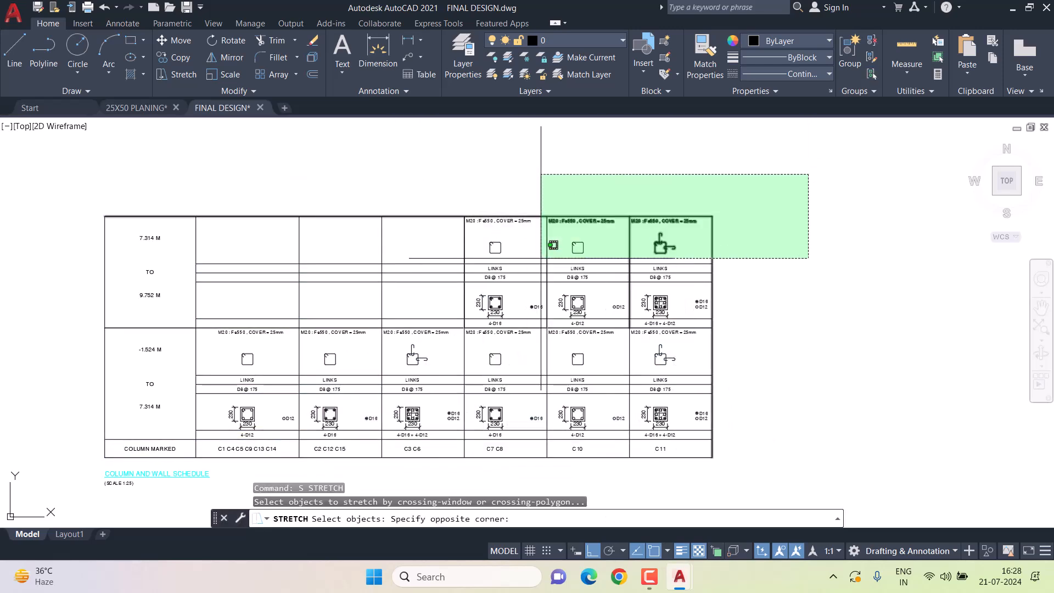
pyautogui.moveTo(541, 256); pyautogui.dragTo(552, 234, button='middle')
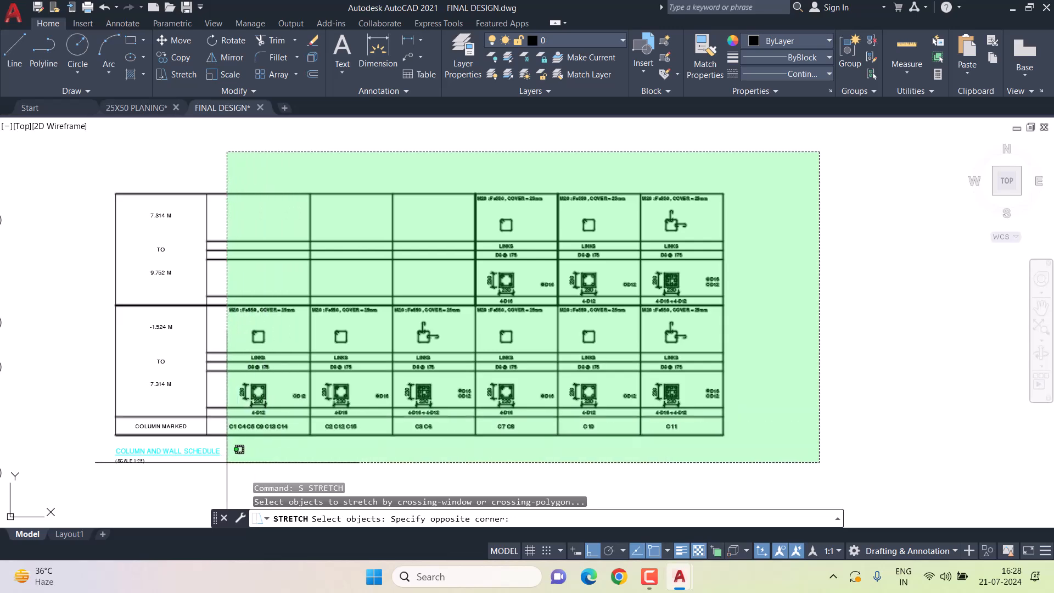
pyautogui.click(227, 463)
pyautogui.press('Return')
pyautogui.click(861, 355)
pyautogui.write('30')
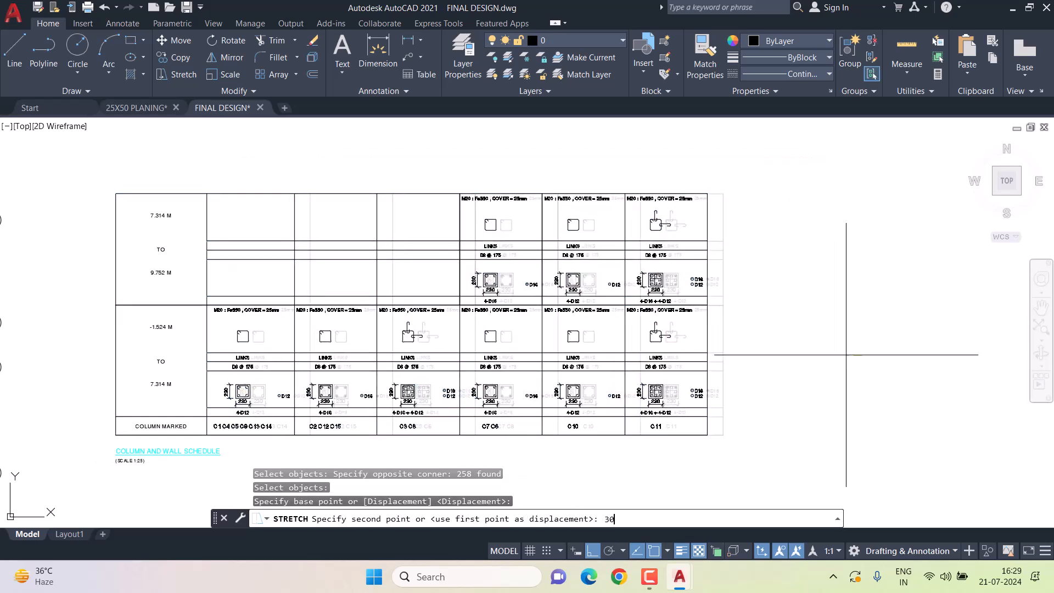
pyautogui.press('Return')
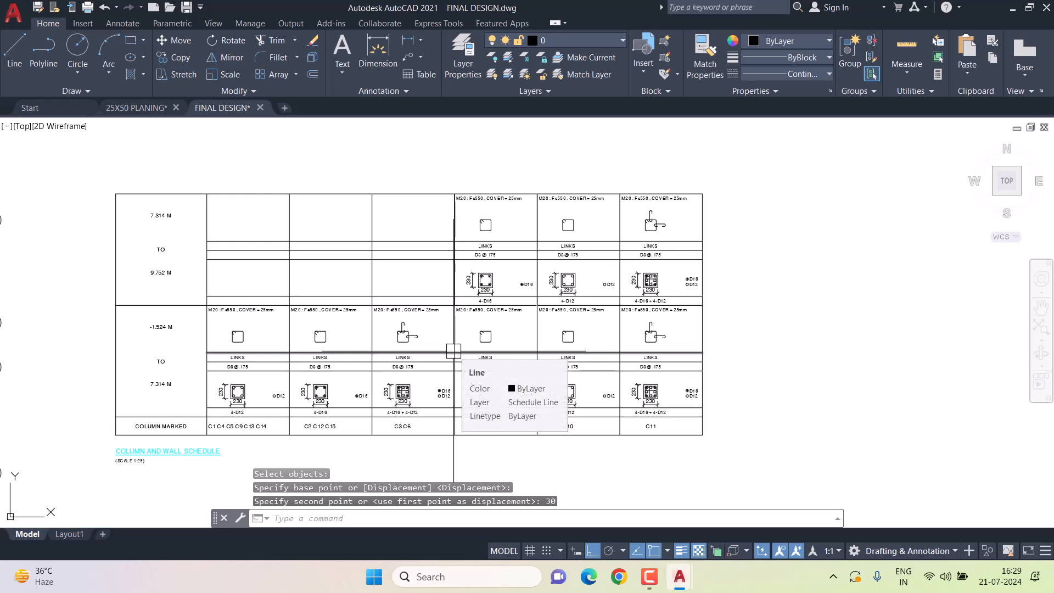
# Narrow the level column by stretching its outer border, level labels and schedule title about 39 units rightward.
pyautogui.moveTo(434, 350); pyautogui.dragTo(631, 349, button='middle')
pyautogui.write('s')
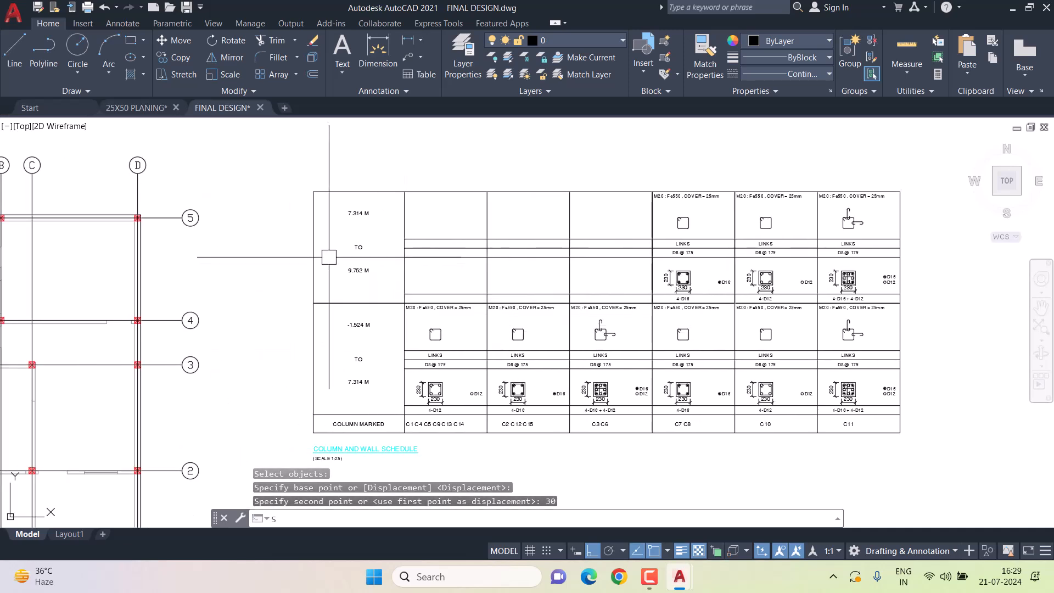
pyautogui.press('Return')
pyautogui.click(385, 166)
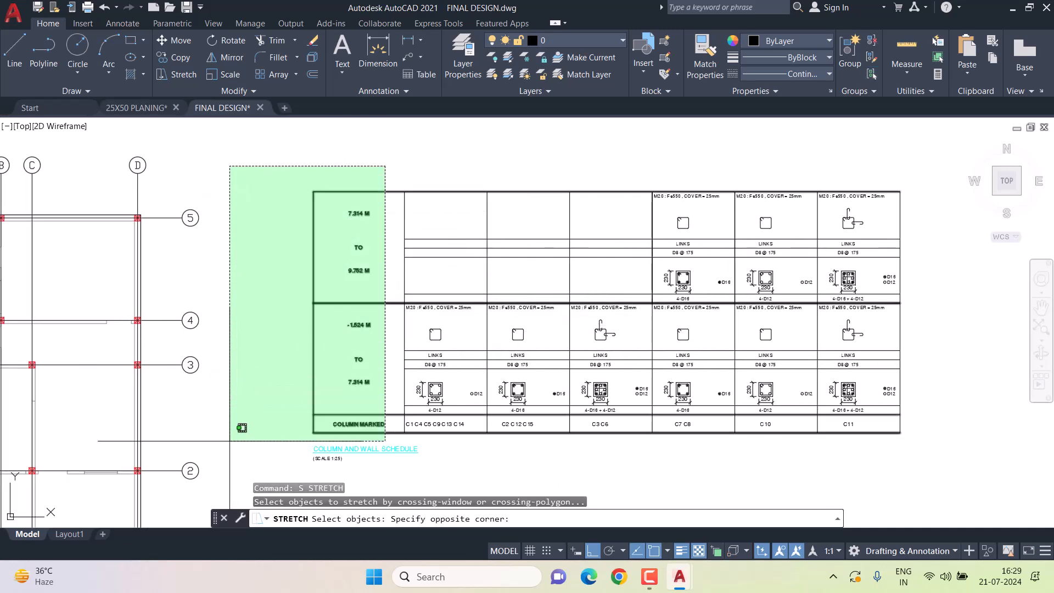
pyautogui.click(228, 435)
pyautogui.press('Return')
pyautogui.click(293, 166)
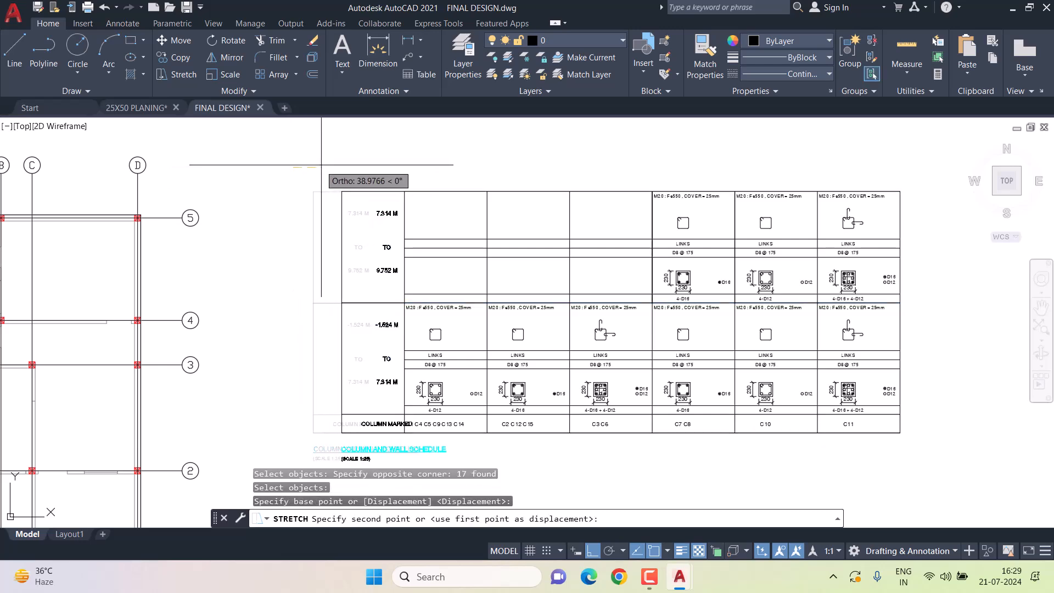
pyautogui.press('Escape')
pyautogui.press('Escape')
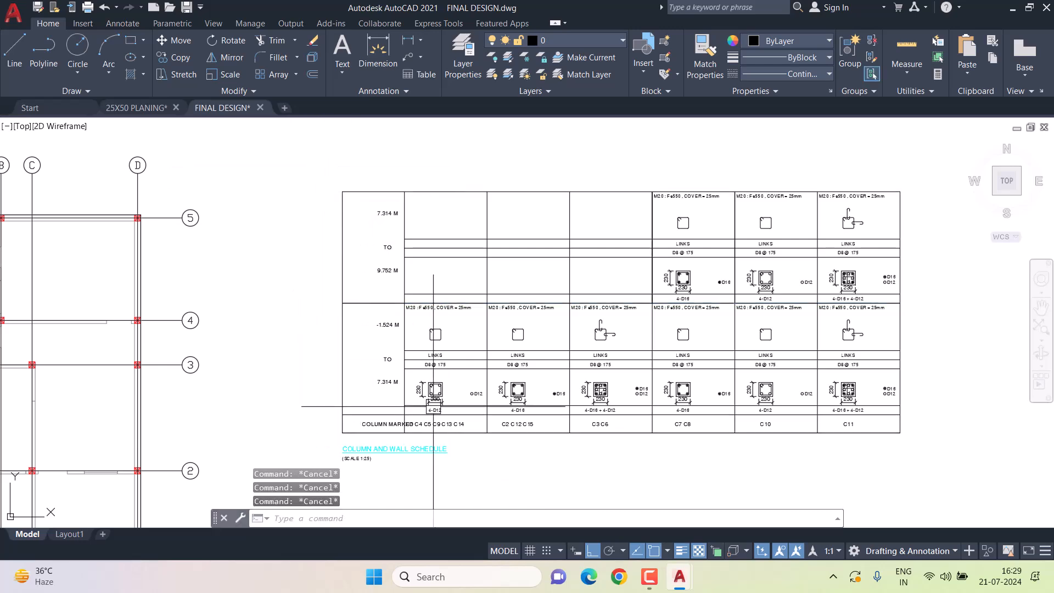
# Move the COLUMN MARKED label about 23 units leftward to centre it in its cell.
pyautogui.scroll(4, 392, 415)
pyautogui.click(379, 421)
pyautogui.write('m')
pyautogui.press('Return')
pyautogui.click(236, 344)
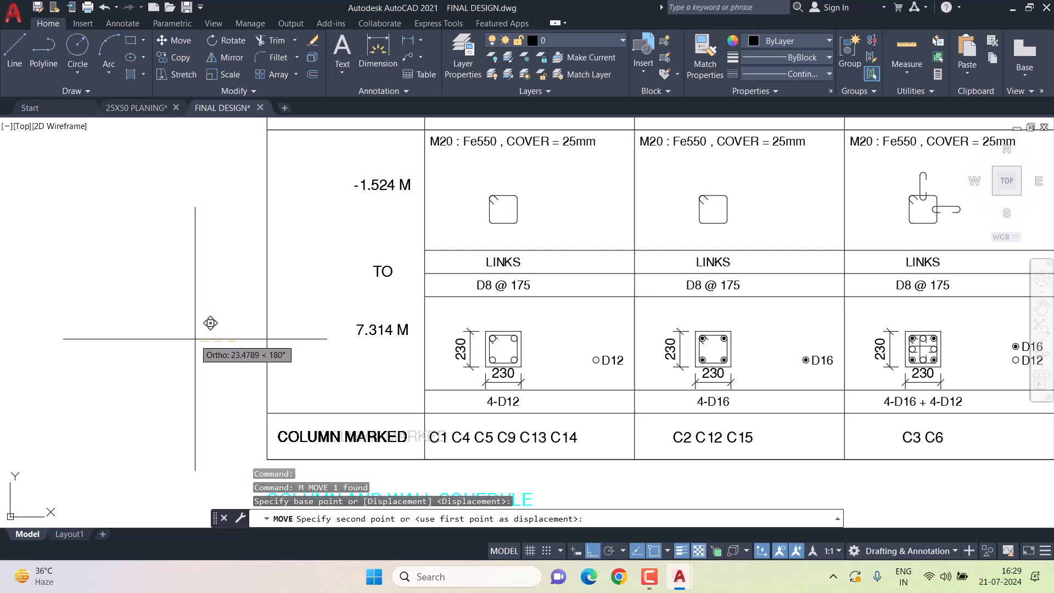
pyautogui.click(194, 339)
pyautogui.press('Escape')
pyautogui.press('Escape')
pyautogui.press('Escape')
# Move the C1 C4 C5 C9 C13 C14 label slightly rightward to centre it in its cell.
pyautogui.click(551, 435)
pyautogui.moveTo(551, 435); pyautogui.dragTo(479, 409, button='middle')
pyautogui.write(',')
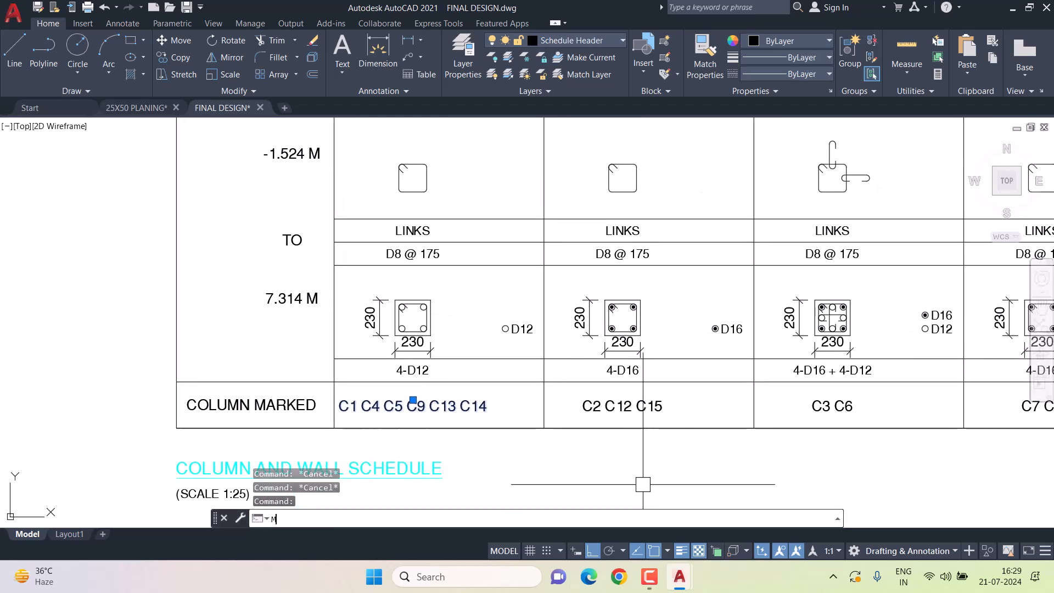
pyautogui.press('Return')
pyautogui.click(561, 457)
pyautogui.click(582, 448)
# Move the C3 C6 label slightly rightward toward the middle of its cell.
pyautogui.moveTo(793, 434); pyautogui.dragTo(582, 431, button='middle')
pyautogui.scroll(2, 584, 429)
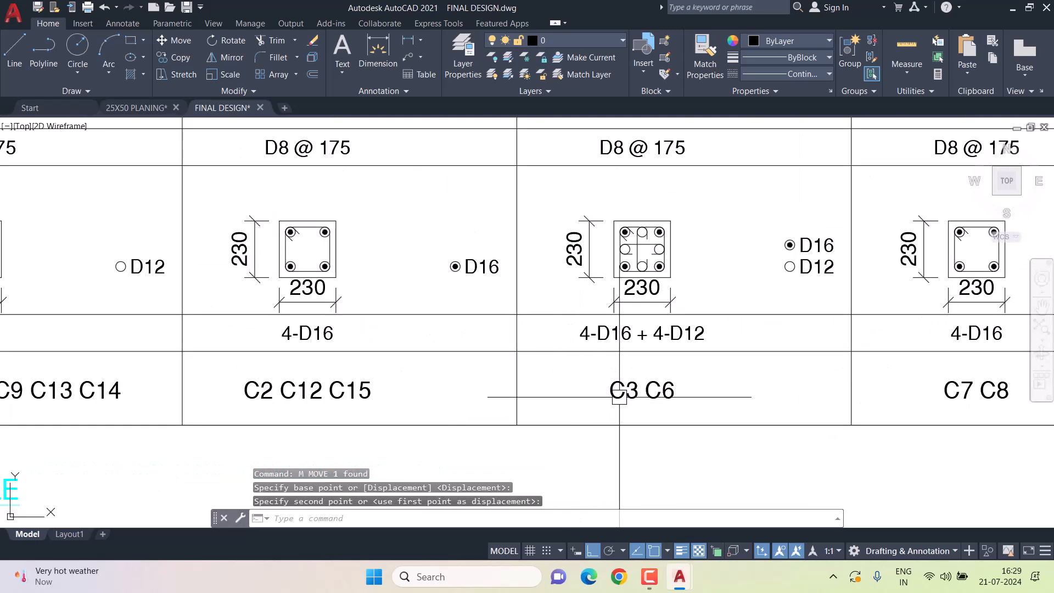
pyautogui.click(617, 398)
pyautogui.write('m')
pyautogui.press('Return')
pyautogui.click(731, 444)
pyautogui.click(761, 445)
pyautogui.moveTo(871, 437); pyautogui.dragTo(576, 434, button='middle')
pyautogui.scroll(-2, 576, 430)
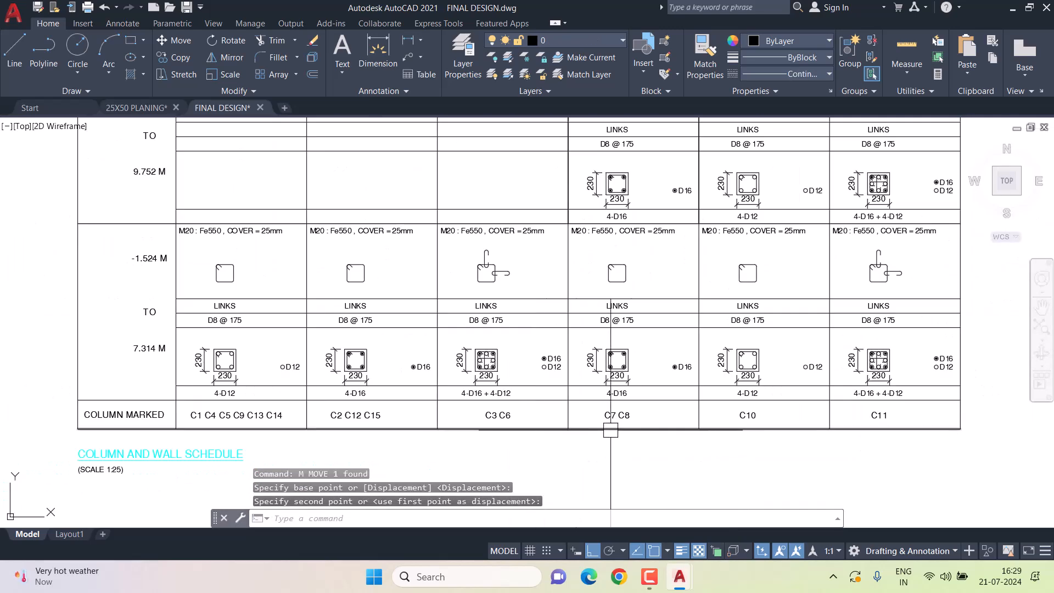
# Erase the (SCALE 1:25) note below the schedule title.
pyautogui.scroll(-4, 576, 430)
pyautogui.scroll(4, 508, 404)
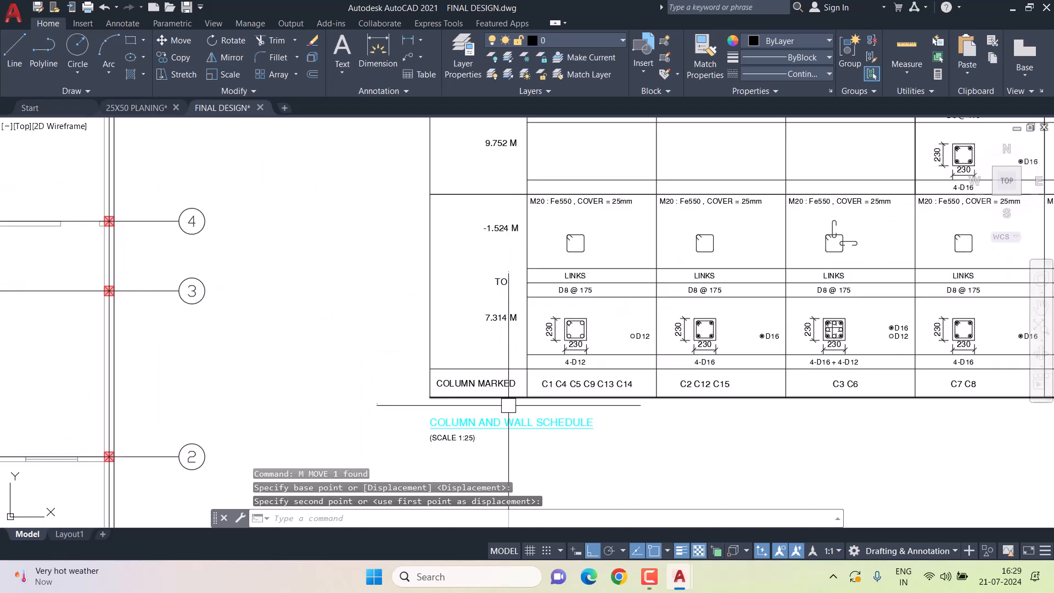
pyautogui.click(461, 437)
pyautogui.press('Delete')
# Change the Labels layer colour to index colour 7 so the schedule title is black.
pyautogui.scroll(4, 488, 429)
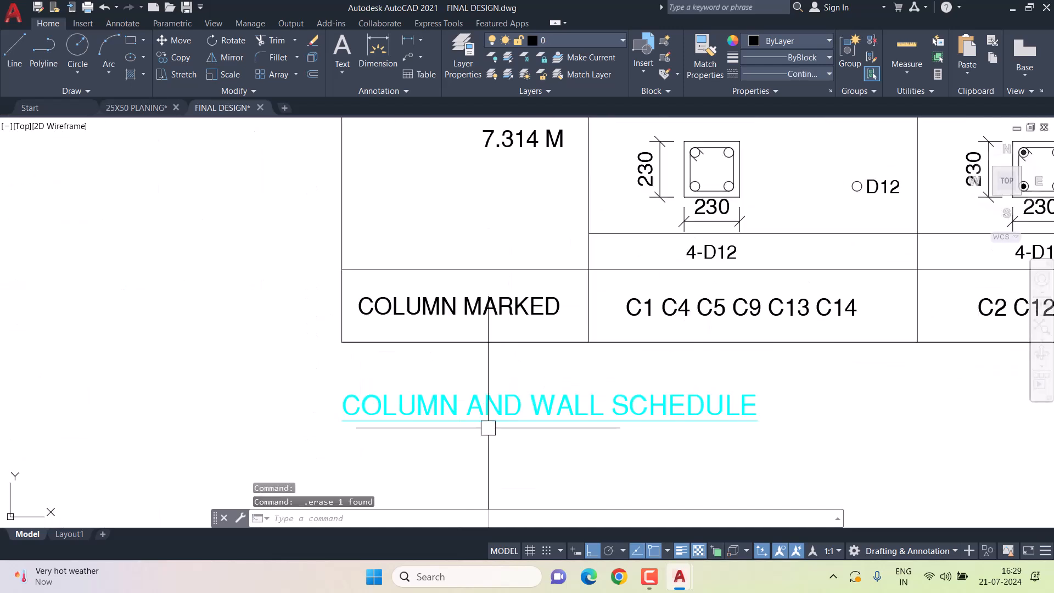
pyautogui.click(491, 420)
pyautogui.click(580, 43)
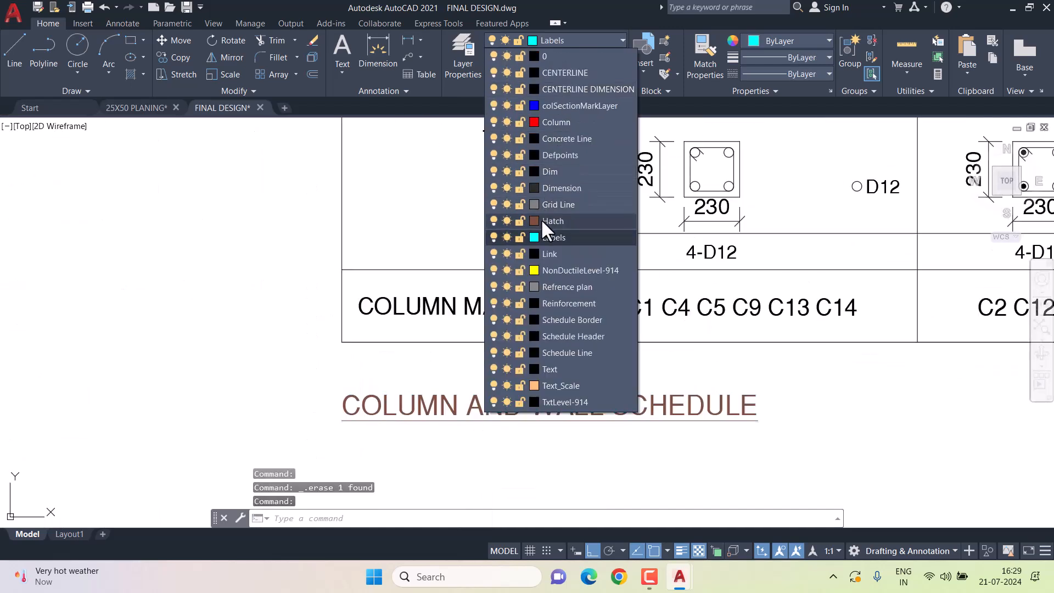
pyautogui.click(552, 238)
pyautogui.click(561, 32)
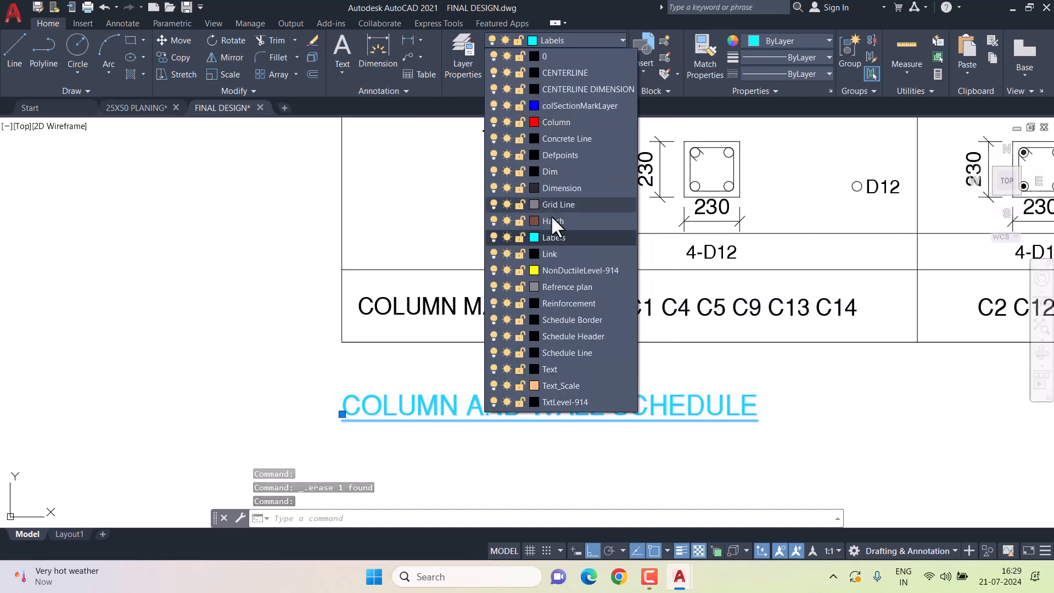
pyautogui.click(532, 239)
pyautogui.click(707, 410)
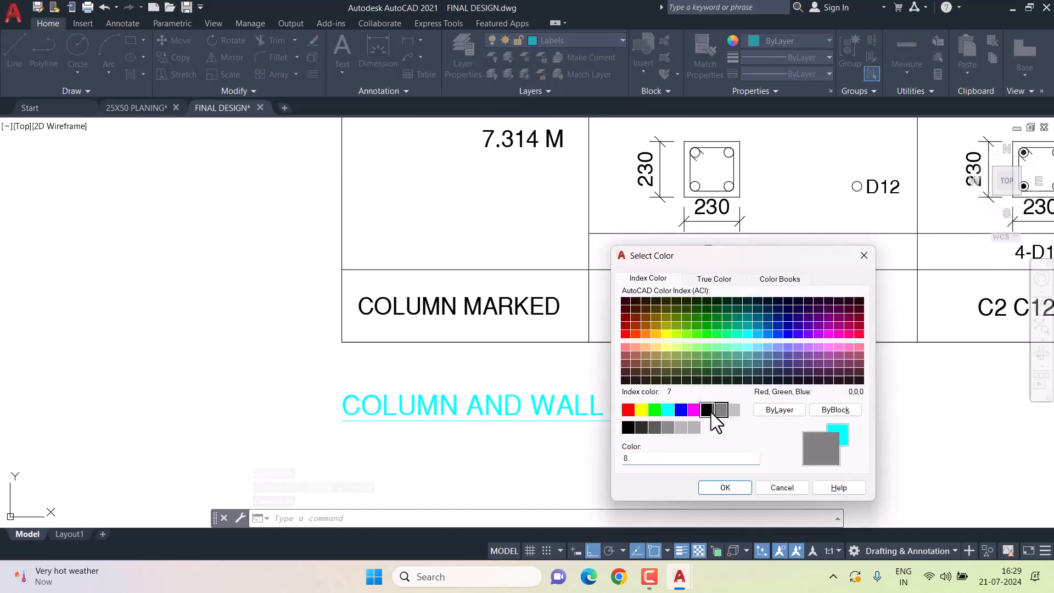
pyautogui.click(724, 488)
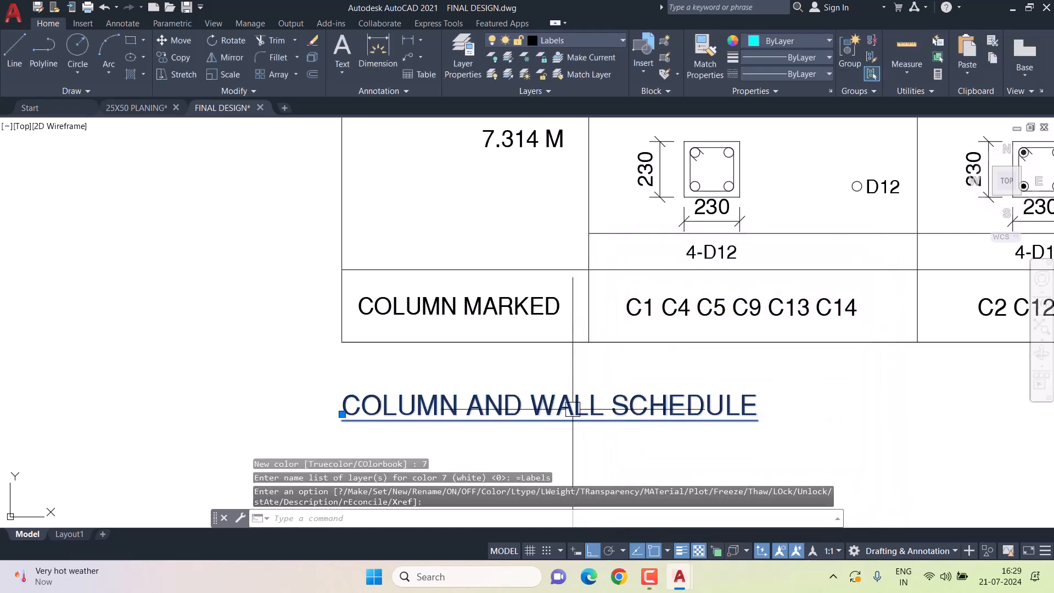
# Edit the schedule title to read COLUMN SCHEDULE.
pyautogui.doubleClick(590, 410)
pyautogui.moveTo(611, 407); pyautogui.dragTo(471, 396)
pyautogui.press('BackSpace')
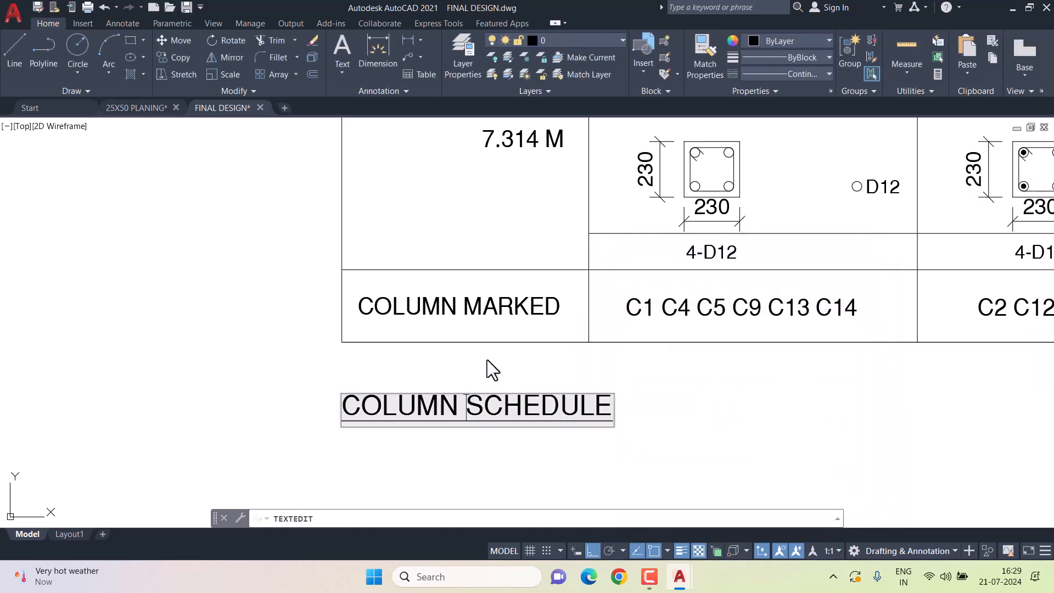
pyautogui.click(487, 369)
pyautogui.press('Escape')
pyautogui.press('Escape')
pyautogui.press('Escape')
# Regenerate the drawing display.
pyautogui.scroll(-8, 490, 363)
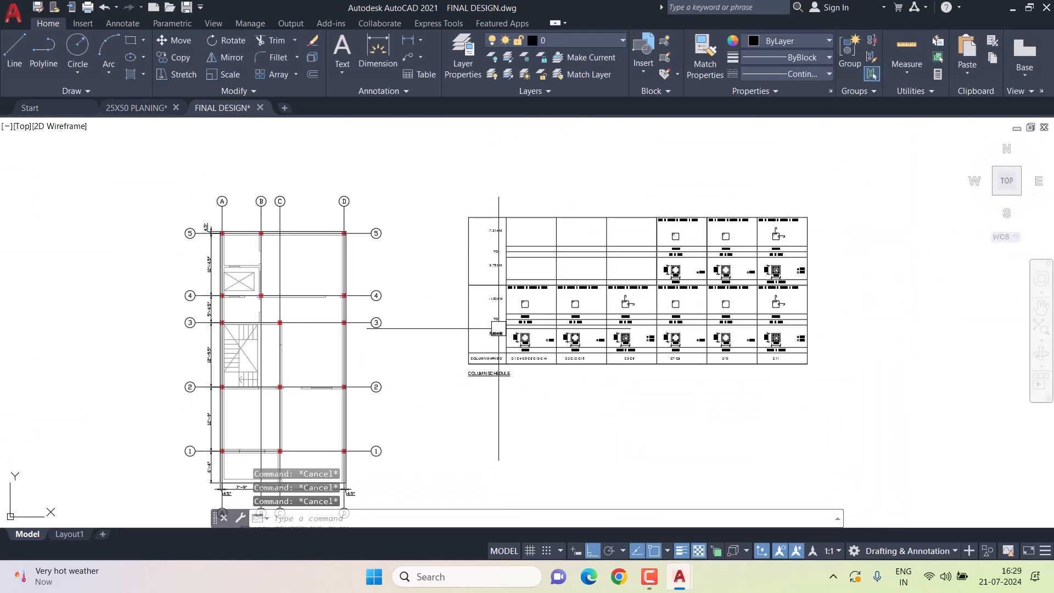
pyautogui.click(442, 190)
pyautogui.press('Escape')
pyautogui.press('Escape')
pyautogui.write('re')
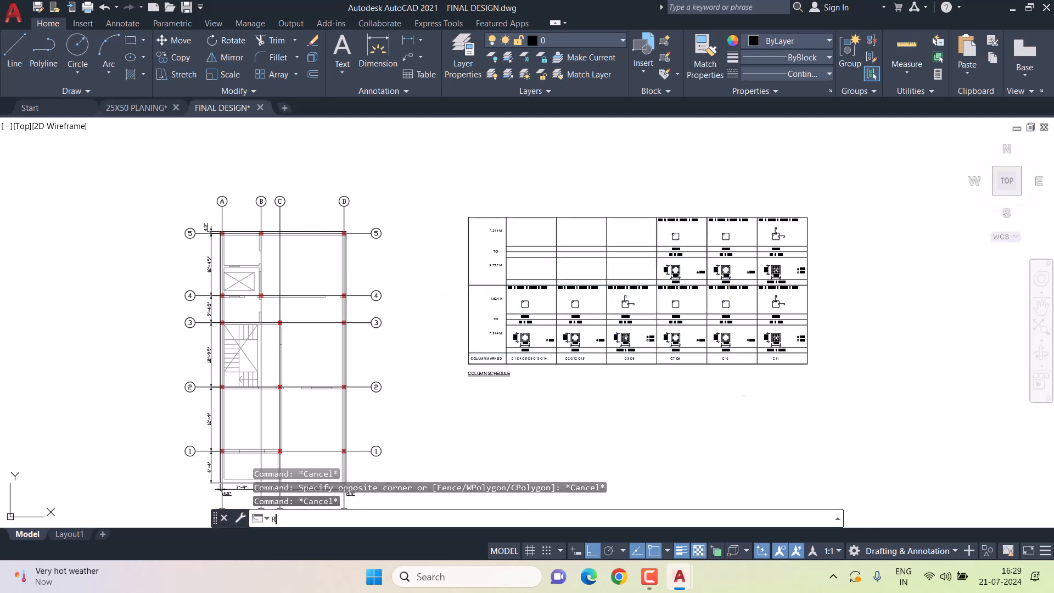
pyautogui.press('Return')
# Move the whole column schedule horizontally leftward, closer to the column centerline plan.
pyautogui.click(444, 163)
pyautogui.click(903, 425)
pyautogui.write('m')
pyautogui.press('Return')
pyautogui.click(808, 404)
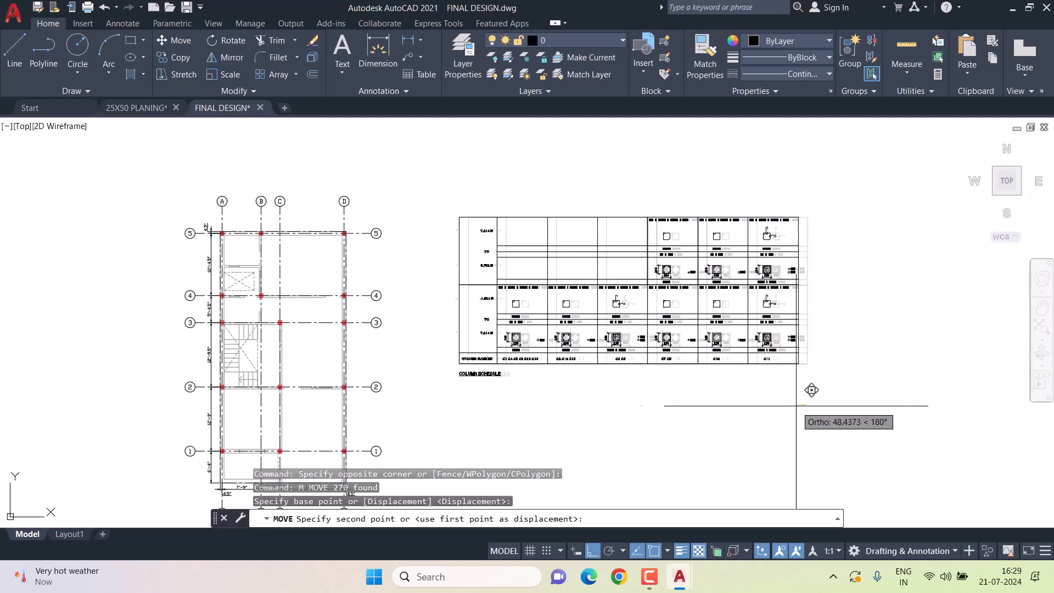
pyautogui.click(740, 402)
pyautogui.press('Escape')
pyautogui.press('Escape')
# Rotate the whole column schedule 90 degrees counterclockwise so that it stands upright beside the plan.
pyautogui.moveTo(513, 359); pyautogui.dragTo(576, 348, button='middle')
pyautogui.click(456, 133)
pyautogui.click(831, 416)
pyautogui.write('ro')
pyautogui.press('Return')
pyautogui.click(637, 273)
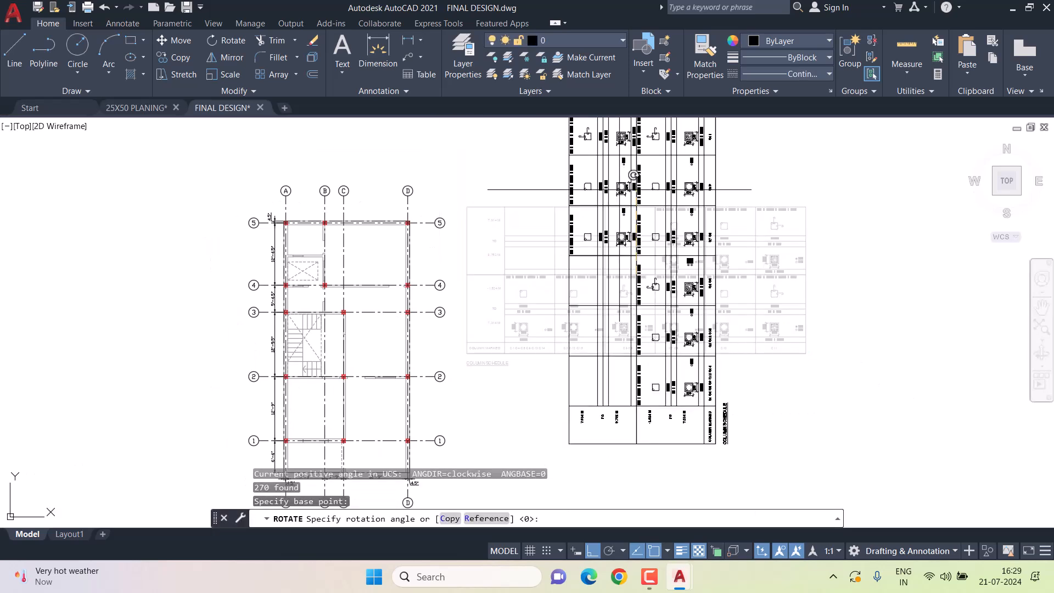
pyautogui.scroll(5, 631, 175)
pyautogui.click(599, 125)
# Move the whole upright column schedule horizontally leftward, close beside the column centerline plan.
pyautogui.scroll(-2, 546, 171)
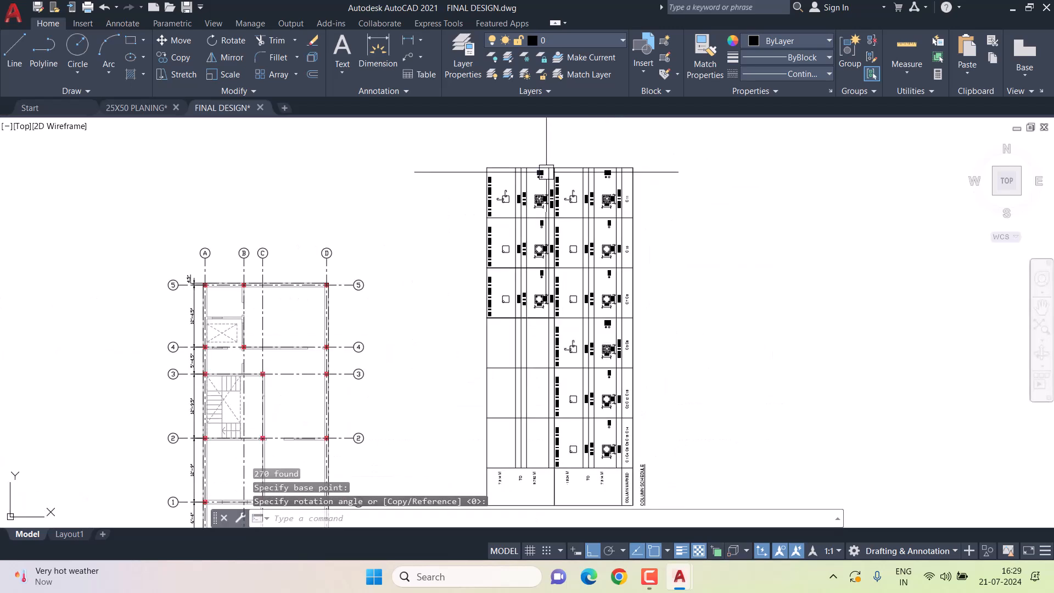
pyautogui.scroll(-2, 479, 147)
pyautogui.click(481, 157)
pyautogui.click(609, 400)
pyautogui.write('m')
pyautogui.press('Return')
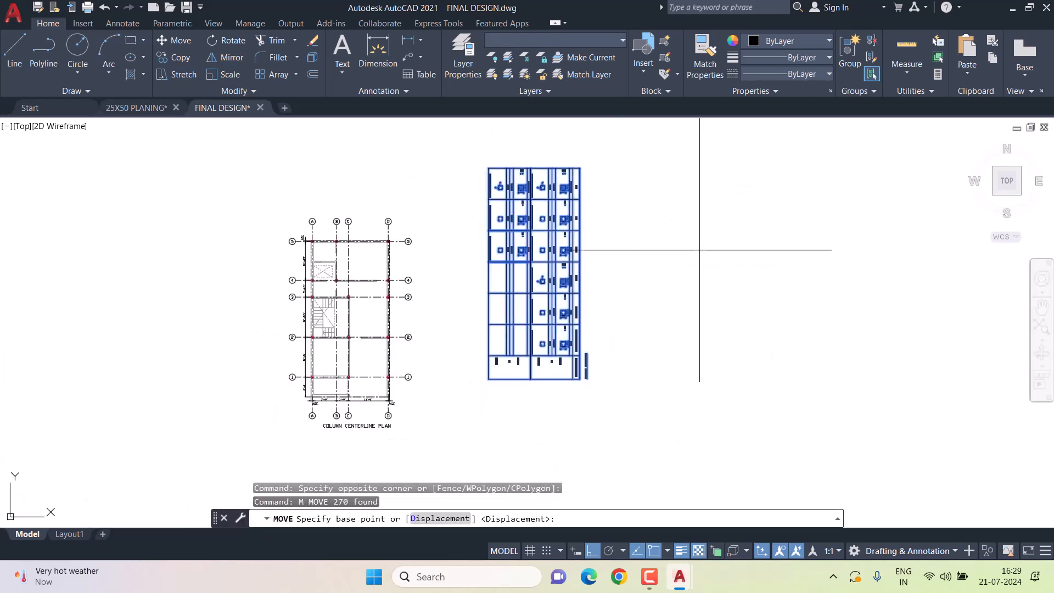
pyautogui.click(700, 252)
pyautogui.press('Escape')
# Move the whole column schedule straight down until its lower edge lines up with the plan's title.
pyautogui.click(415, 141)
pyautogui.click(615, 381)
pyautogui.write('m')
pyautogui.press('Return')
pyautogui.click(611, 220)
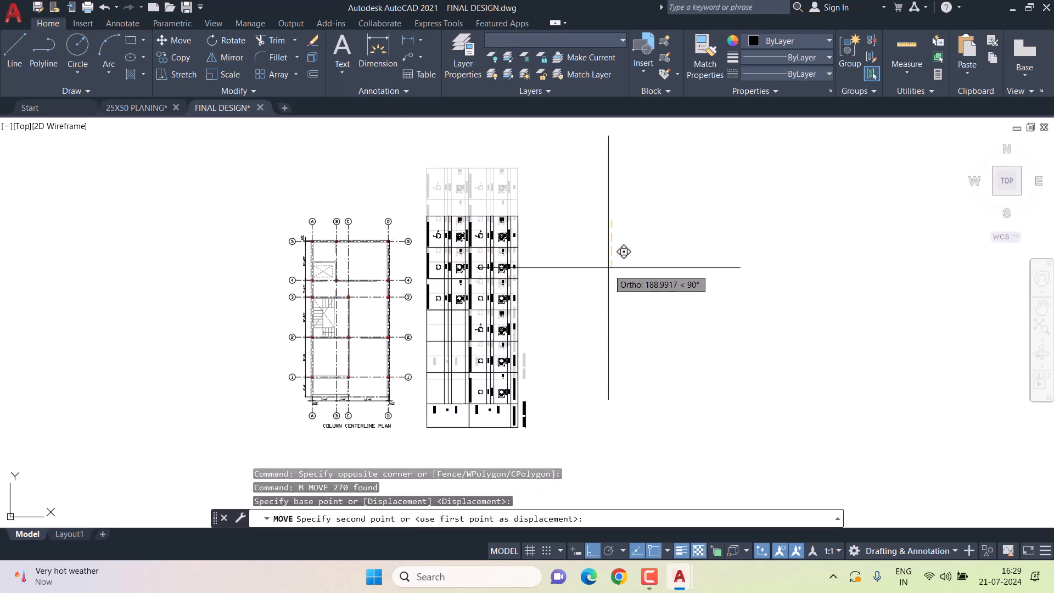
pyautogui.click(609, 269)
pyautogui.press('Escape')
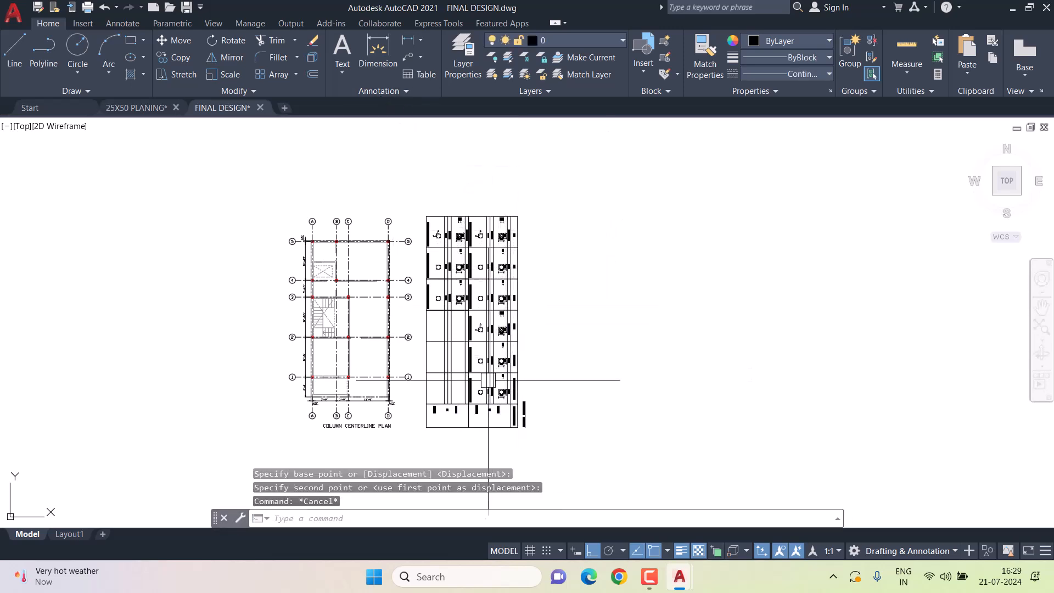
# Shift the whole column schedule slightly further left toward the column centerline plan.
pyautogui.press('Escape')
pyautogui.click(420, 195)
pyautogui.click(602, 385)
pyautogui.write('m')
pyautogui.press('Return')
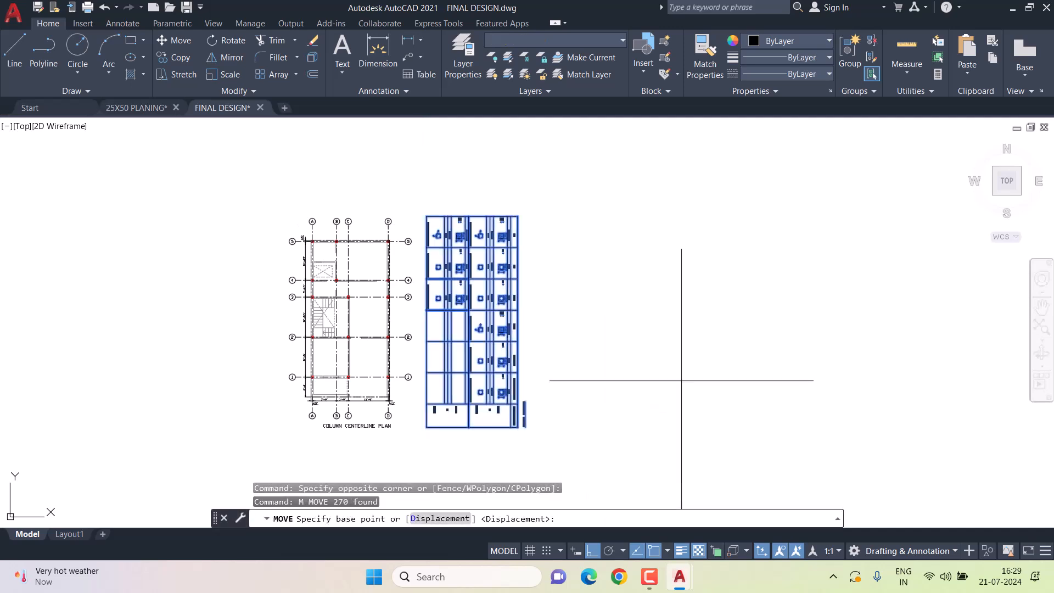
pyautogui.click(682, 379)
pyautogui.click(677, 379)
pyautogui.press('Escape')
pyautogui.press('Escape')
pyautogui.press('Escape')
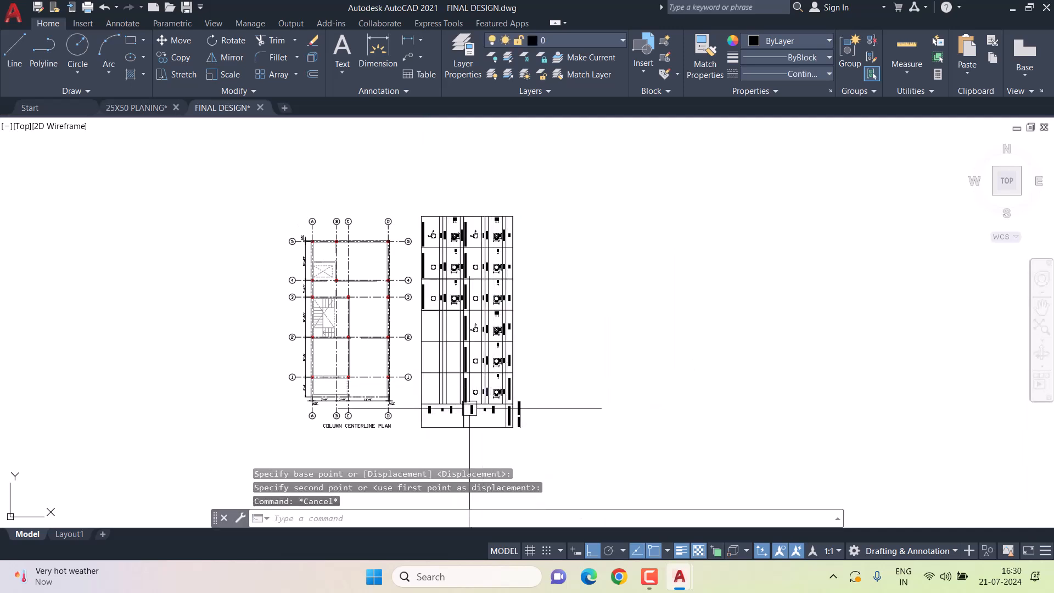
# Set the text height of the six floor-level labels in the schedule's header row to 12.5.
pyautogui.scroll(6, 452, 415)
pyautogui.click(288, 368)
pyautogui.click(618, 441)
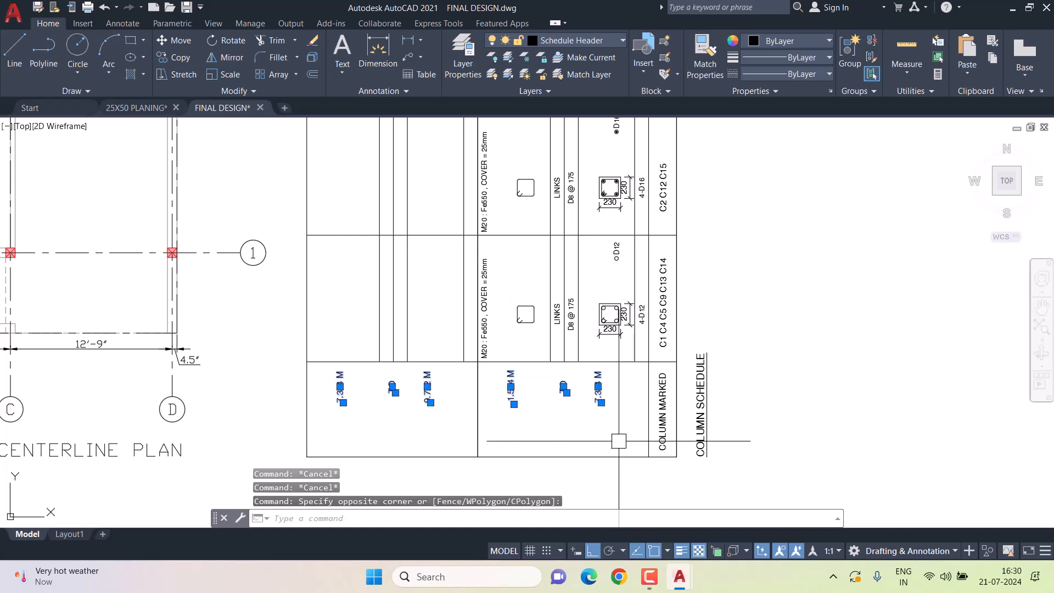
pyautogui.hotkey('ctrl', '1')
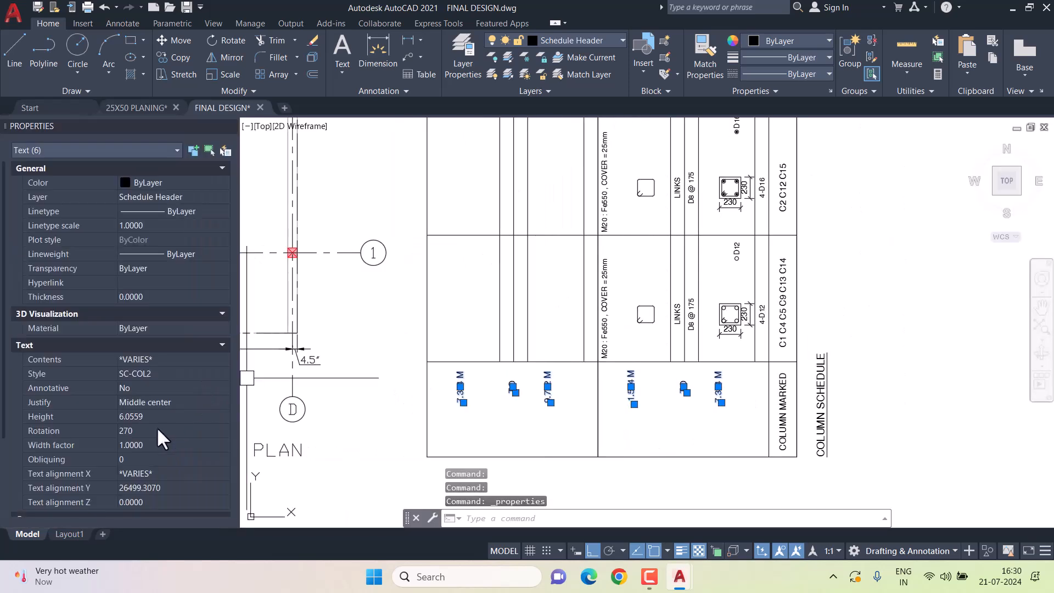
pyautogui.click(164, 417)
pyautogui.press('Tab')
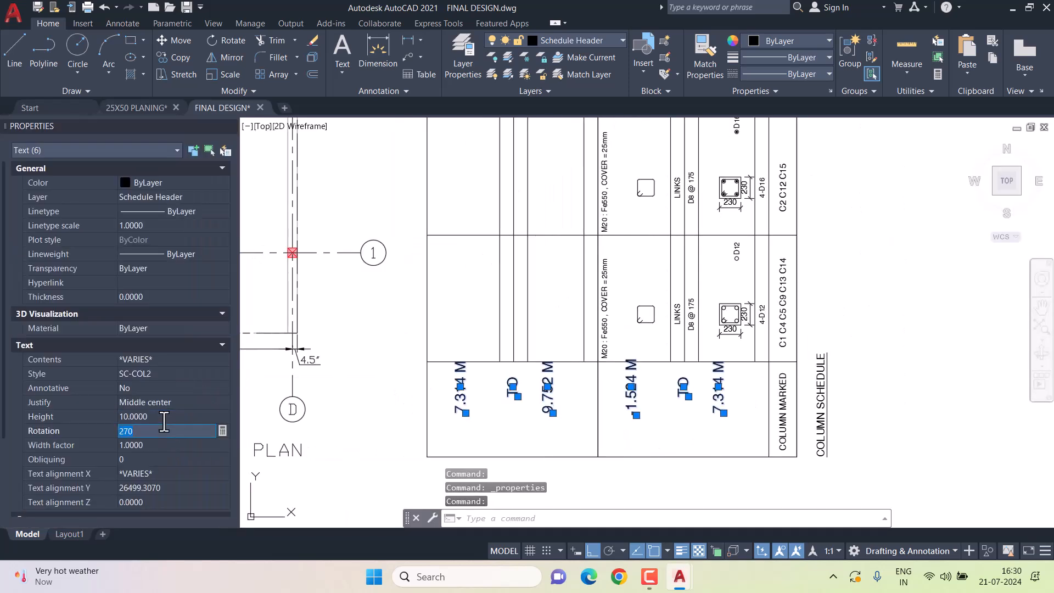
pyautogui.write('15')
pyautogui.press('Tab')
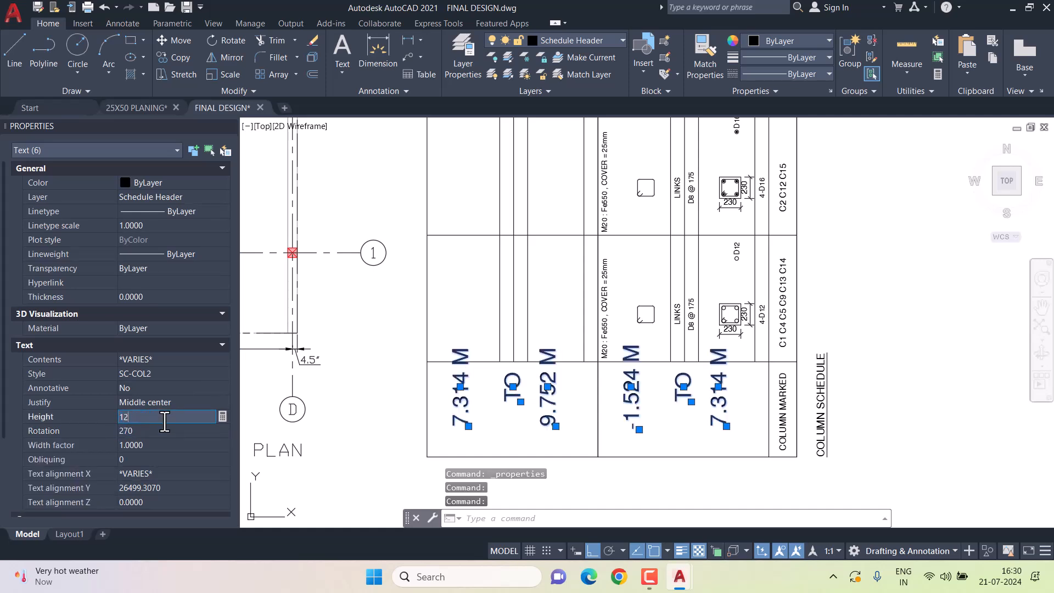
pyautogui.write('12.5')
pyautogui.press('Tab')
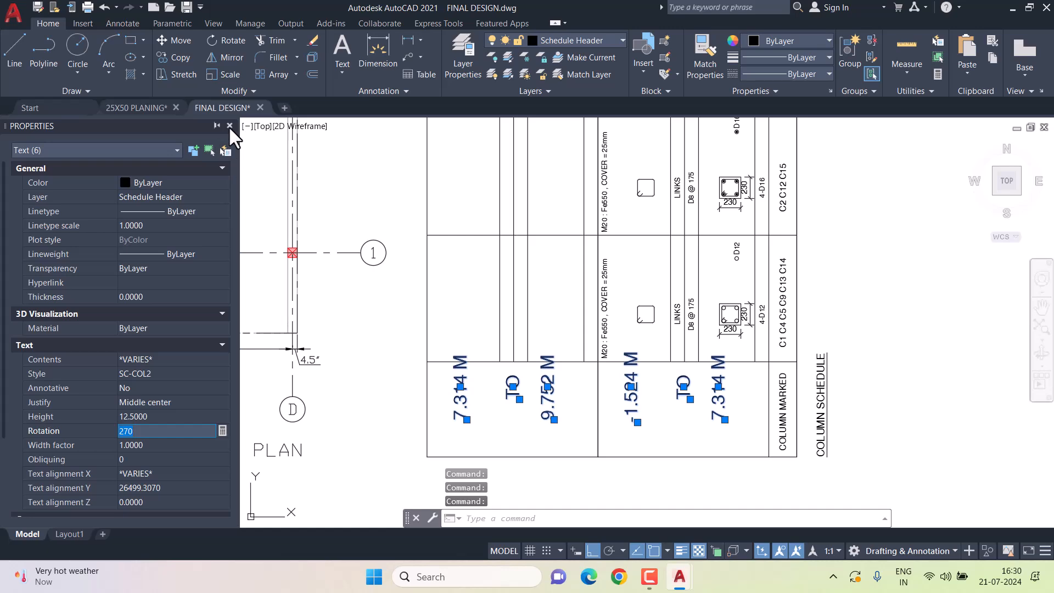
# Move the six enlarged level labels straight down so they sit centred within their header cells.
pyautogui.click(230, 126)
pyautogui.press('Return')
pyautogui.click(808, 299)
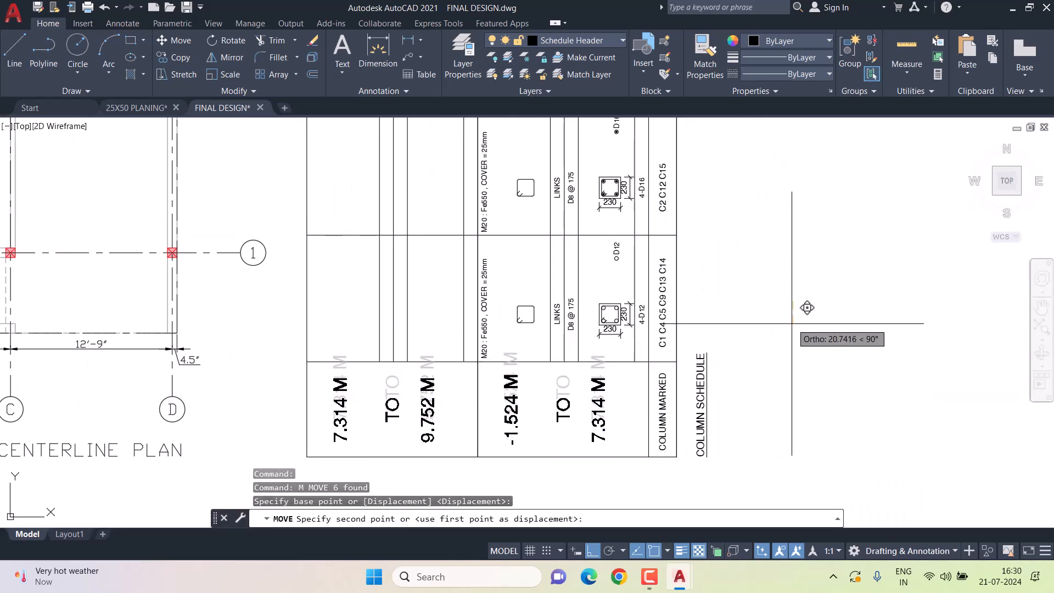
pyautogui.press('Escape')
pyautogui.press('Escape')
pyautogui.press('Escape')
pyautogui.moveTo(499, 232); pyautogui.dragTo(492, 301, button='middle')
pyautogui.scroll(1, 492, 301)
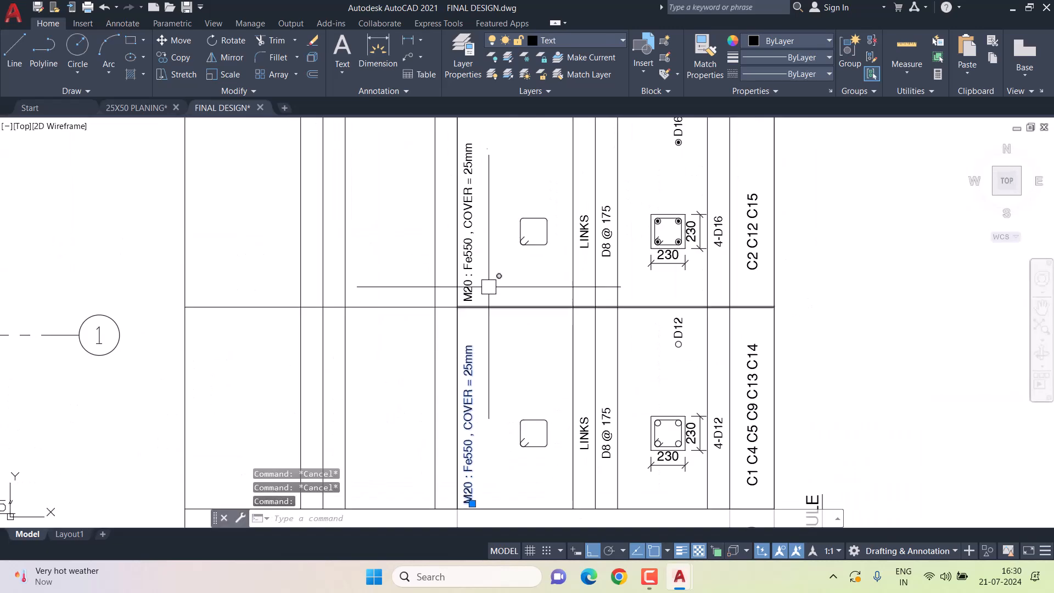
pyautogui.click(480, 248)
pyautogui.scroll(-2, 492, 369)
pyautogui.moveTo(492, 369); pyautogui.dragTo(493, 422, button='middle')
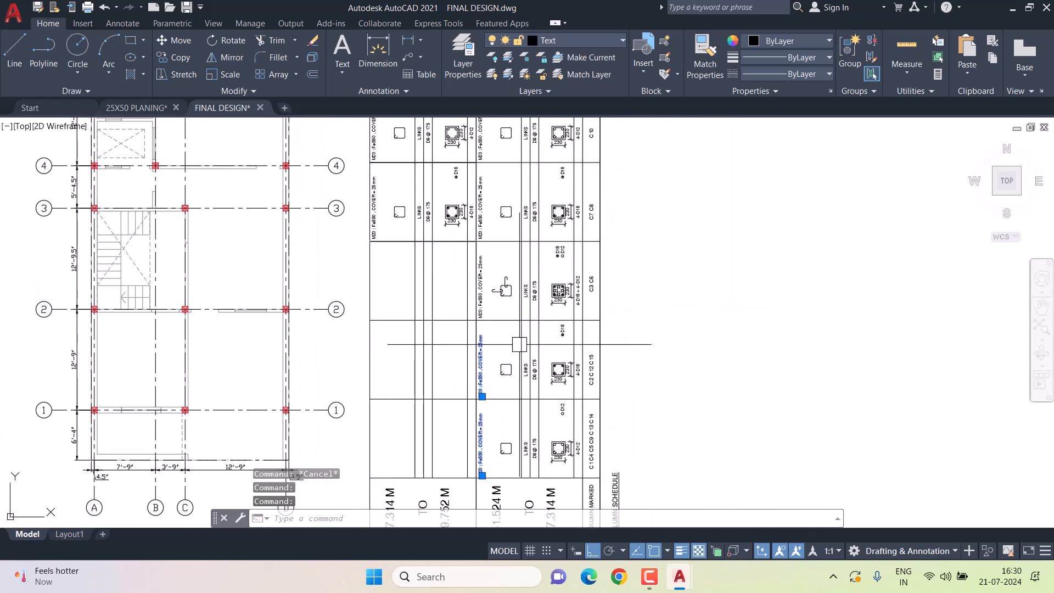
pyautogui.scroll(-3, 496, 317)
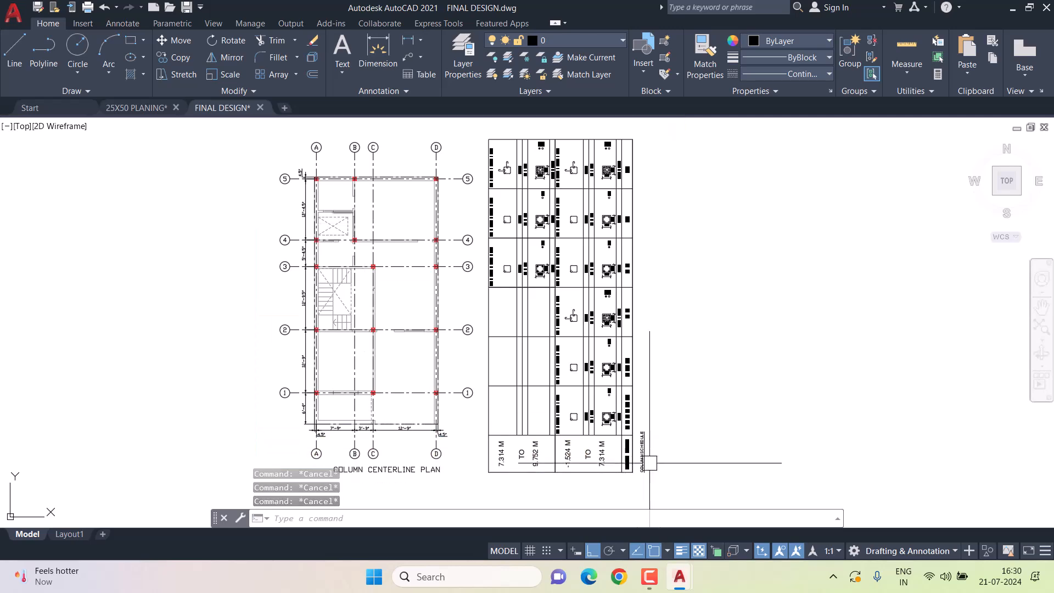
# Select all the column number labels C1 to C15 in the separate grid layout drawing.
pyautogui.scroll(4, 624, 423)
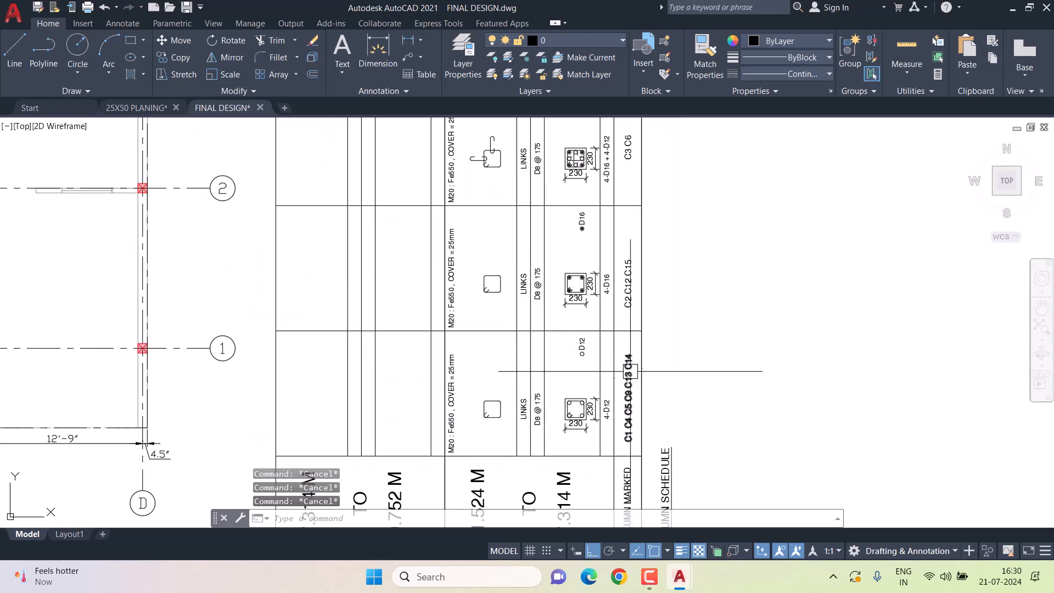
pyautogui.scroll(-2, 635, 376)
pyautogui.moveTo(571, 324); pyautogui.dragTo(747, 472, button='middle')
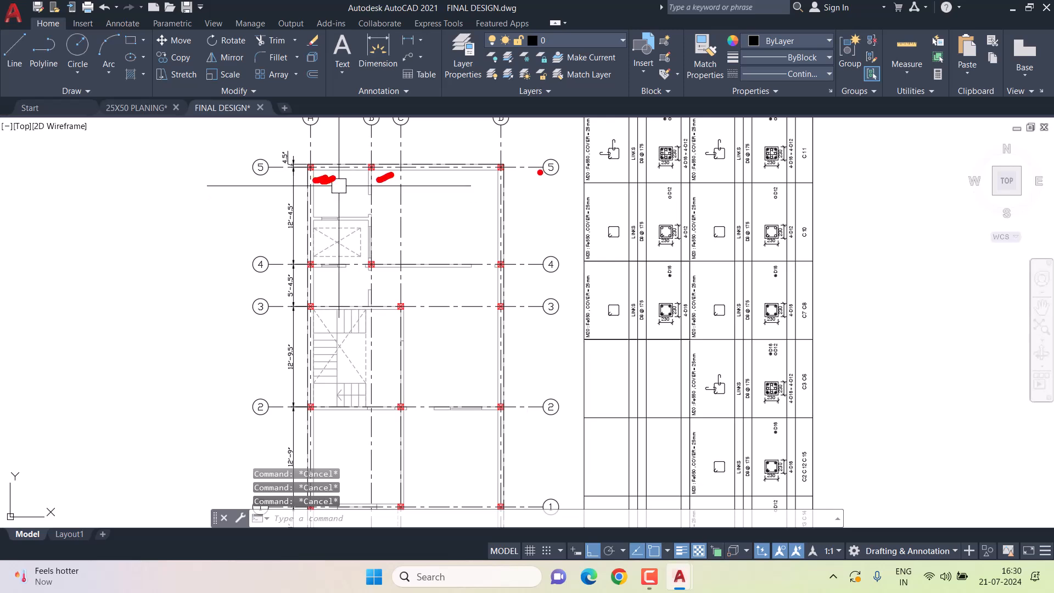
pyautogui.scroll(-6, 338, 185)
pyautogui.scroll(3, 264, 222)
pyautogui.scroll(4, 143, 217)
pyautogui.moveTo(134, 216); pyautogui.dragTo(273, 216, button='middle')
pyautogui.scroll(2, 274, 219)
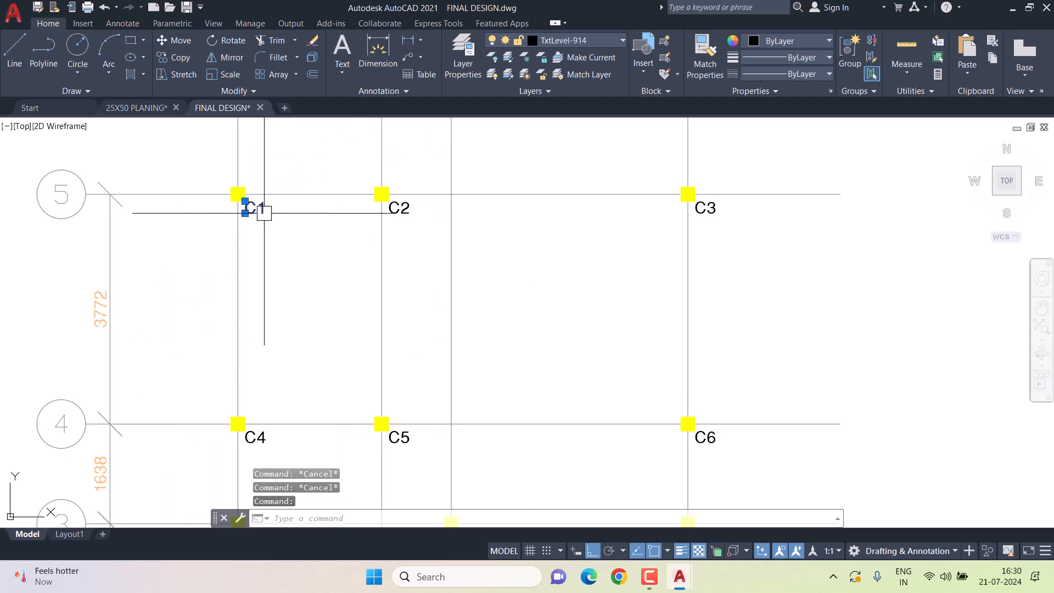
pyautogui.rightClick(259, 207)
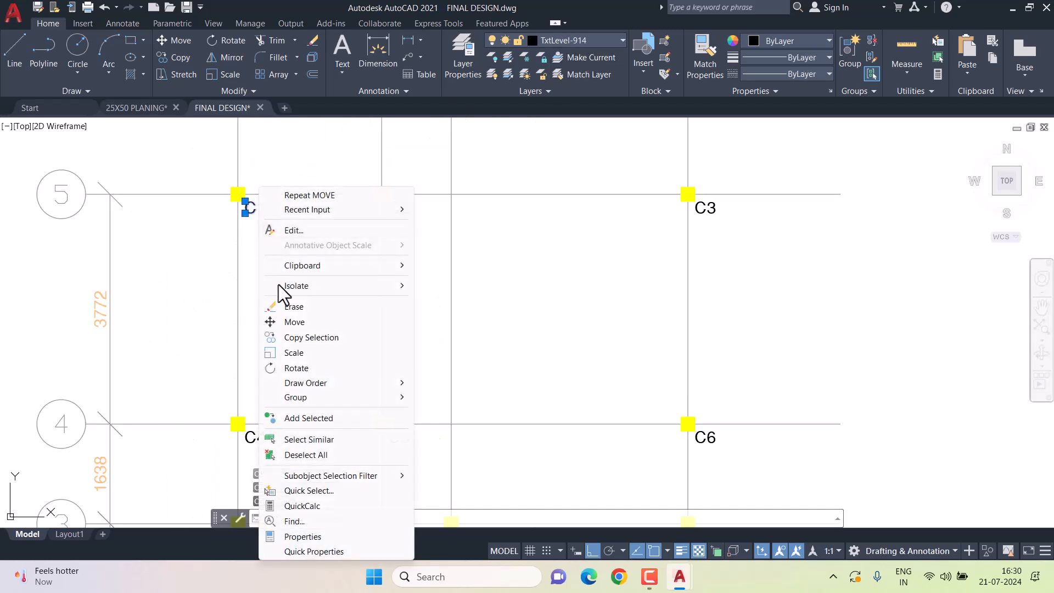
pyautogui.click(307, 440)
# Copy the selected column labels with the upper-left corner of column C1 as the base point.
pyautogui.scroll(-3, 362, 275)
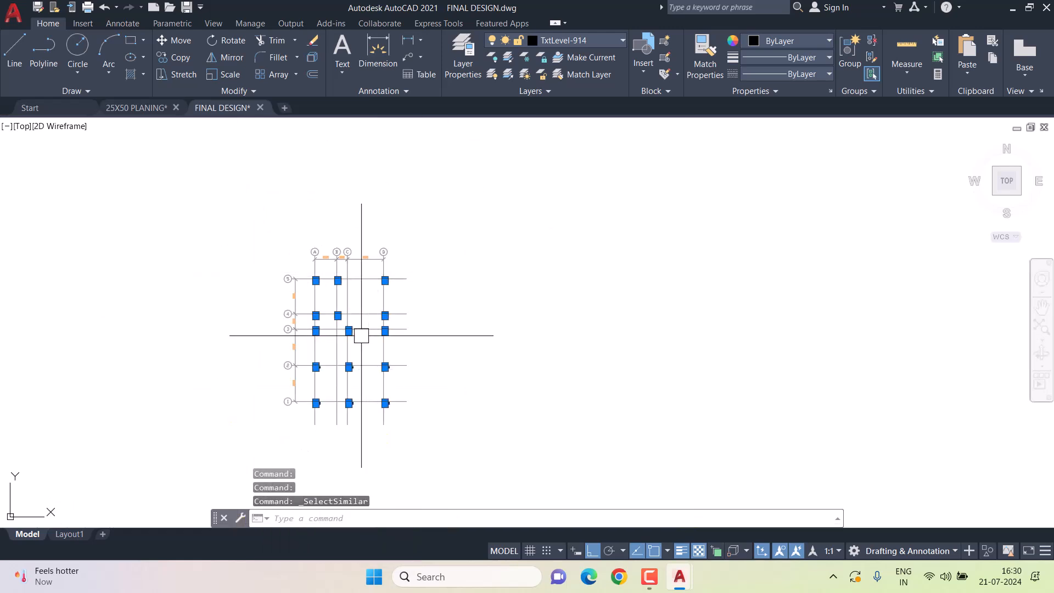
pyautogui.scroll(-5, 361, 335)
pyautogui.scroll(8, 313, 330)
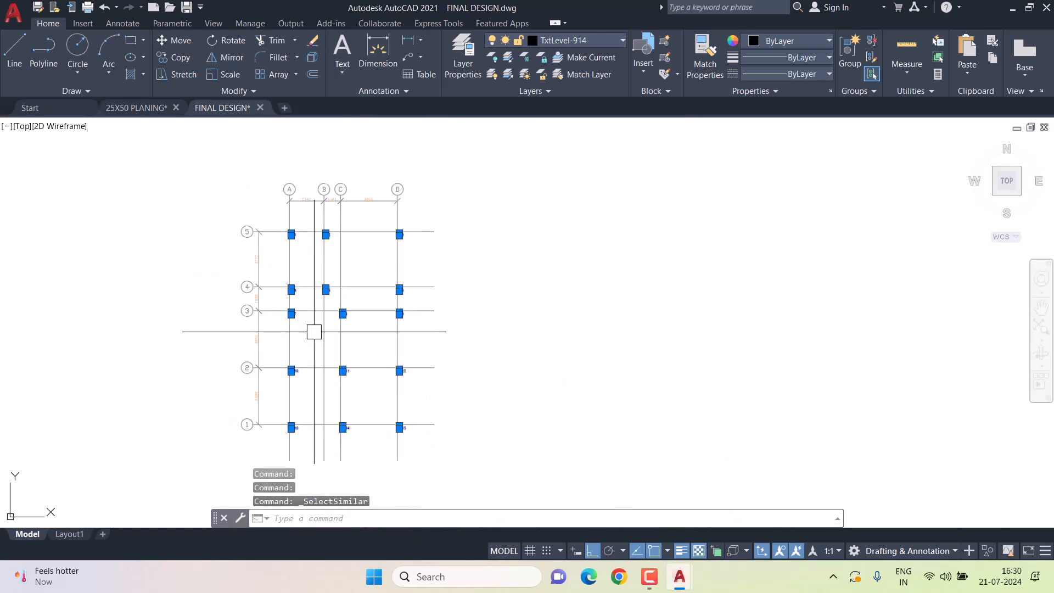
pyautogui.scroll(2, 287, 192)
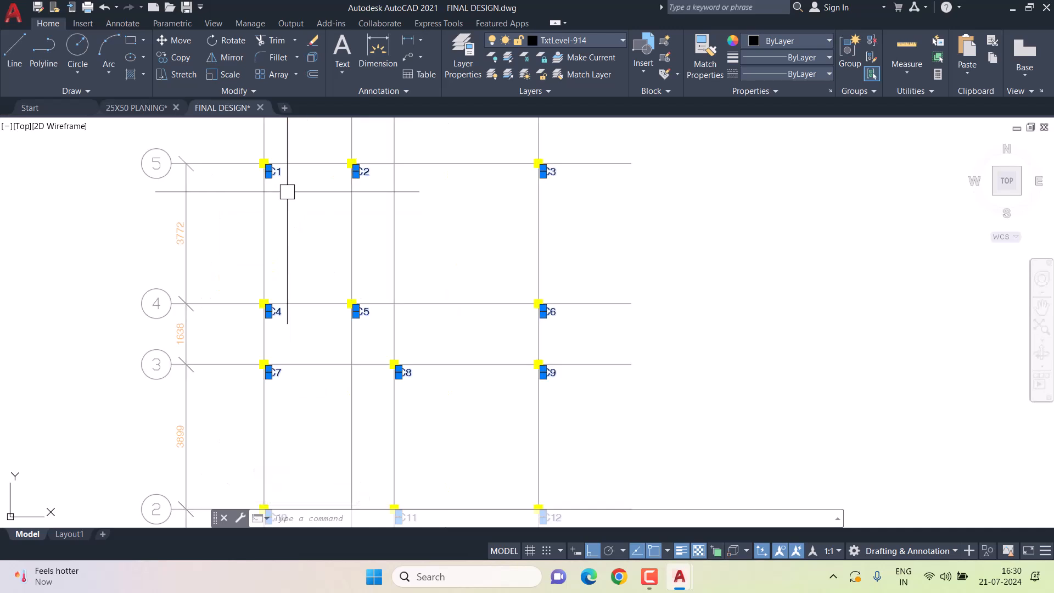
pyautogui.hotkey('ctrl', 'shift', 'c')
pyautogui.scroll(5, 260, 159)
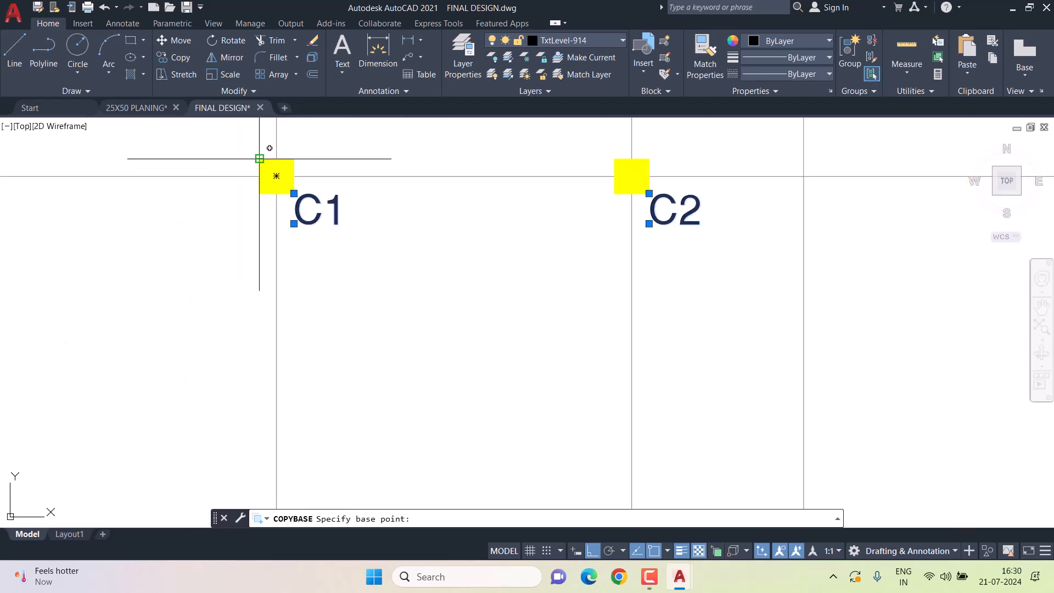
pyautogui.click(260, 159)
# Paste the copied labels as a block at the outer corner of the column at grid A-5 in the centerline plan.
pyautogui.scroll(-8, 354, 274)
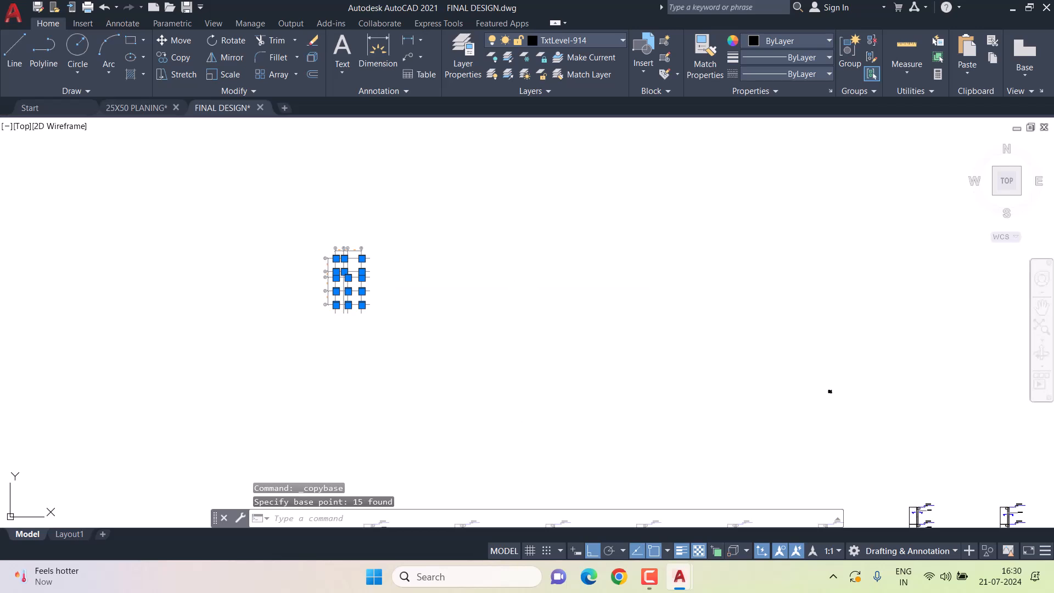
pyautogui.hotkey('ctrl', 'shift', 'v')
pyautogui.scroll(12, 588, 290)
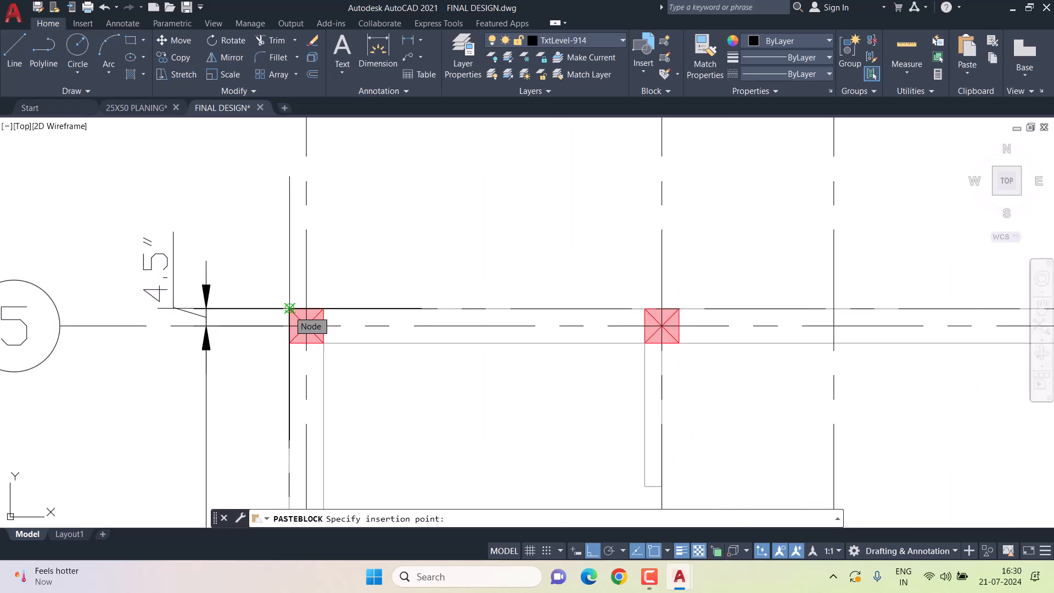
pyautogui.press('Escape')
pyautogui.scroll(-10, 289, 308)
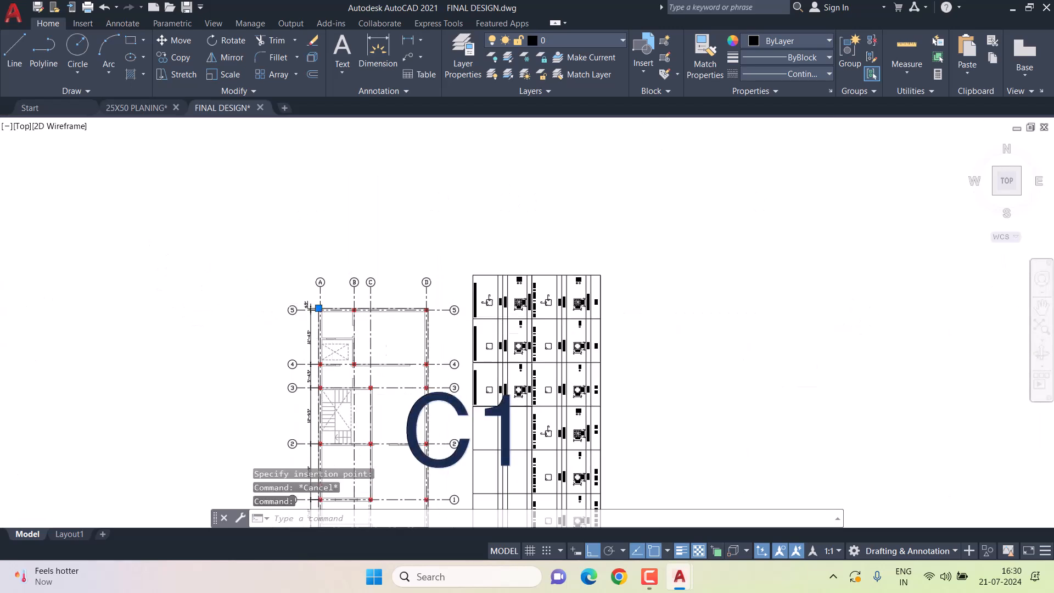
pyautogui.scroll(-8, 452, 333)
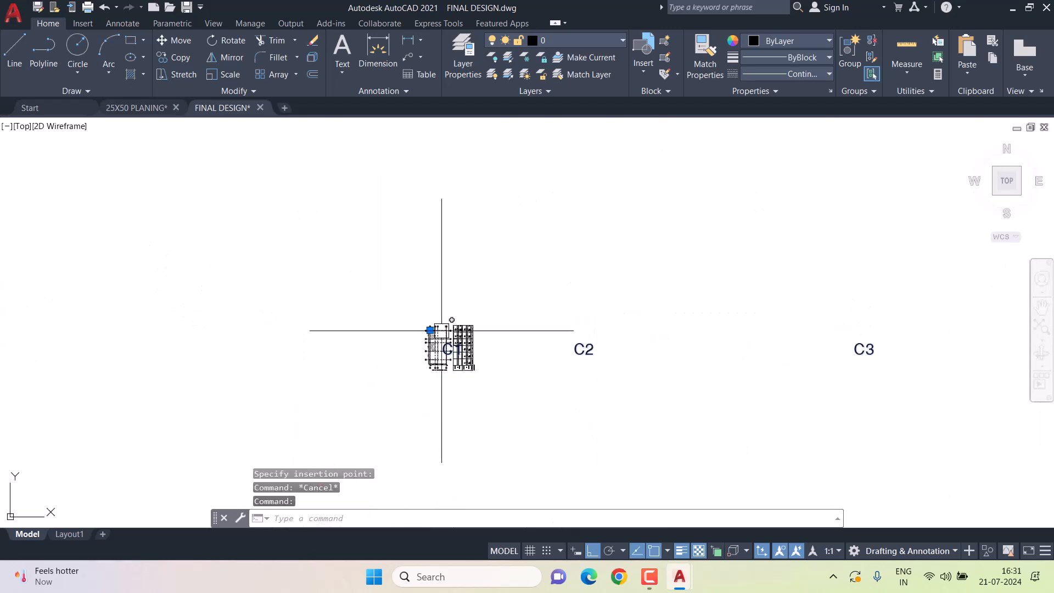
pyautogui.write('sc')
pyautogui.press('Return')
pyautogui.scroll(8, 431, 330)
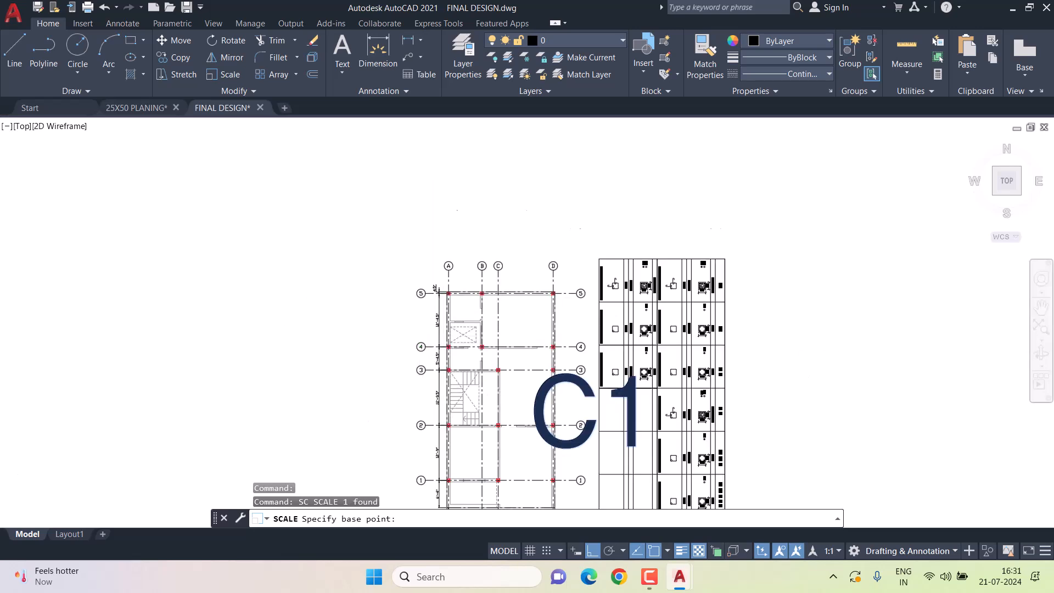
pyautogui.click(431, 252)
pyautogui.scroll(-8, 479, 299)
pyautogui.scroll(8, 480, 306)
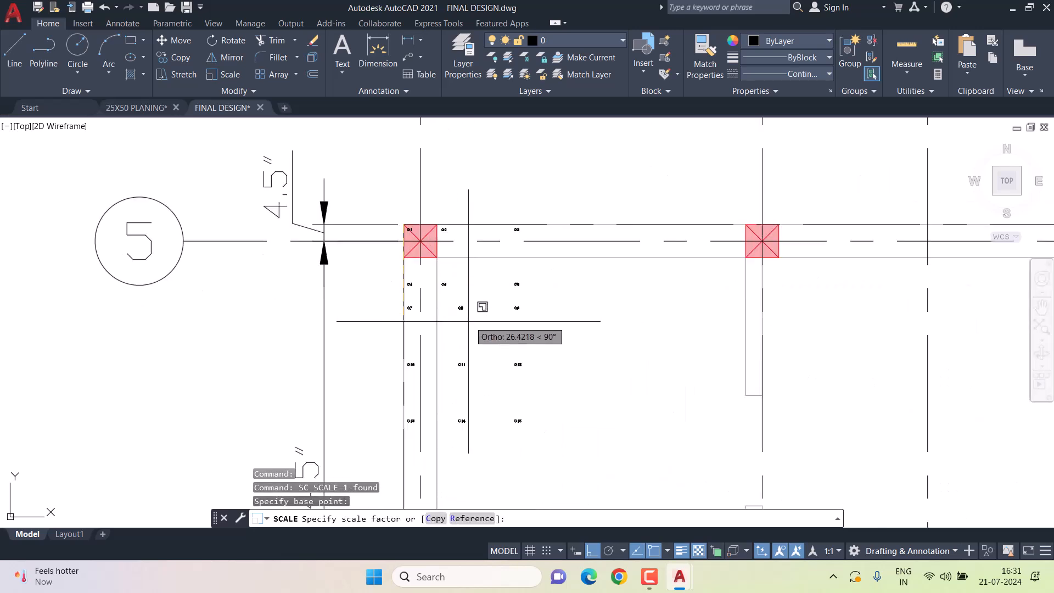
pyautogui.click(471, 518)
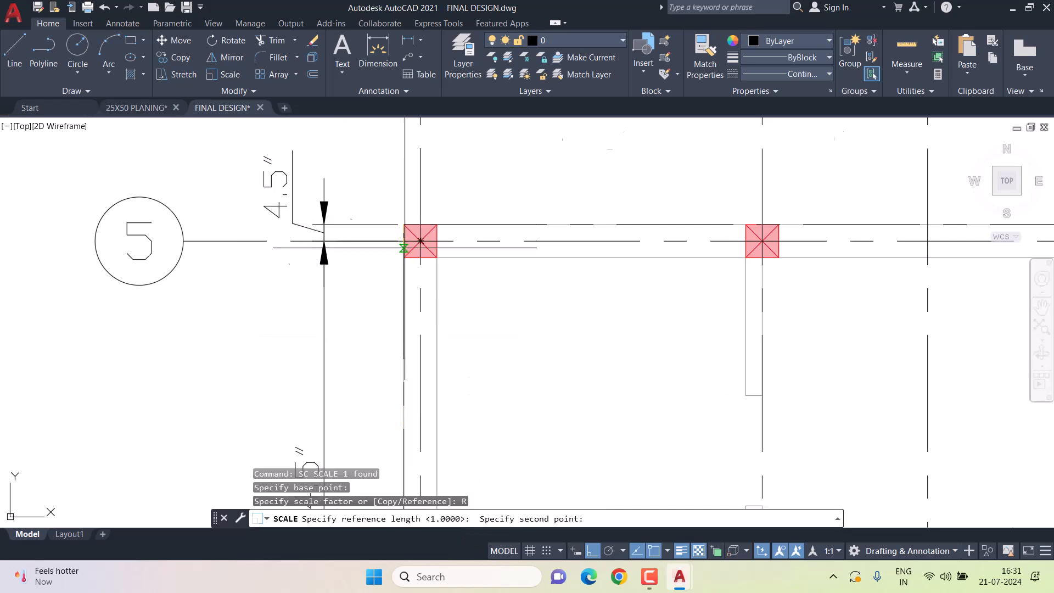
pyautogui.scroll(-9, 403, 242)
pyautogui.scroll(2, 406, 253)
pyautogui.press('Escape')
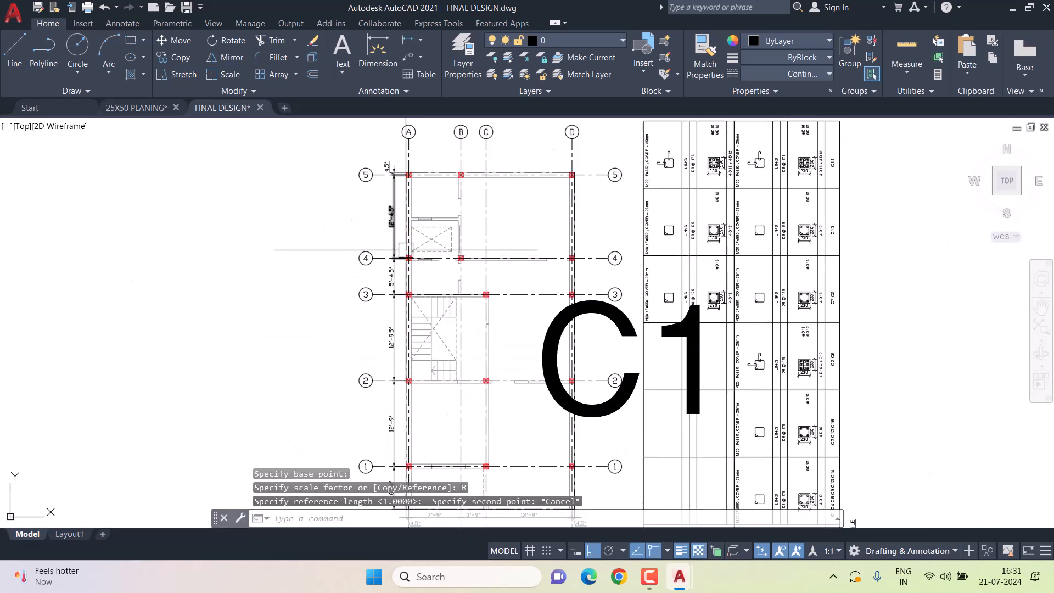
# Scale the pasted label block down from the corner of the A-5 column until each label sits beside its column.
pyautogui.write('sc')
pyautogui.press('Return')
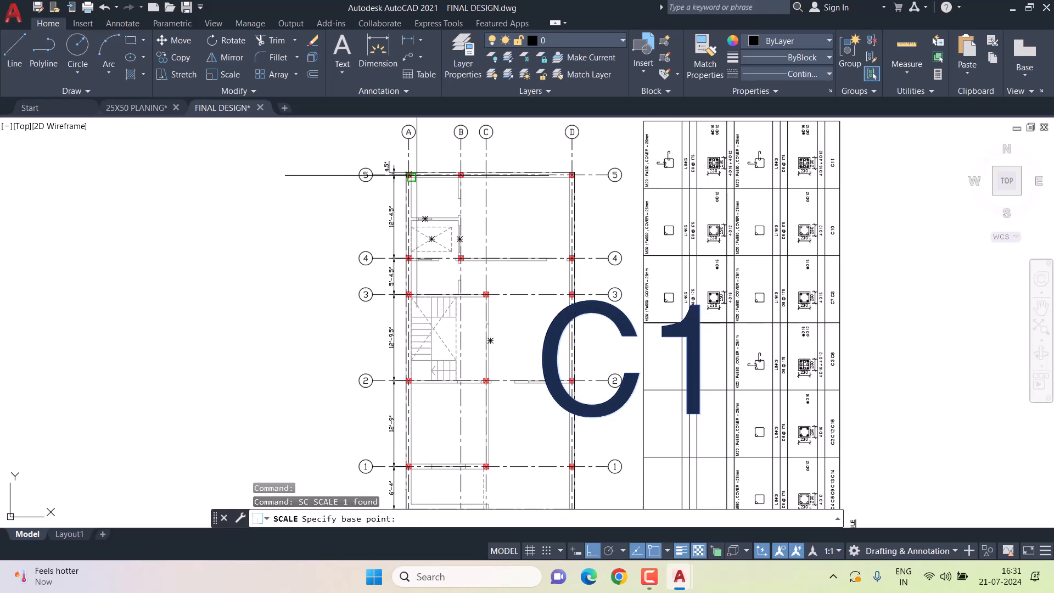
pyautogui.scroll(6, 413, 172)
pyautogui.click(406, 181)
pyautogui.scroll(-6, 387, 225)
pyautogui.moveTo(386, 279); pyautogui.dragTo(396, 263, button='middle')
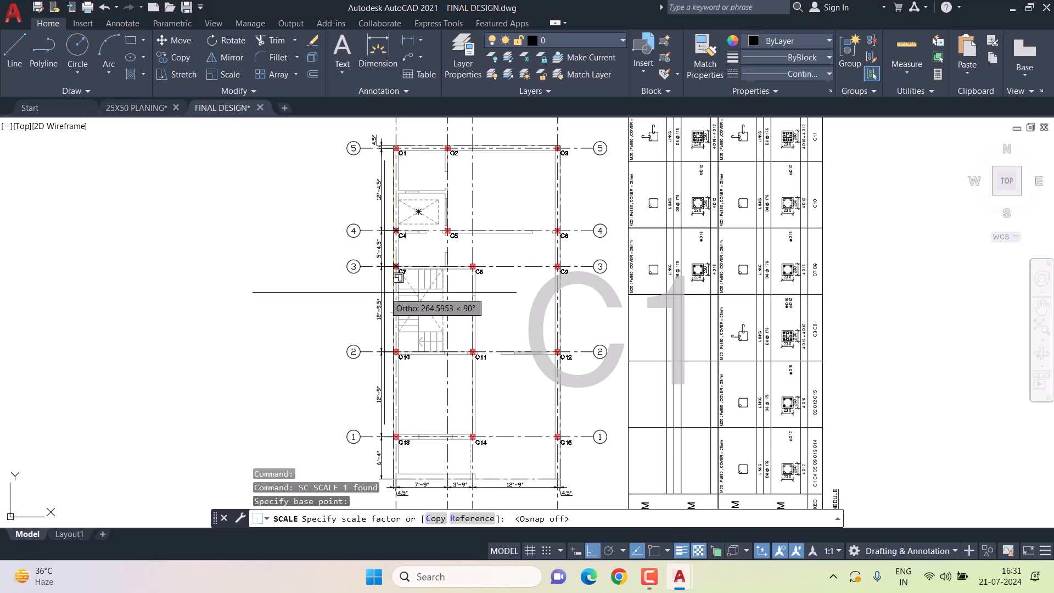
pyautogui.press('Escape')
pyautogui.press('Escape')
pyautogui.scroll(4, 413, 143)
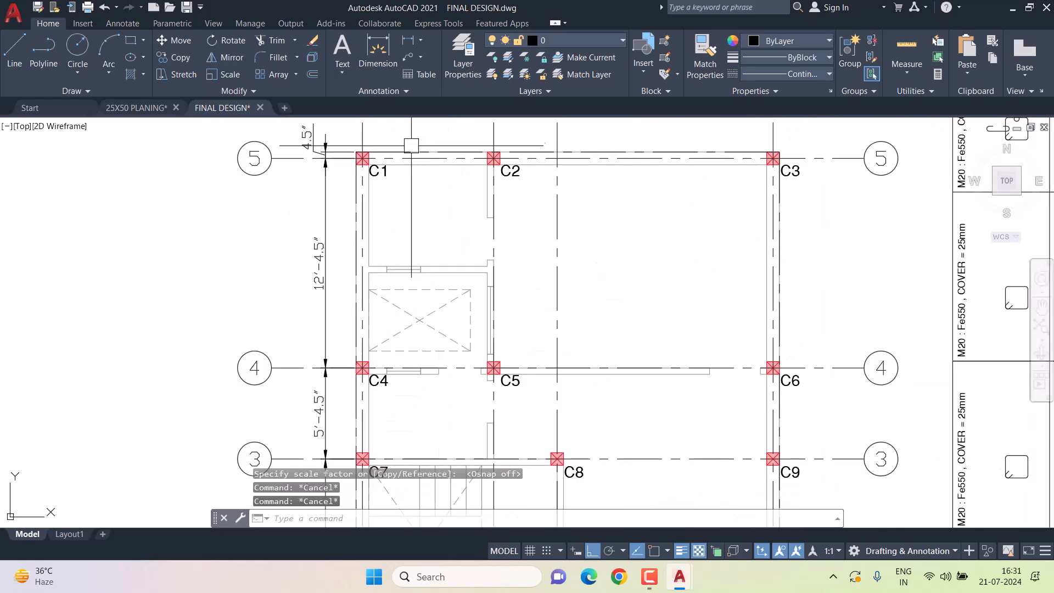
pyautogui.moveTo(722, 393); pyautogui.dragTo(675, 223, button='middle')
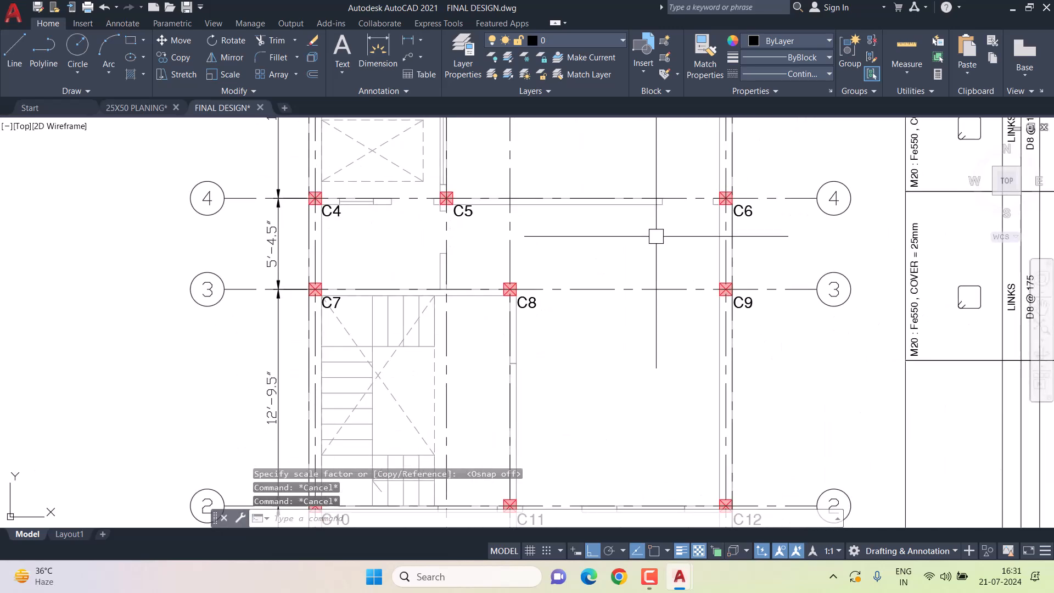
# Open the recent drawing Title Block Metric-PUBLISH to look for a drawing sheet frame.
pyautogui.moveTo(677, 363); pyautogui.dragTo(630, 186, button='middle')
pyautogui.moveTo(526, 434)
pyautogui.mouseDown(button='middle')
pyautogui.moveTo(520, 306)
pyautogui.moveTo(508, 290)
pyautogui.mouseUp(button='middle')
pyautogui.scroll(-3, 545, 304)
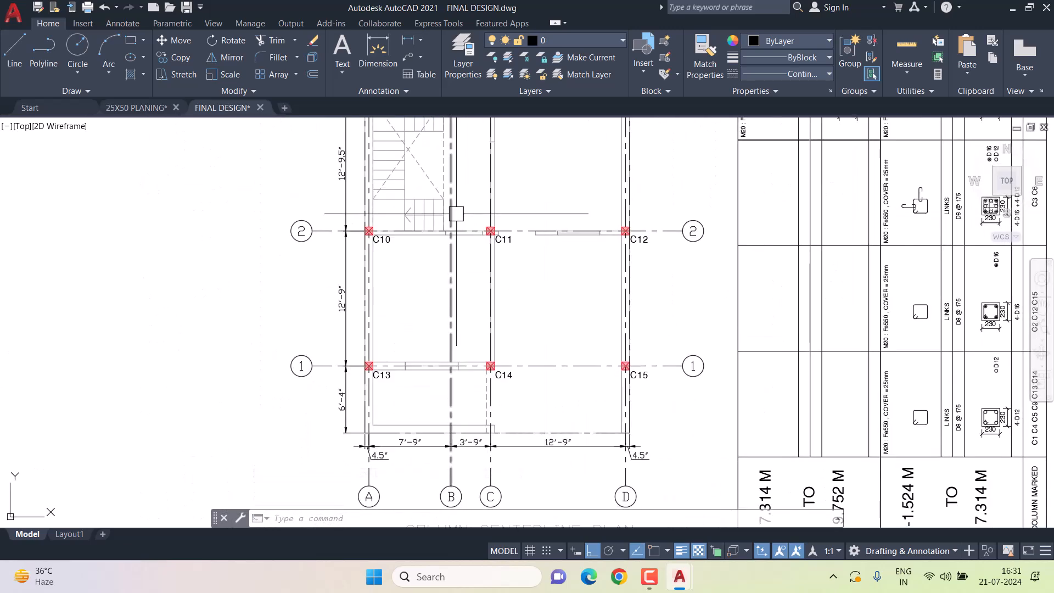
pyautogui.scroll(-5, 536, 247)
pyautogui.click(43, 105)
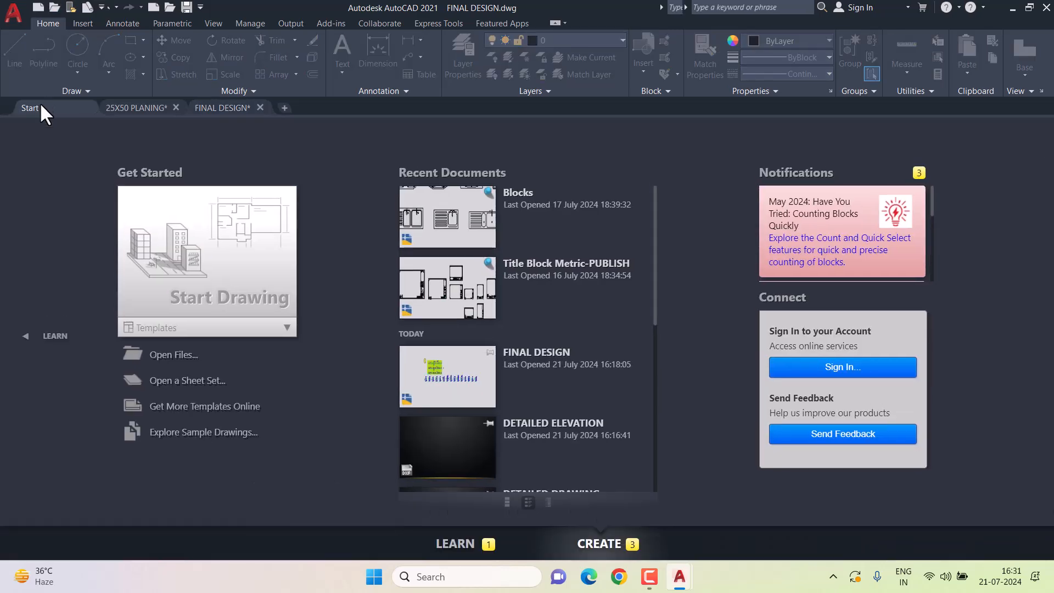
pyautogui.click(475, 311)
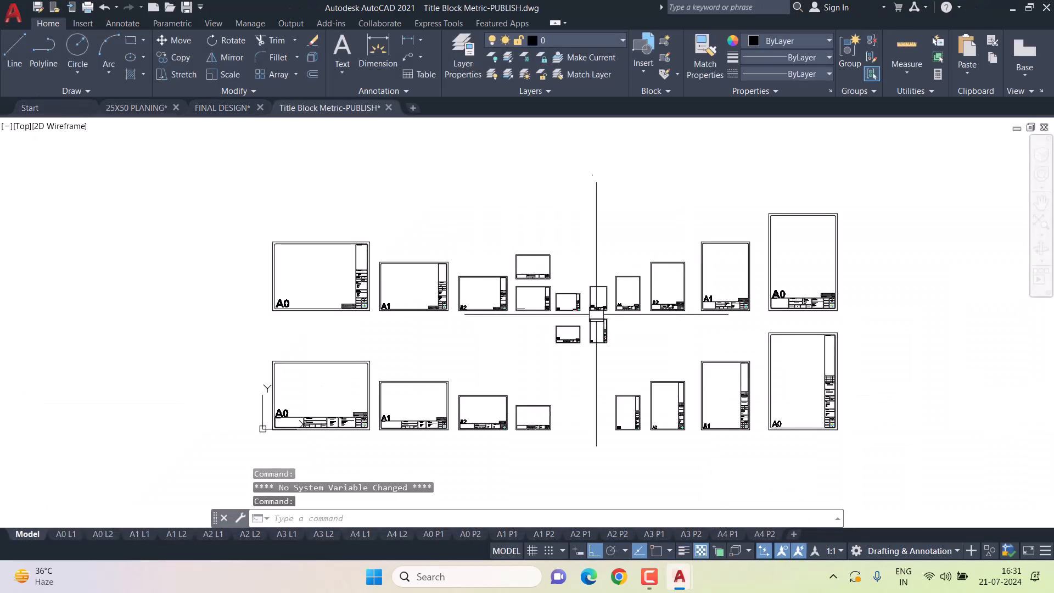
# Examine the sheet frames in the title block drawing, including the landscape A4 frame with its vertical title strip.
pyautogui.scroll(5, 592, 306)
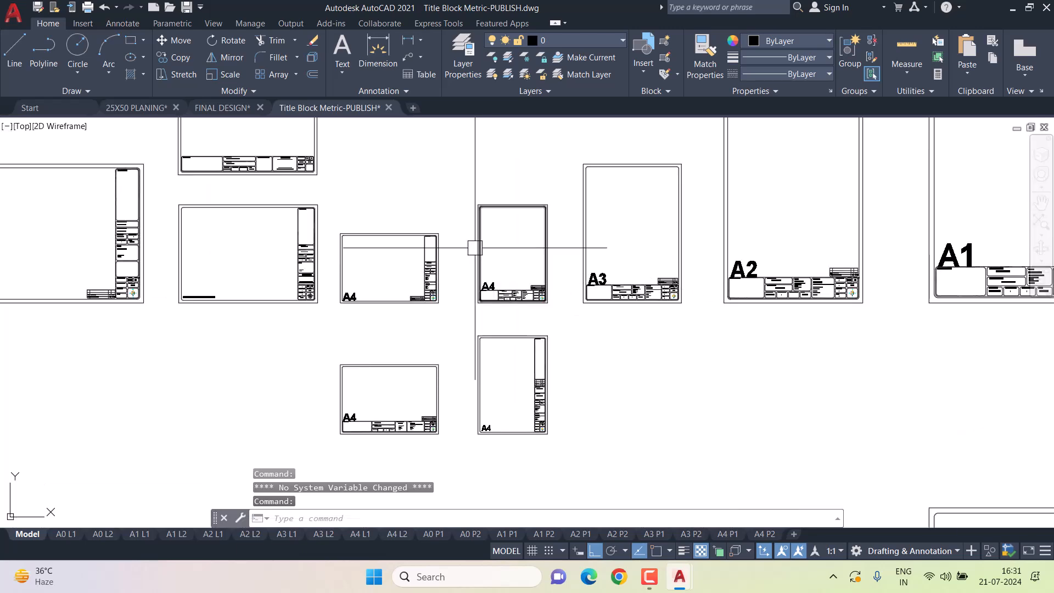
pyautogui.scroll(6, 488, 242)
pyautogui.scroll(-8, 477, 261)
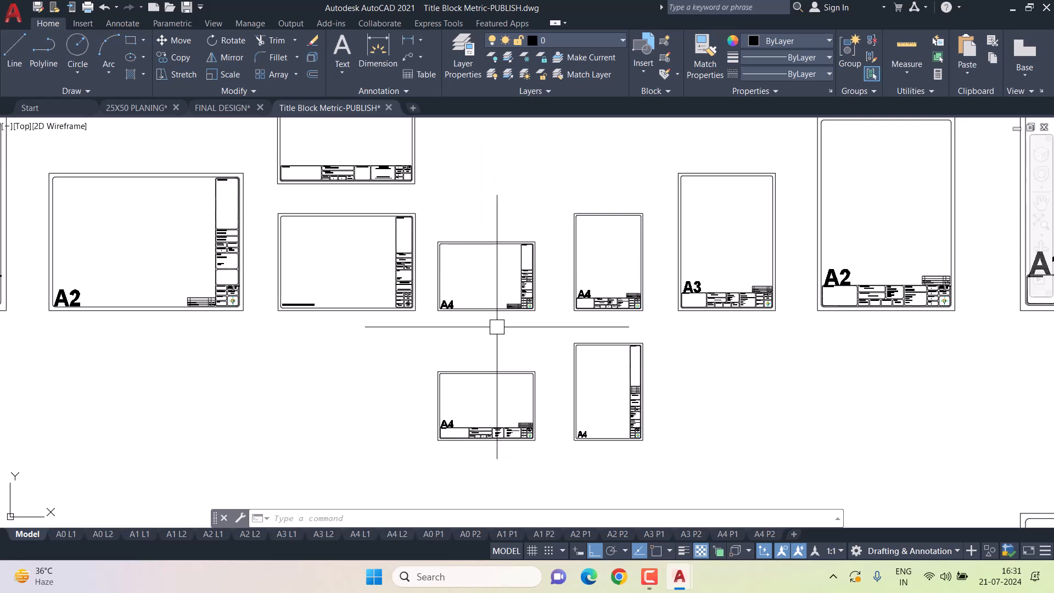
pyautogui.scroll(3, 417, 219)
pyautogui.click(446, 193)
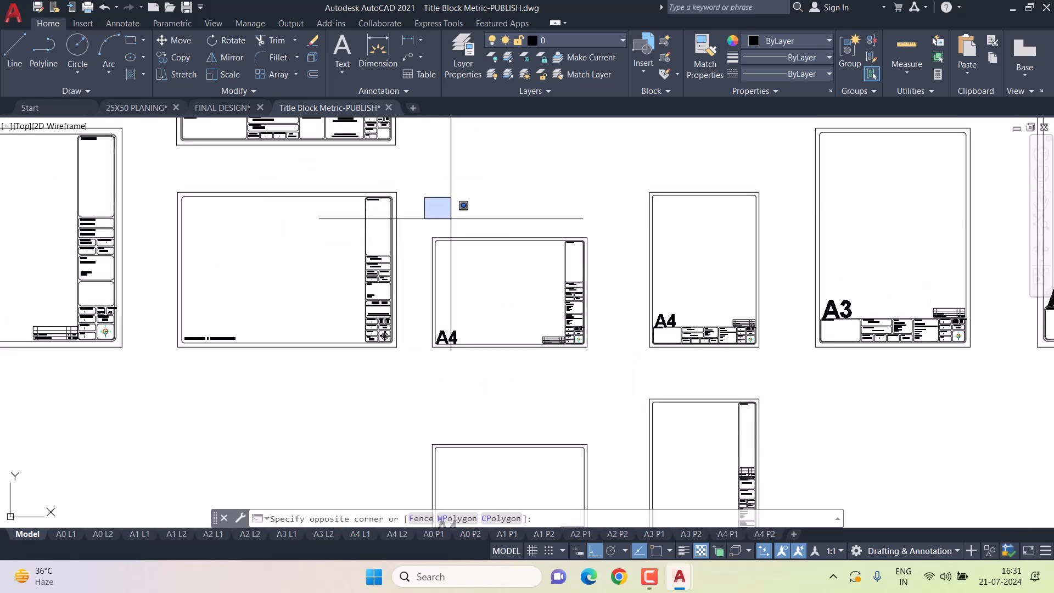
pyautogui.click(619, 369)
pyautogui.scroll(5, 519, 287)
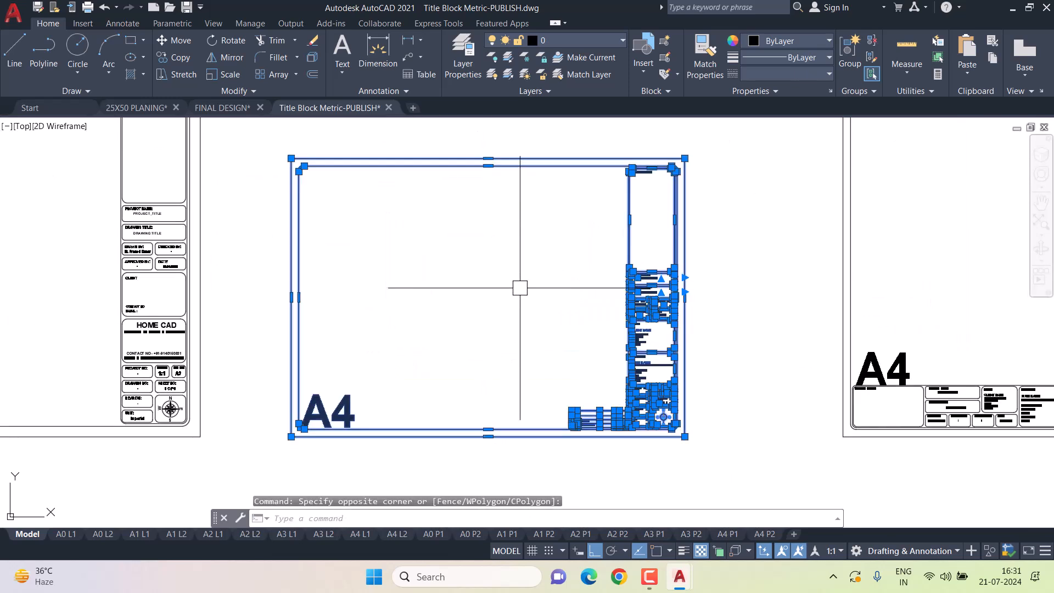
pyautogui.press('Escape')
# Open A4 TITLE BLOCKS.dwg from the HOME CAD DATA folder, listing files of type Drawing (*.dwg).
pyautogui.click(49, 101)
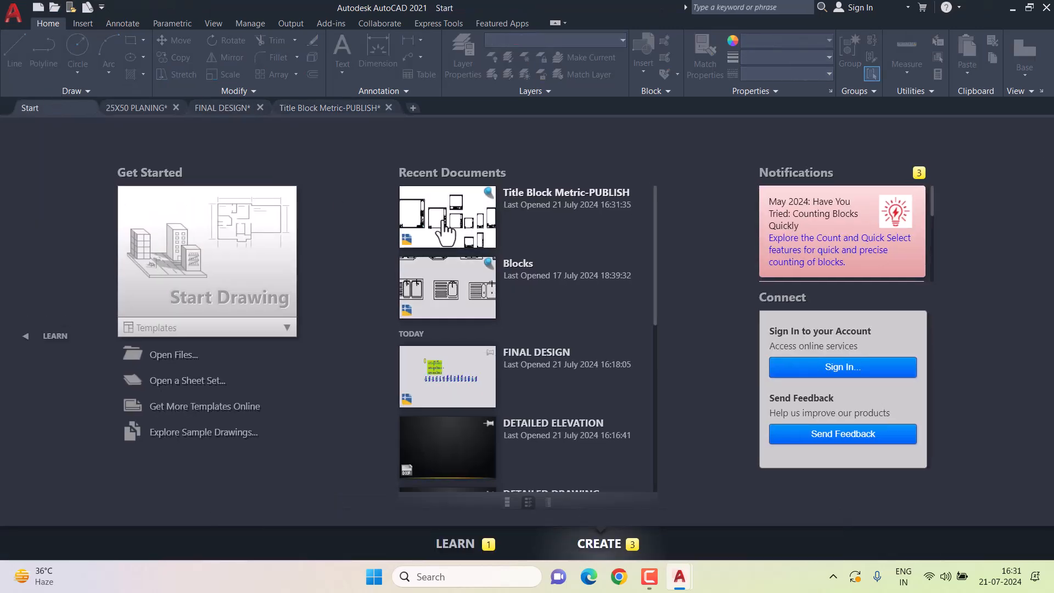
pyautogui.click(165, 355)
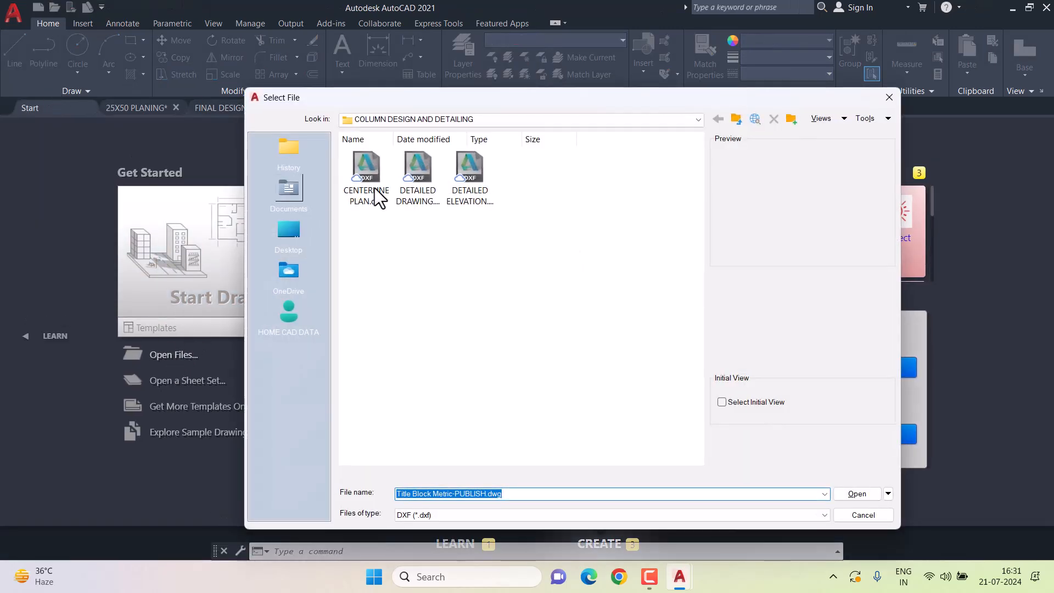
pyautogui.click(288, 194)
pyautogui.doubleClick(659, 245)
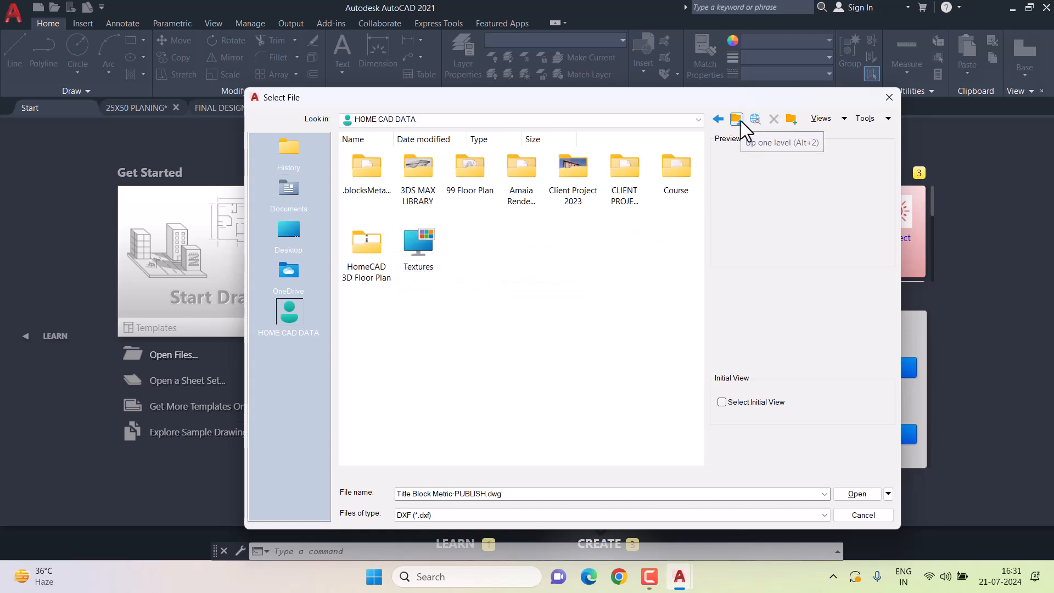
pyautogui.click(444, 515)
pyautogui.click(447, 527)
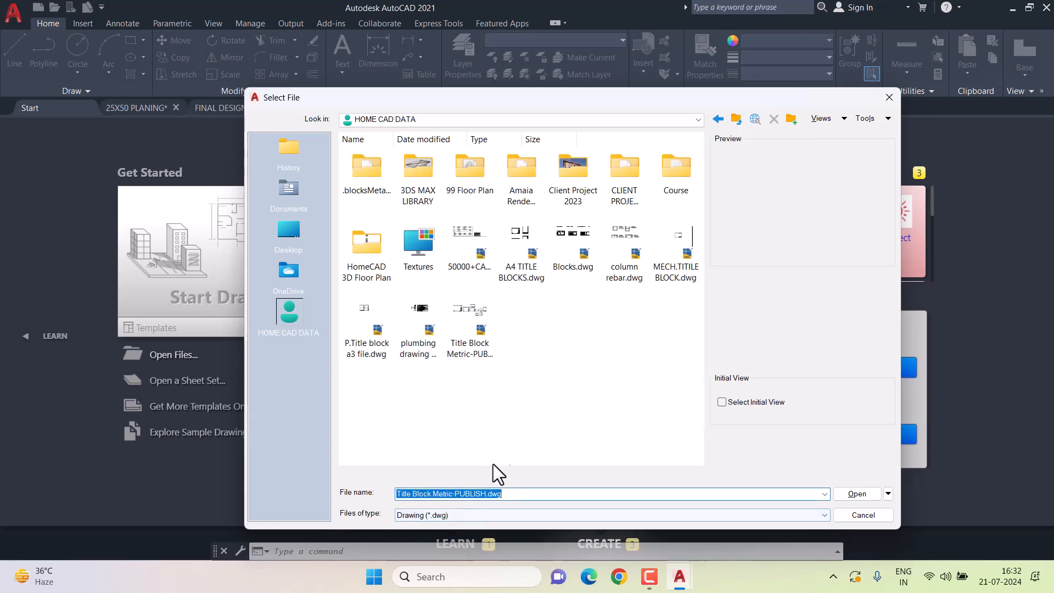
pyautogui.click(541, 272)
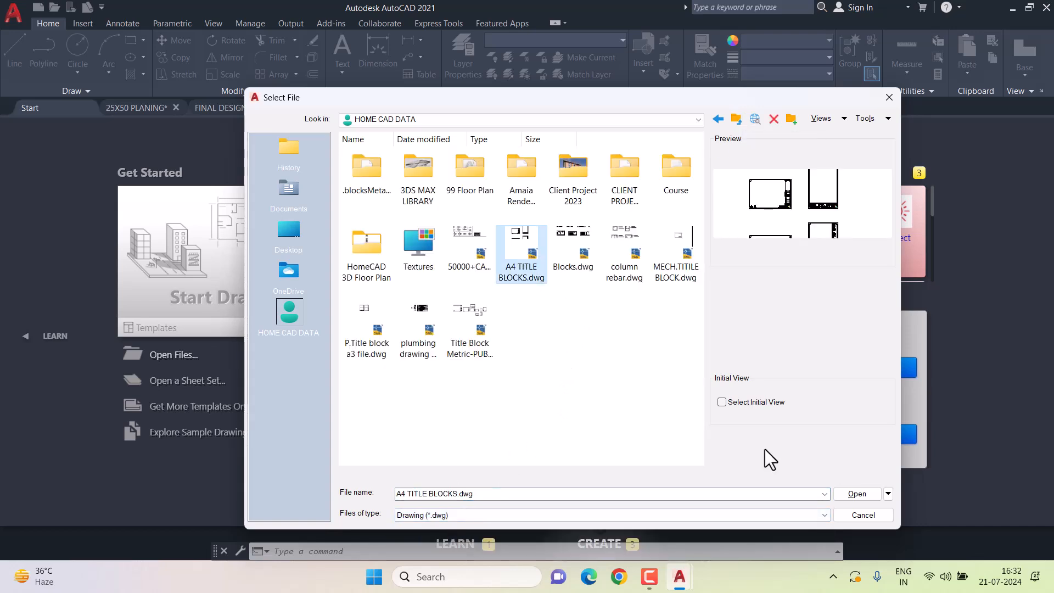
pyautogui.click(854, 493)
# Copy the complete landscape A4 title block with the vertical title strip to the clipboard.
pyautogui.scroll(-2, 463, 318)
pyautogui.moveTo(427, 400); pyautogui.dragTo(452, 339, button='middle')
pyautogui.scroll(3, 470, 329)
pyautogui.scroll(-3, 505, 323)
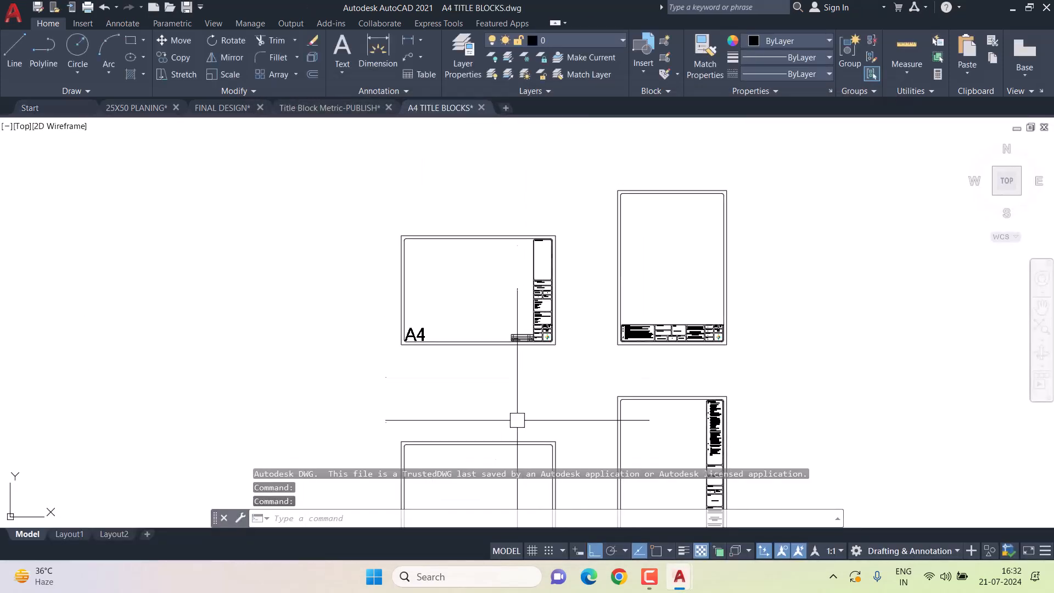
pyautogui.scroll(4, 509, 280)
pyautogui.click(212, 152)
pyautogui.click(651, 448)
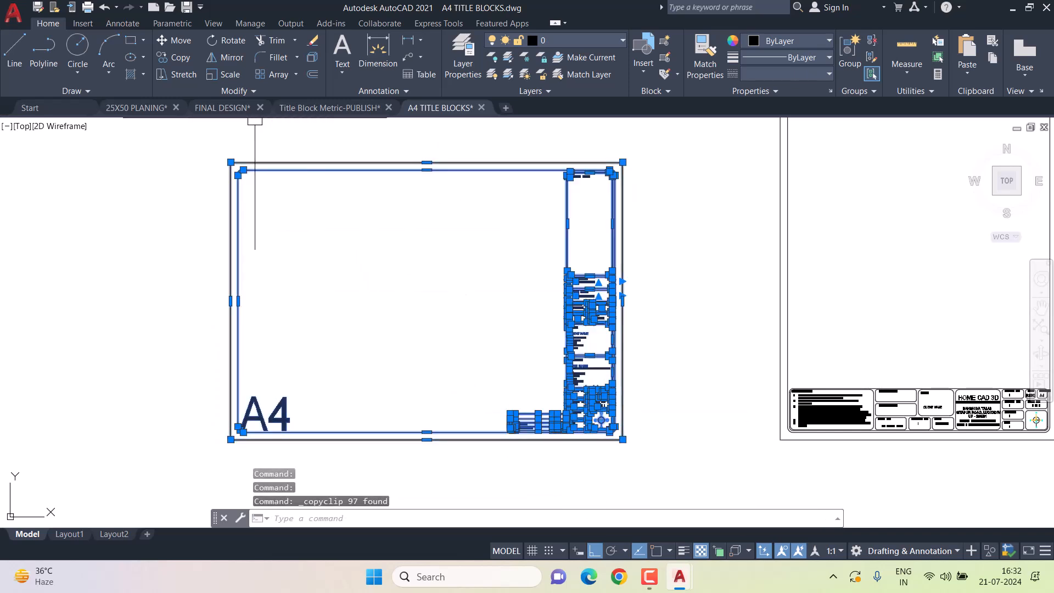
# Paste the A4 title block into the FINAL DESIGN drawing beside the column schedule, accepting the default attribute values.
pyautogui.click(222, 107)
pyautogui.hotkey('ctrl', 'v')
pyautogui.scroll(-2, 546, 329)
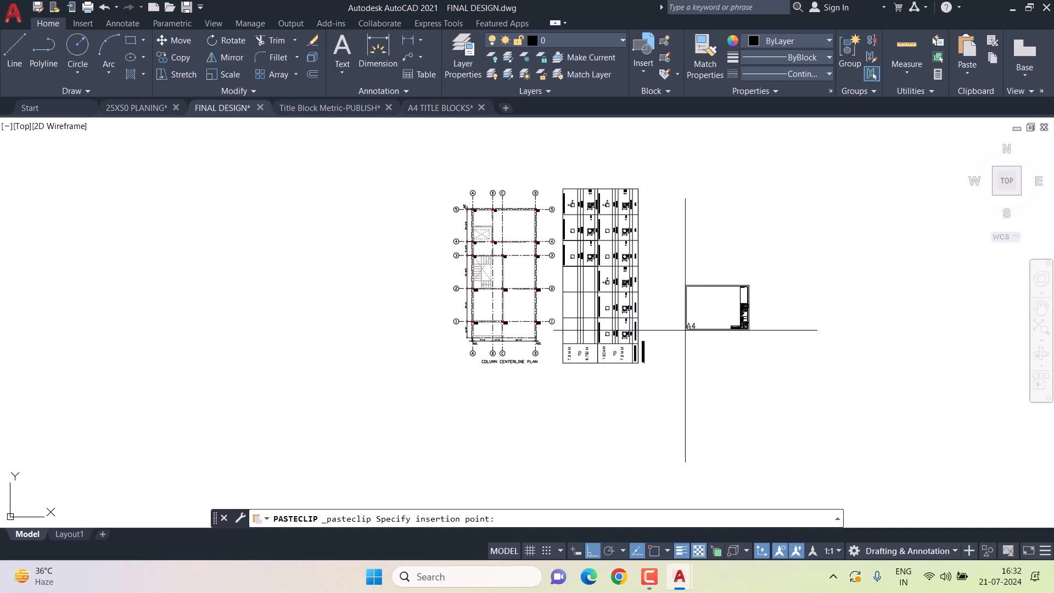
pyautogui.click(687, 326)
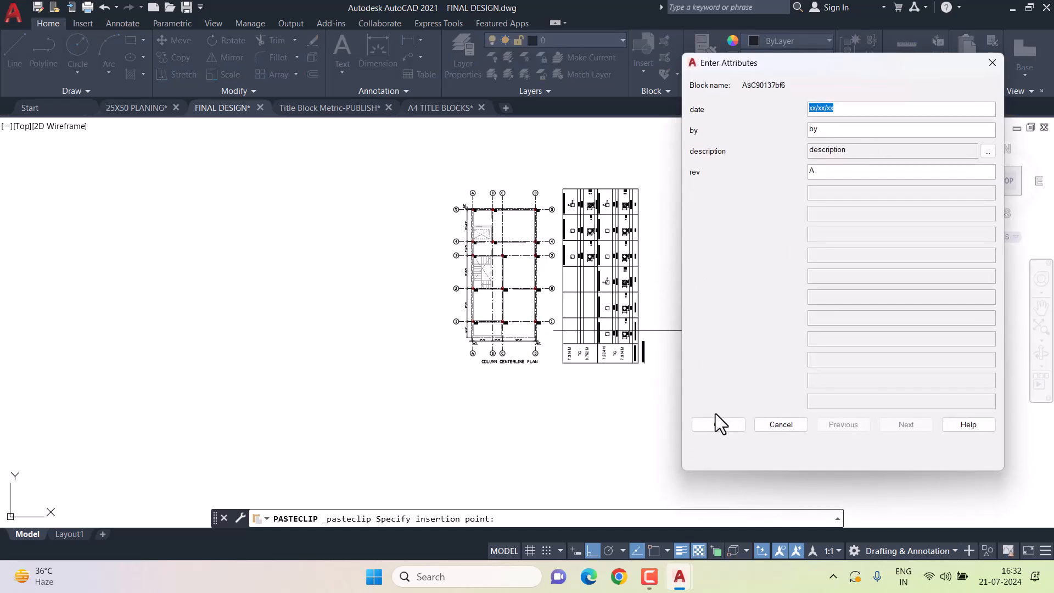
pyautogui.click(717, 424)
# Group all objects of the pasted A4 title block.
pyautogui.click(677, 254)
pyautogui.click(785, 373)
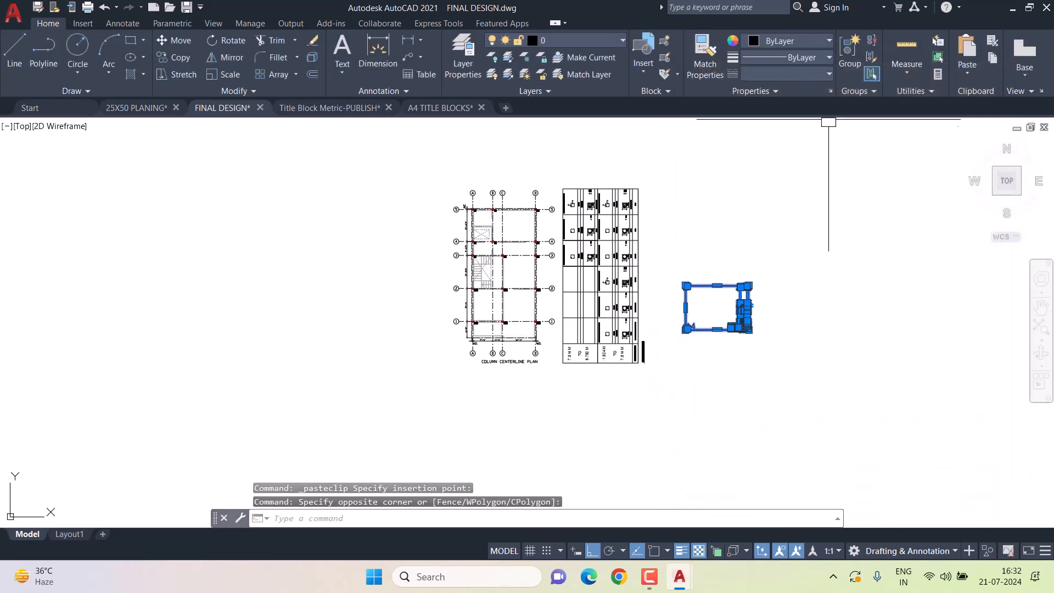
pyautogui.click(850, 59)
pyautogui.press('Escape')
# Scale the grouped title block up from a base point on its lower edge.
pyautogui.write('sc')
pyautogui.press('Return')
pyautogui.click(723, 330)
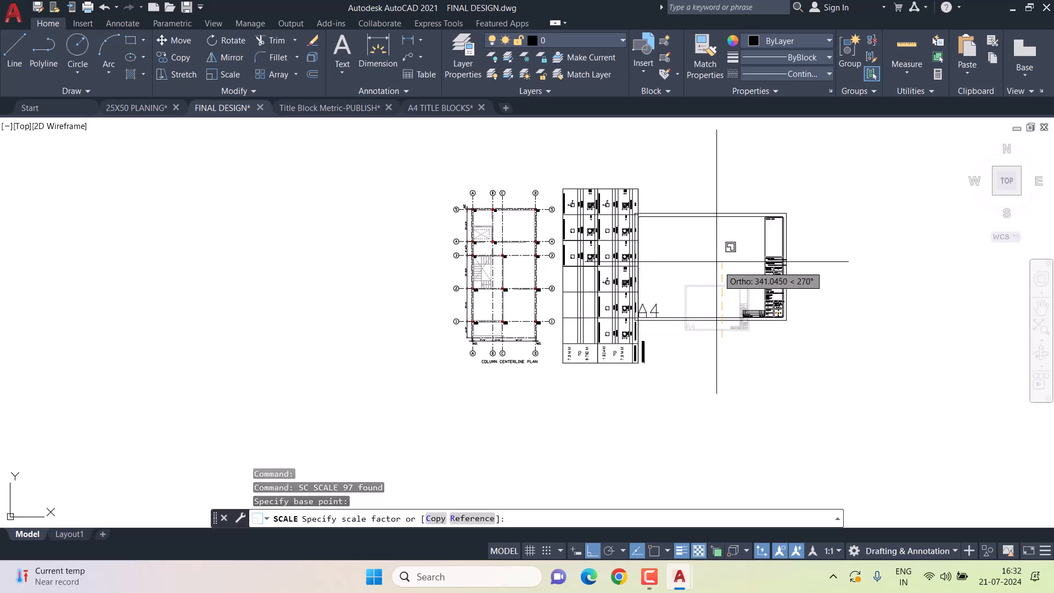
pyautogui.click(734, 306)
# Move the enlarged title block horizontally over the column centerline plan and the column schedule.
pyautogui.write('NM')
pyautogui.press('BackSpace')
pyautogui.press('BackSpace')
pyautogui.write('M')
pyautogui.press('Return')
pyautogui.click(812, 362)
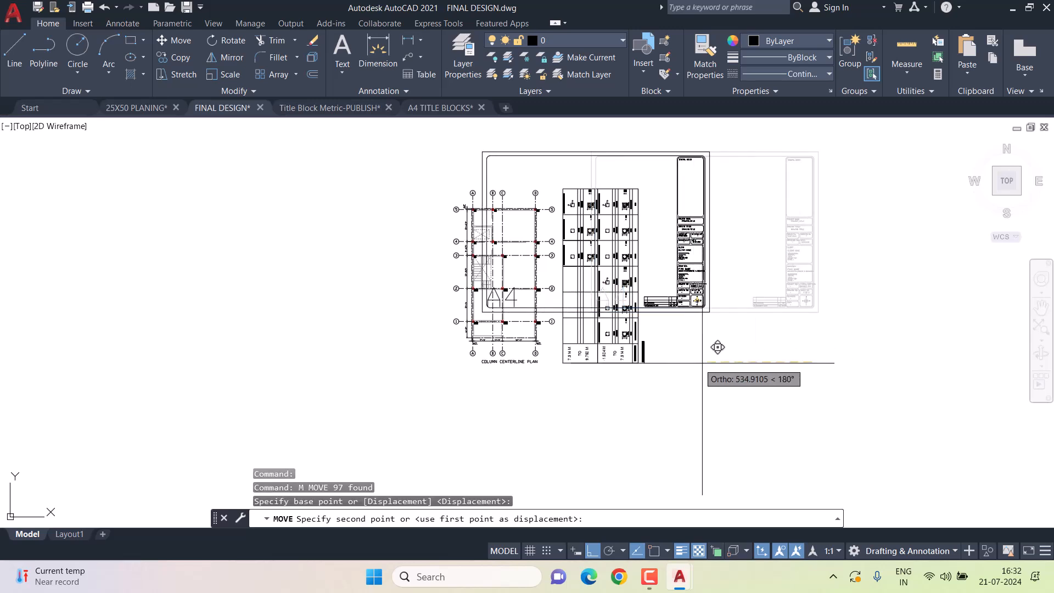
pyautogui.press('Escape')
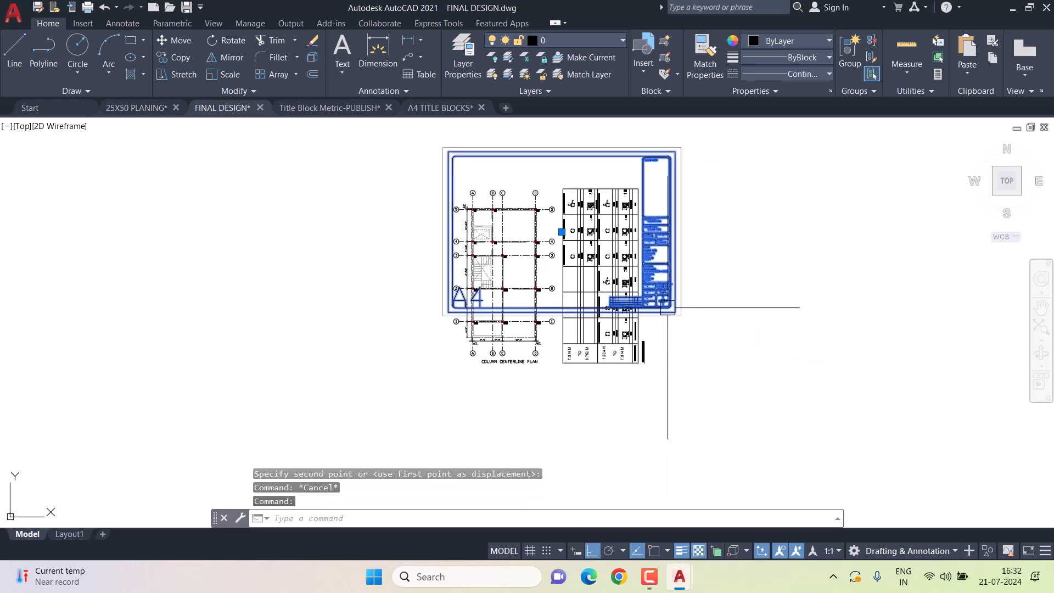
# Move the title block straight down about 130 units so its upper edge sits just above the plan's grid bubbles.
pyautogui.write('M')
pyautogui.press('Return')
pyautogui.click(776, 202)
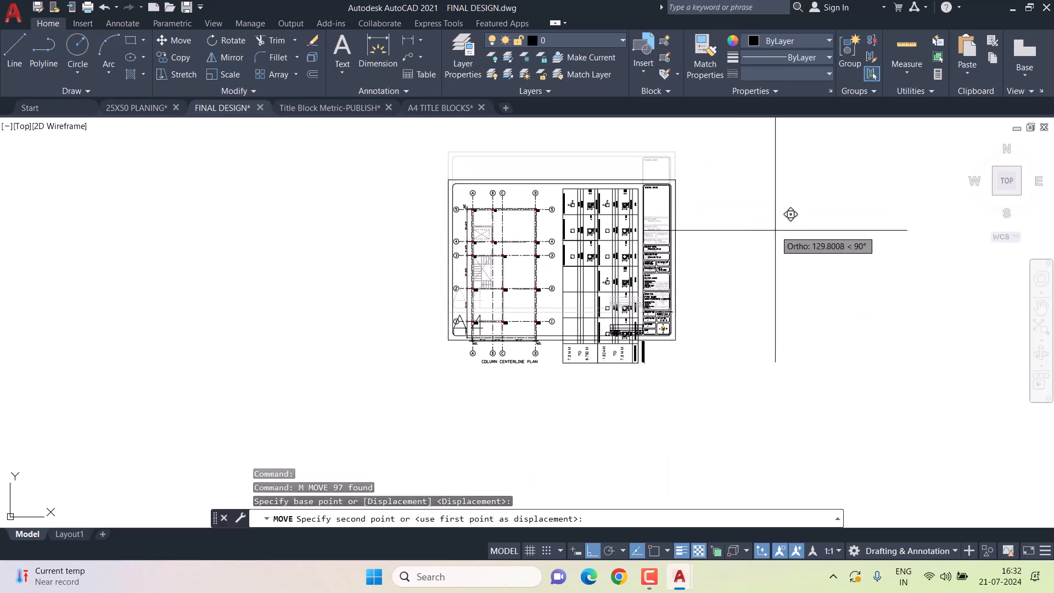
pyautogui.click(777, 230)
pyautogui.press('Escape')
pyautogui.press('Escape')
# Scale the title block up from its upper-left corner until it encloses both the centerline plan and the column schedule.
pyautogui.write('SC')
pyautogui.press('Return')
pyautogui.click(621, 251)
pyautogui.press('Return')
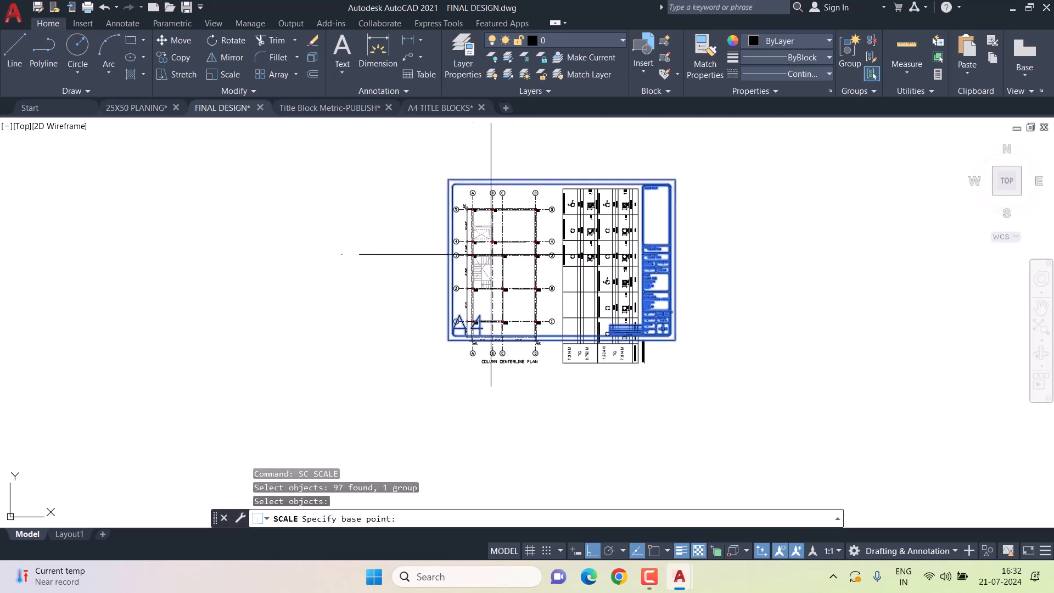
pyautogui.click(447, 179)
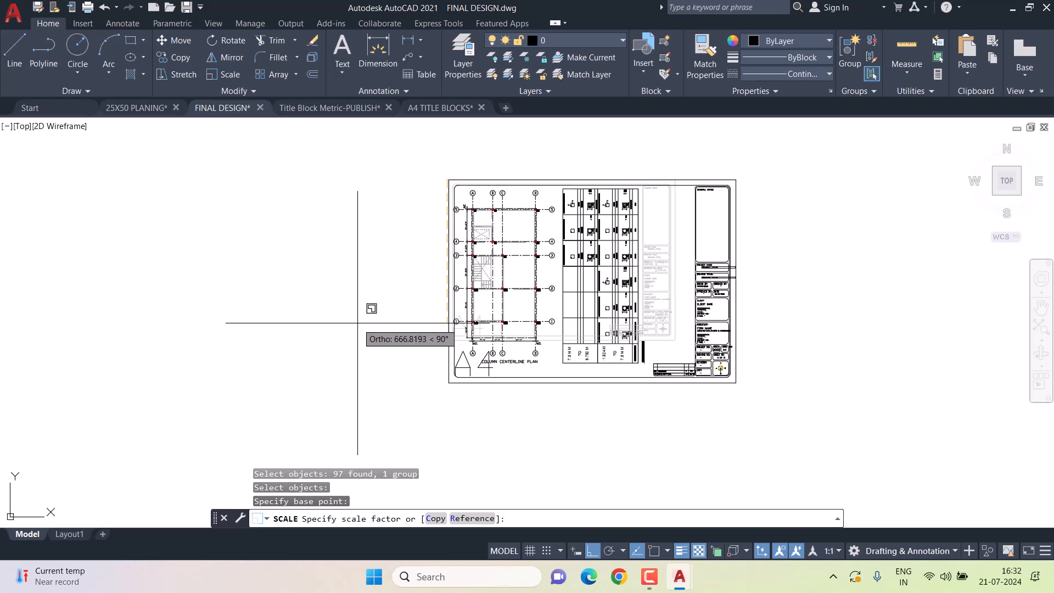
pyautogui.press('Escape')
pyautogui.press('Escape')
# Center the title block around the plan and schedule by moving it left about 127 units and slightly up.
pyautogui.click(719, 295)
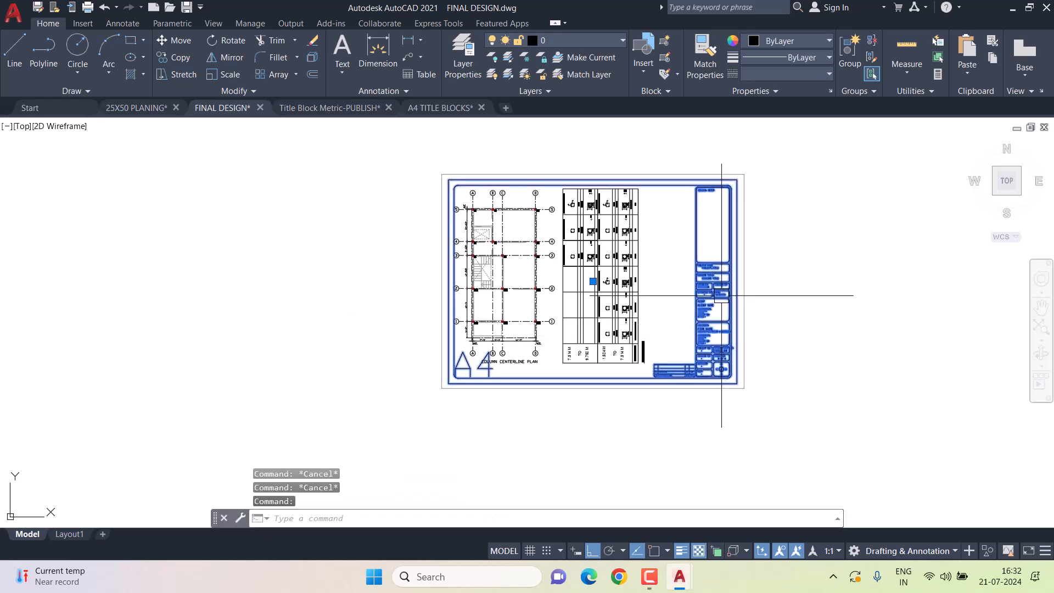
pyautogui.write('m')
pyautogui.press('space')
pyautogui.click(856, 295)
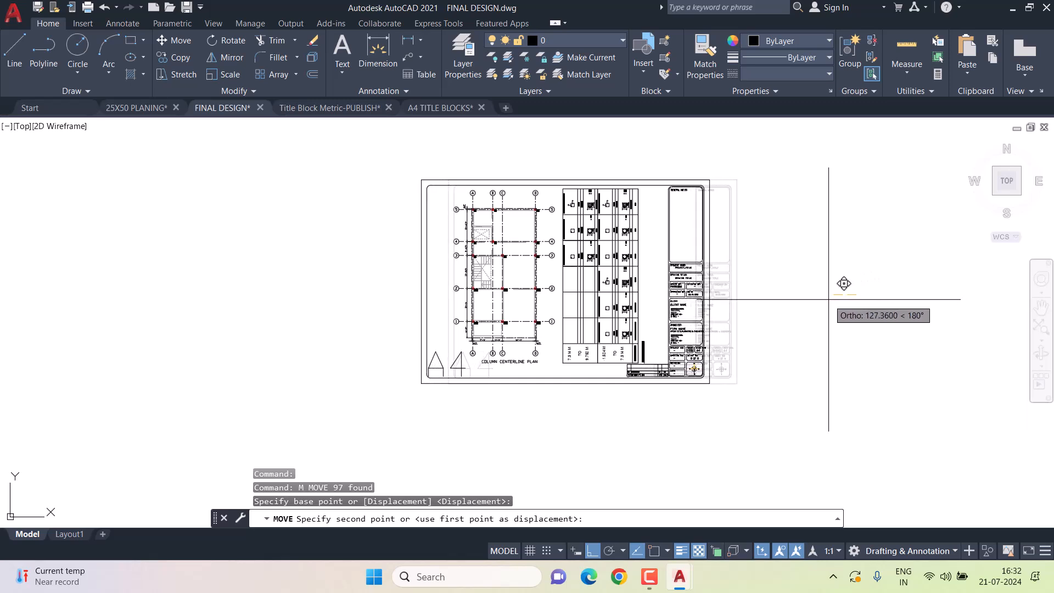
pyautogui.click(807, 299)
pyautogui.click(690, 299)
pyautogui.write('m')
pyautogui.press('space')
pyautogui.click(773, 295)
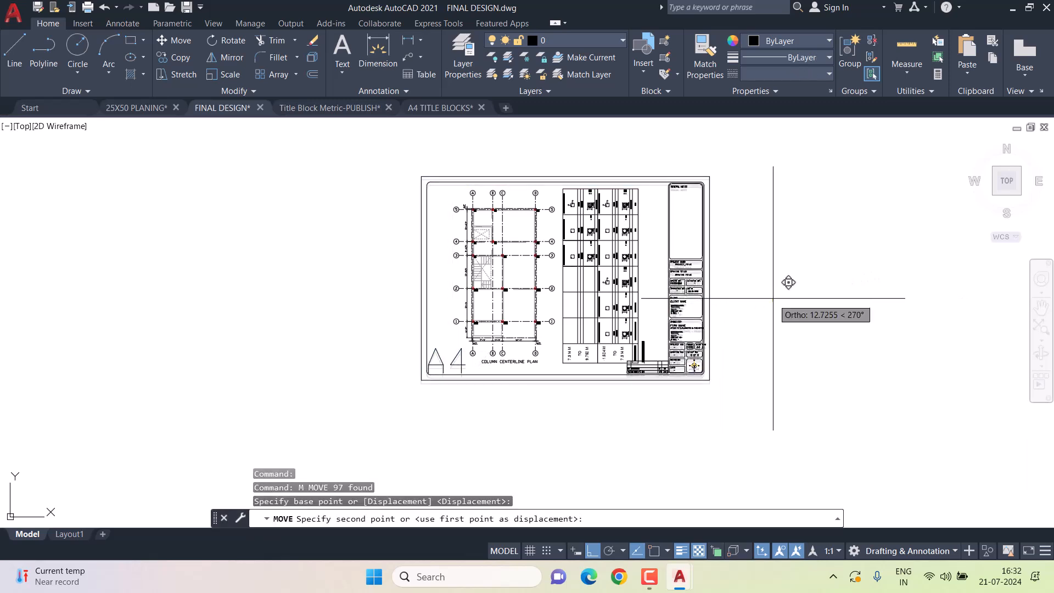
pyautogui.press('Escape')
pyautogui.press('Escape')
# Move the title block sideways into the empty area beyond the column schedule, clear of the drawings.
pyautogui.click(685, 330)
pyautogui.moveTo(748, 332); pyautogui.dragTo(654, 354, button='middle')
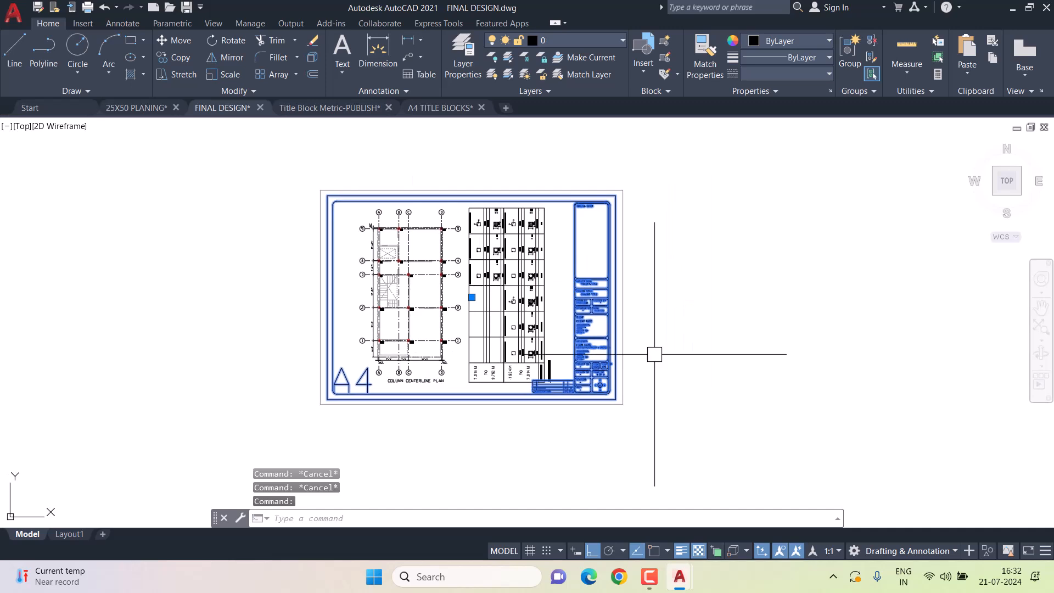
pyautogui.write('m')
pyautogui.press('space')
pyautogui.click(571, 381)
pyautogui.moveTo(739, 379); pyautogui.dragTo(561, 380, button='middle')
pyautogui.click(722, 376)
pyautogui.press('Escape')
pyautogui.press('Escape')
# Make the title block's parts individually selectable and delete the large A4 text in its lower corner.
pyautogui.click(570, 397)
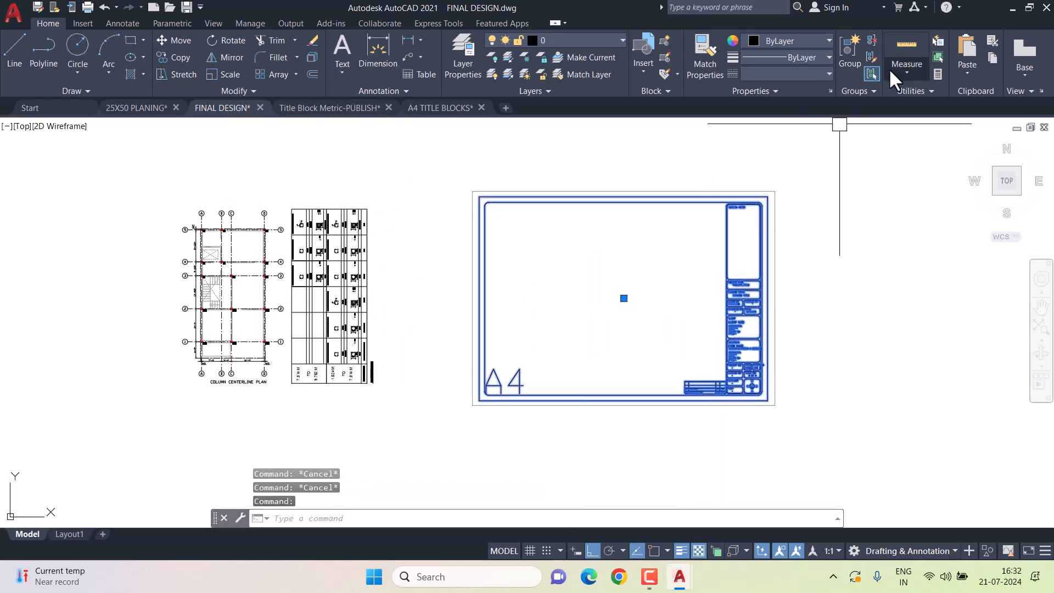
pyautogui.press('Escape')
pyautogui.press('Escape')
pyautogui.scroll(3, 530, 386)
pyautogui.click(469, 378)
pyautogui.press('Delete')
# Delete the small revision table next to the title strip in the sheet's lower corner.
pyautogui.moveTo(887, 376); pyautogui.dragTo(647, 363, button='middle')
pyautogui.scroll(4, 647, 362)
pyautogui.click(638, 351)
pyautogui.click(974, 458)
pyautogui.press('Delete')
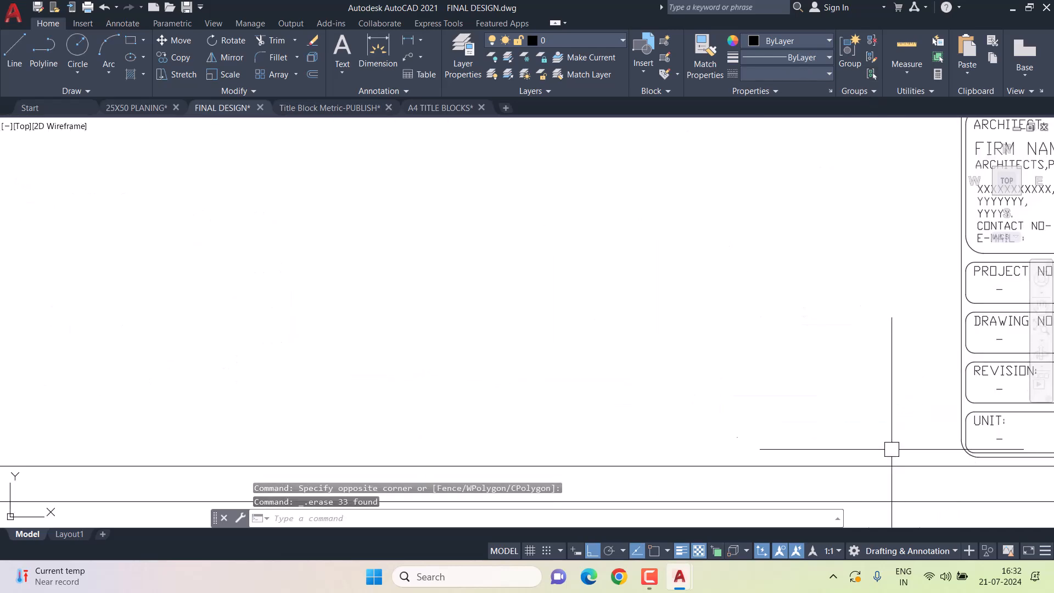
# Examine the title strip's fields from the general notes down to the north symbol.
pyautogui.scroll(-5, 494, 417)
pyautogui.moveTo(530, 253); pyautogui.dragTo(529, 278, button='middle')
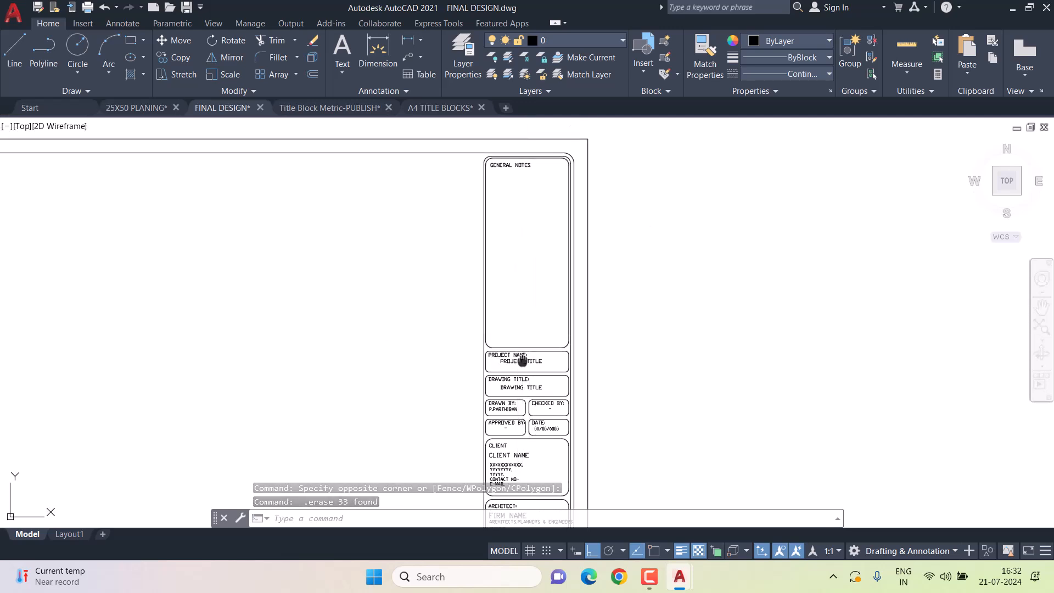
pyautogui.scroll(3, 522, 360)
pyautogui.moveTo(545, 384)
pyautogui.mouseDown(button='middle')
pyautogui.moveTo(543, 343)
pyautogui.moveTo(565, 328)
pyautogui.mouseUp(button='middle')
pyautogui.moveTo(588, 372)
pyautogui.mouseDown(button='middle')
pyautogui.moveTo(562, 323)
pyautogui.moveTo(588, 243)
pyautogui.mouseUp(button='middle')
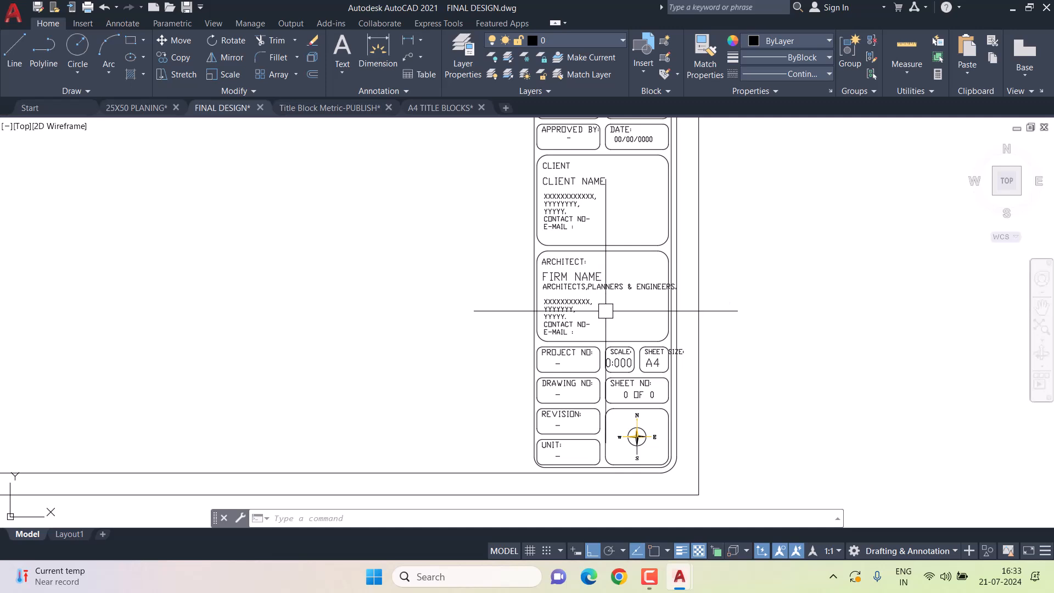
pyautogui.scroll(-2, 596, 302)
# Copy all the architect's firm details from the landscape title strip in the A4 TITLE BLOCKS drawing.
pyautogui.click(440, 108)
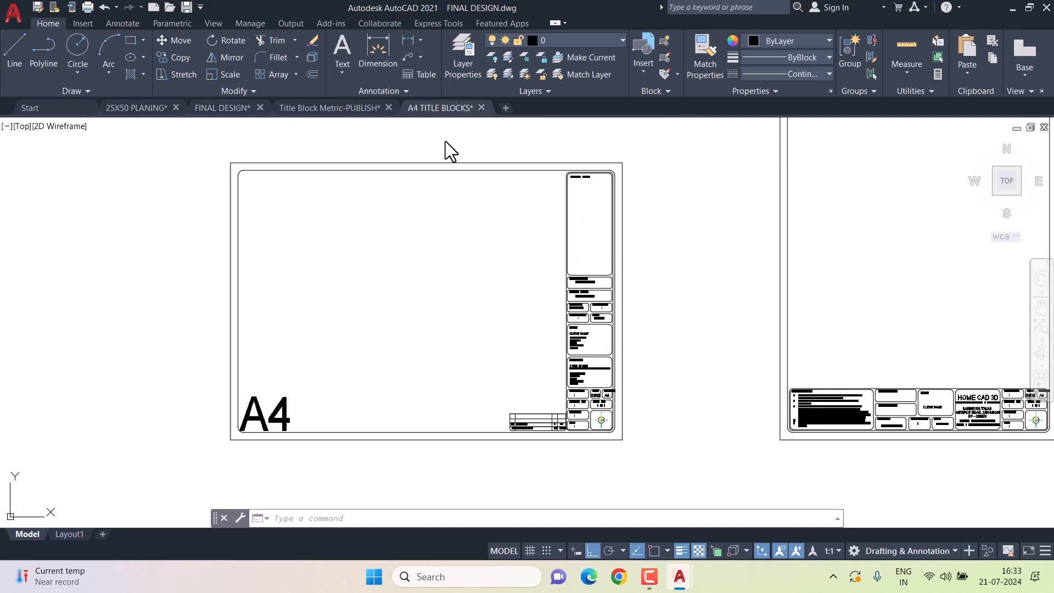
pyautogui.scroll(2, 546, 278)
pyautogui.scroll(-2, 553, 283)
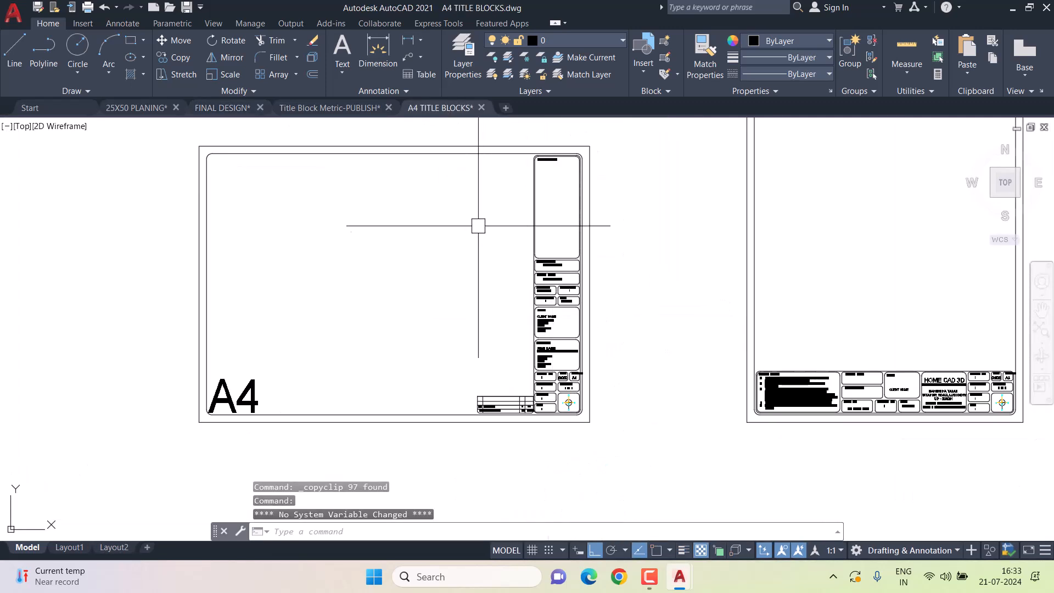
pyautogui.scroll(-2, 470, 210)
pyautogui.moveTo(450, 511); pyautogui.dragTo(528, 252, button='middle')
pyautogui.scroll(4, 511, 346)
pyautogui.moveTo(514, 360); pyautogui.dragTo(647, 377, button='middle')
pyautogui.moveTo(805, 414); pyautogui.dragTo(655, 323, button='middle')
pyautogui.scroll(2, 656, 323)
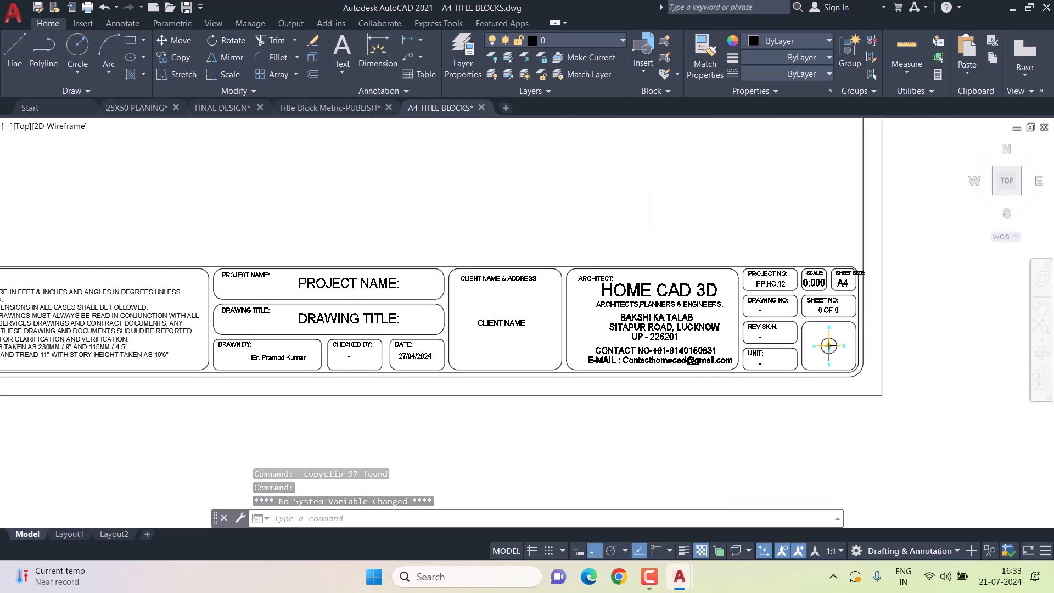
pyautogui.scroll(2, 655, 322)
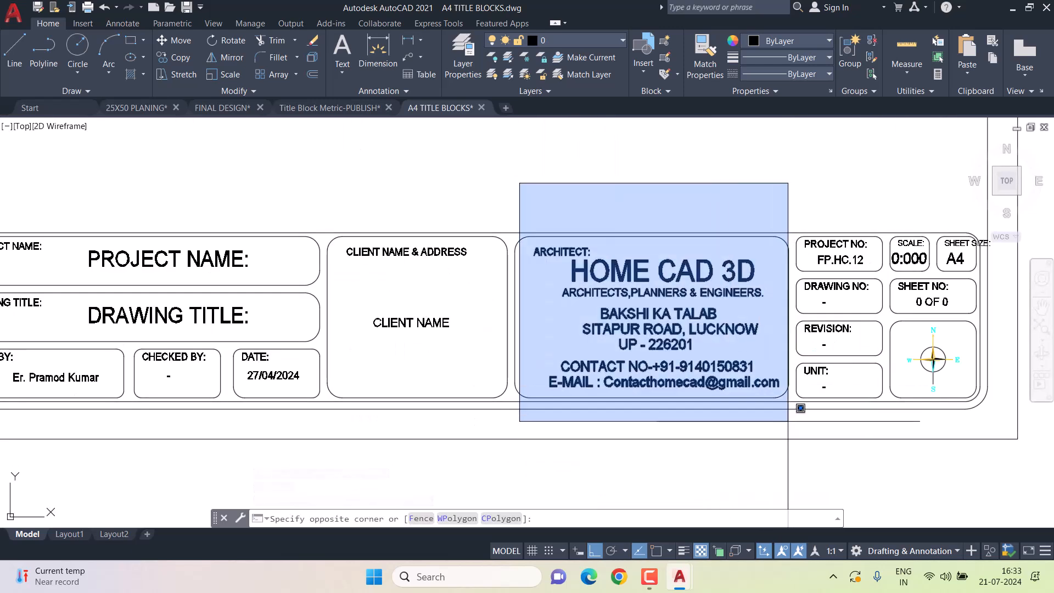
pyautogui.click(806, 427)
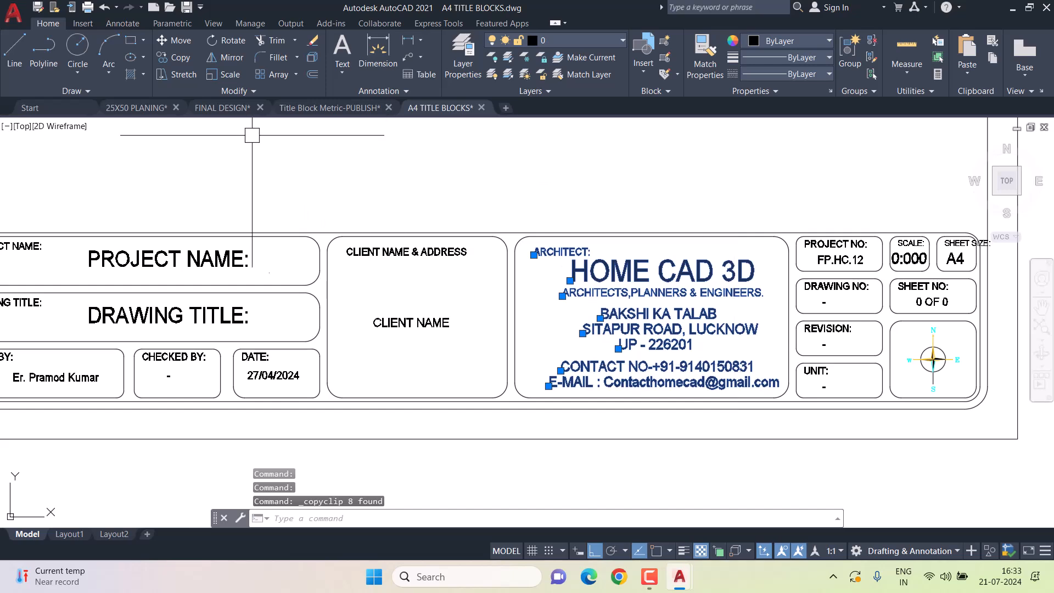
# Paste the copied firm details into the FINAL DESIGN drawing, in the empty area beside the title block's architect box.
pyautogui.click(312, 111)
pyautogui.click(222, 108)
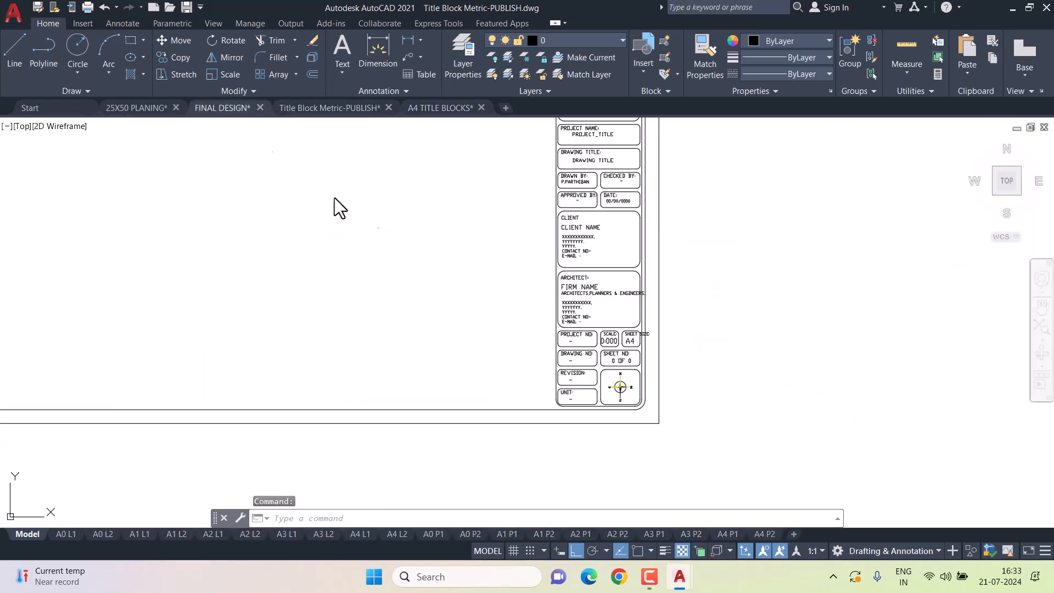
pyautogui.hotkey('ctrl', 'v')
pyautogui.scroll(5, 663, 266)
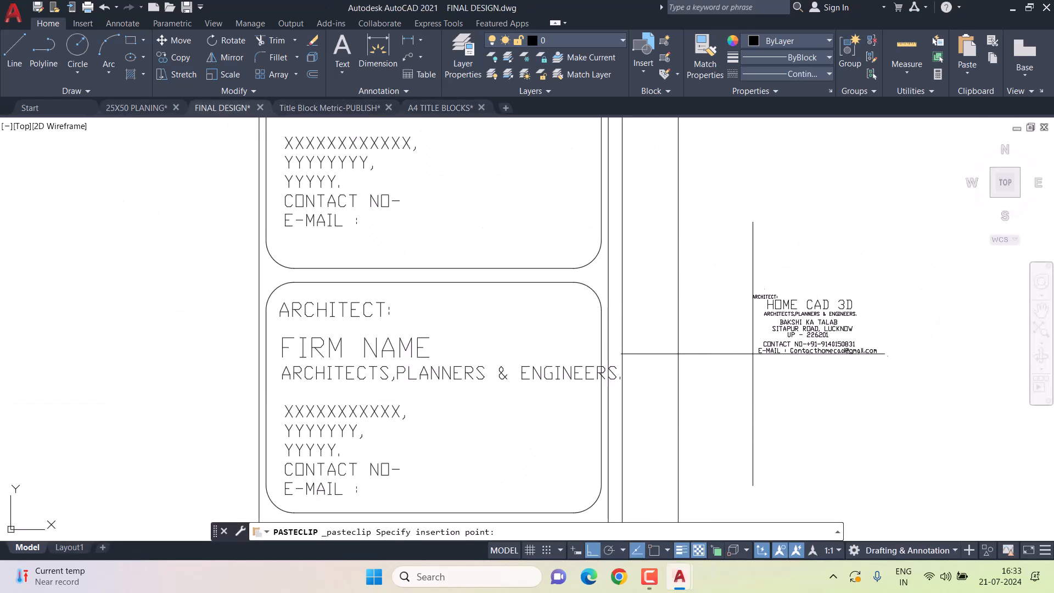
pyautogui.click(758, 334)
# Delete the placeholder firm text and the ARCHITECT label from the title block's architect box.
pyautogui.click(224, 323)
pyautogui.moveTo(224, 323); pyautogui.dragTo(229, 245, button='middle')
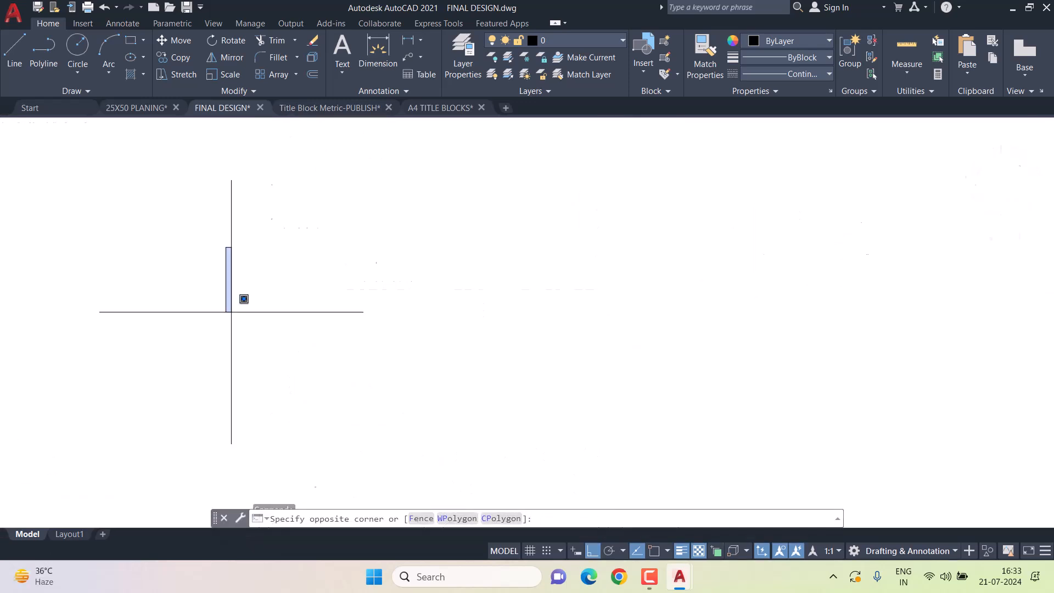
pyautogui.click(665, 422)
pyautogui.press('Delete')
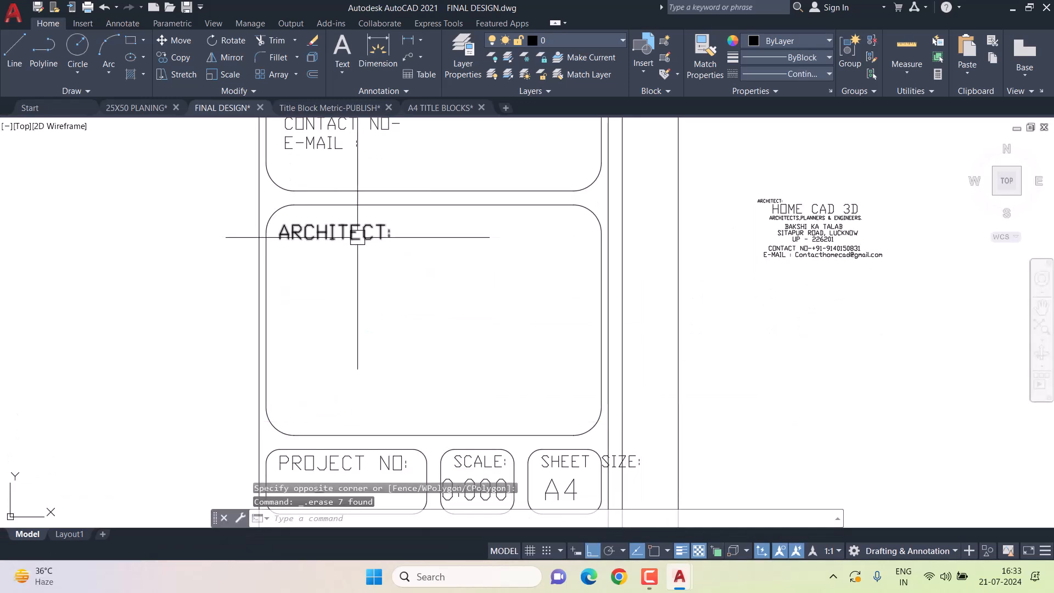
# Move the pasted firm details sideways and down into the middle of the emptied architect box.
pyautogui.click(704, 307)
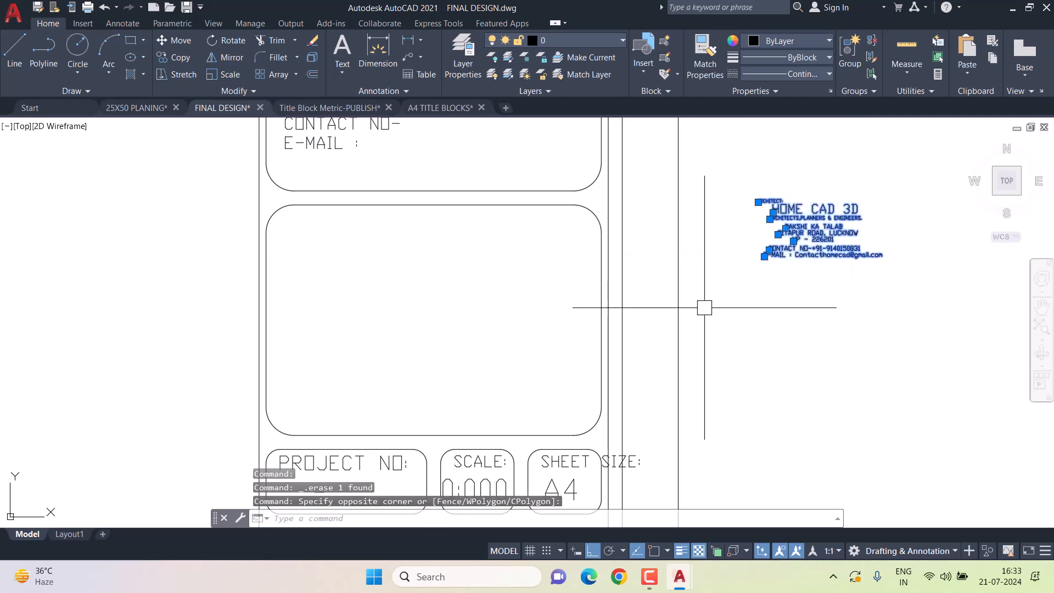
pyautogui.press('space')
pyautogui.click(888, 318)
pyautogui.click(518, 355)
pyautogui.press('Escape')
pyautogui.click(356, 172)
pyautogui.click(560, 324)
pyautogui.write('m')
pyautogui.press('space')
pyautogui.click(798, 259)
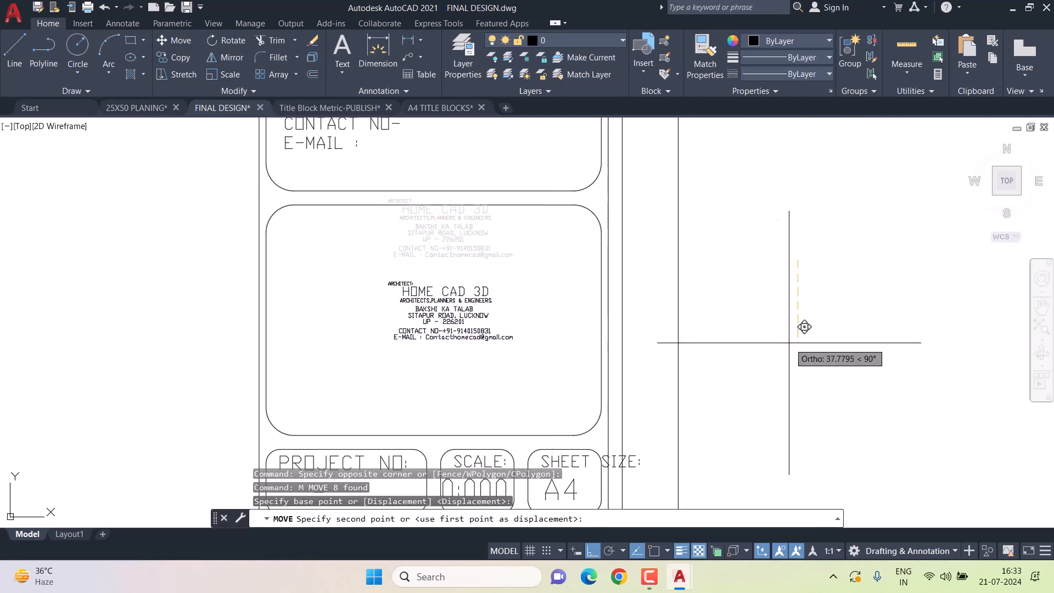
pyautogui.click(789, 343)
pyautogui.press('Escape')
# Set the text height of all the pasted firm details to 10.
pyautogui.scroll(3, 404, 277)
pyautogui.click(353, 264)
pyautogui.click(672, 425)
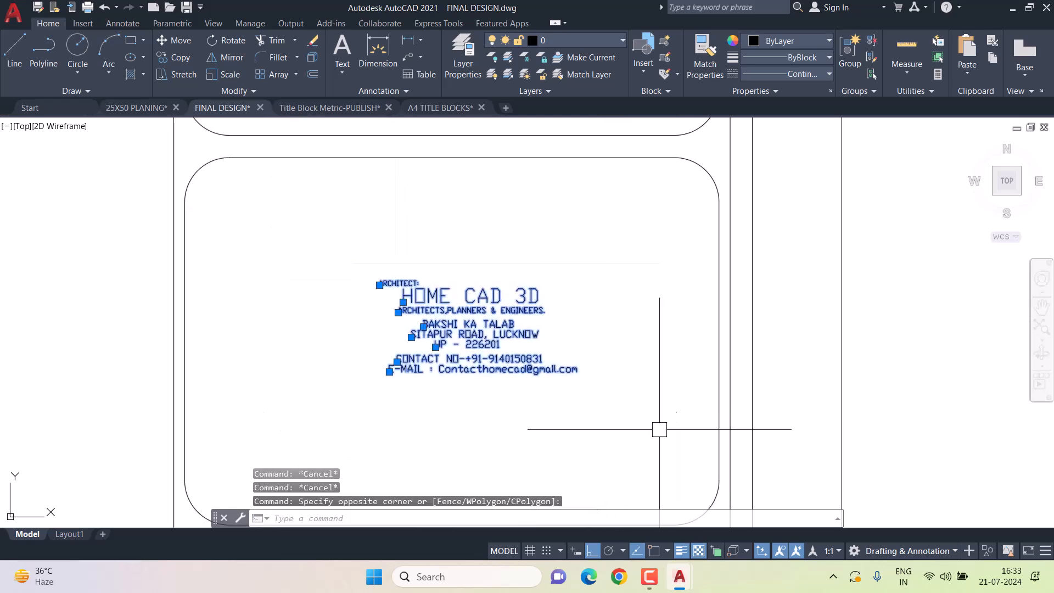
pyautogui.hotkey('ctrl', '1')
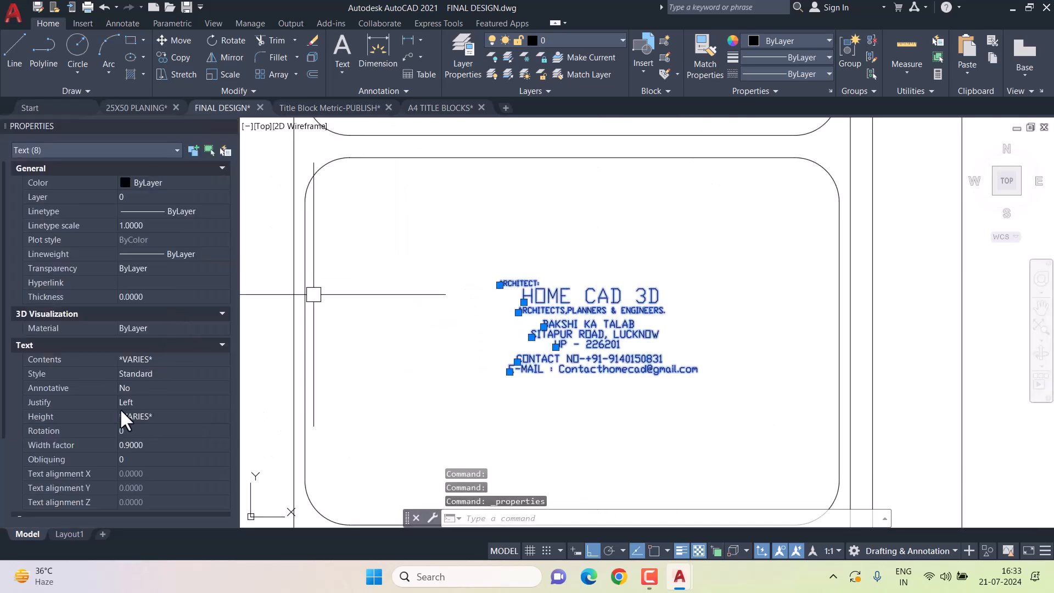
pyautogui.click(184, 418)
pyautogui.write('10')
pyautogui.press('Tab')
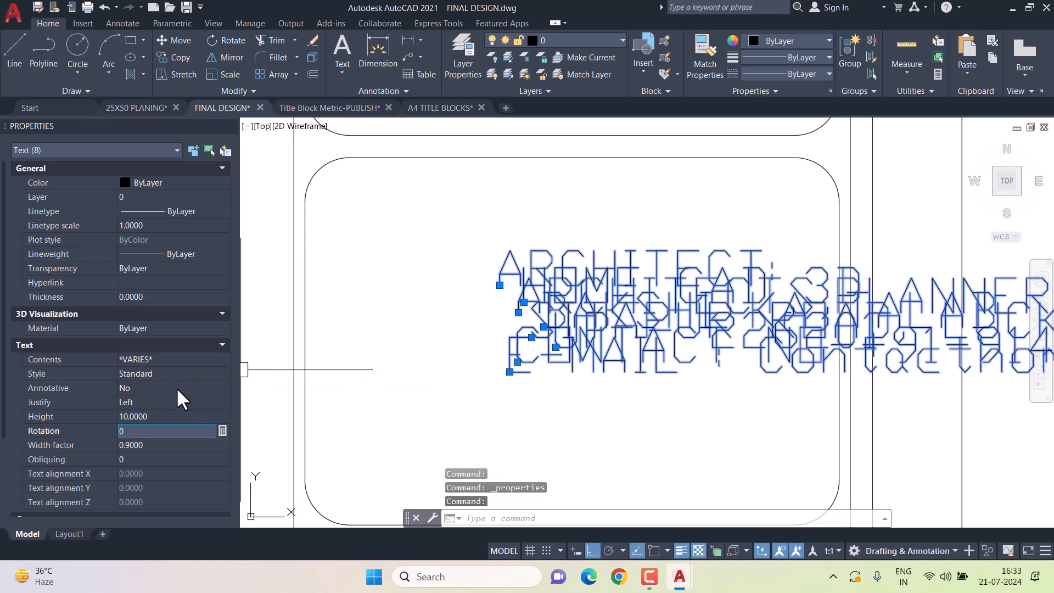
pyautogui.scroll(-3, 558, 345)
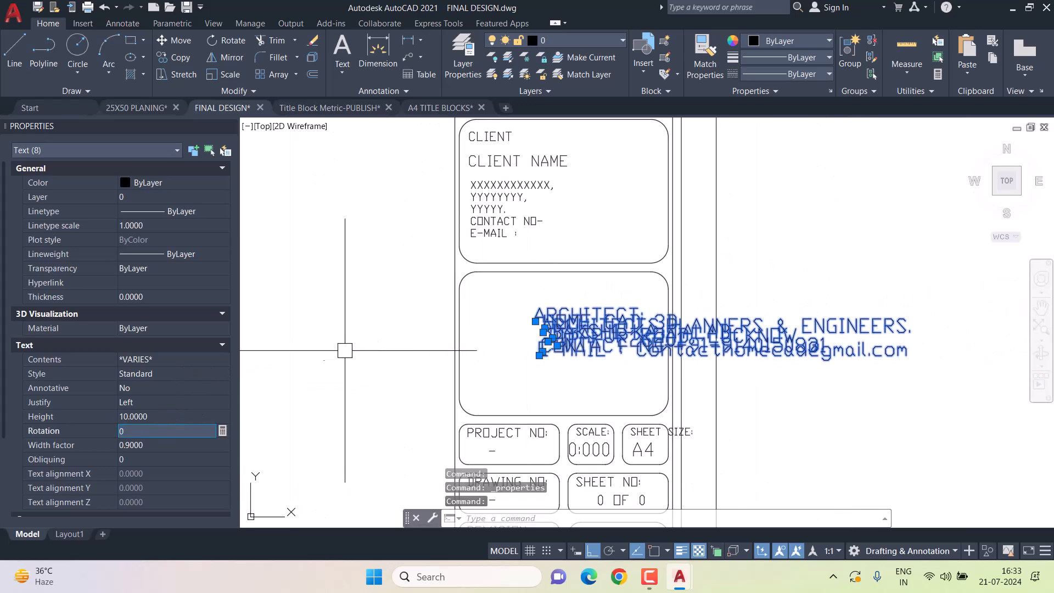
pyautogui.press('Escape')
pyautogui.press('Escape')
# Move the ARCHITECT label up and left into the upper-left corner of its box.
pyautogui.scroll(4, 564, 310)
pyautogui.click(530, 305)
pyautogui.write('m')
pyautogui.press('Return')
pyautogui.click(461, 317)
pyautogui.click(460, 234)
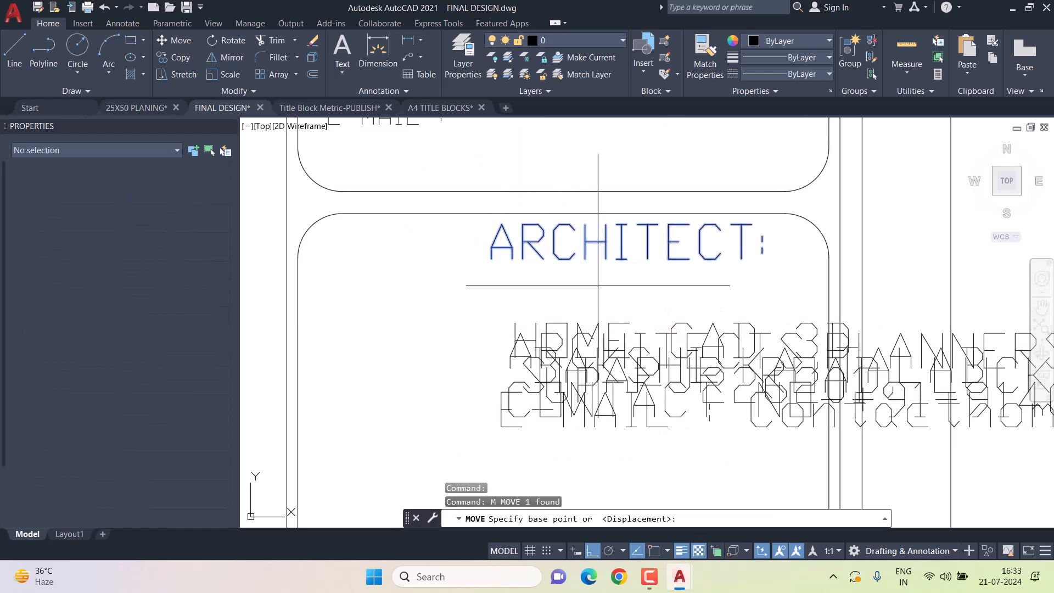
pyautogui.click(632, 286)
pyautogui.click(466, 270)
# Edit the ARCHITECT label so that it reads "ARCHITECT/ENG.".
pyautogui.doubleClick(578, 248)
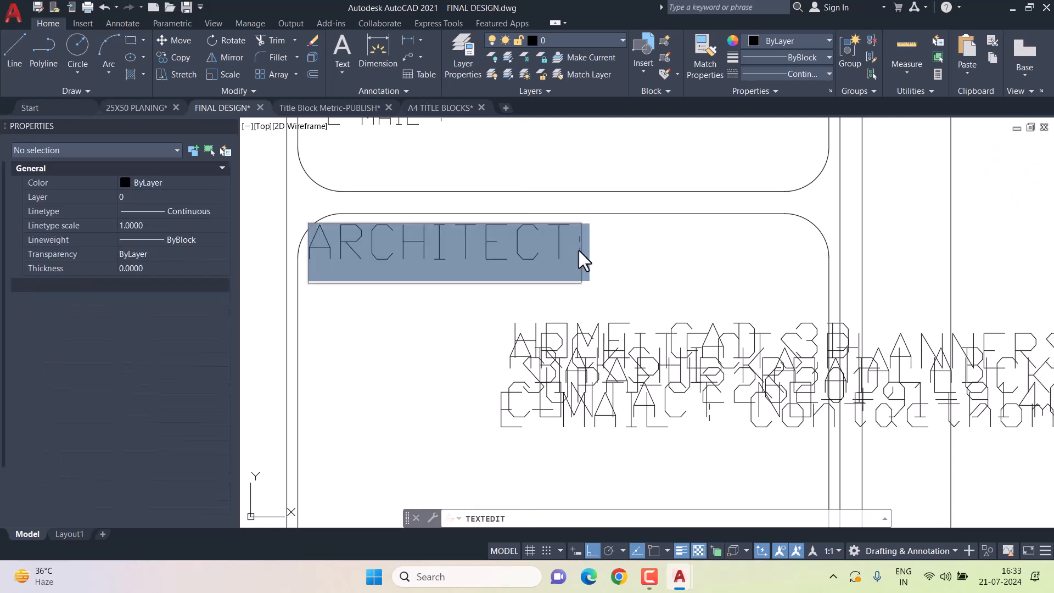
pyautogui.click(584, 249)
pyautogui.write('/')
pyautogui.press('BackSpace')
pyautogui.write('/ENG.')
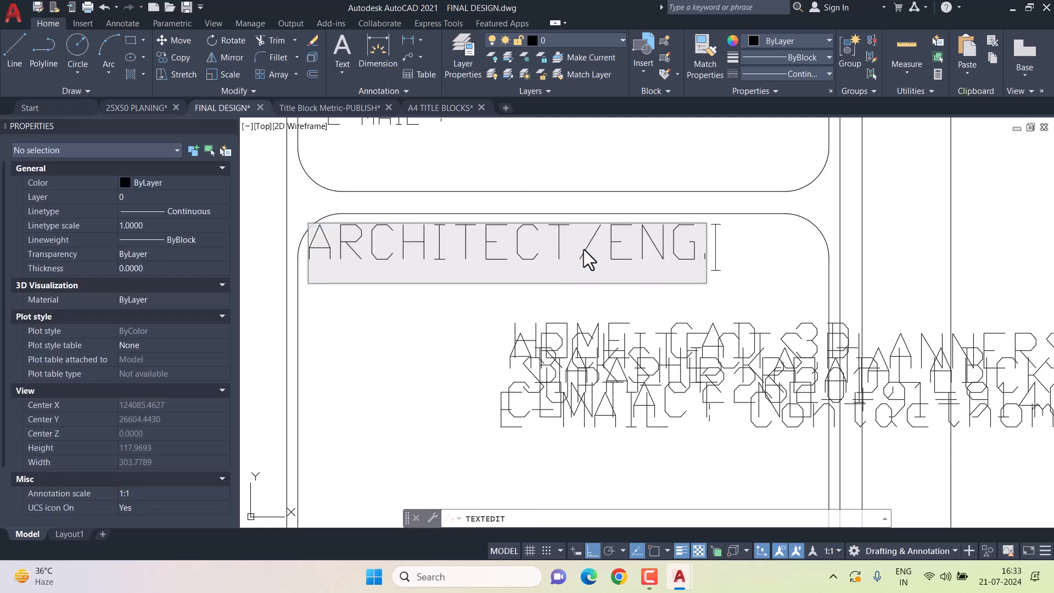
pyautogui.press('Return')
pyautogui.press('Escape')
# Move the firm name up and left so it sits inside the box beneath the ARCHITECT/ENG. label.
pyautogui.click(555, 324)
pyautogui.write('m')
pyautogui.press('Return')
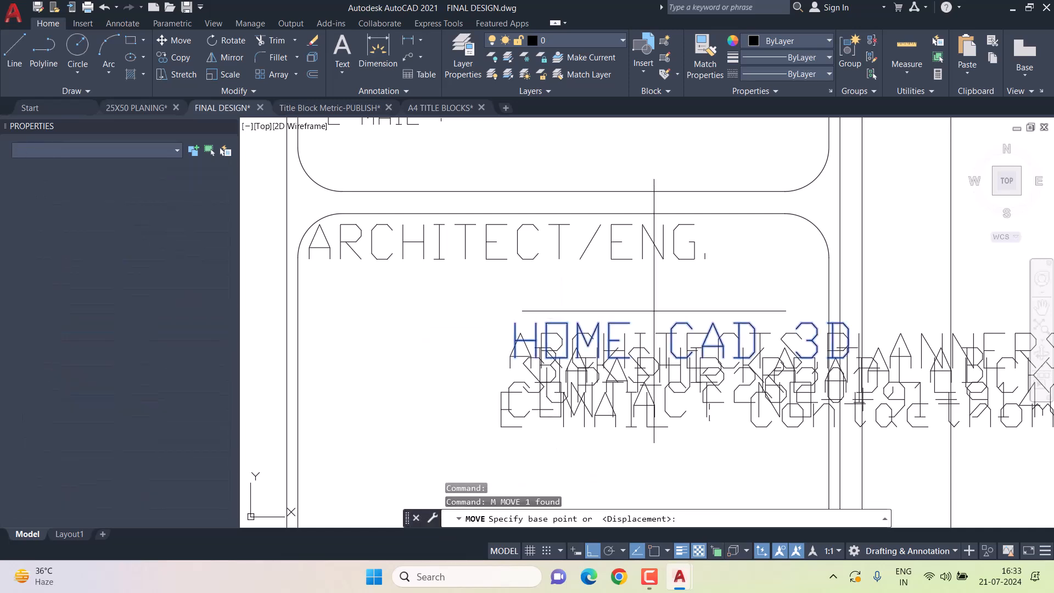
pyautogui.click(663, 311)
pyautogui.press('Escape')
pyautogui.click(680, 295)
pyautogui.write('m')
pyautogui.press('Return')
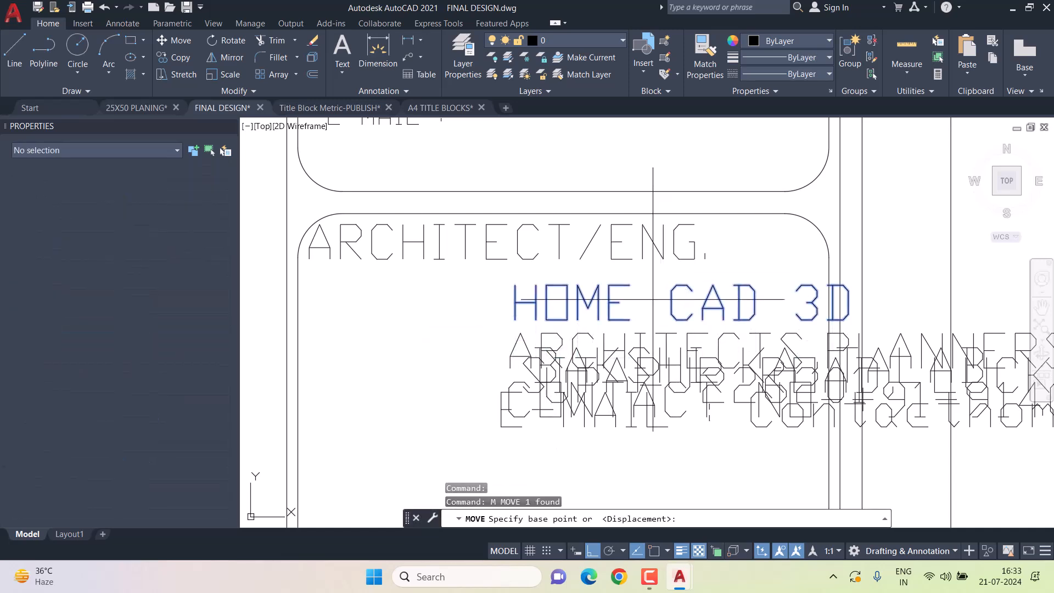
pyautogui.click(652, 302)
pyautogui.click(547, 303)
# Edit the firm name to read "HOMECAD 3D".
pyautogui.click(555, 303)
pyautogui.doubleClick(562, 305)
pyautogui.click(562, 307)
pyautogui.press('BackSpace')
pyautogui.press('Return')
pyautogui.press('Escape')
pyautogui.click(543, 352)
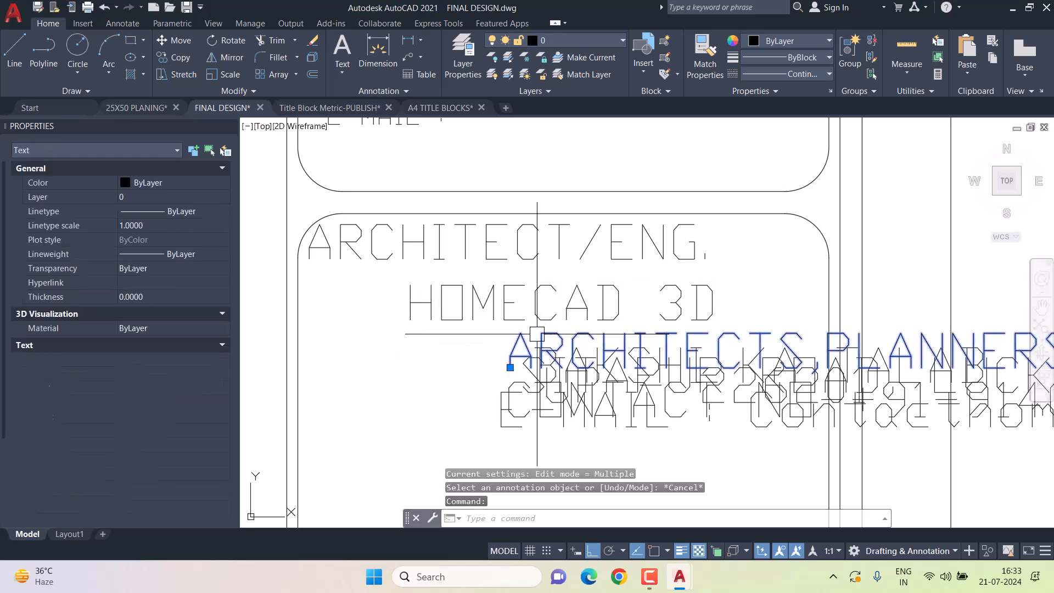
pyautogui.scroll(-4, 546, 277)
pyautogui.press('Escape')
pyautogui.scroll(4, 527, 338)
# Move the E-MAIL line straight down to the bottom of the architect box.
pyautogui.click(519, 337)
pyautogui.click(522, 333)
pyautogui.click(534, 331)
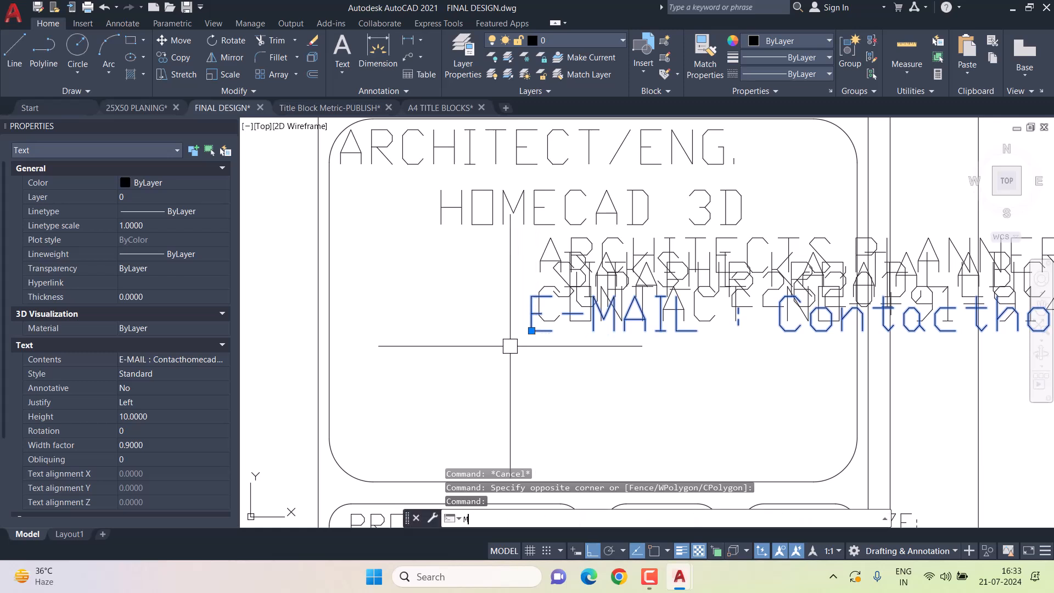
pyautogui.press('Return')
pyautogui.click(526, 319)
pyautogui.click(523, 428)
pyautogui.press('Escape')
# Move the E-MAIL line left so it starts just inside the architect box's left edge.
pyautogui.click(542, 431)
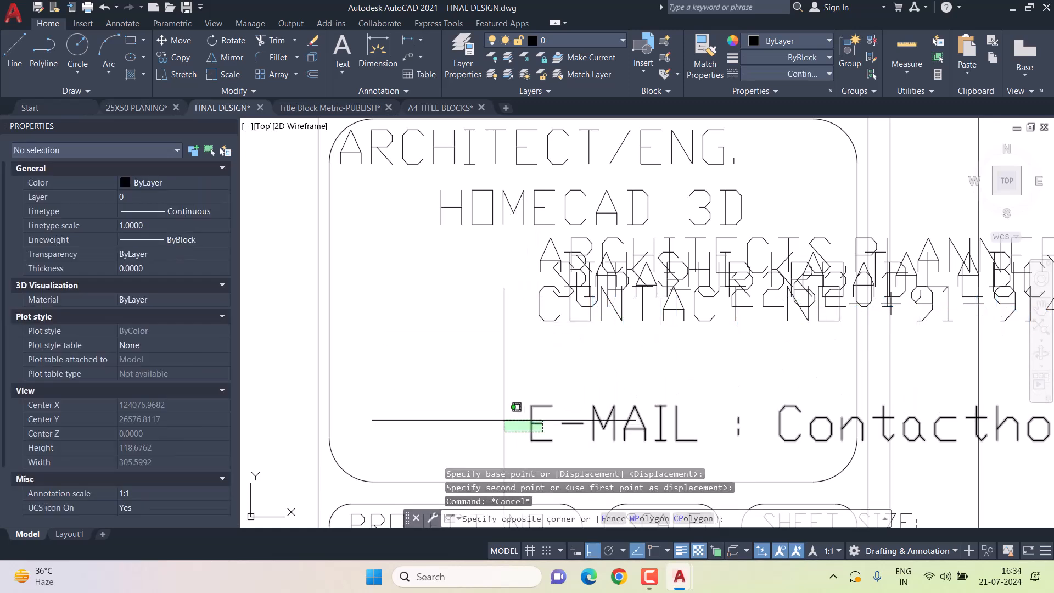
pyautogui.click(505, 422)
pyautogui.write('m')
pyautogui.press('Return')
pyautogui.click(641, 375)
pyautogui.click(457, 373)
pyautogui.press('Escape')
pyautogui.press('Escape')
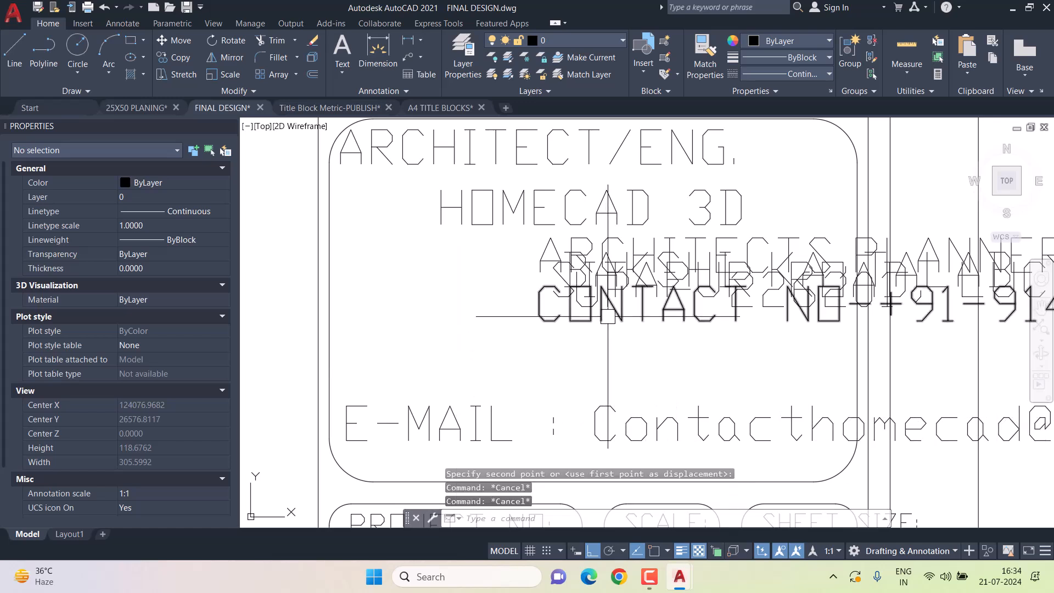
# Move the CONTACT NO line straight down to just above the E-MAIL line.
pyautogui.click(608, 317)
pyautogui.write('m')
pyautogui.press('Return')
pyautogui.click(503, 335)
pyautogui.click(500, 387)
pyautogui.press('Escape')
# Move the CONTACT NO line left to line up with the start of the E-MAIL line.
pyautogui.click(554, 374)
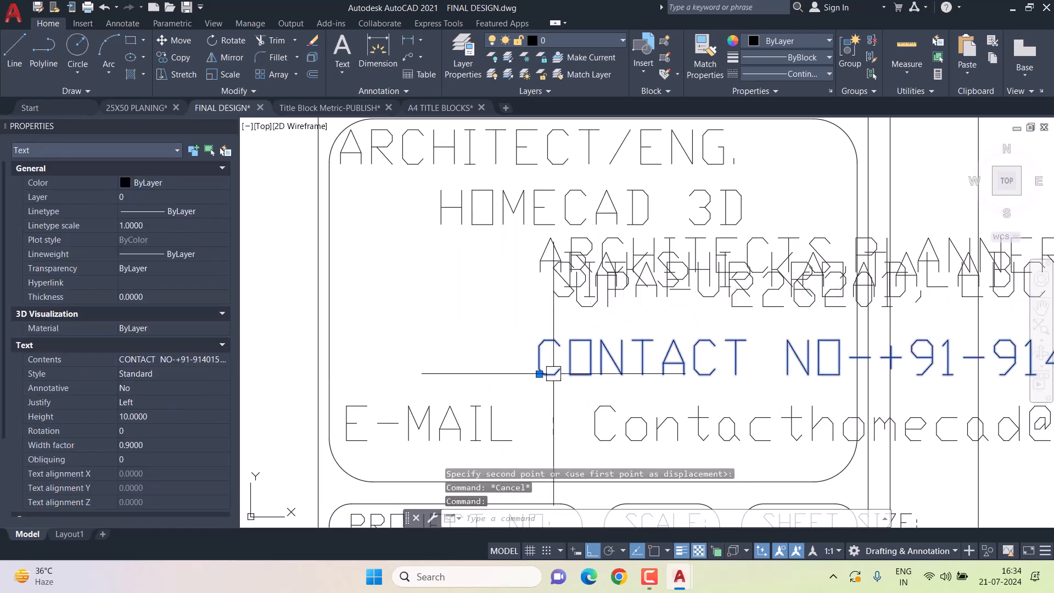
pyautogui.write('m')
pyautogui.press('Return')
pyautogui.click(510, 329)
pyautogui.click(319, 323)
pyautogui.moveTo(547, 328); pyautogui.dragTo(527, 338, button='middle')
pyautogui.press('Escape')
pyautogui.click(565, 320)
pyautogui.press('Escape')
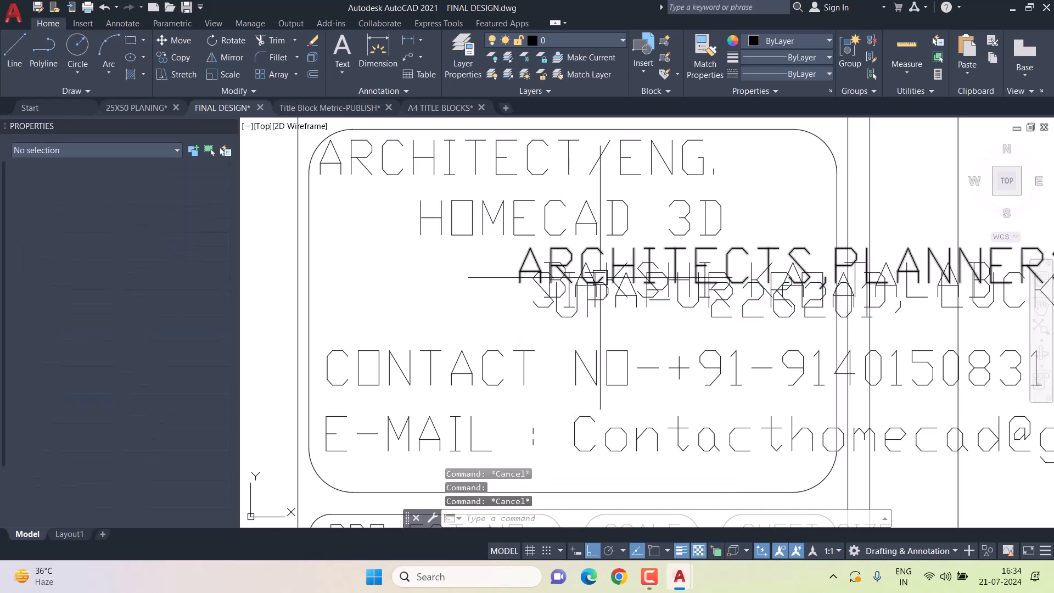
# Delete the architects and planners tagline and set the text height of the three address lines to 5.
pyautogui.click(601, 276)
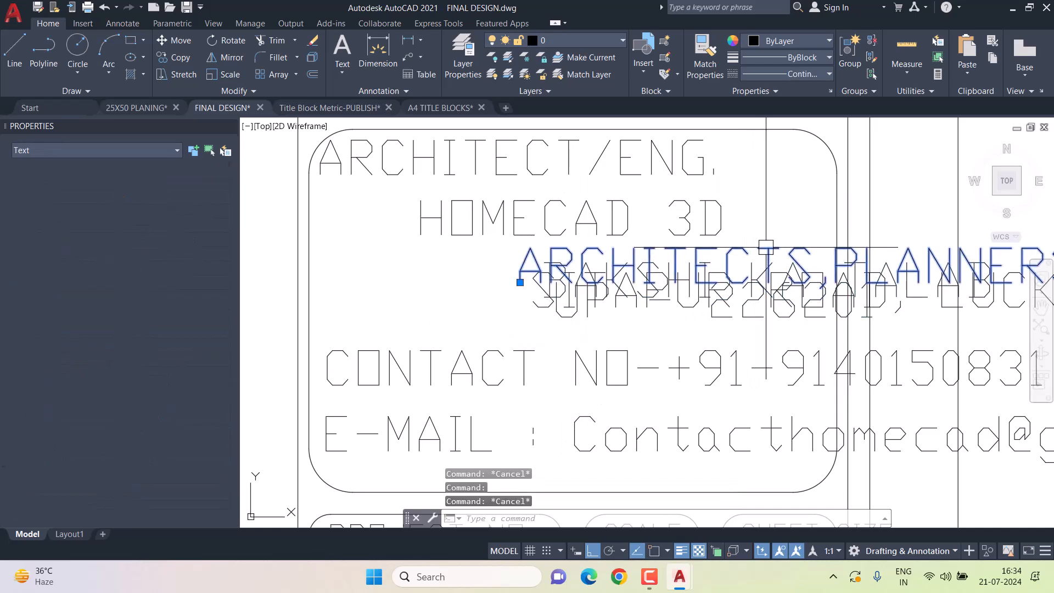
pyautogui.press('Delete')
pyautogui.click(763, 247)
pyautogui.click(718, 304)
pyautogui.hotkey('ctrl', '1')
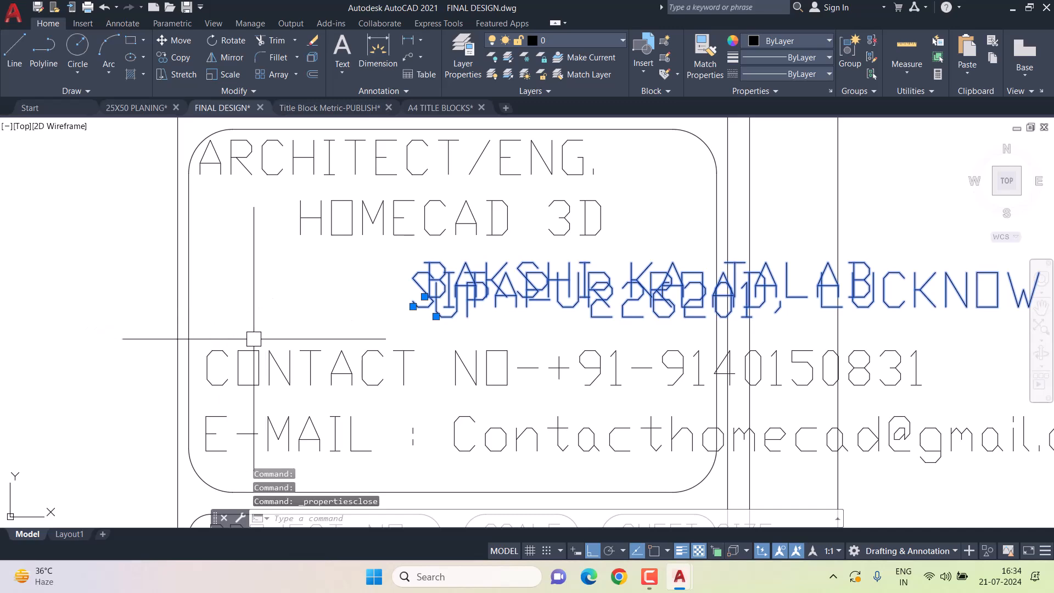
pyautogui.hotkey('ctrl', '1')
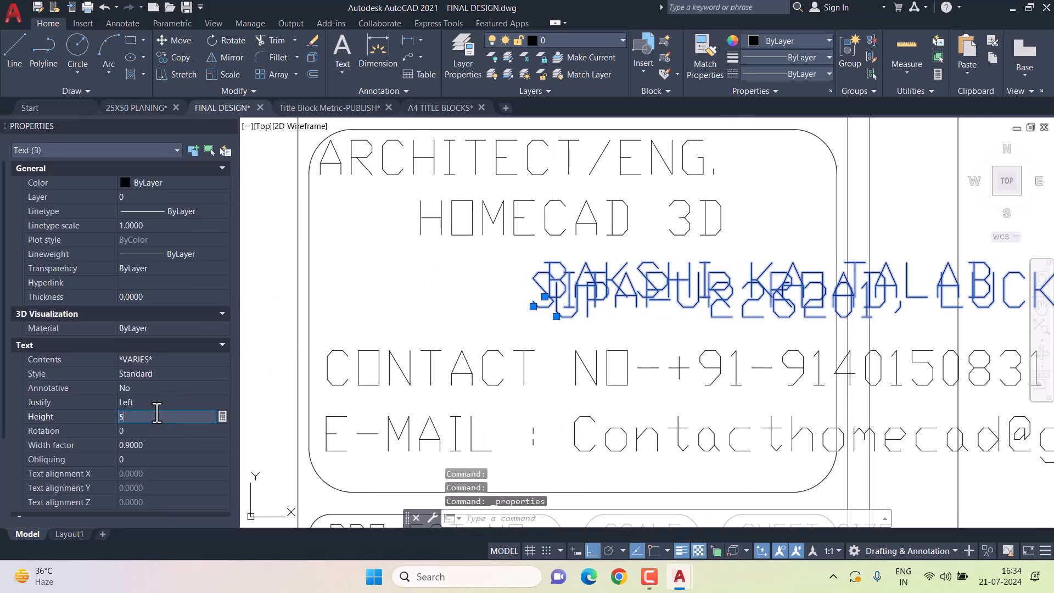
pyautogui.press('Return')
pyautogui.press('Escape')
# Move the first address line up and left to sit centred beneath the HOMECAD 3D firm name.
pyautogui.click(600, 281)
pyautogui.write('m')
pyautogui.press('Return')
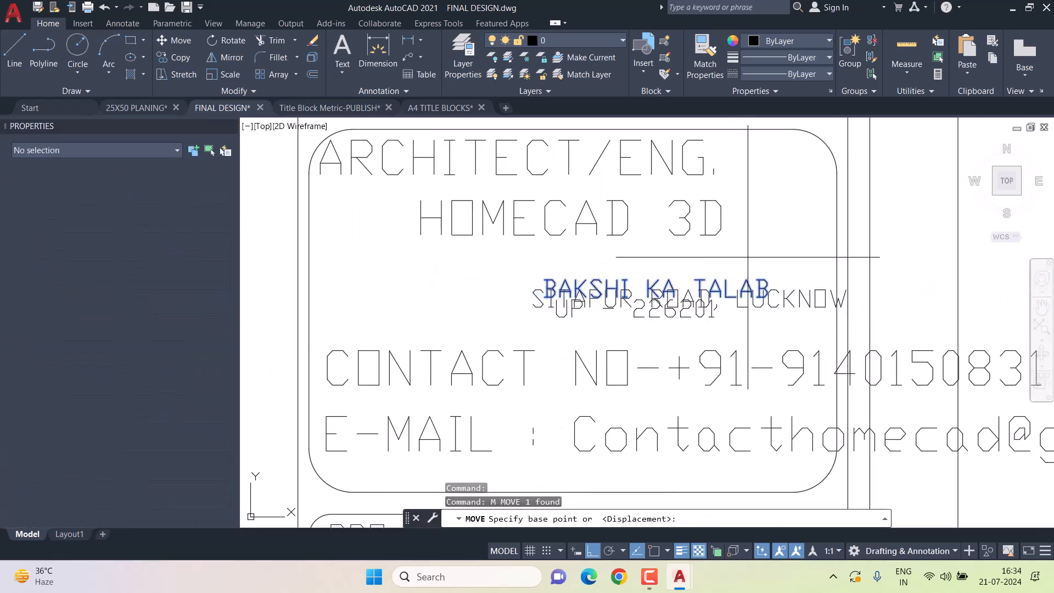
pyautogui.click(762, 258)
pyautogui.click(787, 231)
pyautogui.press('Escape')
pyautogui.click(739, 258)
pyautogui.write('m')
pyautogui.press('Return')
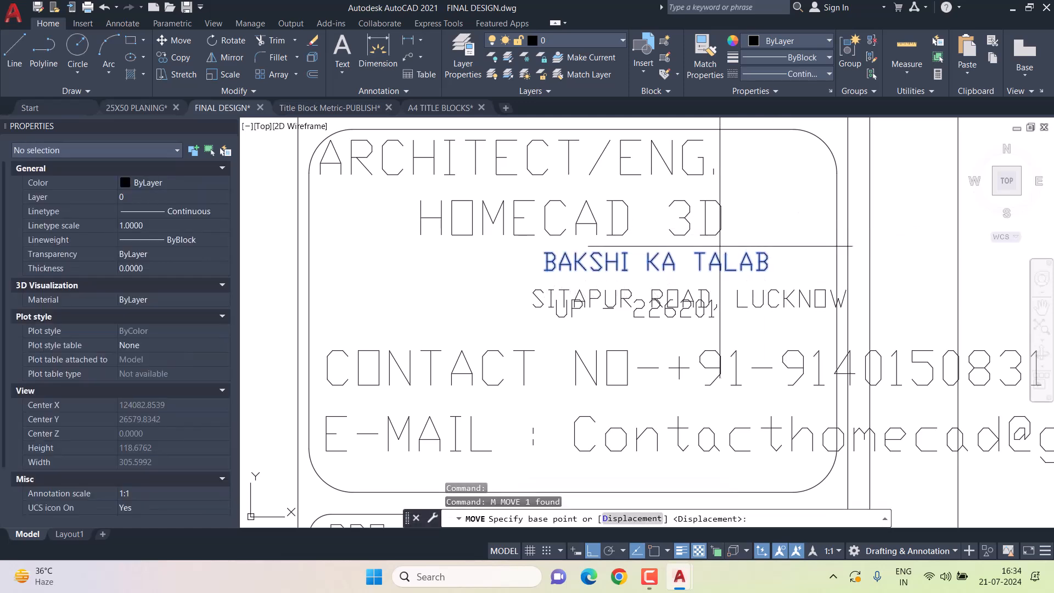
pyautogui.click(687, 257)
pyautogui.press('Escape')
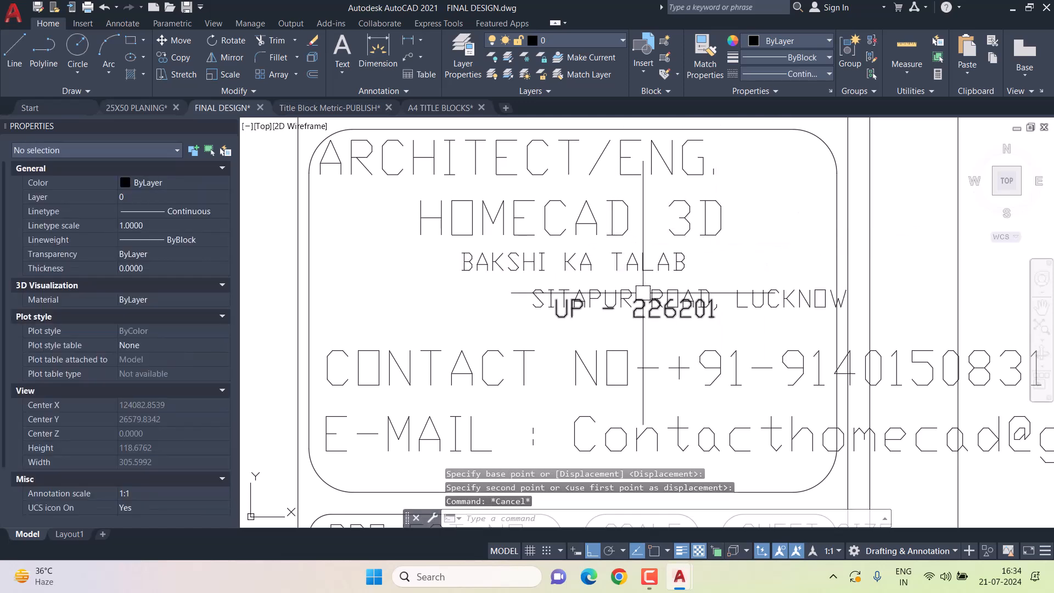
# Move the state and postal code line down and left to sit centred above the CONTACT NO line.
pyautogui.click(621, 314)
pyautogui.write('m')
pyautogui.press('Return')
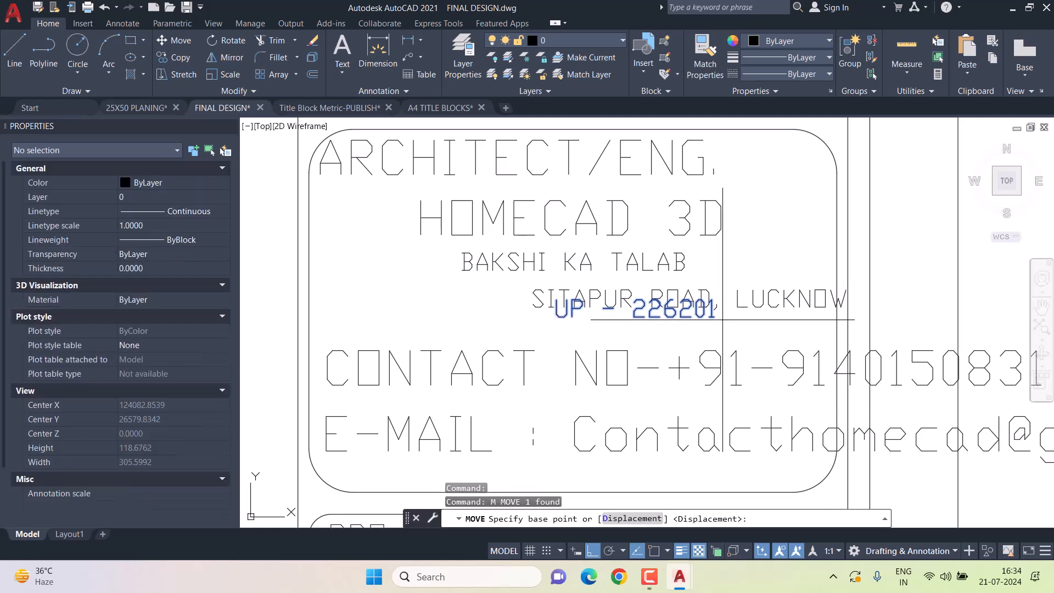
pyautogui.click(723, 320)
pyautogui.click(724, 336)
pyautogui.press('Escape')
pyautogui.click(701, 333)
pyautogui.write('m')
pyautogui.press('Return')
pyautogui.click(779, 330)
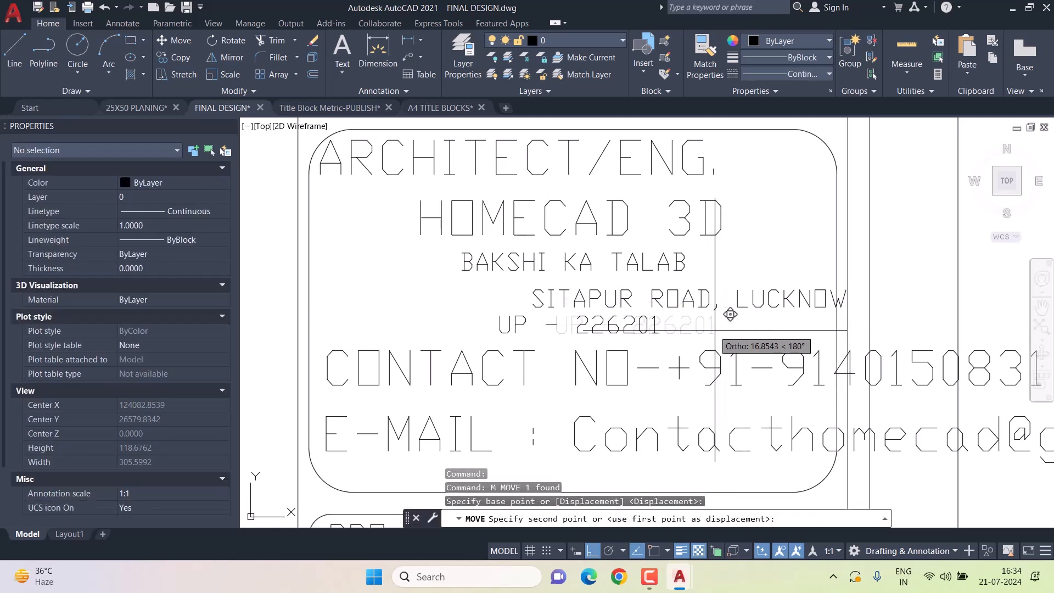
pyautogui.click(717, 330)
pyautogui.press('Escape')
# Move the second address line left so it sits centred beneath the first address line.
pyautogui.click(725, 303)
pyautogui.write('m')
pyautogui.press('Return')
pyautogui.click(781, 264)
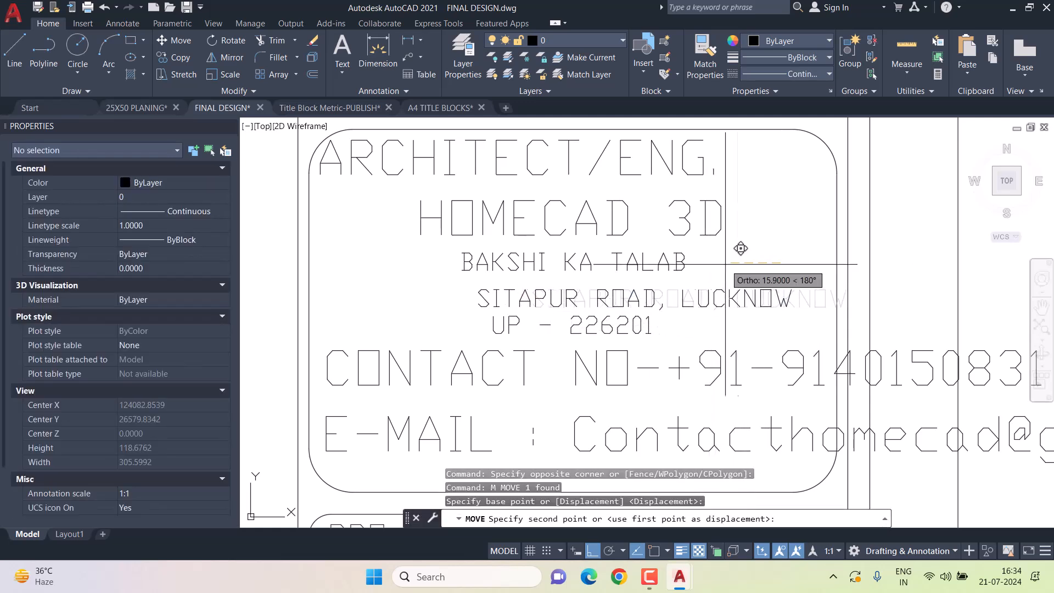
pyautogui.click(676, 264)
pyautogui.press('Escape')
pyautogui.press('Escape')
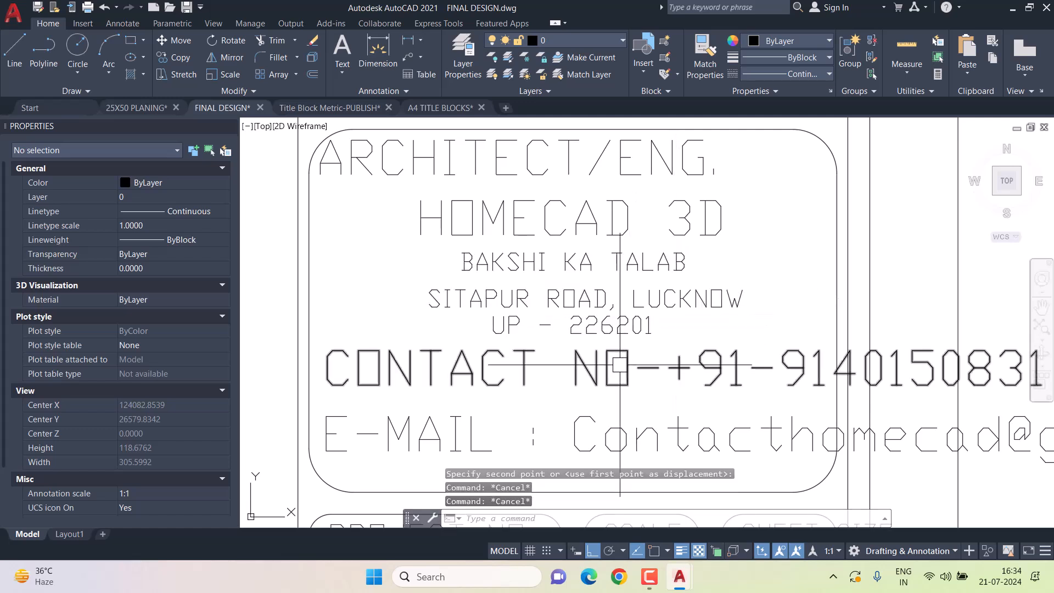
# Match the text properties of the CONTACT NO and E-MAIL lines to those of the second address line.
pyautogui.click(626, 366)
pyautogui.moveTo(630, 366); pyautogui.dragTo(641, 295, button='middle')
pyautogui.click(569, 365)
pyautogui.press('Escape')
pyautogui.write('ma')
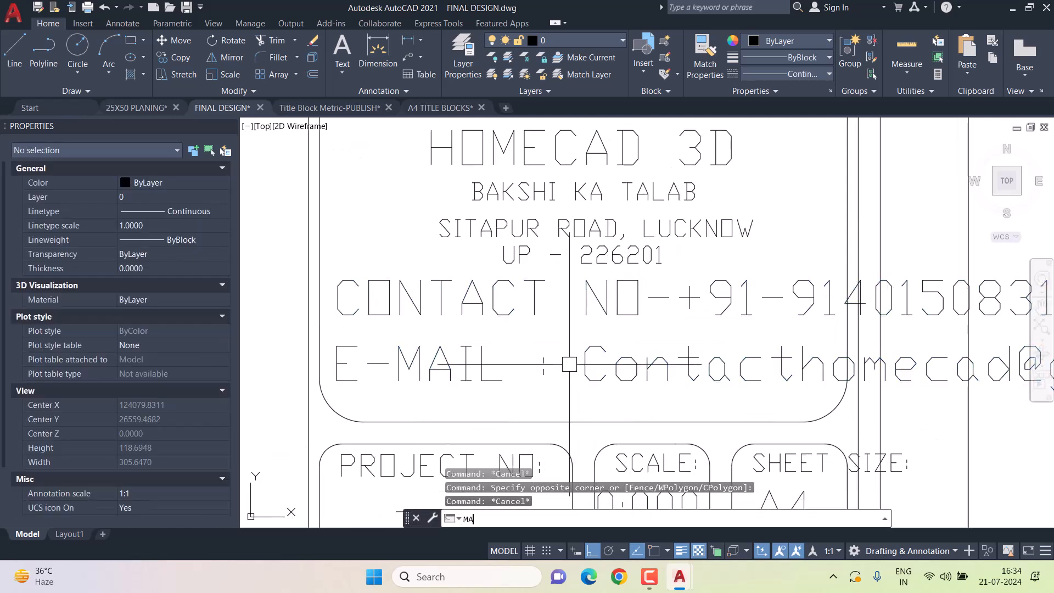
pyautogui.press('Return')
pyautogui.click(589, 222)
pyautogui.click(604, 299)
pyautogui.click(602, 356)
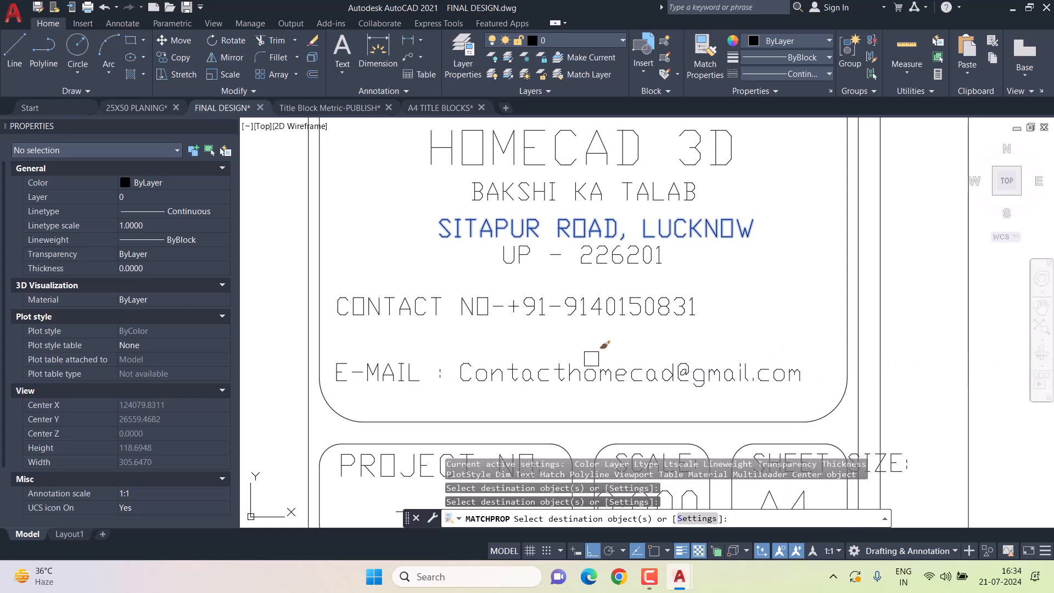
pyautogui.press('Escape')
# Move the CONTACT NO line about 26 units horizontally to the right within the architect box.
pyautogui.click(338, 306)
pyautogui.write('m')
pyautogui.press('Return')
pyautogui.click(661, 333)
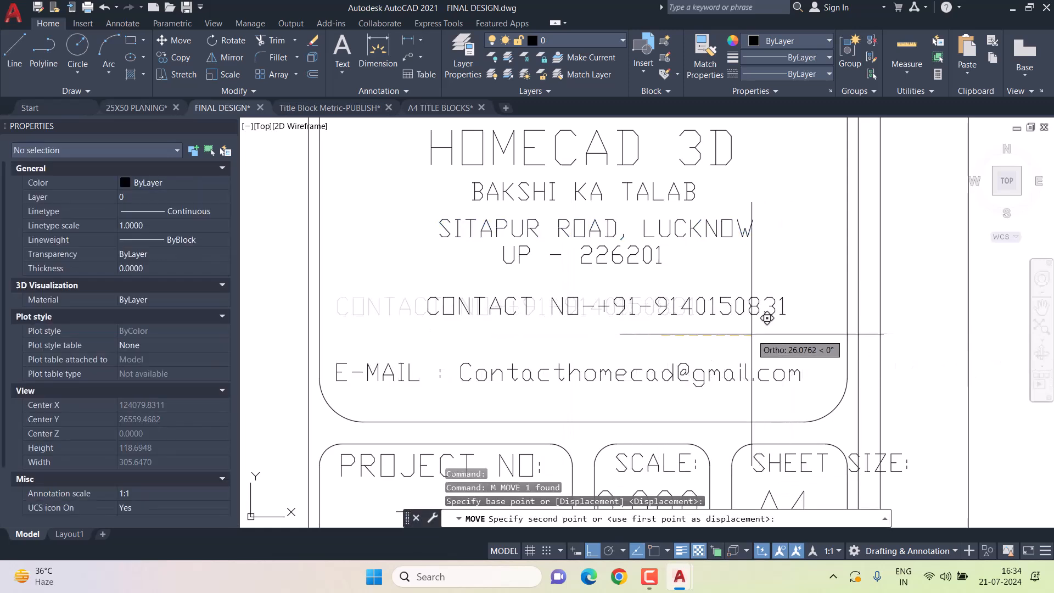
pyautogui.click(767, 318)
# Move the E-MAIL line horizontally to the right so it ends just inside the architect box's right edge.
pyautogui.click(680, 365)
pyautogui.write('m')
pyautogui.press('Return')
pyautogui.click(677, 343)
pyautogui.click(713, 343)
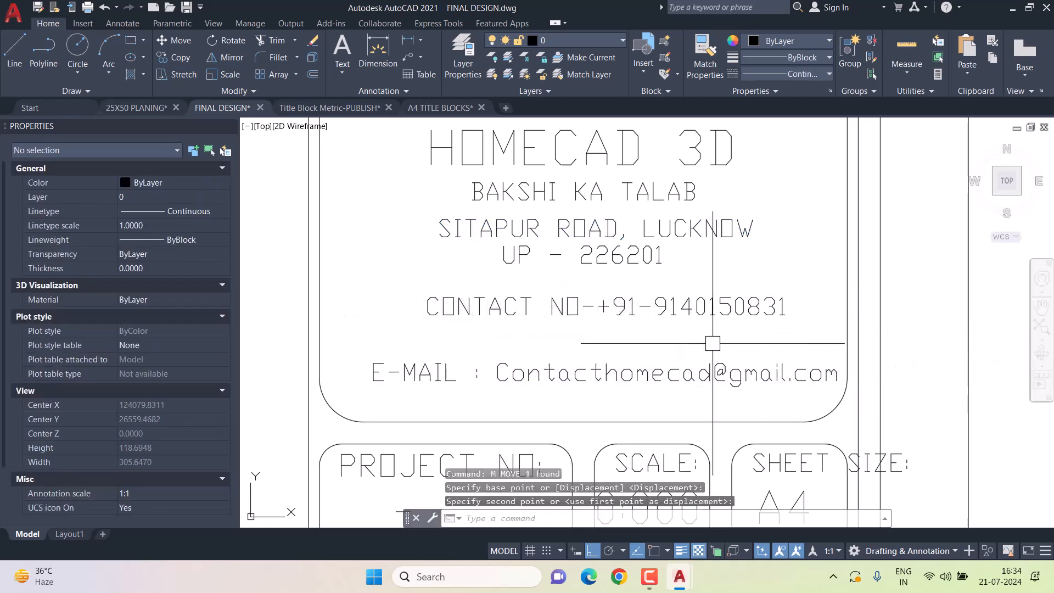
# Move the CONTACT NO line straight down to sit just above the E-MAIL line.
pyautogui.click(714, 306)
pyautogui.write('m')
pyautogui.press('Return')
pyautogui.click(813, 261)
pyautogui.click(811, 294)
pyautogui.press('Escape')
# Move the three address lines down together to leave a gap beneath the HOMECAD 3D firm name.
pyautogui.moveTo(709, 279); pyautogui.dragTo(698, 327, button='middle')
pyautogui.click(680, 326)
pyautogui.click(599, 241)
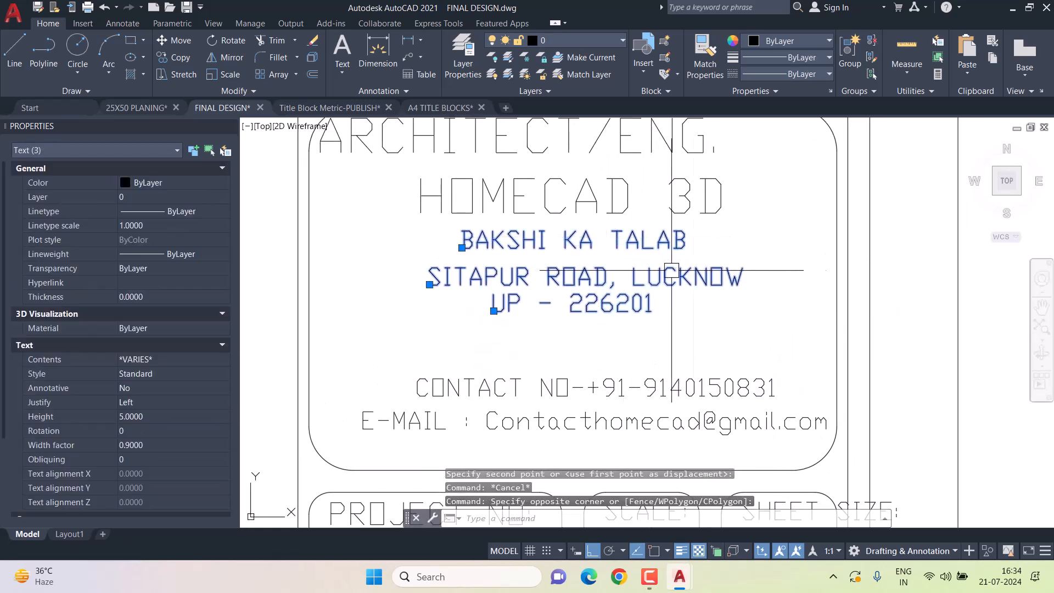
pyautogui.write('m')
pyautogui.press('Return')
pyautogui.click(777, 242)
pyautogui.click(780, 269)
pyautogui.press('Escape')
pyautogui.press('Escape')
# Move the state and postal code line slightly down to even out the spacing of the address lines.
pyautogui.click(604, 327)
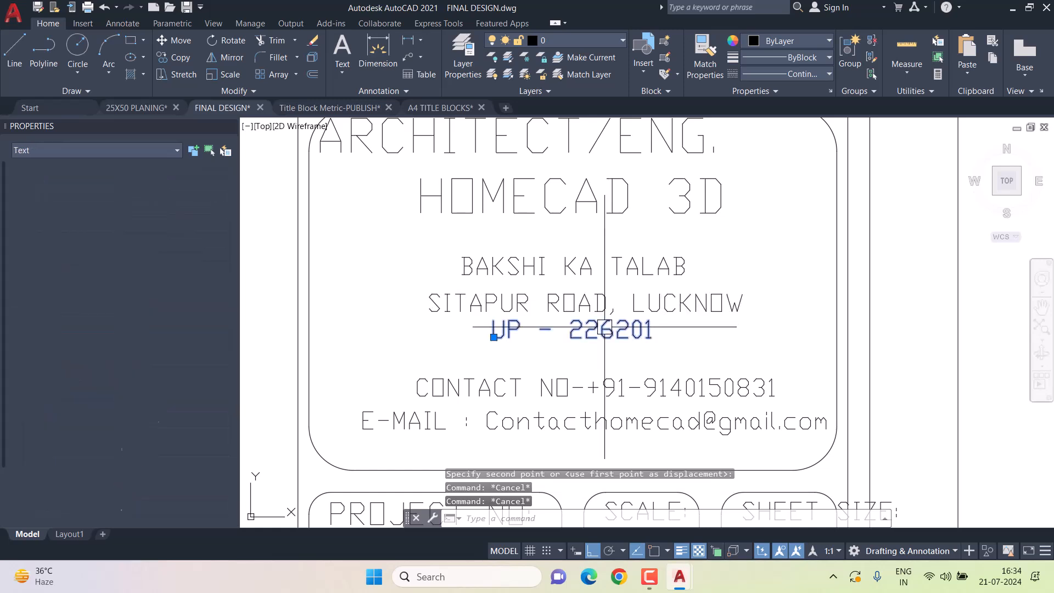
pyautogui.write('m')
pyautogui.press('Return')
pyautogui.click(749, 328)
pyautogui.click(749, 338)
pyautogui.press('Escape')
pyautogui.press('Escape')
# Inspect the text properties of the ARCHITECT/ENG. heading and close the Properties palette.
pyautogui.scroll(-3, 707, 320)
pyautogui.moveTo(684, 262); pyautogui.dragTo(682, 284, button='middle')
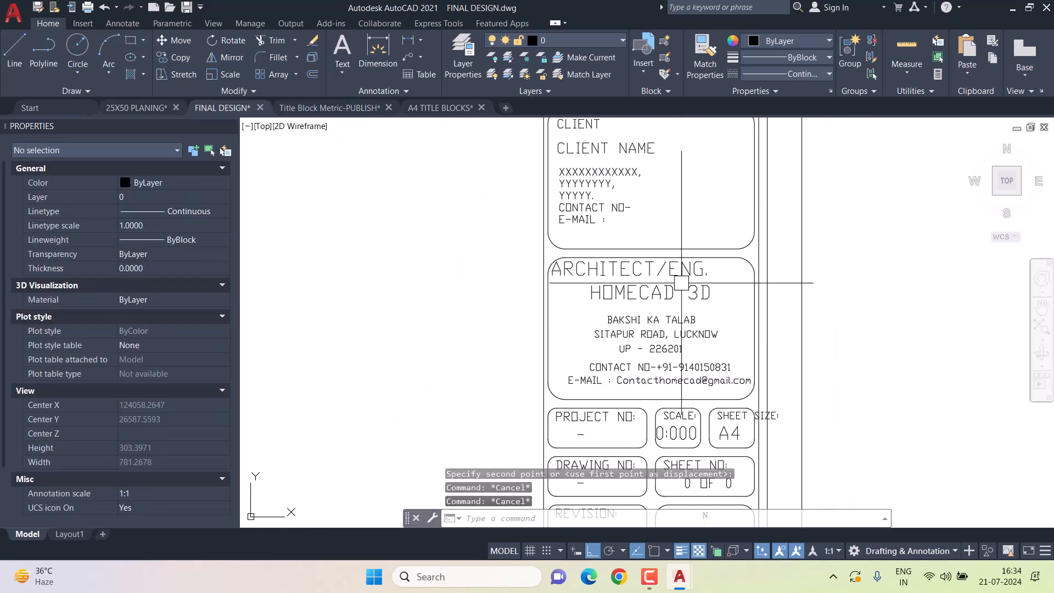
pyautogui.click(682, 282)
pyautogui.scroll(2, 681, 282)
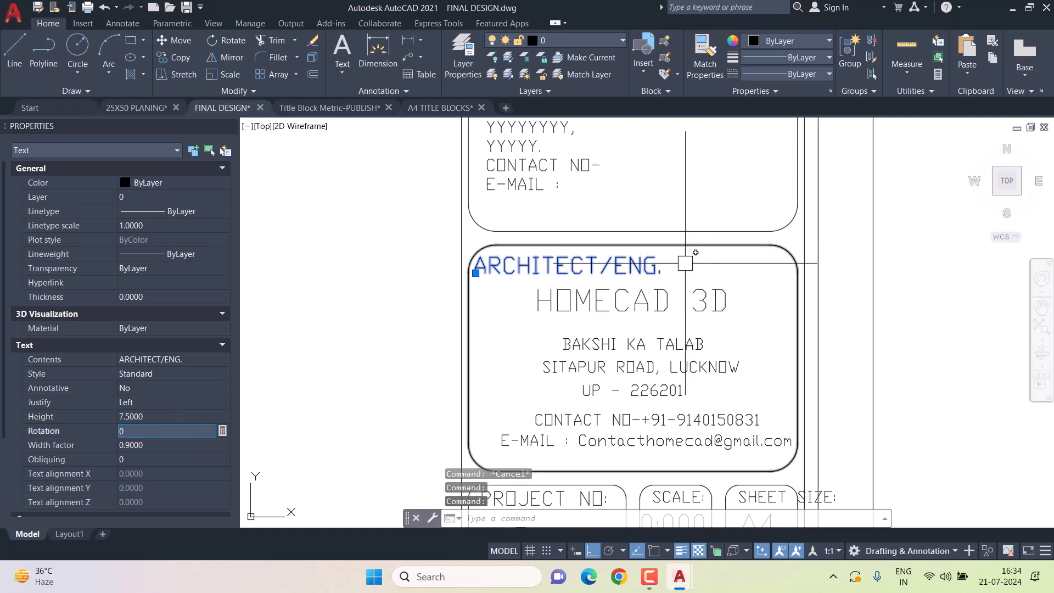
pyautogui.click(232, 126)
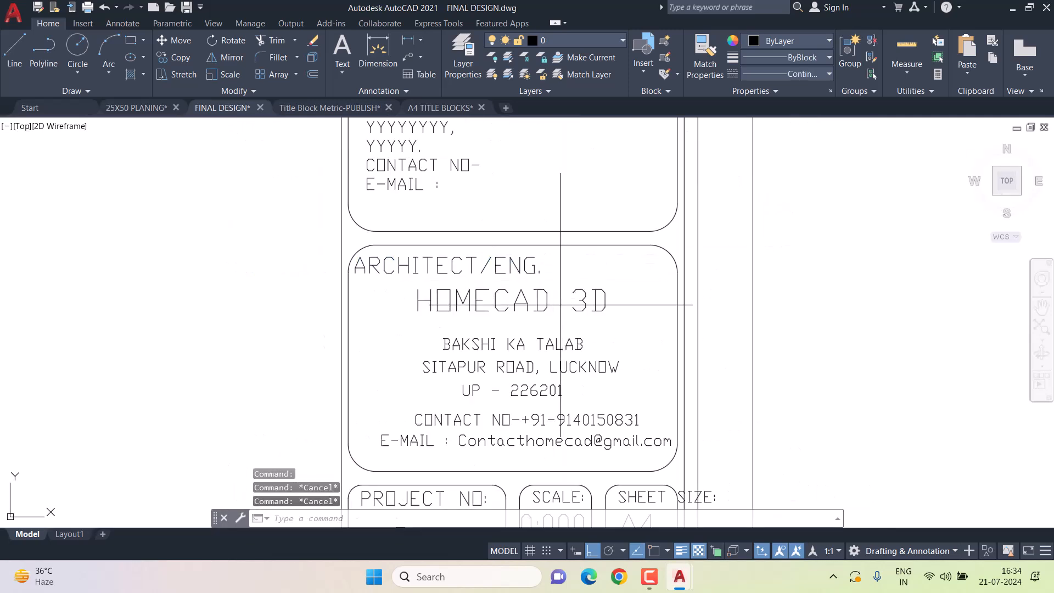
# Inspect the text style and height of the HOMECAD 3D firm name, closing its properties when done.
pyautogui.doubleClick(596, 308)
pyautogui.press('Escape')
pyautogui.press('Escape')
pyautogui.click(517, 301)
pyautogui.hotkey('ctrl', '1')
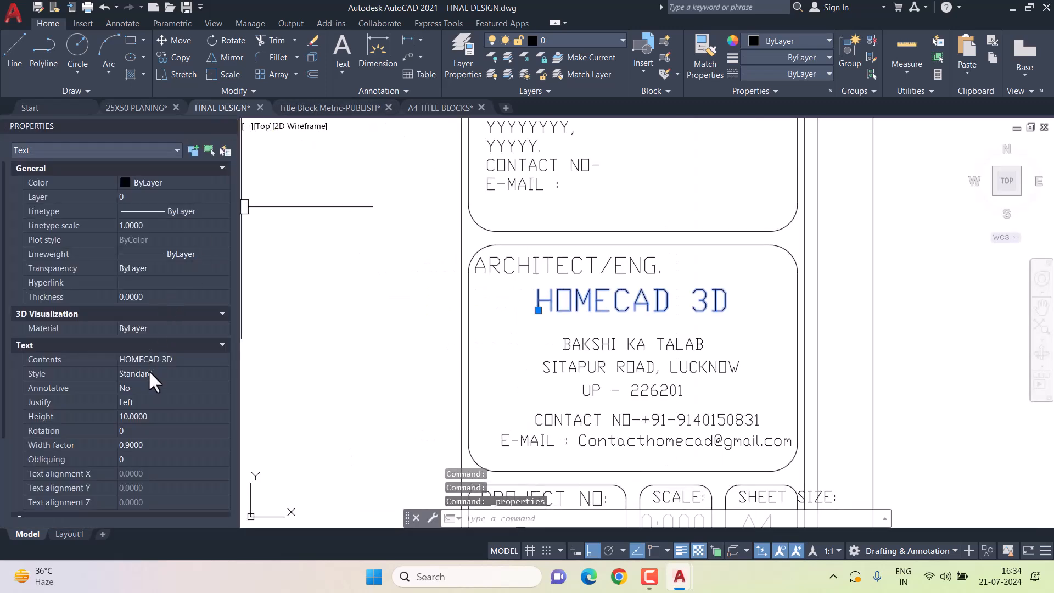
pyautogui.click(229, 126)
pyautogui.press('Escape')
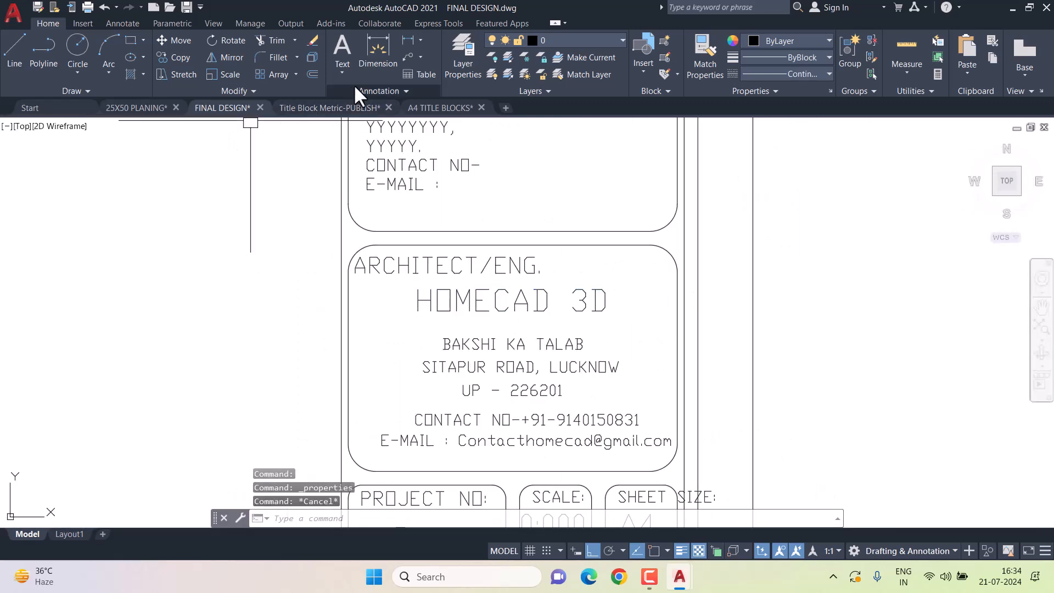
# Change the font of the Standard text style to Arial, regular style.
pyautogui.click(362, 91)
pyautogui.click(336, 107)
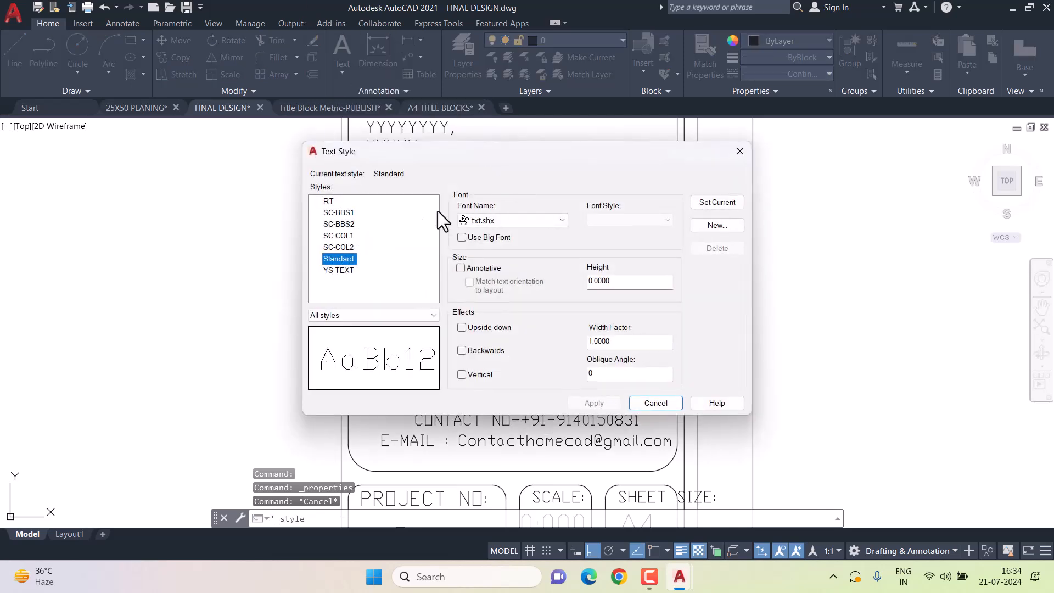
pyautogui.click(516, 221)
pyautogui.scroll(20, 491, 255)
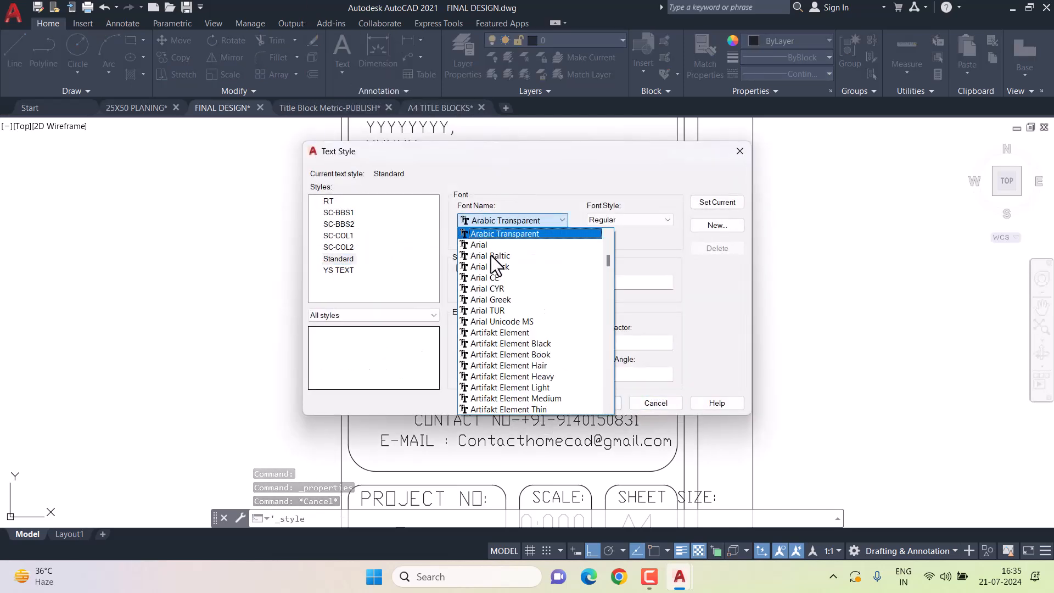
pyautogui.click(499, 244)
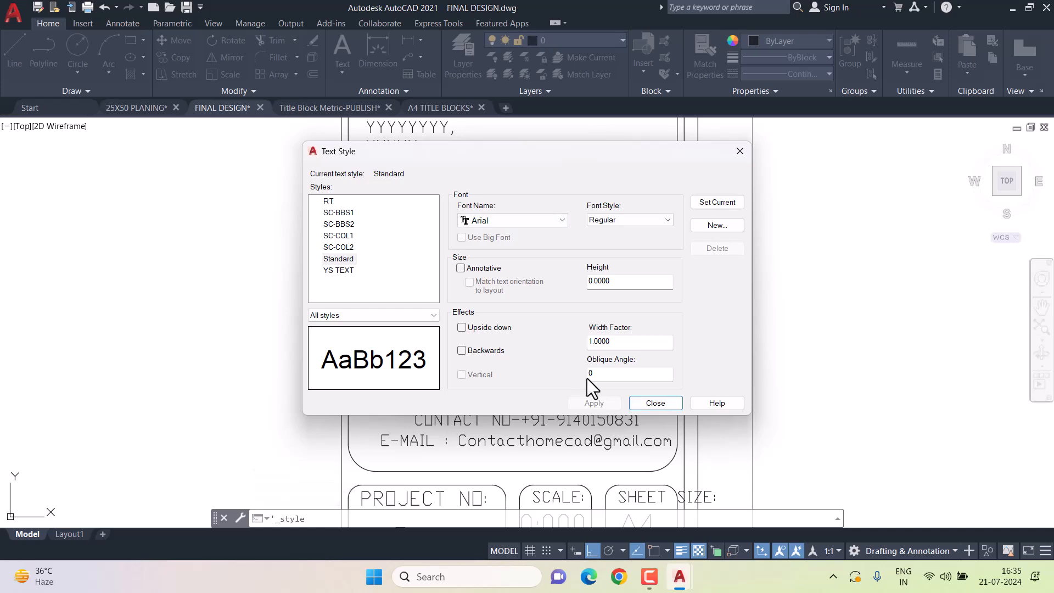
pyautogui.click(656, 403)
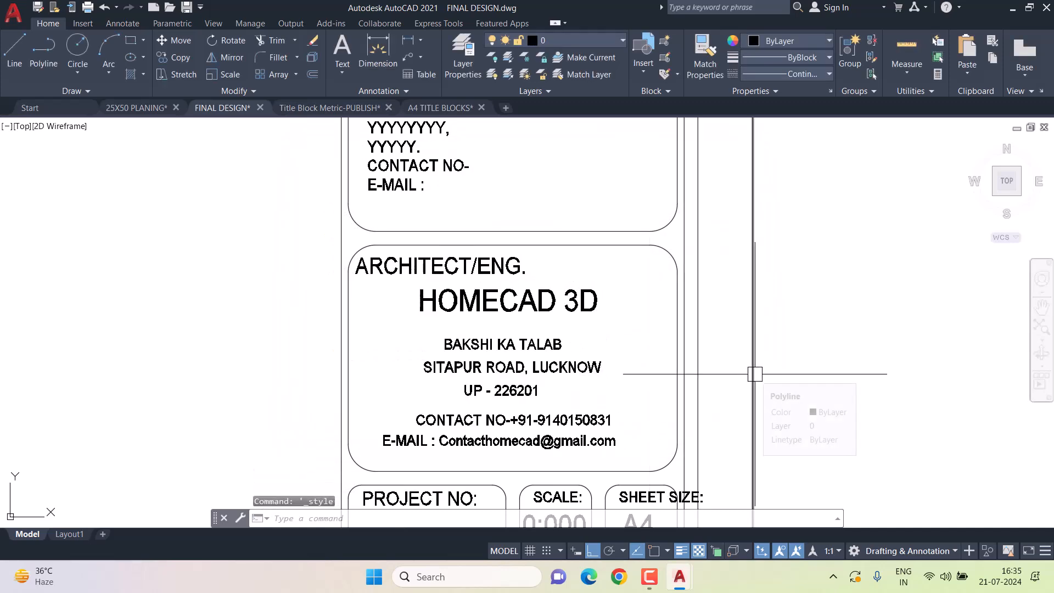
# Replace the project title placeholder under PROJECT NAME with "25X50 DUPLEX HOUSE DESIGN".
pyautogui.scroll(-8, 557, 365)
pyautogui.scroll(4, 538, 340)
pyautogui.scroll(4, 438, 323)
pyautogui.scroll(-6, 436, 324)
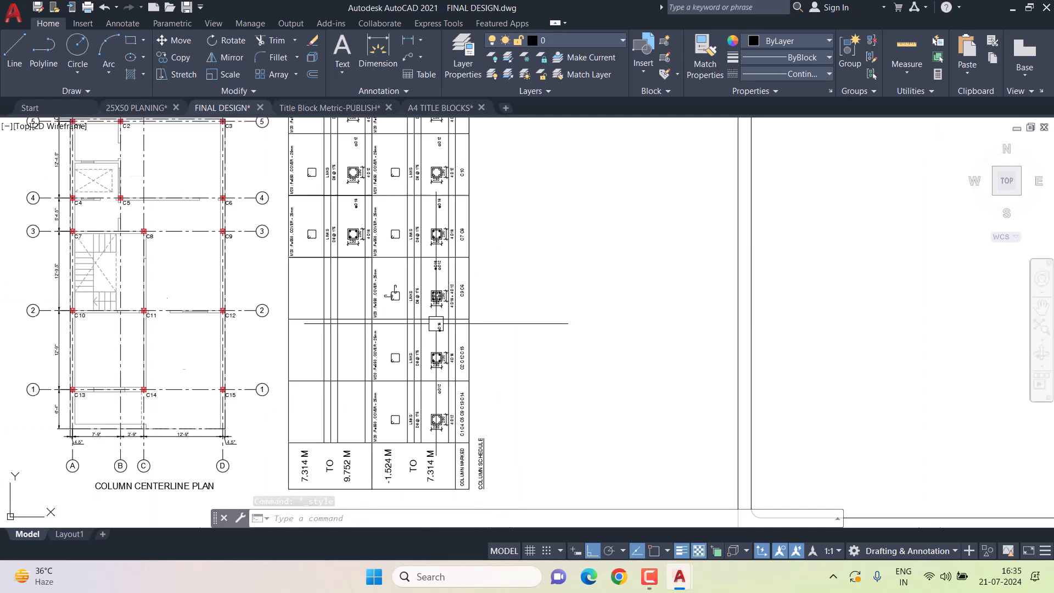
pyautogui.scroll(6, 680, 274)
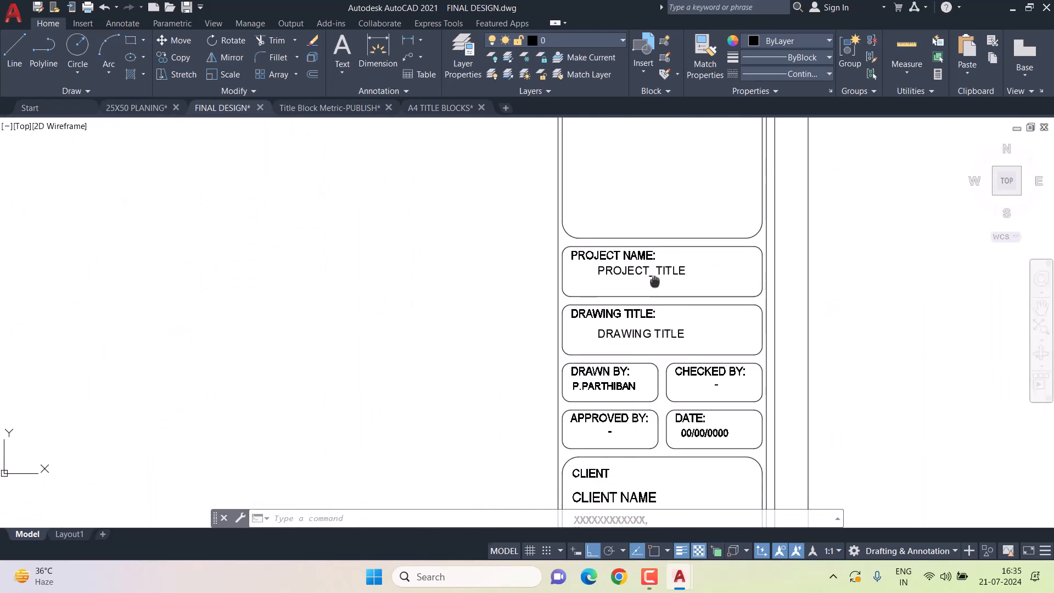
pyautogui.doubleClick(669, 313)
pyautogui.write('25')
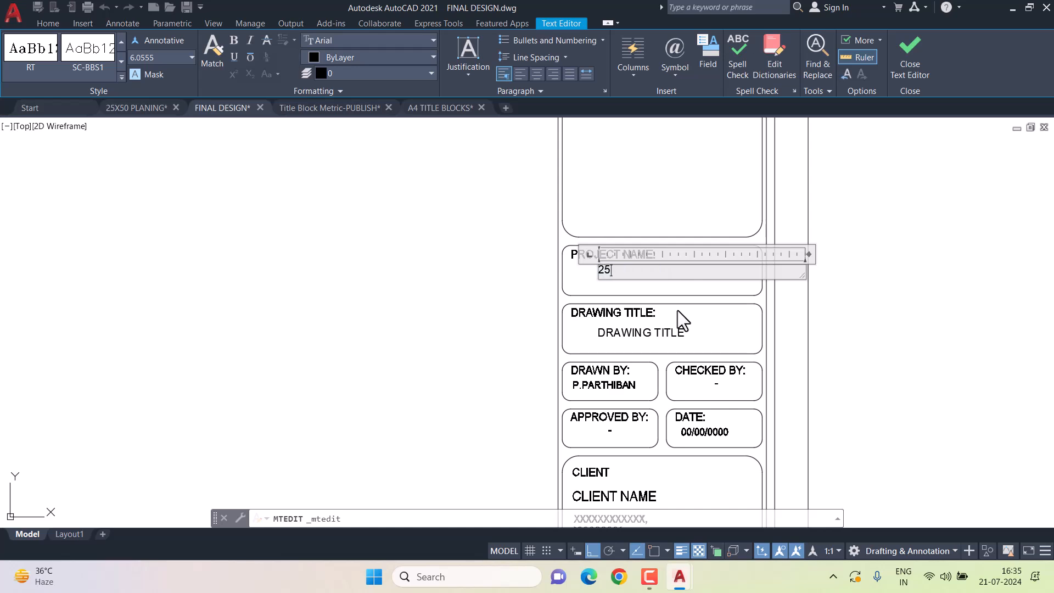
pyautogui.write('X50 DUPLEX HOUSE DEISGN')
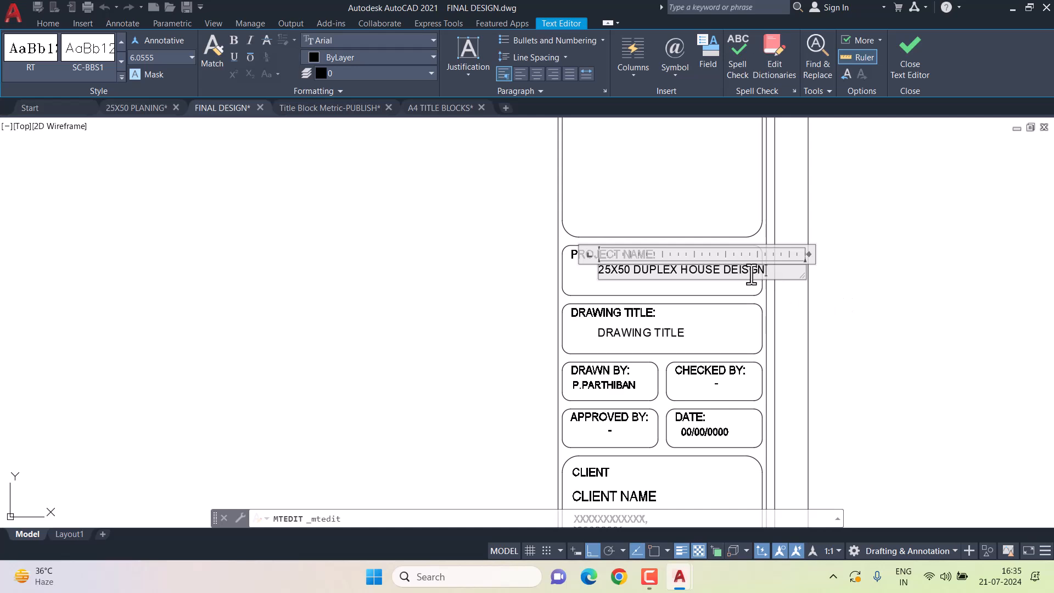
pyautogui.press('Right')
pyautogui.write('I')
pyautogui.click(868, 282)
# Move the project title text horizontally to the left so it fits inside the PROJECT NAME box.
pyautogui.click(717, 275)
pyautogui.write('m')
pyautogui.press('Return')
pyautogui.click(881, 301)
pyautogui.click(860, 302)
pyautogui.press('Escape')
pyautogui.press('Escape')
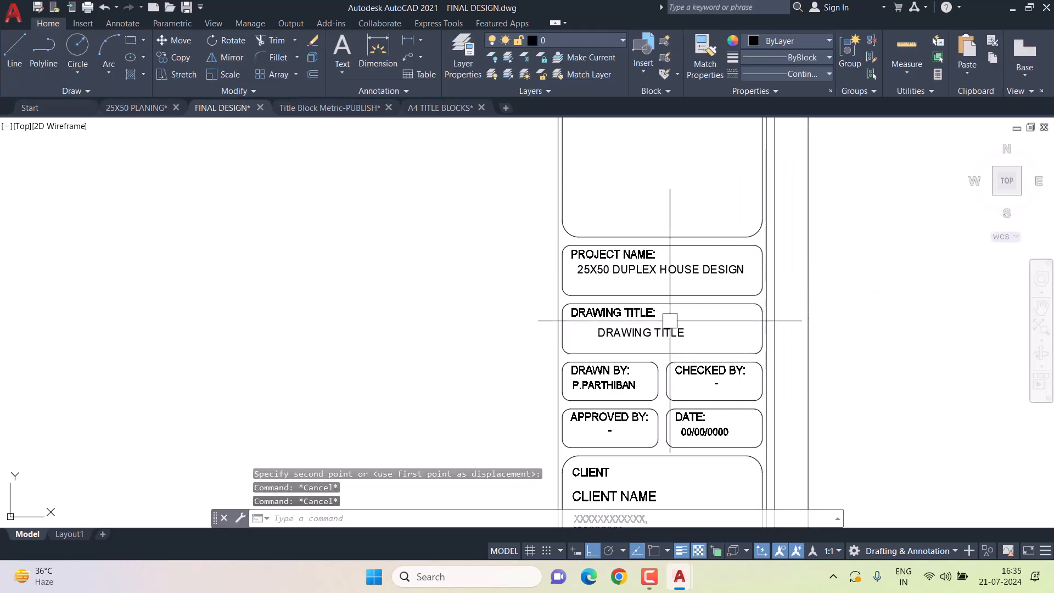
# Replace the drawing title placeholder with "COLUMN CENTERLINE + SCHEDULE" and move it left to fit inside its box.
pyautogui.doubleClick(681, 333)
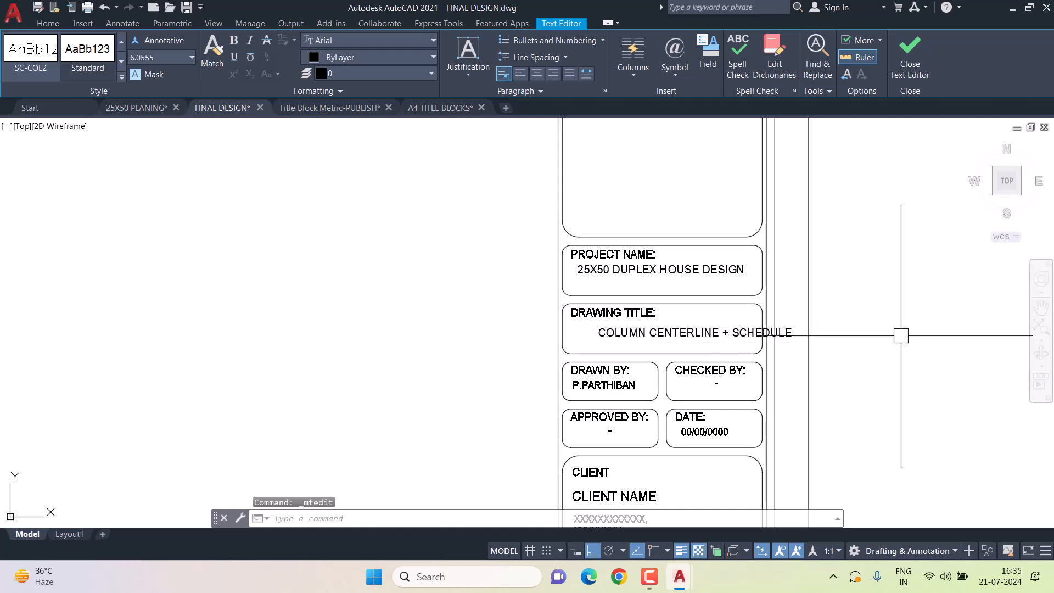
pyautogui.click(902, 332)
pyautogui.scroll(2, 725, 337)
pyautogui.click(703, 329)
pyautogui.write('m')
pyautogui.press('Return')
pyautogui.click(900, 342)
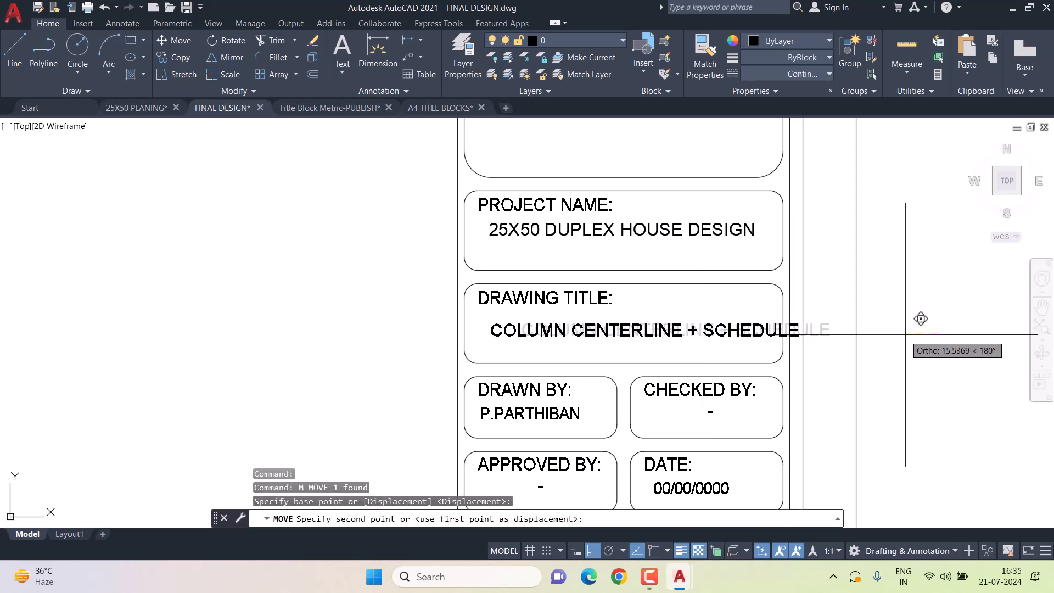
pyautogui.click(886, 333)
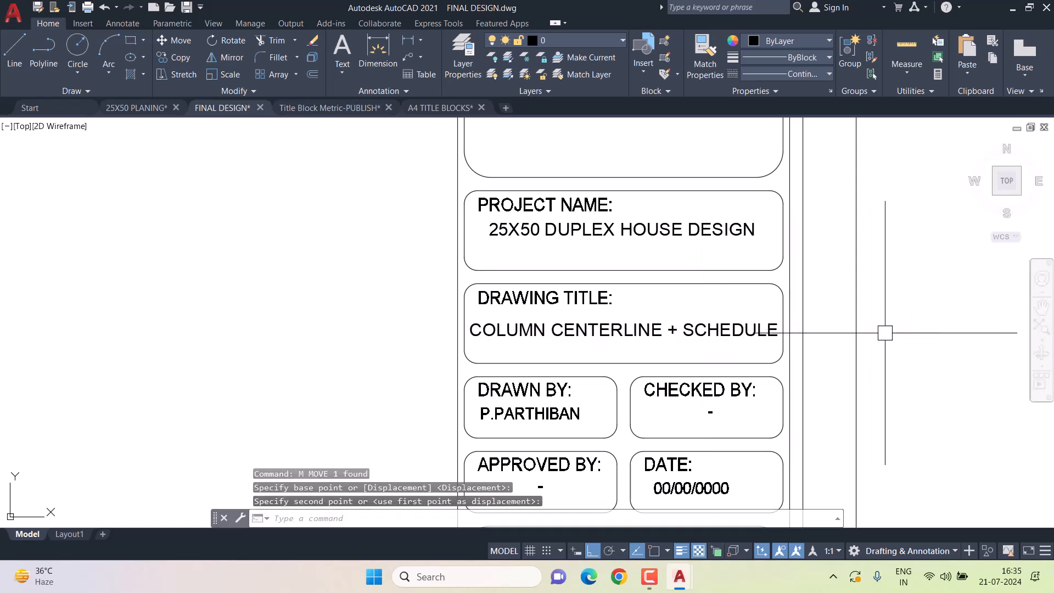
# Replace the name under DRAWN BY with the engineer's full name.
pyautogui.doubleClick(530, 414)
pyautogui.write('ER. PRAMOD KU')
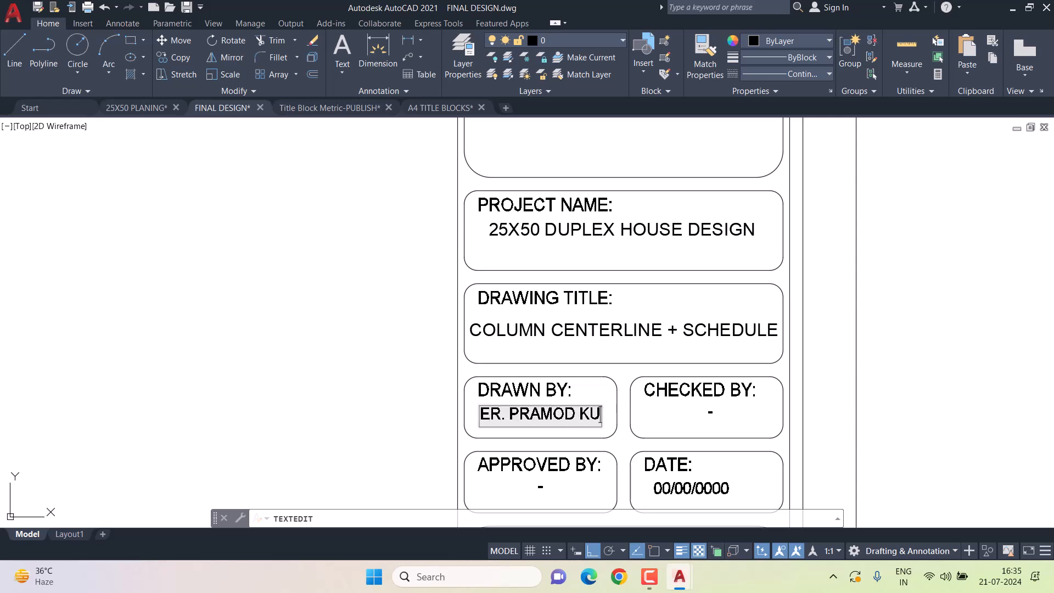
pyautogui.click(906, 351)
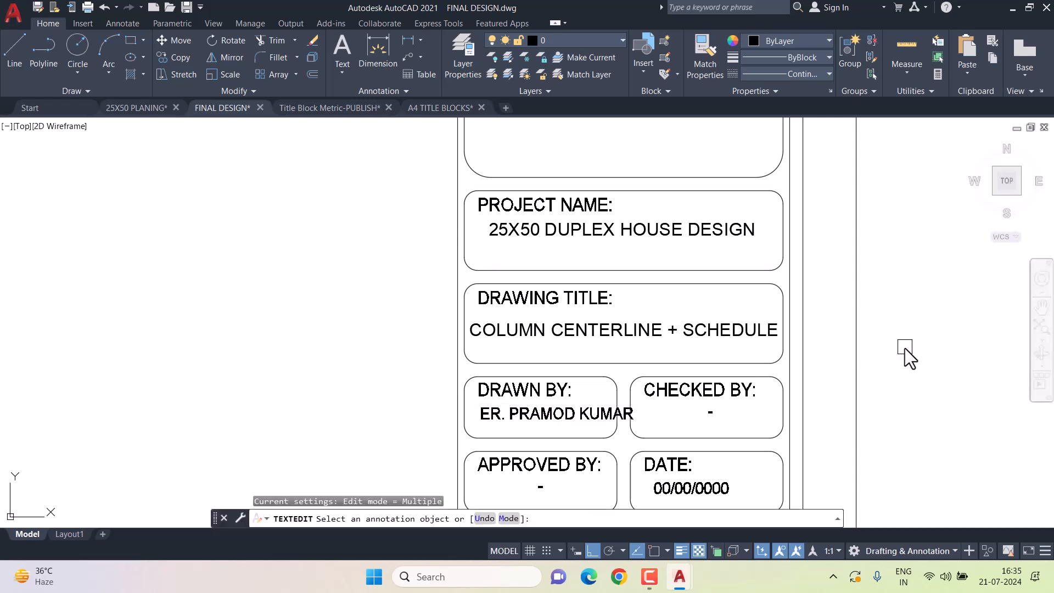
pyautogui.press('Escape')
pyautogui.press('Escape')
# Delete the CHECKED BY box together with its label and dash.
pyautogui.scroll(2, 699, 393)
pyautogui.click(582, 358)
pyautogui.click(824, 433)
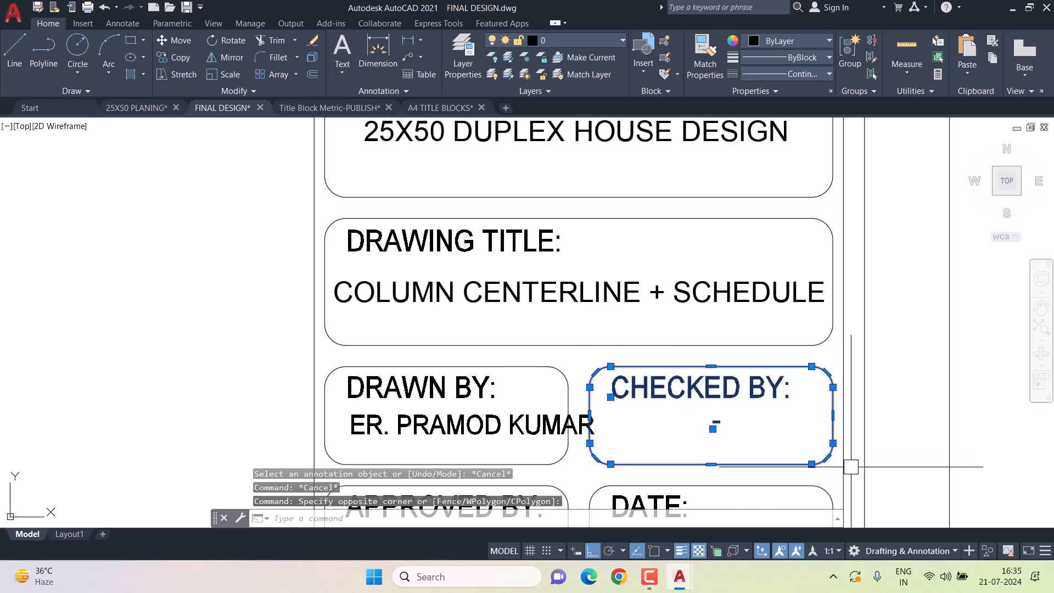
pyautogui.press('Delete')
# Stretch the right side of the DRAWN BY box about 78.6 units to the right, matching the DRAWING TITLE box.
pyautogui.write('s')
pyautogui.press('Return')
pyautogui.click(626, 366)
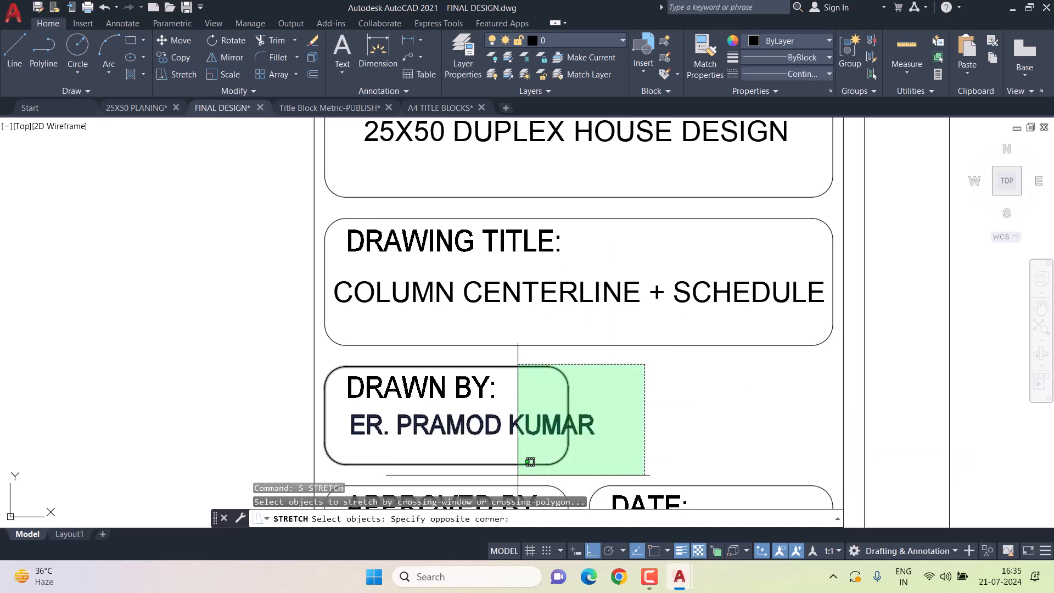
pyautogui.click(527, 456)
pyautogui.press('Return')
pyautogui.click(567, 412)
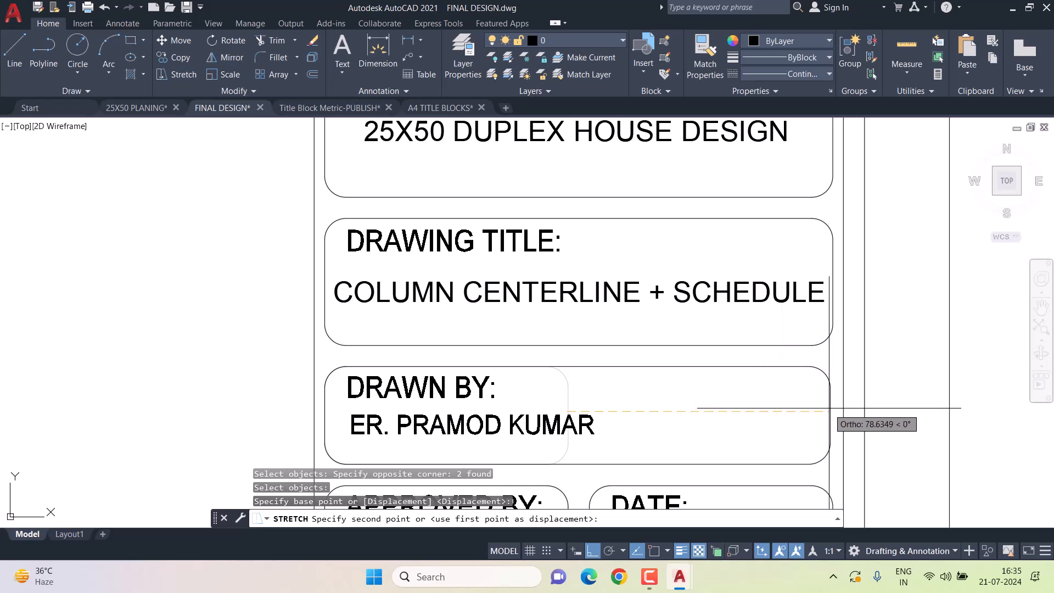
pyautogui.click(830, 410)
pyautogui.press('Escape')
pyautogui.press('Escape')
# Move the engineer's name right within the widened DRAWN BY box and shift it slightly down.
pyautogui.click(553, 429)
pyautogui.write('m')
pyautogui.press('Return')
pyautogui.click(554, 429)
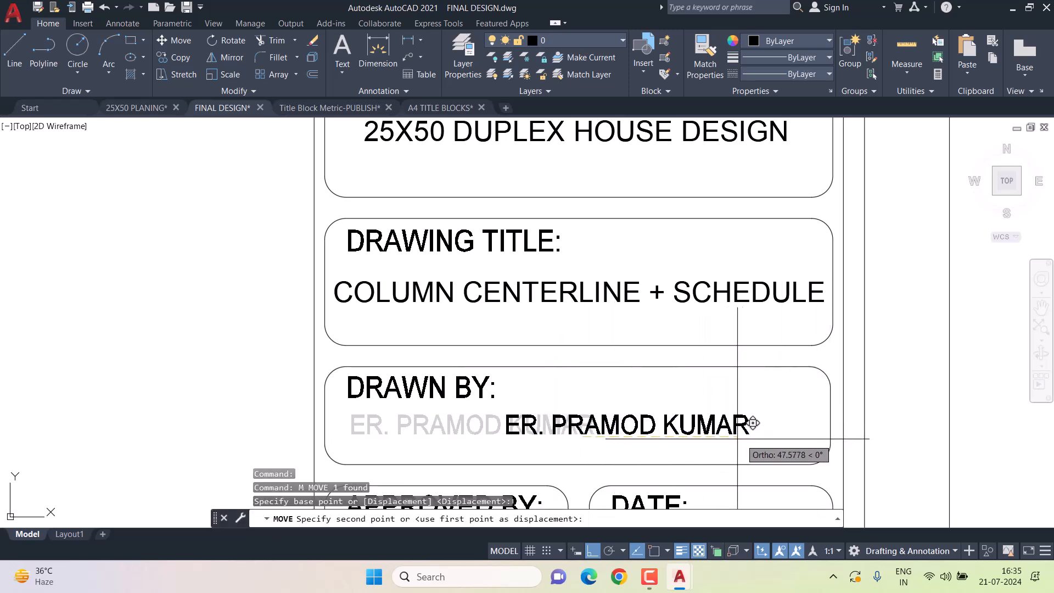
pyautogui.click(753, 429)
pyautogui.write('m')
pyautogui.press('Return')
pyautogui.click(894, 369)
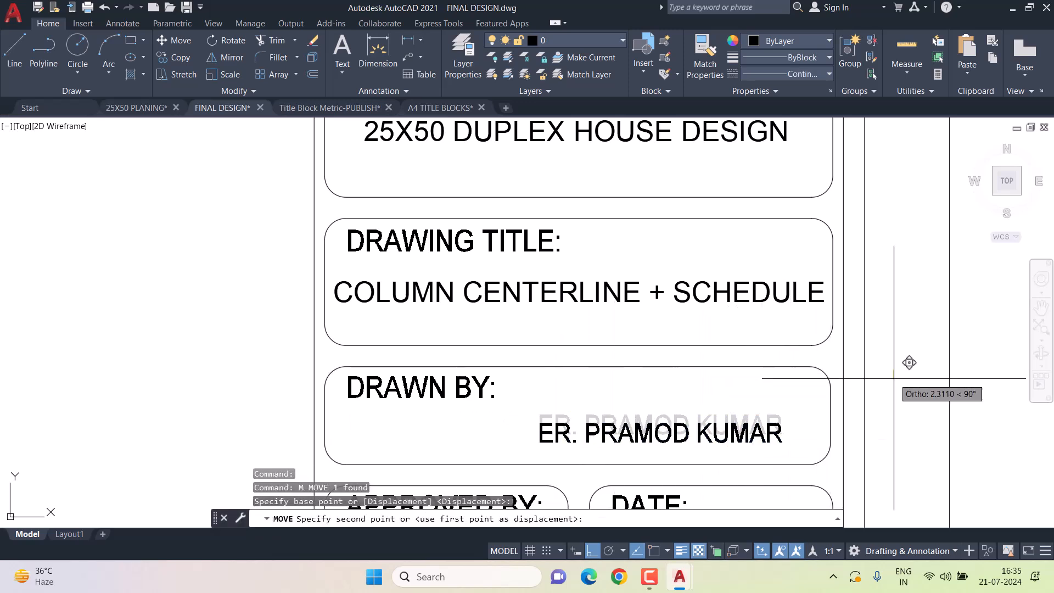
pyautogui.click(894, 378)
pyautogui.press('Escape')
# Replace the placeholder under DATE with 21/07/2024.
pyautogui.scroll(2, 783, 424)
pyautogui.moveTo(783, 425); pyautogui.dragTo(776, 278, button='middle')
pyautogui.click(676, 467)
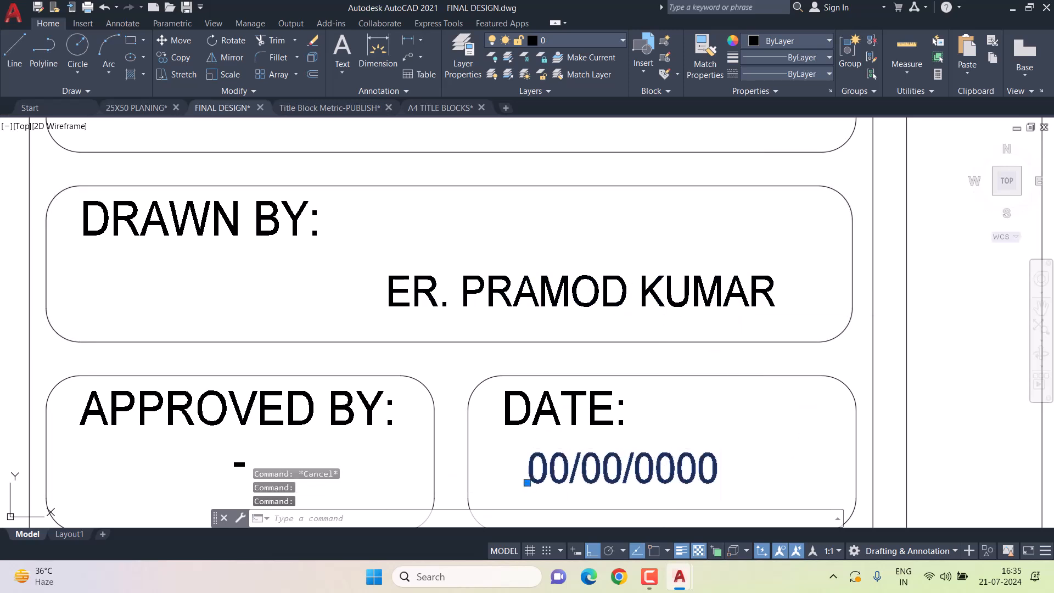
pyautogui.doubleClick(536, 469)
pyautogui.write('21')
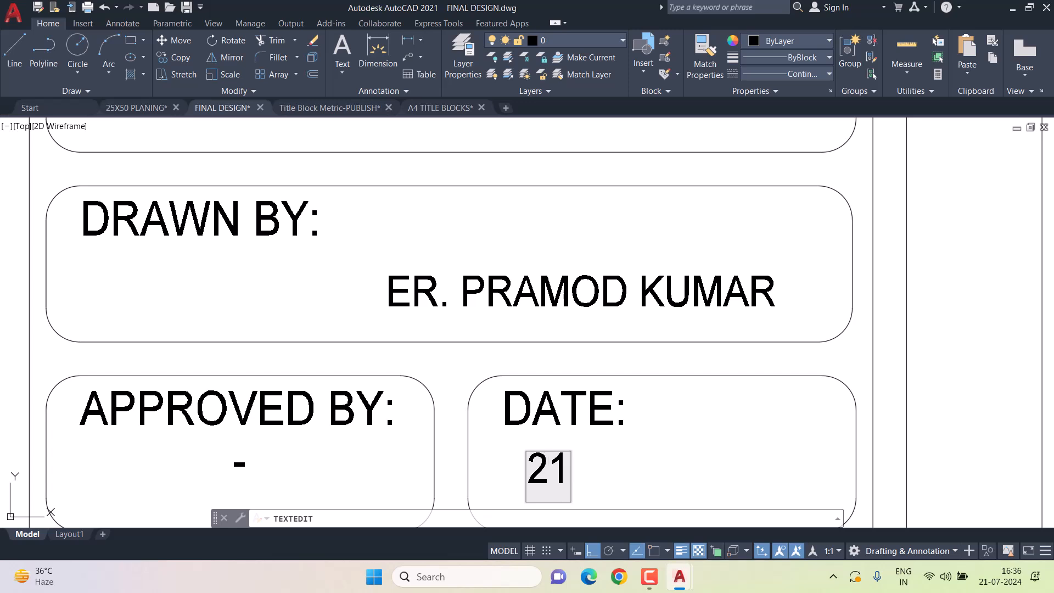
pyautogui.write('/07/202')
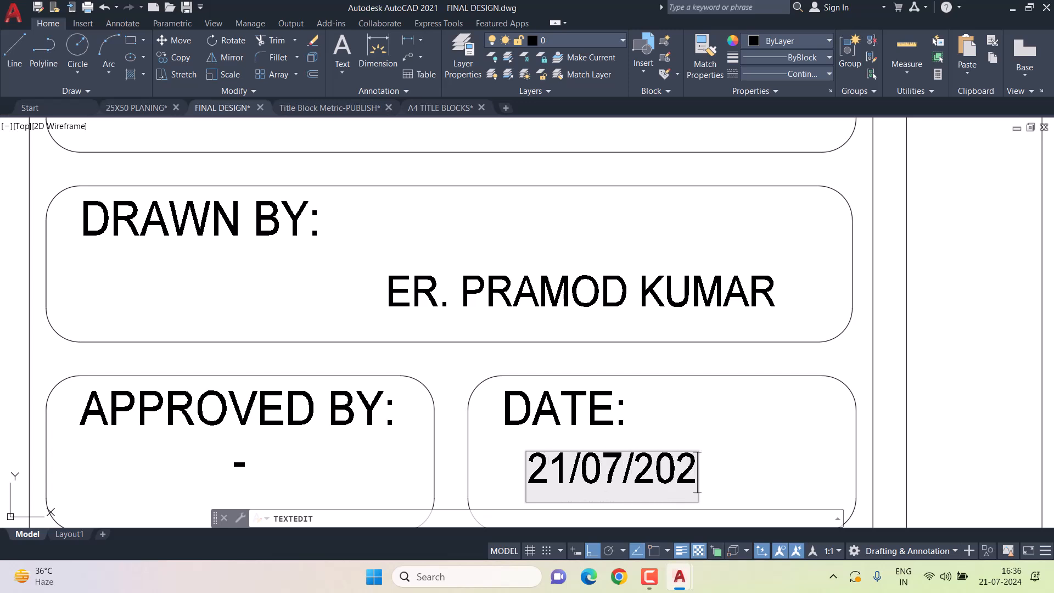
pyautogui.click(769, 435)
pyautogui.press('Escape')
pyautogui.press('Escape')
# Delete the placeholder address, contact number and e-mail lines below CLIENT NAME.
pyautogui.scroll(-8, 568, 429)
pyautogui.moveTo(566, 428); pyautogui.dragTo(595, 322, button='middle')
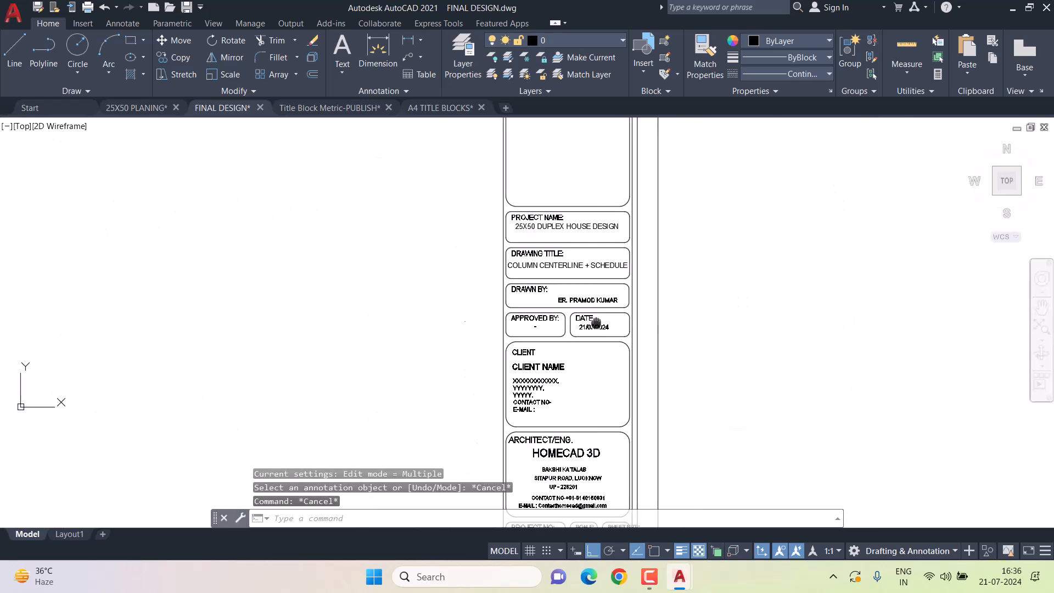
pyautogui.scroll(4, 531, 370)
pyautogui.moveTo(577, 381); pyautogui.dragTo(589, 307, button='middle')
pyautogui.click(690, 317)
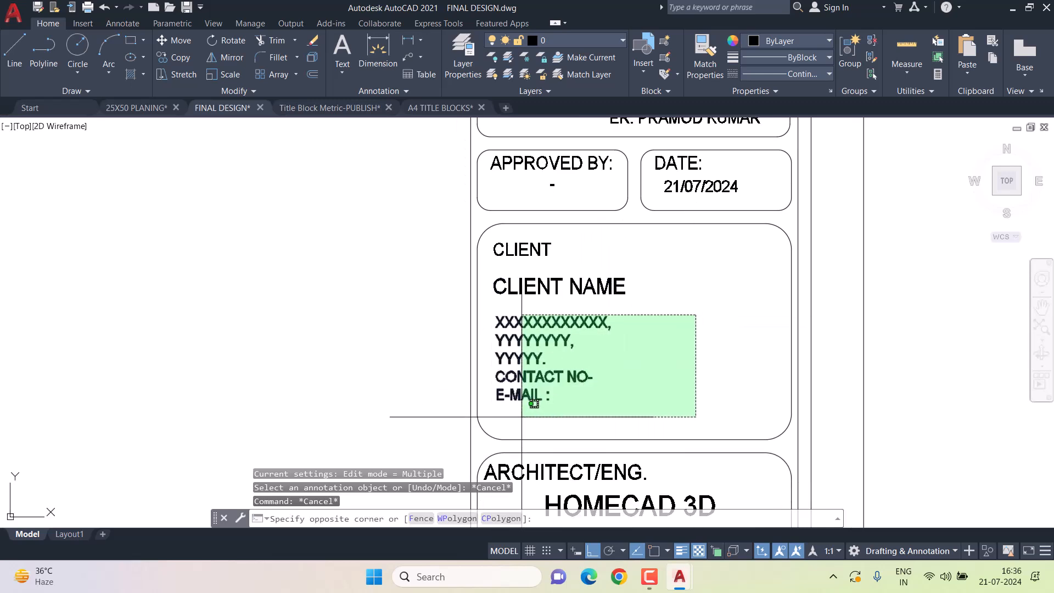
pyautogui.click(539, 398)
pyautogui.press('Delete')
# Set the text under PROJECT NO to HCED-P-01.
pyautogui.scroll(-3, 540, 397)
pyautogui.moveTo(541, 379); pyautogui.dragTo(549, 220, button='middle')
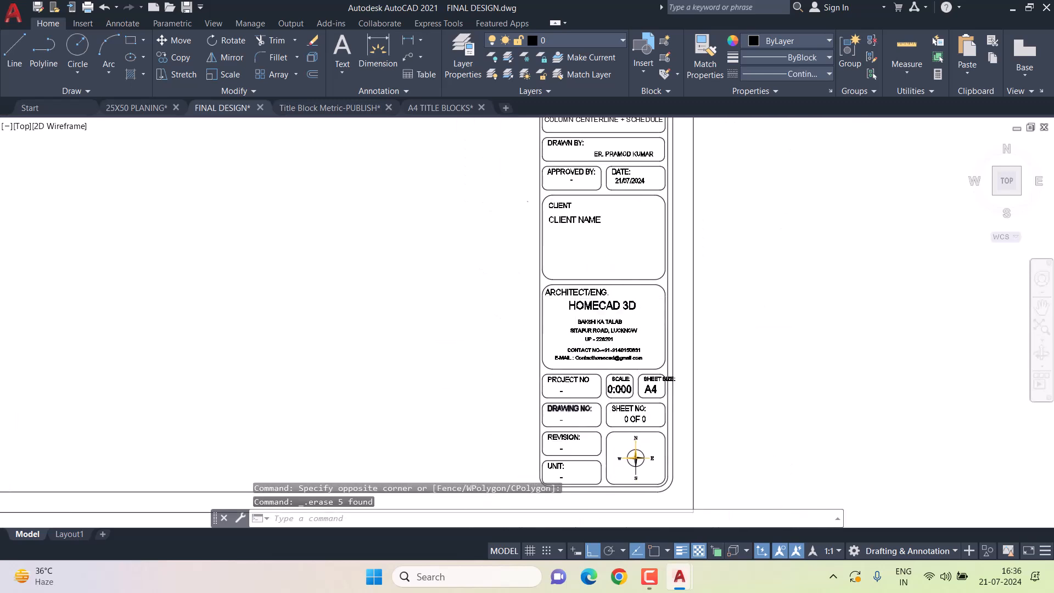
pyautogui.scroll(3, 542, 392)
pyautogui.doubleClick(551, 382)
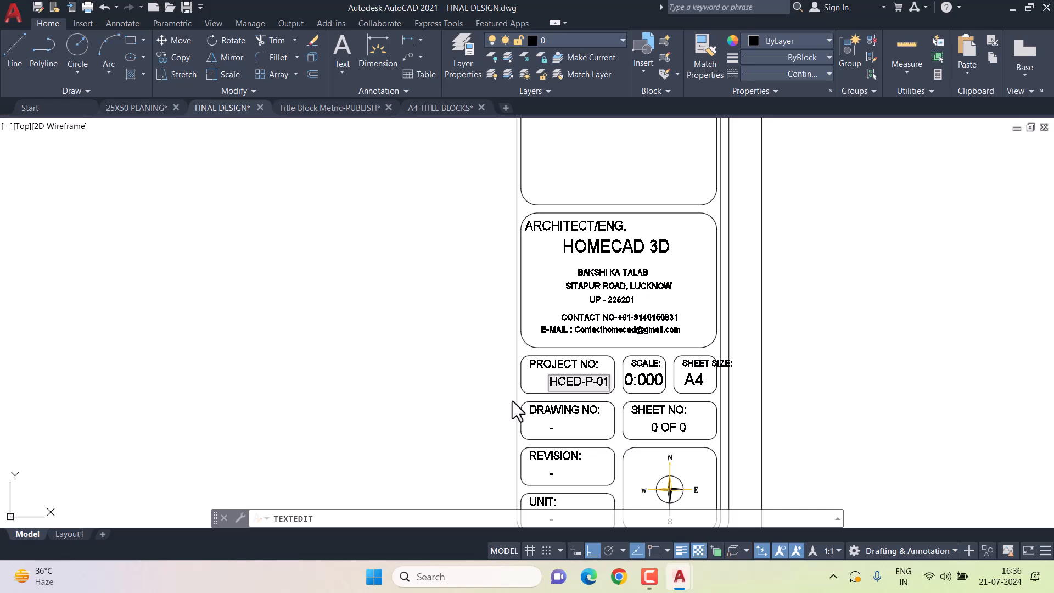
pyautogui.click(466, 403)
pyautogui.press('Escape')
pyautogui.press('Escape')
# Move the project number text left to centre it inside the PROJECT NO box.
pyautogui.scroll(2, 571, 394)
pyautogui.click(560, 374)
pyautogui.write('m')
pyautogui.press('space')
pyautogui.click(422, 371)
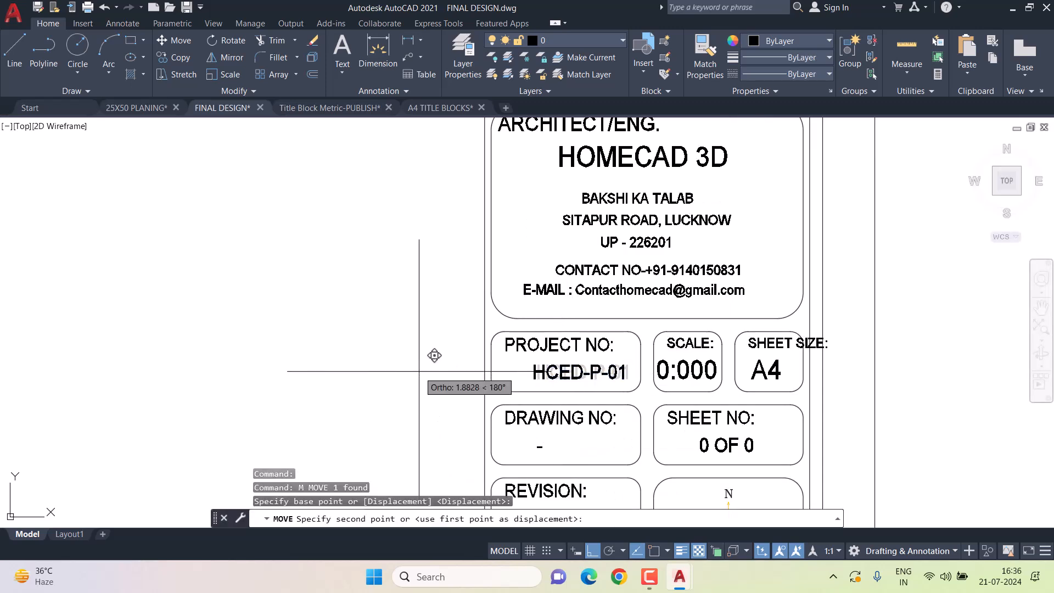
pyautogui.click(408, 369)
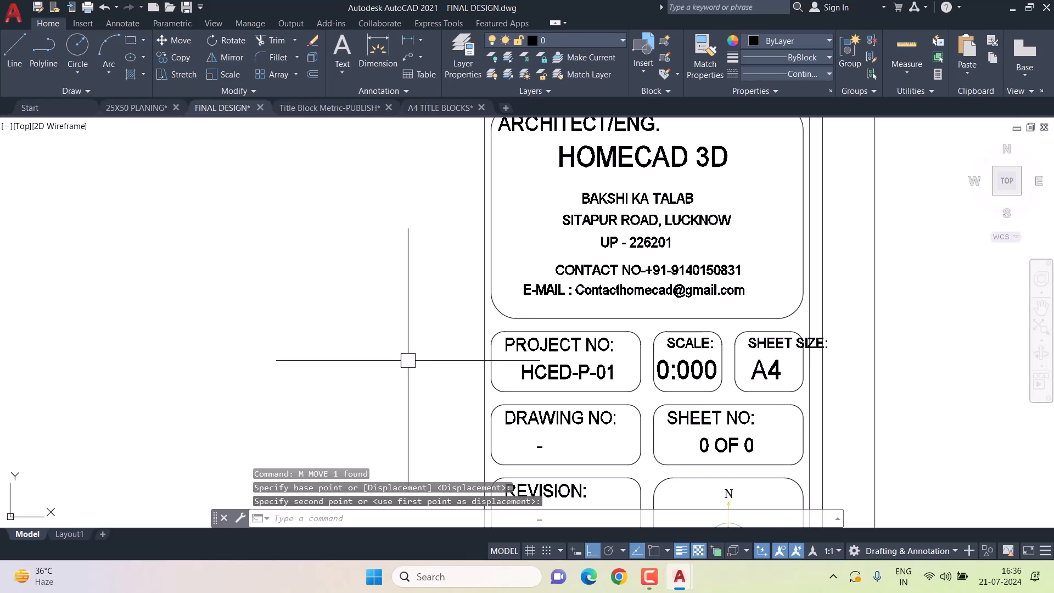
# Check the sheets in the 25X50 PLANING drawing, and set the DRAWING NO text in FINAL DESIGN to 03.
pyautogui.moveTo(525, 381); pyautogui.dragTo(526, 304, button='middle')
pyautogui.scroll(2, 528, 322)
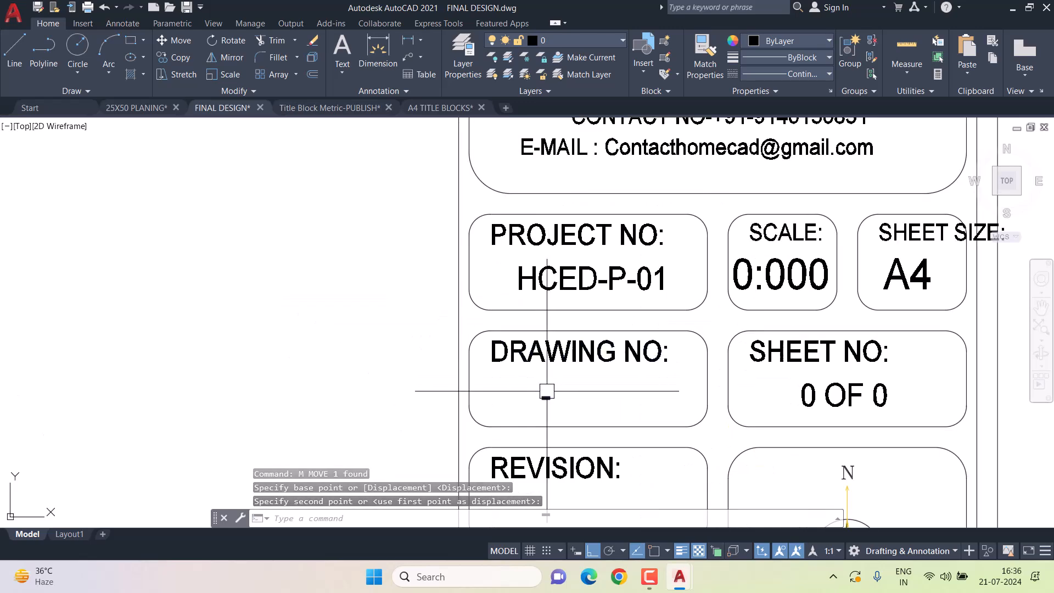
pyautogui.click(143, 108)
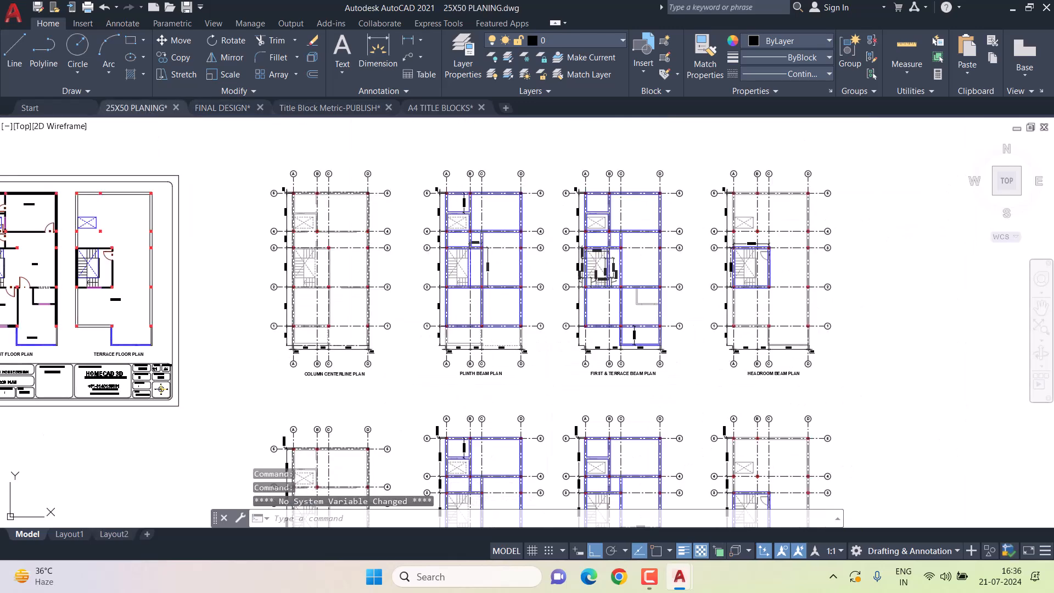
pyautogui.scroll(4, 284, 306)
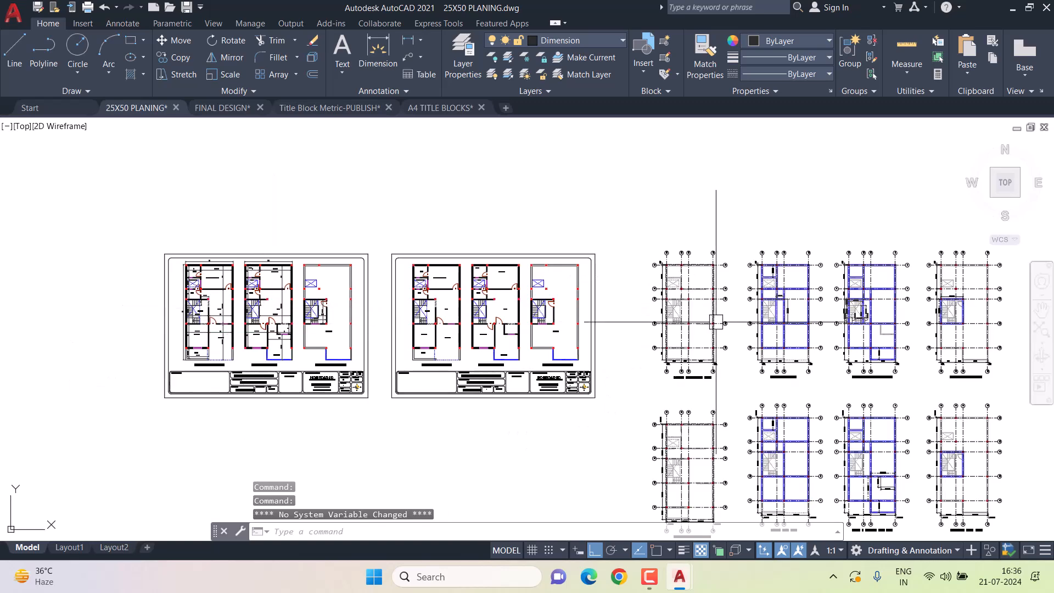
pyautogui.moveTo(701, 313); pyautogui.dragTo(402, 307, button='middle')
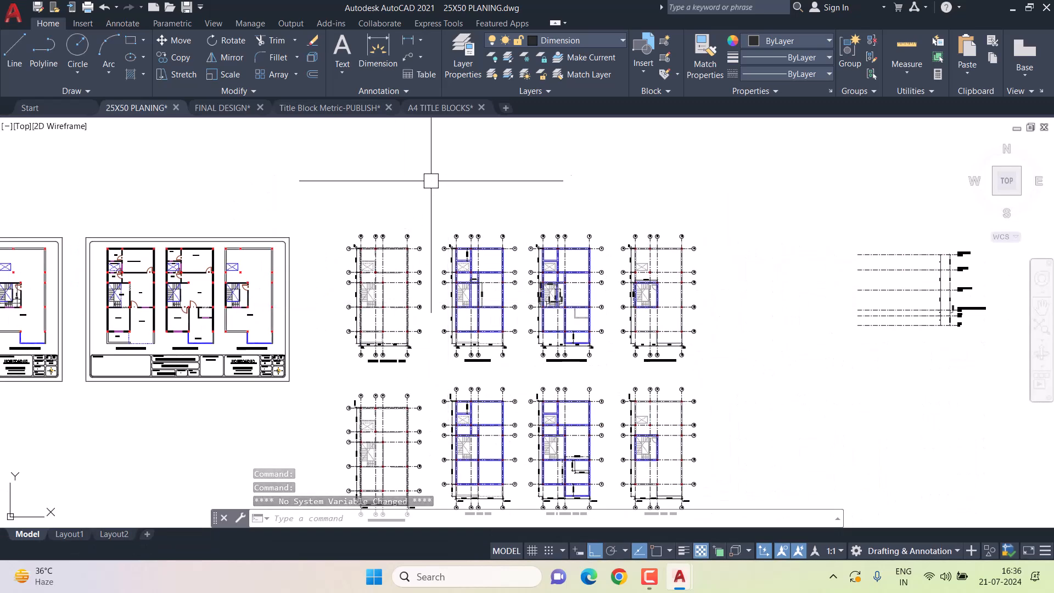
pyautogui.click(348, 108)
pyautogui.click(235, 109)
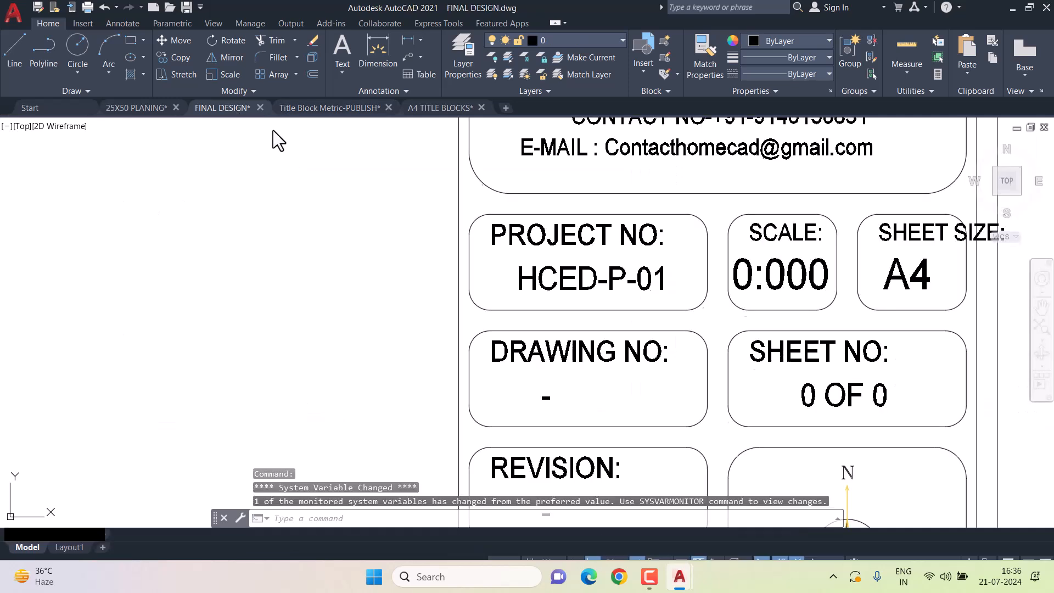
pyautogui.doubleClick(549, 405)
pyautogui.write('03')
pyautogui.press('Return')
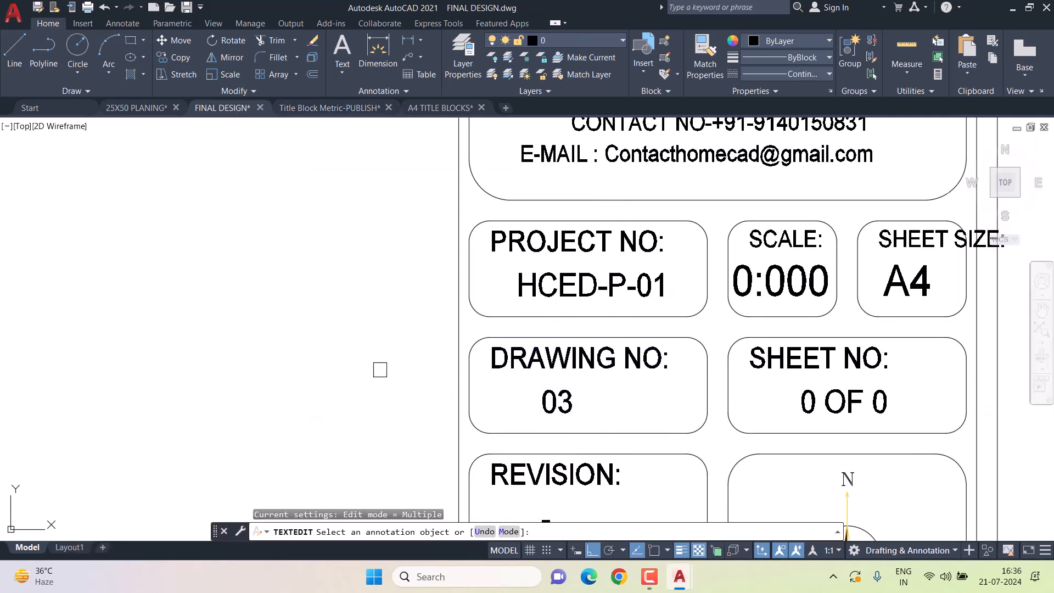
# Check the UNIT text and the empty area of the GENERAL NOTES box in the title block.
pyautogui.scroll(-2, 412, 129)
pyautogui.click(496, 449)
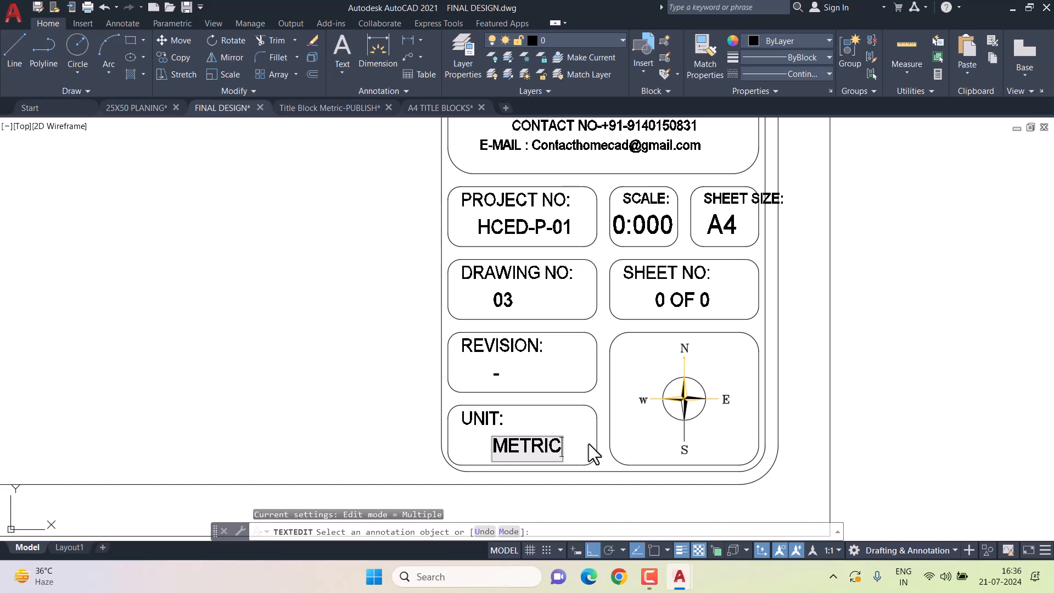
pyautogui.press('Return')
pyautogui.press('Escape')
pyautogui.press('Escape')
pyautogui.press('Escape')
pyautogui.scroll(-8, 464, 376)
pyautogui.moveTo(333, 330); pyautogui.dragTo(638, 374, button='middle')
pyautogui.scroll(-2, 631, 370)
pyautogui.scroll(4, 745, 363)
pyautogui.moveTo(730, 245); pyautogui.dragTo(684, 408, button='middle')
pyautogui.scroll(2, 696, 253)
pyautogui.moveTo(644, 225); pyautogui.dragTo(643, 398)
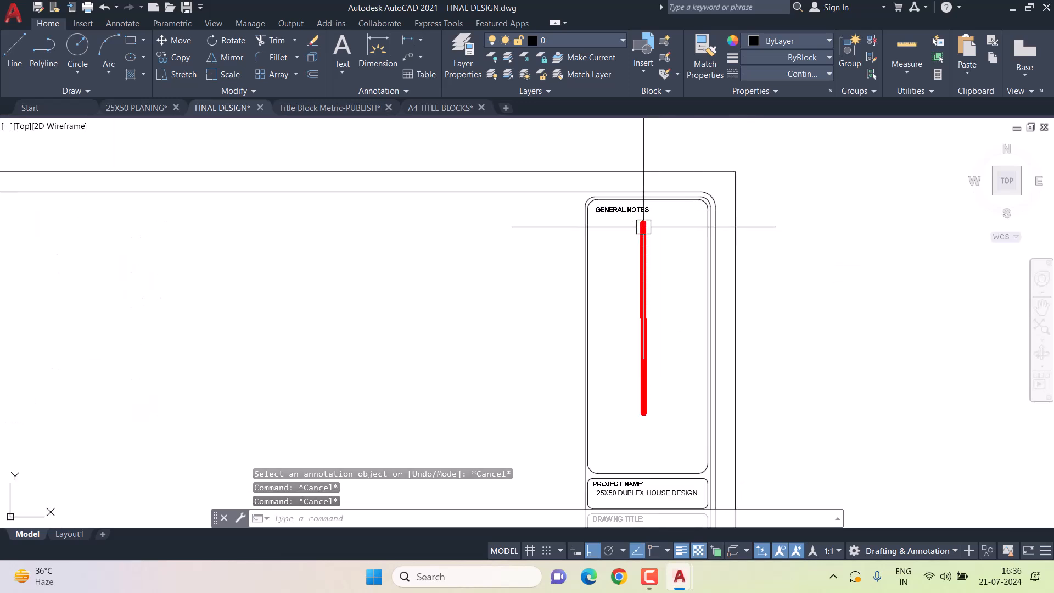
# Open Structure Drawing.dwg from the AutoCAD Projects folder inside homecad education on the Desktop.
pyautogui.click(32, 108)
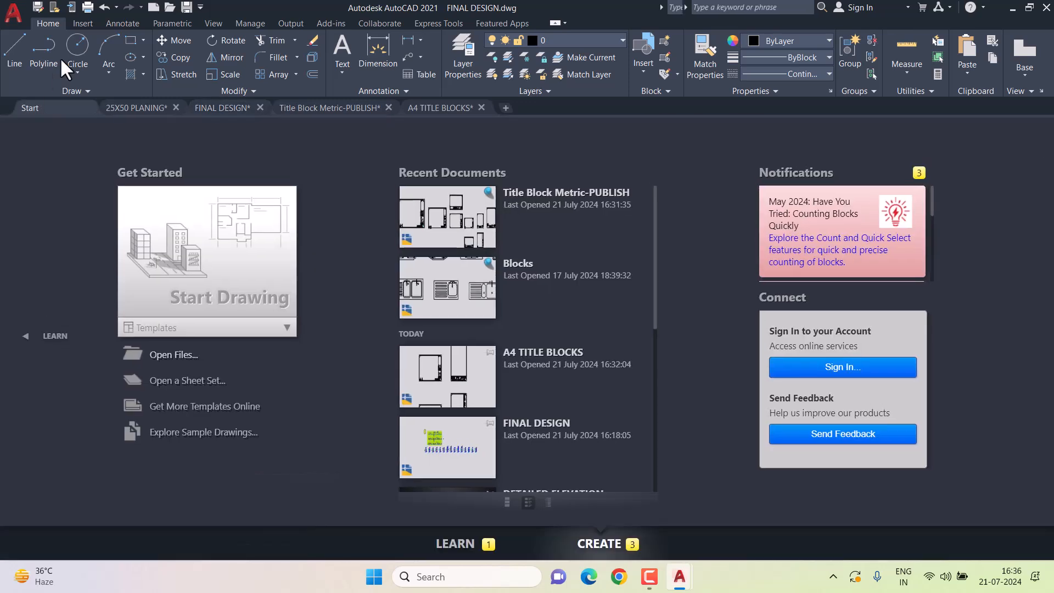
pyautogui.click(179, 362)
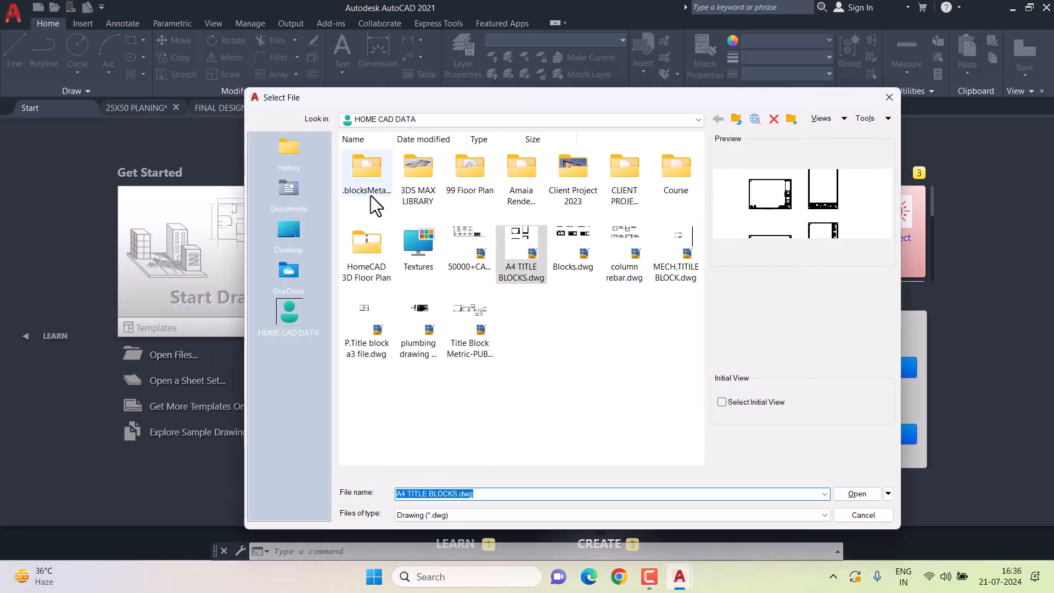
pyautogui.click(288, 234)
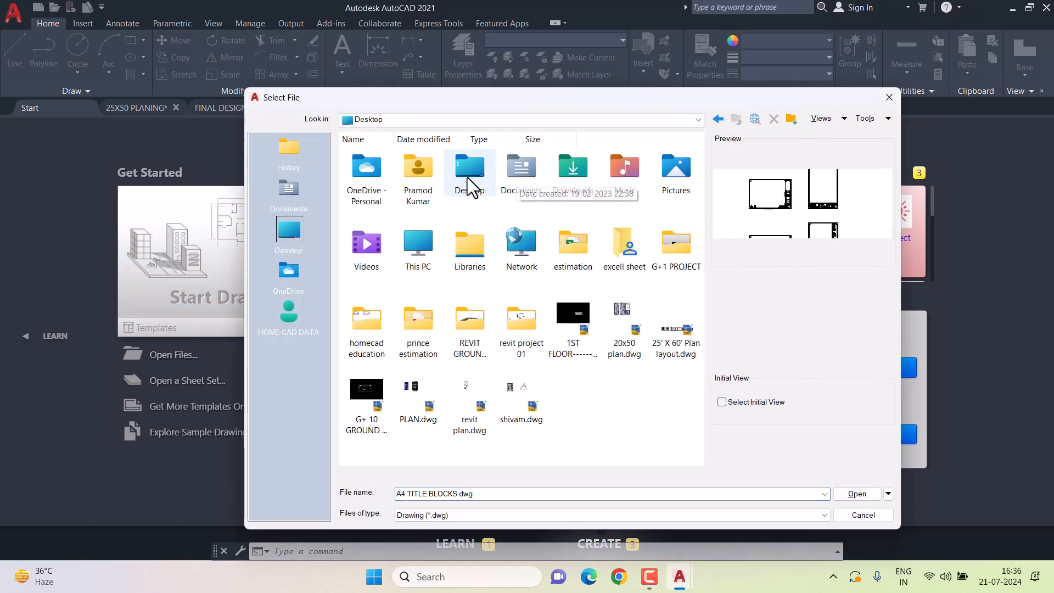
pyautogui.doubleClick(470, 176)
pyautogui.doubleClick(528, 170)
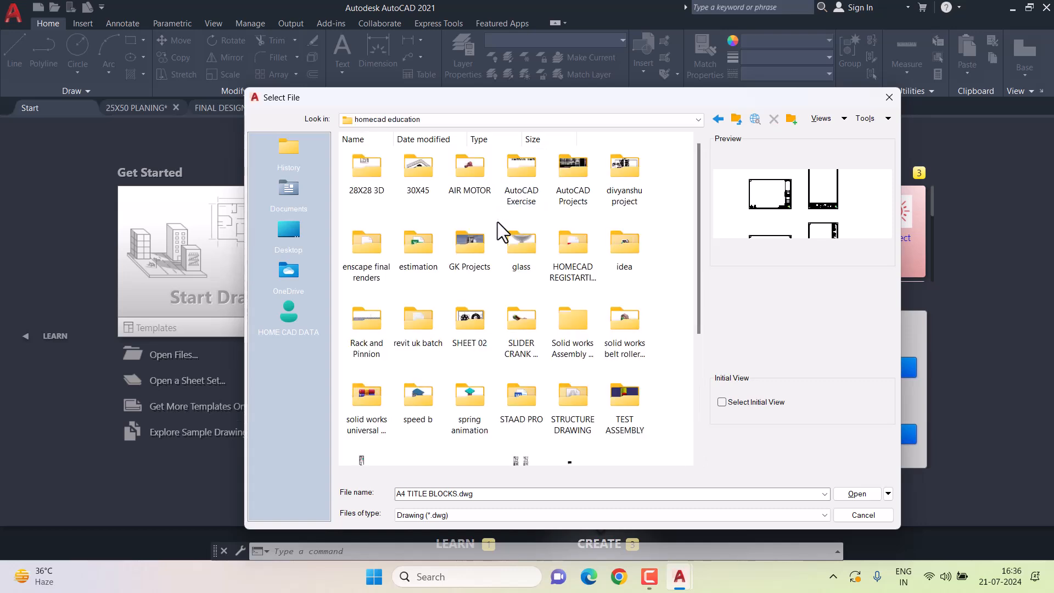
pyautogui.doubleClick(582, 168)
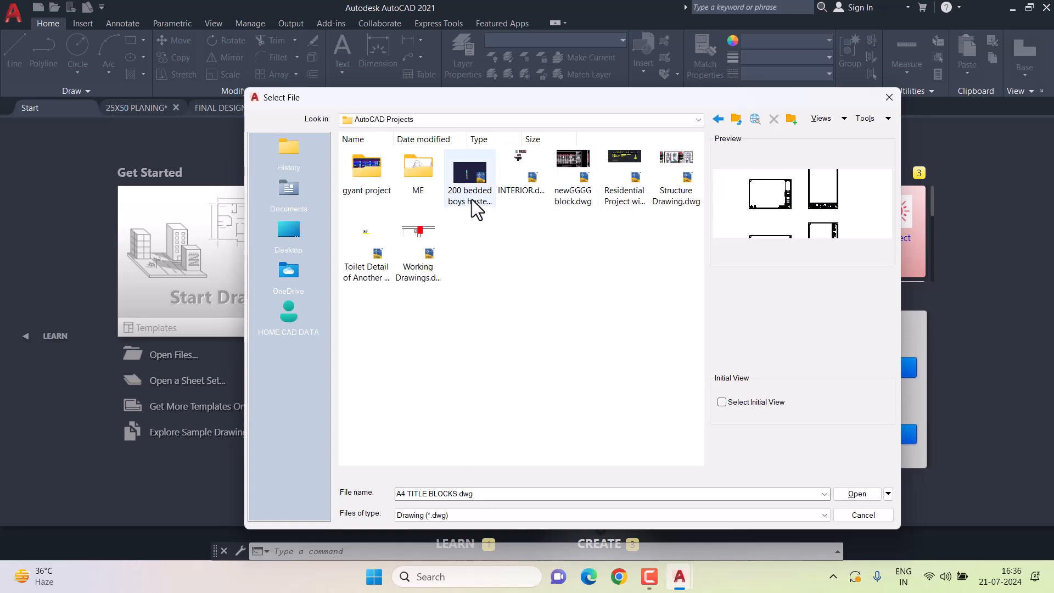
pyautogui.click(653, 176)
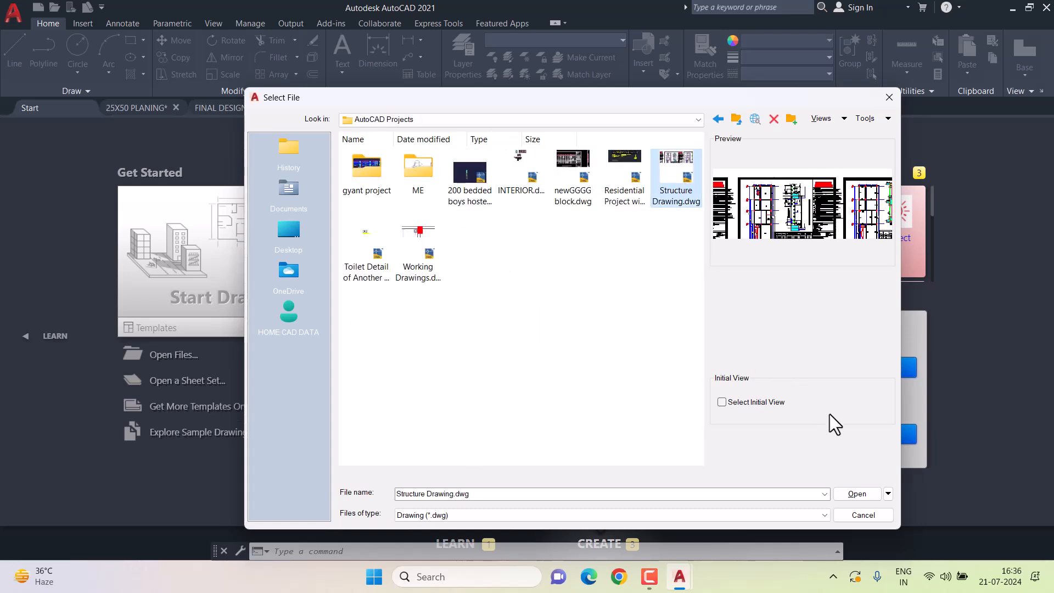
pyautogui.click(847, 490)
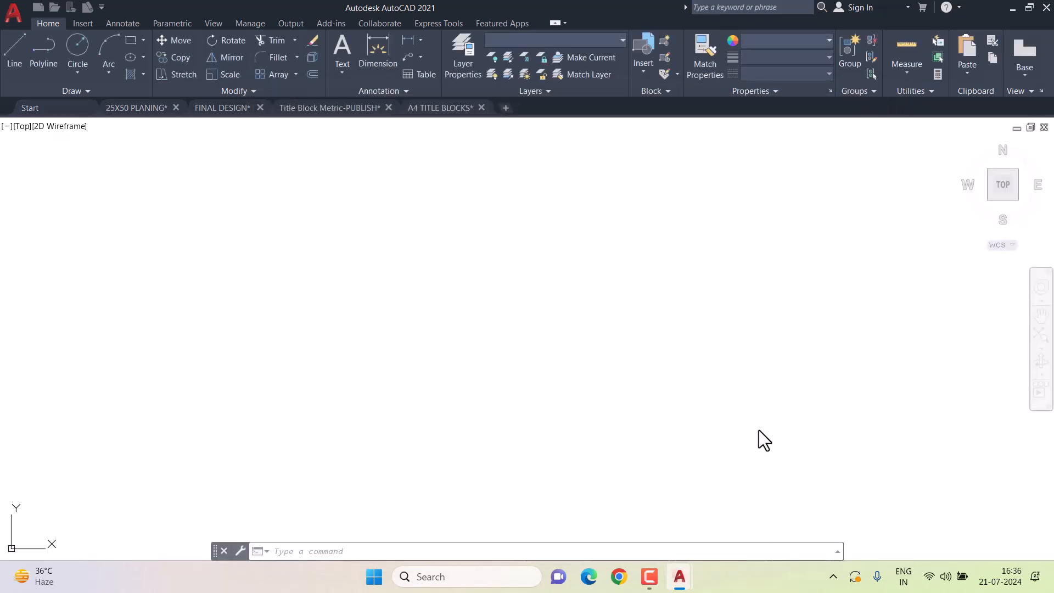
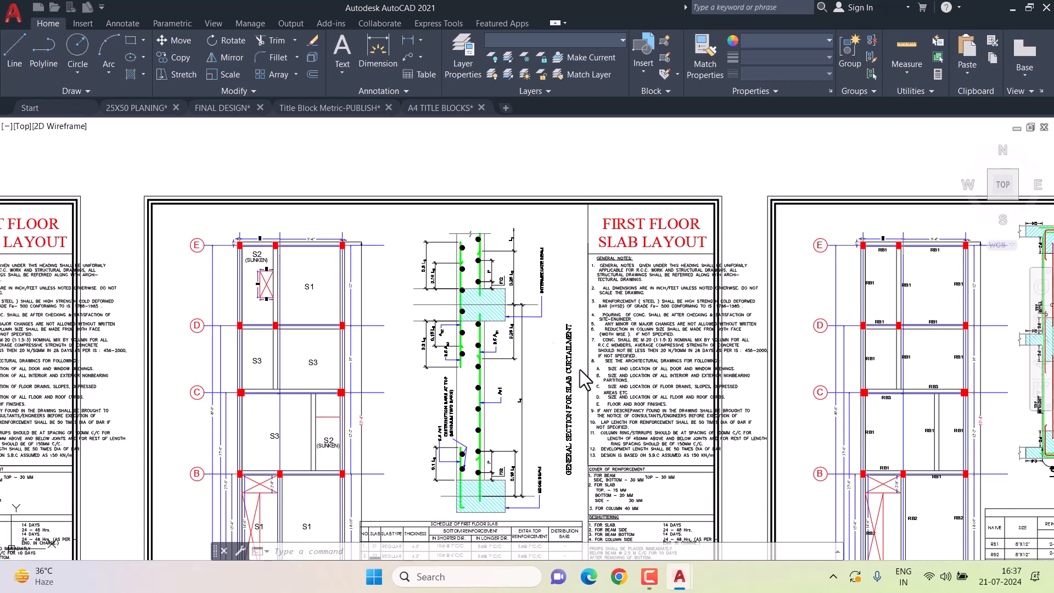
# Copy the general notes, cover of reinforcement and deshuttering text of the FIRST FLOOR SLAB LAYOUT sheet to the clipboard.
pyautogui.scroll(4, 591, 291)
pyautogui.scroll(2, 567, 212)
pyautogui.click(561, 198)
pyautogui.scroll(-6, 595, 221)
pyautogui.moveTo(730, 360); pyautogui.dragTo(682, 303, button='middle')
pyautogui.moveTo(691, 382); pyautogui.dragTo(672, 335, button='middle')
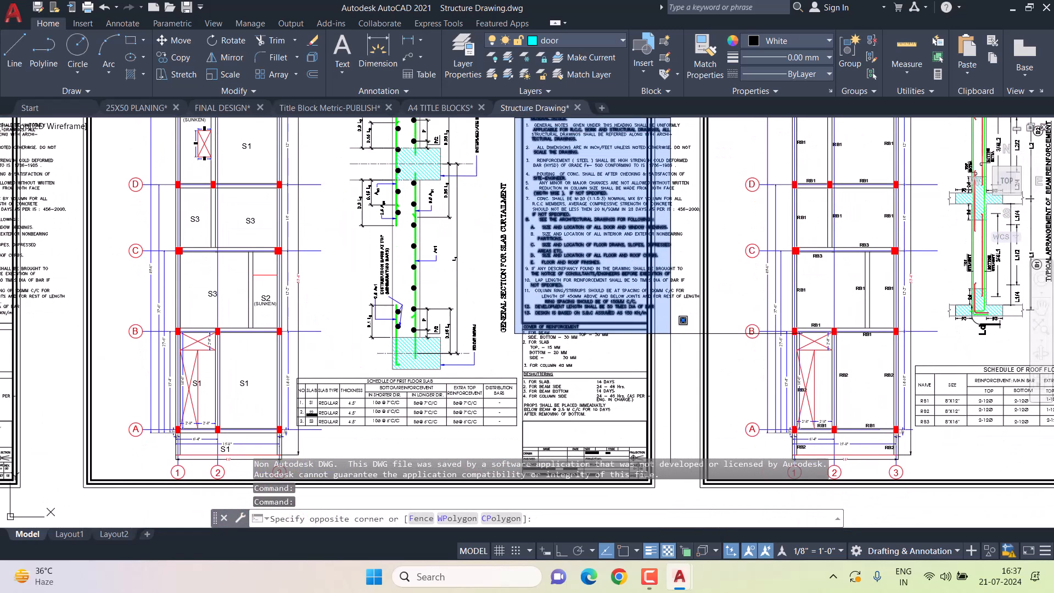
pyautogui.click(702, 420)
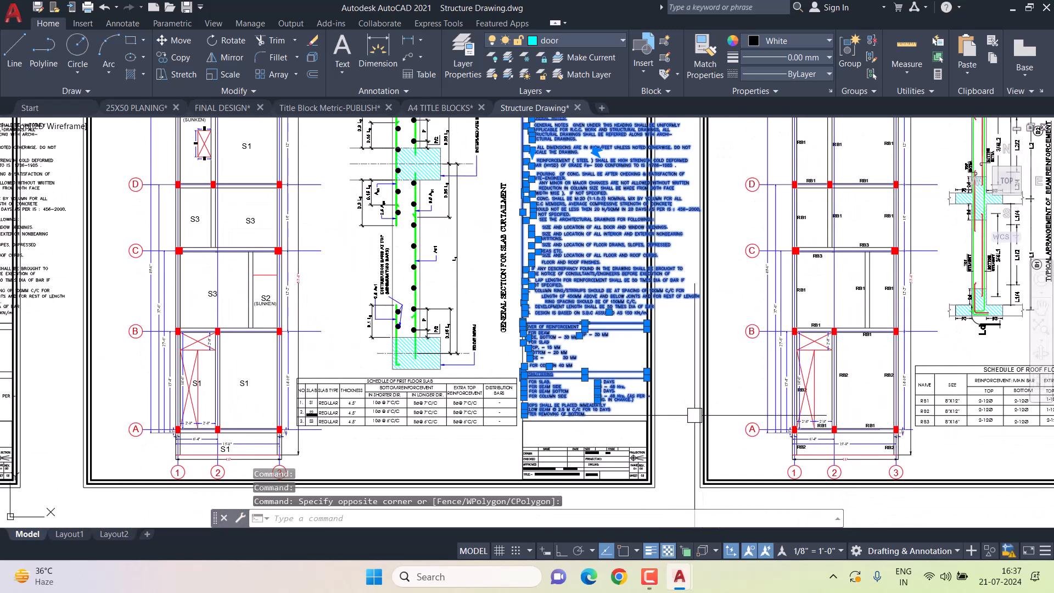
pyautogui.moveTo(693, 246); pyautogui.dragTo(677, 296, button='middle')
pyautogui.hotkey('ctrl', 'c')
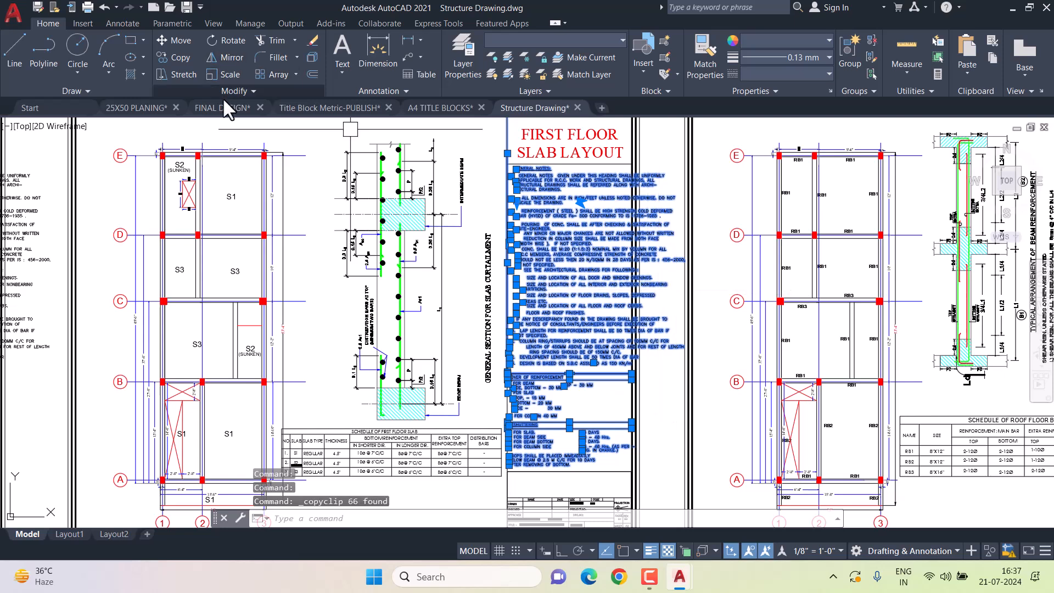
# Paste the copied structural notes into FINAL DESIGN, in the empty space right of the A4 title block sheet.
pyautogui.click(223, 108)
pyautogui.hotkey('ctrl', 'v')
pyautogui.scroll(-6, 750, 350)
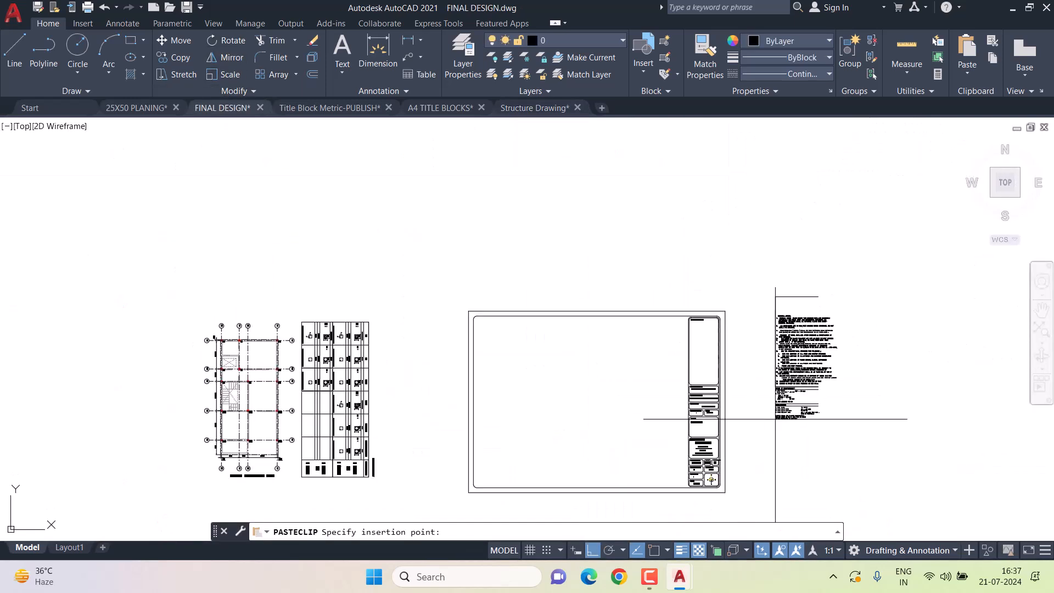
pyautogui.click(761, 417)
# Delete the leftover horizontal border line above the pasted general notes.
pyautogui.scroll(2, 786, 315)
pyautogui.click(765, 207)
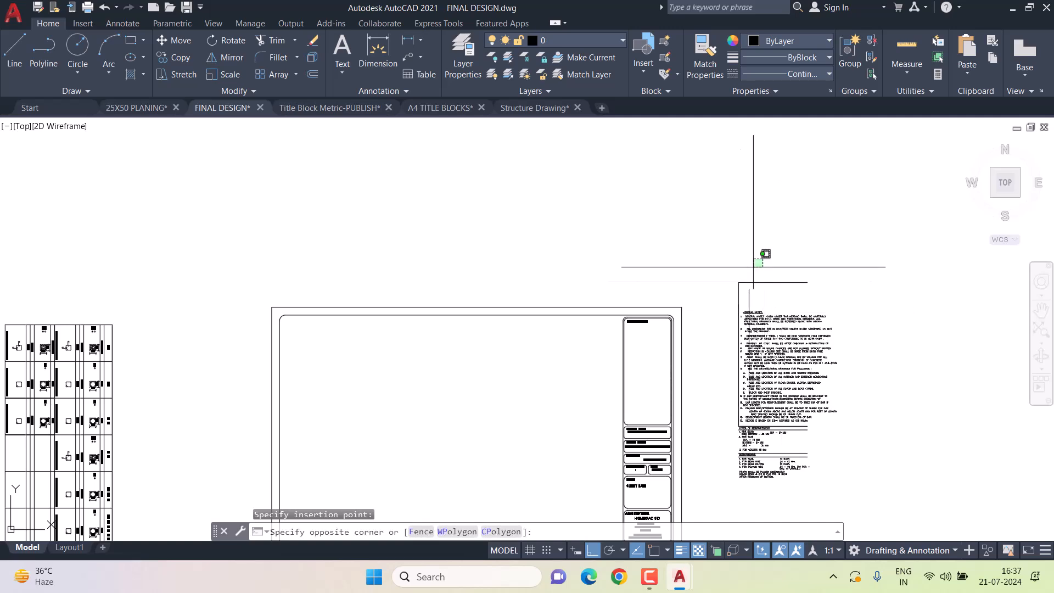
pyautogui.click(722, 295)
pyautogui.press('Delete')
pyautogui.scroll(6, 775, 313)
pyautogui.moveTo(713, 288); pyautogui.dragTo(698, 270, button='middle')
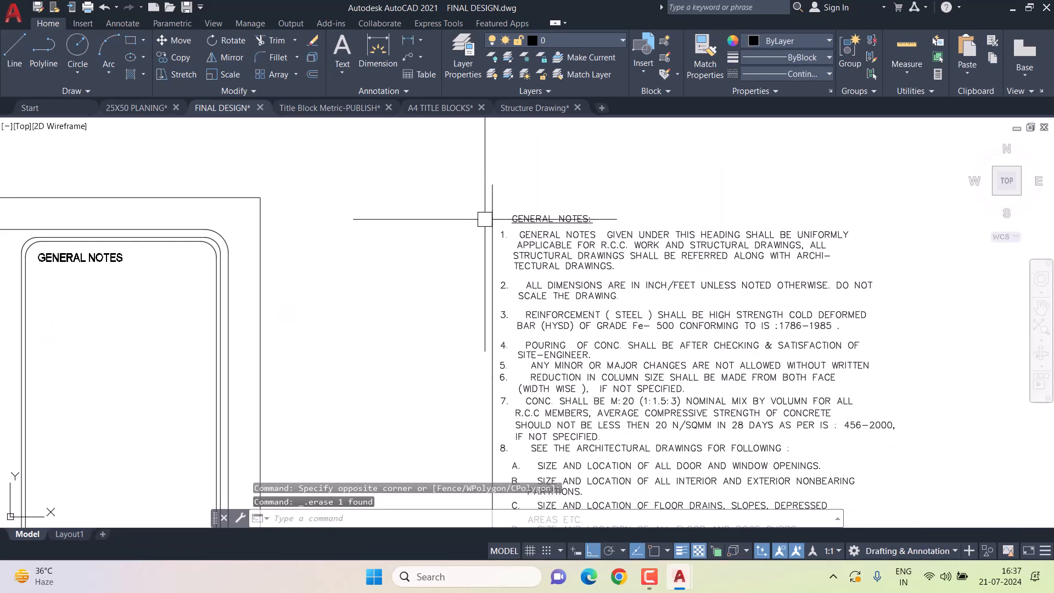
pyautogui.click(553, 239)
pyautogui.press('Escape')
pyautogui.press('Escape')
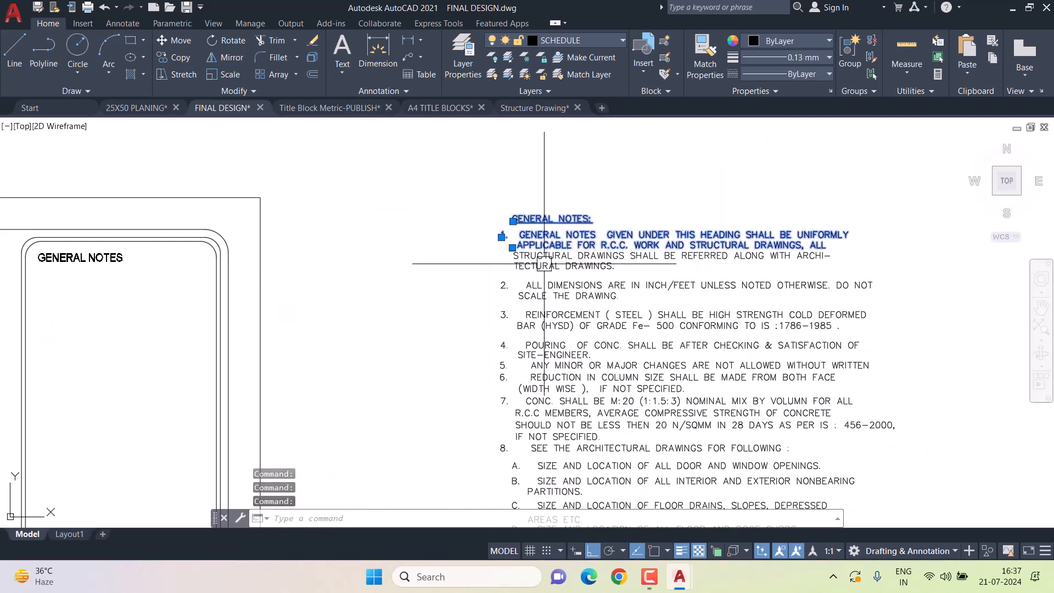
# Convert the GENERAL NOTES heading and its numbered lines into a single multiline text object.
pyautogui.scroll(-4, 498, 229)
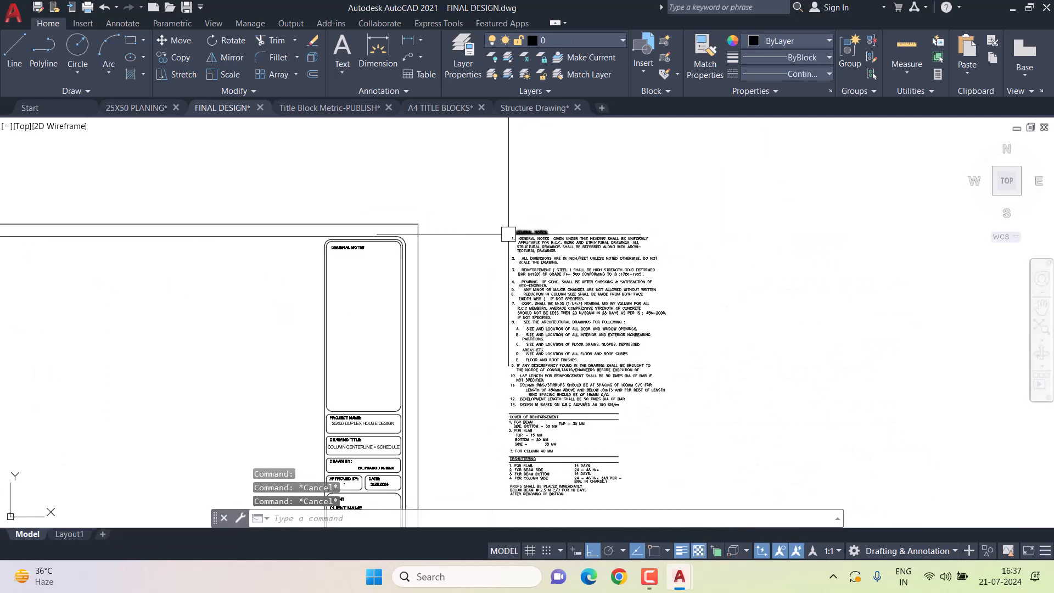
pyautogui.click(416, 24)
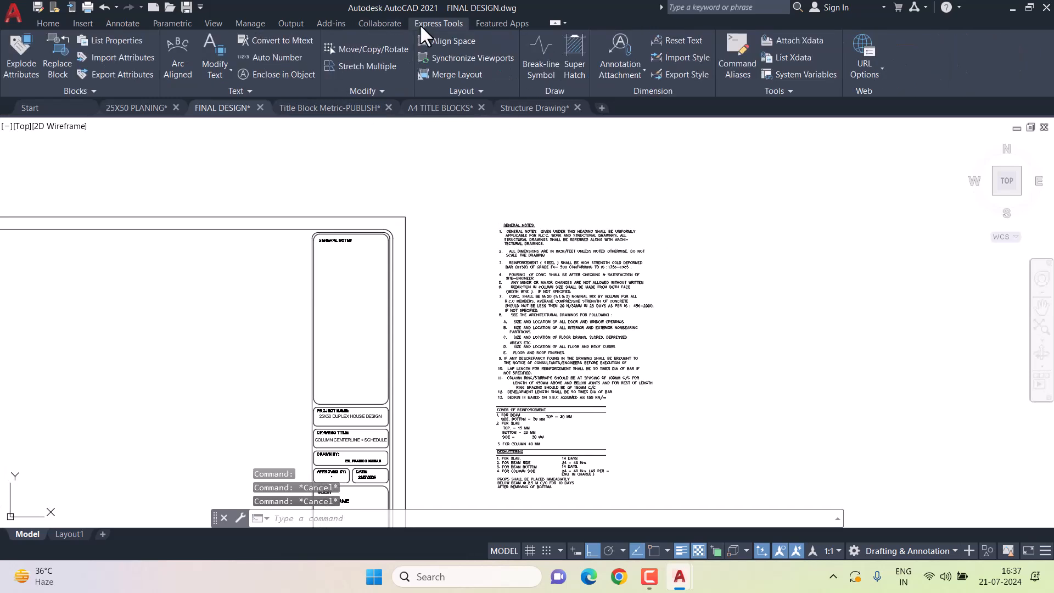
pyautogui.click(282, 41)
pyautogui.click(464, 180)
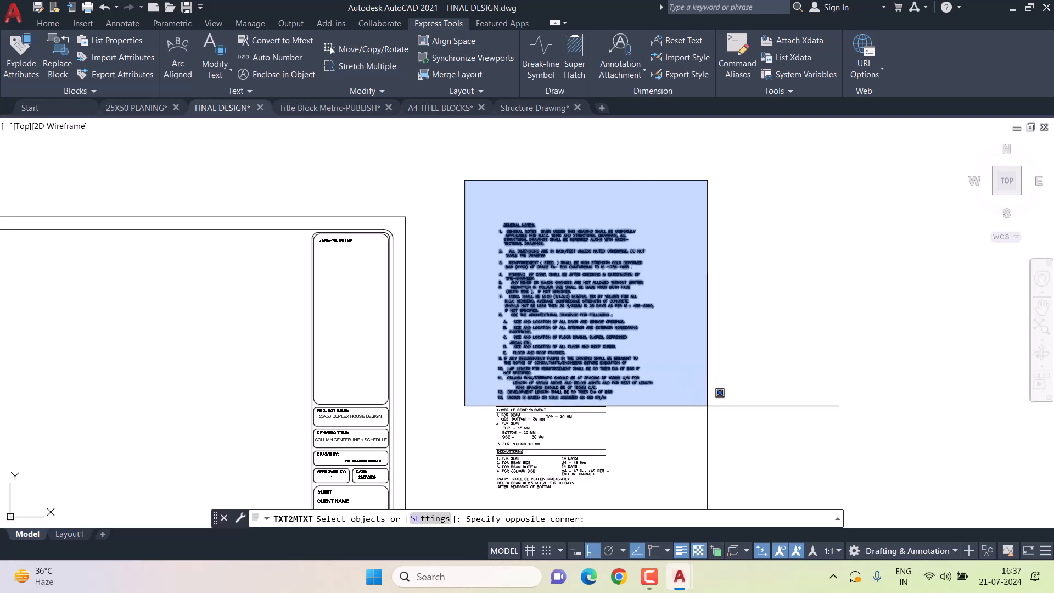
pyautogui.click(707, 399)
pyautogui.press('Return')
pyautogui.click(570, 261)
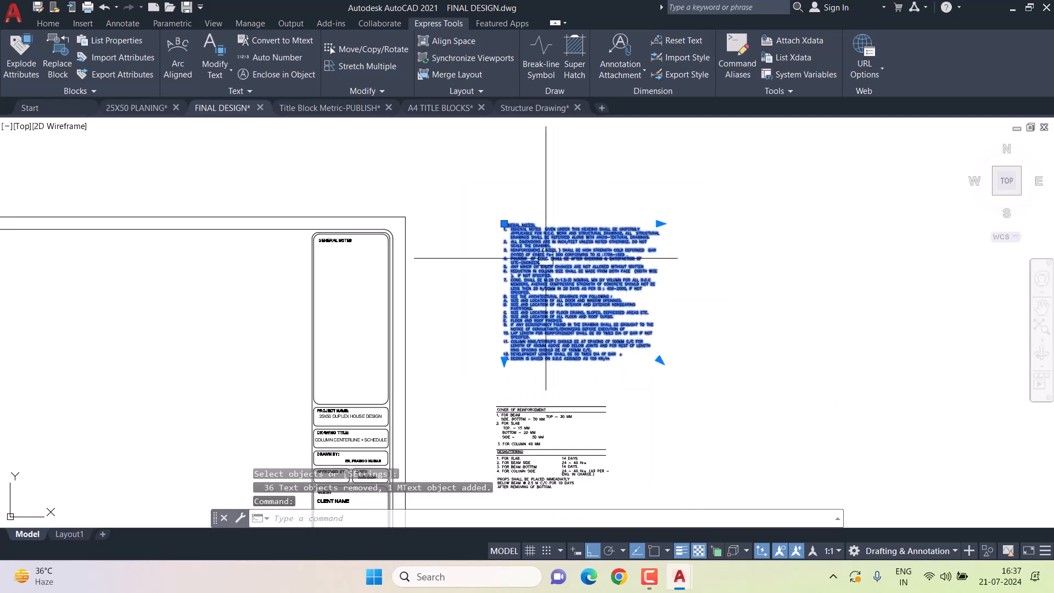
# Convert the numbered lines under the COVER OF REINFORCEMENT heading into one multiline text object.
pyautogui.scroll(4, 570, 261)
pyautogui.scroll(-4, 541, 258)
pyautogui.moveTo(540, 306); pyautogui.dragTo(545, 216, button='middle')
pyautogui.scroll(2, 536, 283)
pyautogui.scroll(4, 509, 342)
pyautogui.moveTo(530, 333); pyautogui.dragTo(515, 248, button='middle')
pyautogui.click(345, 242)
pyautogui.press('Escape')
pyautogui.press('Escape')
pyautogui.press('Escape')
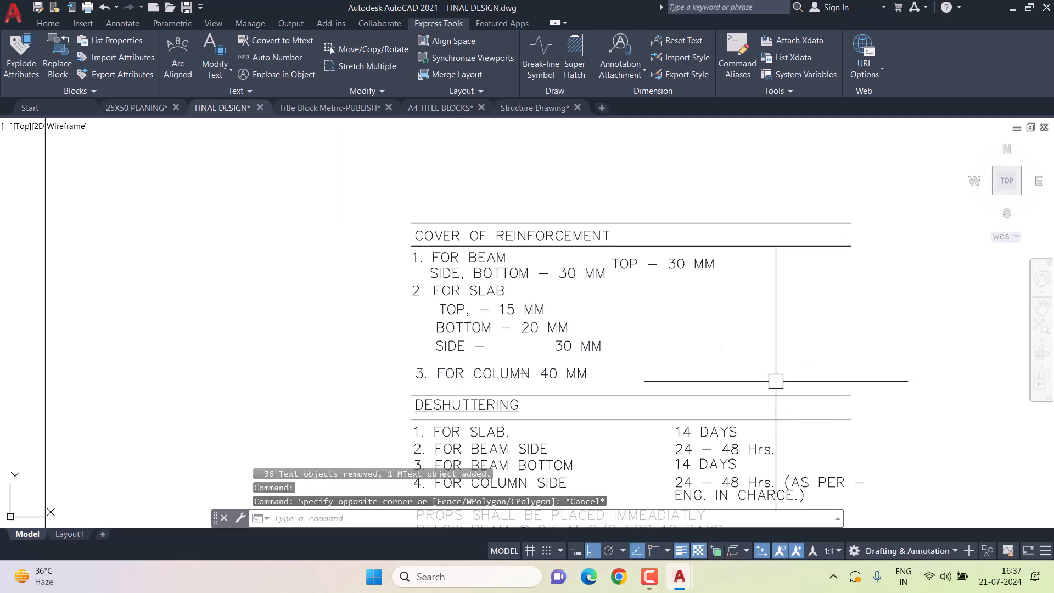
pyautogui.click(277, 40)
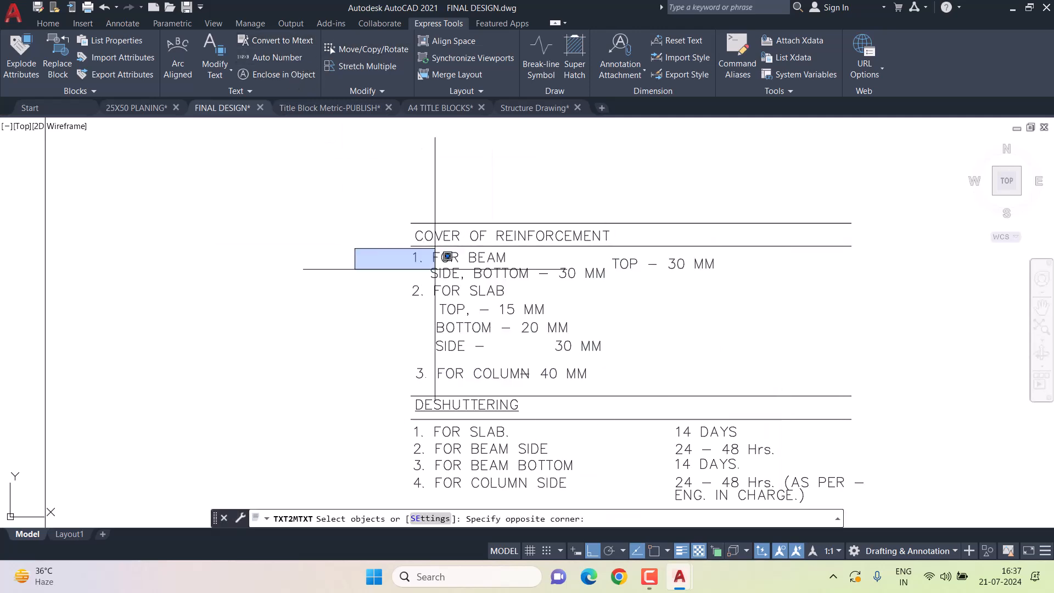
pyautogui.click(777, 376)
pyautogui.press('Return')
# Convert the numbered lines and props note under the DESHUTTERING heading into one multiline text object.
pyautogui.moveTo(619, 341); pyautogui.dragTo(619, 269, button='middle')
pyautogui.moveTo(364, 351); pyautogui.dragTo(340, 279, button='middle')
pyautogui.click(340, 279)
pyautogui.click(906, 454)
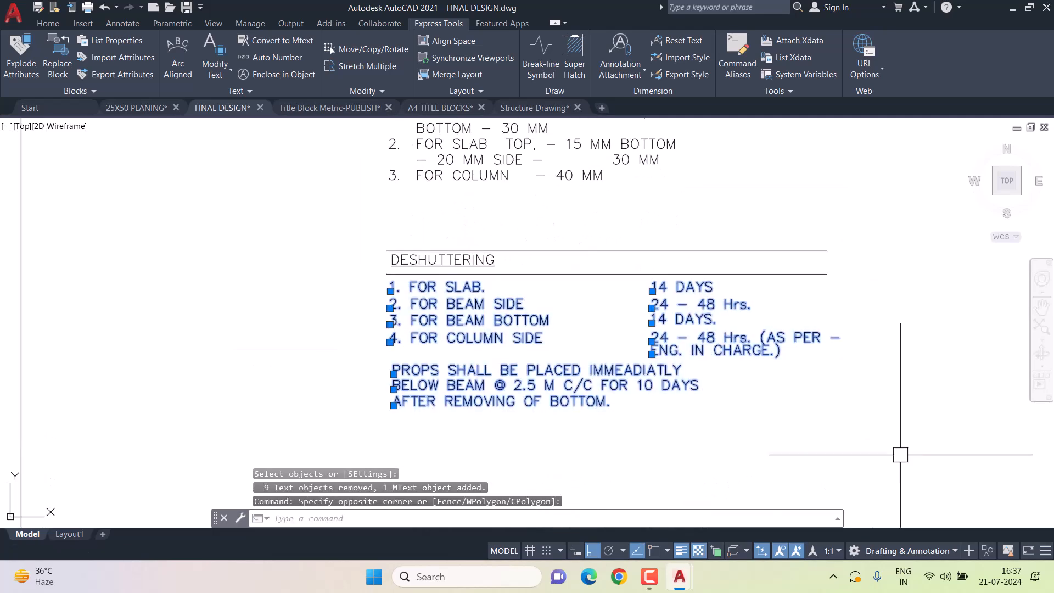
pyautogui.click(297, 49)
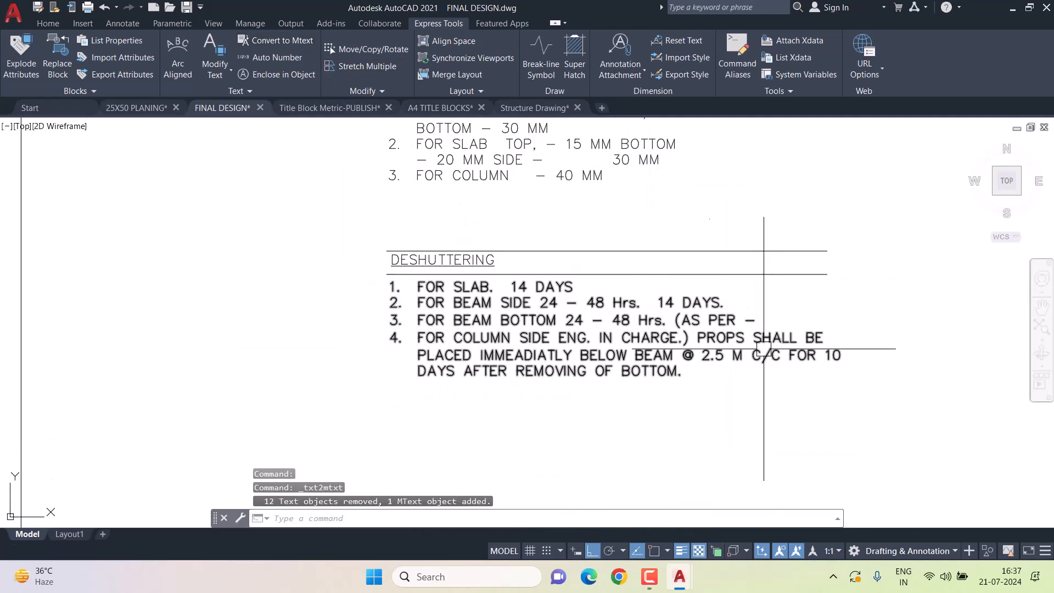
pyautogui.press('Escape')
pyautogui.press('Escape')
pyautogui.press('Escape')
# Stretch the GENERAL NOTES box downward about 60 units, shifting the PROJECT NAME to DATE boxes and shortening the CLIENT box.
pyautogui.scroll(-5, 495, 329)
pyautogui.moveTo(496, 328); pyautogui.dragTo(496, 520, button='middle')
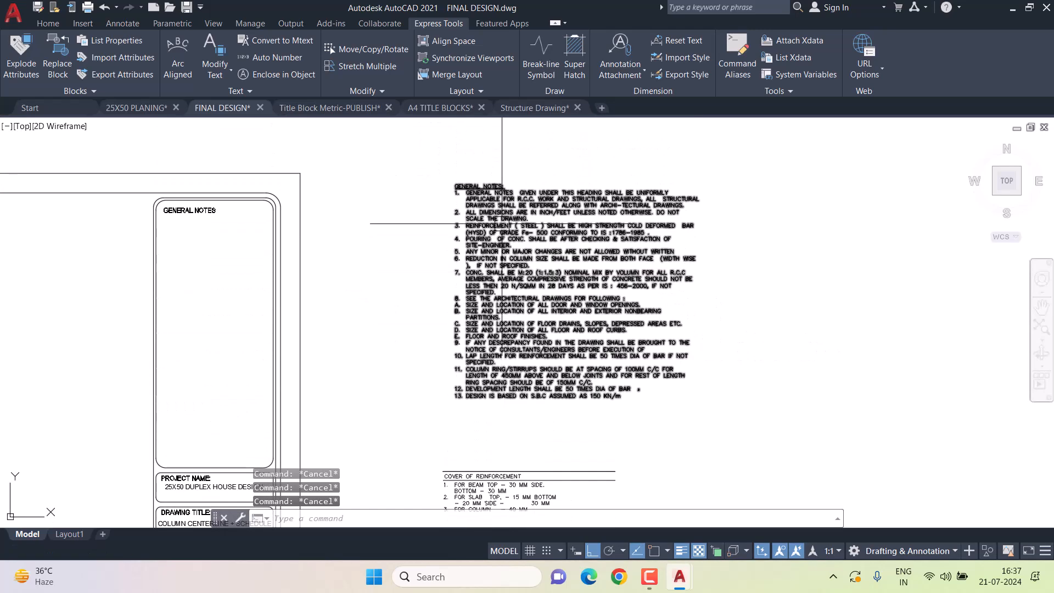
pyautogui.click(472, 216)
pyautogui.moveTo(240, 449); pyautogui.dragTo(491, 218, button='middle')
pyautogui.press('Escape')
pyautogui.press('Escape')
pyautogui.write('s')
pyautogui.press('Return')
pyautogui.click(604, 212)
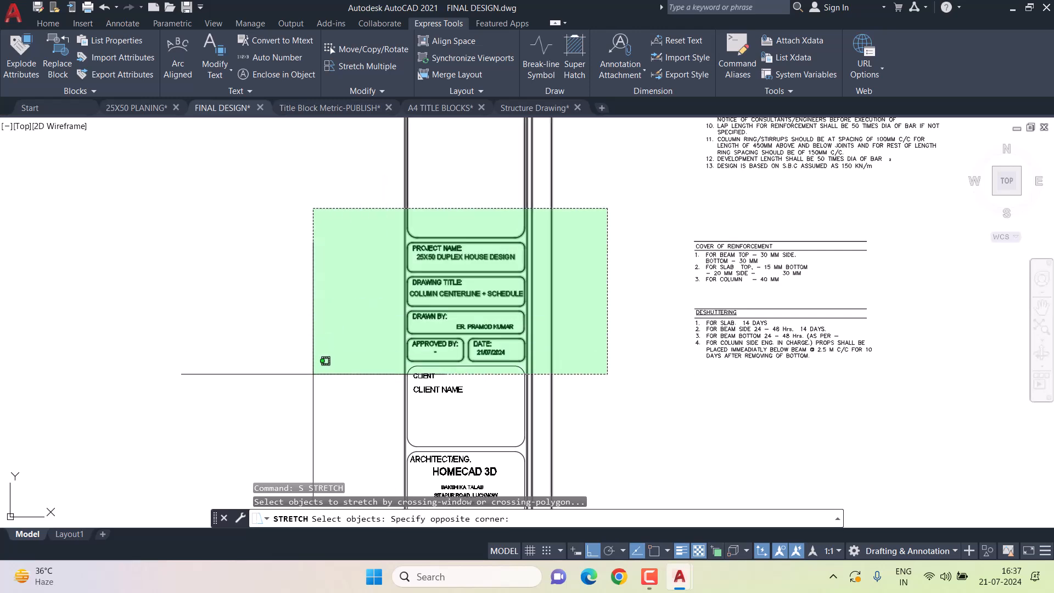
pyautogui.click(314, 373)
pyautogui.press('Return')
pyautogui.click(311, 242)
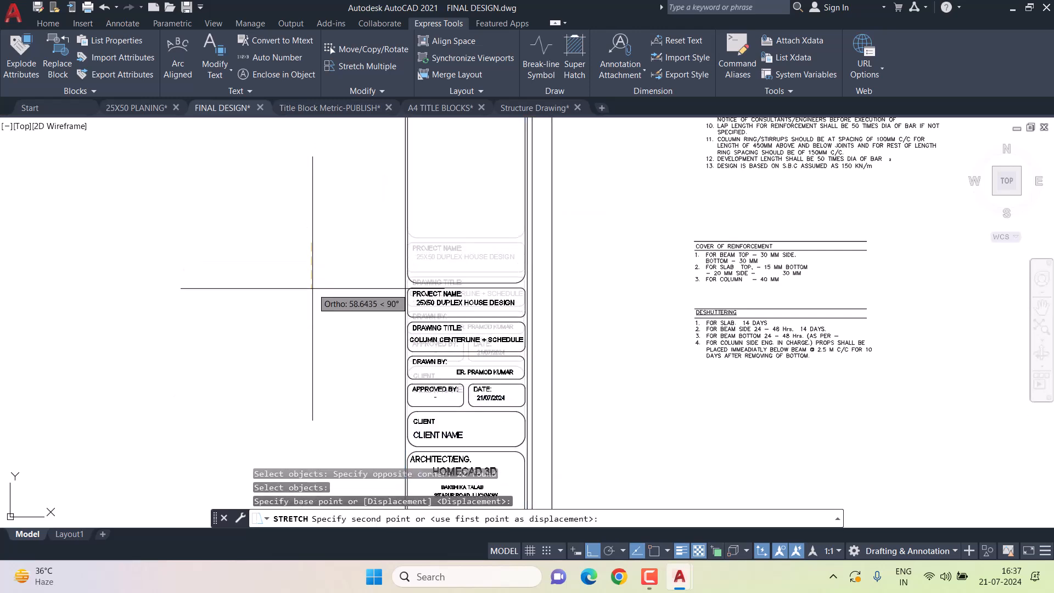
pyautogui.click(312, 292)
pyautogui.press('Escape')
pyautogui.press('Escape')
pyautogui.press('Escape')
# Examine the title block boxes from PROJECT NAME down to UNIT and the north symbol for spare space.
pyautogui.scroll(2, 484, 370)
pyautogui.moveTo(549, 416); pyautogui.dragTo(546, 360, button='middle')
pyautogui.scroll(-4, 541, 352)
pyautogui.scroll(2, 547, 385)
pyautogui.scroll(3, 557, 441)
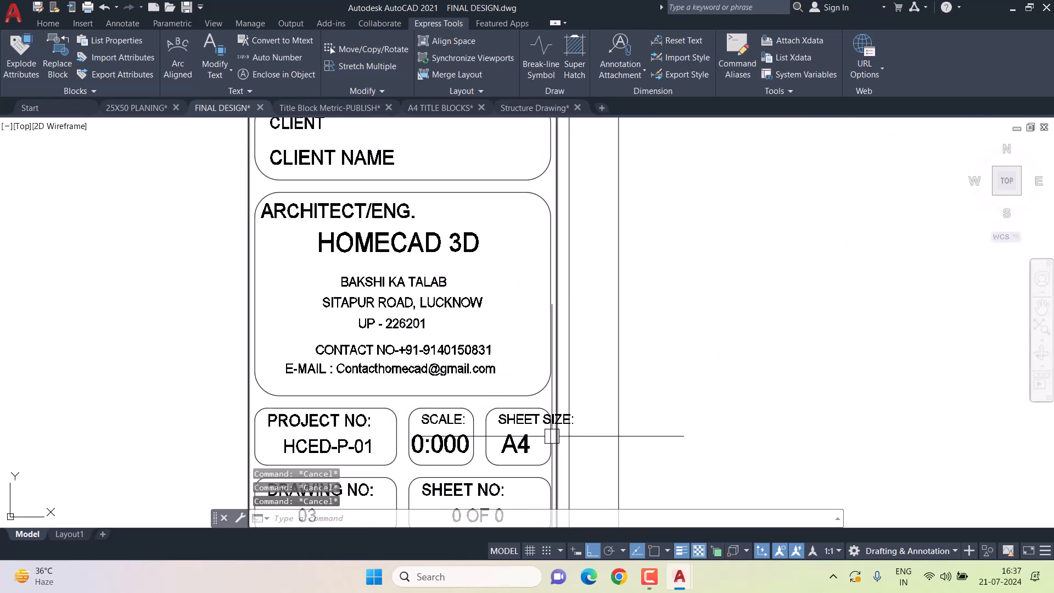
pyautogui.moveTo(508, 422); pyautogui.dragTo(566, 310, button='middle')
pyautogui.scroll(-4, 560, 369)
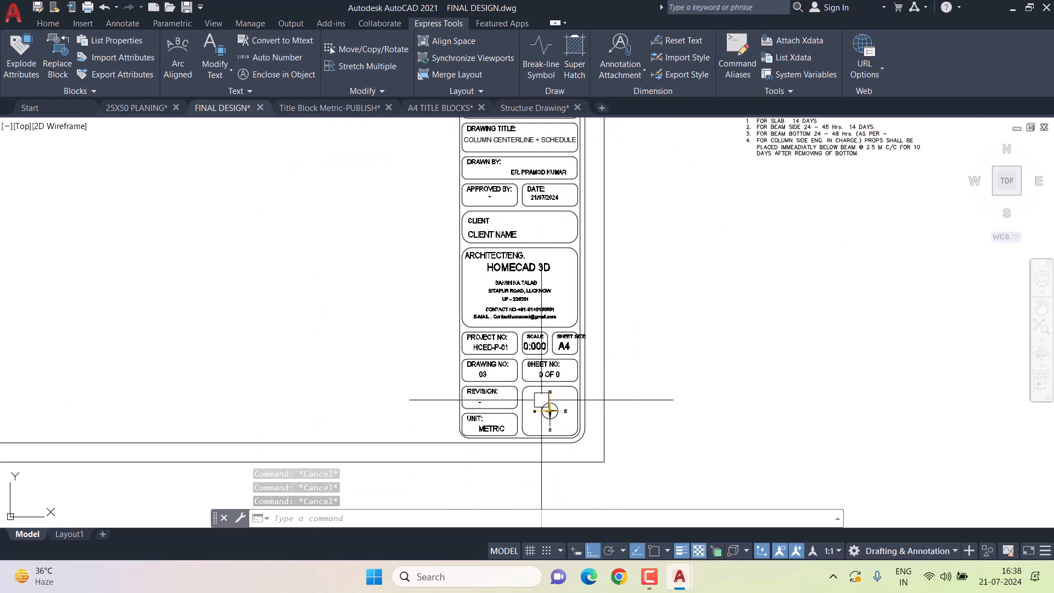
pyautogui.scroll(-2, 529, 379)
pyautogui.moveTo(530, 377); pyautogui.dragTo(541, 348, button='middle')
pyautogui.scroll(2, 572, 285)
pyautogui.moveTo(572, 234); pyautogui.dragTo(571, 366, button='middle')
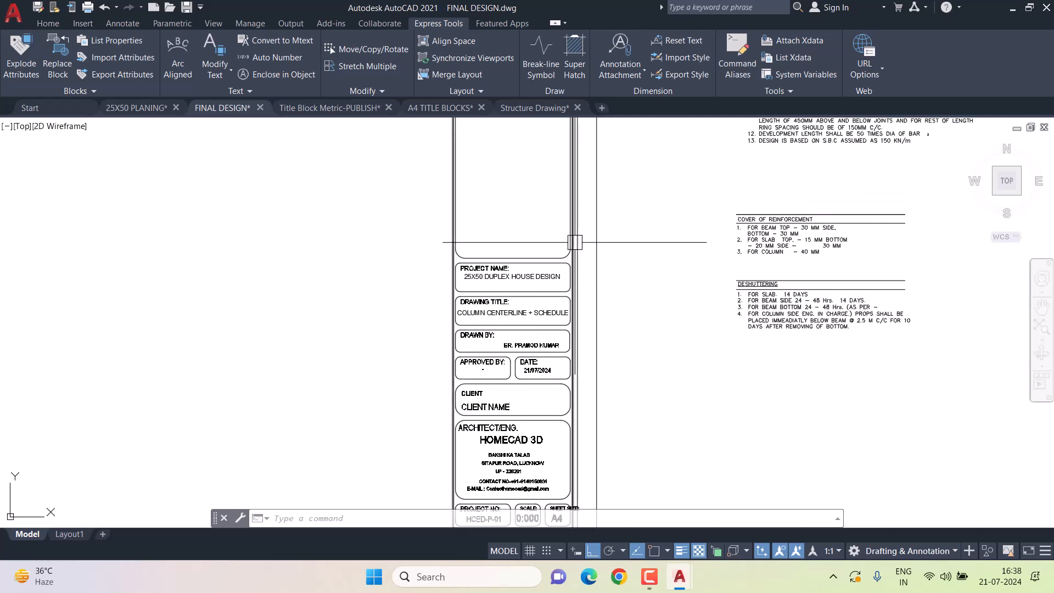
pyautogui.moveTo(603, 270); pyautogui.dragTo(599, 285, button='middle')
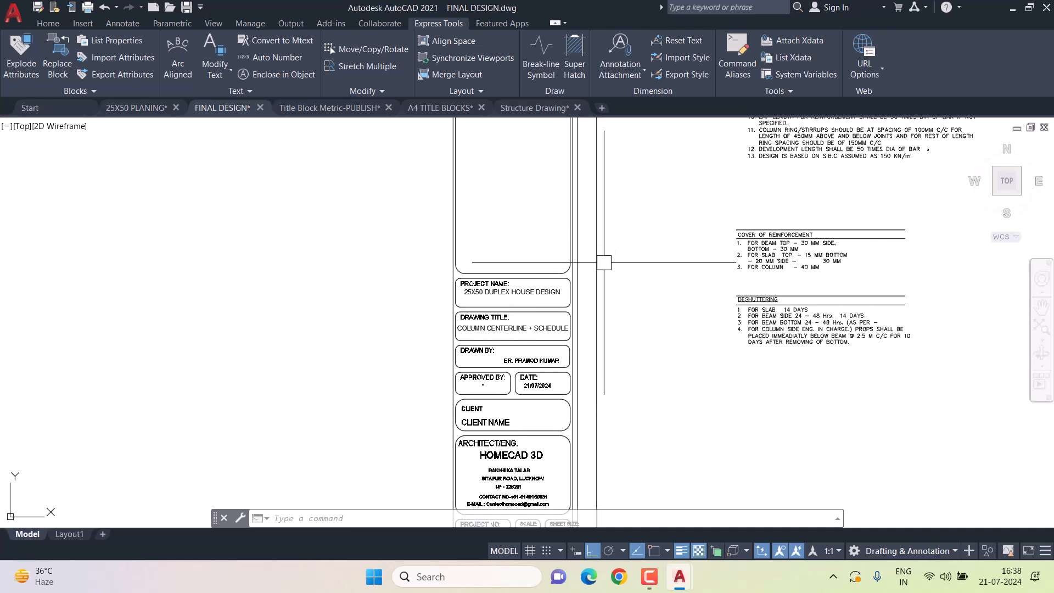
pyautogui.scroll(2, 587, 278)
pyautogui.write('s')
pyautogui.press('Return')
pyautogui.press('Escape')
pyautogui.press('Escape')
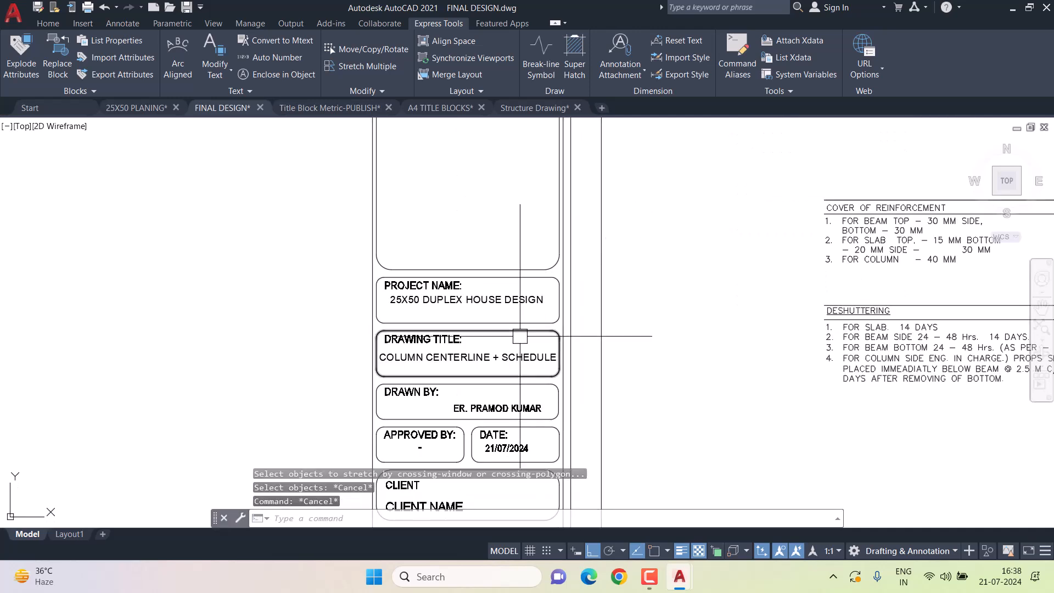
# Delete the DRAWN BY box together with its label and name text.
pyautogui.moveTo(521, 336); pyautogui.dragTo(577, 267, button='middle')
pyautogui.scroll(2, 428, 319)
pyautogui.click(376, 302)
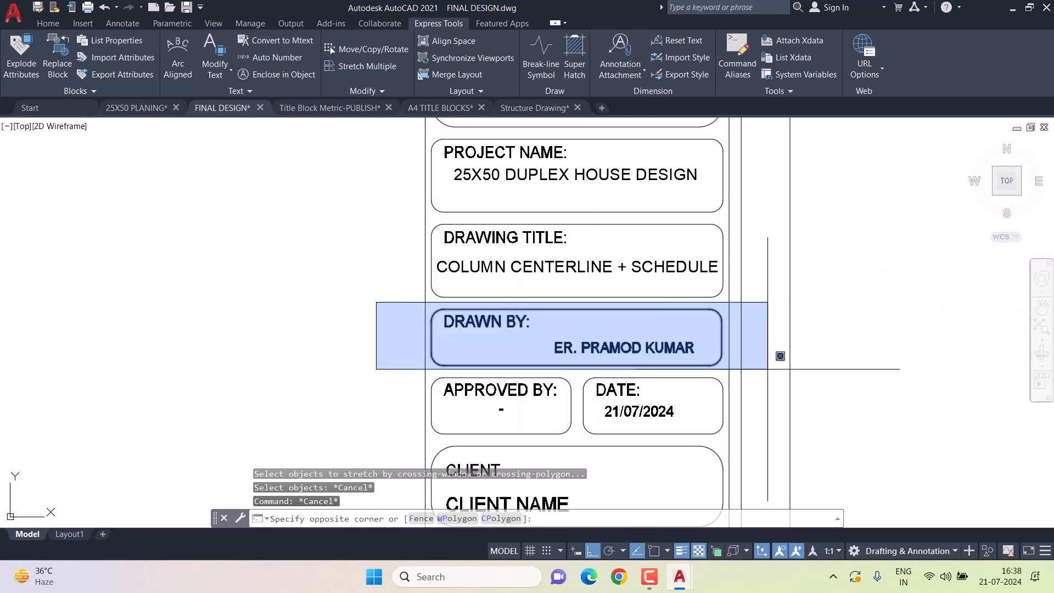
pyautogui.click(767, 369)
pyautogui.press('Delete')
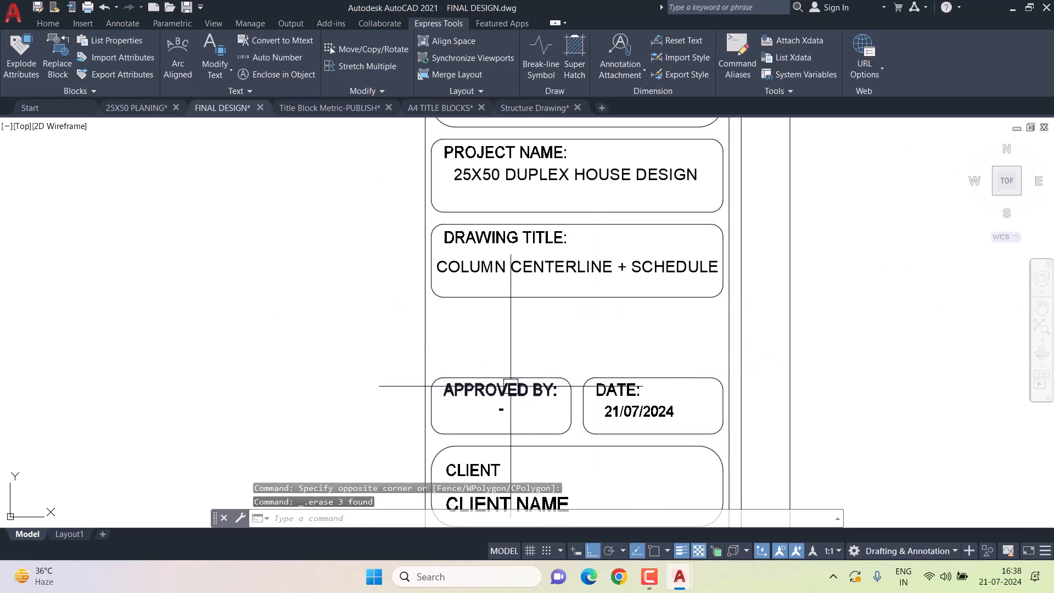
# Change the APPROVED BY label beside the DATE box to DRAWN BY.
pyautogui.doubleClick(444, 391)
pyautogui.write('DRAWN BY')
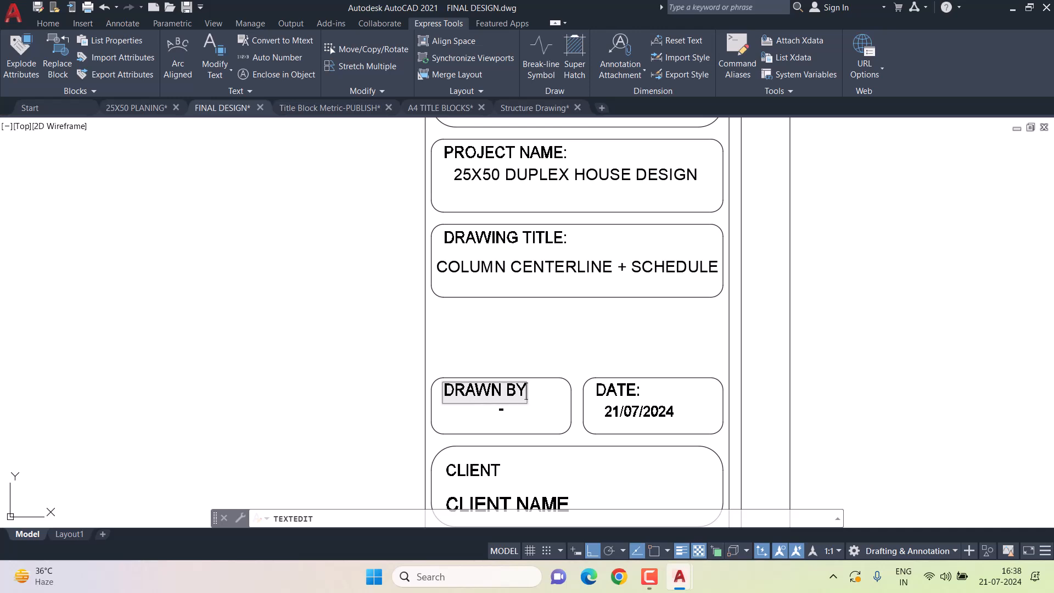
pyautogui.click(514, 372)
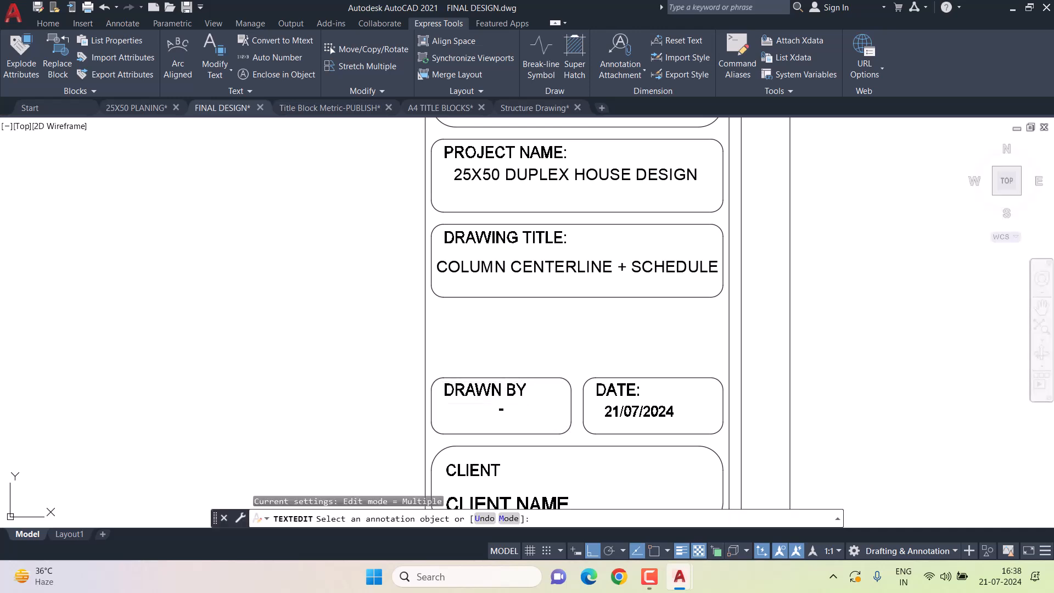
pyautogui.press('Escape')
pyautogui.press('Escape')
pyautogui.press('Escape')
pyautogui.press('Escape')
# Stretch the GENERAL NOTES box downward, shifting the PROJECT NAME and DRAWING TITLE boxes to close the gap above the DRAWN BY box.
pyautogui.scroll(-5, 353, 335)
pyautogui.moveTo(507, 296); pyautogui.dragTo(562, 344, button='middle')
pyautogui.write('s')
pyautogui.press('Return')
pyautogui.click(619, 269)
pyautogui.press('Escape')
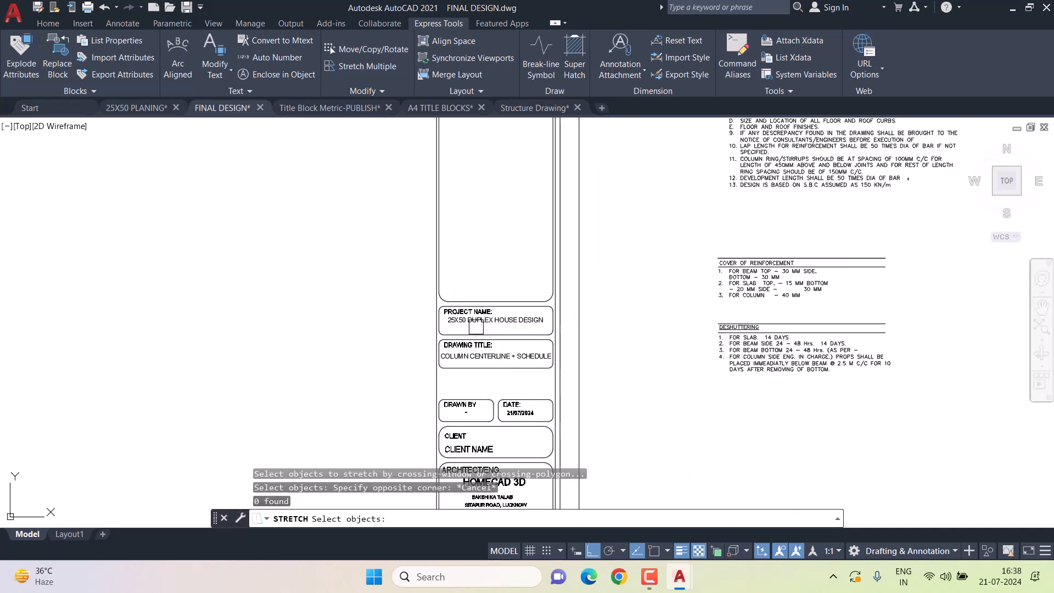
pyautogui.click(627, 276)
pyautogui.click(365, 387)
pyautogui.press('Return')
pyautogui.scroll(2, 488, 384)
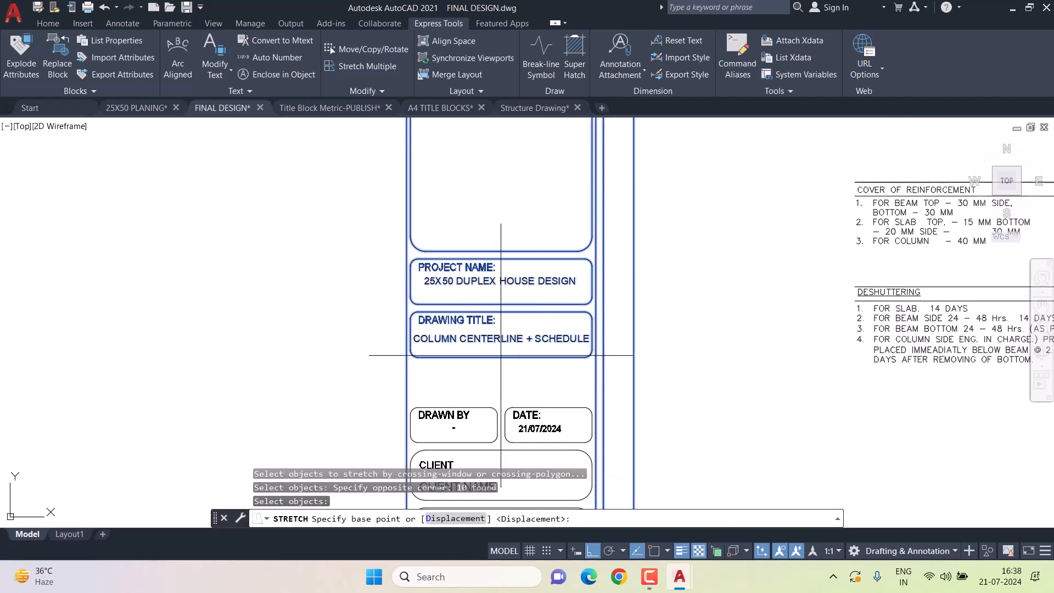
pyautogui.click(501, 355)
pyautogui.click(501, 399)
# Move the structural general notes text into the GENERAL NOTES box, just below the box heading.
pyautogui.scroll(-5, 610, 242)
pyautogui.moveTo(613, 239); pyautogui.dragTo(555, 325, button='middle')
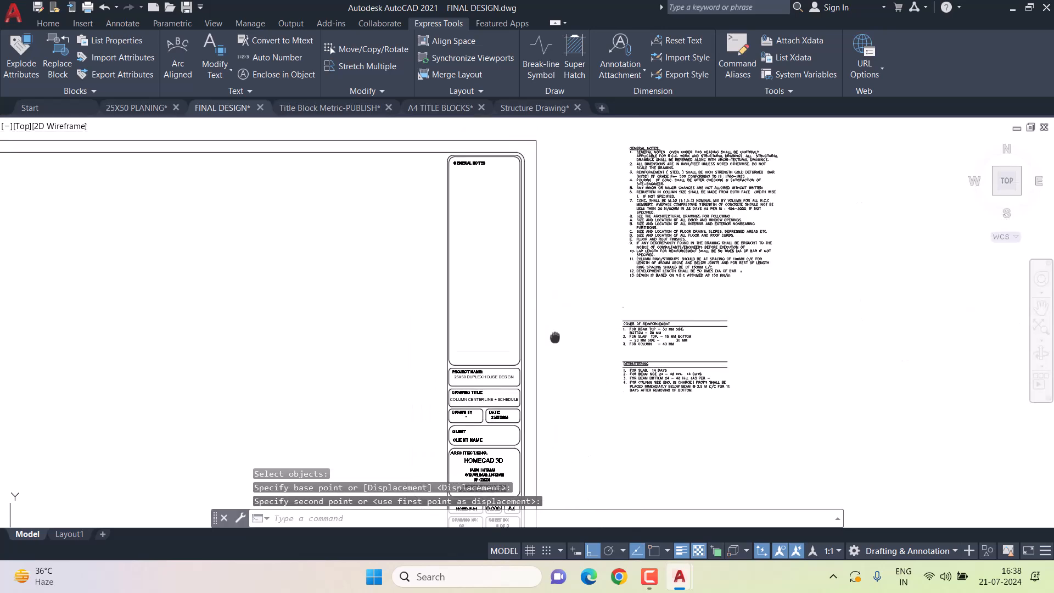
pyautogui.scroll(5, 654, 196)
pyautogui.click(653, 195)
pyautogui.click(625, 179)
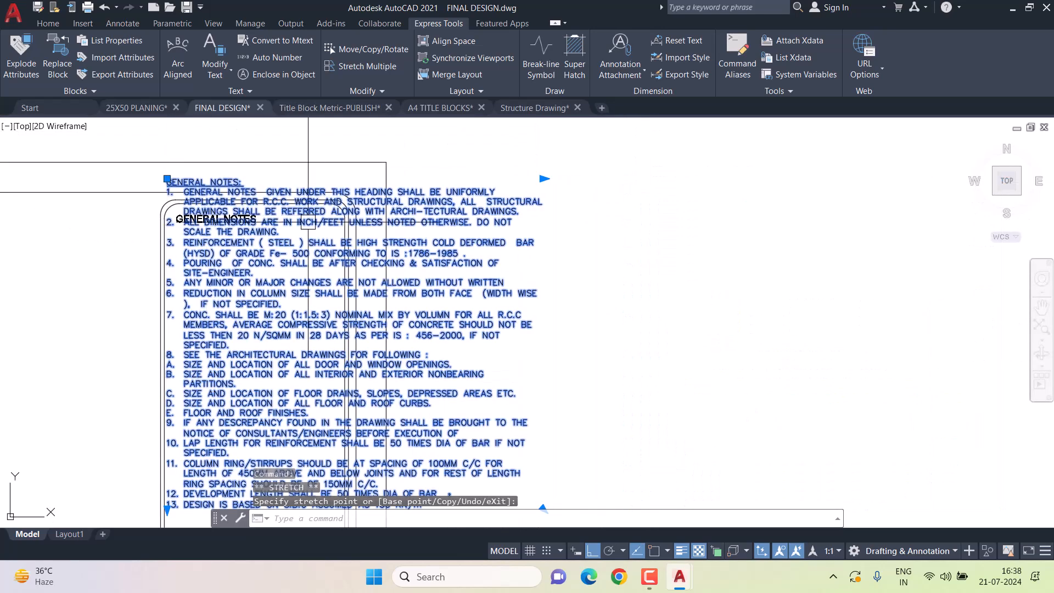
pyautogui.hotkey('ctrl', 'Right')
pyautogui.hotkey('ctrl', 'Right')
pyautogui.hotkey('ctrl', 'Right')
pyautogui.hotkey('ctrl', 'Right')
pyautogui.moveTo(222, 242); pyautogui.dragTo(346, 198, button='middle')
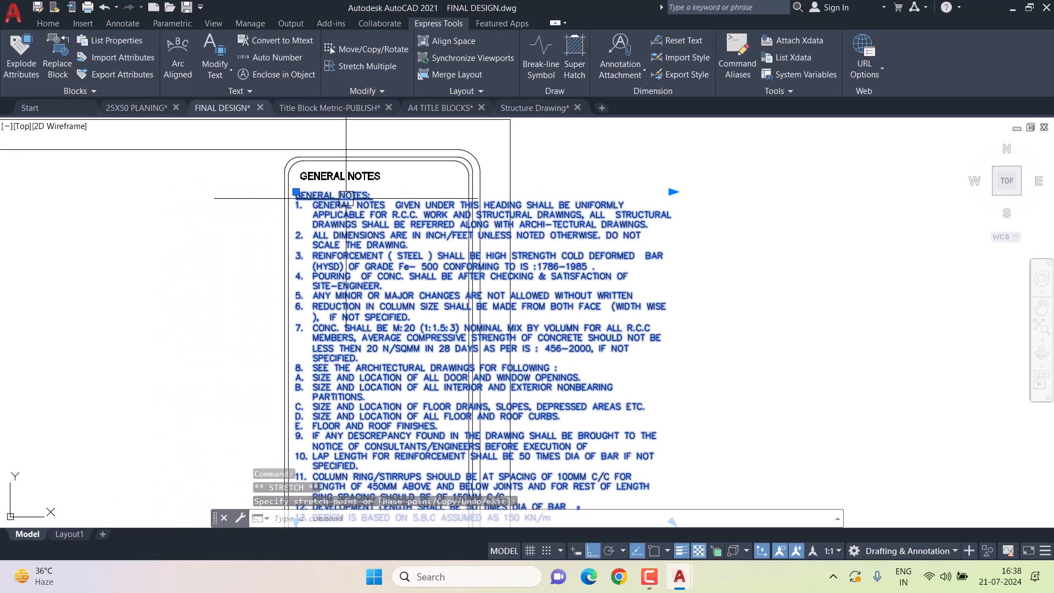
# Narrow the general notes text so its lines wrap within the width of the GENERAL NOTES box.
pyautogui.click(672, 191)
pyautogui.scroll(-5, 466, 191)
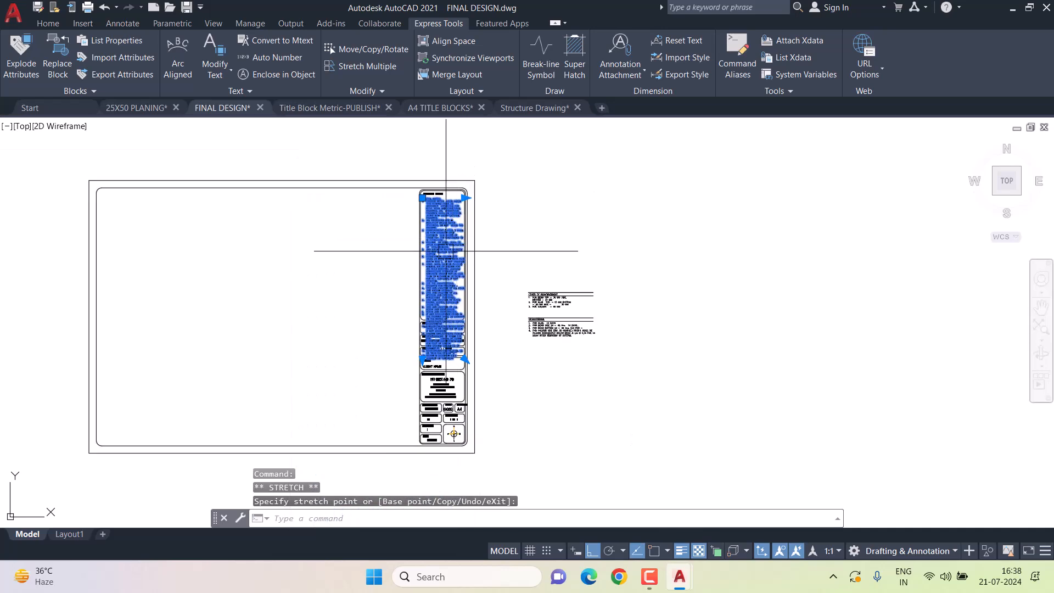
pyautogui.press('Escape')
# Set the height of the entire general notes text to 3.
pyautogui.doubleClick(444, 278)
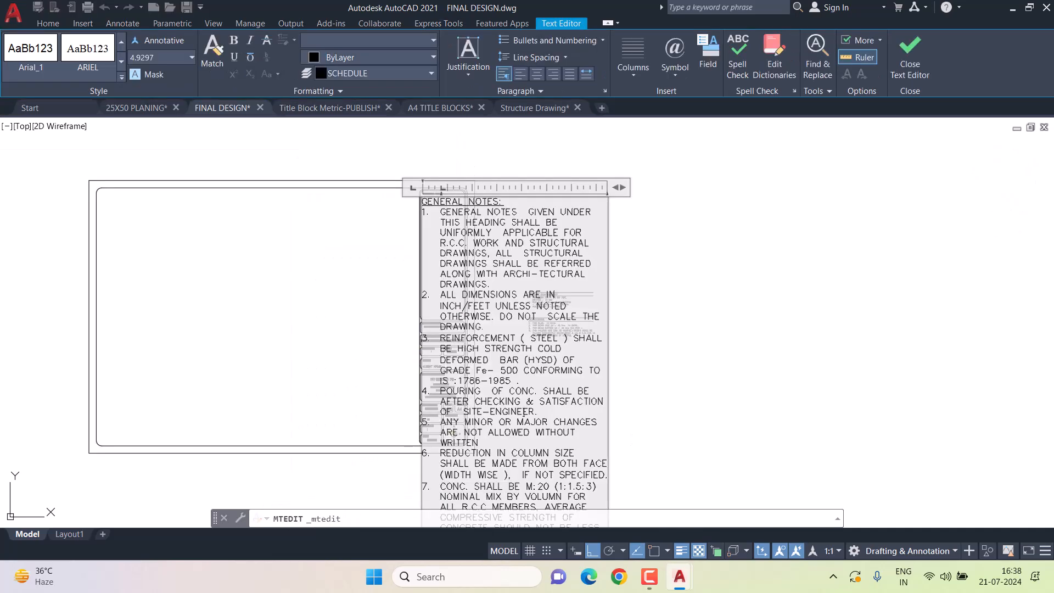
pyautogui.hotkey('ctrl', 'a')
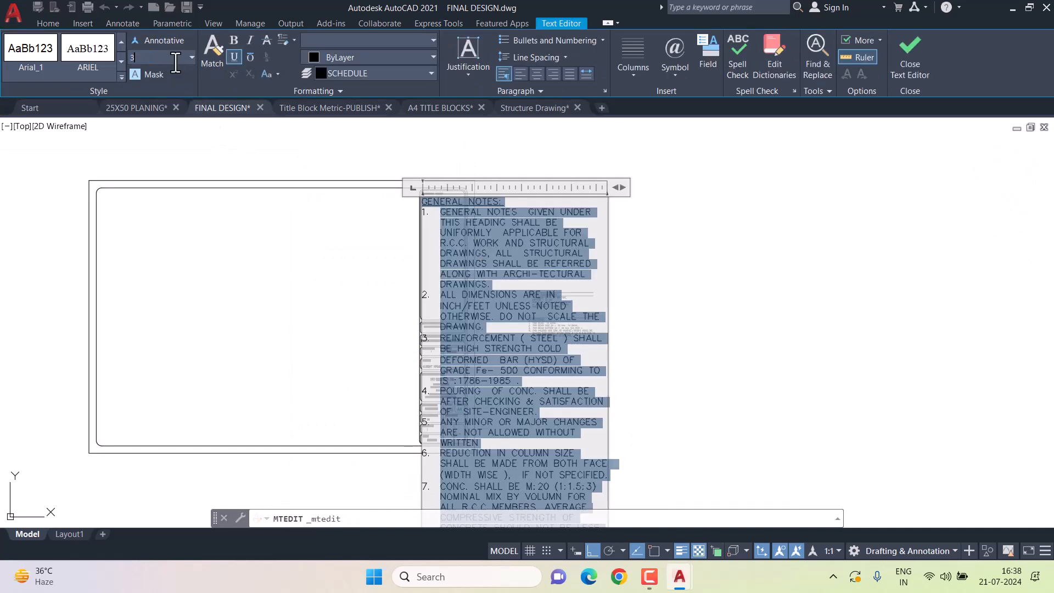
pyautogui.click(175, 62)
pyautogui.write('3')
pyautogui.press('Return')
pyautogui.click(898, 57)
pyautogui.scroll(5, 549, 226)
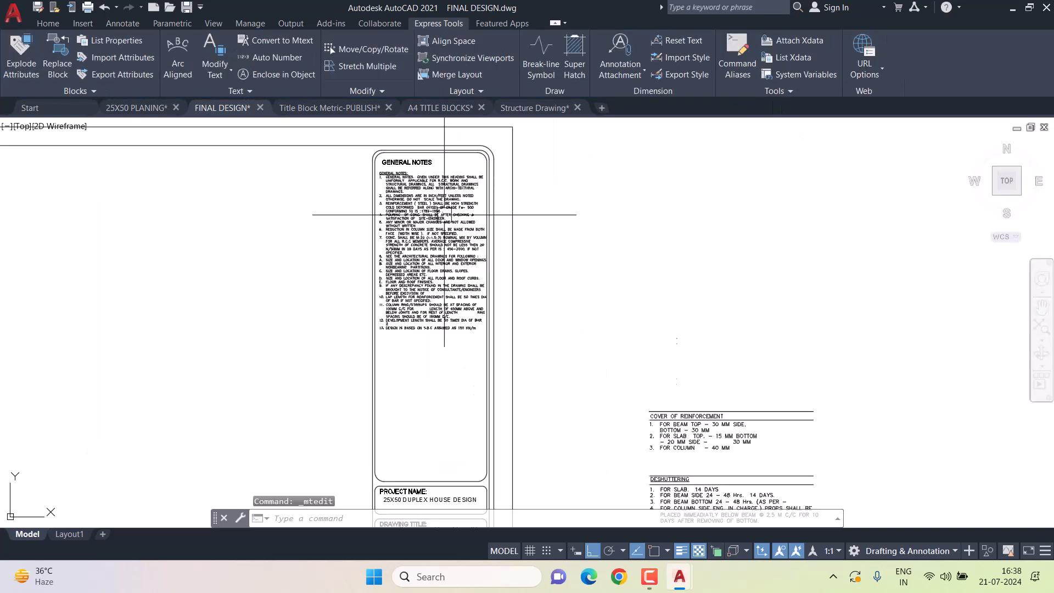
# Set the height of the entire general notes text to 3.5.
pyautogui.doubleClick(428, 241)
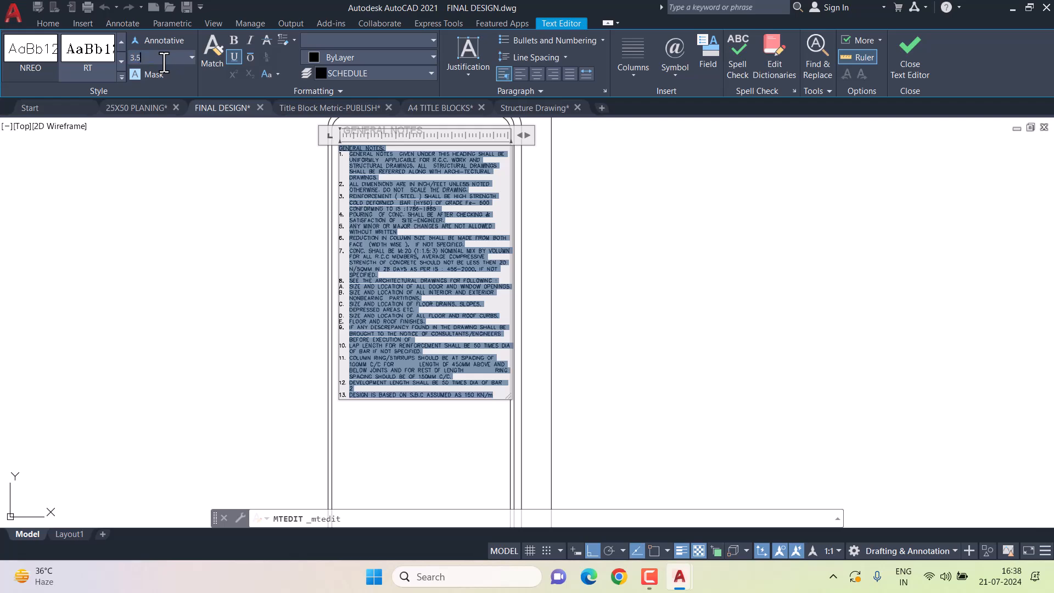
pyautogui.click(910, 58)
pyautogui.scroll(-3, 597, 311)
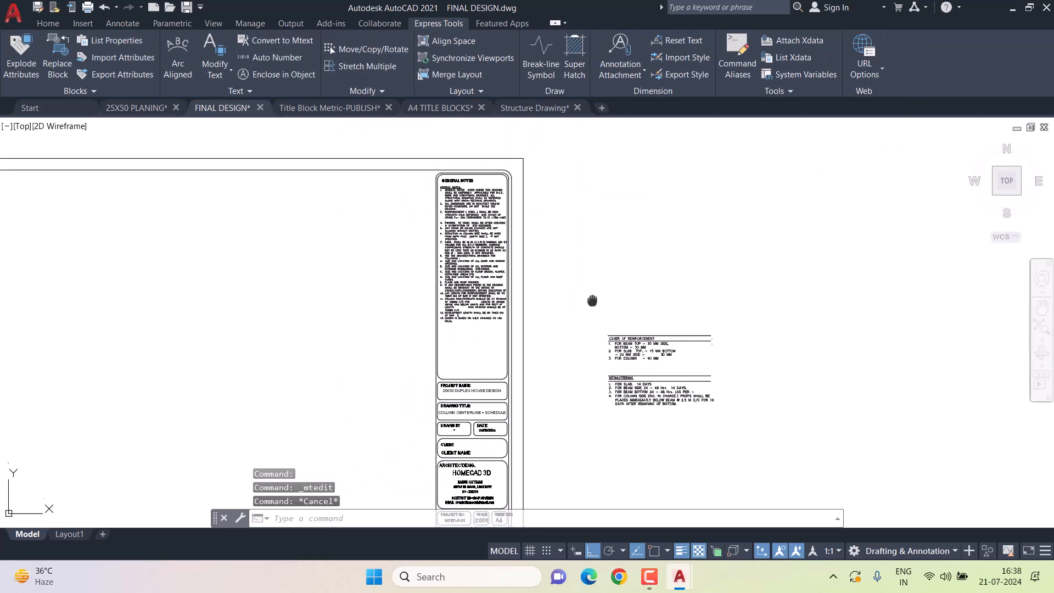
# Move the COVER OF REINFORCEMENT heading, lines and list onto the GENERAL NOTES box's left edge, below note 13.
pyautogui.scroll(5, 596, 310)
pyautogui.click(544, 275)
pyautogui.click(882, 372)
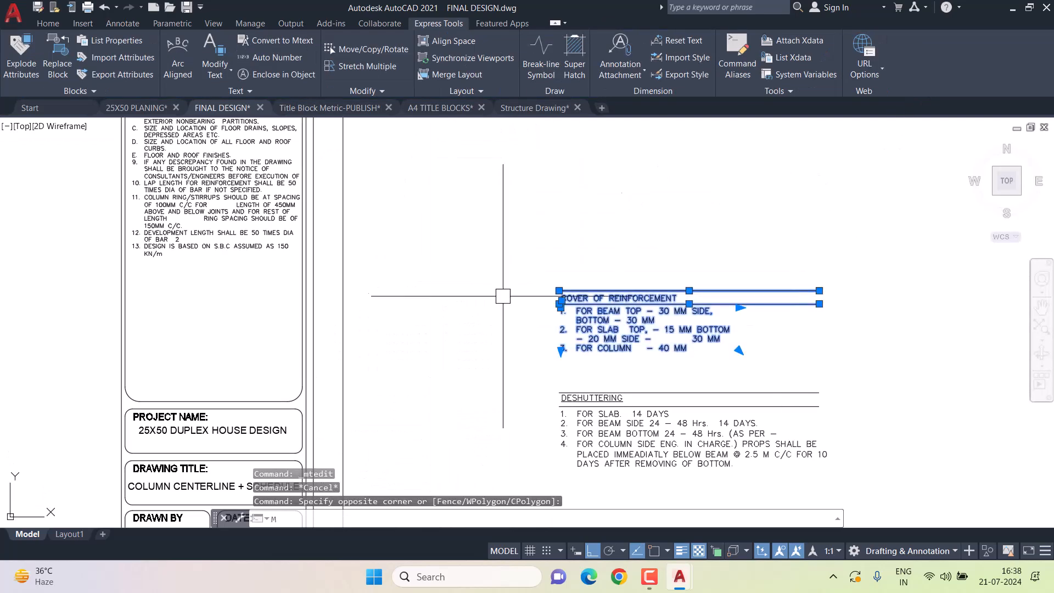
pyautogui.press('Return')
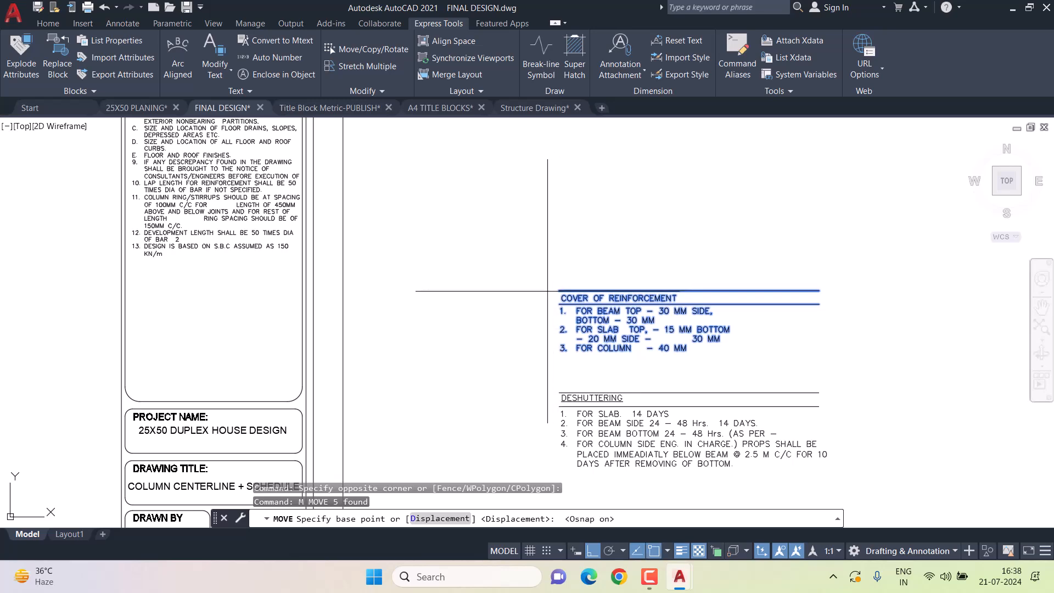
pyautogui.click(559, 290)
pyautogui.scroll(3, 76, 286)
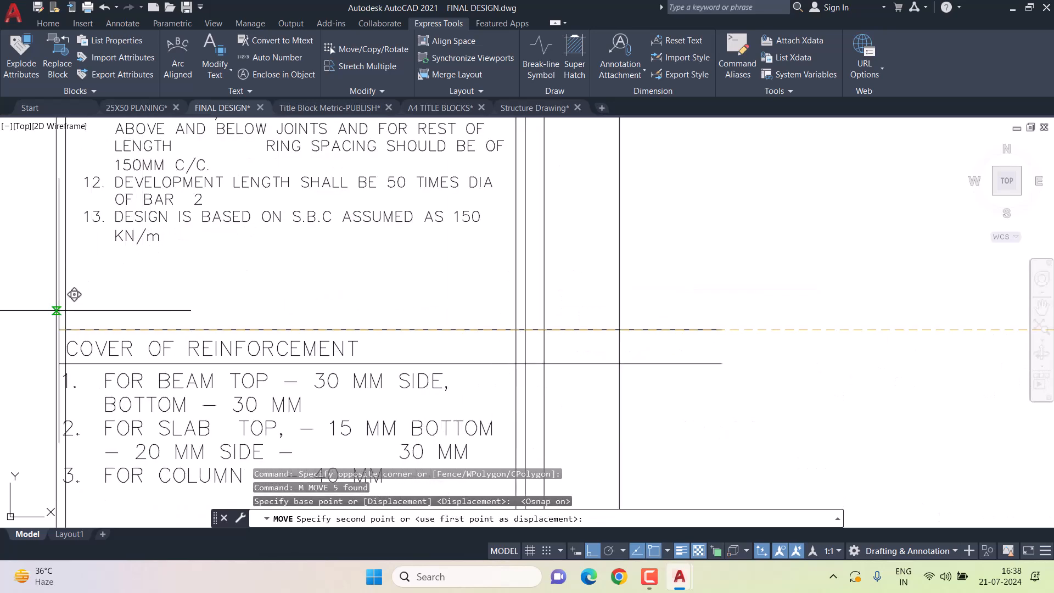
pyautogui.click(66, 331)
# Move the COVER OF REINFORCEMENT block straight up so its top line sits just beneath note 13.
pyautogui.moveTo(178, 350); pyautogui.dragTo(309, 261, button='middle')
pyautogui.scroll(-2, 310, 261)
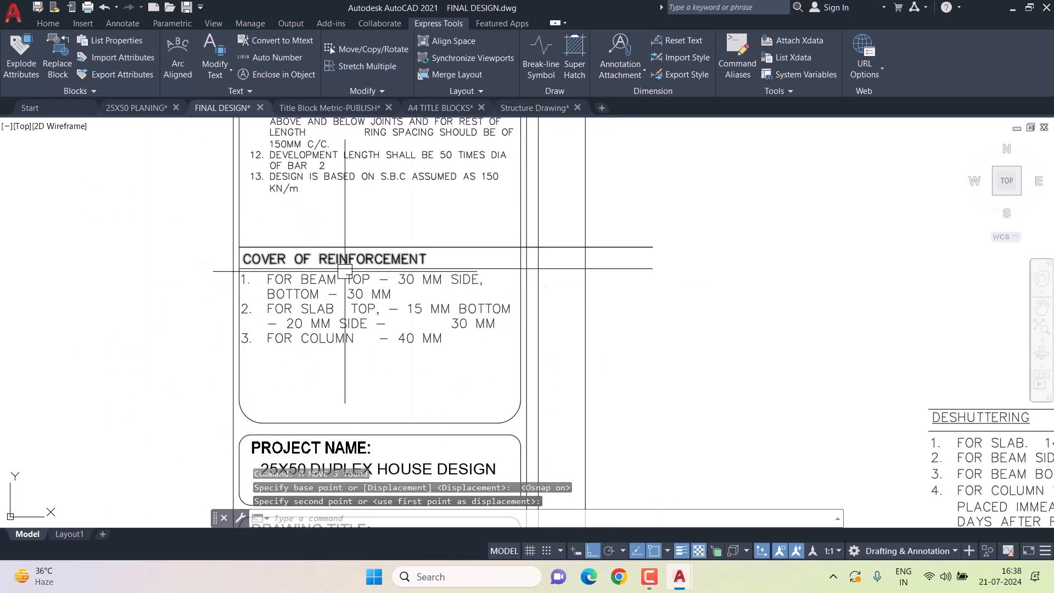
pyautogui.click(151, 224)
pyautogui.click(708, 351)
pyautogui.write('M')
pyautogui.press('Return')
pyautogui.click(240, 247)
pyautogui.click(240, 198)
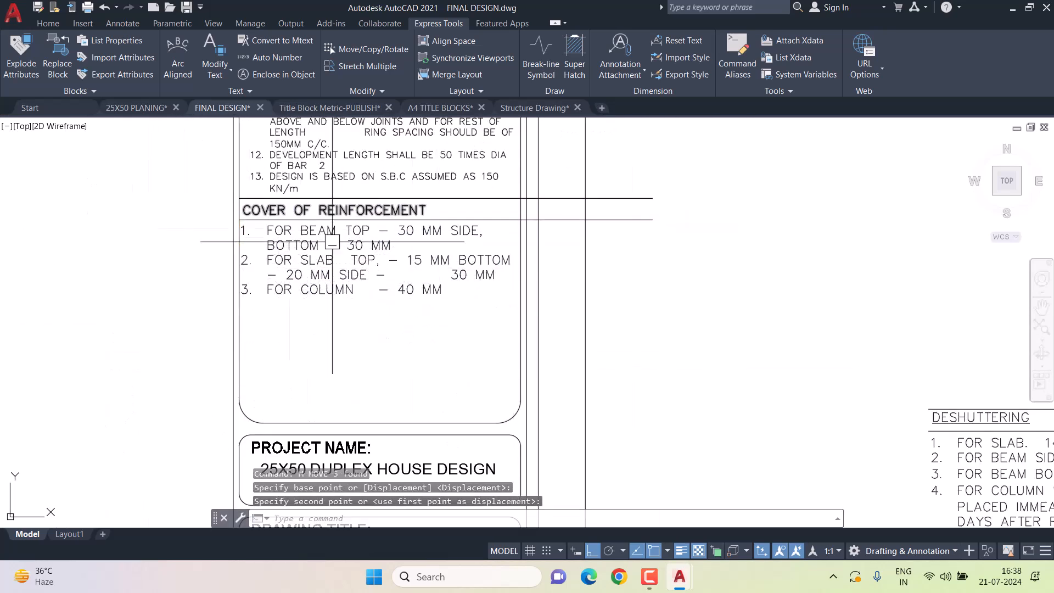
pyautogui.click(408, 252)
pyautogui.press('Escape')
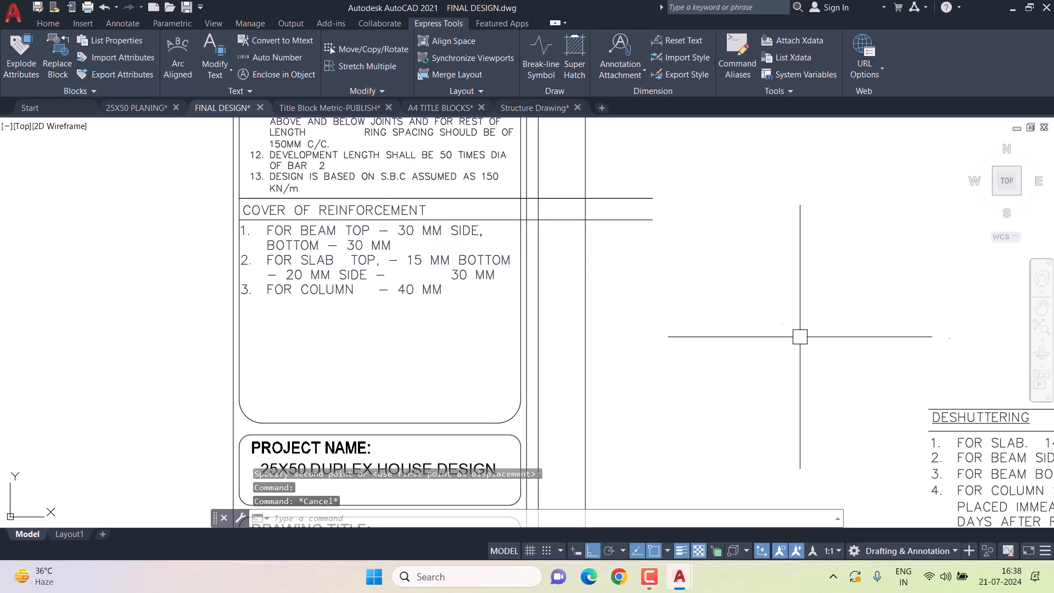
pyautogui.press('Escape')
# Move the DESHUTTERING heading, lines and list into the GENERAL NOTES box, directly under the reinforcement cover list.
pyautogui.moveTo(763, 332); pyautogui.dragTo(609, 250, button='middle')
pyautogui.moveTo(732, 263); pyautogui.dragTo(581, 219, button='middle')
pyautogui.scroll(-2, 581, 219)
pyautogui.click(435, 183)
pyautogui.click(934, 372)
pyautogui.write('M')
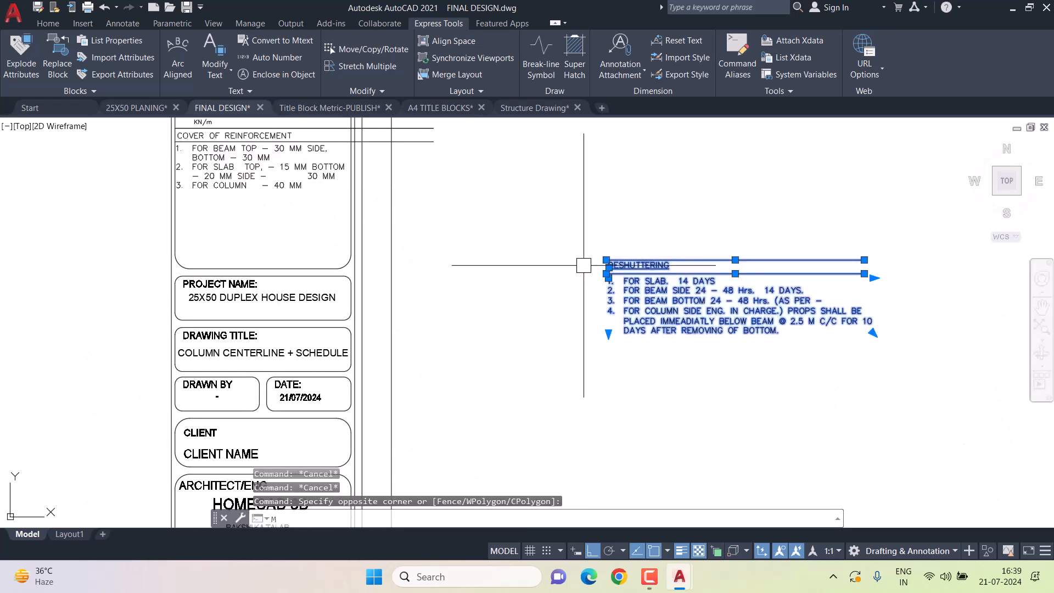
pyautogui.press('Return')
pyautogui.click(601, 258)
pyautogui.scroll(2, 175, 200)
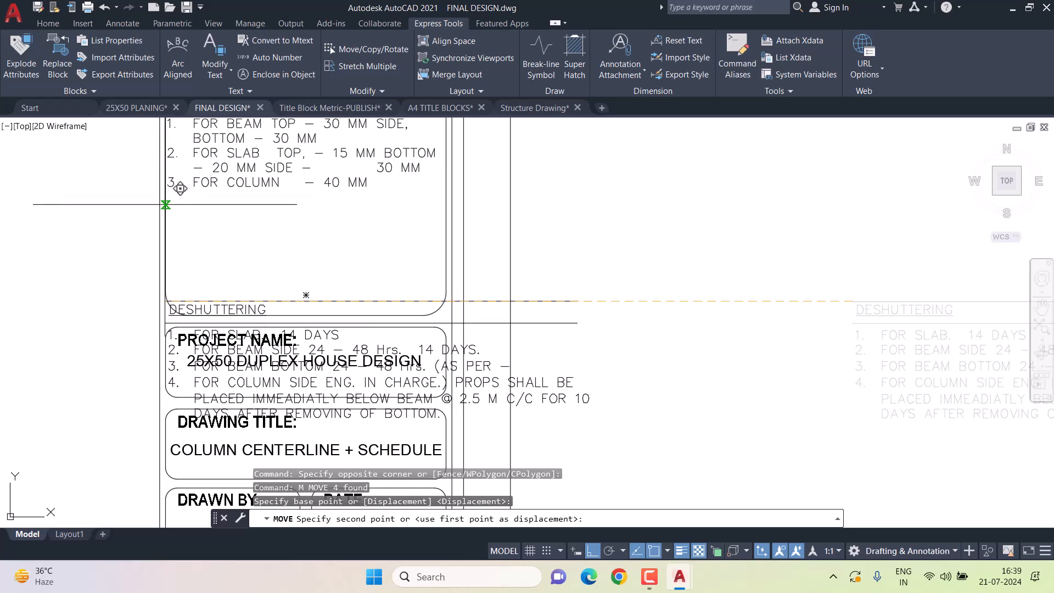
pyautogui.click(170, 200)
pyautogui.moveTo(471, 229); pyautogui.dragTo(515, 238, button='middle')
pyautogui.press('Escape')
pyautogui.press('Escape')
pyautogui.press('Escape')
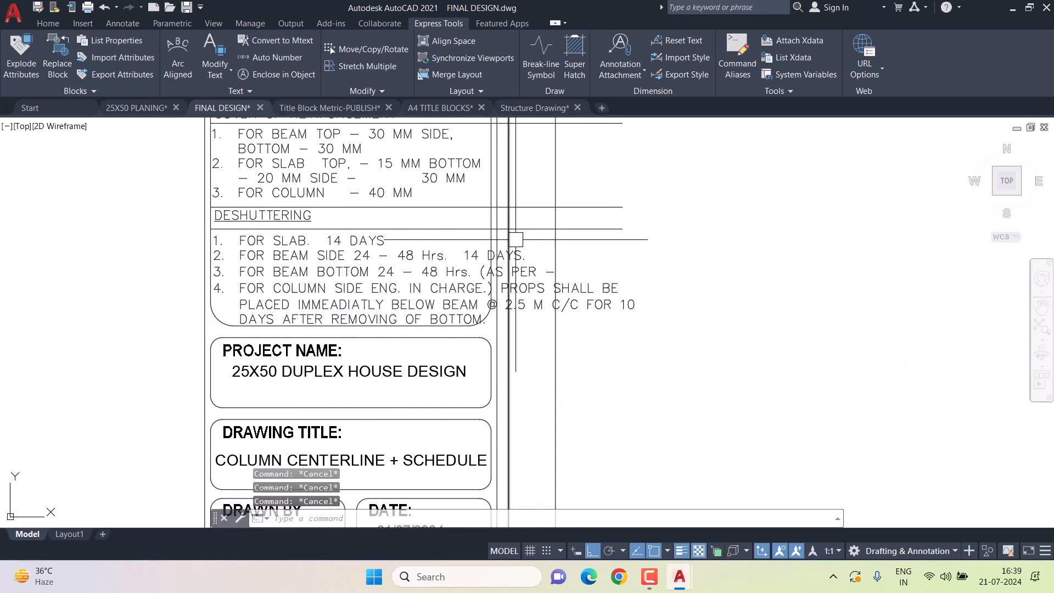
# Set the DESHUTTERING list's text height to 3.5 and narrow its width to fit inside the GENERAL NOTES box.
pyautogui.doubleClick(515, 238)
pyautogui.hotkey('ctrl', 'a')
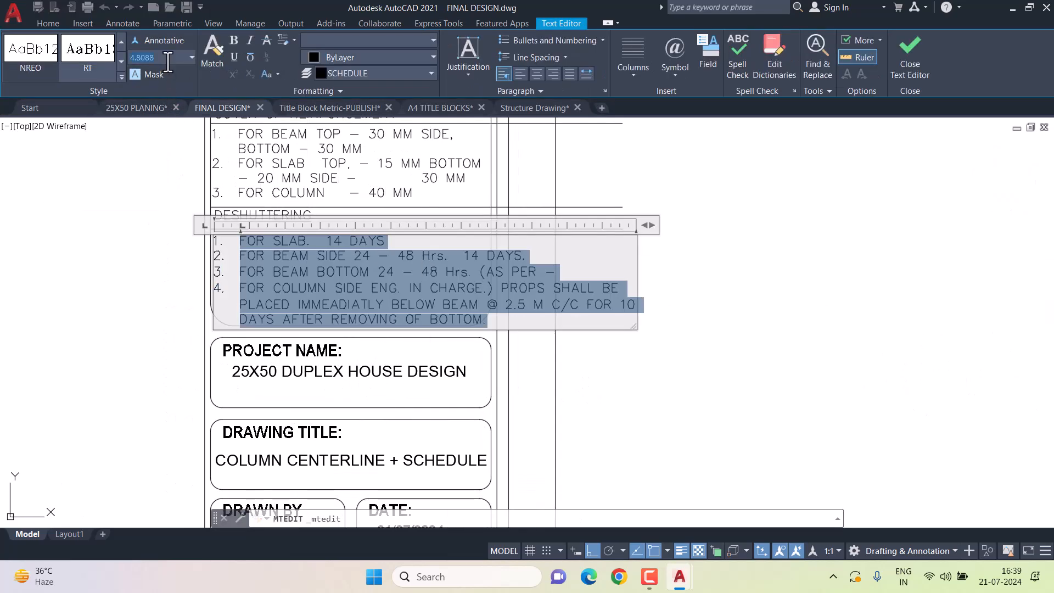
pyautogui.press('Return')
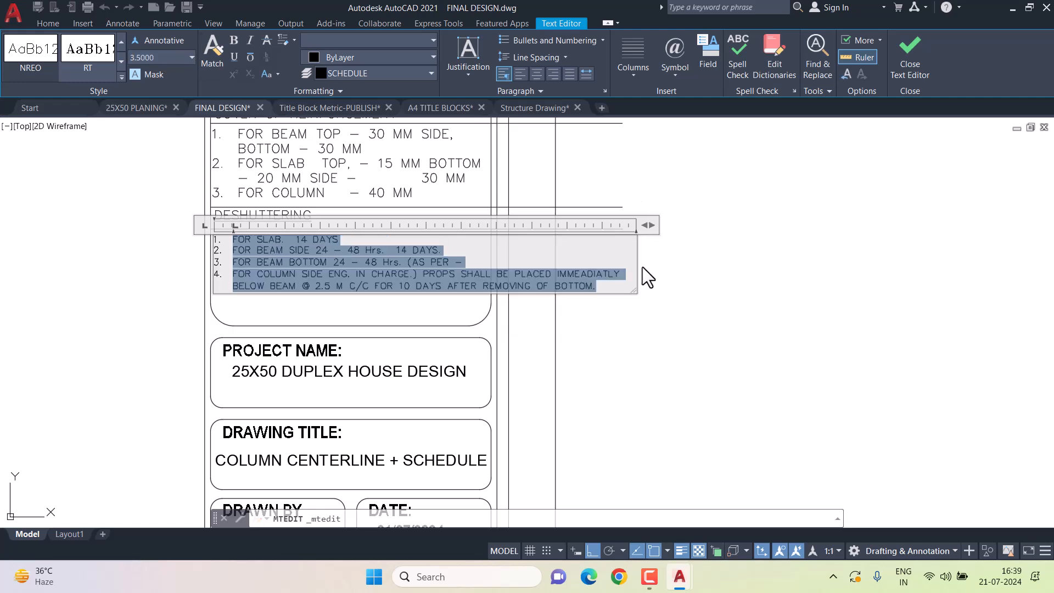
pyautogui.moveTo(634, 289); pyautogui.dragTo(482, 290)
pyautogui.click(609, 290)
# Trim the COVER OF REINFORCEMENT and DESHUTTERING heading lines where they extend past the GENERAL NOTES box's right edge.
pyautogui.moveTo(387, 241); pyautogui.dragTo(418, 347, button='middle')
pyautogui.write('tr')
pyautogui.press('Return')
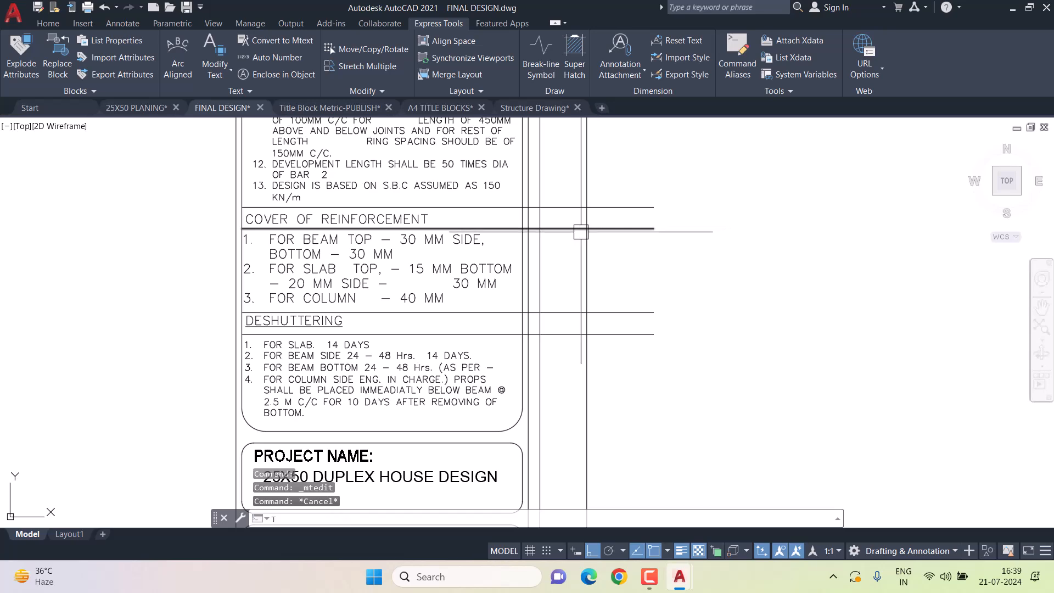
pyautogui.scroll(2, 523, 228)
pyautogui.click(524, 205)
pyautogui.press('Return')
pyautogui.scroll(-1, 560, 205)
pyautogui.click(618, 150)
pyautogui.click(574, 417)
pyautogui.press('Escape')
pyautogui.press('Escape')
pyautogui.press('Escape')
# Change the steel grade in general note 3 to Fe-550.
pyautogui.scroll(-5, 593, 327)
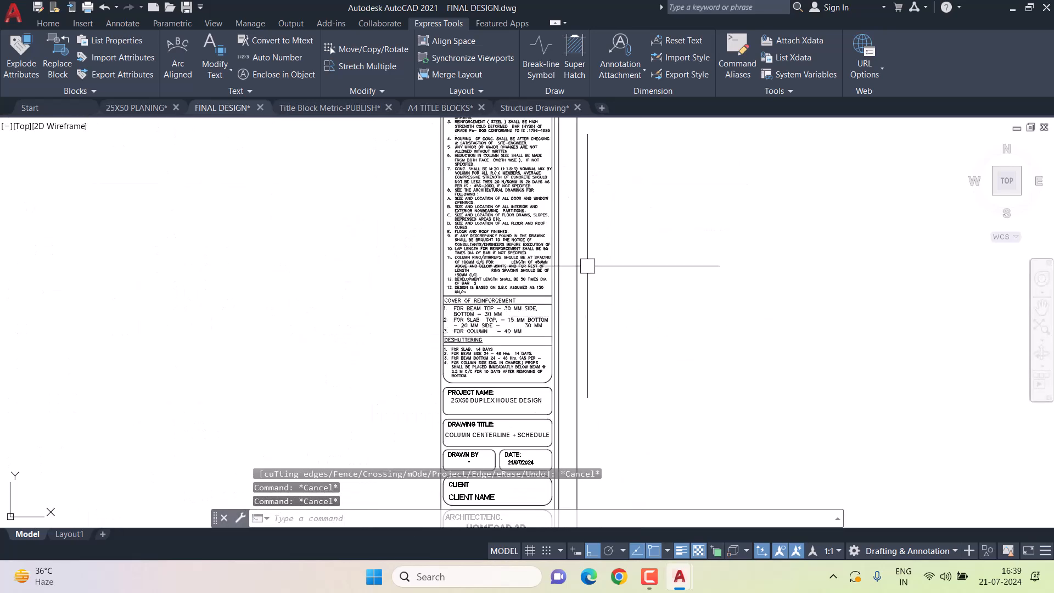
pyautogui.scroll(-1, 588, 266)
pyautogui.scroll(4, 544, 177)
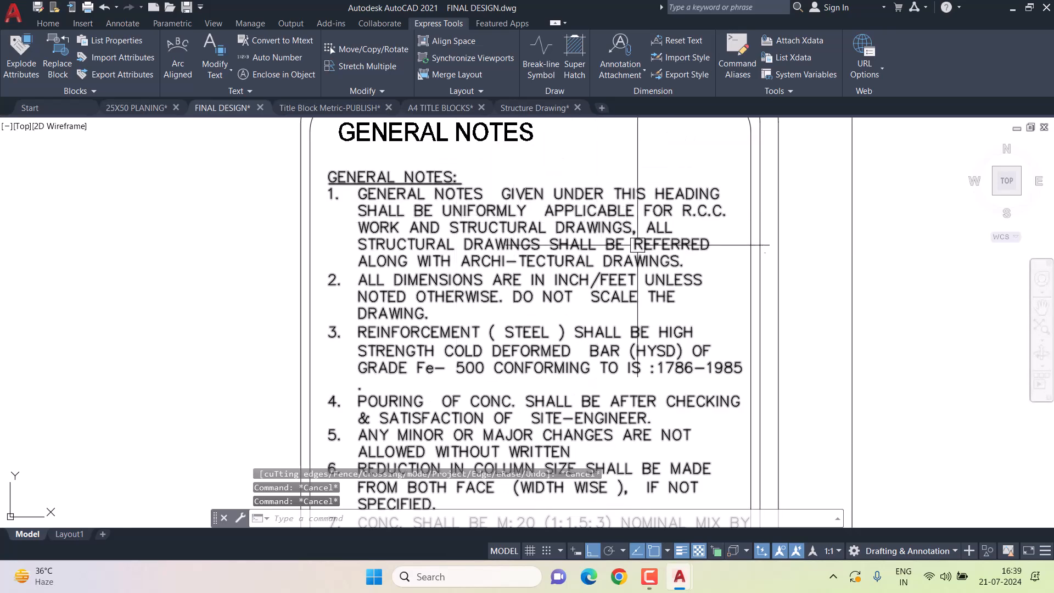
pyautogui.moveTo(572, 337); pyautogui.dragTo(568, 241, button='middle')
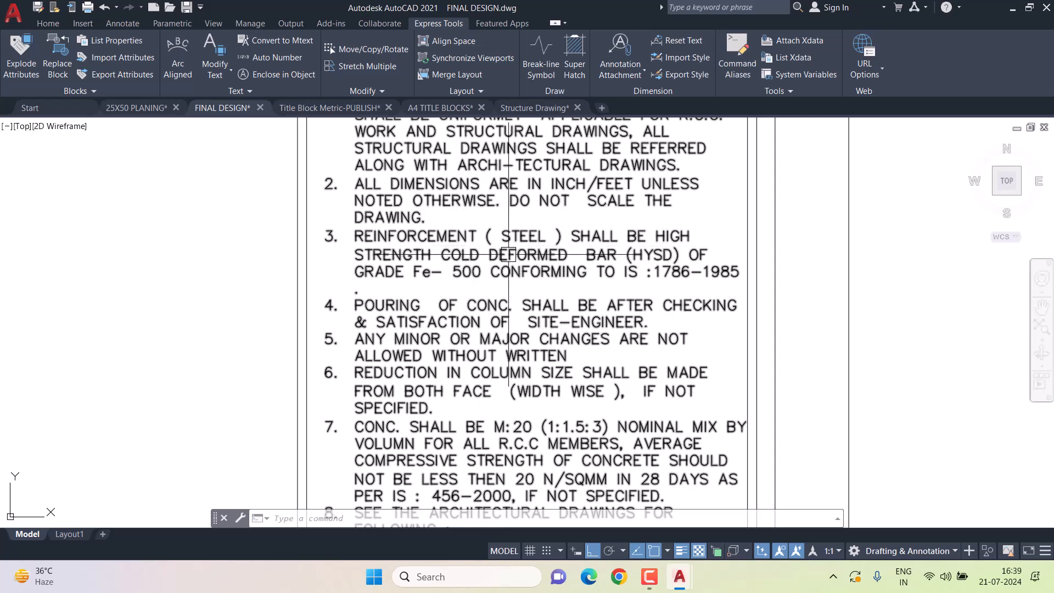
pyautogui.doubleClick(476, 278)
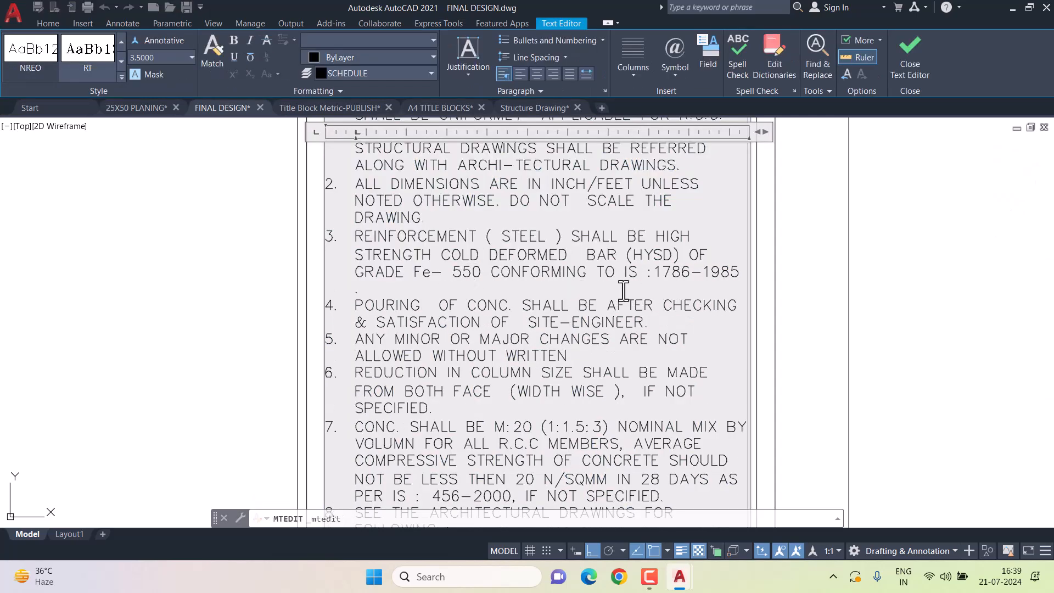
# Set the beam top, side and bottom covers and the column cover to 25 mm in the COVER OF REINFORCEMENT list.
pyautogui.moveTo(597, 337); pyautogui.dragTo(596, 256, button='middle')
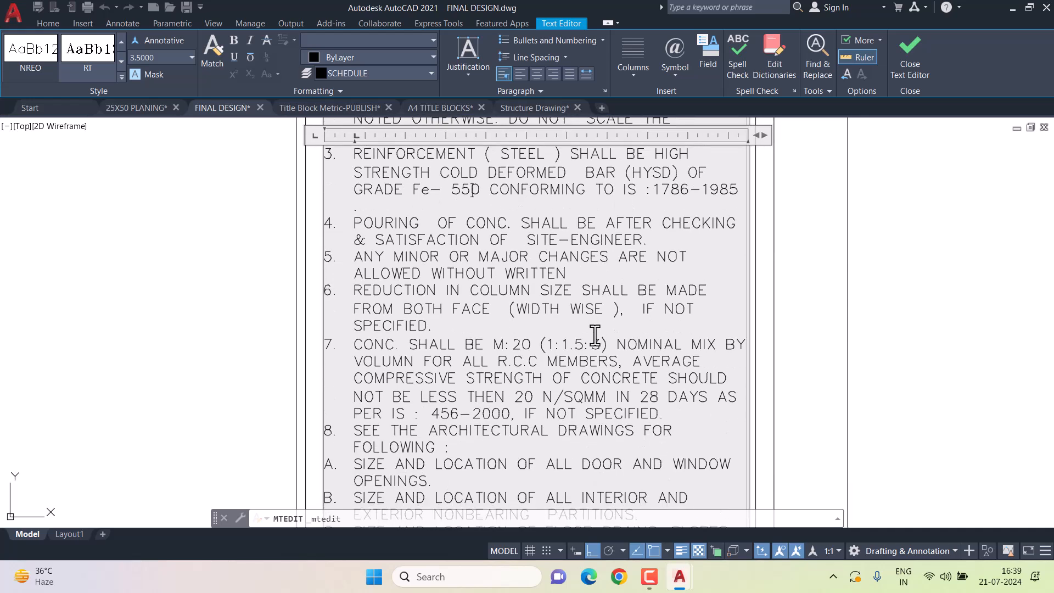
pyautogui.scroll(-3, 530, 288)
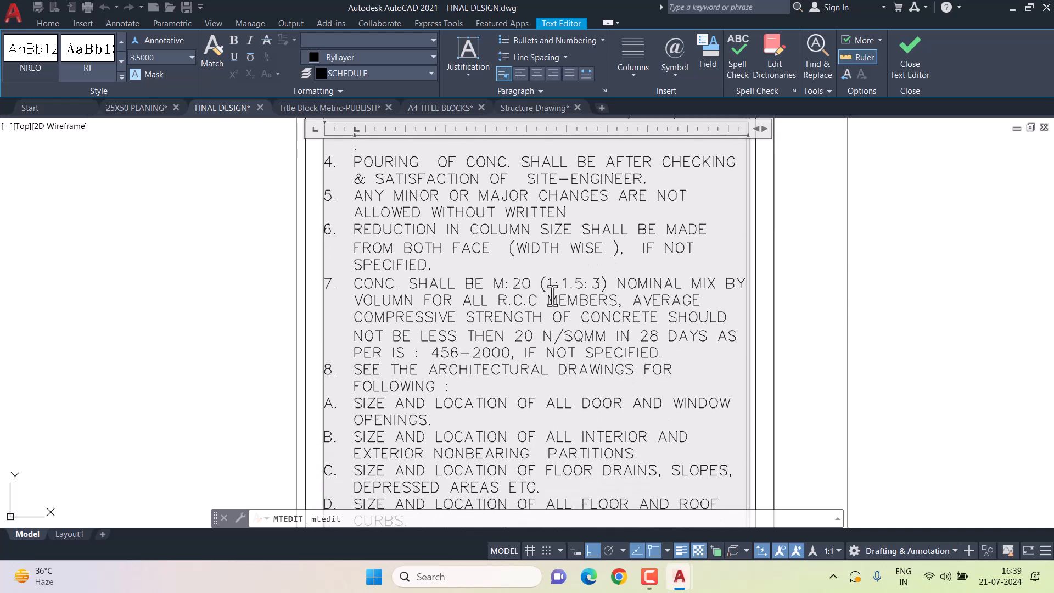
pyautogui.scroll(-8, 617, 340)
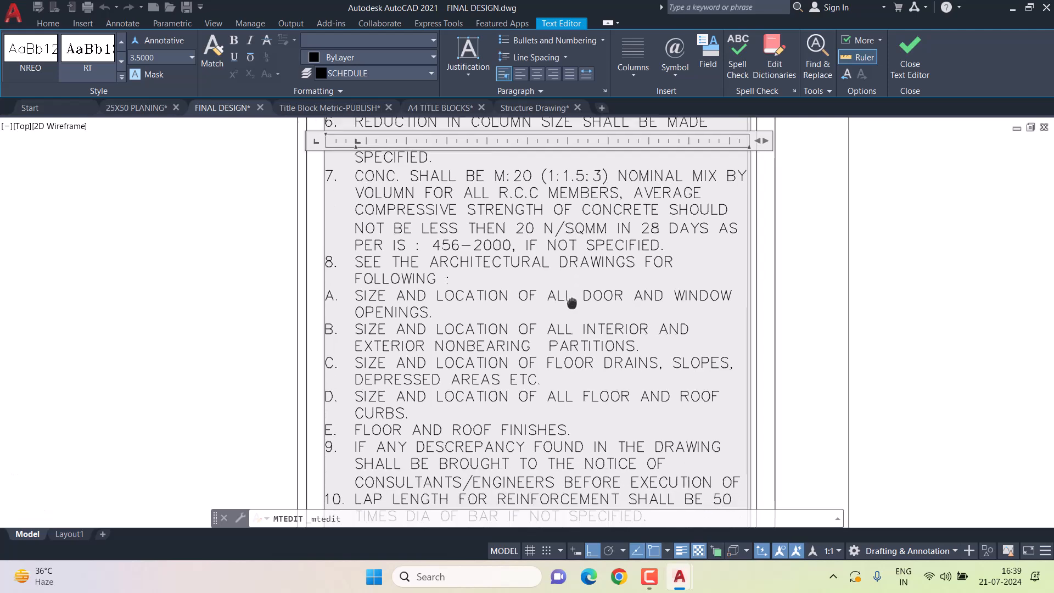
pyautogui.scroll(-8, 590, 347)
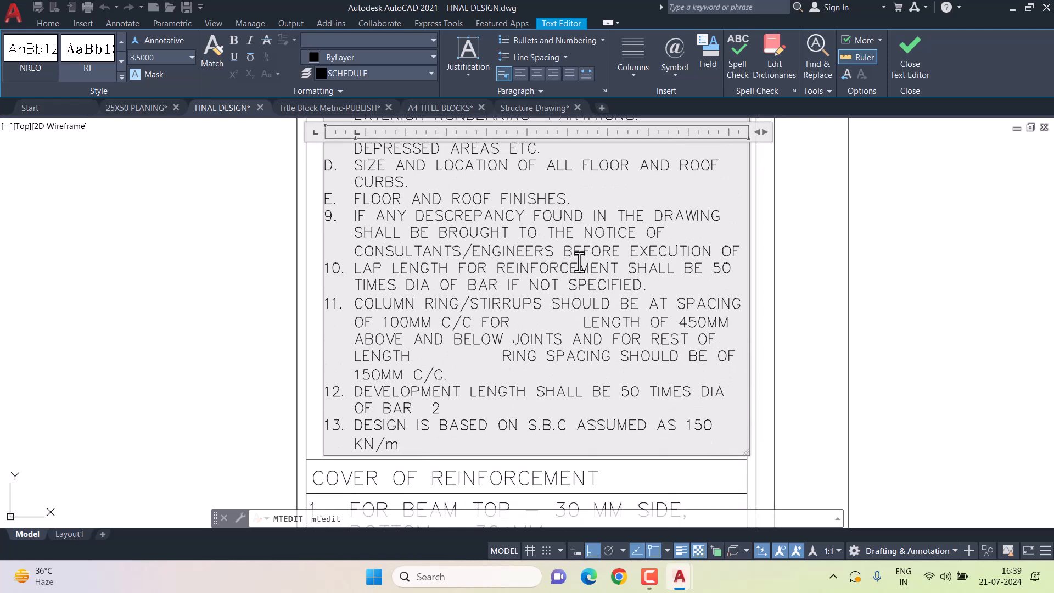
pyautogui.scroll(-8, 612, 405)
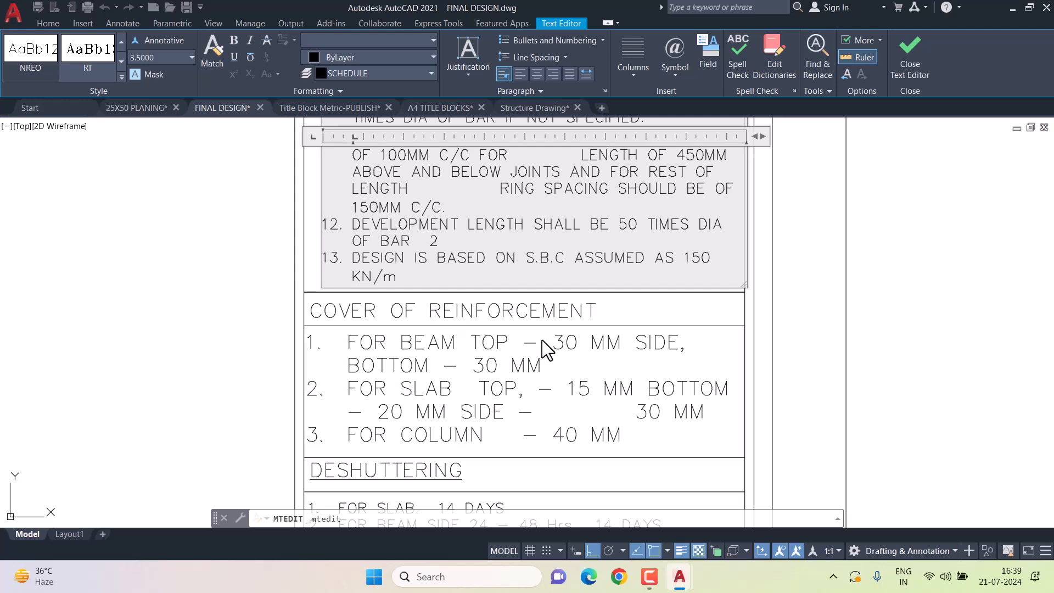
pyautogui.click(519, 351)
pyautogui.doubleClick(560, 344)
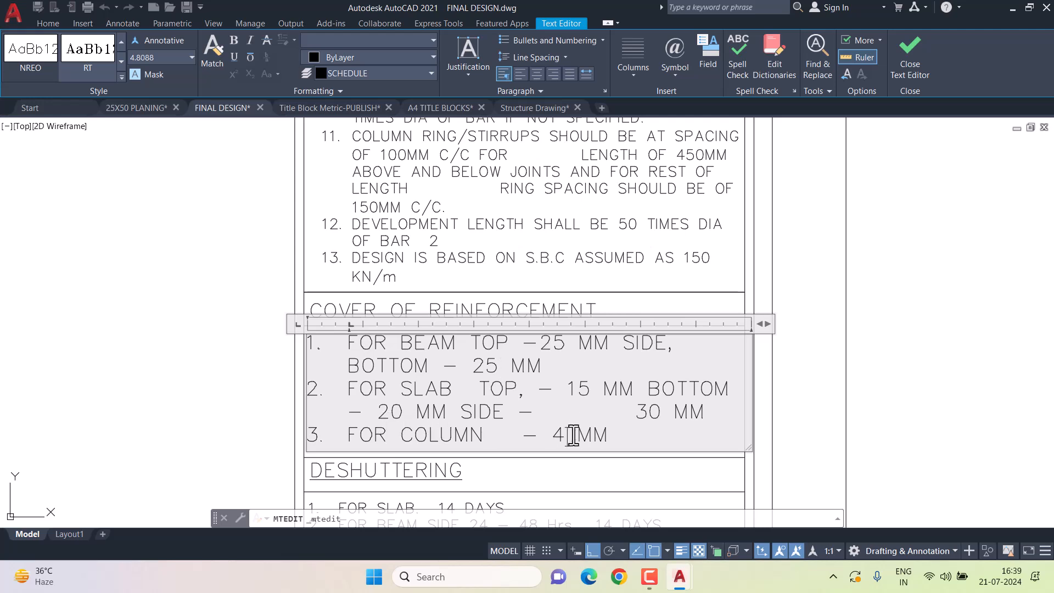
pyautogui.click(899, 395)
pyautogui.moveTo(551, 459); pyautogui.dragTo(562, 370, button='middle')
pyautogui.scroll(2, 563, 369)
pyautogui.click(559, 381)
pyautogui.write('m')
pyautogui.press('space')
pyautogui.click(944, 315)
pyautogui.press('Escape')
pyautogui.press('Escape')
# Group all objects of the A4 sheet frame, title block and notes together.
pyautogui.scroll(-2, 634, 308)
pyautogui.scroll(-6, 634, 308)
pyautogui.press('Escape')
pyautogui.click(389, 218)
pyautogui.click(805, 455)
pyautogui.click(48, 23)
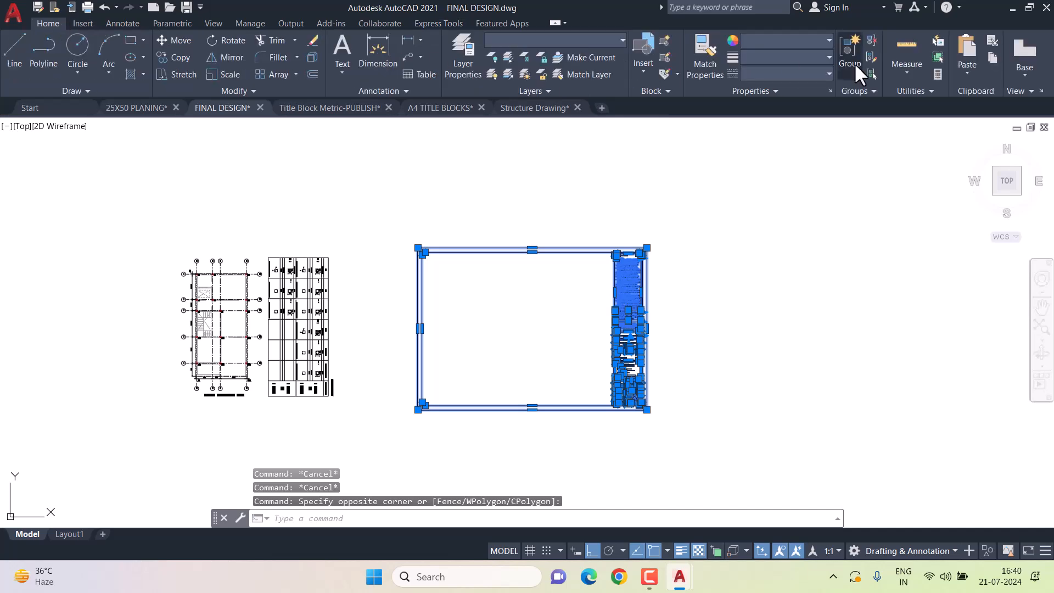
pyautogui.click(854, 58)
pyautogui.click(367, 205)
pyautogui.press('Escape')
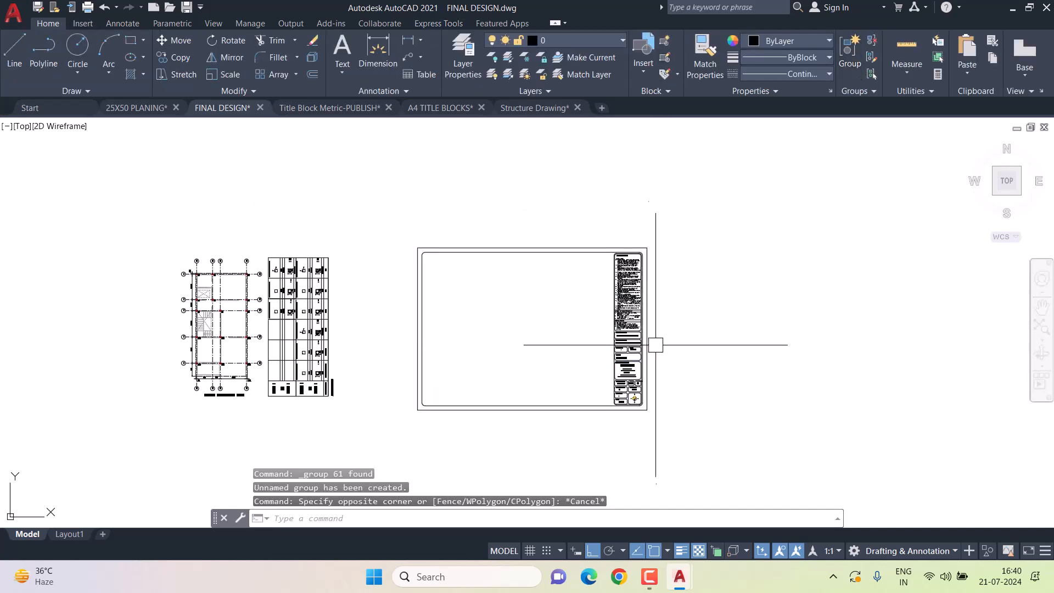
# Put the whole A4 sheet on layer 0 and set its colour, lineweight and linetype to ByLayer.
pyautogui.click(362, 189)
pyautogui.click(755, 437)
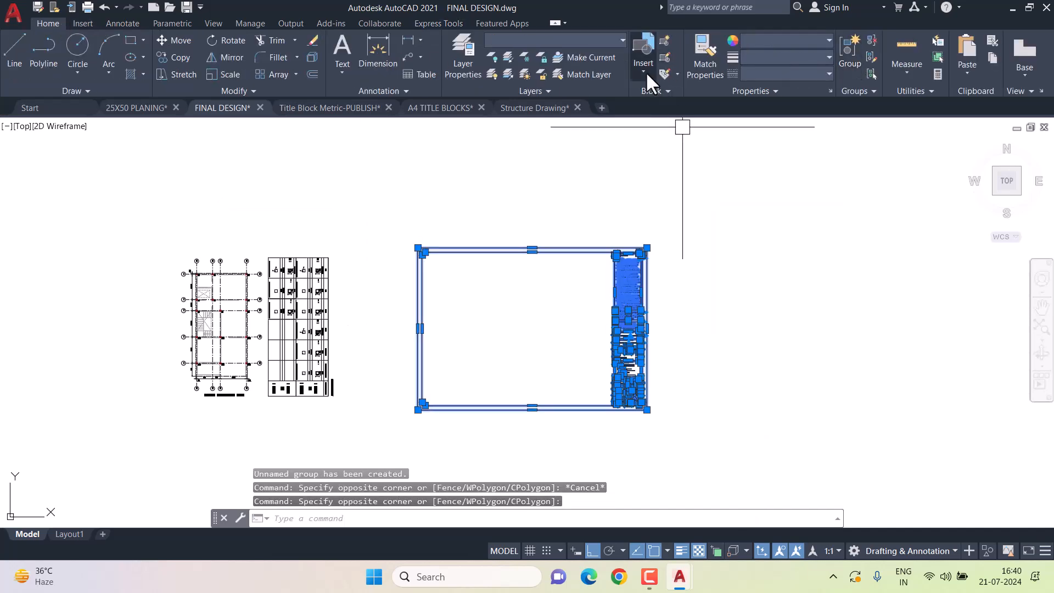
pyautogui.click(610, 40)
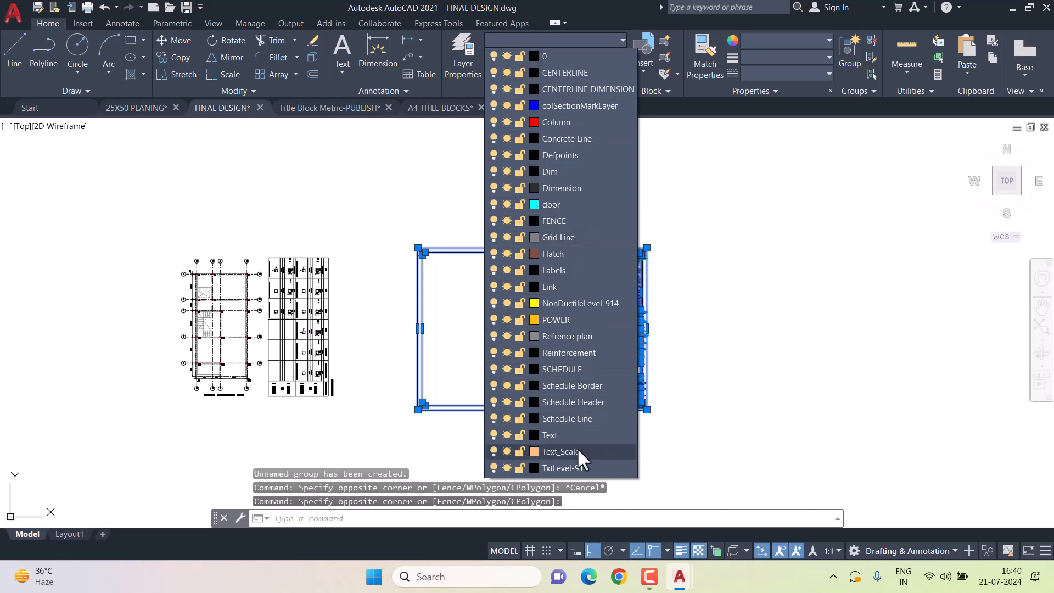
pyautogui.click(569, 57)
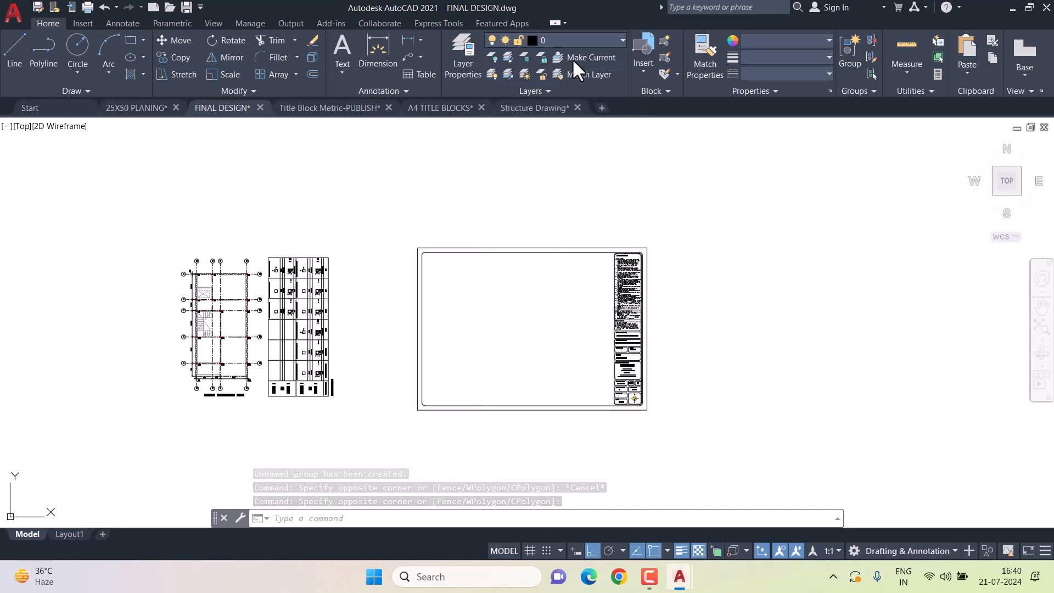
pyautogui.click(774, 40)
pyautogui.click(775, 57)
pyautogui.click(776, 68)
pyautogui.click(776, 73)
pyautogui.click(778, 88)
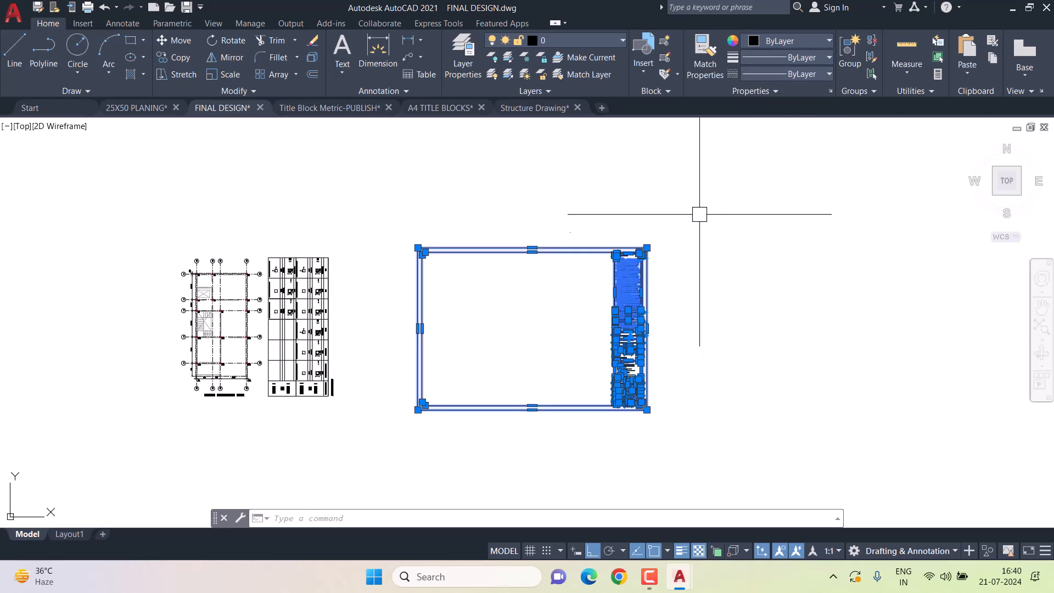
pyautogui.click(843, 65)
pyautogui.press('Escape')
pyautogui.press('Escape')
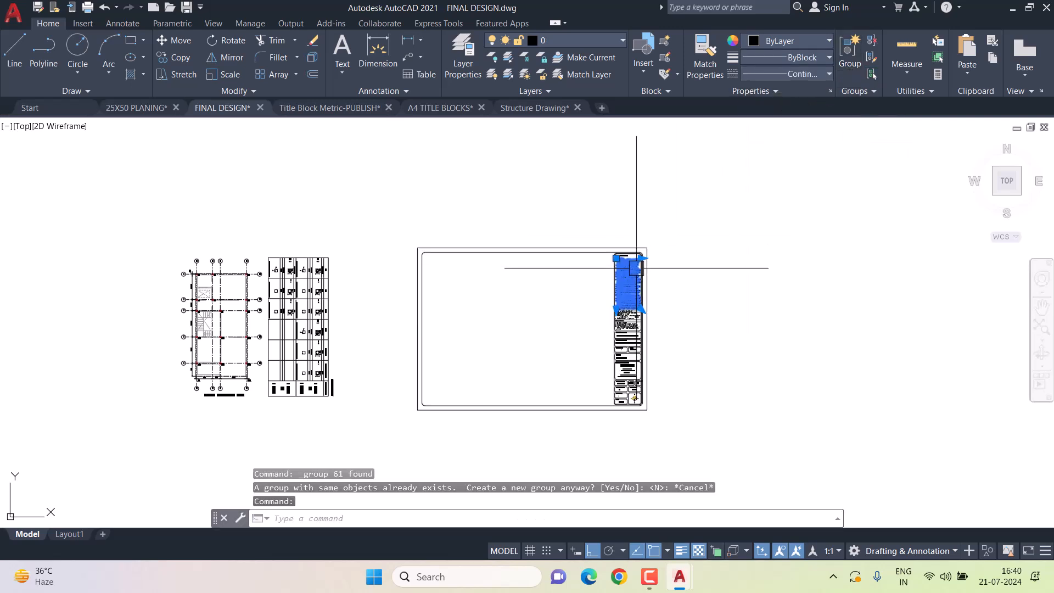
pyautogui.press('Escape')
# Turn on group selection and move the grouped A4 sheet horizontally so it frames the column centerline plan and schedule.
pyautogui.click(872, 75)
pyautogui.click(642, 254)
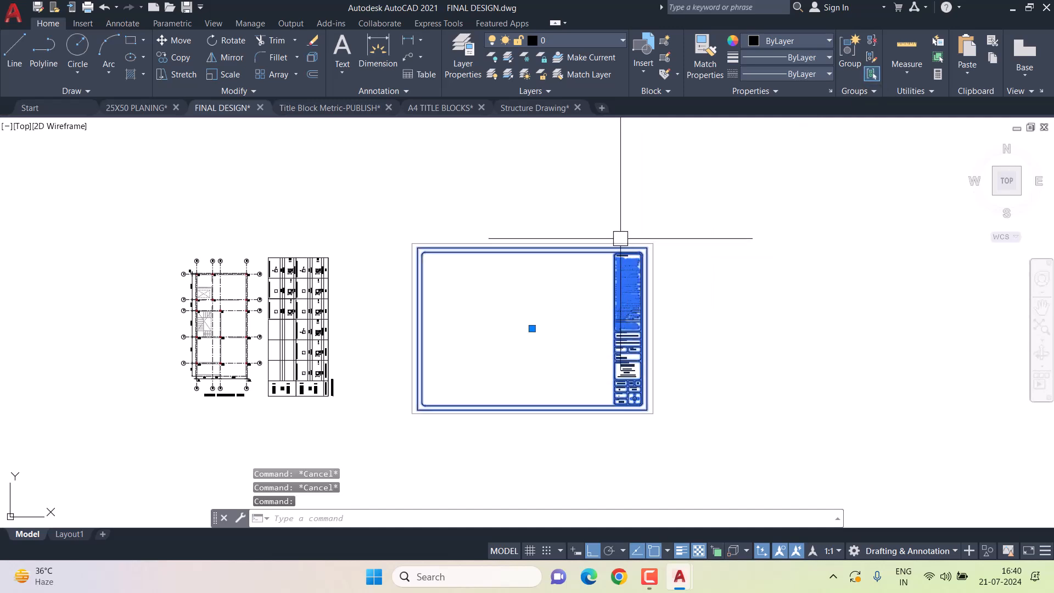
pyautogui.write('m')
pyautogui.press('space')
pyautogui.click(629, 192)
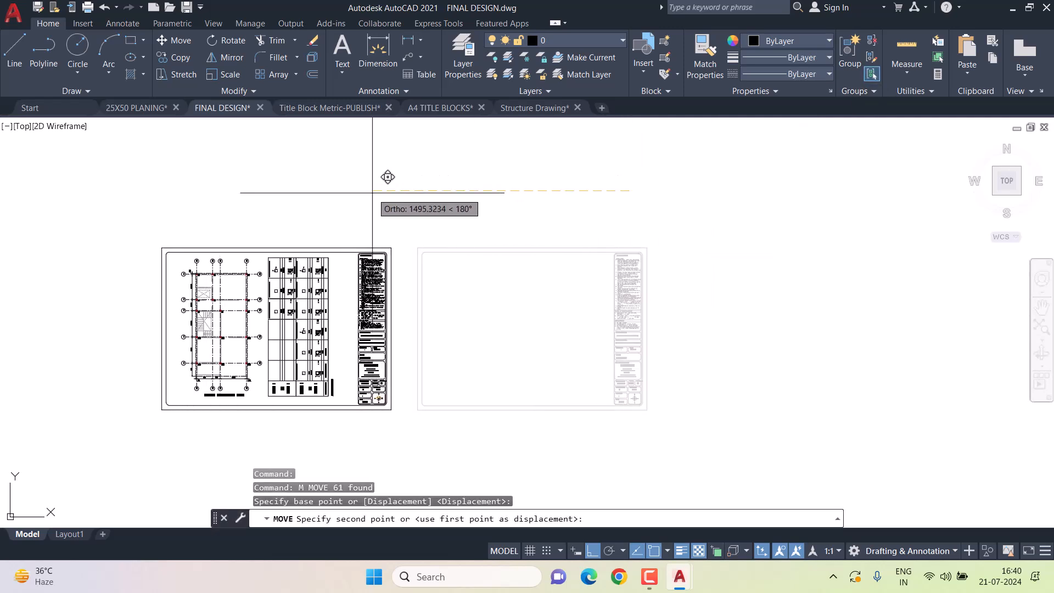
pyautogui.click(375, 192)
pyautogui.press('Escape')
pyautogui.scroll(5, 395, 263)
pyautogui.write('m')
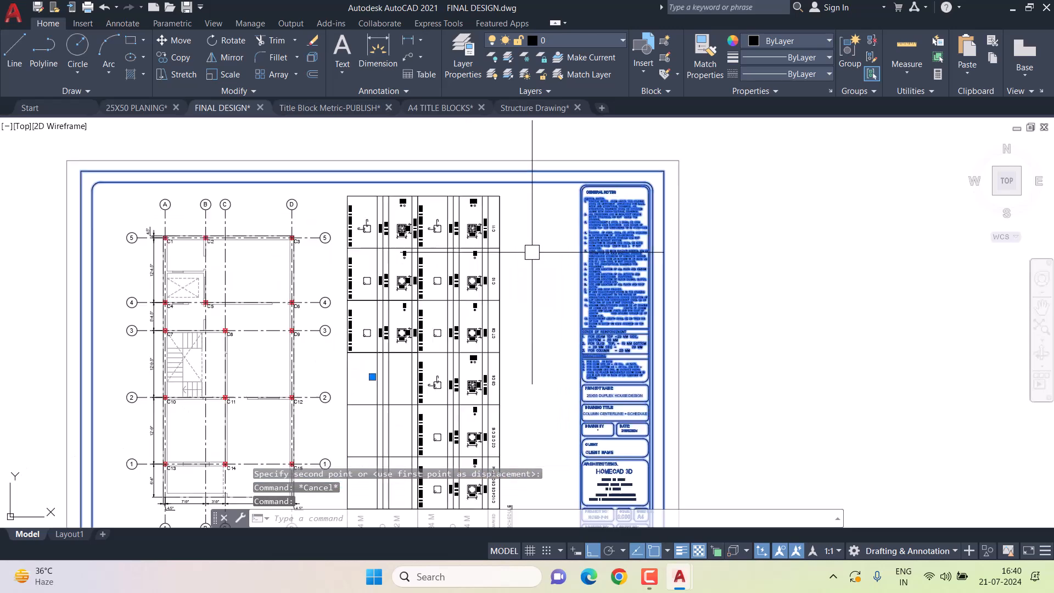
pyautogui.press('Escape')
pyautogui.scroll(-3, 714, 258)
pyautogui.scroll(6, 621, 263)
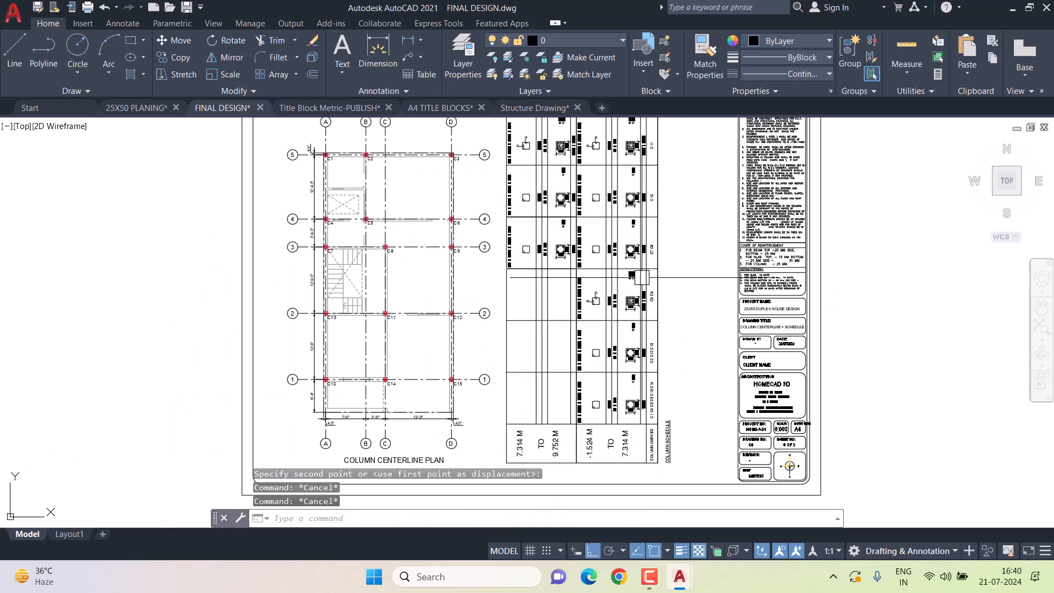
# Start a plot and set its plot area to a window around the sheet's outer border.
pyautogui.hotkey('ctrl', 'p')
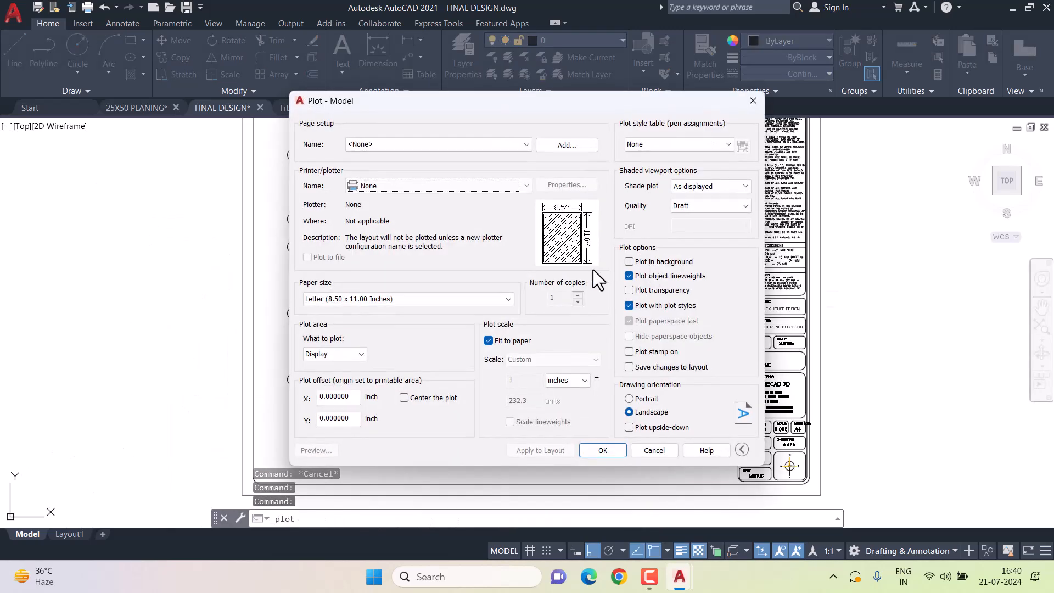
pyautogui.click(355, 358)
pyautogui.click(337, 376)
pyautogui.click(256, 180)
pyautogui.moveTo(738, 415); pyautogui.dragTo(718, 329, button='middle')
pyautogui.click(803, 485)
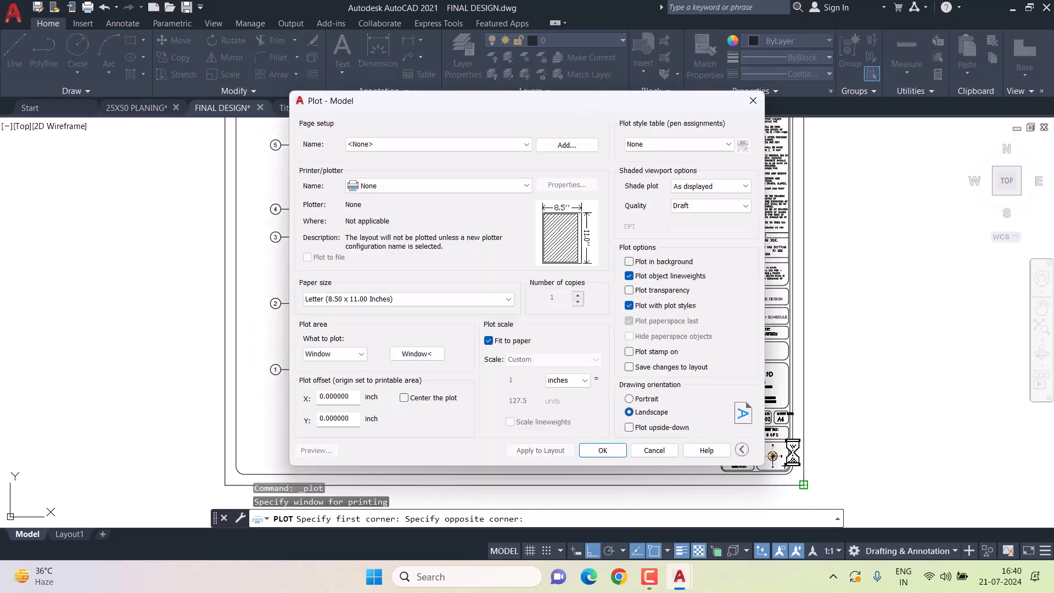
# Configure the plot with DWG To PDF.pc3, ISO full bleed A4 (297.00 x 210.00 MM), centred, with transparency and Maximum quality.
pyautogui.click(384, 185)
pyautogui.click(403, 358)
pyautogui.click(439, 300)
pyautogui.scroll(5, 408, 381)
pyautogui.scroll(3, 407, 380)
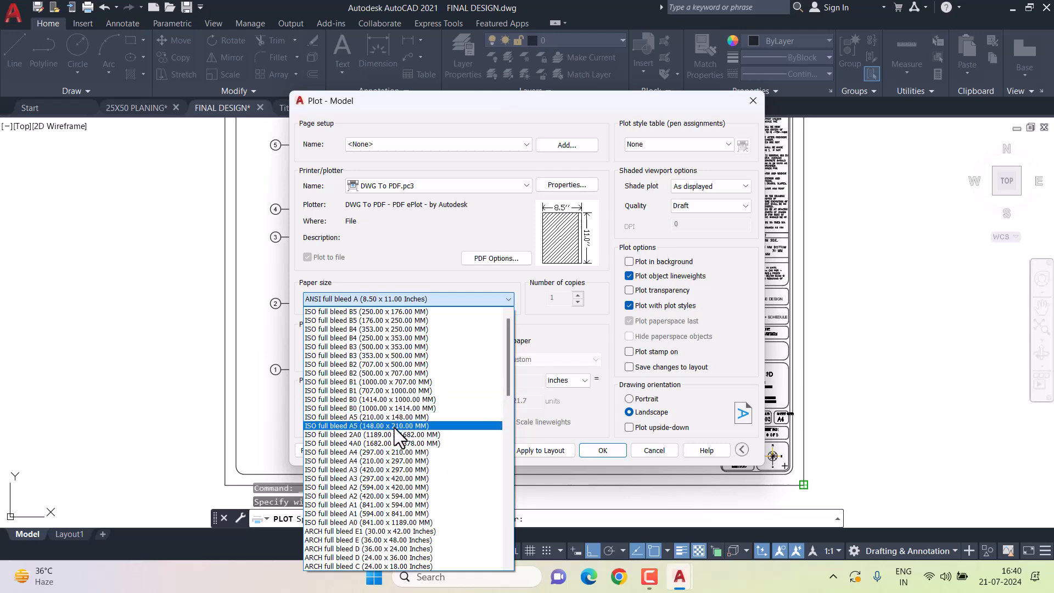
pyautogui.click(395, 456)
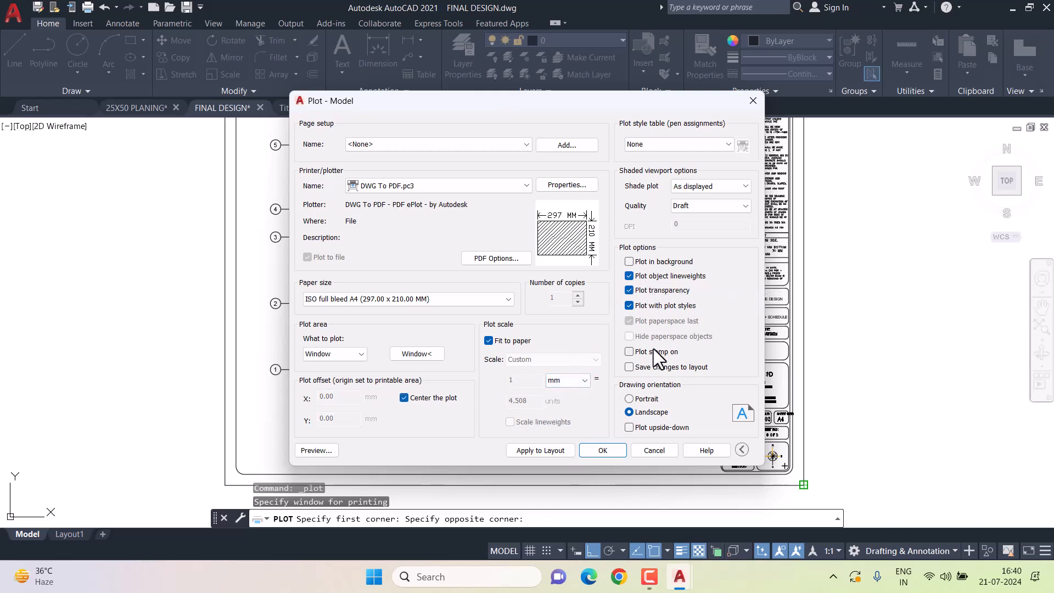
pyautogui.click(696, 206)
pyautogui.click(698, 253)
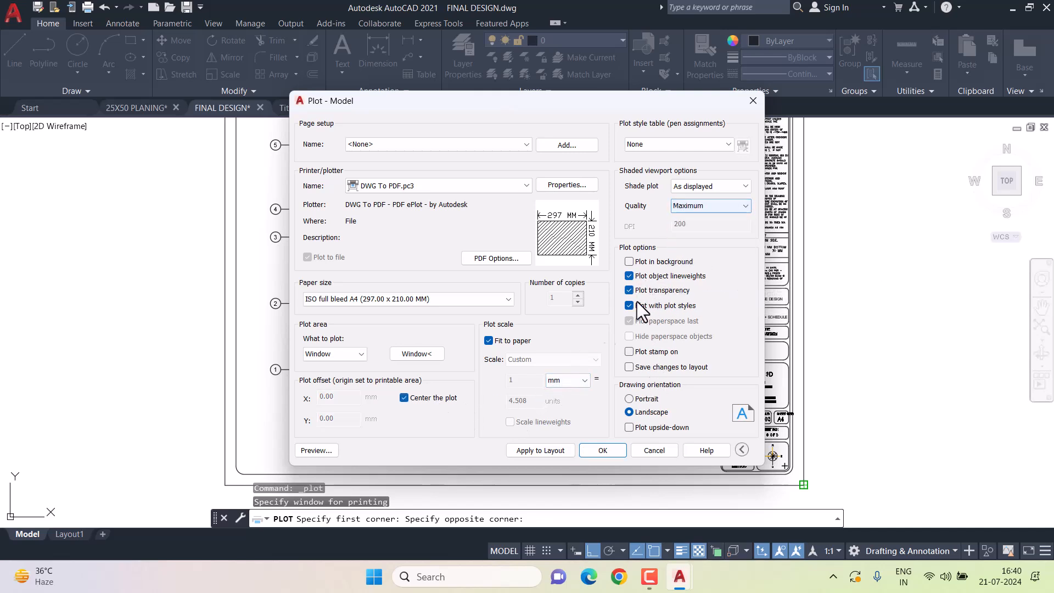
# Preview the plot and examine the column schedule's section details and the centerline plan.
pyautogui.click(309, 450)
pyautogui.scroll(5, 653, 236)
pyautogui.moveTo(283, 256); pyautogui.dragTo(519, 256, button='middle')
pyautogui.scroll(1, 520, 256)
pyautogui.scroll(-1, 520, 256)
pyautogui.scroll(1, 481, 325)
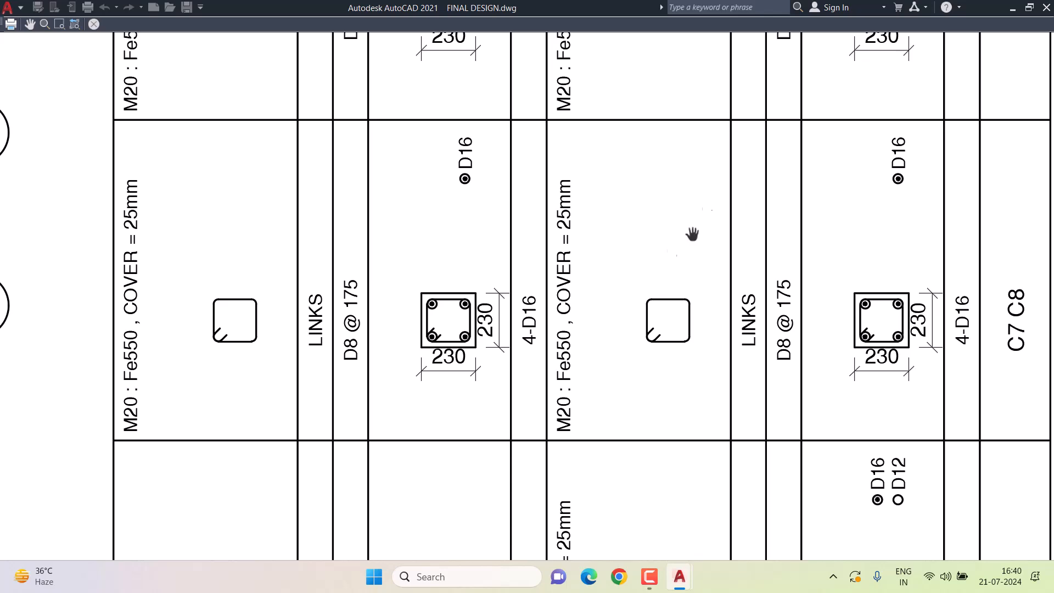
pyautogui.scroll(-1, 659, 269)
pyautogui.moveTo(681, 151); pyautogui.dragTo(684, 317, button='middle')
pyautogui.scroll(-5, 651, 158)
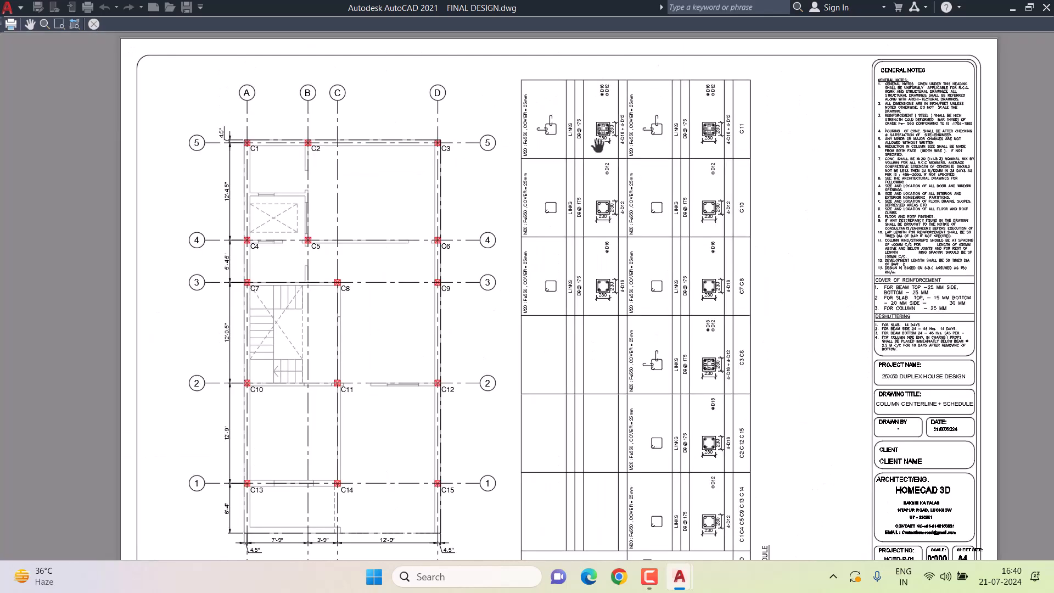
pyautogui.scroll(7, 631, 142)
pyautogui.scroll(-3, 632, 144)
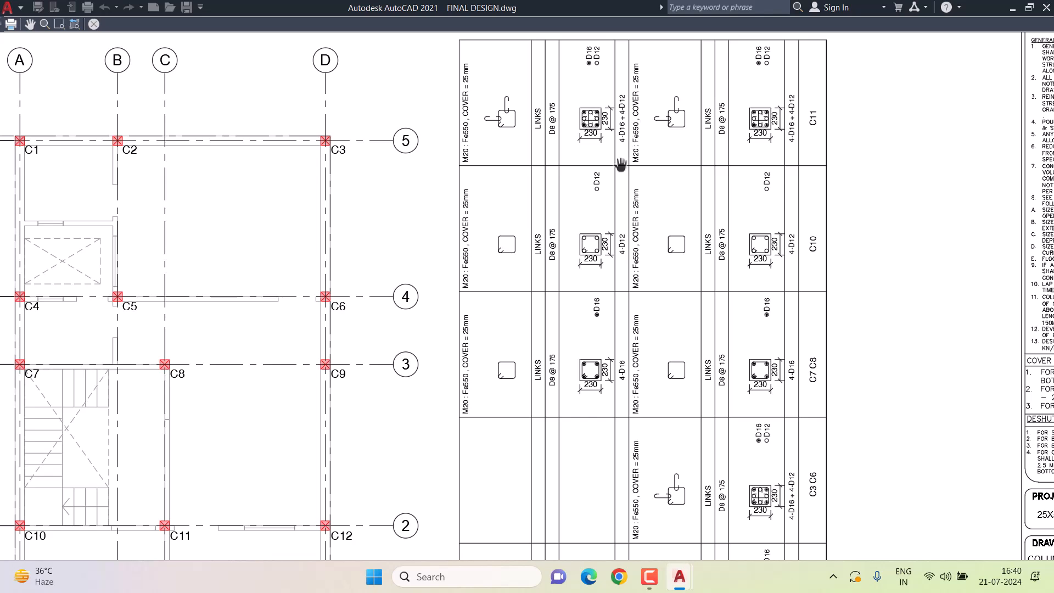
pyautogui.click(647, 579)
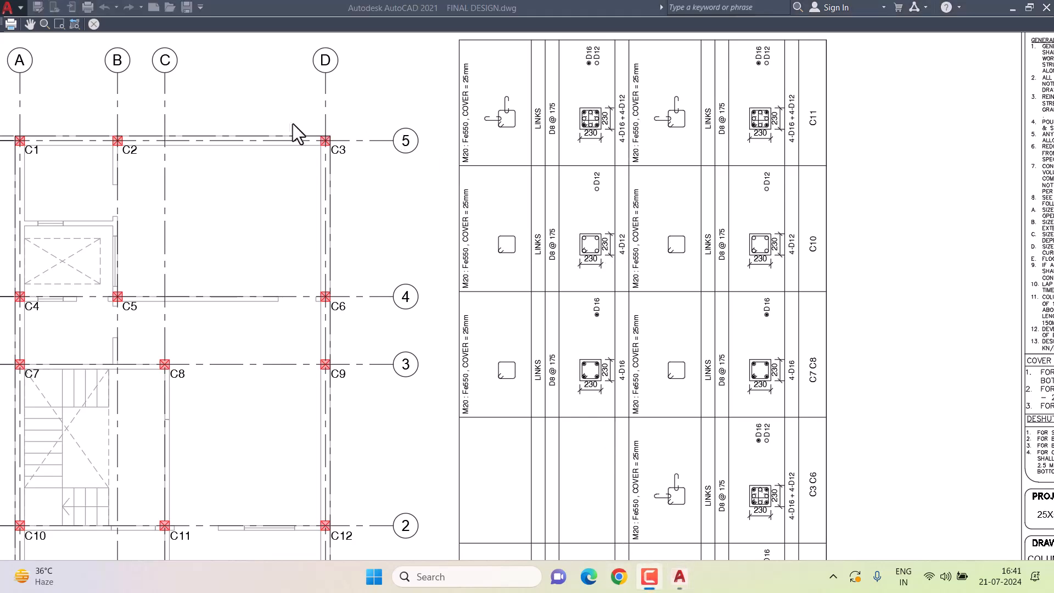
# Examine the sheet layout and GENERAL NOTES box in the plot preview, and close the plot setup without plotting.
pyautogui.scroll(-4, 480, 220)
pyautogui.scroll(7, 870, 172)
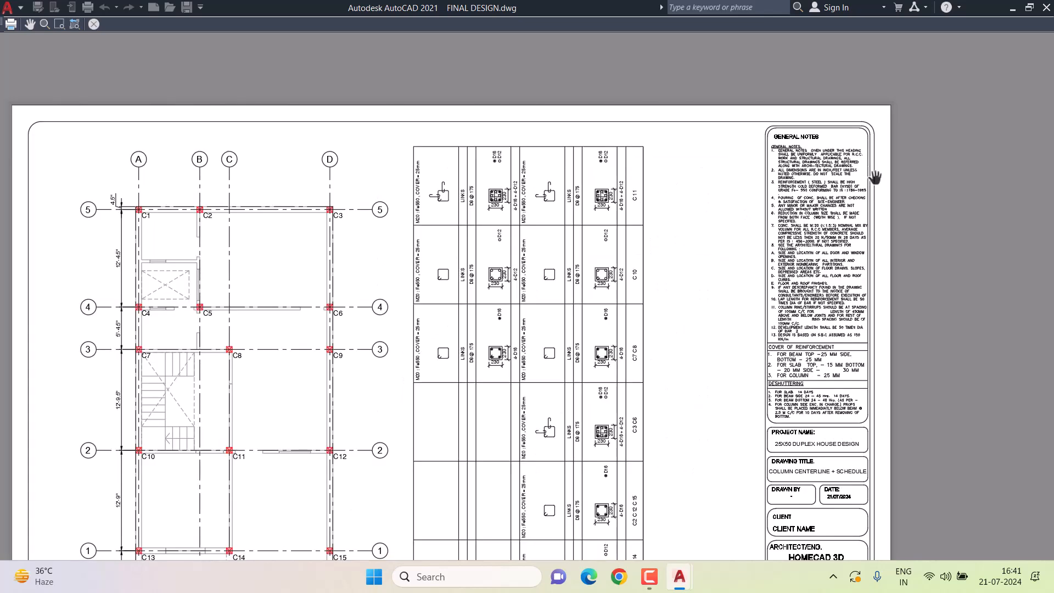
pyautogui.scroll(-6, 751, 145)
pyautogui.moveTo(799, 248); pyautogui.dragTo(661, 225)
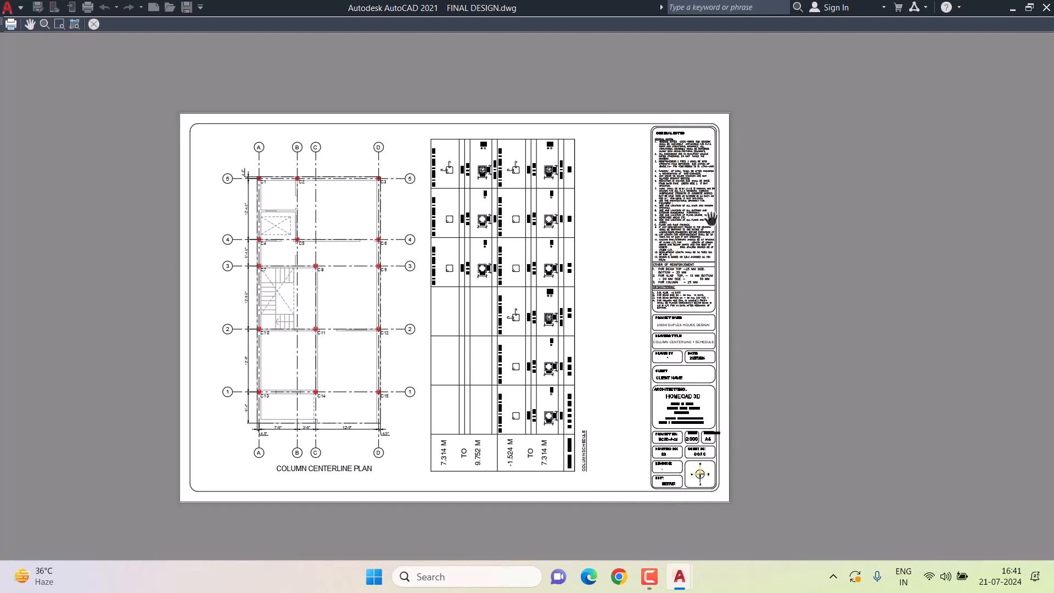
pyautogui.scroll(4, 692, 179)
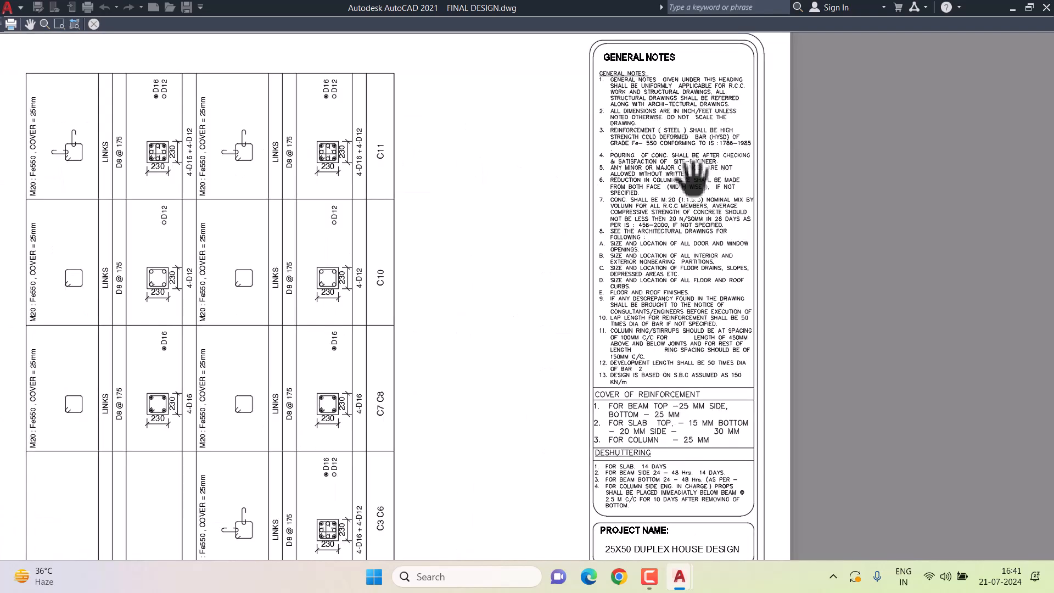
pyautogui.press('Escape')
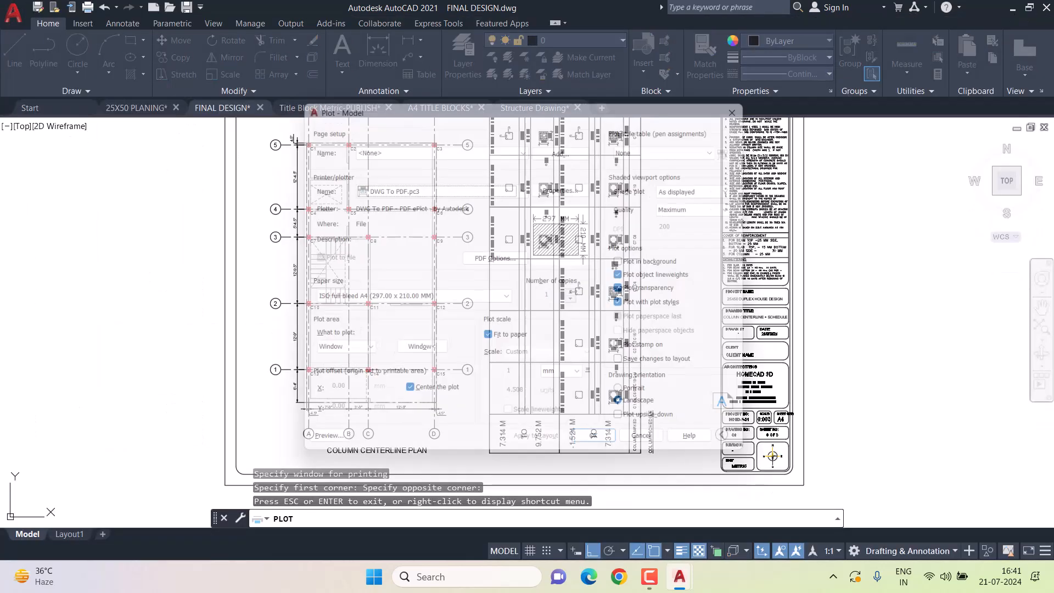
pyautogui.click(654, 450)
# Check the title block's details in the drawing and preview the A4 plot again.
pyautogui.scroll(-2, 650, 274)
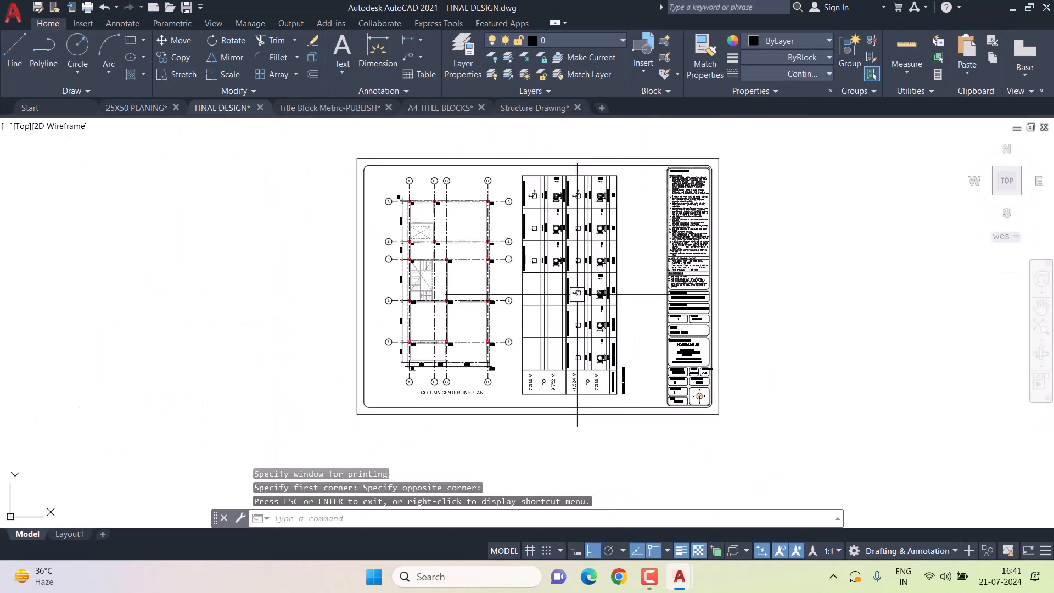
pyautogui.scroll(2, 650, 275)
pyautogui.scroll(4, 742, 406)
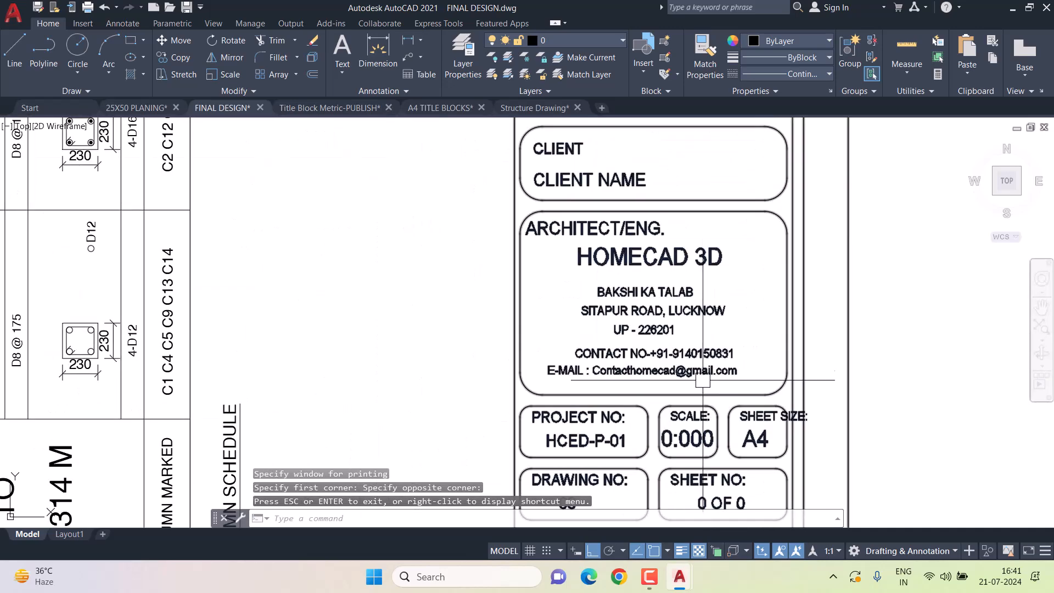
pyautogui.scroll(-4, 698, 307)
pyautogui.hotkey('ctrl', 'p')
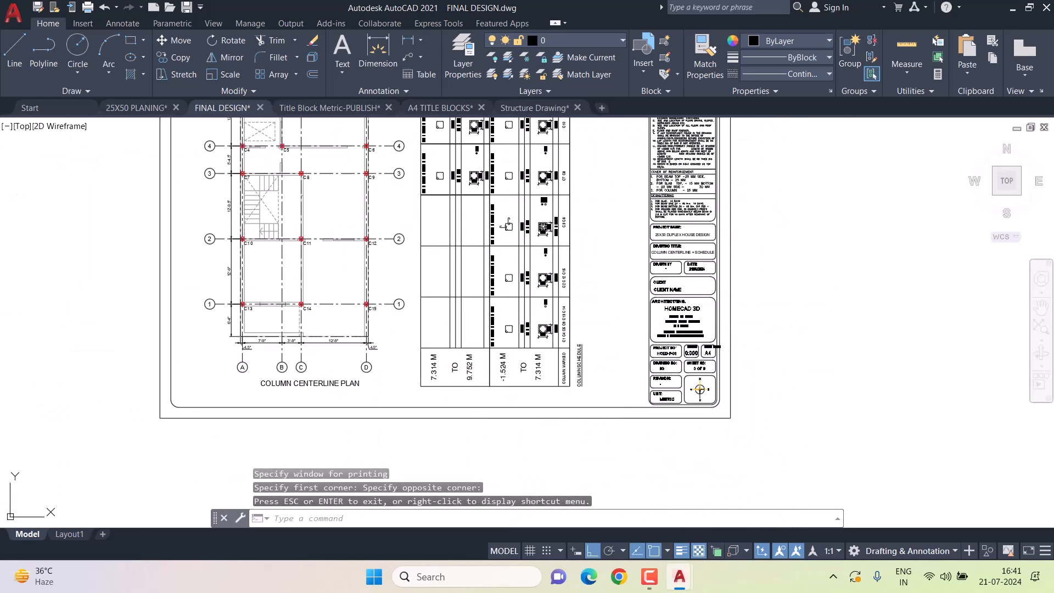
pyautogui.click(324, 441)
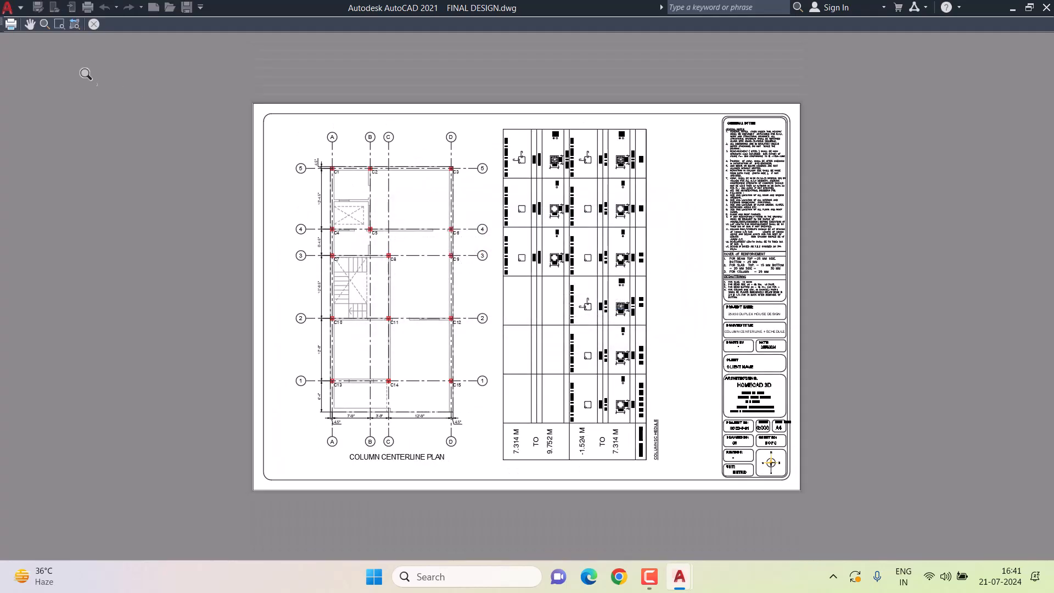
pyautogui.scroll(3, 383, 213)
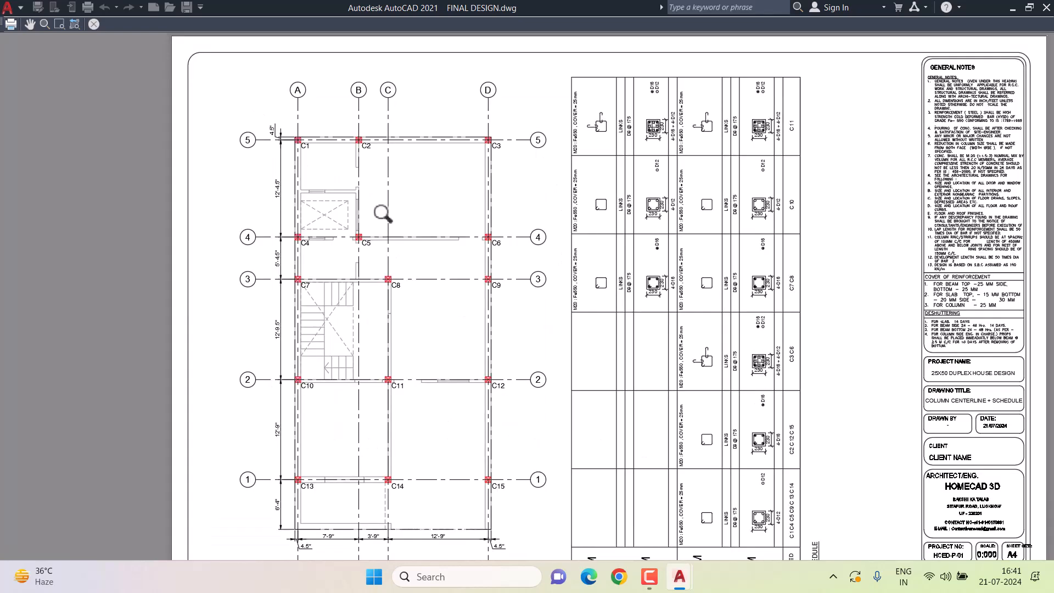
# Examine the column centerline plan around columns C1 to C9 in the plot preview and close the plot setup without plotting.
pyautogui.scroll(3, 269, 186)
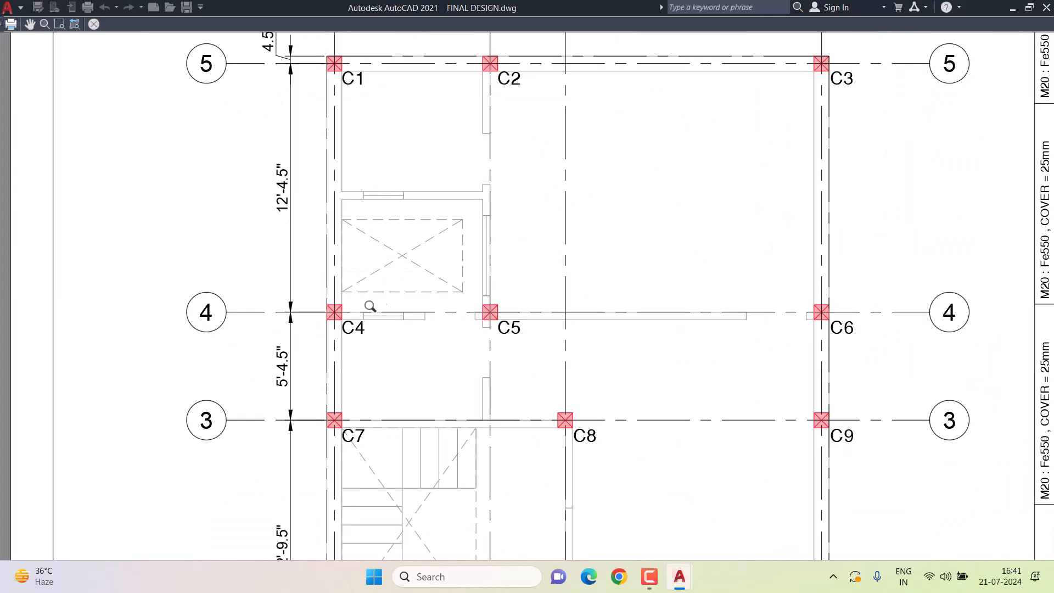
pyautogui.press('Escape')
pyautogui.press('Escape')
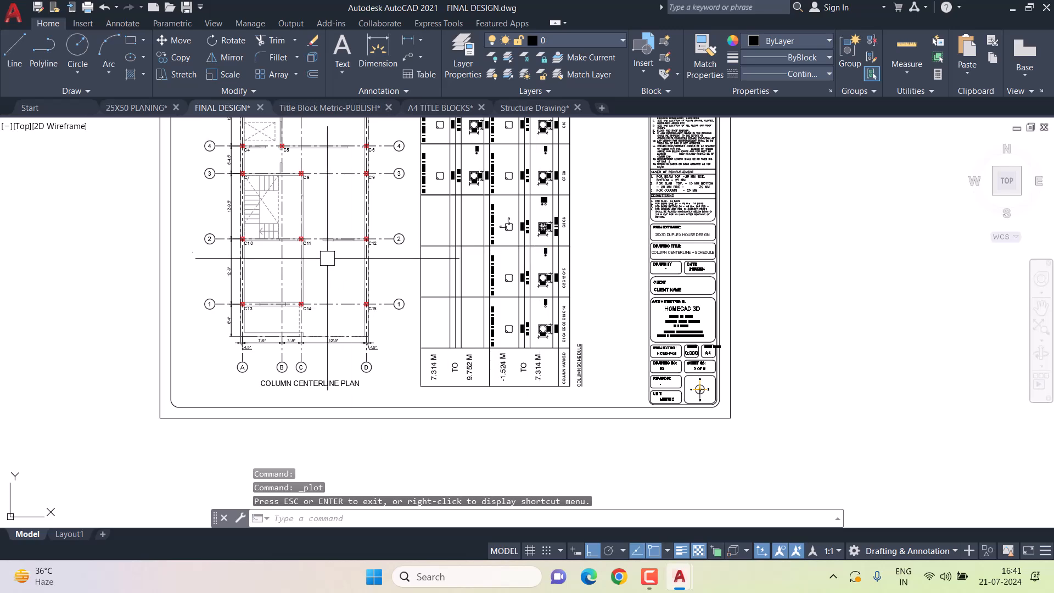
# Check the drawing's length type and insertion units, and leave the unit settings unchanged.
pyautogui.moveTo(340, 270); pyautogui.dragTo(444, 397, button='middle')
pyautogui.moveTo(419, 278); pyautogui.dragTo(427, 346, button='middle')
pyautogui.scroll(2, 395, 278)
pyautogui.write('u')
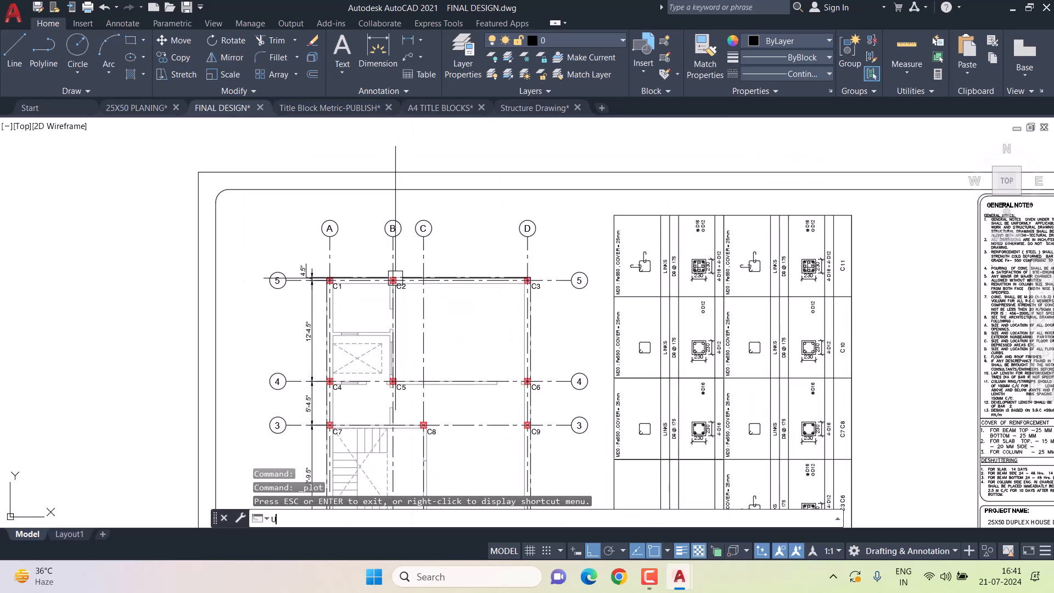
pyautogui.write('n')
pyautogui.press('Return')
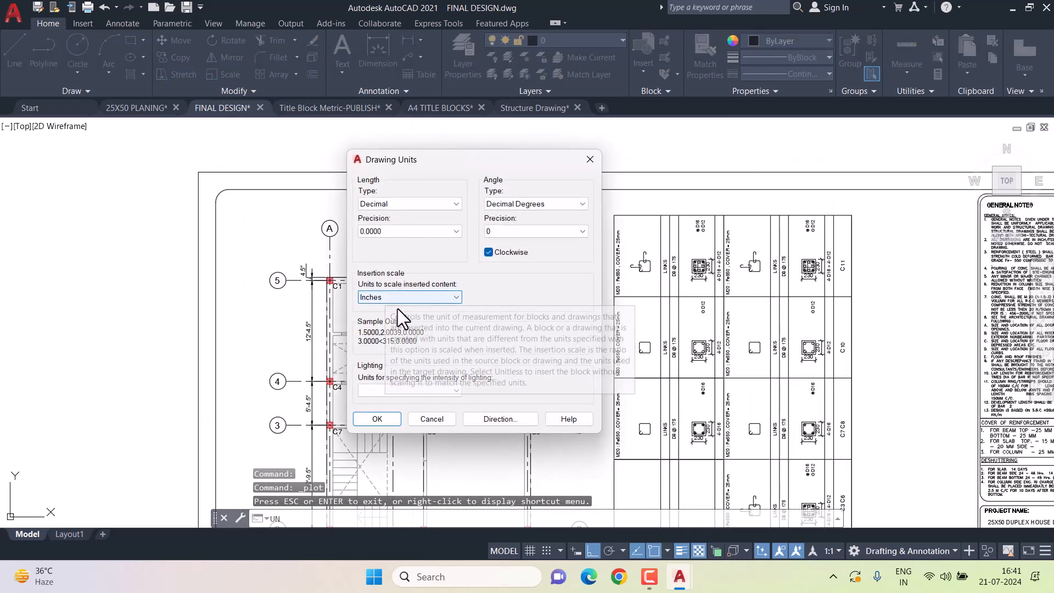
pyautogui.click(434, 419)
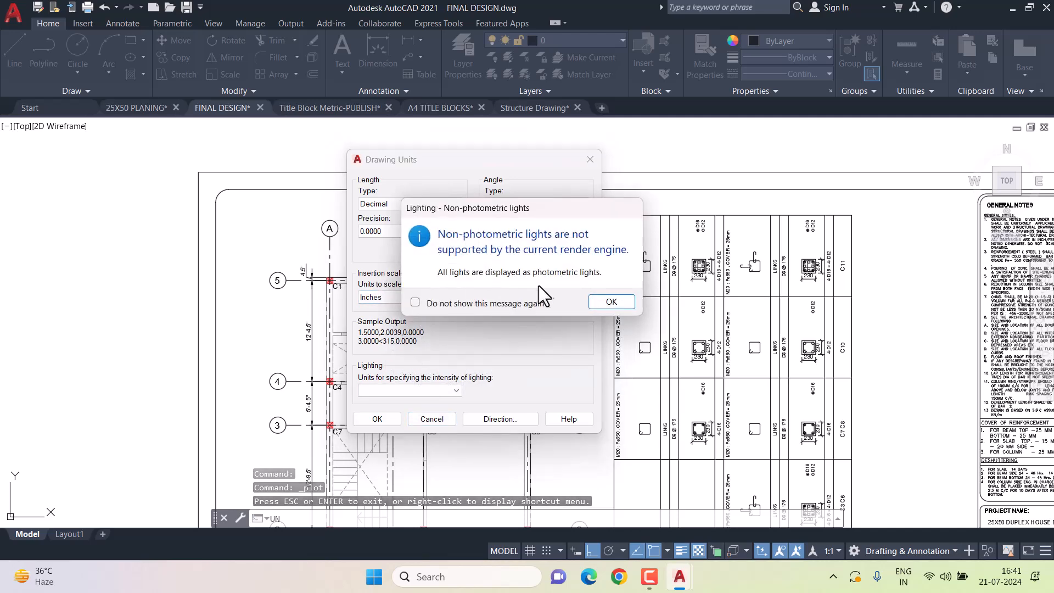
pyautogui.click(610, 302)
# Make METER the current dimension style.
pyautogui.scroll(2, 345, 258)
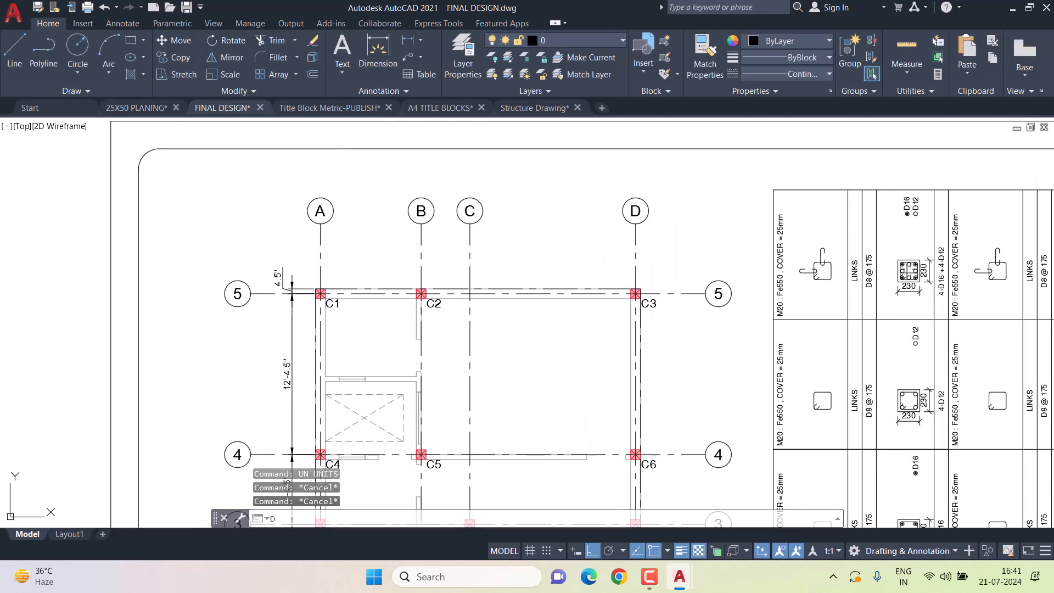
pyautogui.write('d')
pyautogui.press('Return')
pyautogui.click(377, 301)
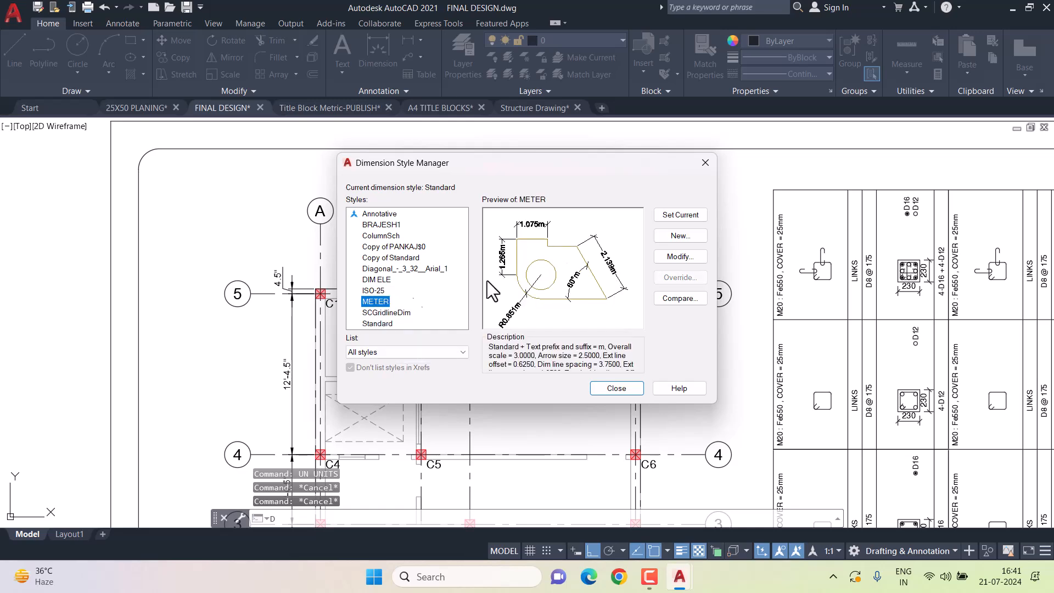
pyautogui.click(616, 388)
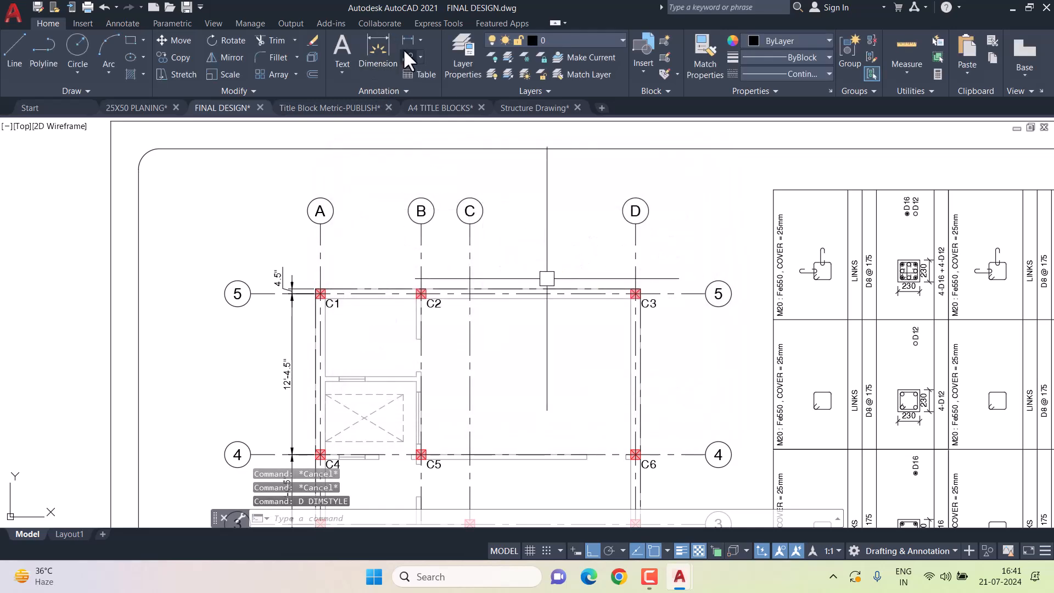
# Add a linear dimension between gridlines A and B above columns C1 and C2.
pyautogui.click(379, 51)
pyautogui.scroll(4, 333, 270)
pyautogui.click(309, 228)
pyautogui.click(565, 228)
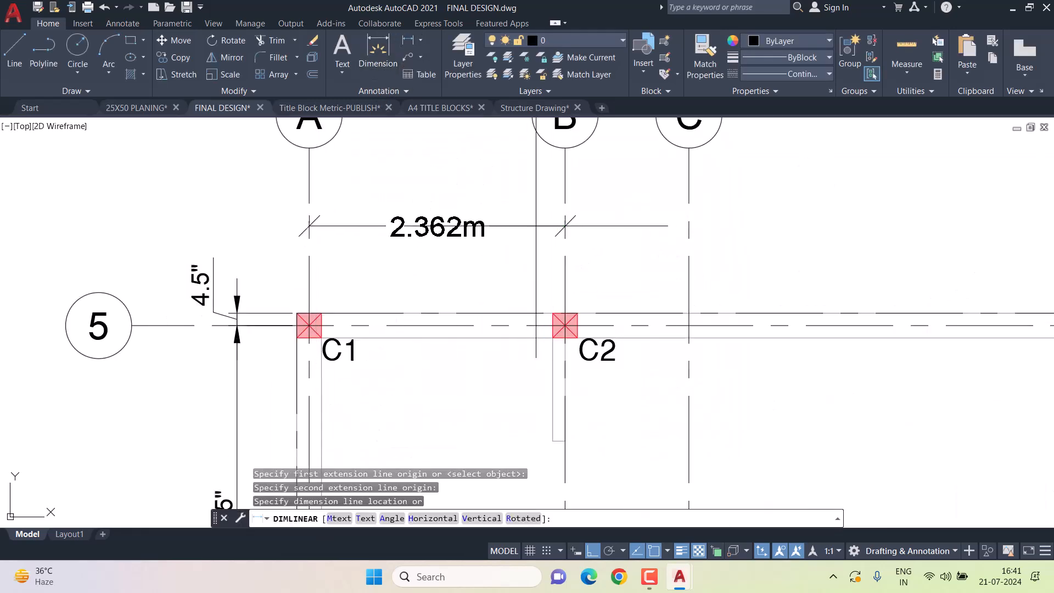
pyautogui.click(516, 225)
# Examine the grid dimensions on the separate centerline plan with yellow columns and compare them with the plan on the sheet.
pyautogui.scroll(-4, 517, 225)
pyautogui.scroll(-6, 505, 266)
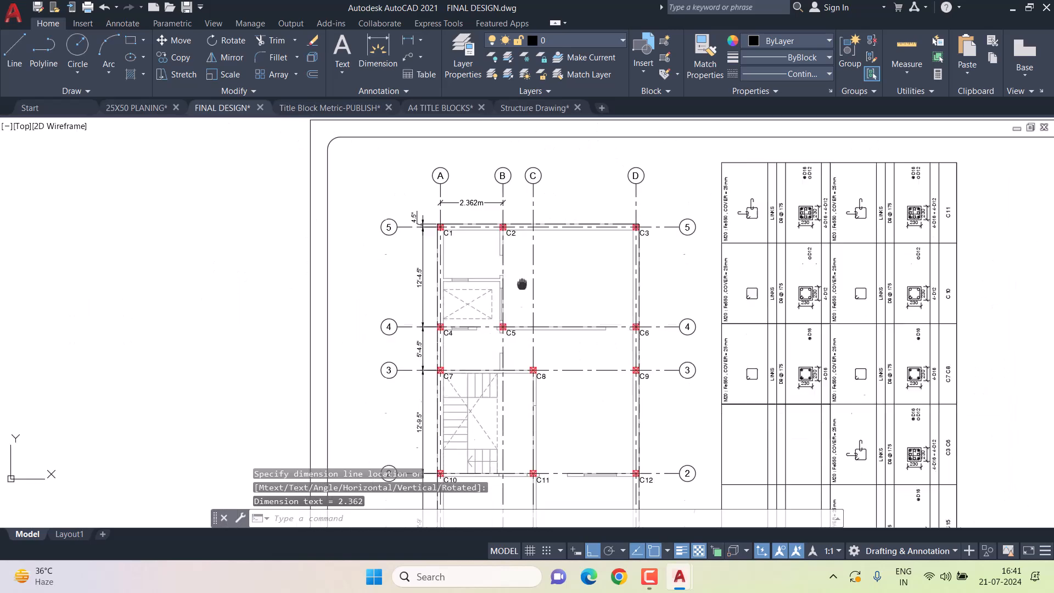
pyautogui.scroll(-5, 368, 245)
pyautogui.moveTo(335, 236); pyautogui.dragTo(654, 324, button='middle')
pyautogui.scroll(-8, 488, 276)
pyautogui.scroll(10, 197, 204)
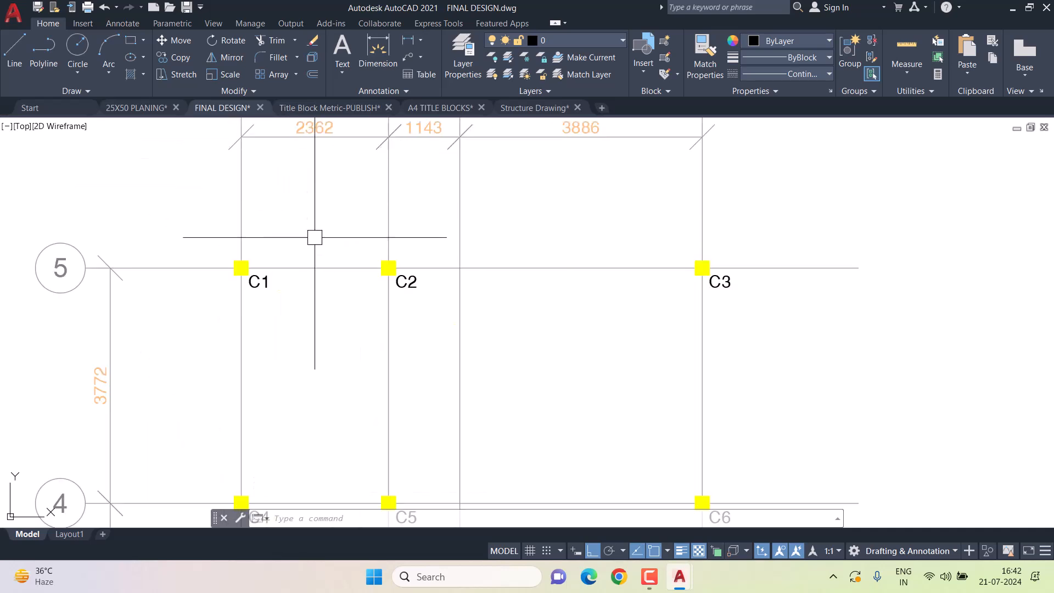
pyautogui.scroll(-12, 344, 262)
pyautogui.moveTo(701, 334); pyautogui.dragTo(443, 293, button='middle')
pyautogui.scroll(6, 314, 294)
pyautogui.scroll(10, 318, 214)
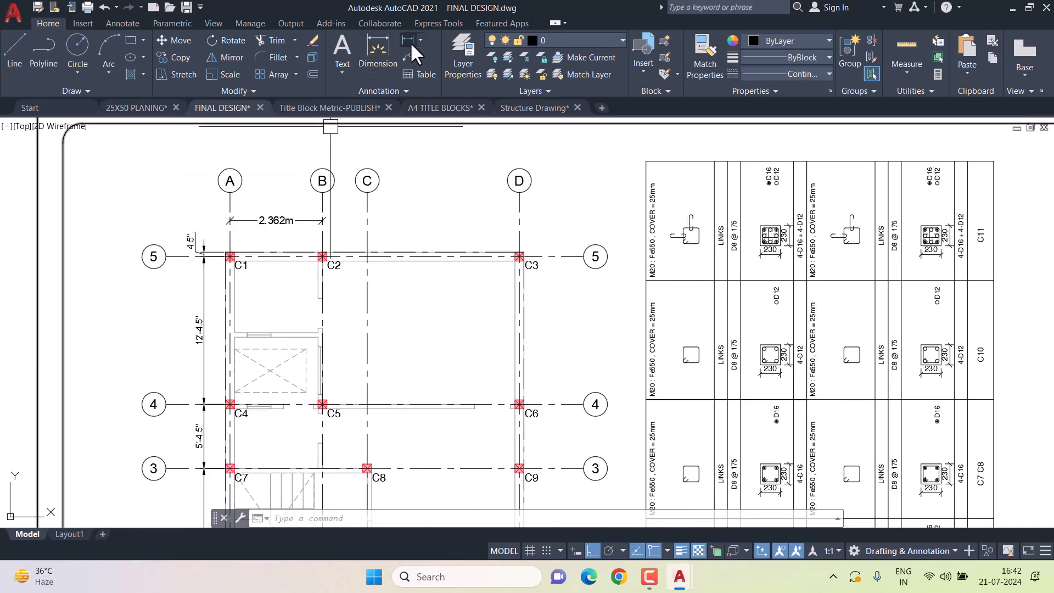
# Continue the dimension chain above the plan from gridline B to gridlines C and D.
pyautogui.click(411, 44)
pyautogui.scroll(2, 332, 237)
pyautogui.press('Escape')
pyautogui.press('Escape')
pyautogui.write('dco')
pyautogui.press('Return')
pyautogui.click(386, 213)
pyautogui.click(630, 213)
pyautogui.press('Escape')
# Add a vertical linear dimension from the plan's lower edge to gridline 1 beside column C15.
pyautogui.scroll(-5, 631, 270)
pyautogui.moveTo(667, 379); pyautogui.dragTo(602, 242, button='middle')
pyautogui.write('dli')
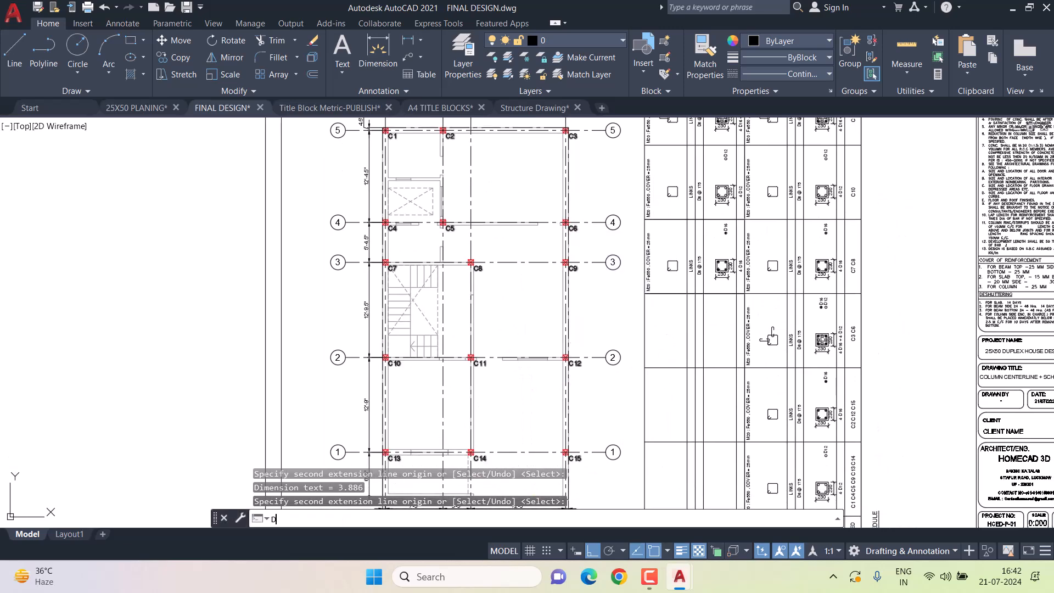
pyautogui.press('Return')
pyautogui.moveTo(592, 460); pyautogui.dragTo(597, 376, button='middle')
pyautogui.scroll(2, 599, 376)
pyautogui.scroll(4, 568, 429)
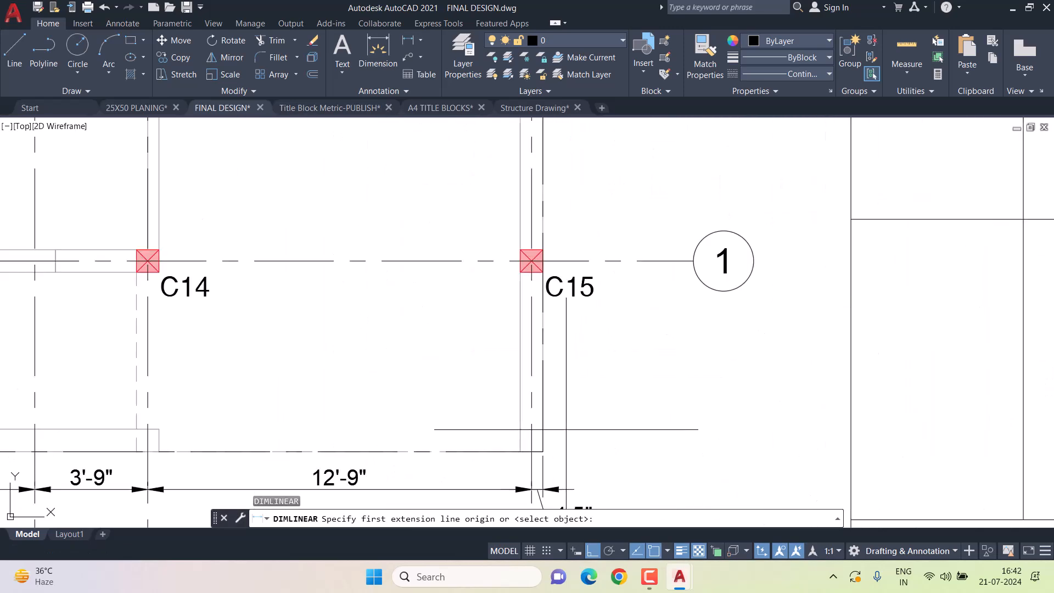
pyautogui.click(543, 452)
pyautogui.click(531, 261)
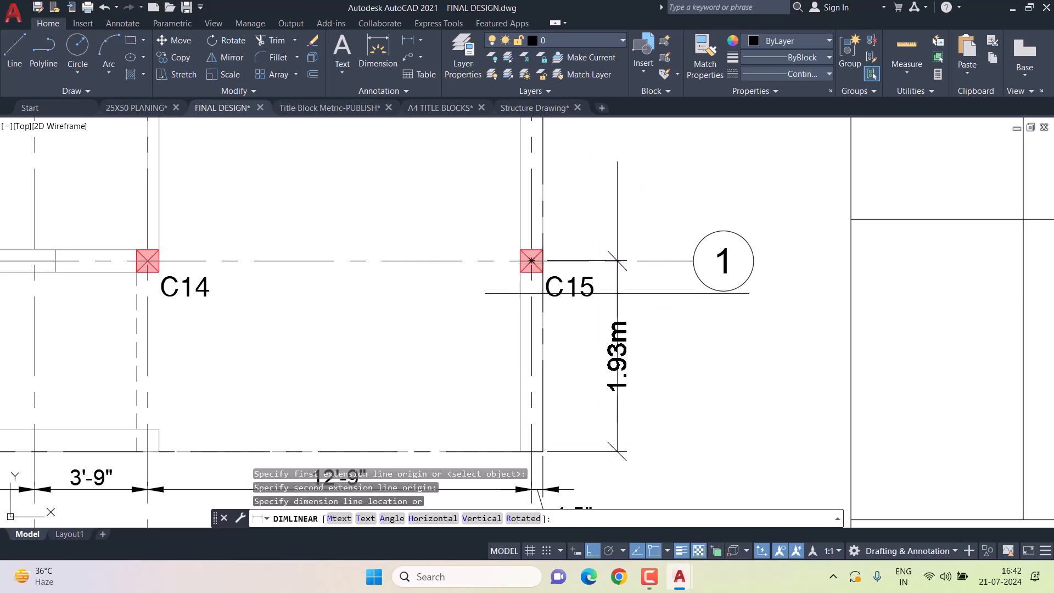
pyautogui.click(619, 295)
# Continue the vertical dimension chain from gridline 1 through gridlines 2, 3 and 4 to gridline 5.
pyautogui.write('dco')
pyautogui.press('Return')
pyautogui.scroll(-4, 618, 294)
pyautogui.moveTo(623, 174); pyautogui.dragTo(626, 271, button='middle')
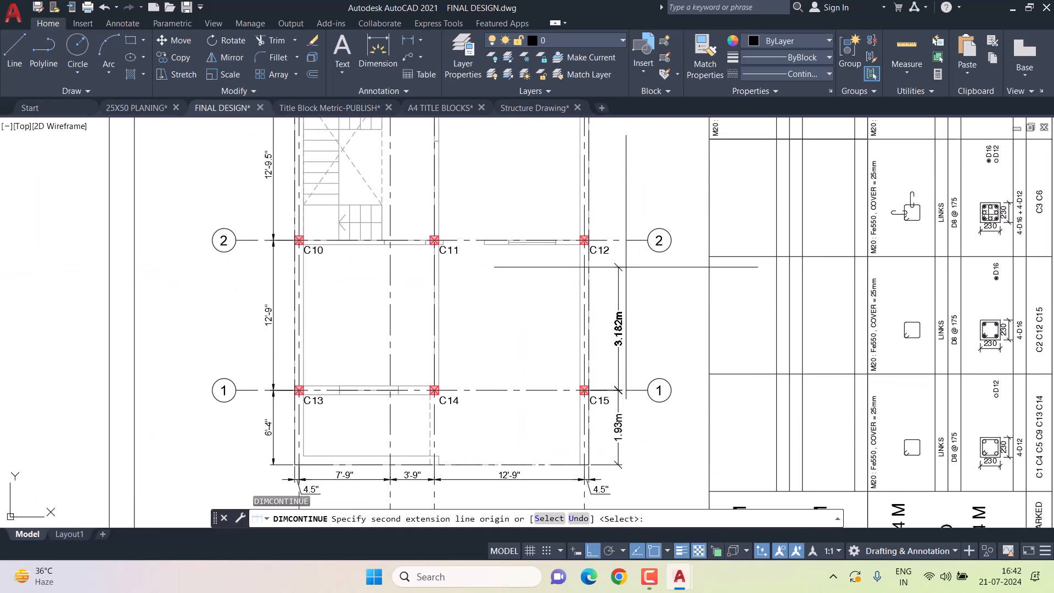
pyautogui.click(626, 239)
pyautogui.moveTo(619, 89); pyautogui.dragTo(610, 287, button='middle')
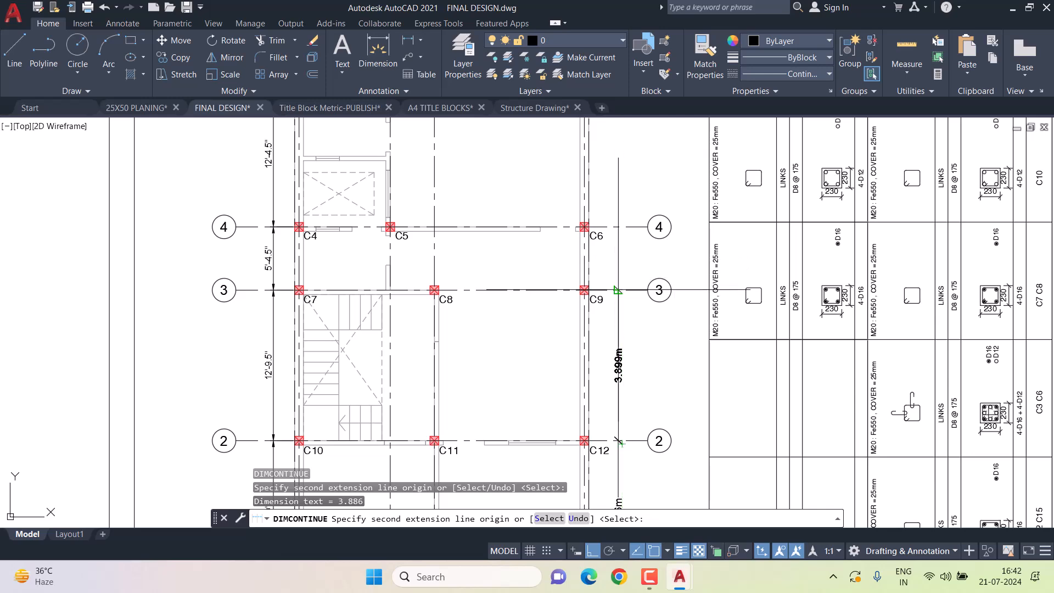
pyautogui.click(618, 226)
pyautogui.moveTo(619, 66); pyautogui.dragTo(621, 292, button='middle')
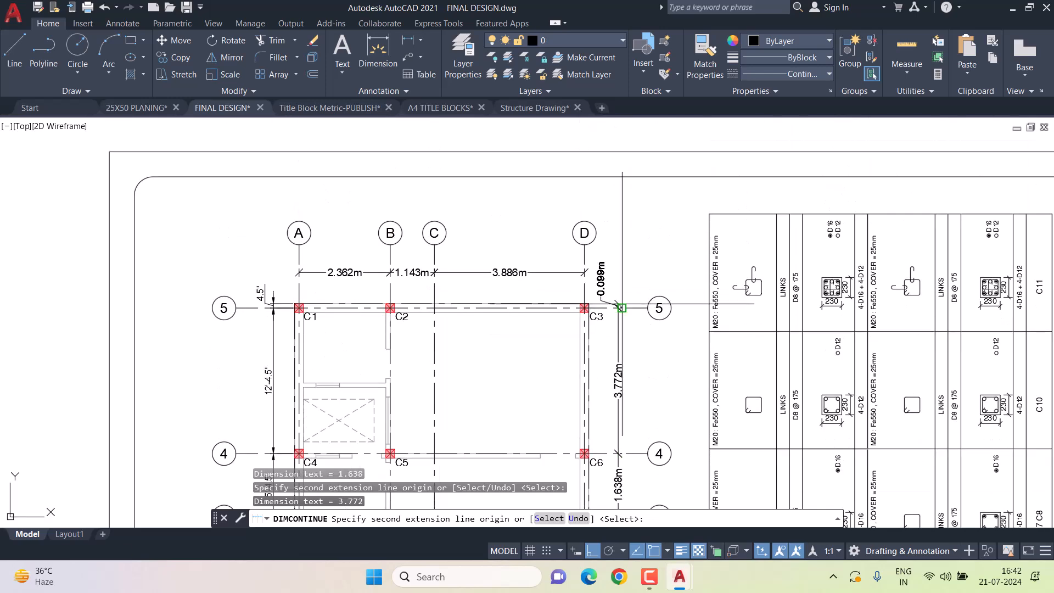
pyautogui.click(622, 308)
pyautogui.press('Escape')
# Preview the A4 landscape plot of the dimensioned sheet with DWG To PDF.pc3 and plot it from the preview.
pyautogui.scroll(-5, 565, 308)
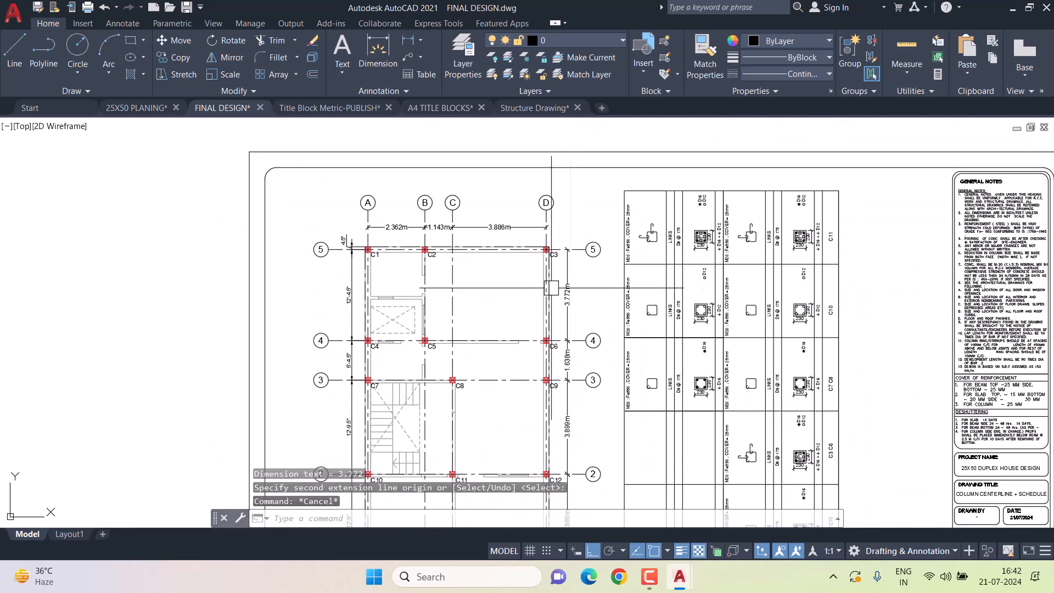
pyautogui.hotkey('ctrl', 'p')
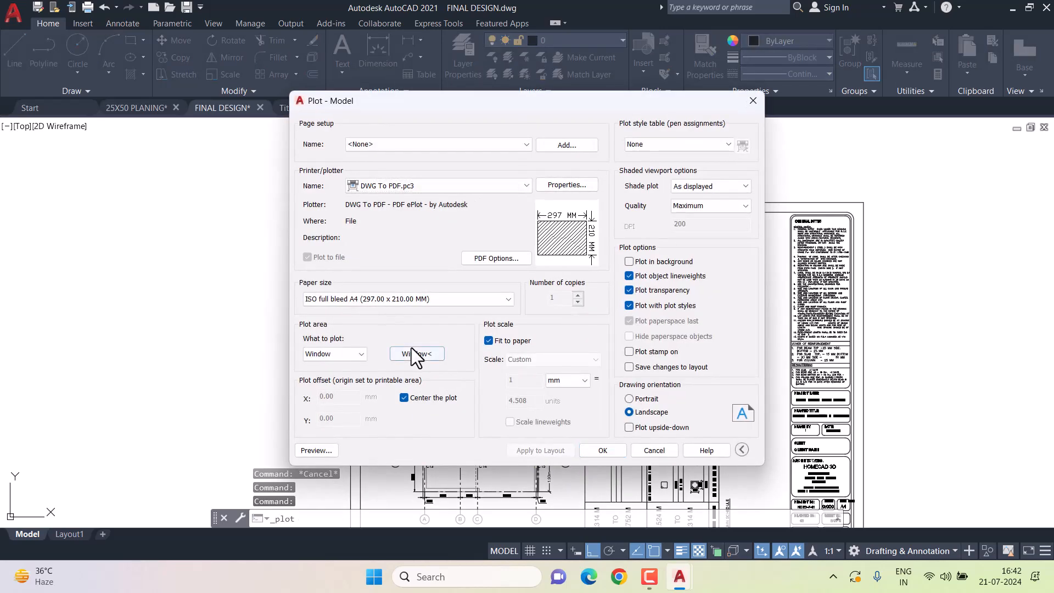
pyautogui.click(410, 348)
pyautogui.click(351, 206)
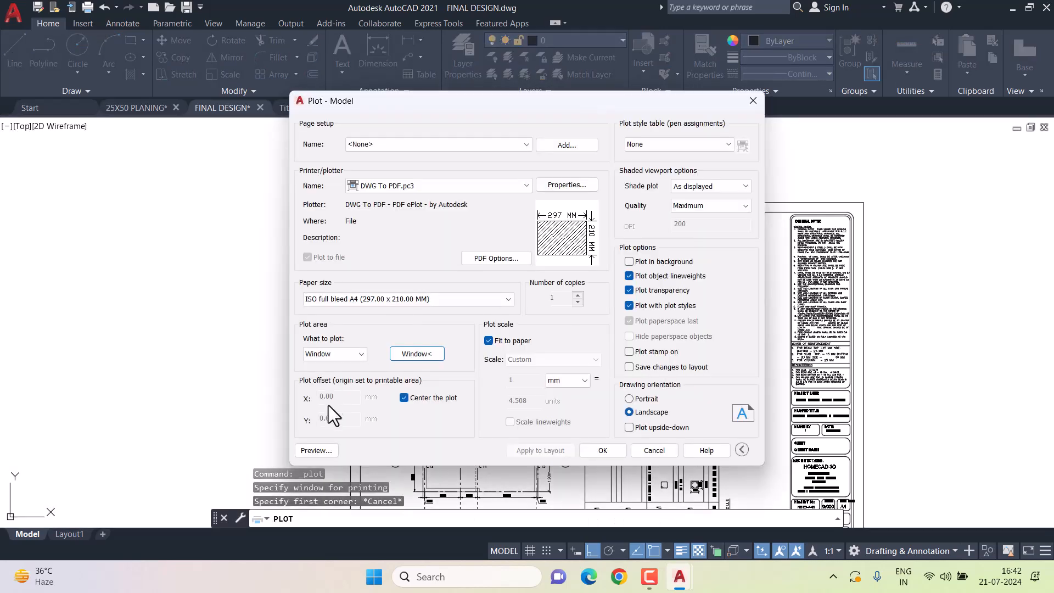
pyautogui.click(313, 450)
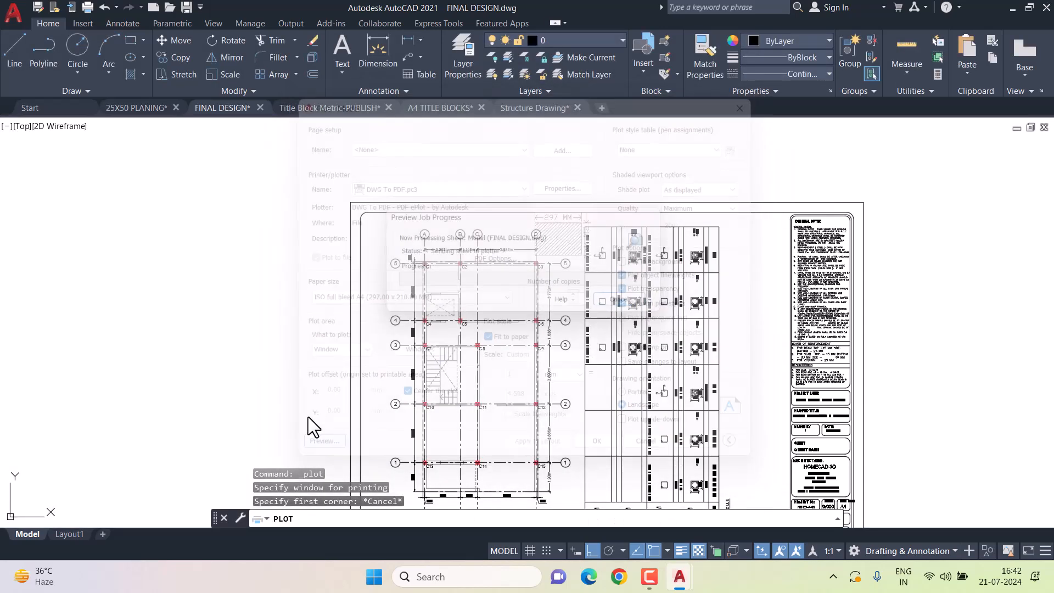
pyautogui.click(11, 24)
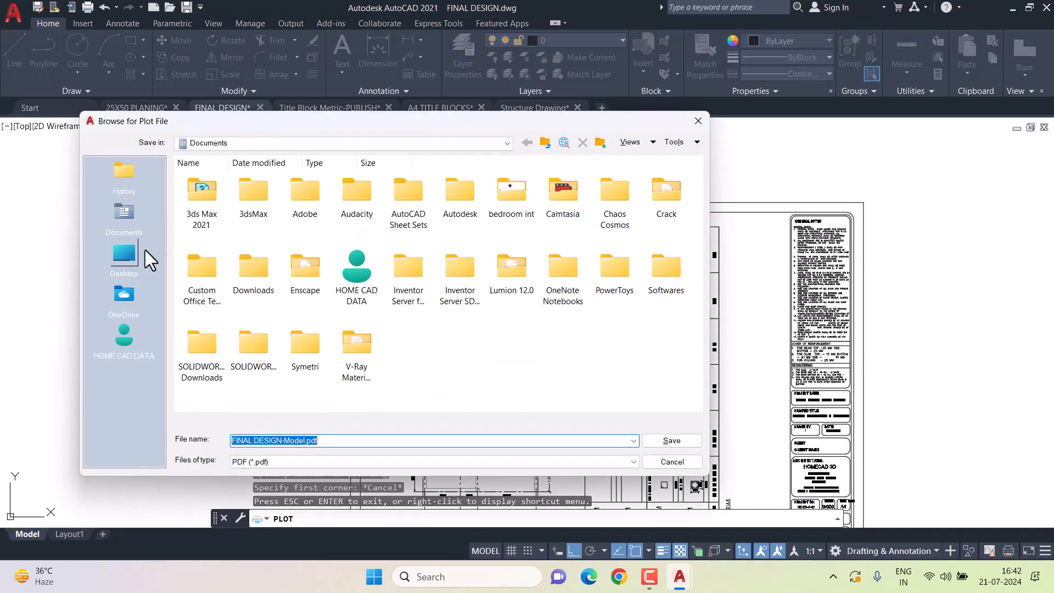
# Save the plot as COLUMN FINAL CENTERLINE + SCHEDULE in the project's COLUMN DESIGN AND DETAILING folder under My Drive.
pyautogui.click(127, 256)
pyautogui.doubleClick(357, 198)
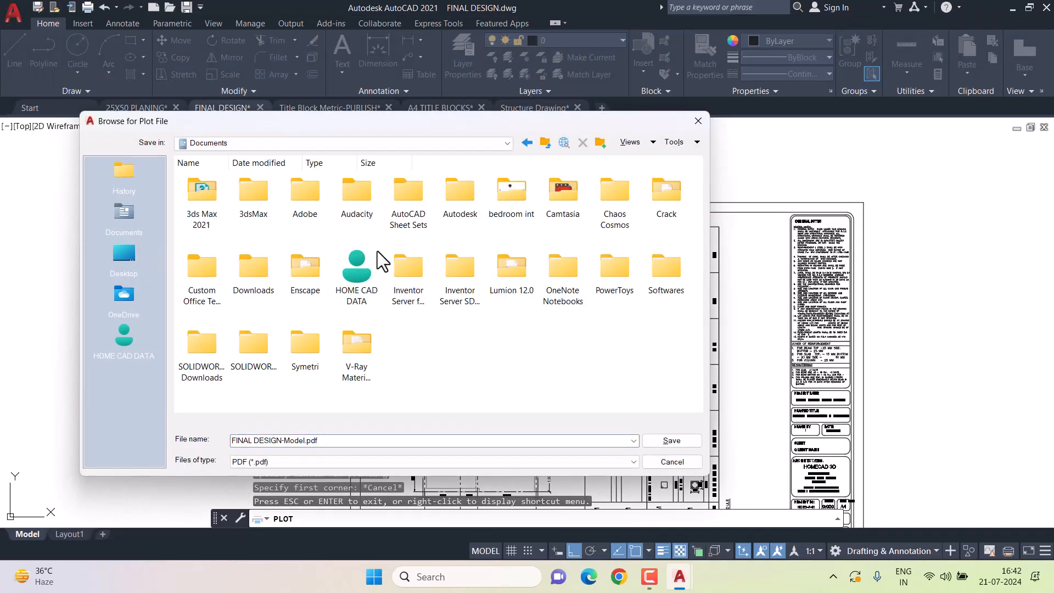
pyautogui.click(158, 272)
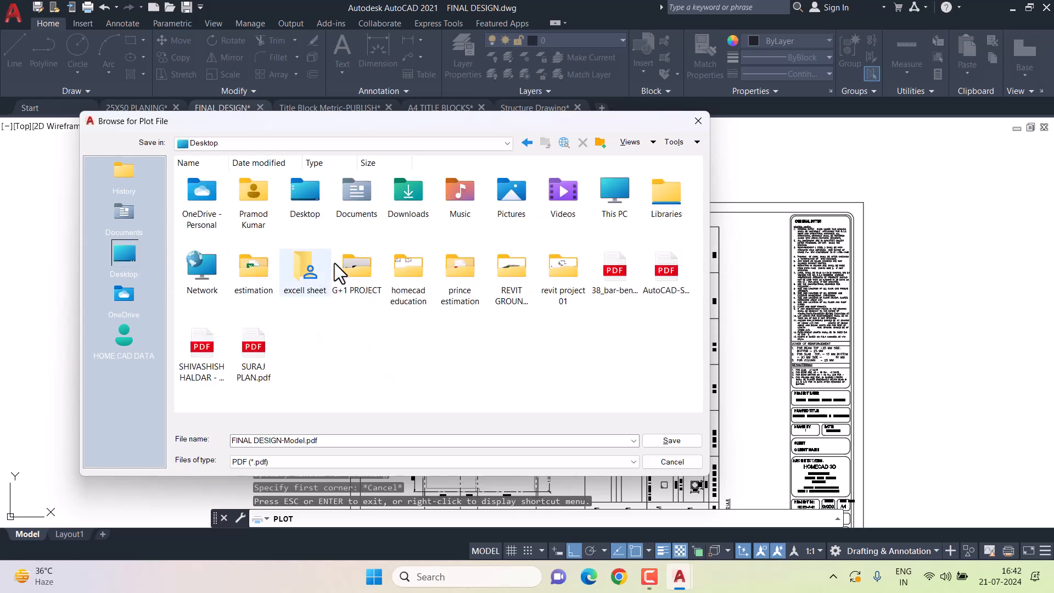
pyautogui.doubleClick(613, 199)
pyautogui.doubleClick(413, 202)
pyautogui.doubleClick(303, 196)
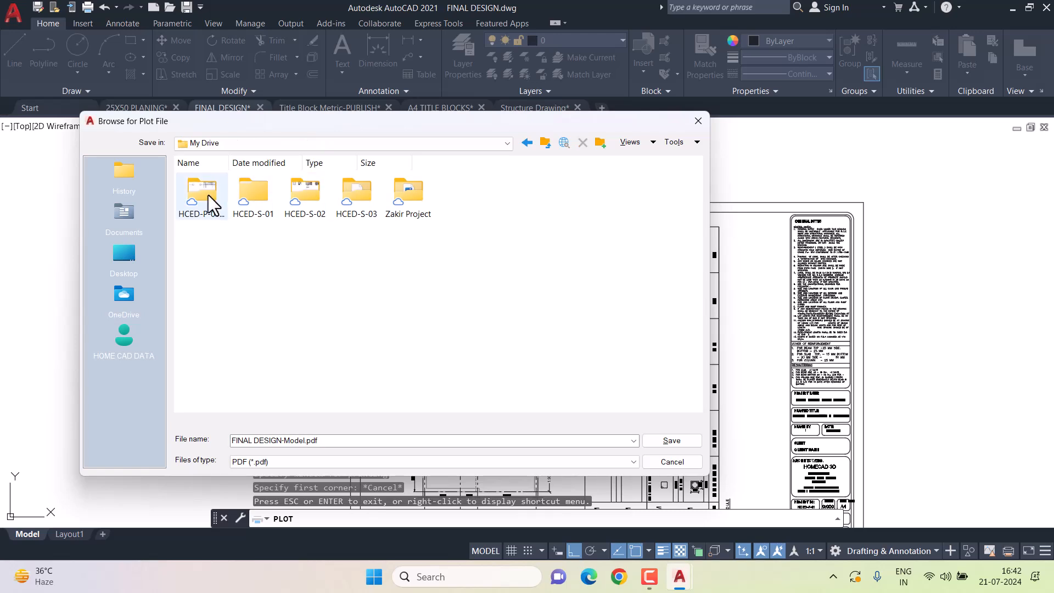
pyautogui.doubleClick(207, 197)
pyautogui.doubleClick(203, 198)
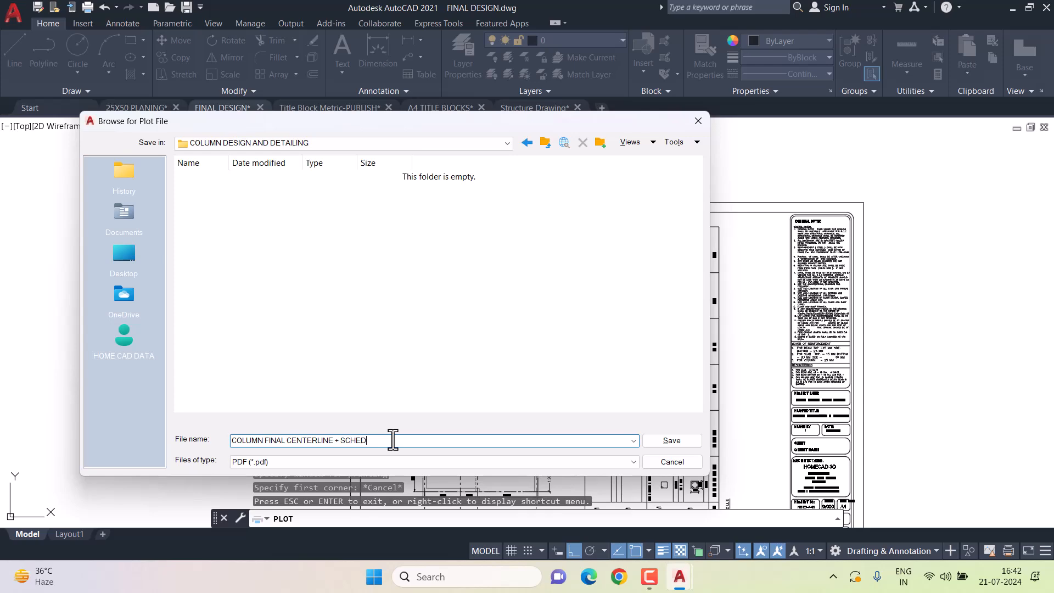
pyautogui.press('Return')
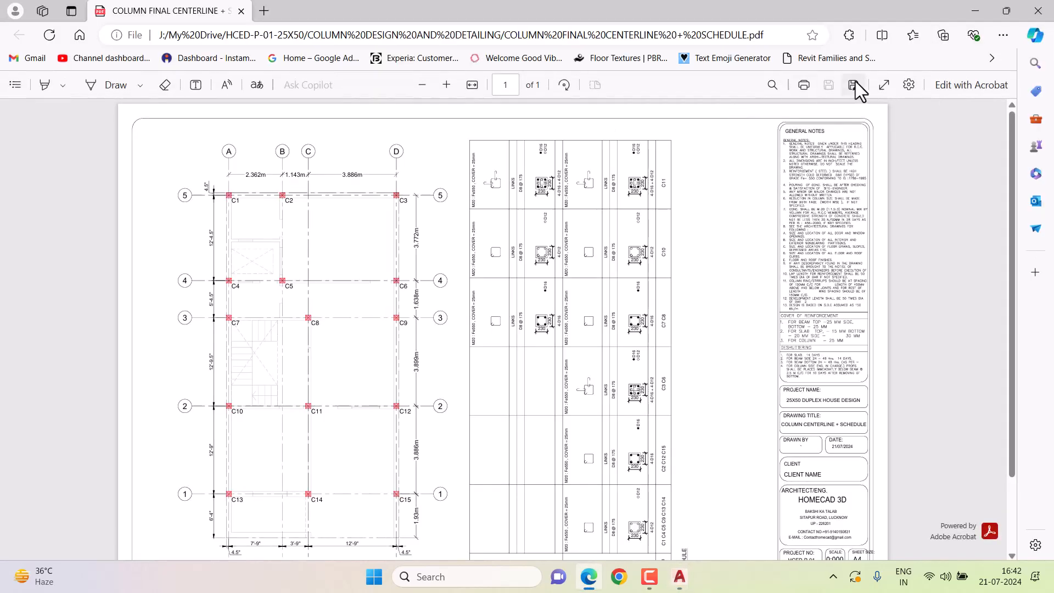
# Examine the plotted PDF sheet at full screen and close the browser.
pyautogui.click(852, 82)
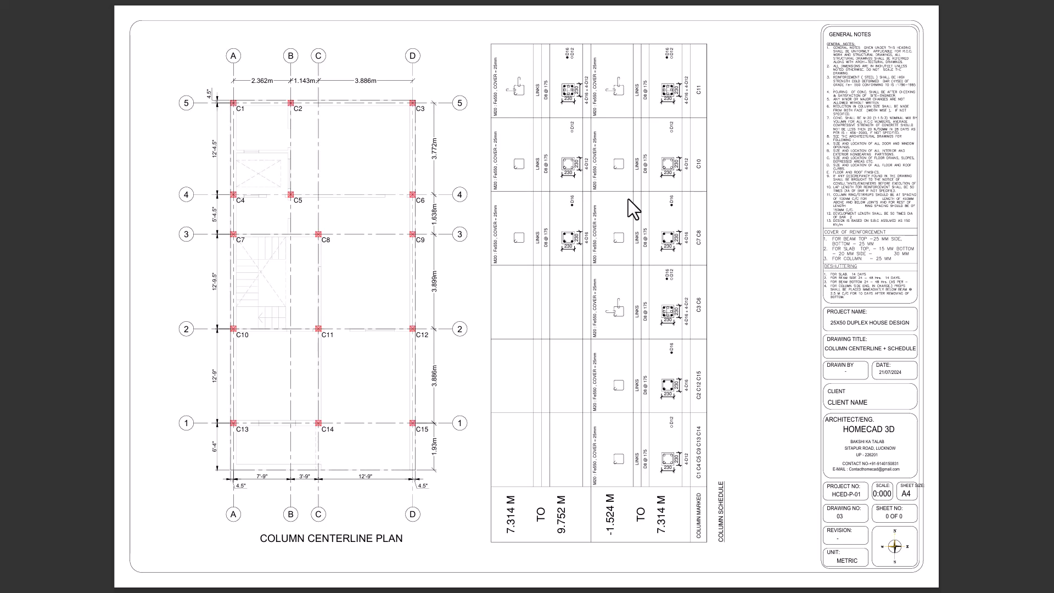
pyautogui.press('Escape')
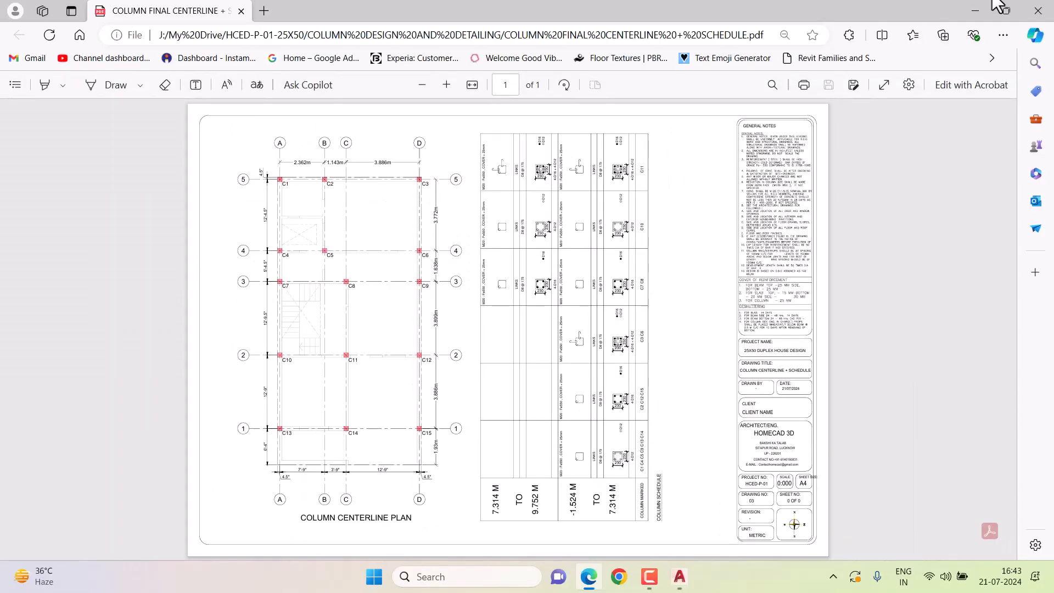
pyautogui.click(1038, 10)
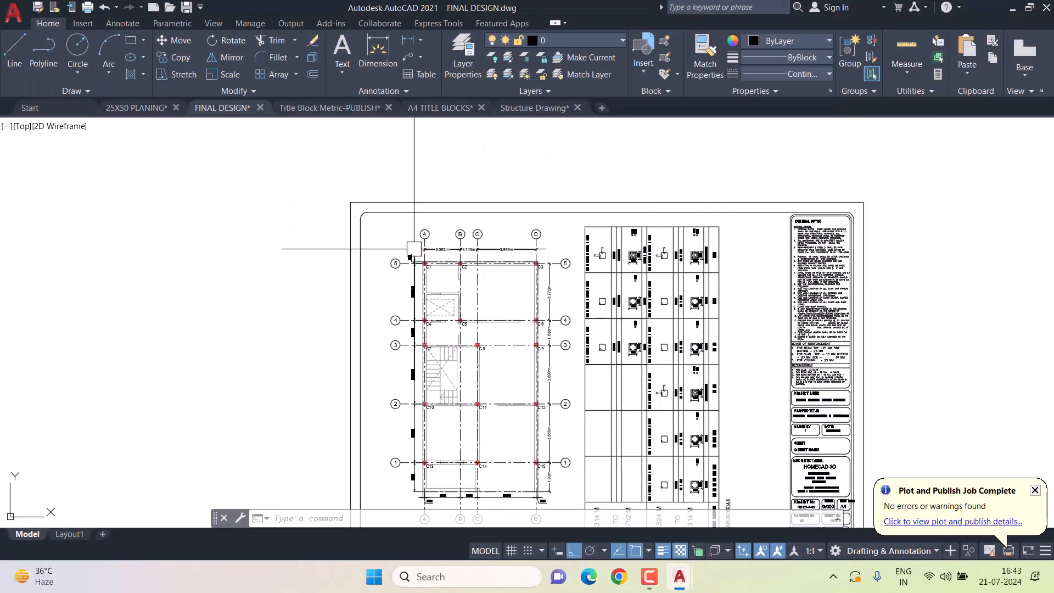
# Delete the window-selected group of leftover objects outside the title block sheet.
pyautogui.scroll(-12, 440, 321)
pyautogui.scroll(10, 440, 321)
pyautogui.click(135, 153)
pyautogui.click(497, 461)
pyautogui.press('Delete')
# Examine the individual column detail drawings and the column schedule's entries for C1 C4 C5 C9 C13 C14.
pyautogui.scroll(-4, 571, 430)
pyautogui.moveTo(598, 424)
pyautogui.mouseDown(button='middle')
pyautogui.moveTo(567, 350)
pyautogui.moveTo(508, 264)
pyautogui.mouseUp(button='middle')
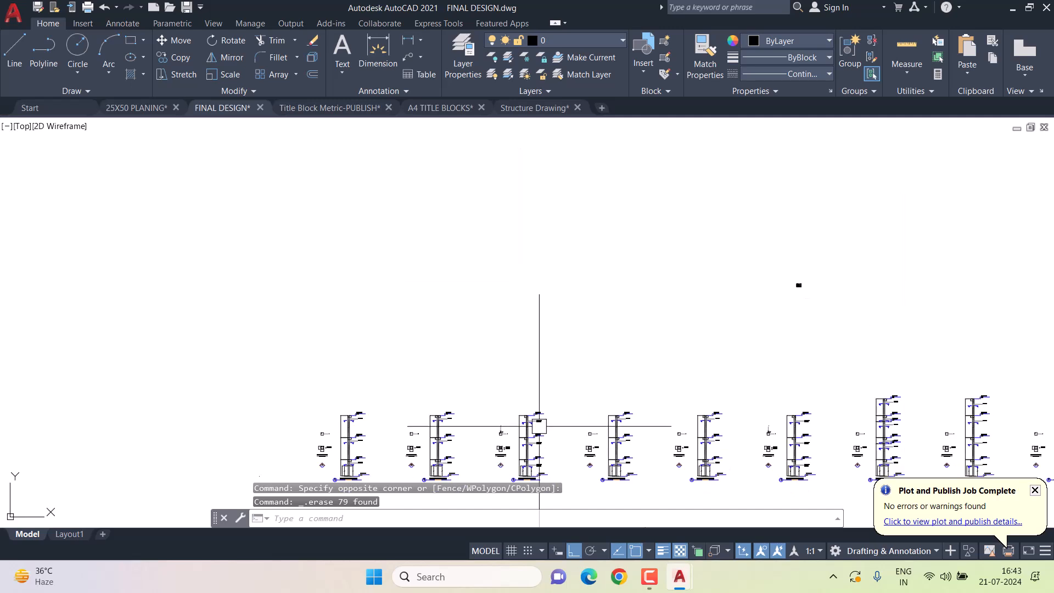
pyautogui.scroll(6, 369, 313)
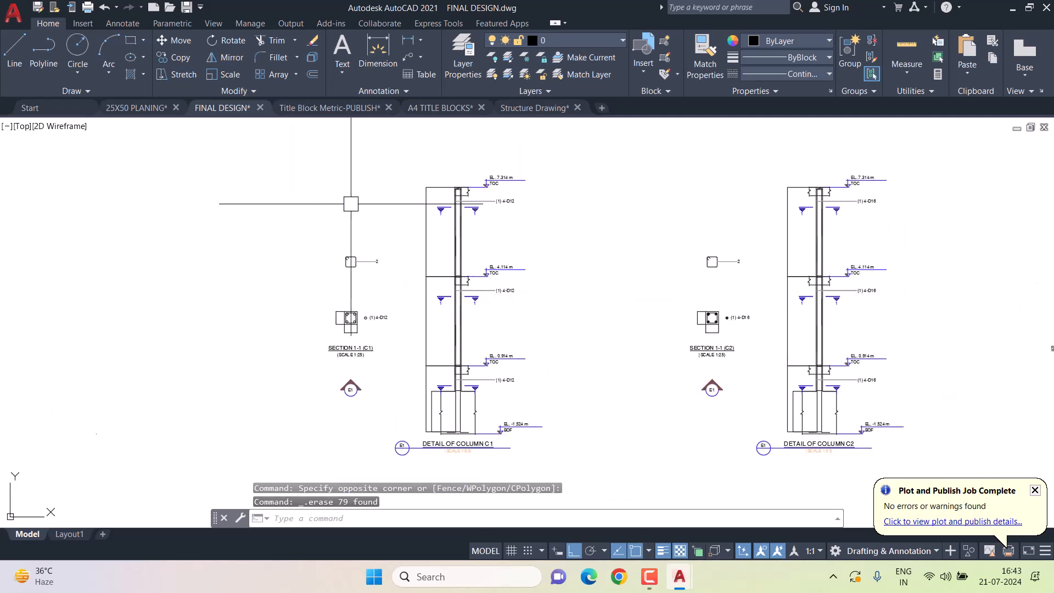
pyautogui.scroll(-7, 536, 334)
pyautogui.moveTo(536, 333); pyautogui.dragTo(514, 329, button='middle')
pyautogui.scroll(4, 442, 316)
pyautogui.scroll(4, 510, 313)
pyautogui.scroll(8, 582, 326)
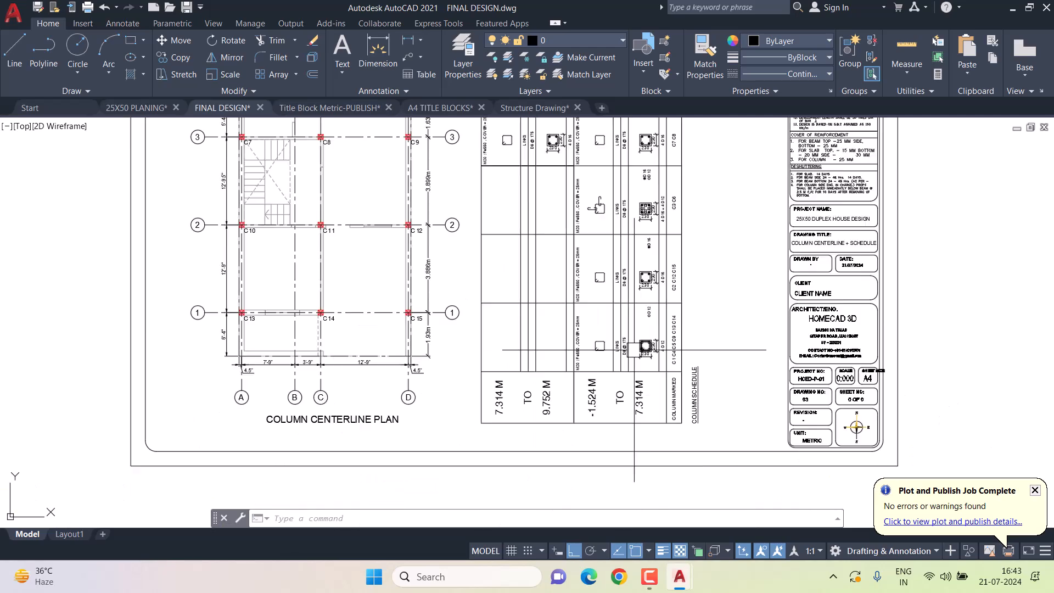
pyautogui.scroll(4, 685, 361)
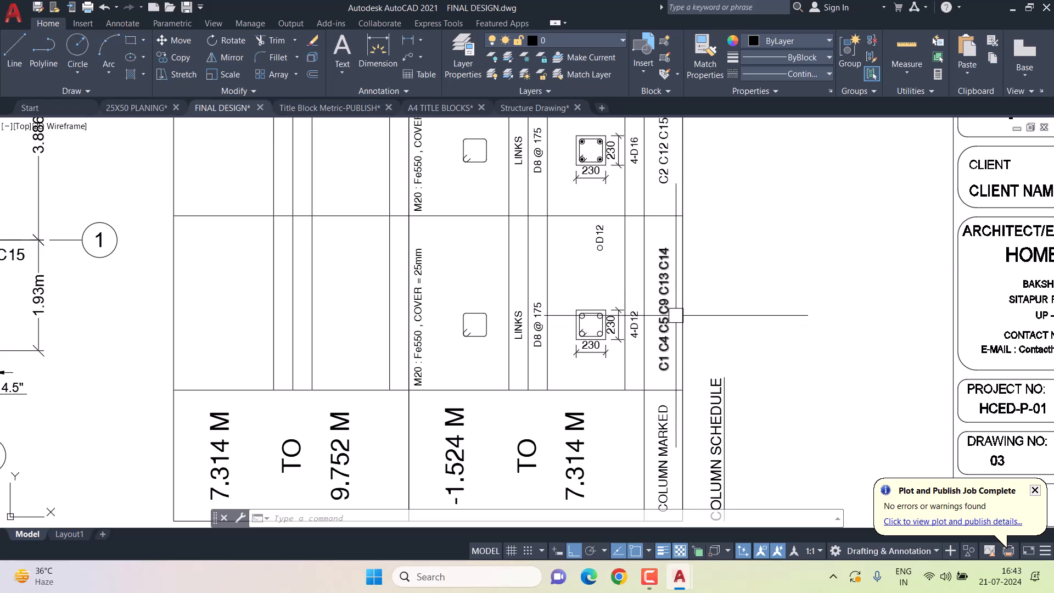
# Compare the schedule entry for C1 C4 C5 C9 C13 C14 with the row of individual column details.
pyautogui.scroll(-12, 560, 318)
pyautogui.moveTo(397, 341); pyautogui.dragTo(775, 203, button='middle')
pyautogui.scroll(-6, 704, 229)
pyautogui.moveTo(352, 349); pyautogui.dragTo(693, 194, button='middle')
pyautogui.scroll(7, 415, 328)
pyautogui.scroll(-5, 422, 395)
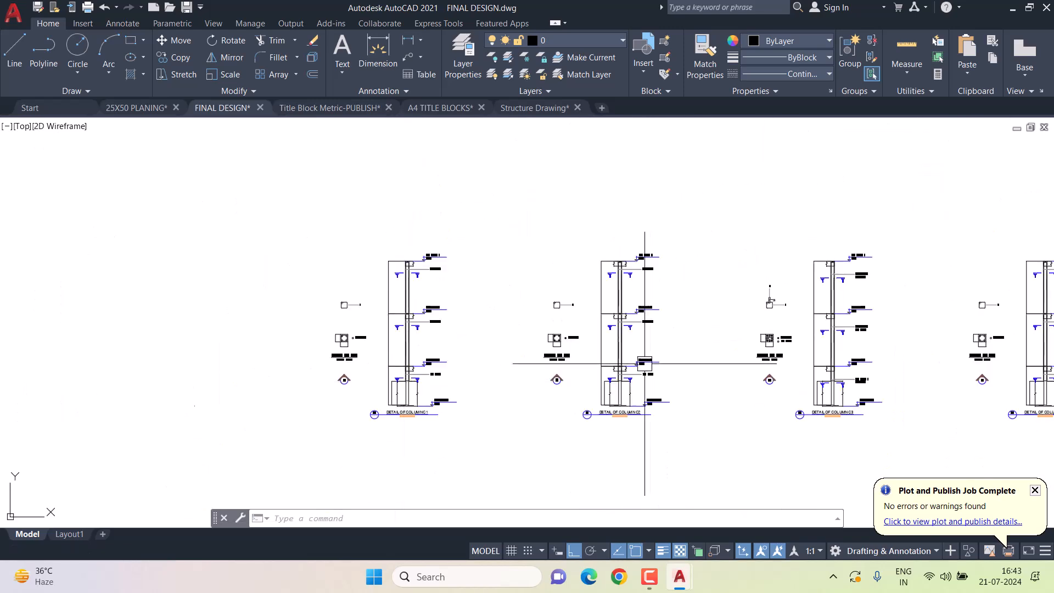
pyautogui.scroll(-10, 631, 357)
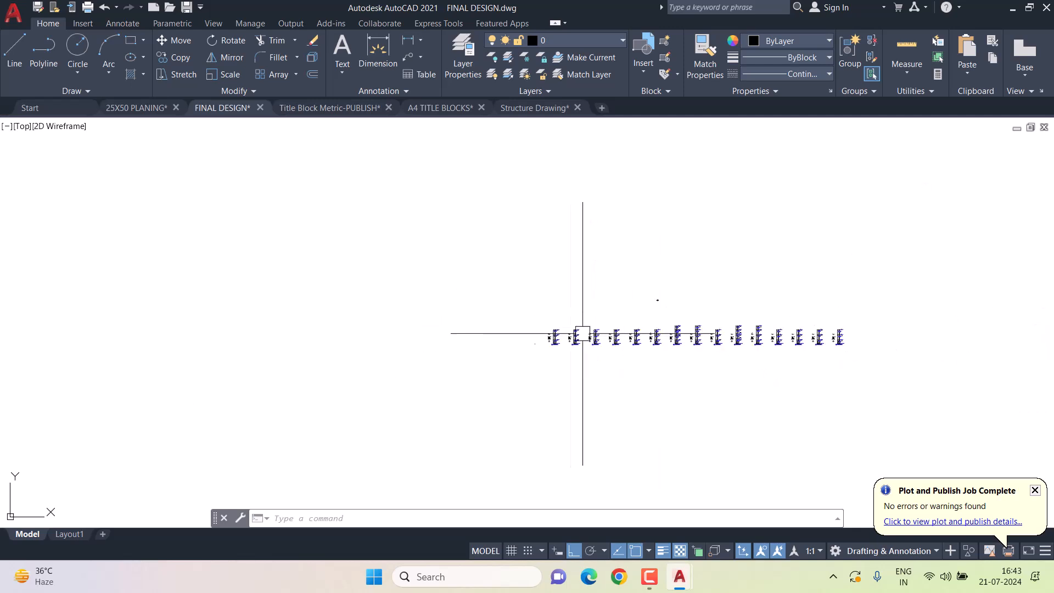
pyautogui.scroll(10, 501, 350)
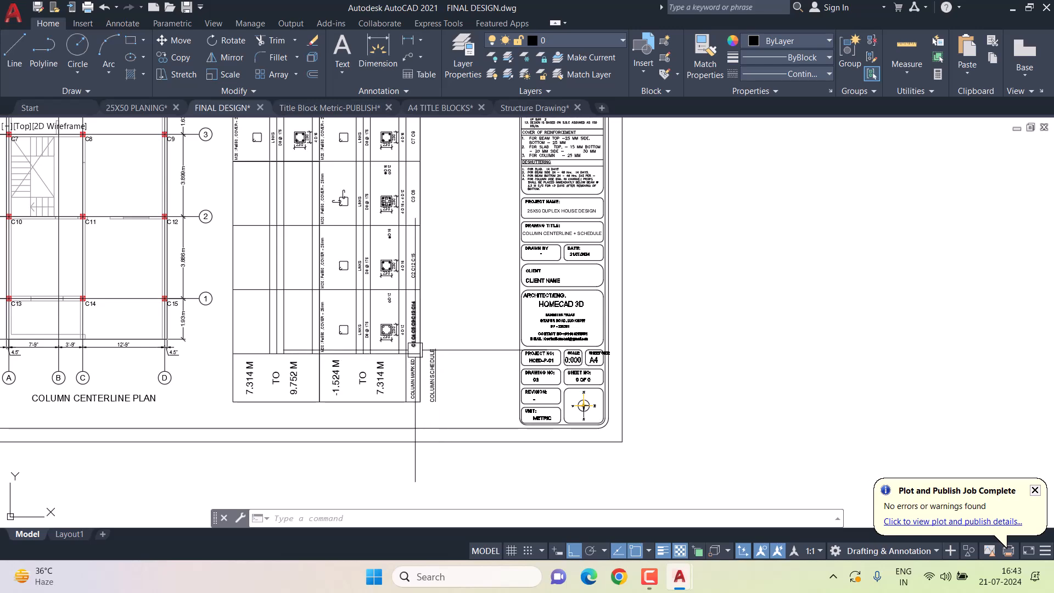
pyautogui.scroll(4, 415, 349)
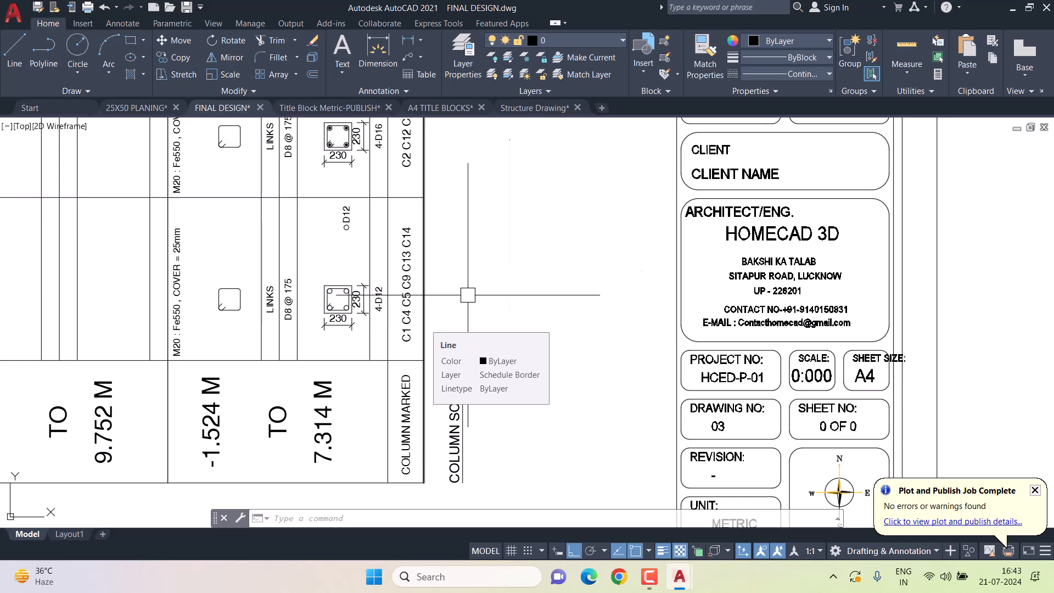
pyautogui.scroll(-8, 425, 323)
pyautogui.scroll(4, 346, 329)
pyautogui.scroll(4, 421, 312)
pyautogui.moveTo(846, 374); pyautogui.dragTo(493, 376, button='middle')
pyautogui.scroll(3, 752, 415)
pyautogui.scroll(-3, 647, 401)
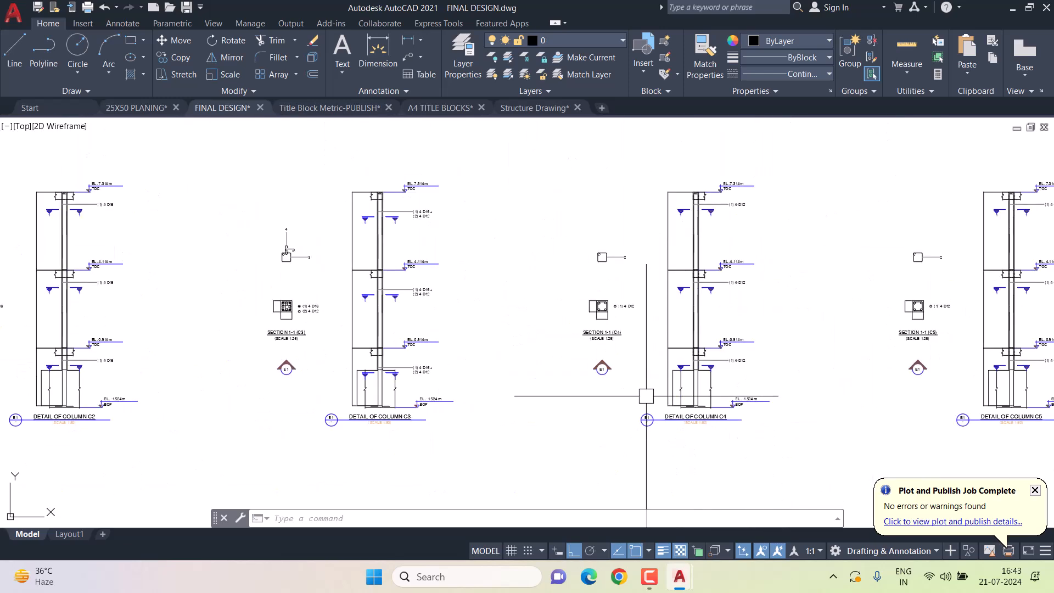
# Delete the complete column details of C4 and C5, including their sections and section markers.
pyautogui.click(588, 172)
pyautogui.click(798, 436)
pyautogui.press('Delete')
pyautogui.moveTo(823, 359); pyautogui.dragTo(459, 354, button='middle')
pyautogui.scroll(2, 715, 437)
pyautogui.scroll(-4, 490, 394)
pyautogui.click(595, 419)
pyautogui.click(437, 223)
pyautogui.press('Delete')
# Delete the complete column detail of C9 with its section.
pyautogui.scroll(4, 840, 393)
pyautogui.moveTo(838, 393); pyautogui.dragTo(313, 394, button='middle')
pyautogui.moveTo(818, 374); pyautogui.dragTo(367, 378, button='middle')
pyautogui.scroll(2, 709, 380)
pyautogui.moveTo(700, 381); pyautogui.dragTo(208, 385, button='middle')
pyautogui.moveTo(640, 386); pyautogui.dragTo(395, 389, button='middle')
pyautogui.scroll(-4, 395, 390)
pyautogui.click(545, 452)
pyautogui.click(315, 162)
pyautogui.press('Delete')
# Delete the complete column detail of C13 with its section.
pyautogui.moveTo(821, 356); pyautogui.dragTo(277, 358, button='middle')
pyautogui.scroll(2, 596, 383)
pyautogui.moveTo(715, 384); pyautogui.dragTo(280, 387, button='middle')
pyautogui.scroll(-4, 231, 387)
pyautogui.scroll(2, 335, 387)
pyautogui.click(765, 437)
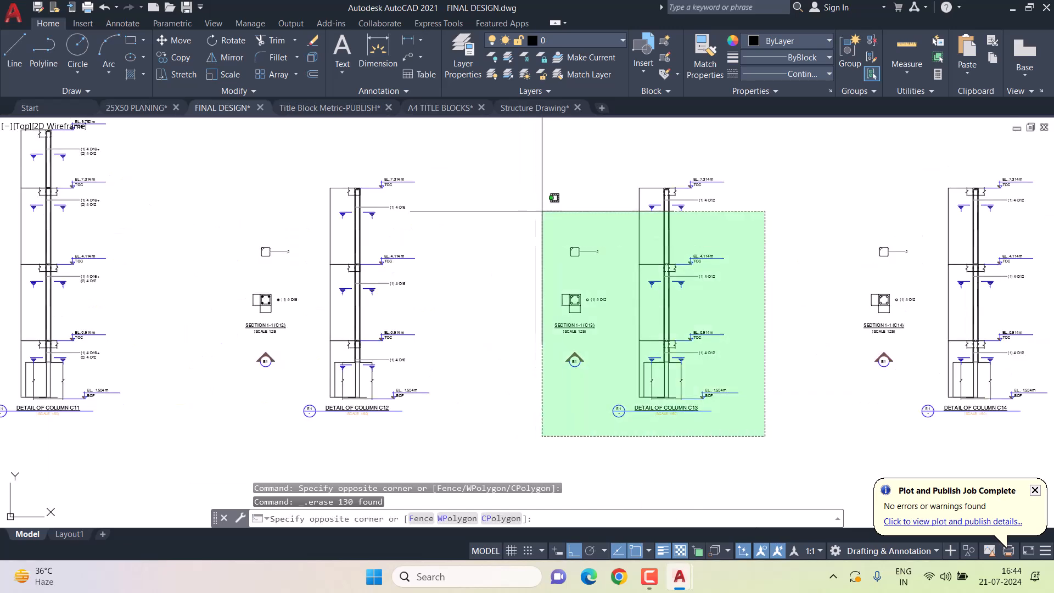
pyautogui.click(559, 243)
pyautogui.press('Delete')
# Delete the complete column detail of C14 with its section.
pyautogui.scroll(2, 666, 348)
pyautogui.scroll(-2, 769, 377)
pyautogui.scroll(2, 919, 455)
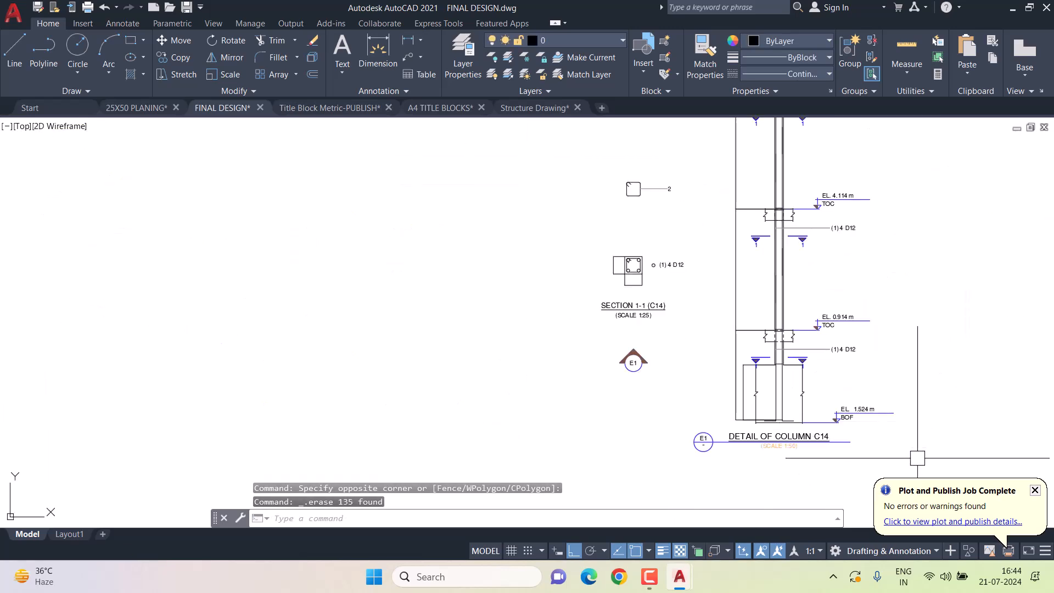
pyautogui.scroll(-2, 918, 455)
pyautogui.click(909, 456)
pyautogui.click(718, 241)
pyautogui.press('Delete')
pyautogui.scroll(-2, 595, 321)
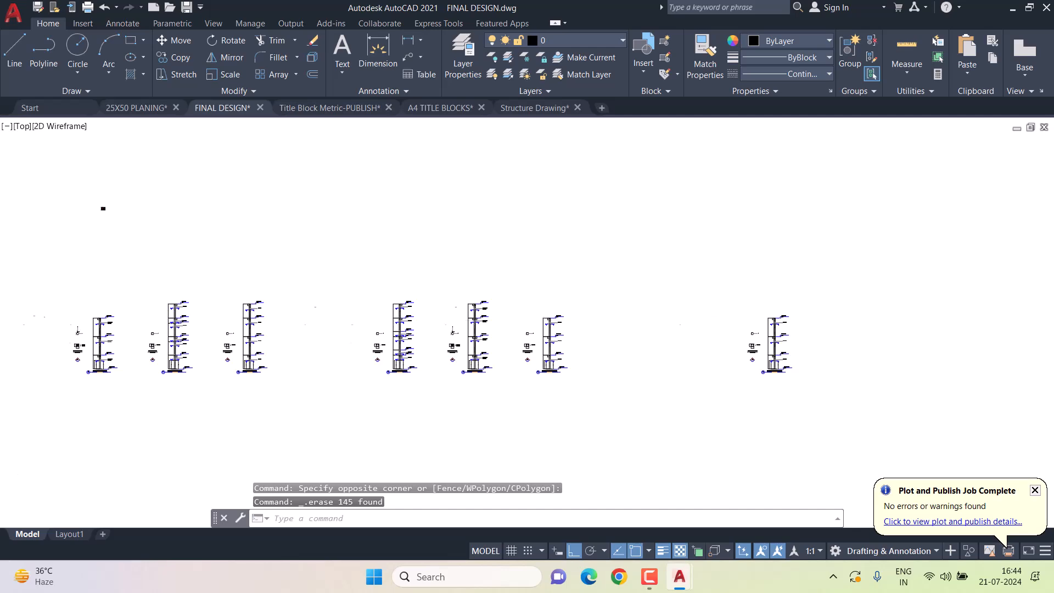
pyautogui.scroll(-2, 566, 310)
pyautogui.scroll(3, 446, 276)
pyautogui.click(270, 273)
pyautogui.click(141, 244)
pyautogui.scroll(4, 141, 245)
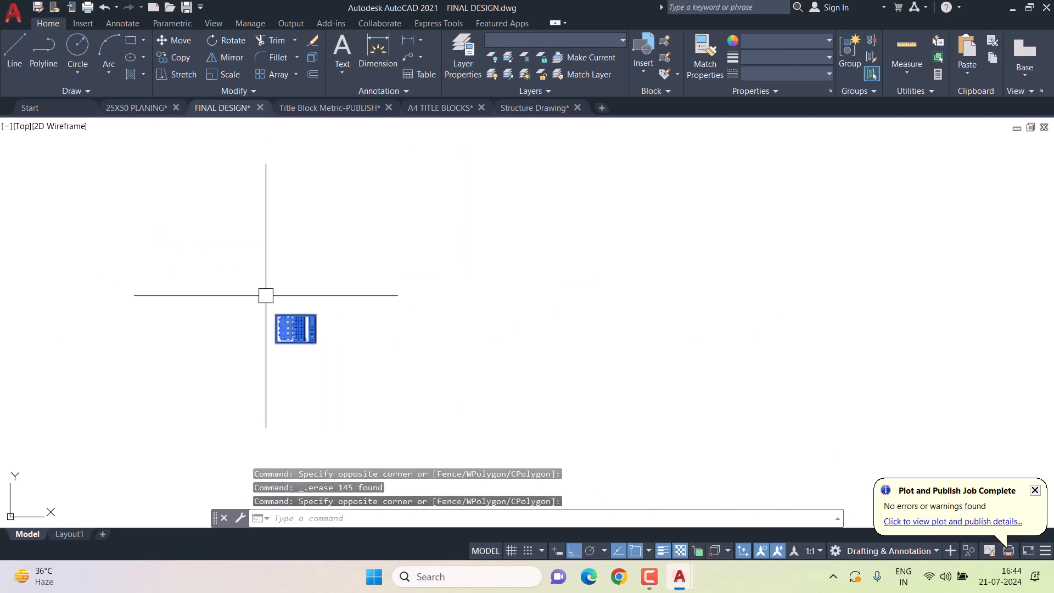
pyautogui.press('Escape')
# Examine the column schedule to check which columns share a detail with C2.
pyautogui.scroll(5, 318, 301)
pyautogui.scroll(5, 587, 239)
pyautogui.scroll(-4, 506, 306)
pyautogui.scroll(-12, 519, 274)
pyautogui.moveTo(444, 361); pyautogui.dragTo(643, 215, button='middle')
pyautogui.scroll(-3, 593, 247)
pyautogui.scroll(-5, 532, 316)
# Delete the complete column detail of C15 with its section.
pyautogui.scroll(2, 387, 381)
pyautogui.moveTo(756, 372); pyautogui.dragTo(478, 368, button='middle')
pyautogui.scroll(2, 833, 369)
pyautogui.moveTo(832, 369); pyautogui.dragTo(333, 344, button='middle')
pyautogui.scroll(5, 593, 359)
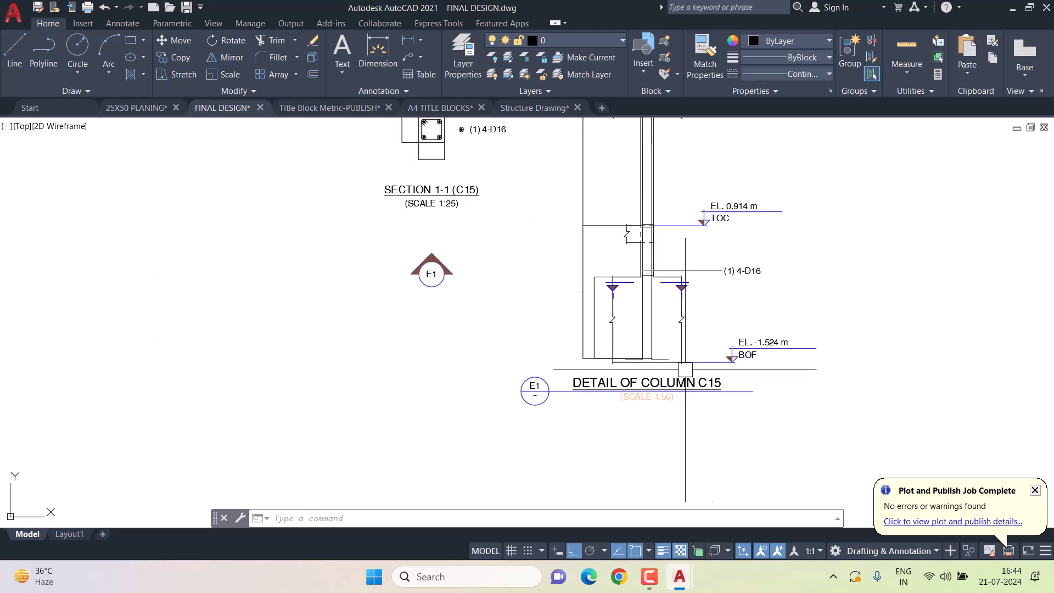
pyautogui.scroll(-5, 771, 426)
pyautogui.click(800, 459)
pyautogui.click(618, 262)
pyautogui.press('Delete')
# Delete the complete column detail of C12 with its section.
pyautogui.scroll(6, 375, 405)
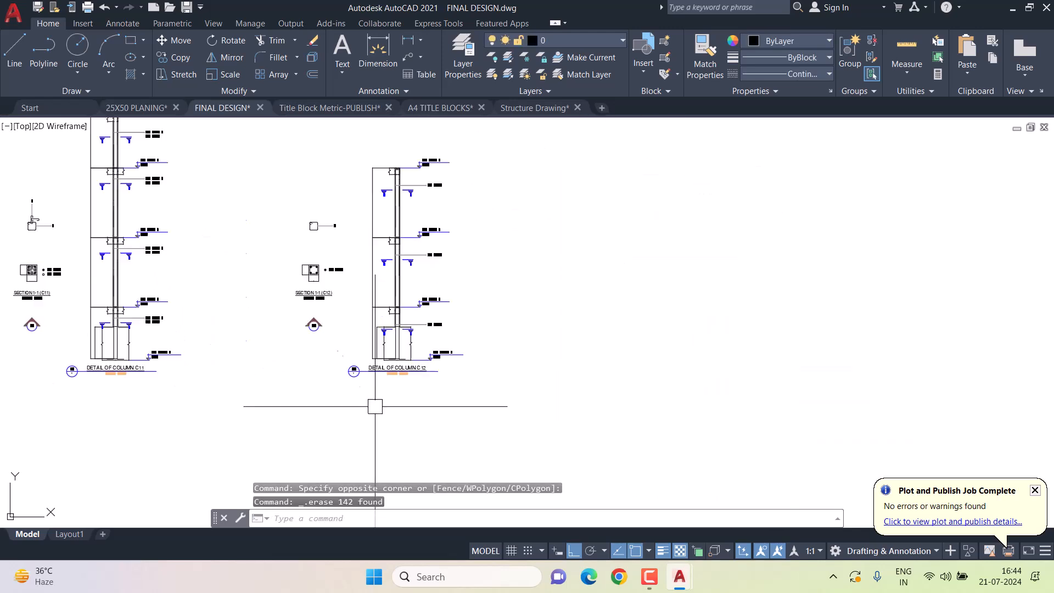
pyautogui.scroll(-4, 444, 381)
pyautogui.click(529, 412)
pyautogui.click(347, 154)
pyautogui.press('Delete')
# Examine the C2 C12 C15 and C3 C6 entries in the column schedule.
pyautogui.scroll(-4, 466, 341)
pyautogui.moveTo(413, 236); pyautogui.dragTo(519, 418, button='middle')
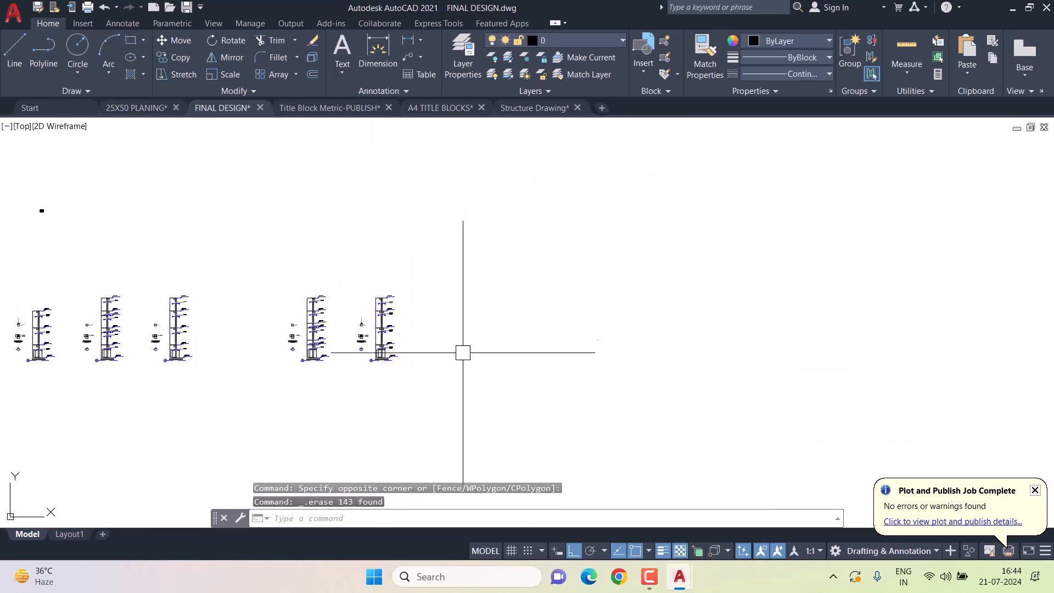
pyautogui.scroll(-8, 496, 370)
pyautogui.moveTo(482, 241); pyautogui.dragTo(484, 299, button='middle')
pyautogui.scroll(12, 430, 442)
pyautogui.scroll(8, 343, 275)
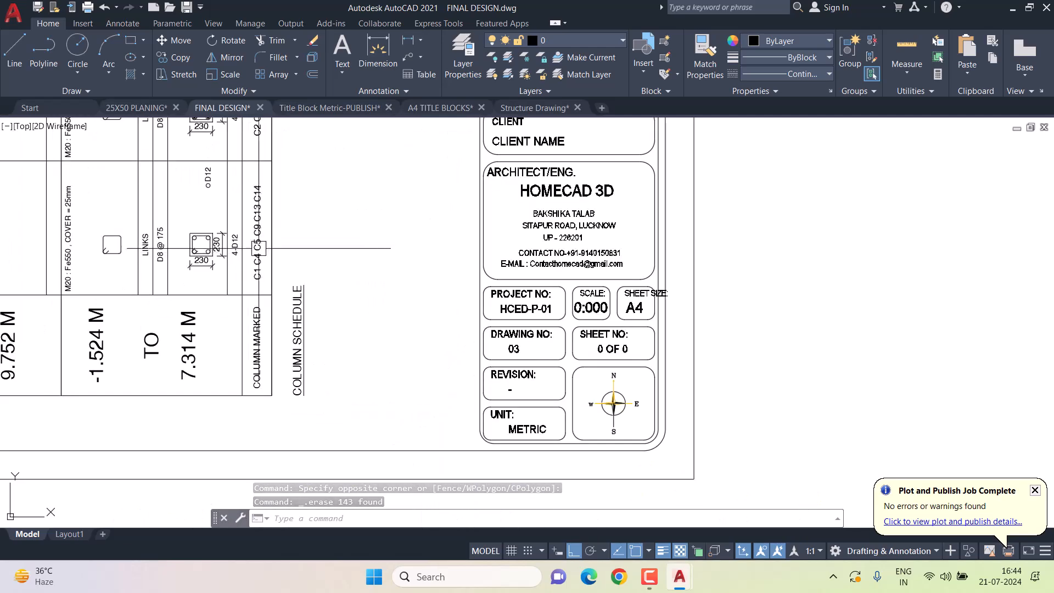
pyautogui.scroll(-5, 326, 242)
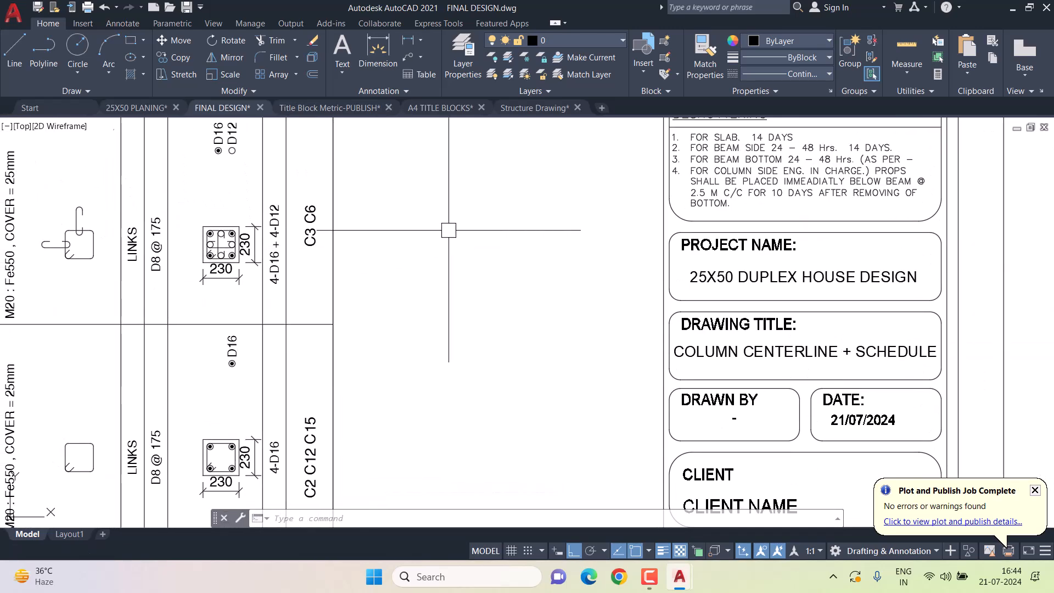
pyautogui.scroll(-12, 448, 230)
pyautogui.moveTo(447, 278); pyautogui.dragTo(571, 214, button='middle')
pyautogui.scroll(-5, 571, 214)
pyautogui.moveTo(202, 405); pyautogui.dragTo(401, 370, button='middle')
# Delete the complete column detail of C6 with its section.
pyautogui.scroll(2, 371, 363)
pyautogui.scroll(4, 478, 393)
pyautogui.scroll(-4, 558, 396)
pyautogui.scroll(4, 537, 355)
pyautogui.scroll(-2, 709, 313)
pyautogui.click(583, 436)
pyautogui.click(351, 164)
pyautogui.press('Delete')
# Examine the column schedule from the C1 group up through the C7 C8 and C10 entries.
pyautogui.scroll(-3, 516, 332)
pyautogui.scroll(-6, 515, 331)
pyautogui.moveTo(542, 273); pyautogui.dragTo(538, 339, button='middle')
pyautogui.scroll(4, 510, 359)
pyautogui.scroll(6, 510, 381)
pyautogui.scroll(6, 503, 394)
pyautogui.scroll(4, 567, 360)
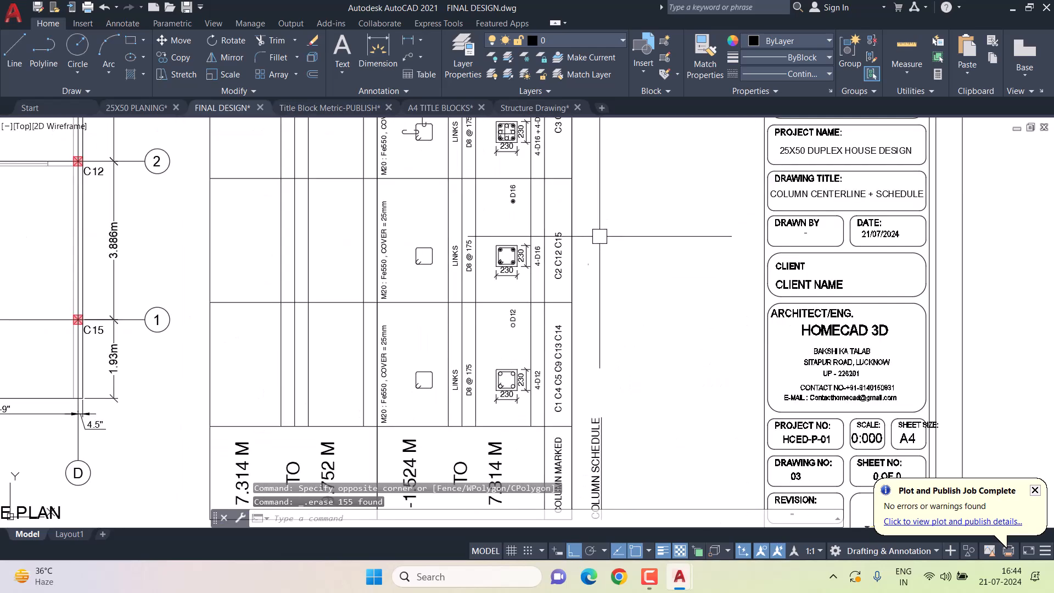
pyautogui.moveTo(595, 259); pyautogui.dragTo(586, 353, button='middle')
pyautogui.moveTo(592, 202); pyautogui.dragTo(590, 373, button='middle')
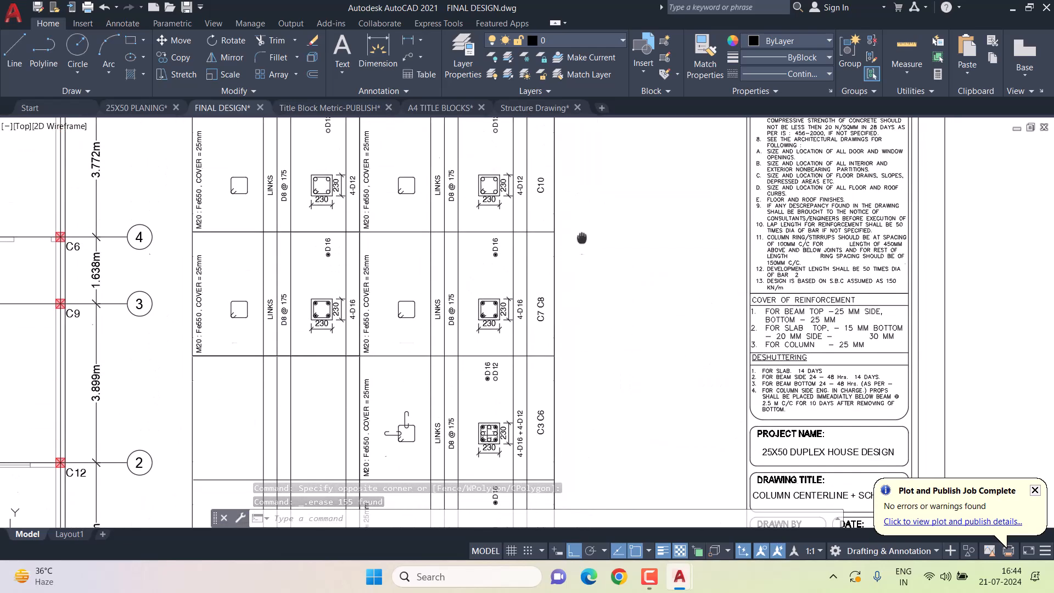
pyautogui.moveTo(582, 223); pyautogui.dragTo(591, 329, button='middle')
pyautogui.moveTo(595, 216)
pyautogui.mouseDown(button='middle')
pyautogui.moveTo(595, 285)
pyautogui.moveTo(596, 240)
pyautogui.mouseUp(button='middle')
# Delete the complete column detail of C8 with its section.
pyautogui.scroll(-15, 597, 285)
pyautogui.scroll(-4, 595, 240)
pyautogui.moveTo(718, 391); pyautogui.dragTo(555, 313, button='middle')
pyautogui.scroll(4, 569, 355)
pyautogui.scroll(2, 562, 347)
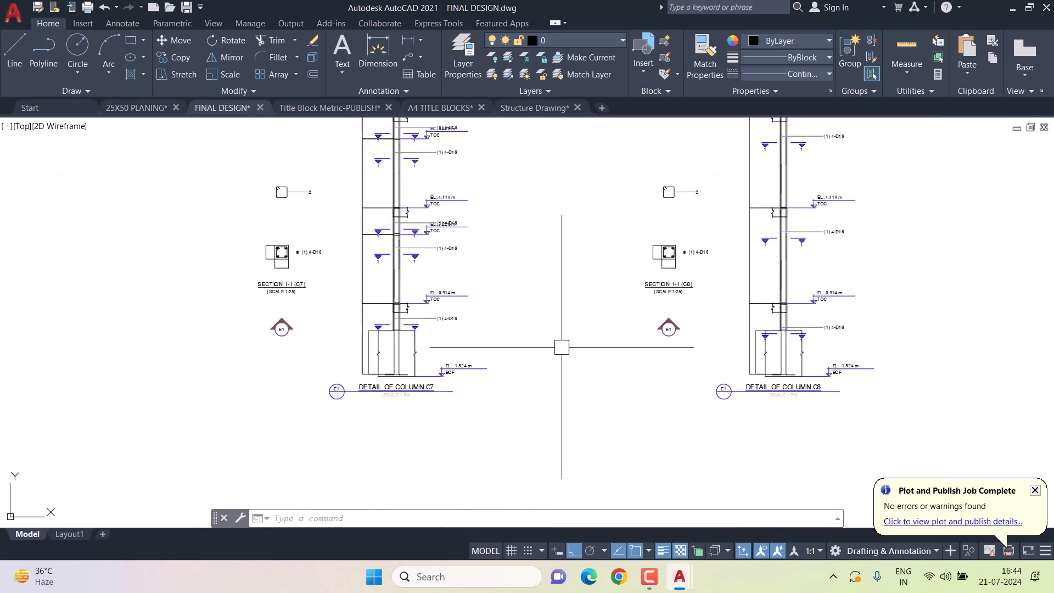
pyautogui.scroll(-5, 534, 347)
pyautogui.click(593, 400)
pyautogui.click(548, 284)
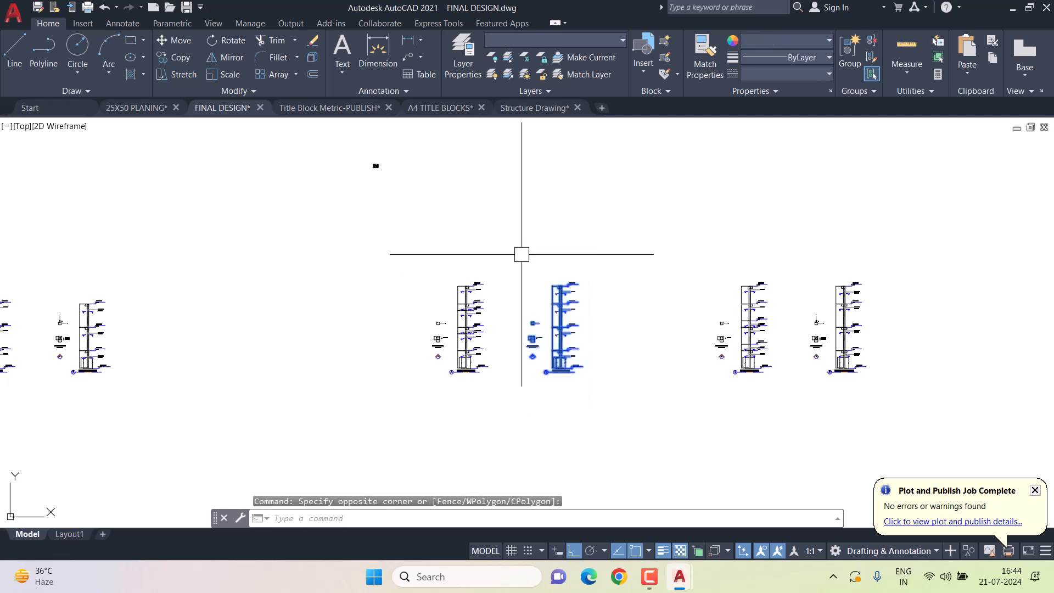
pyautogui.press('Delete')
# Move the C1, C2 and C3 column details together about 86,000 units horizontally so they sit beside the C7 detail.
pyautogui.moveTo(520, 264); pyautogui.dragTo(680, 242, button='middle')
pyautogui.moveTo(414, 316); pyautogui.dragTo(590, 311, button='middle')
pyautogui.click(145, 243)
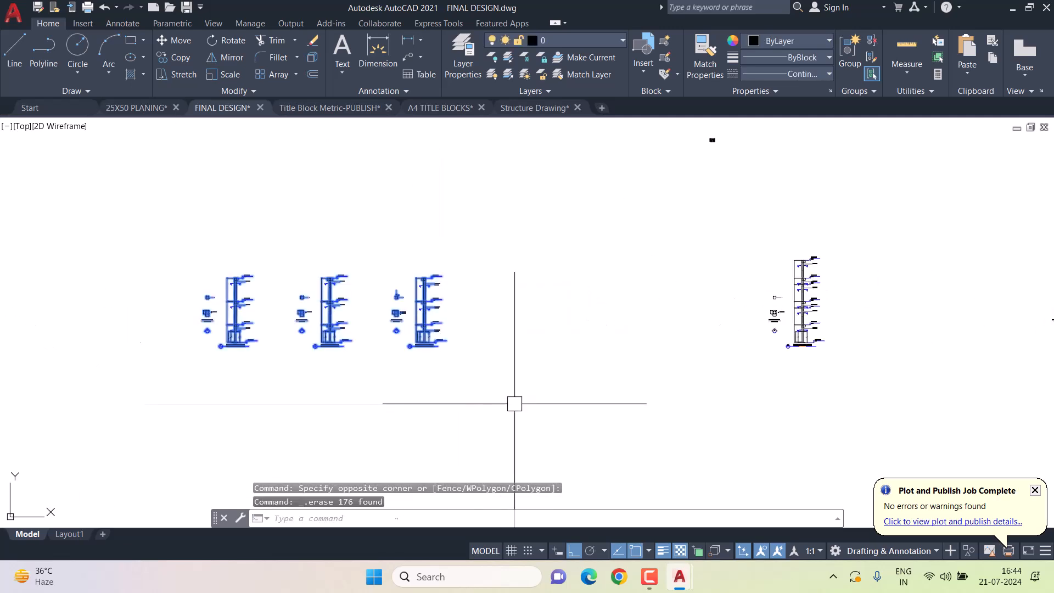
pyautogui.click(513, 403)
pyautogui.write('m')
pyautogui.press('Return')
pyautogui.click(388, 408)
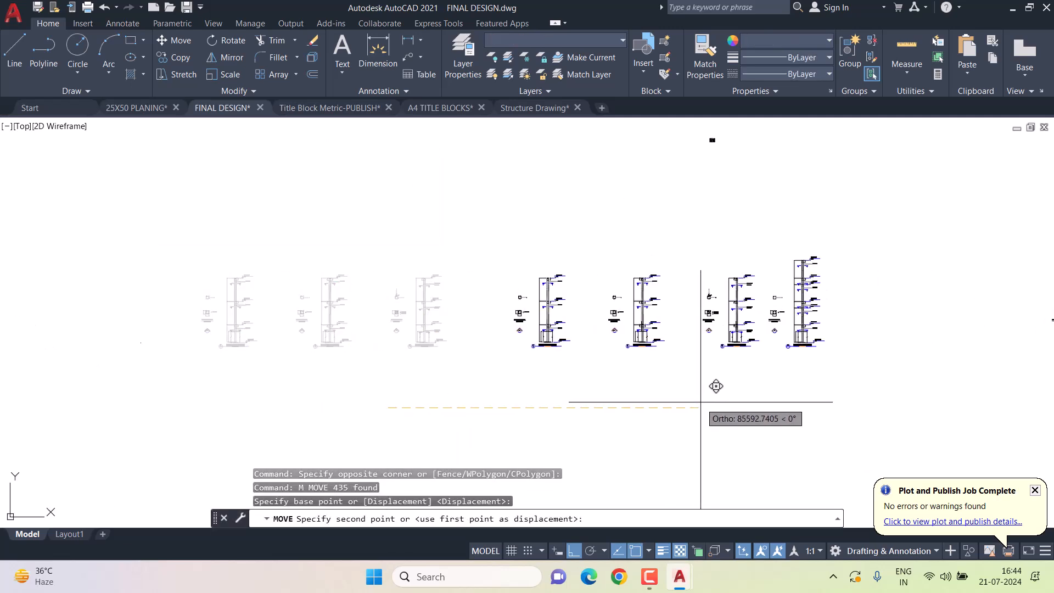
pyautogui.press('Escape')
pyautogui.scroll(5, 756, 318)
pyautogui.scroll(-4, 739, 389)
pyautogui.click(769, 428)
pyautogui.press('Escape')
# Examine the C3 C6 and C1 C4 C5 C9 C13 C14 entries in the column schedule again.
pyautogui.moveTo(620, 123); pyautogui.dragTo(553, 357, button='middle')
pyautogui.scroll(10, 554, 350)
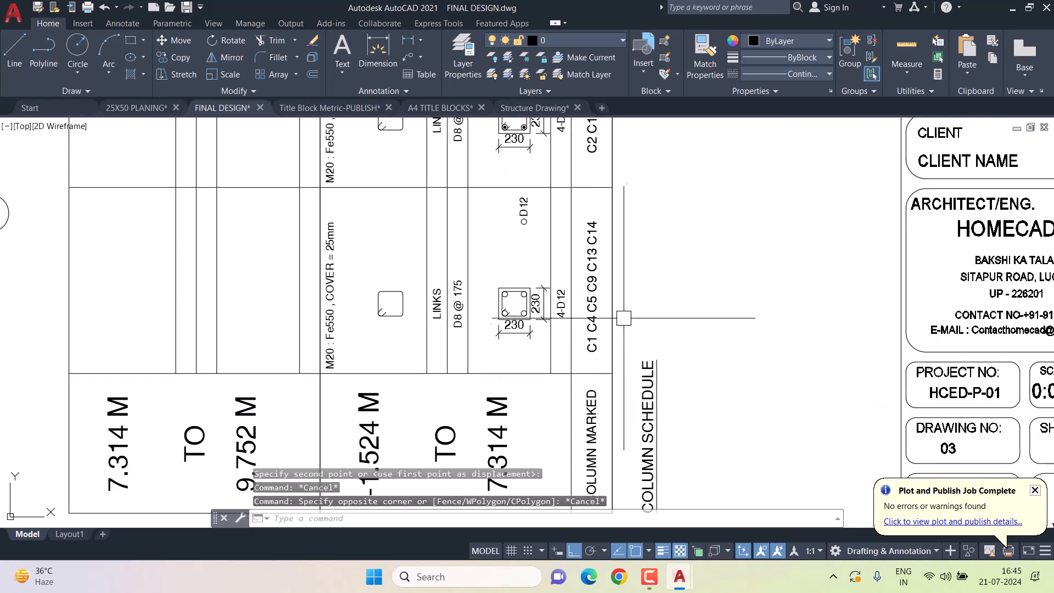
pyautogui.moveTo(615, 233)
pyautogui.mouseDown(button='middle')
pyautogui.moveTo(602, 413)
pyautogui.moveTo(626, 390)
pyautogui.moveTo(627, 369)
pyautogui.mouseUp(button='middle')
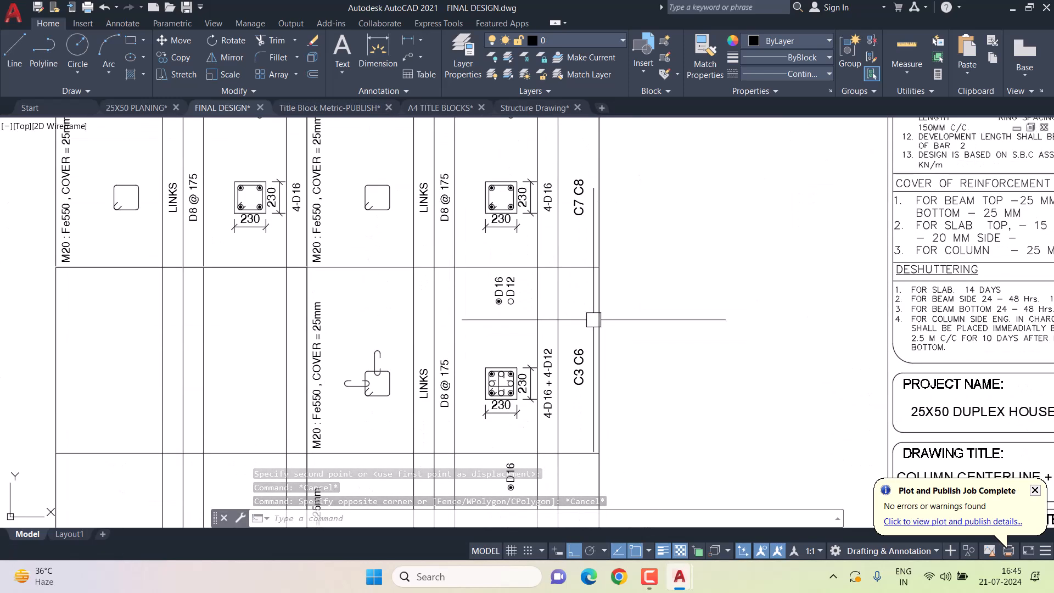
pyautogui.scroll(-5, 596, 323)
pyautogui.scroll(8, 551, 332)
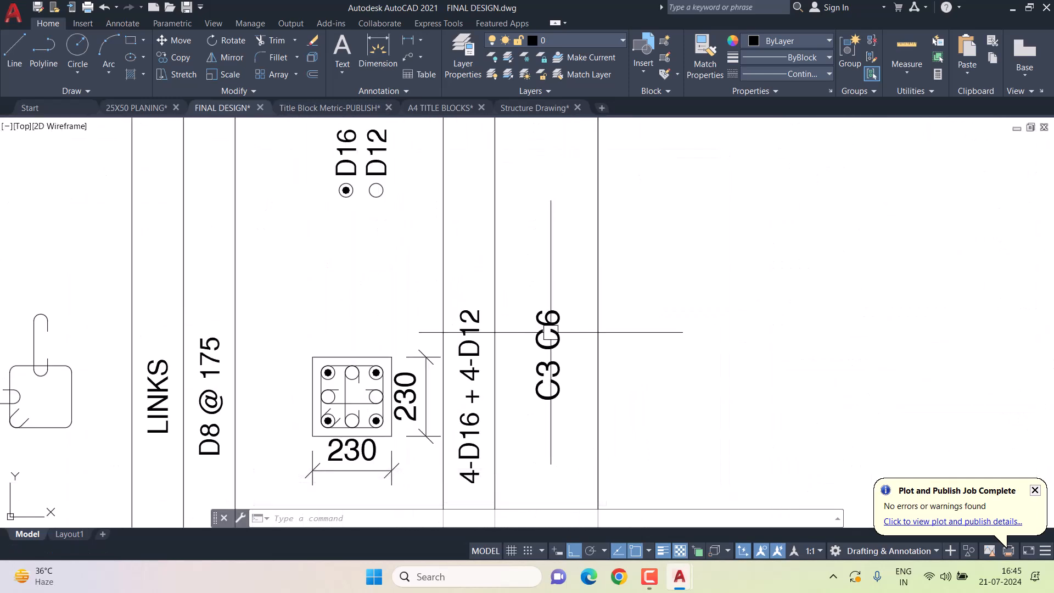
pyautogui.scroll(-5, 550, 386)
pyautogui.scroll(6, 562, 387)
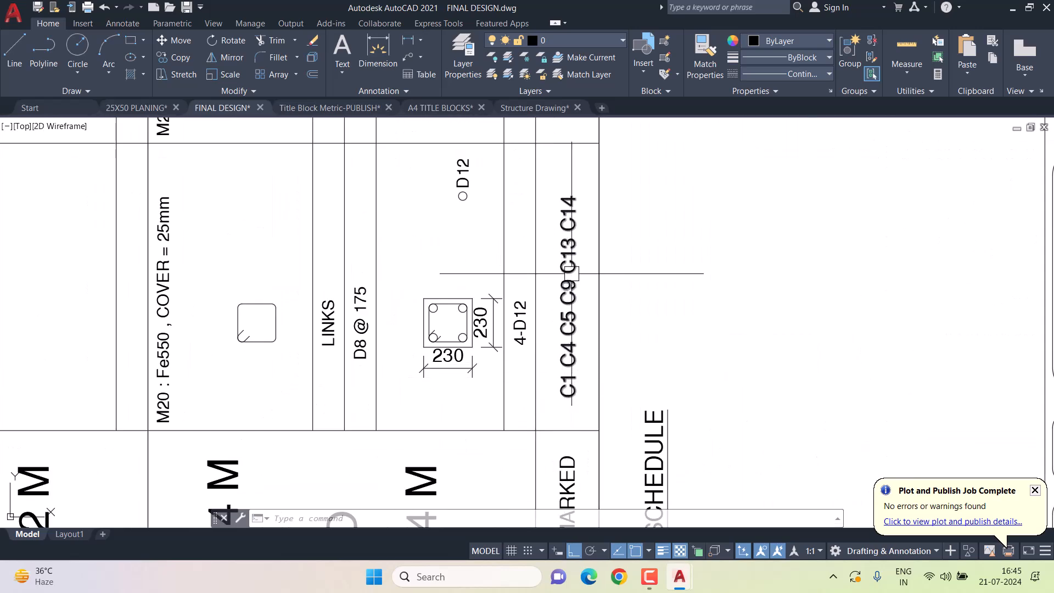
pyautogui.scroll(-8, 576, 222)
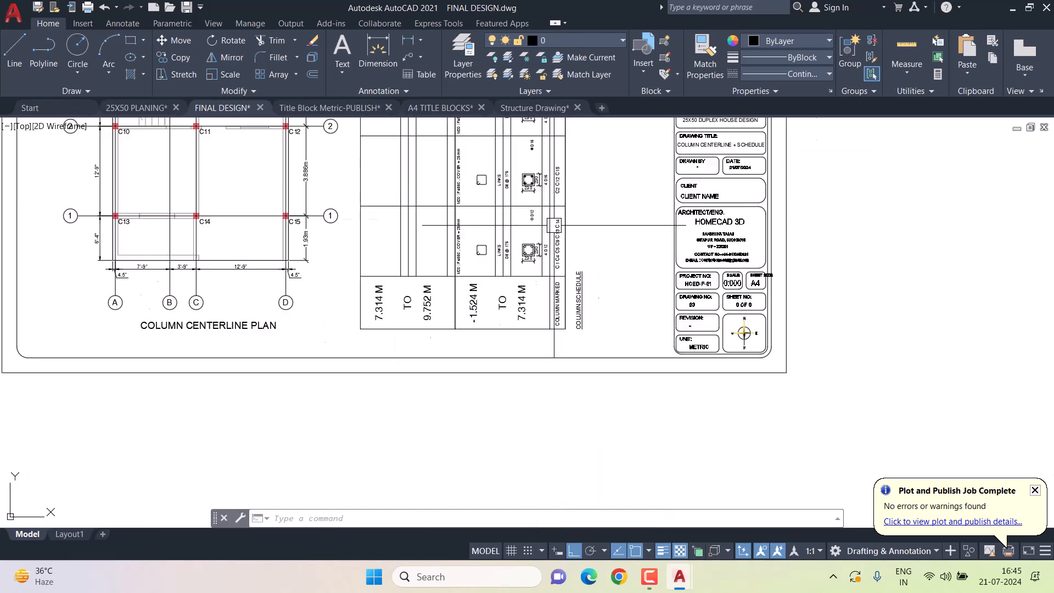
# Move the C10 and C11 column details together horizontally so they sit beside the C7 detail.
pyautogui.moveTo(558, 348); pyautogui.dragTo(580, 306, button='middle')
pyautogui.scroll(2, 701, 294)
pyautogui.click(696, 290)
pyautogui.click(879, 416)
pyautogui.write('m')
pyautogui.press('Return')
pyautogui.click(835, 273)
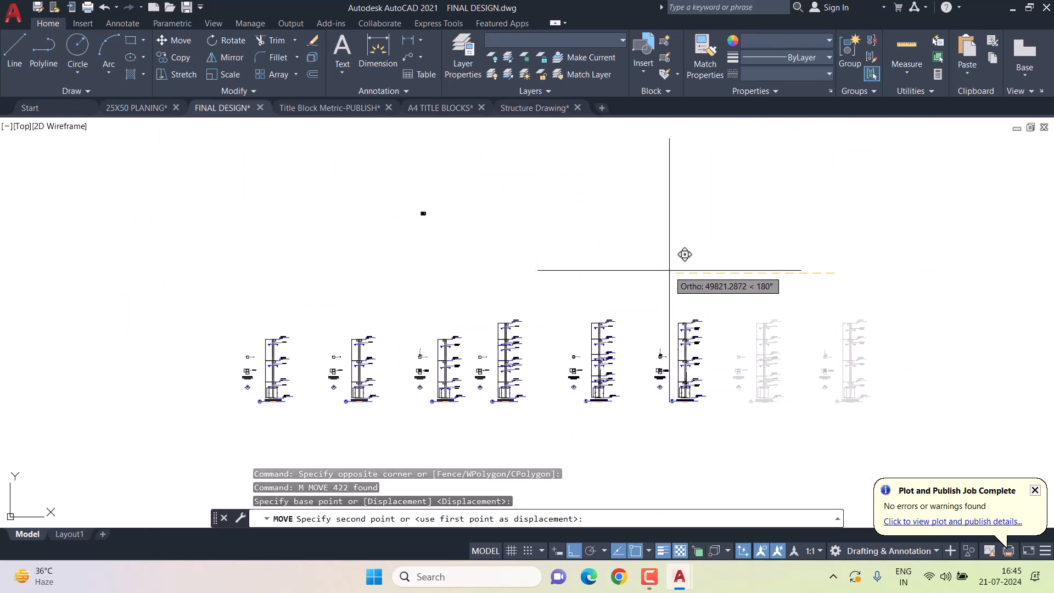
pyautogui.press('Escape')
pyautogui.press('Escape')
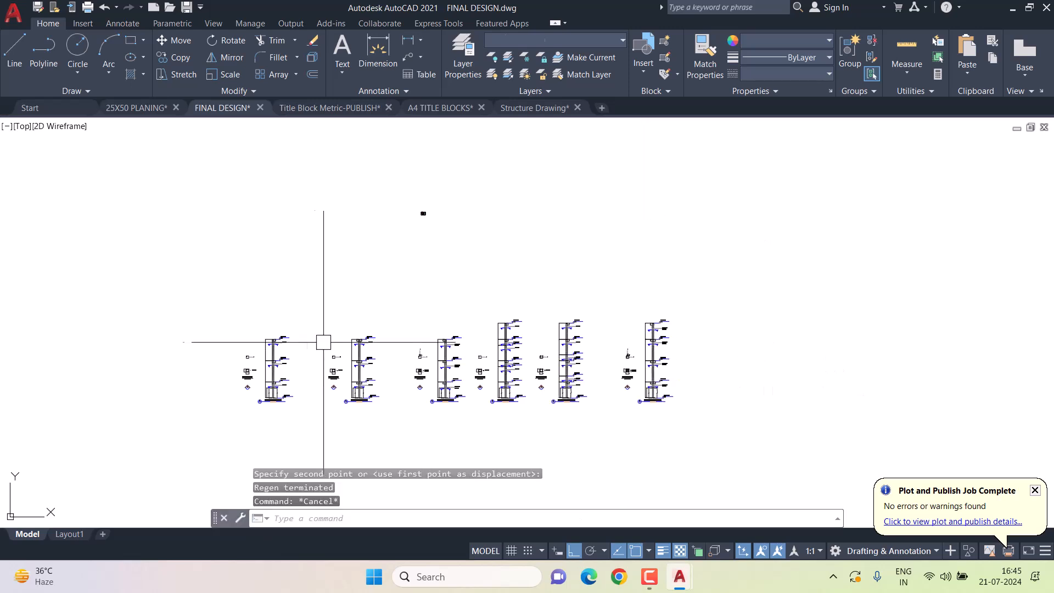
# Move the C1 and C2 column details together horizontally closer to the C3 detail.
pyautogui.click(233, 303)
pyautogui.click(390, 442)
pyautogui.write('m')
pyautogui.press('Return')
pyautogui.click(448, 449)
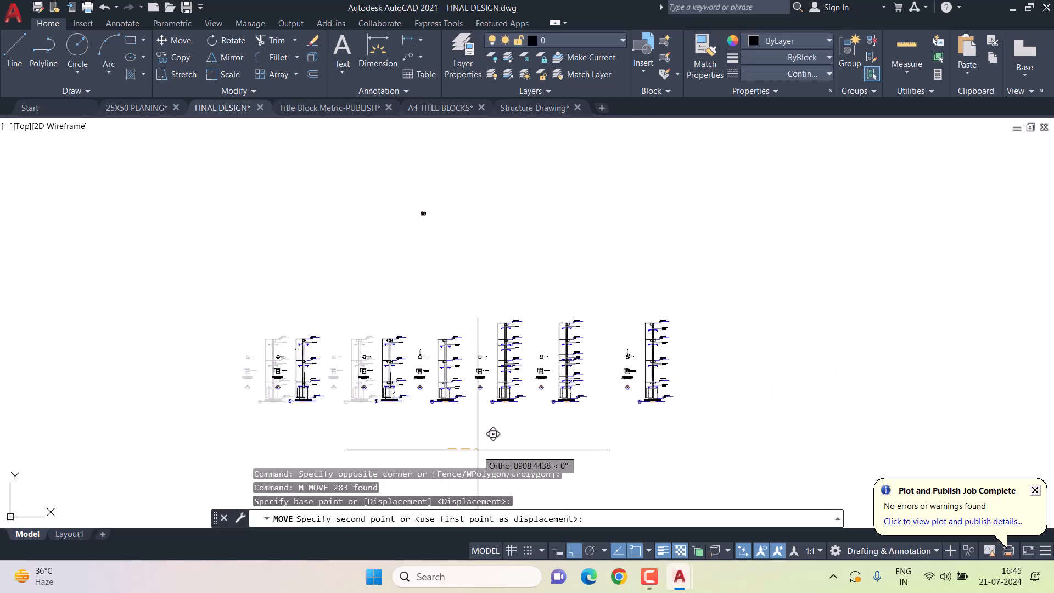
pyautogui.click(480, 449)
# Move the C1 column detail horizontally closer to the C2 detail.
pyautogui.click(208, 225)
pyautogui.click(449, 452)
pyautogui.write('m')
pyautogui.press('Return')
pyautogui.click(373, 189)
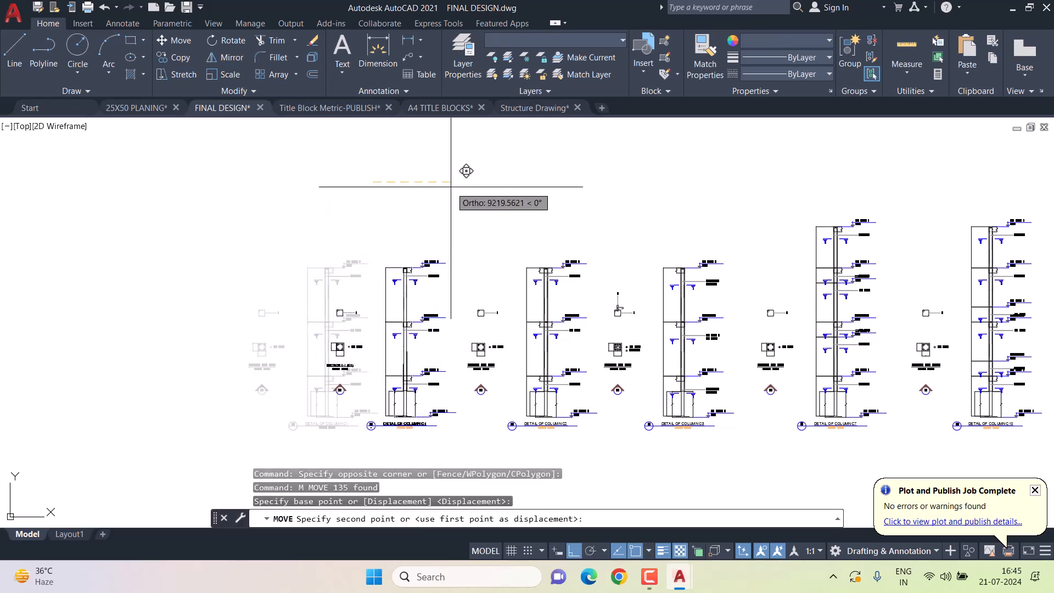
pyautogui.press('Escape')
pyautogui.press('Escape')
pyautogui.scroll(-4, 295, 249)
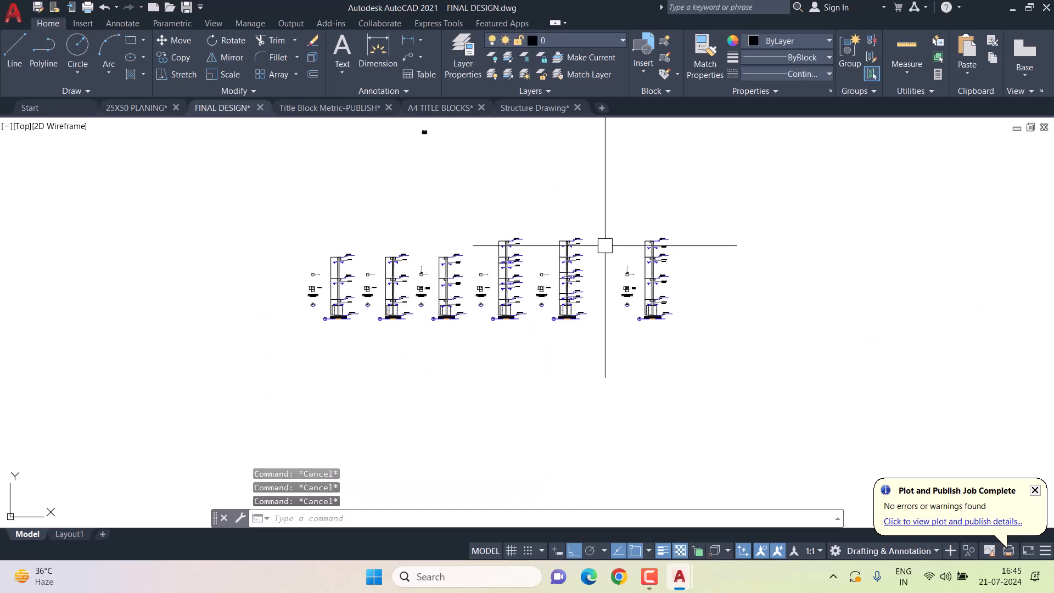
# Move the C11 column detail horizontally closer to the C10 detail.
pyautogui.scroll(2, 605, 246)
pyautogui.click(614, 199)
pyautogui.click(784, 400)
pyautogui.write('m')
pyautogui.press('Return')
pyautogui.click(708, 400)
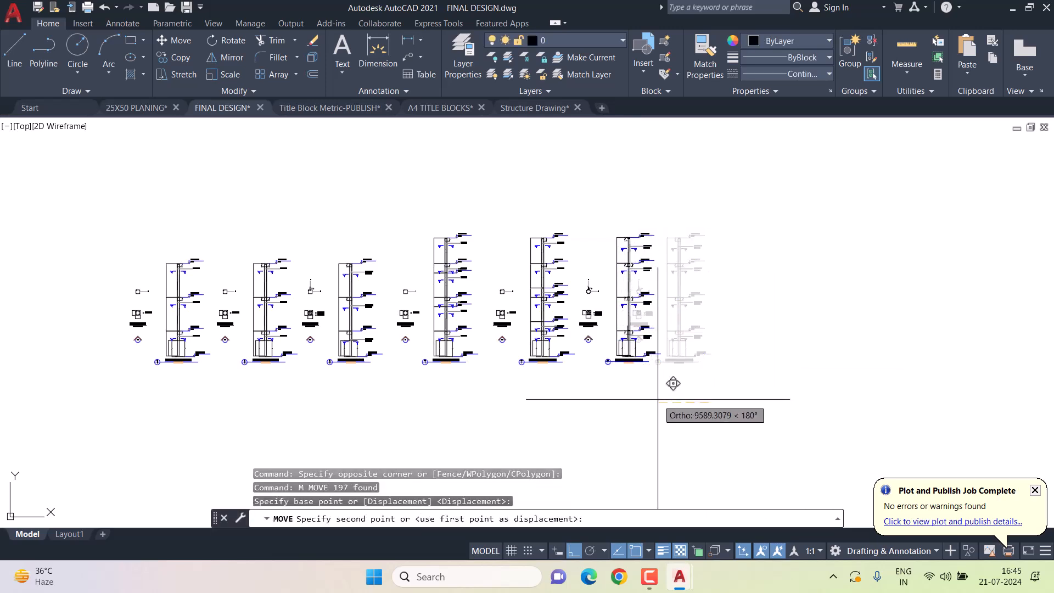
pyautogui.press('Escape')
pyautogui.press('Escape')
pyautogui.press('Escape')
# Move the C11 section views and elevation marker horizontally closer to the C11 column elevation.
pyautogui.scroll(6, 617, 348)
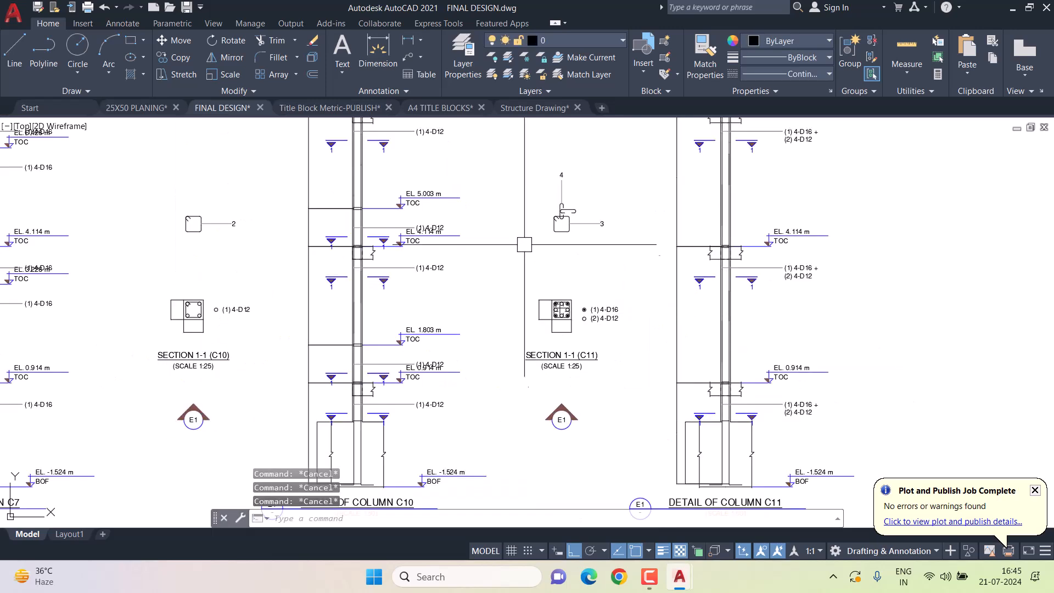
pyautogui.click(644, 461)
pyautogui.moveTo(642, 447); pyautogui.dragTo(612, 442, button='middle')
pyautogui.write('m')
pyautogui.press('Return')
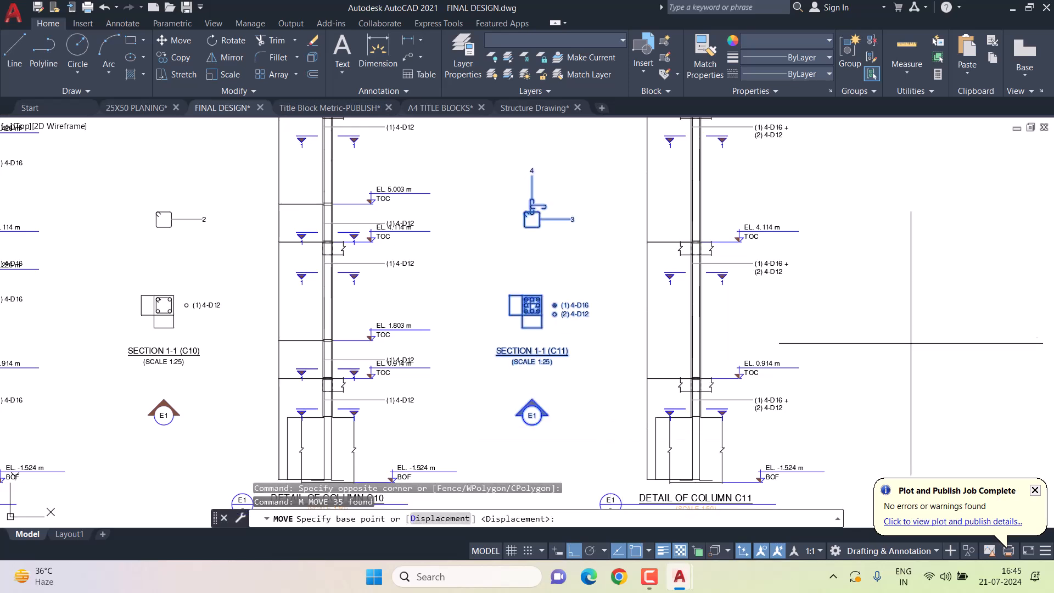
pyautogui.click(902, 333)
pyautogui.press('Escape')
# Move the C10 section views and elevation marker horizontally closer to the C10 column elevation.
pyautogui.scroll(-2, 794, 327)
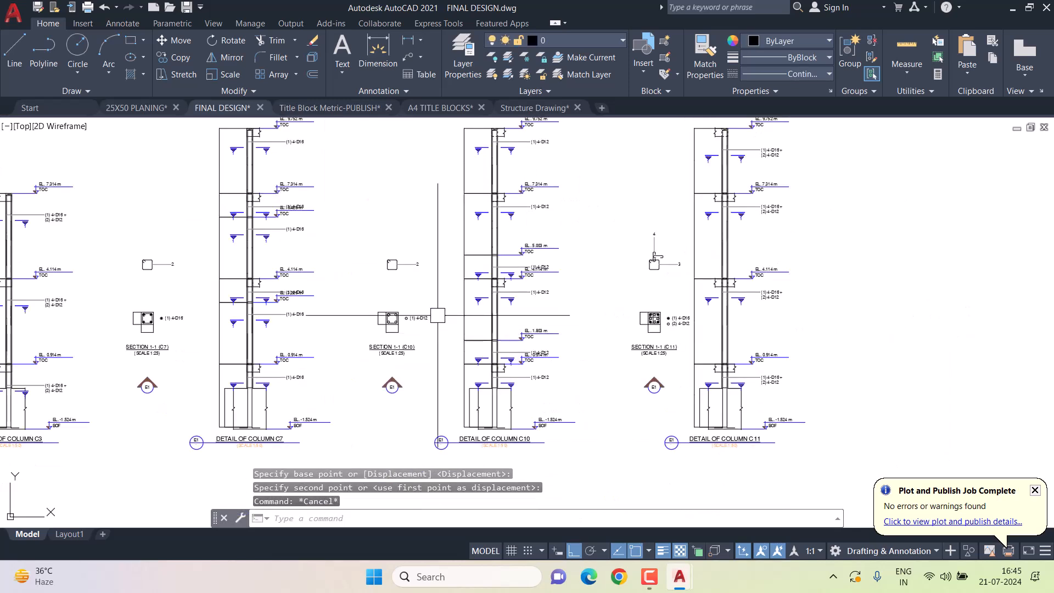
pyautogui.click(351, 232)
pyautogui.click(431, 398)
pyautogui.moveTo(431, 395); pyautogui.dragTo(432, 367, button='middle')
pyautogui.write('m')
pyautogui.press('Return')
pyautogui.click(576, 448)
pyautogui.press('Escape')
pyautogui.press('Escape')
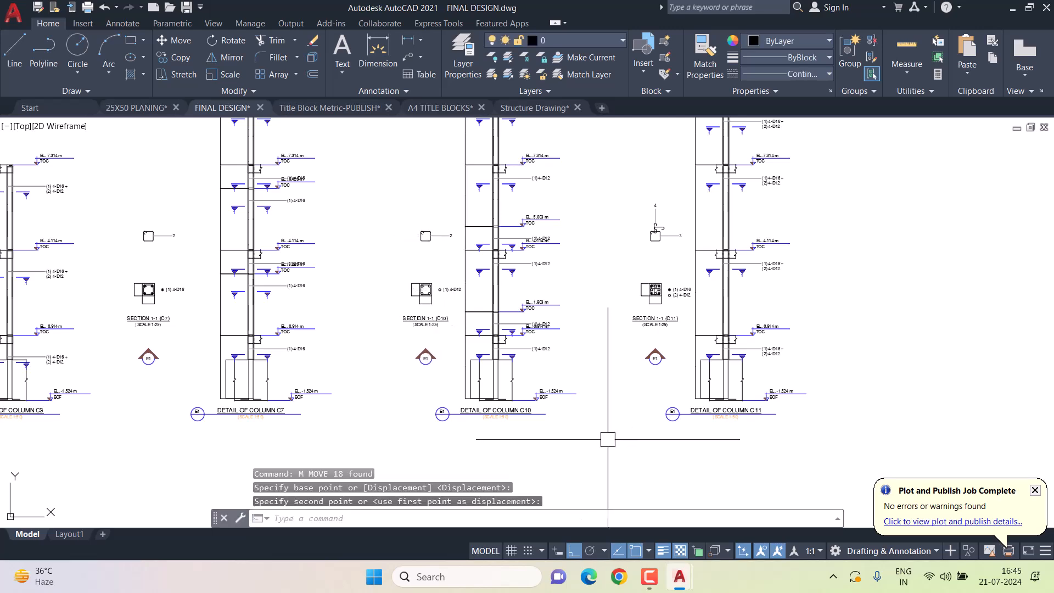
# Scale all six column details together by a factor of 0.025.
pyautogui.scroll(10, 511, 276)
pyautogui.press('Escape')
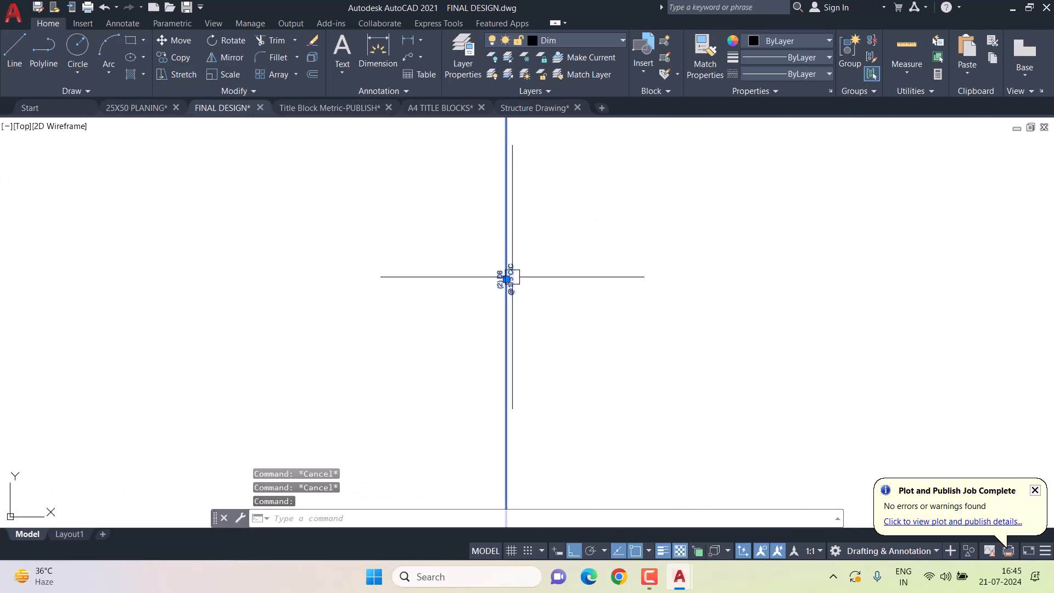
pyautogui.scroll(-10, 516, 285)
pyautogui.scroll(6, 449, 310)
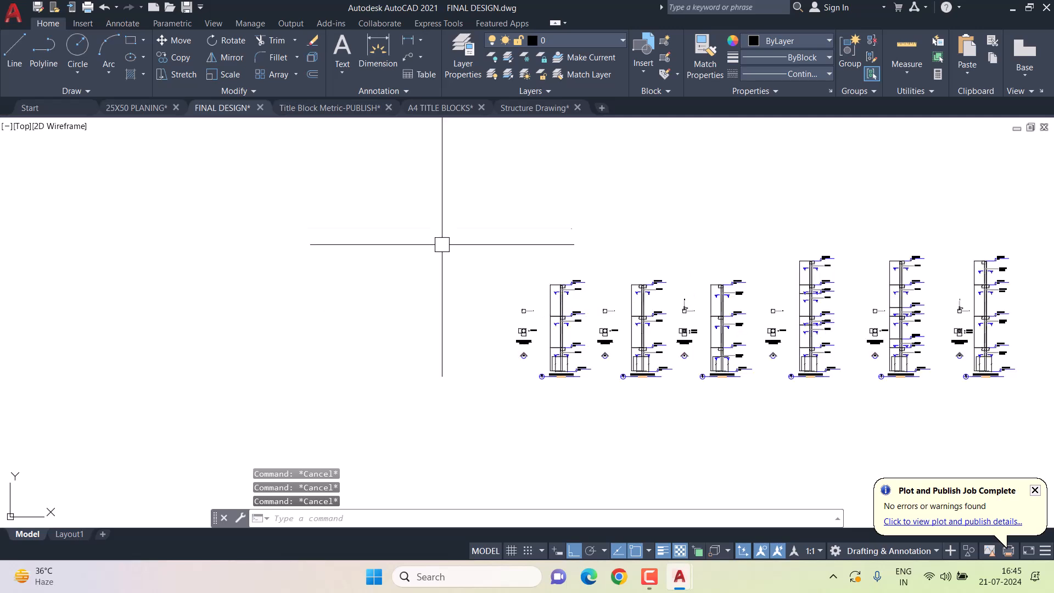
pyautogui.click(282, 219)
pyautogui.click(954, 424)
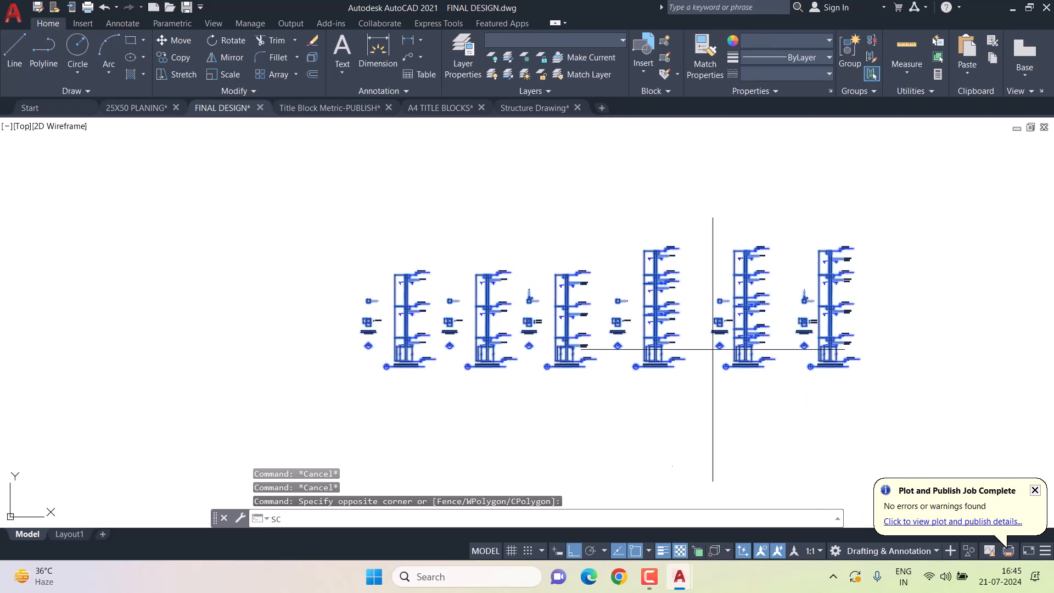
pyautogui.write('sc')
pyautogui.press('Return')
pyautogui.click(618, 301)
pyautogui.write('0.025')
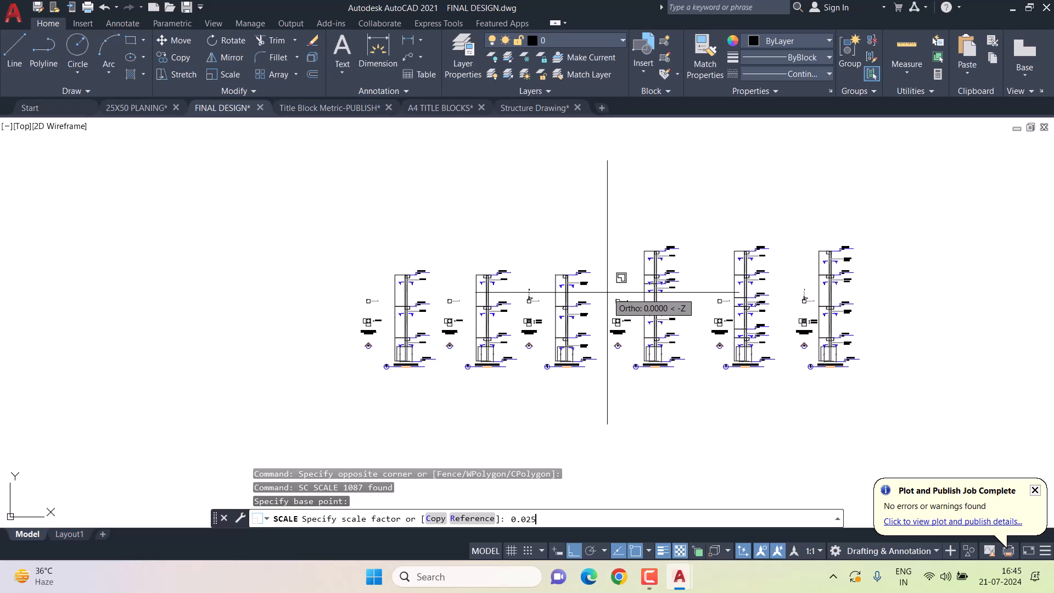
pyautogui.press('Return')
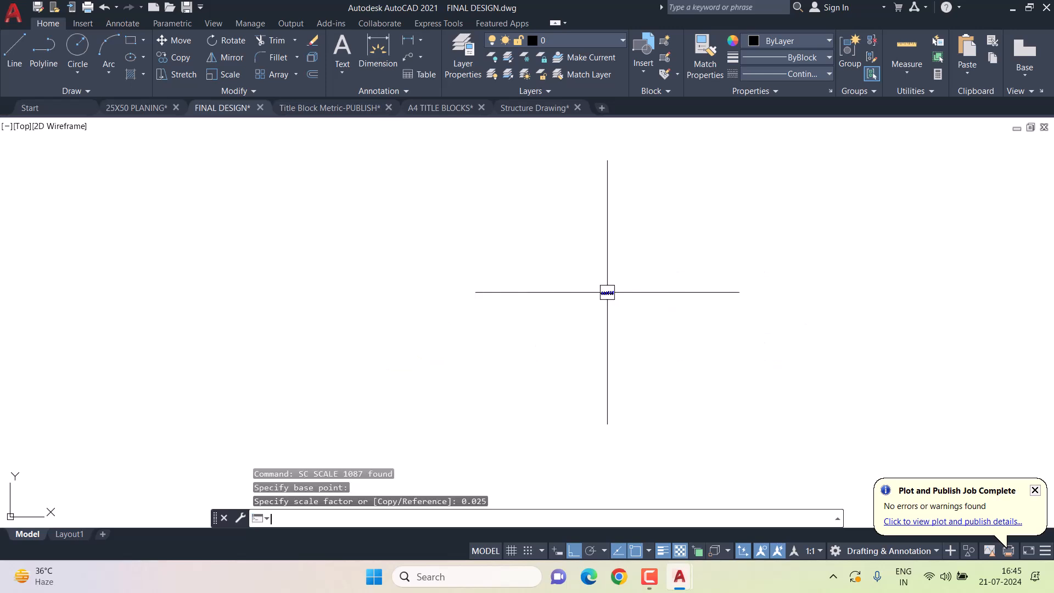
# Move the scaled column details, with Ortho off, from their remote position closer to the framed drawing sheet.
pyautogui.click(646, 314)
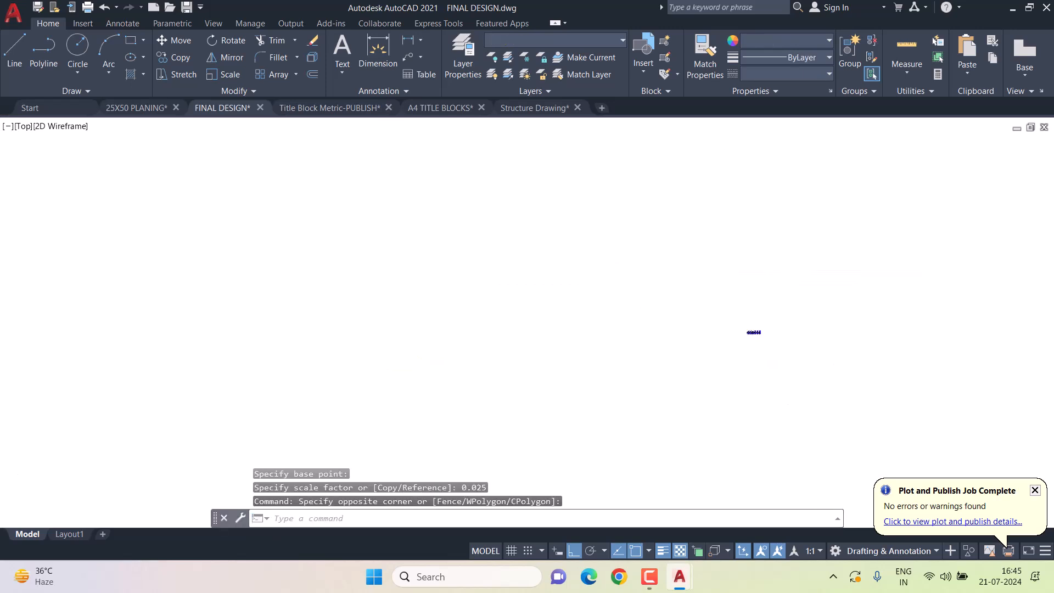
pyautogui.middleClick(654, 315)
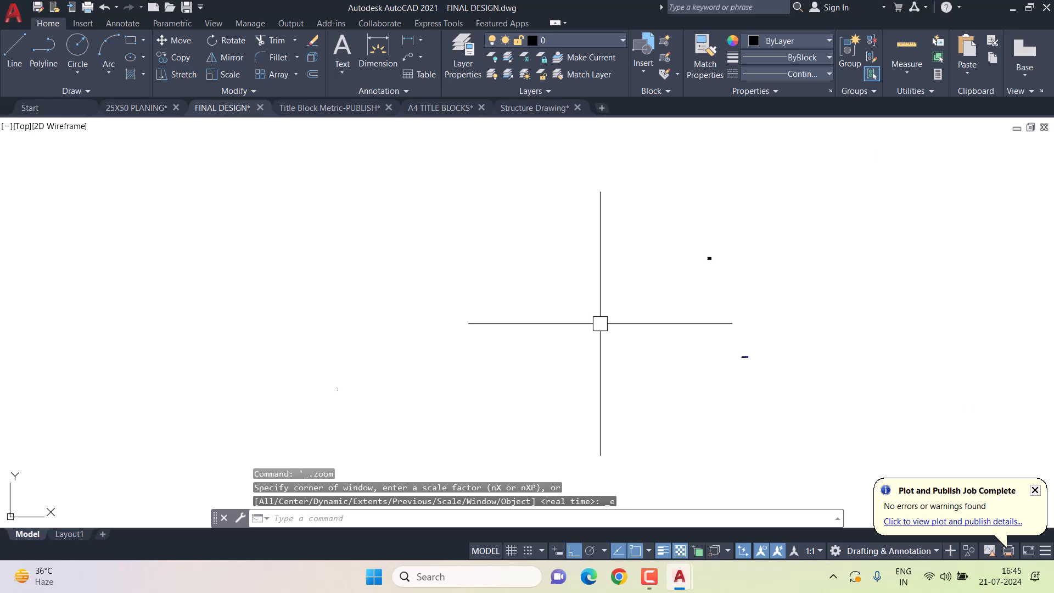
pyautogui.press('Escape')
pyautogui.moveTo(611, 323); pyautogui.dragTo(612, 323, button='middle')
pyautogui.hotkey('ctrl', 'a')
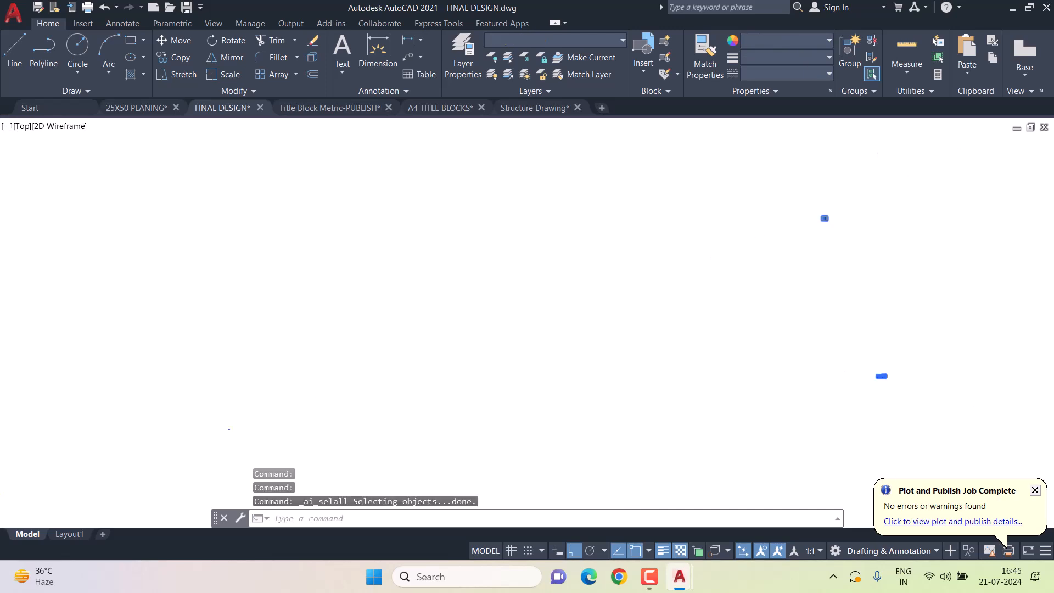
pyautogui.press('Escape')
pyautogui.press('Escape')
pyautogui.click(771, 350)
pyautogui.click(812, 372)
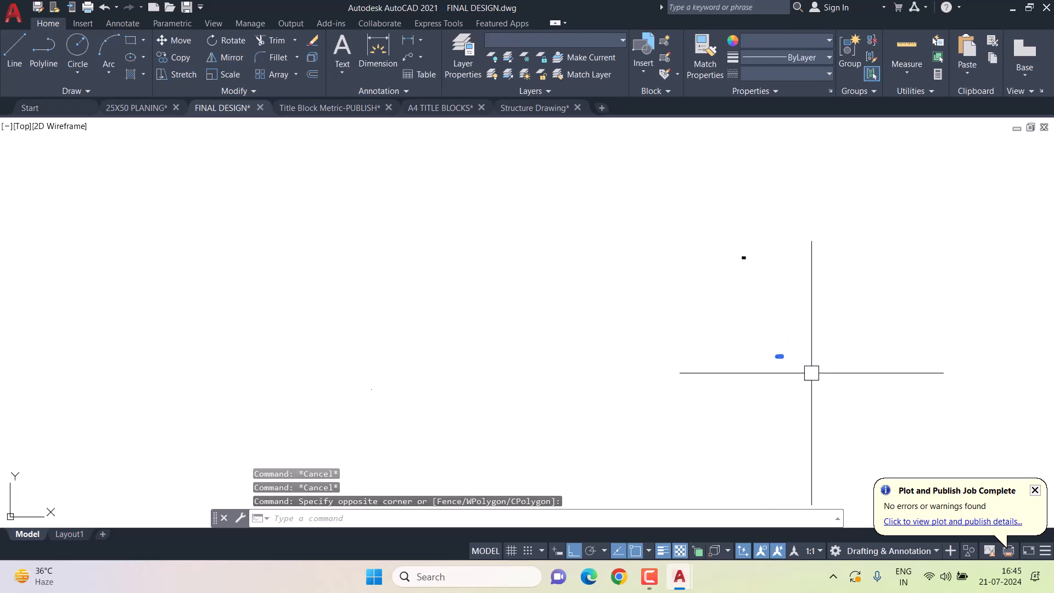
pyautogui.write('m')
pyautogui.press('space')
pyautogui.click(840, 362)
pyautogui.scroll(6, 765, 269)
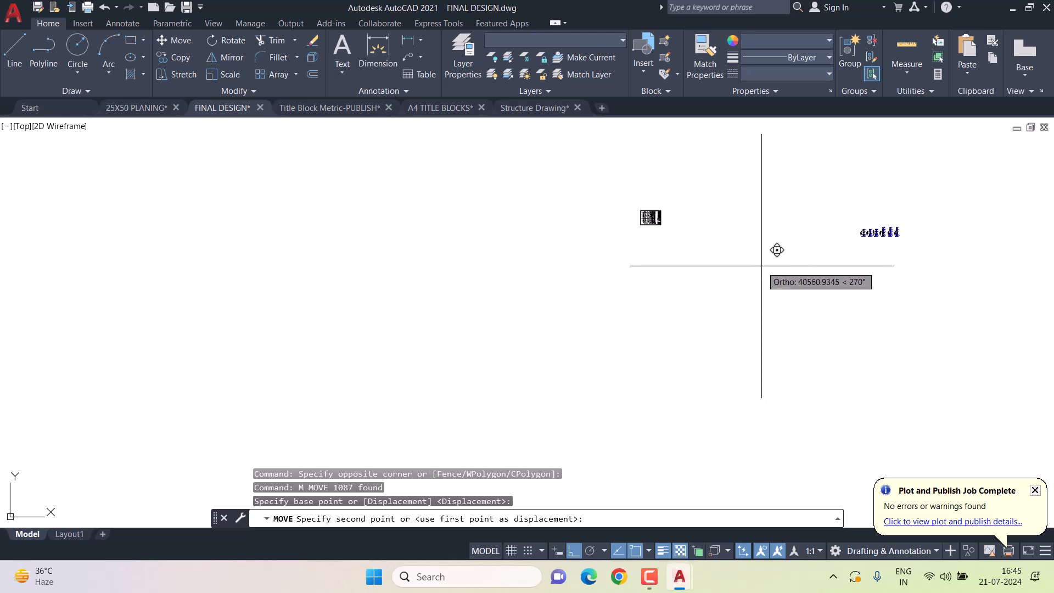
pyautogui.press('F8')
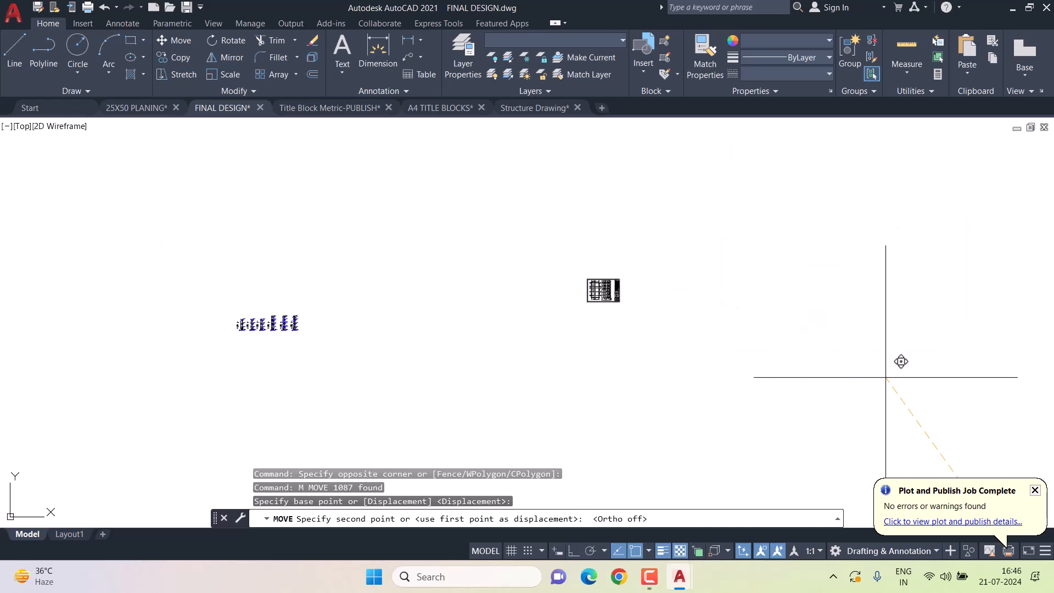
pyautogui.click(885, 377)
# Move the six scaled column details just below the framed drawing sheet.
pyautogui.click(137, 284)
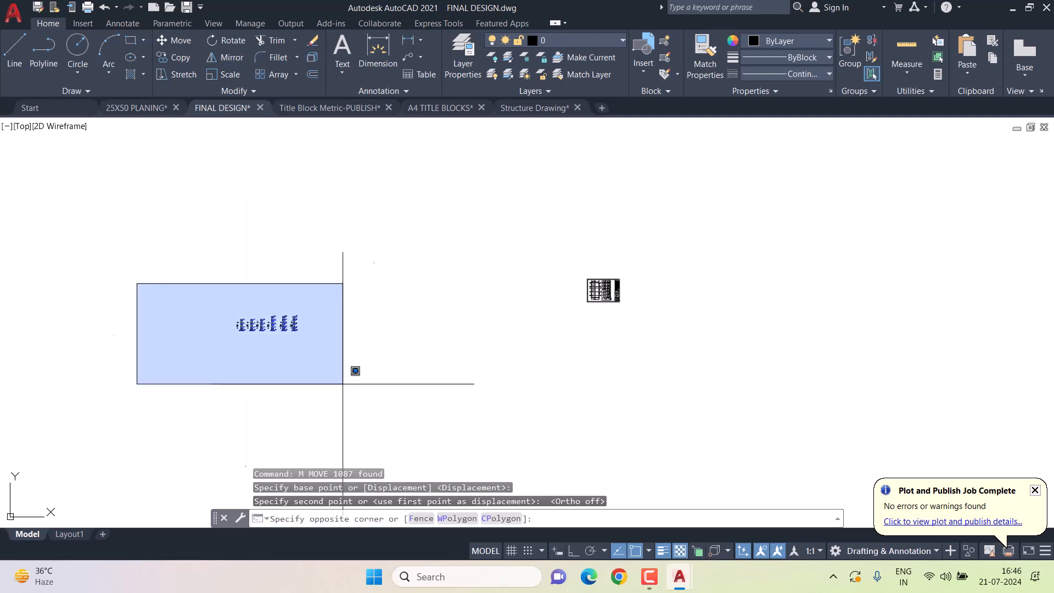
pyautogui.click(384, 398)
pyautogui.write('m')
pyautogui.press('space')
pyautogui.click(297, 385)
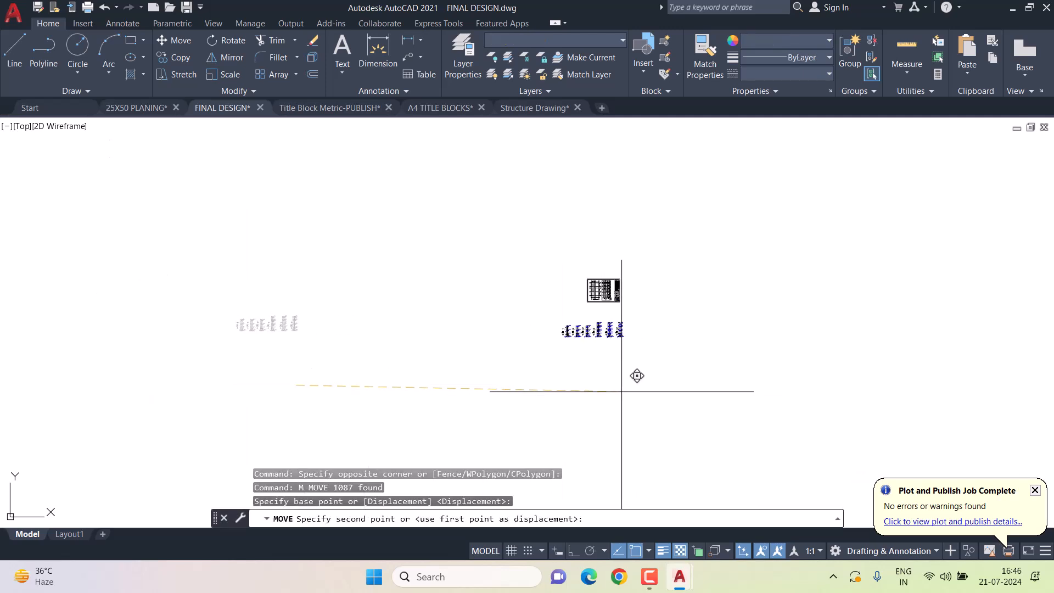
pyautogui.click(622, 392)
pyautogui.scroll(2, 604, 332)
# Delete the stray Concrete Line object lying far from the sheet and the column details, and fit the remaining drawings in view.
pyautogui.middleClick(581, 307)
pyautogui.middleClick(582, 307)
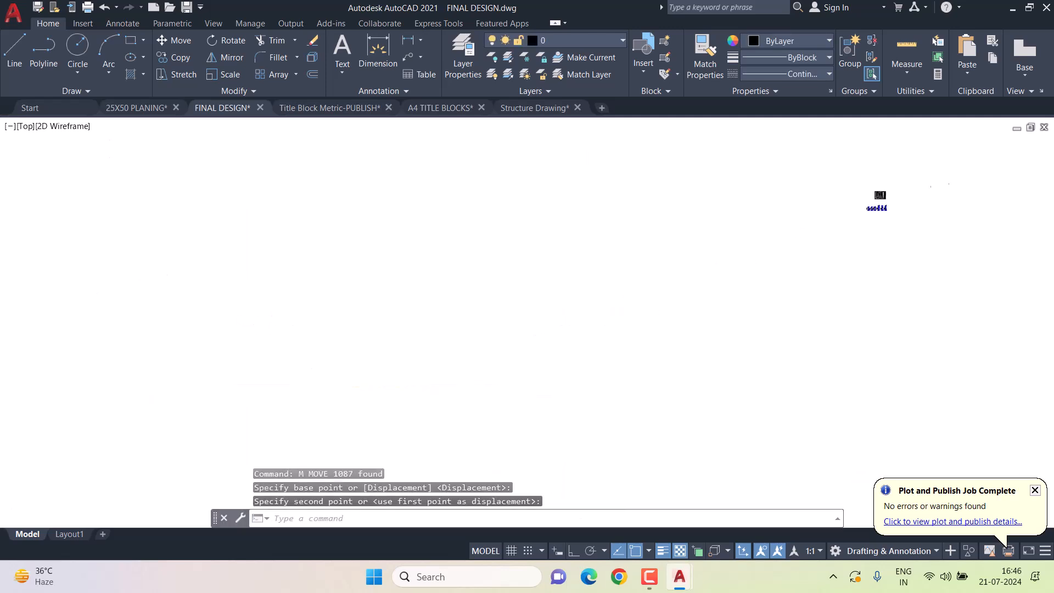
pyautogui.hotkey('ctrl', 'a')
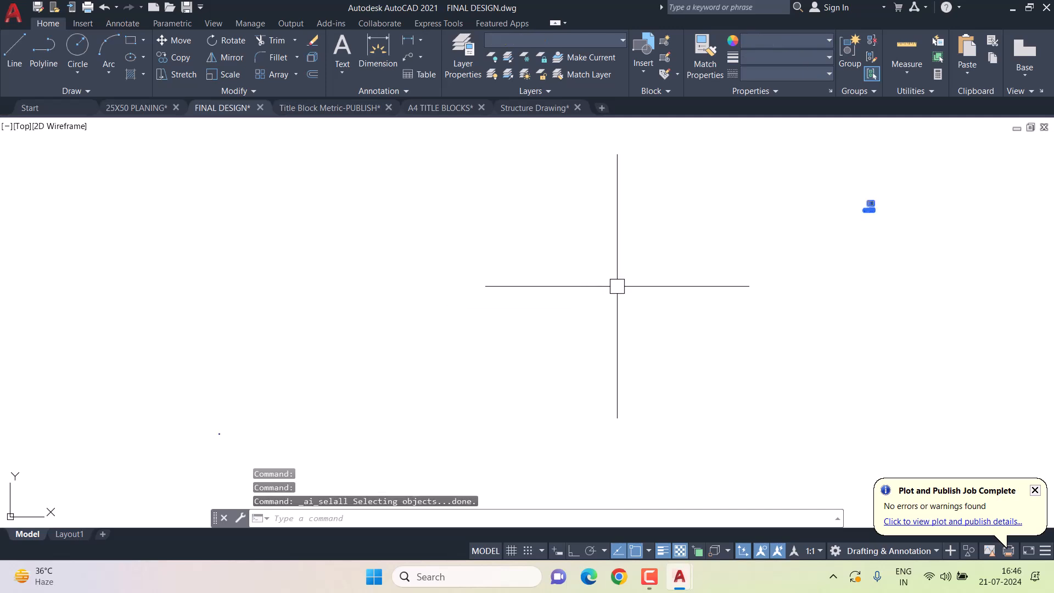
pyautogui.press('Escape')
pyautogui.click(825, 193)
pyautogui.click(906, 227)
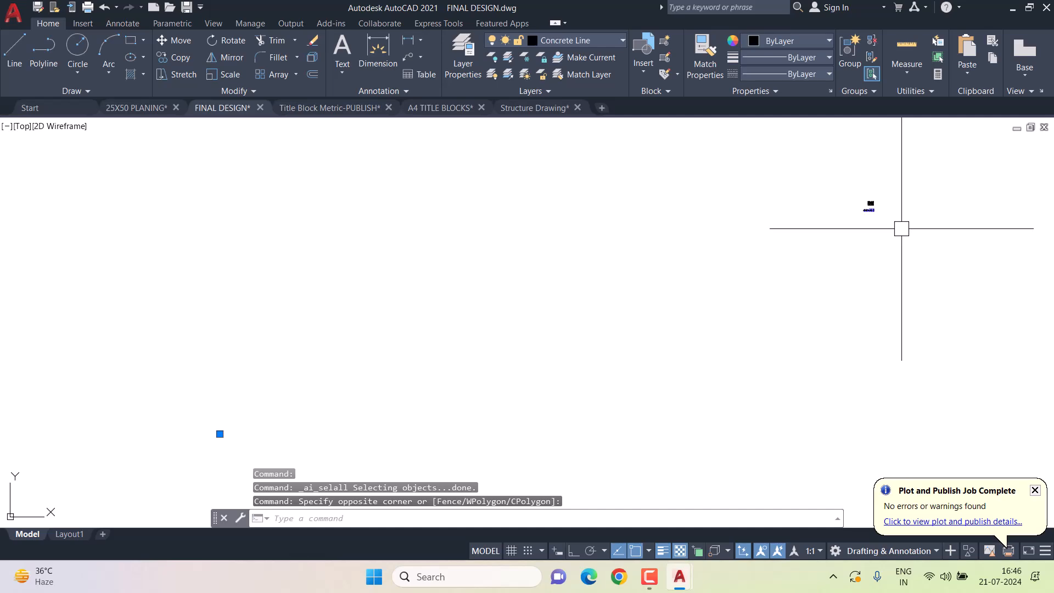
pyautogui.middleClick(892, 230)
pyautogui.middleClick(892, 230)
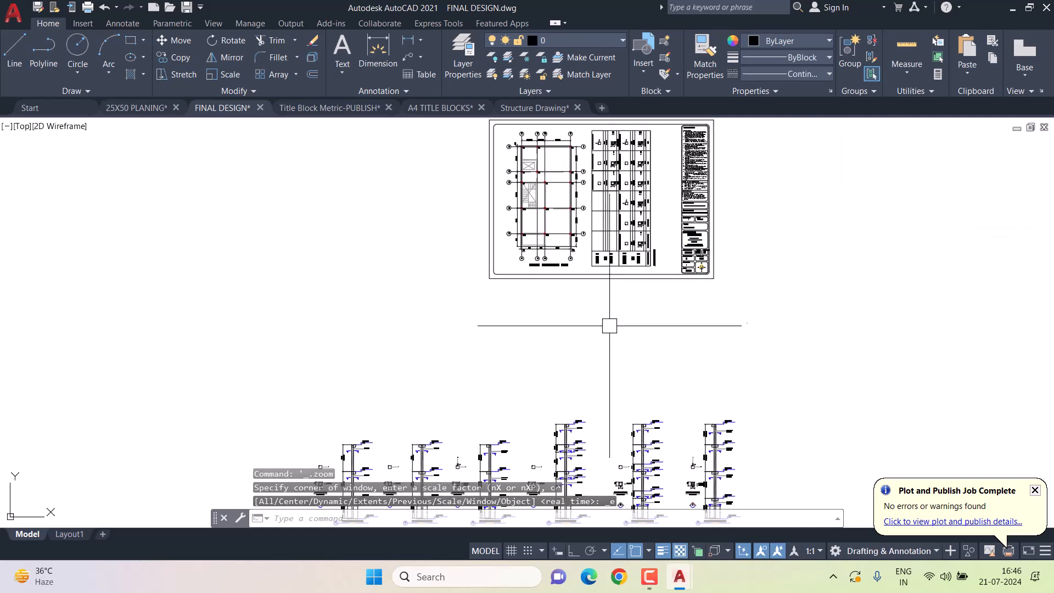
# Move the six column details from below the framed sheet to the empty area on its left side.
pyautogui.moveTo(347, 388); pyautogui.dragTo(365, 282, button='middle')
pyautogui.click(247, 277)
pyautogui.click(780, 424)
pyautogui.write('m')
pyautogui.press('Return')
pyautogui.click(843, 353)
pyautogui.moveTo(492, 251); pyautogui.dragTo(722, 416, button='middle')
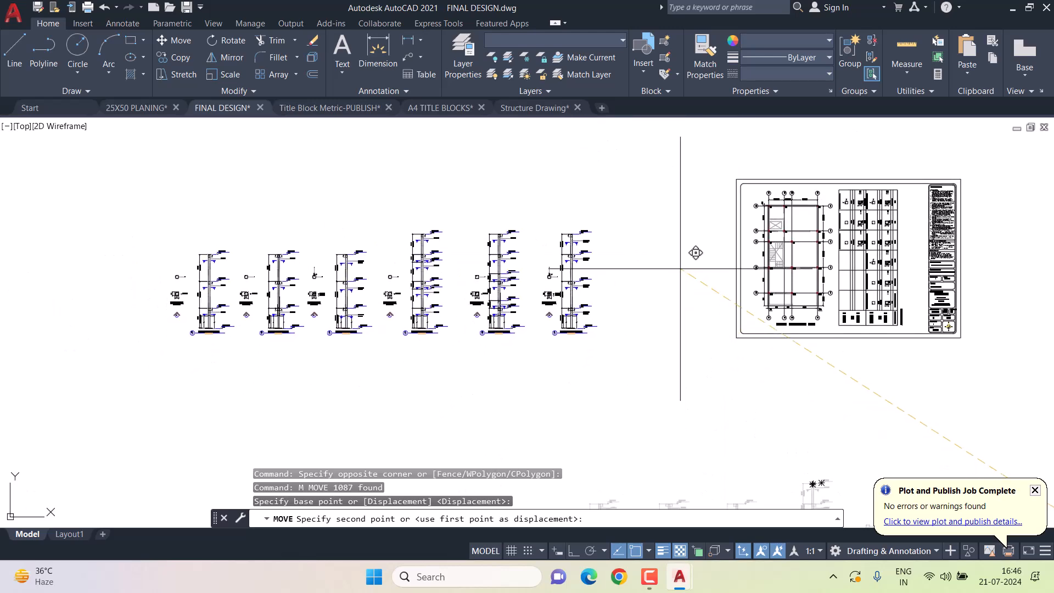
pyautogui.press('Escape')
# Try to move the C7, C10 and C11 details together horizontally toward the framed sheet with Ortho on.
pyautogui.scroll(2, 410, 286)
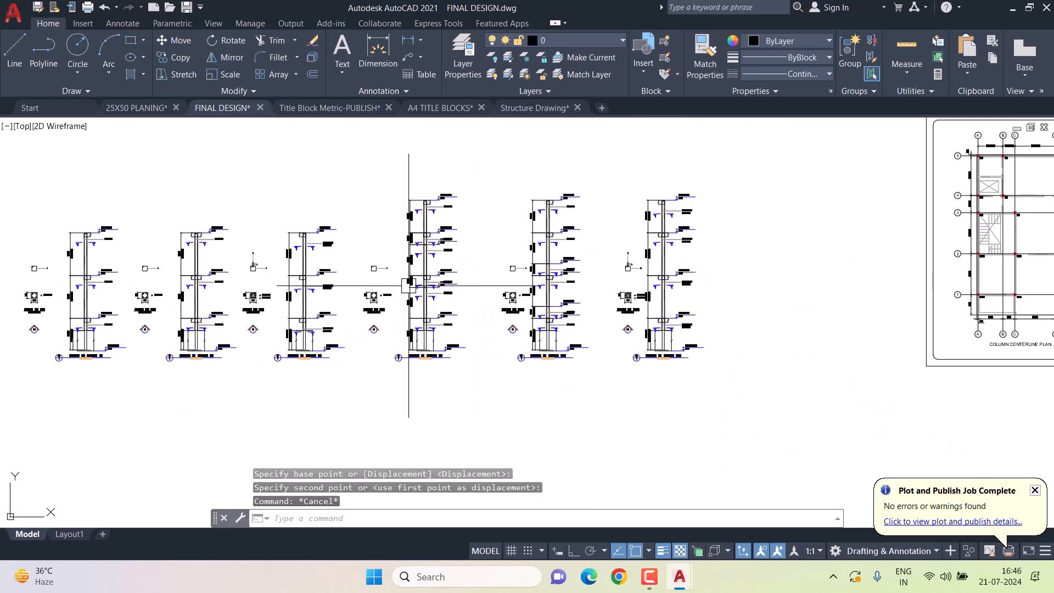
pyautogui.click(365, 154)
pyautogui.click(753, 414)
pyautogui.moveTo(753, 414); pyautogui.dragTo(748, 404, button='middle')
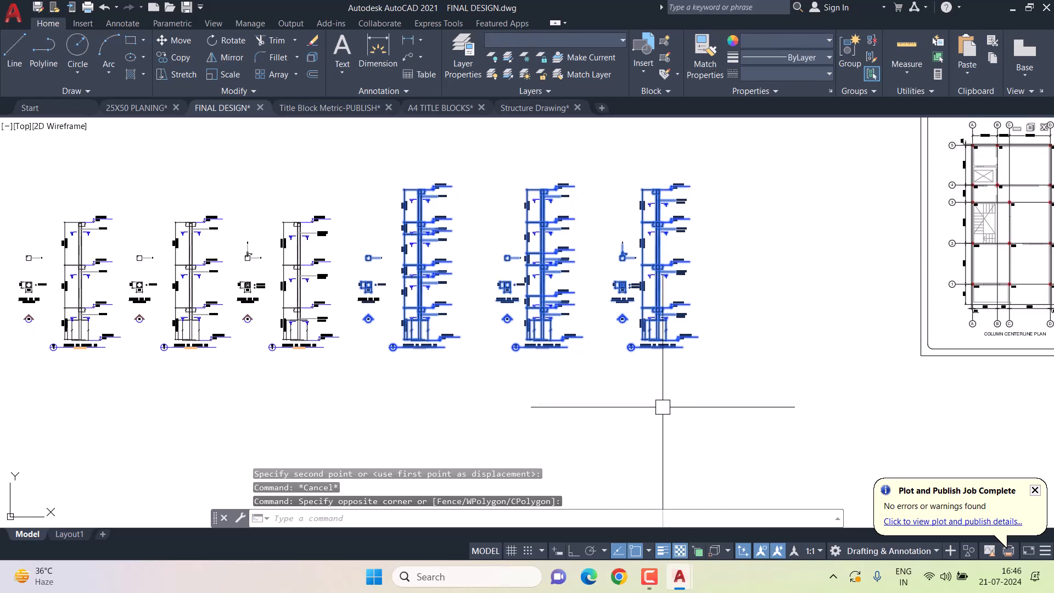
pyautogui.write('m')
pyautogui.press('Return')
pyautogui.click(533, 418)
pyautogui.press('F8')
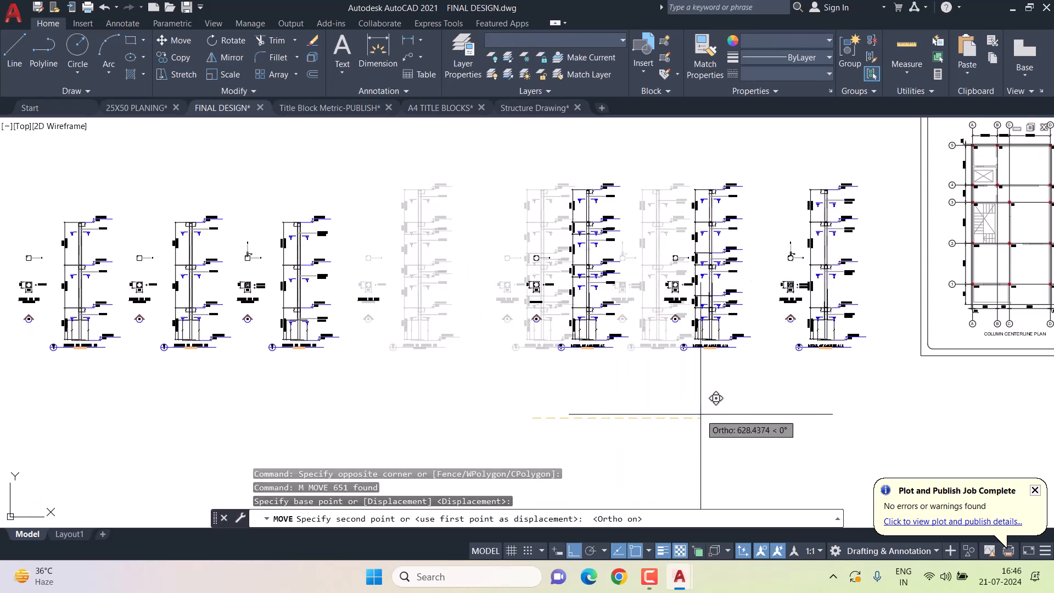
pyautogui.click(700, 414)
# Undo the horizontal move of the C7, C10 and C11 details.
pyautogui.moveTo(443, 382); pyautogui.dragTo(627, 407, button='middle')
pyautogui.scroll(4, 513, 337)
pyautogui.scroll(-4, 513, 336)
pyautogui.moveTo(429, 335); pyautogui.dragTo(524, 341, button='middle')
pyautogui.click(266, 203)
pyautogui.click(675, 418)
pyautogui.press('Escape')
pyautogui.press('Escape')
pyautogui.hotkey('ctrl', 'z')
pyautogui.hotkey('ctrl', 'z')
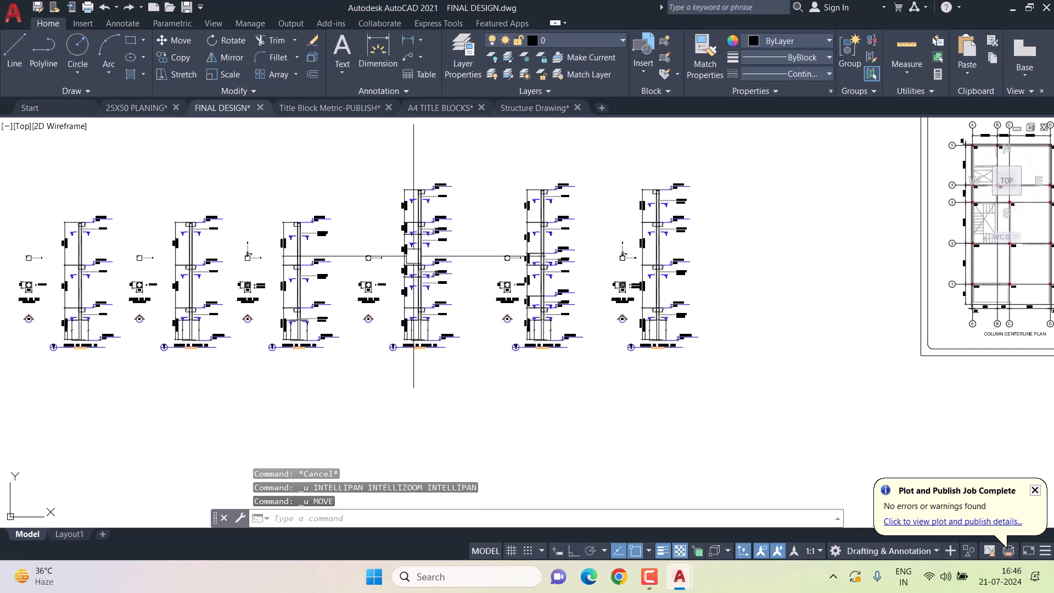
# Move the C7, C10 and C11 details together horizontally away from the C3 detail to form a separate group.
pyautogui.click(345, 164)
pyautogui.click(755, 427)
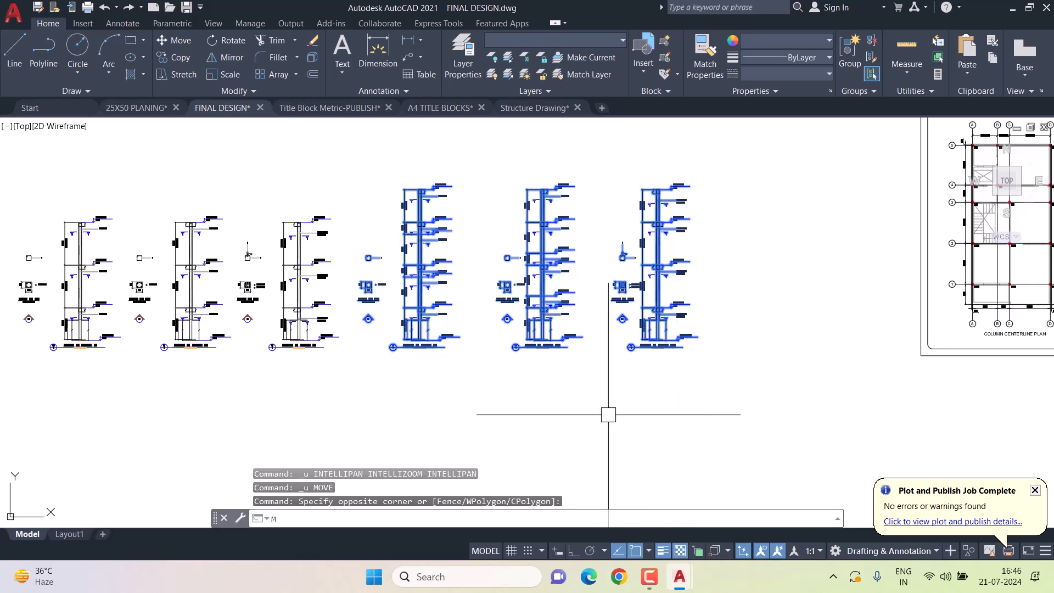
pyautogui.write('M')
pyautogui.press('Return')
pyautogui.click(643, 410)
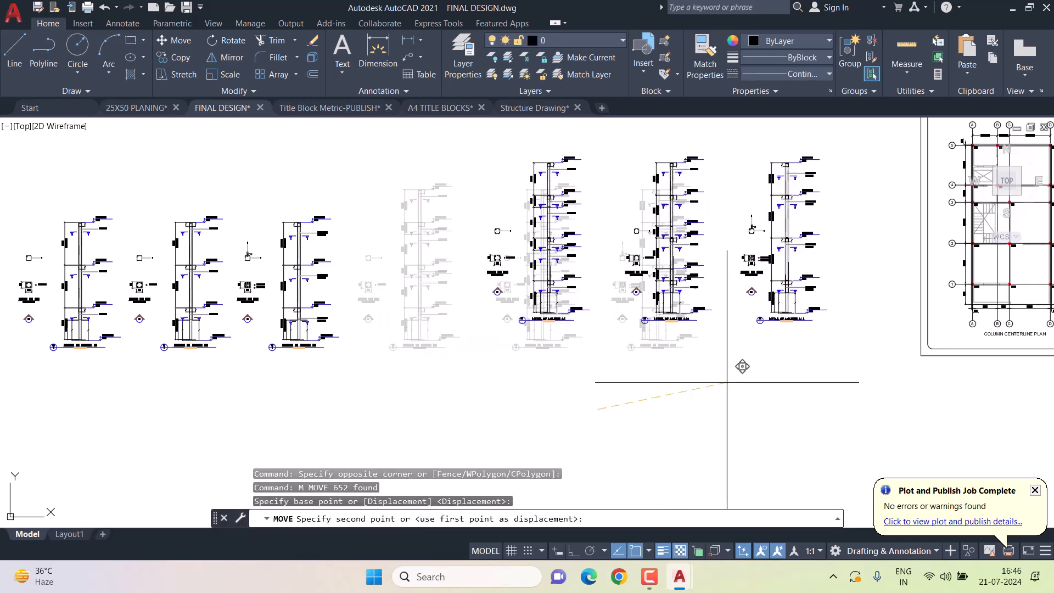
pyautogui.press('F8')
pyautogui.moveTo(483, 357); pyautogui.dragTo(713, 386, button='middle')
pyautogui.press('Escape')
# Move the C1, C2 and C3 details together horizontally slightly closer to the C7 detail.
pyautogui.click(163, 186)
pyautogui.click(637, 434)
pyautogui.write('M')
pyautogui.press('Return')
pyautogui.click(638, 433)
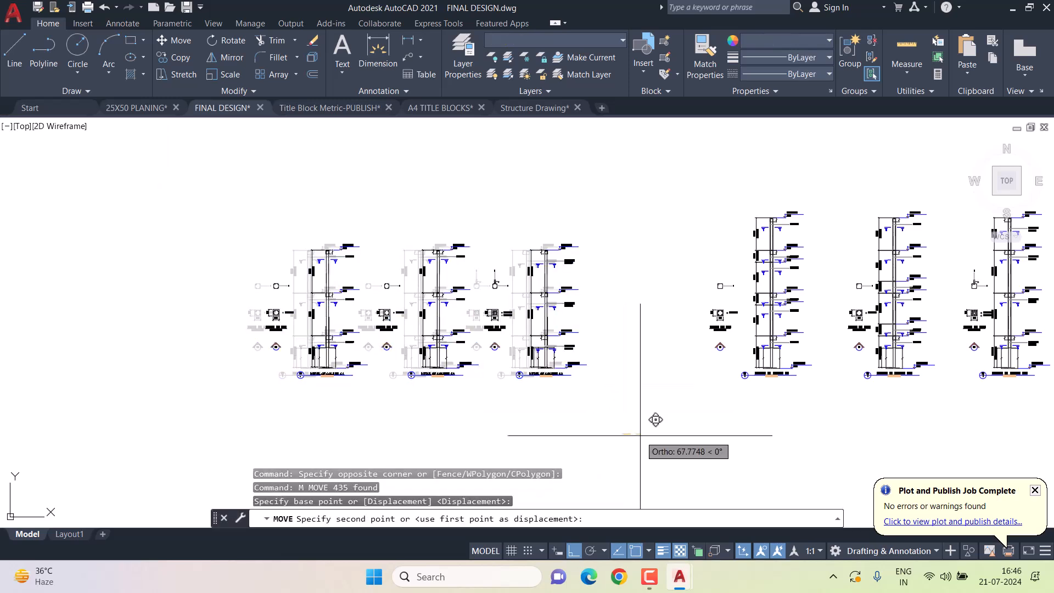
pyautogui.press('Escape')
# Copy the sheet border and title block horizontally twice, once over the C7, C10 and C11 details and once over the C1, C2 and C3 details.
pyautogui.scroll(-3, 706, 371)
pyautogui.click(786, 381)
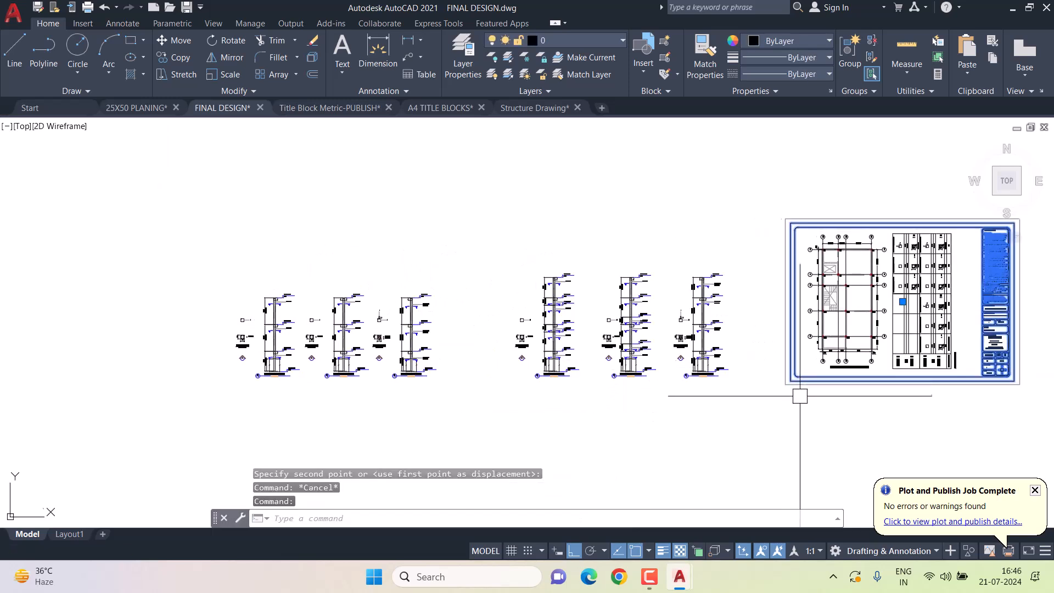
pyautogui.write('co')
pyautogui.press('Return')
pyautogui.click(865, 424)
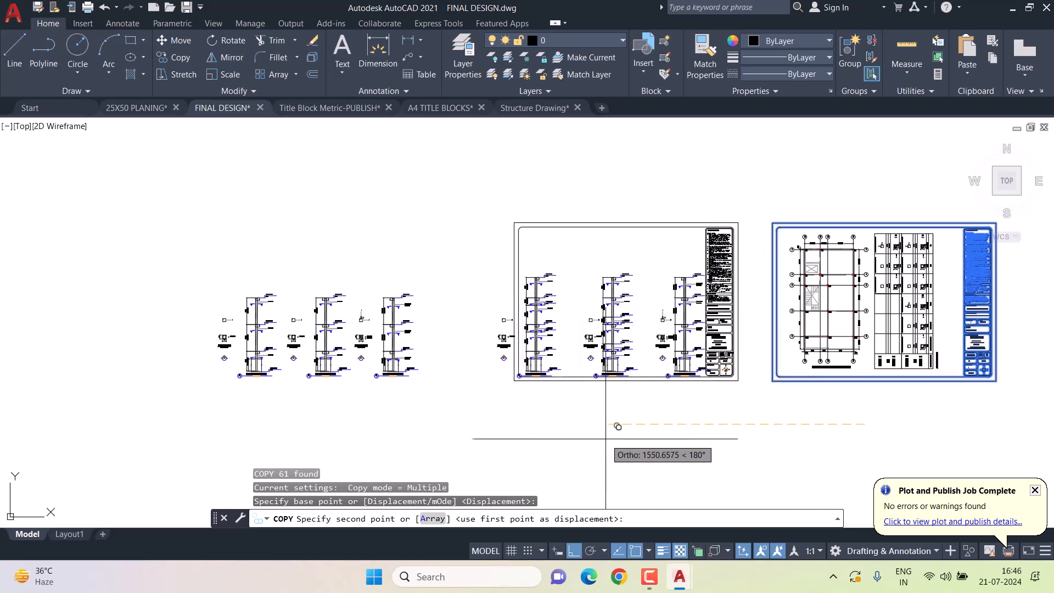
pyautogui.click(317, 440)
pyautogui.press('Escape')
pyautogui.press('Escape')
pyautogui.press('Escape')
pyautogui.click(132, 261)
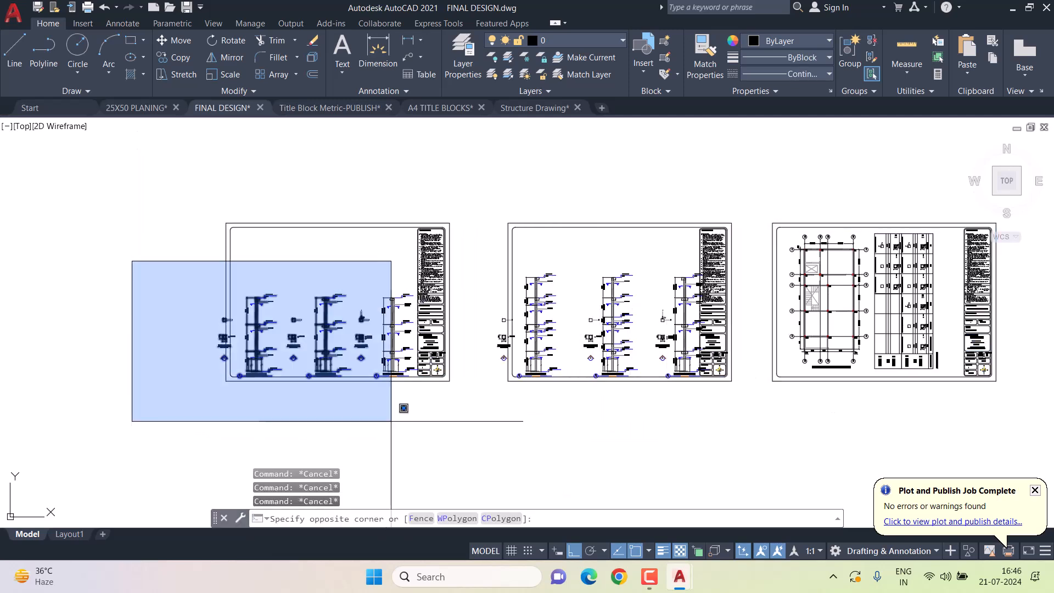
pyautogui.press('Escape')
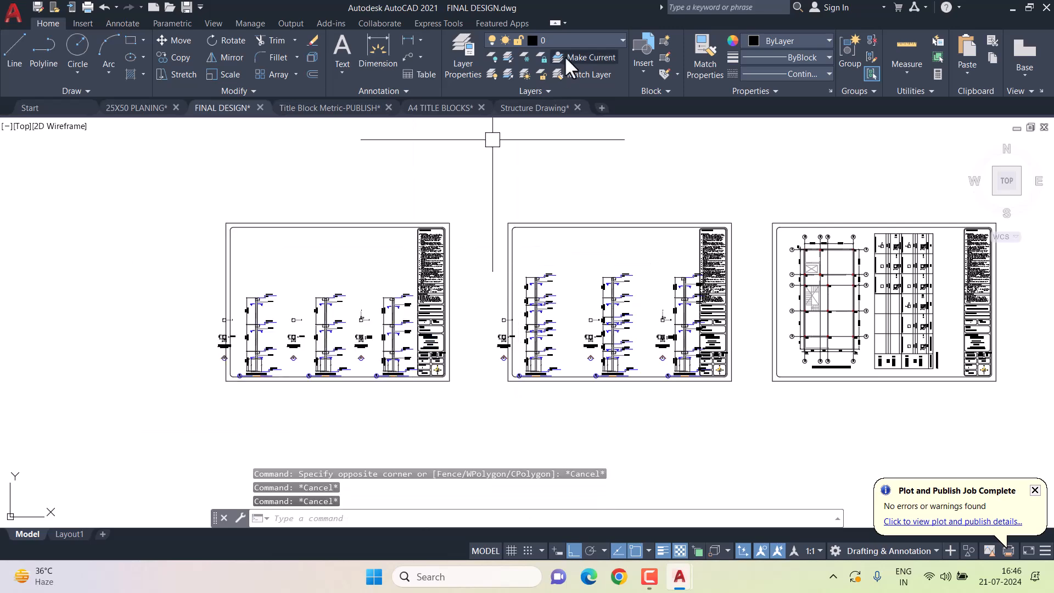
pyautogui.click(575, 43)
pyautogui.click(491, 56)
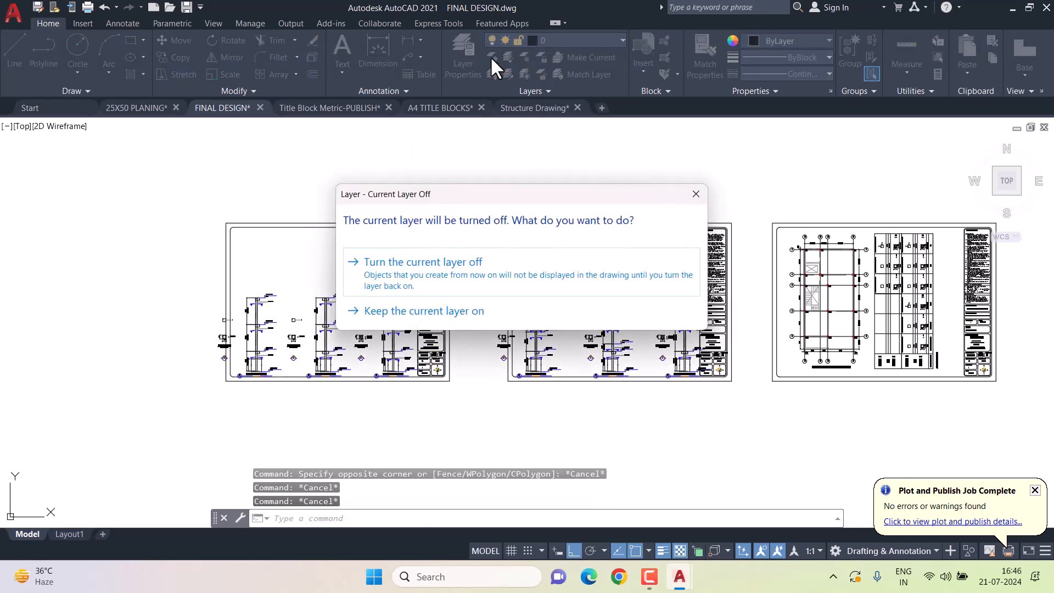
pyautogui.click(471, 310)
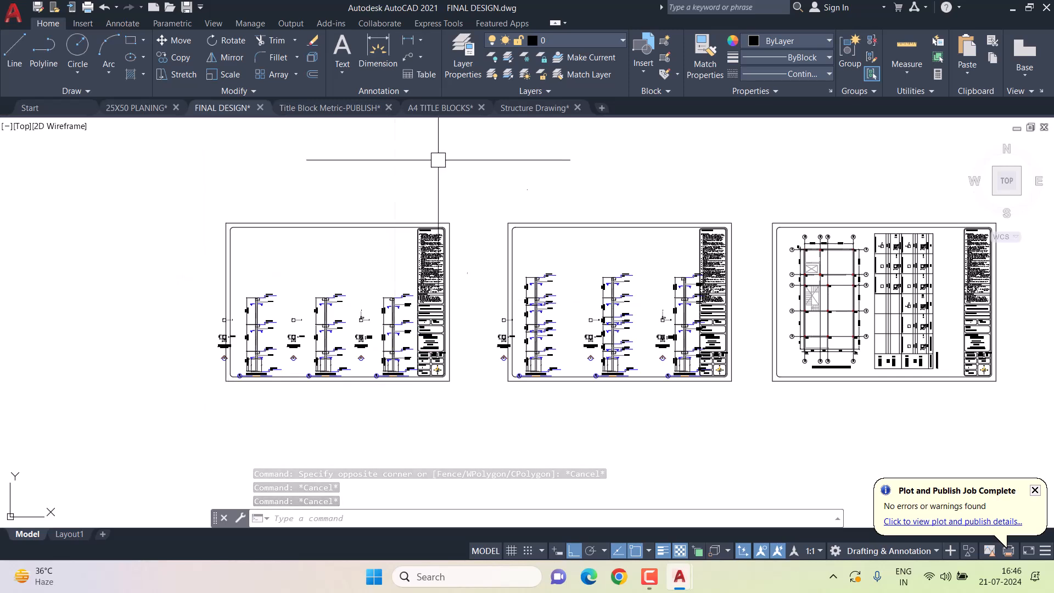
pyautogui.press('Escape')
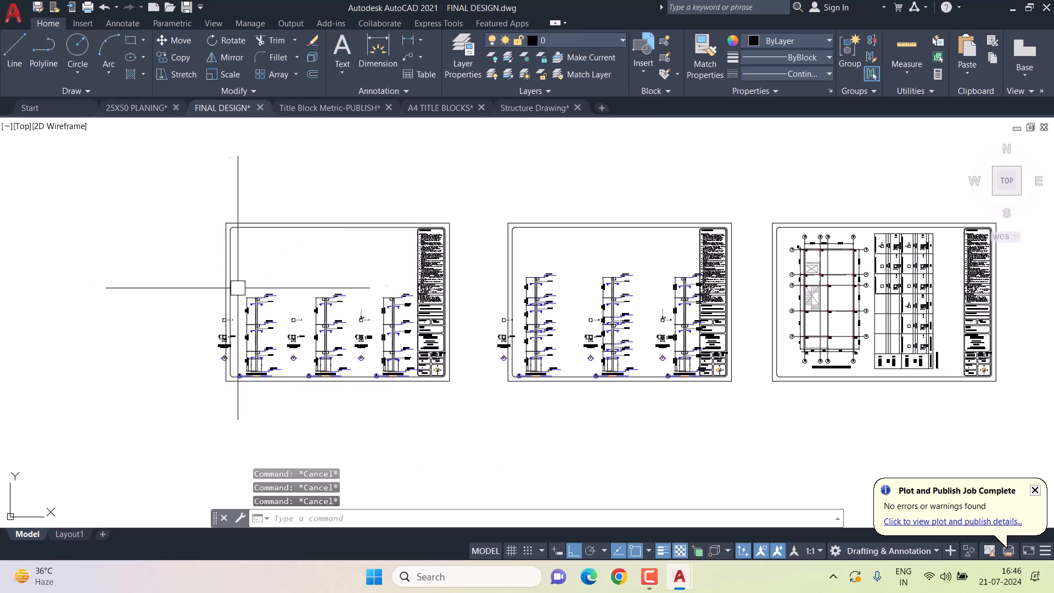
# Move the C1, C2 and C3 column details together upward inside their sheet border.
pyautogui.click(193, 276)
pyautogui.click(464, 483)
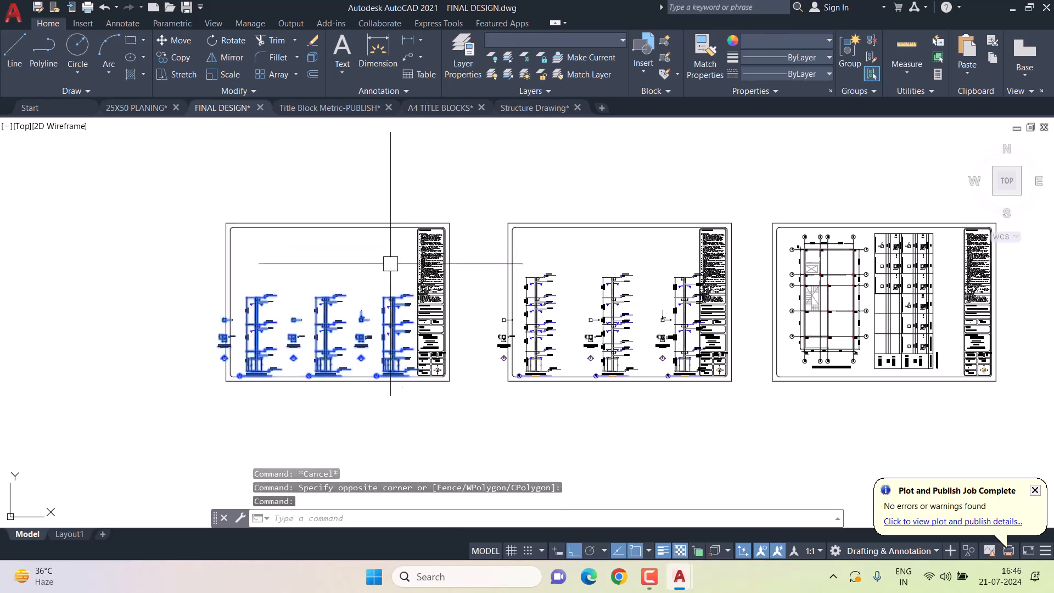
pyautogui.write('m')
pyautogui.press('Return')
pyautogui.click(407, 181)
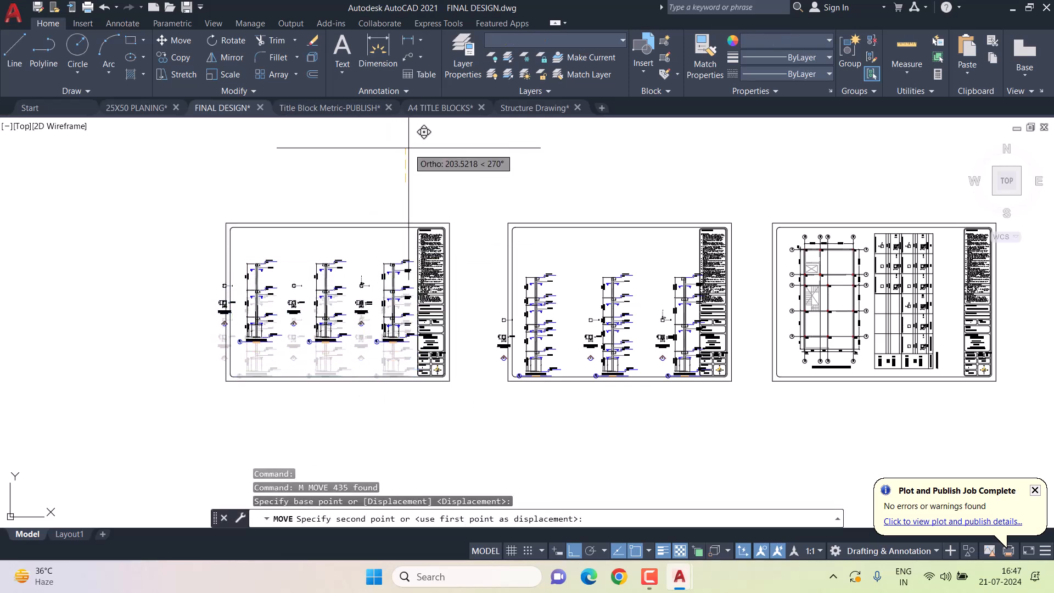
pyautogui.press('Escape')
# Move the C3 section with its bar detail and marker horizontally closer to the C3 column detail.
pyautogui.scroll(6, 337, 330)
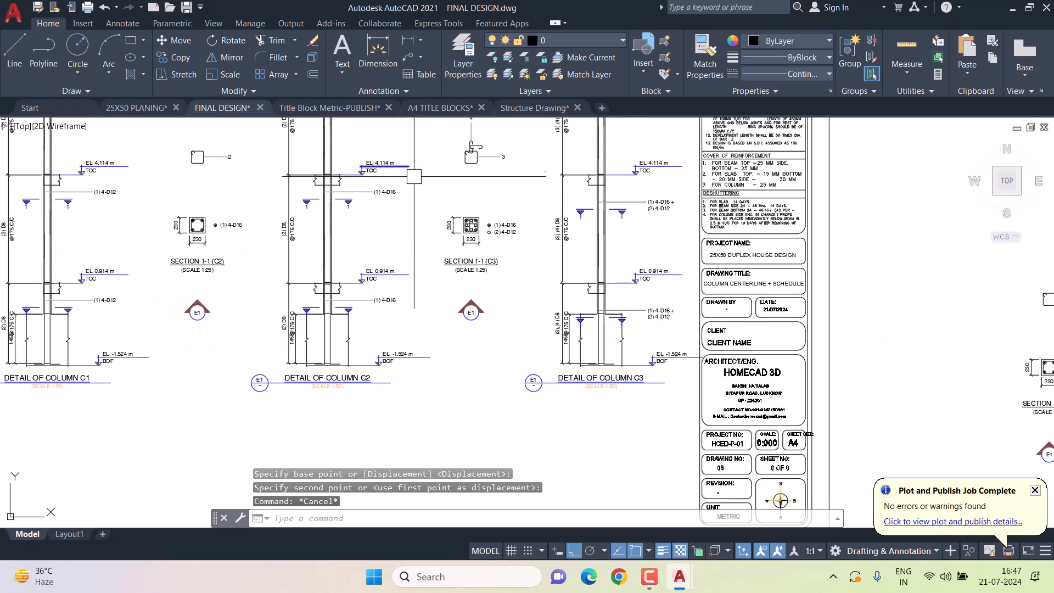
pyautogui.click(396, 176)
pyautogui.click(488, 413)
pyautogui.moveTo(488, 413); pyautogui.dragTo(455, 347, button='middle')
pyautogui.write('m')
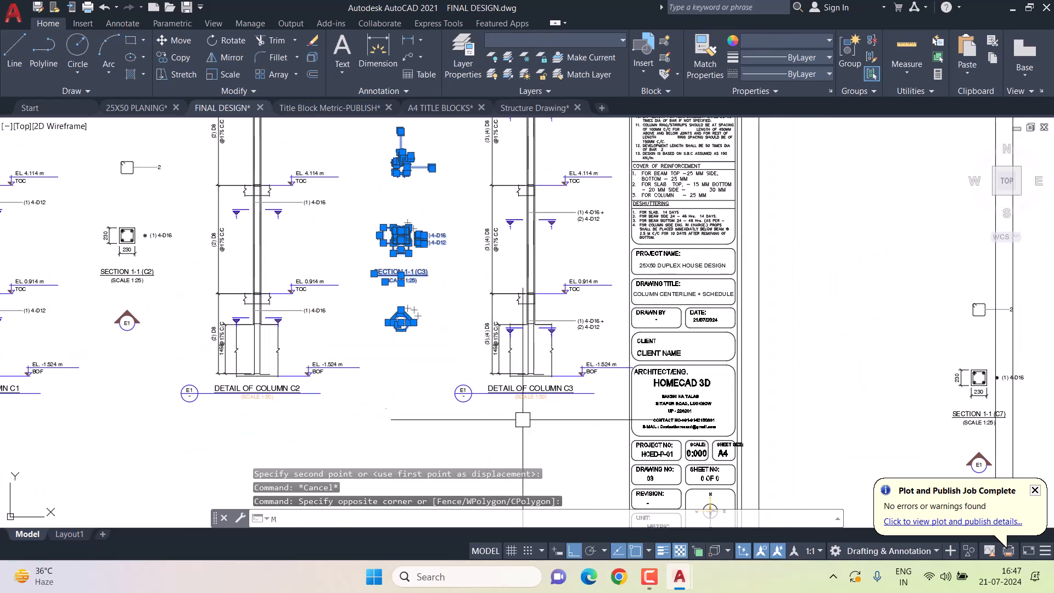
pyautogui.press('Return')
pyautogui.click(489, 430)
pyautogui.press('Escape')
pyautogui.press('Escape')
# Move the C1 and C2 details with their sections about 73 units horizontally toward the C3 detail.
pyautogui.scroll(-6, 423, 372)
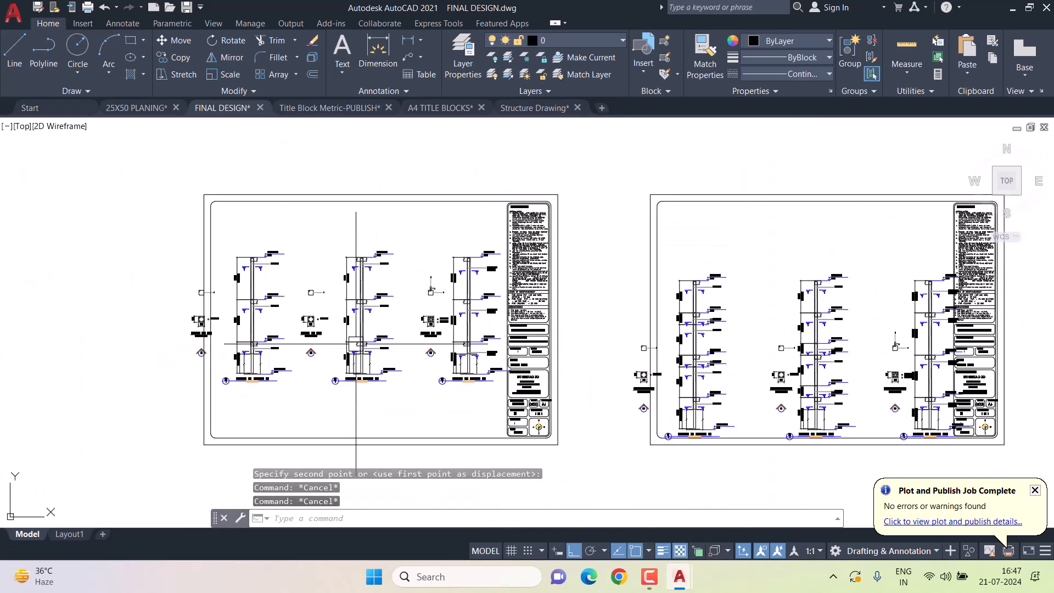
pyautogui.click(215, 252)
pyautogui.click(485, 429)
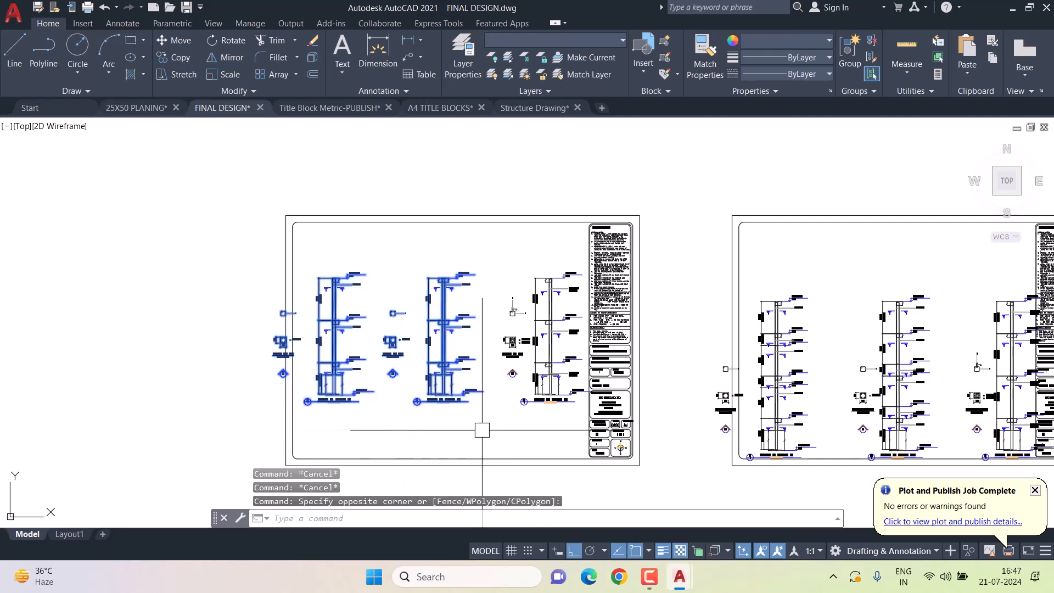
pyautogui.write('m')
pyautogui.press('Return')
pyautogui.click(435, 430)
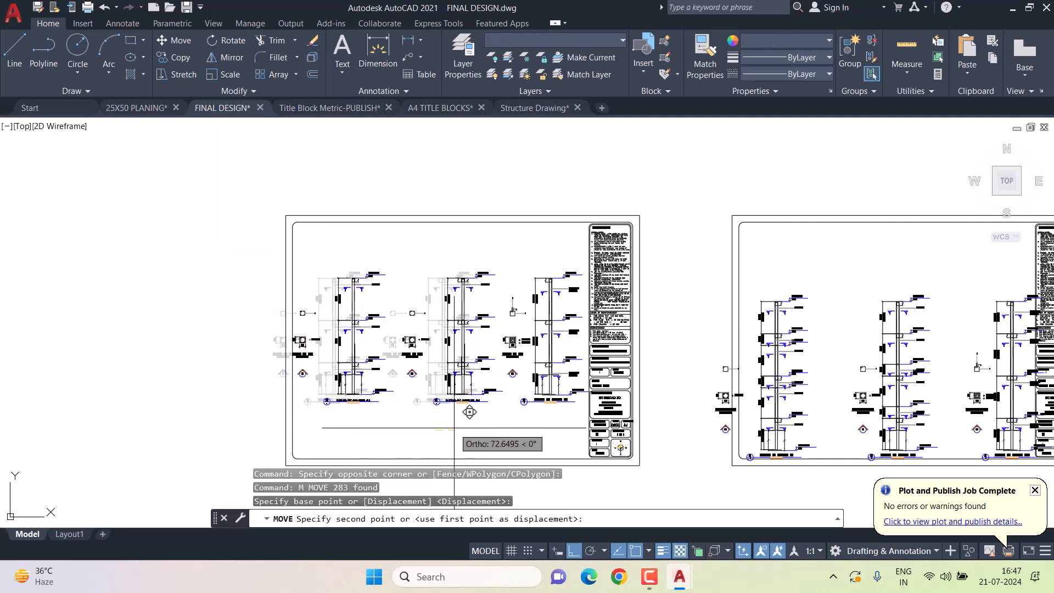
pyautogui.click(454, 428)
pyautogui.press('Escape')
pyautogui.press('Escape')
# Move the C1 section with its bar detail and marker about 31 units horizontally toward the C1 column detail.
pyautogui.click(254, 290)
pyautogui.click(324, 384)
pyautogui.write('m')
pyautogui.press('Return')
pyautogui.click(434, 431)
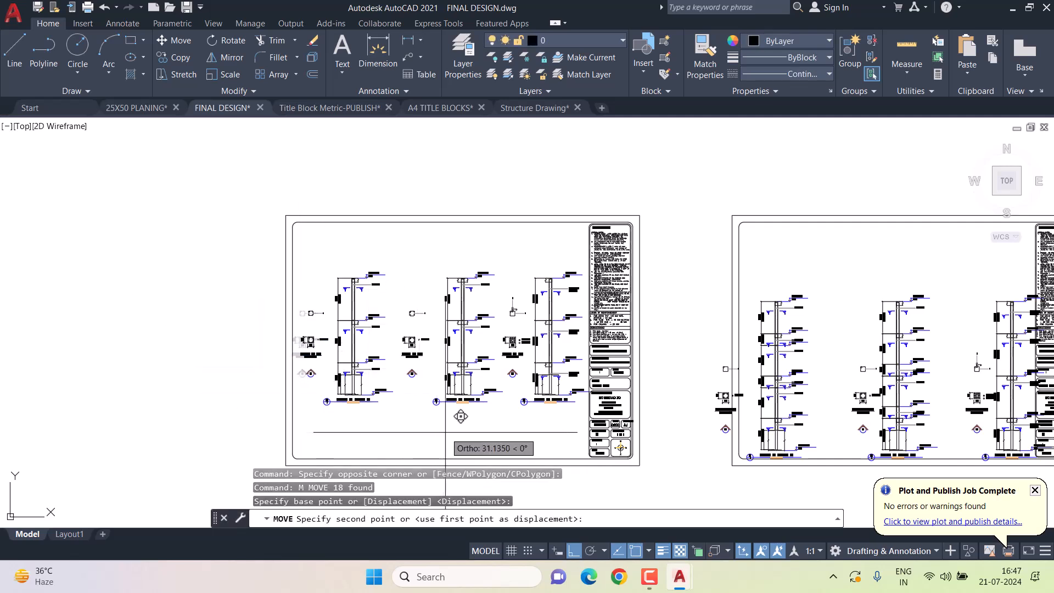
pyautogui.press('Escape')
pyautogui.press('Escape')
# Shift the border and title block around the C1, C2 and C3 details slightly toward the C7 sheet.
pyautogui.click(606, 429)
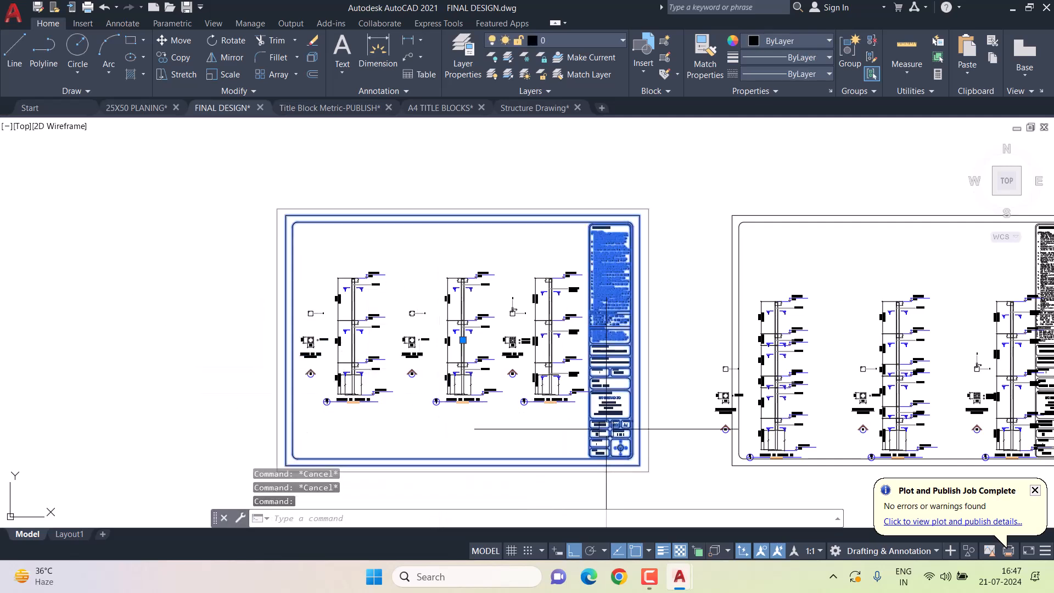
pyautogui.write('m')
pyautogui.press('Return')
pyautogui.click(660, 471)
pyautogui.press('Escape')
# Move the C7, C10 and C11 column details together upward inside their sheet border.
pyautogui.moveTo(628, 438); pyautogui.dragTo(346, 414, button='middle')
pyautogui.click(413, 243)
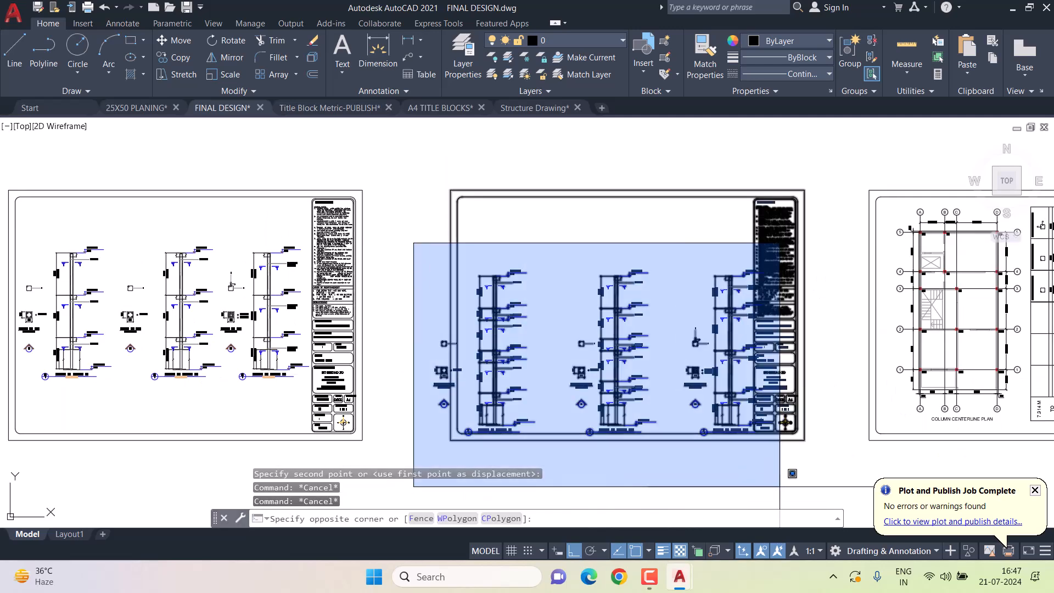
pyautogui.click(780, 486)
pyautogui.press('Return')
pyautogui.click(822, 318)
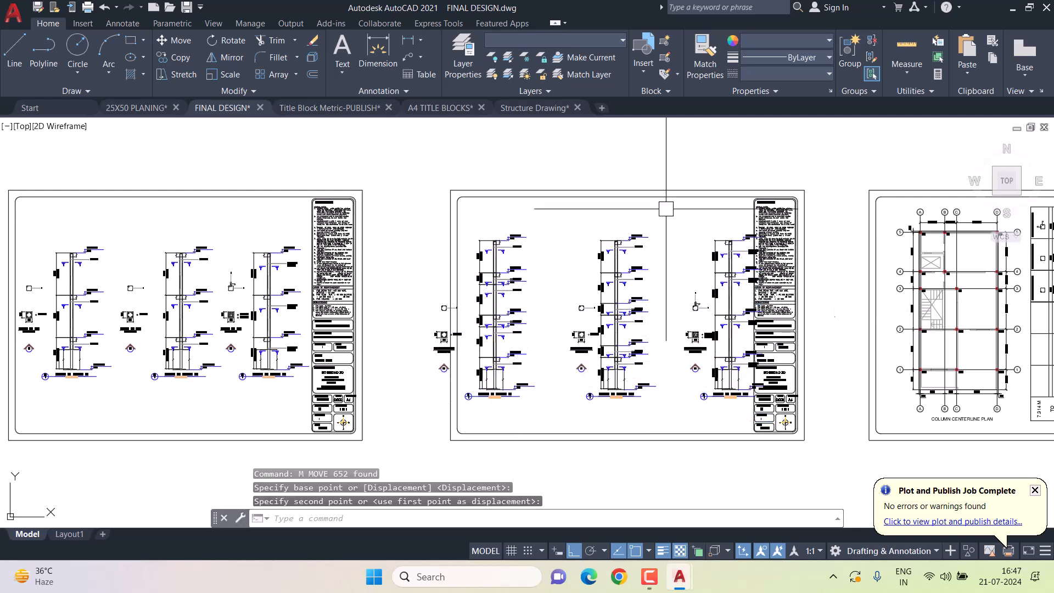
pyautogui.press('Escape')
pyautogui.press('Escape')
pyautogui.press('Escape')
# Shift the border and title block around the C7, C10 and C11 details toward the column centerline sheet in two short horizontal moves.
pyautogui.click(752, 201)
pyautogui.press('Return')
pyautogui.click(747, 164)
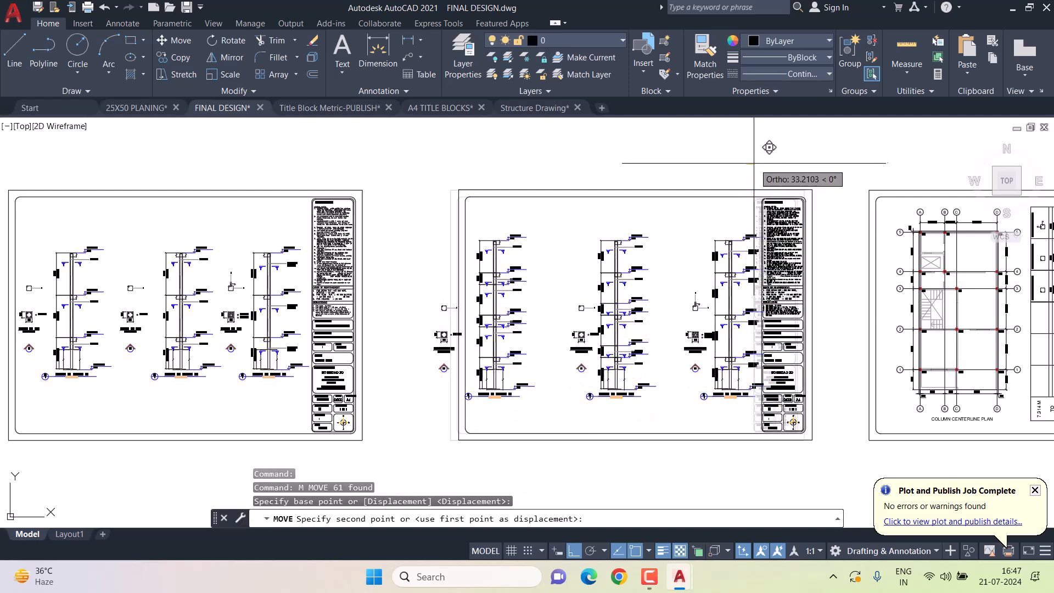
pyautogui.click(758, 165)
pyautogui.click(791, 198)
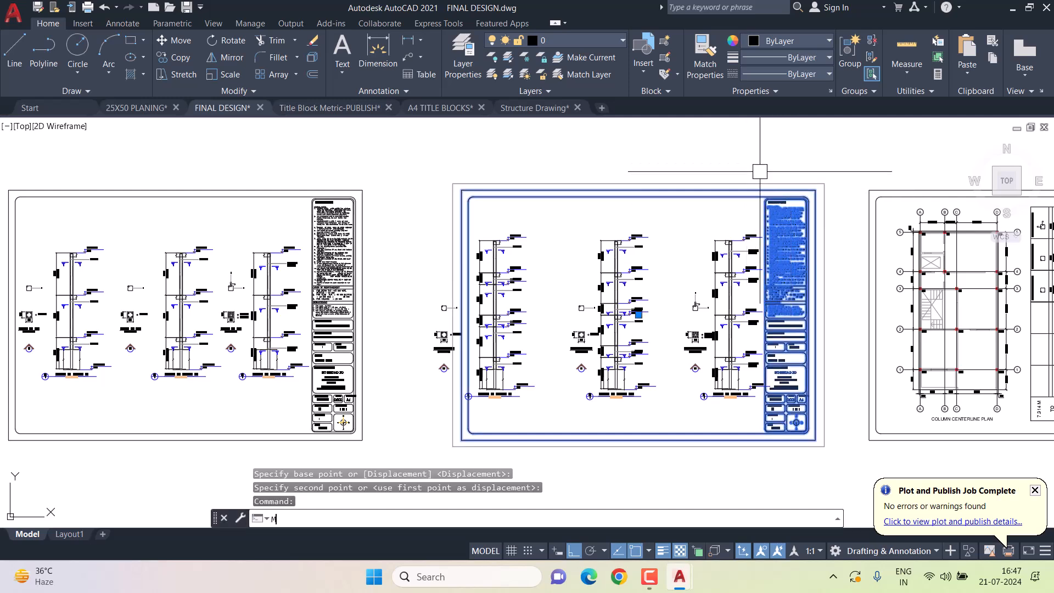
pyautogui.press('Return')
pyautogui.click(777, 141)
pyautogui.click(784, 141)
pyautogui.press('Escape')
pyautogui.press('Escape')
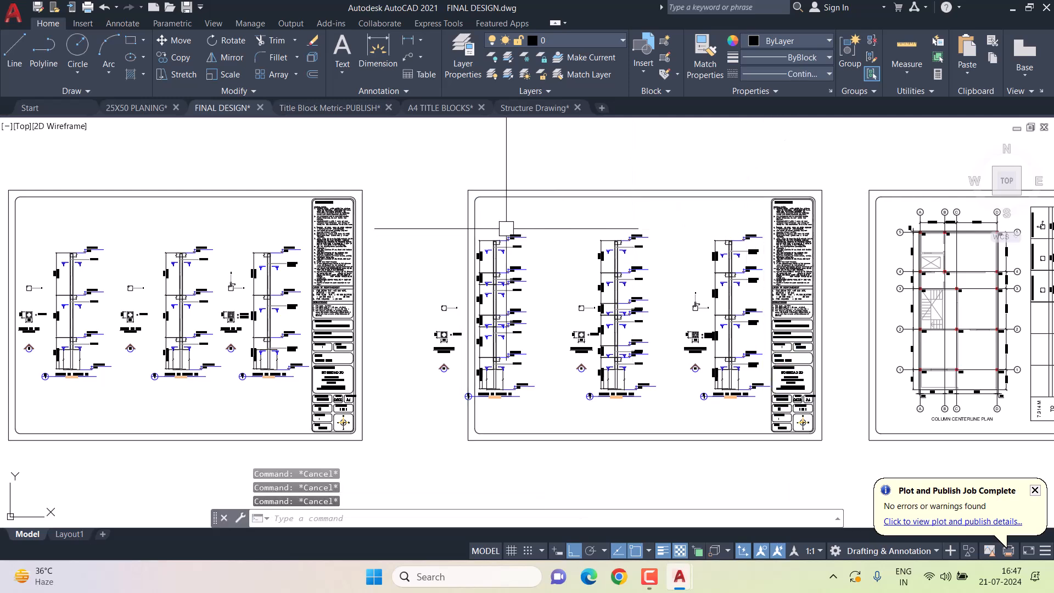
# Move the C10 column detail with its section horizontally closer to the C11 detail.
pyautogui.click(562, 216)
pyautogui.click(684, 433)
pyautogui.moveTo(684, 434); pyautogui.dragTo(677, 419, button='middle')
pyautogui.write('m')
pyautogui.press('Return')
pyautogui.click(701, 455)
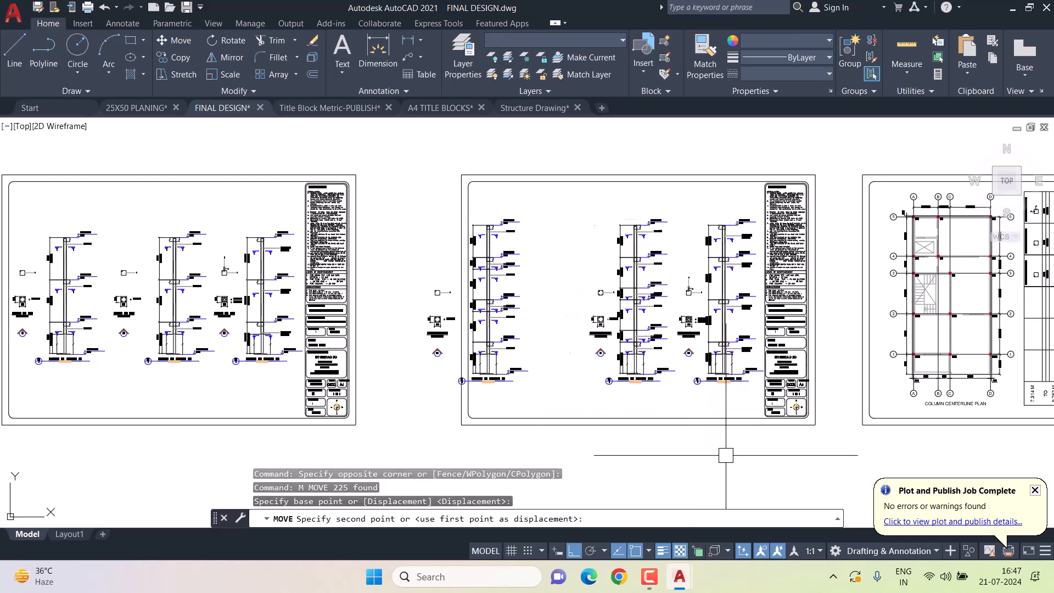
pyautogui.click(726, 455)
# Move the C7 column detail with its section horizontally toward C10 so that it sits fully inside the sheet border.
pyautogui.click(409, 198)
pyautogui.click(577, 424)
pyautogui.write('m')
pyautogui.press('Return')
pyautogui.click(657, 464)
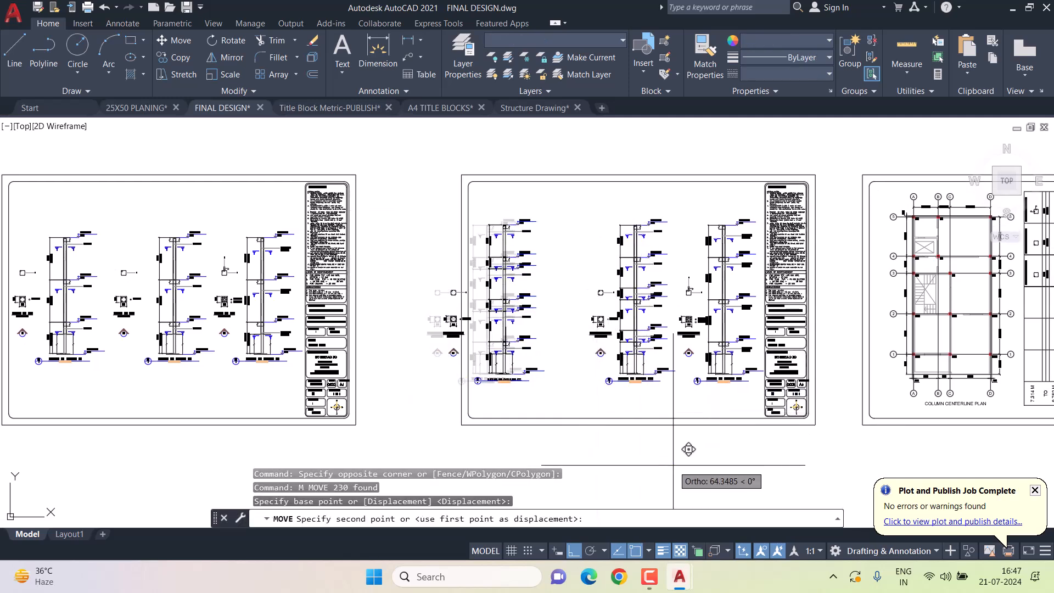
pyautogui.click(684, 427)
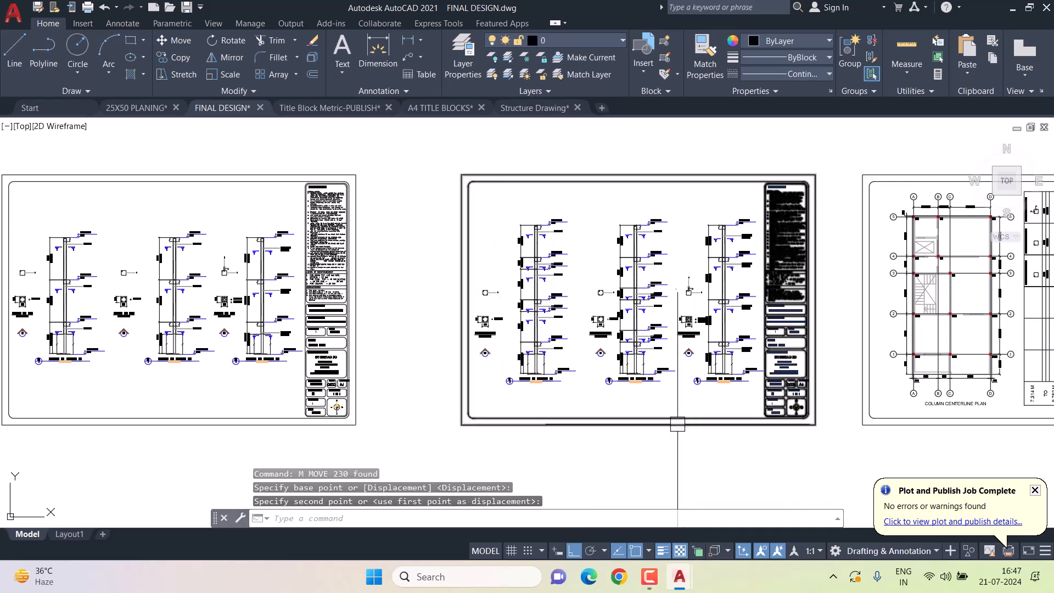
pyautogui.press('Escape')
pyautogui.press('Escape')
pyautogui.press('Escape')
pyautogui.scroll(3, 604, 235)
pyautogui.click(589, 187)
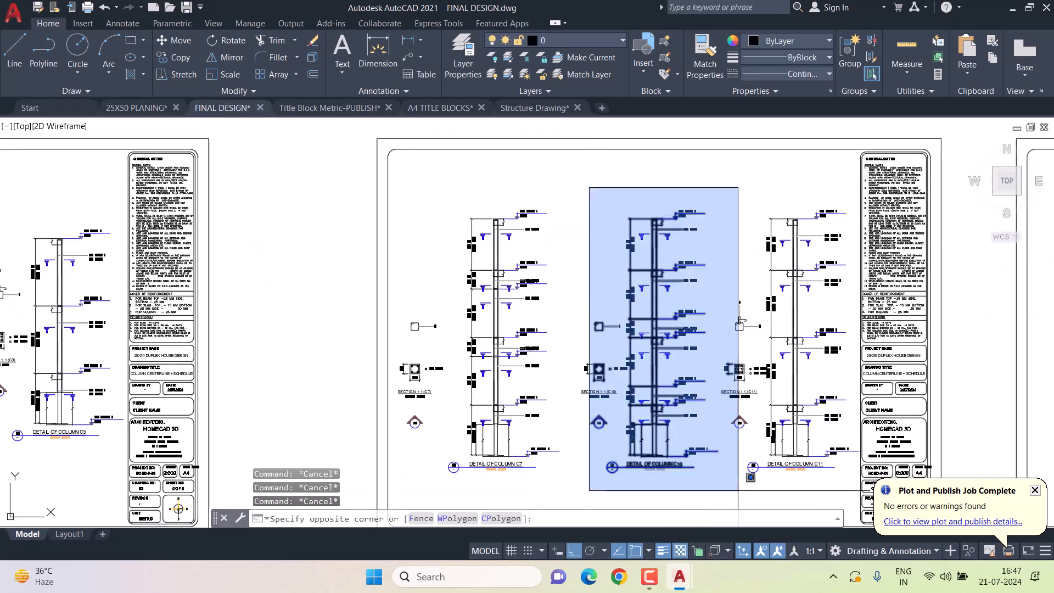
pyautogui.click(732, 489)
pyautogui.moveTo(582, 399); pyautogui.dragTo(578, 352, button='middle')
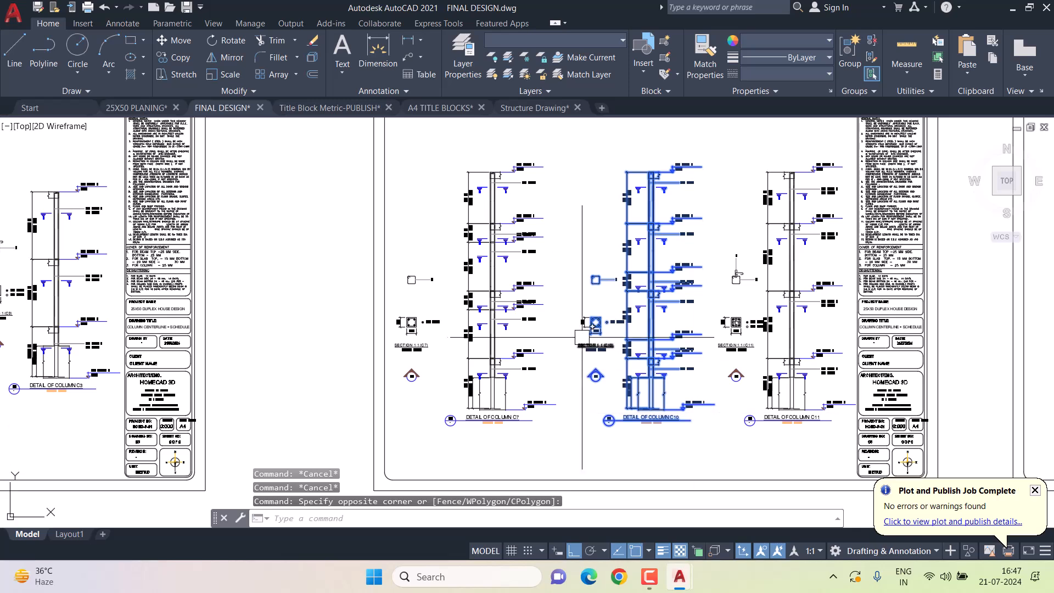
pyautogui.write('m')
pyautogui.press('space')
pyautogui.click(720, 432)
pyautogui.press('Escape')
pyautogui.press('Escape')
pyautogui.press('Escape')
# Move the C10 column detail with its section slightly toward C7 to even out the spacing between the three details.
pyautogui.click(574, 134)
pyautogui.click(723, 455)
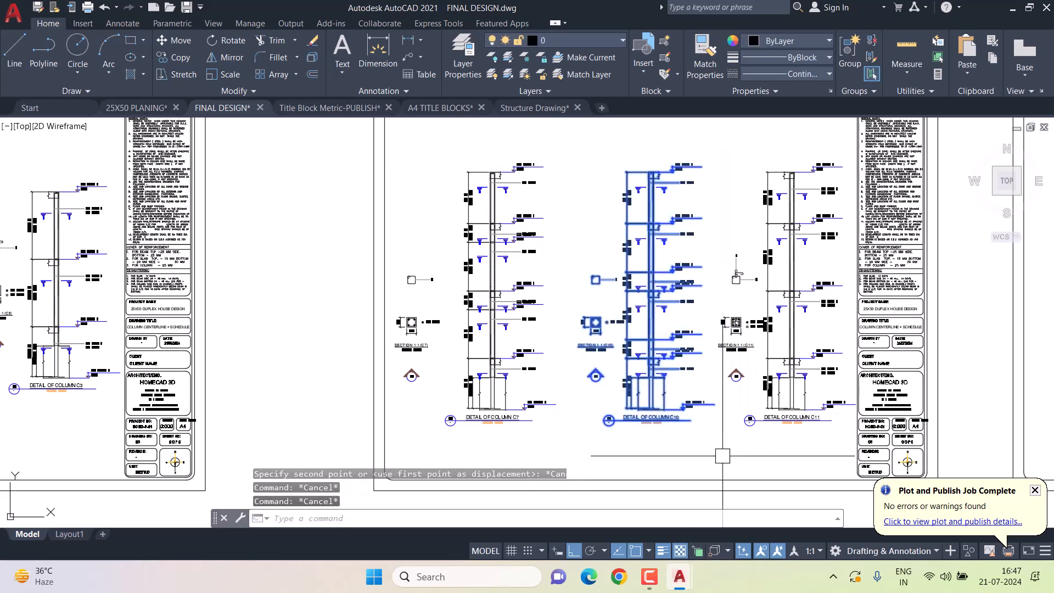
pyautogui.write('m')
pyautogui.press('space')
pyautogui.click(752, 439)
pyautogui.click(744, 439)
pyautogui.press('Escape')
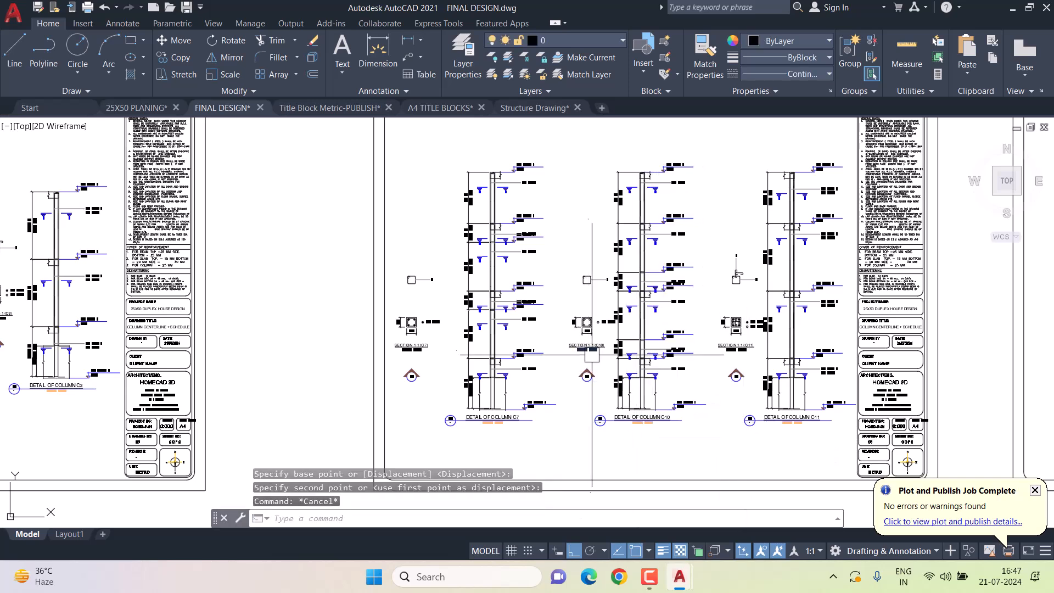
# Copy the portrait sheet with the vertical title block from the A4 TITLE BLOCKS drawing to the clipboard.
pyautogui.scroll(-2, 511, 312)
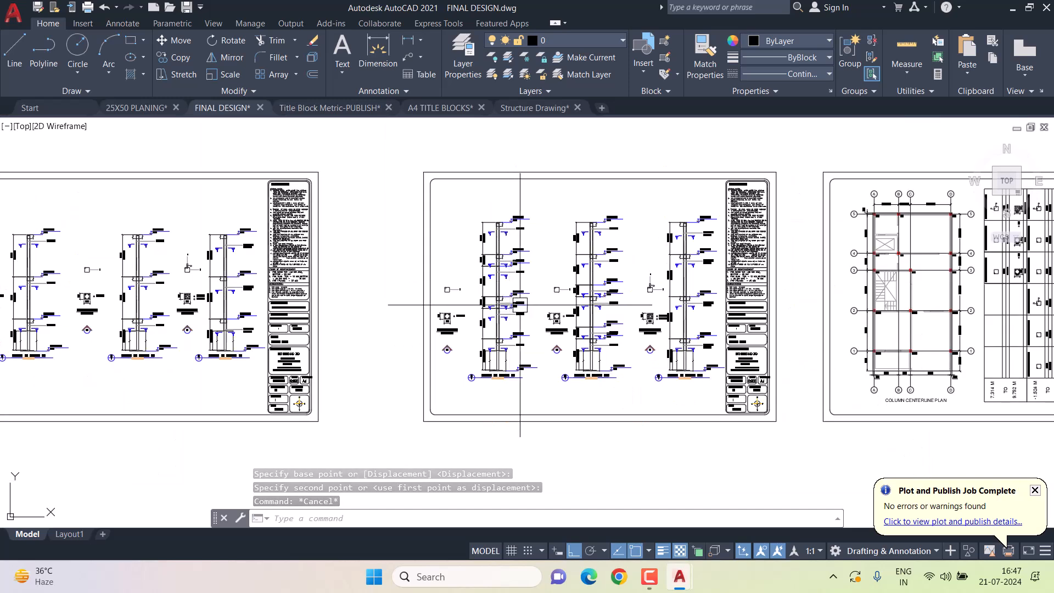
pyautogui.click(352, 103)
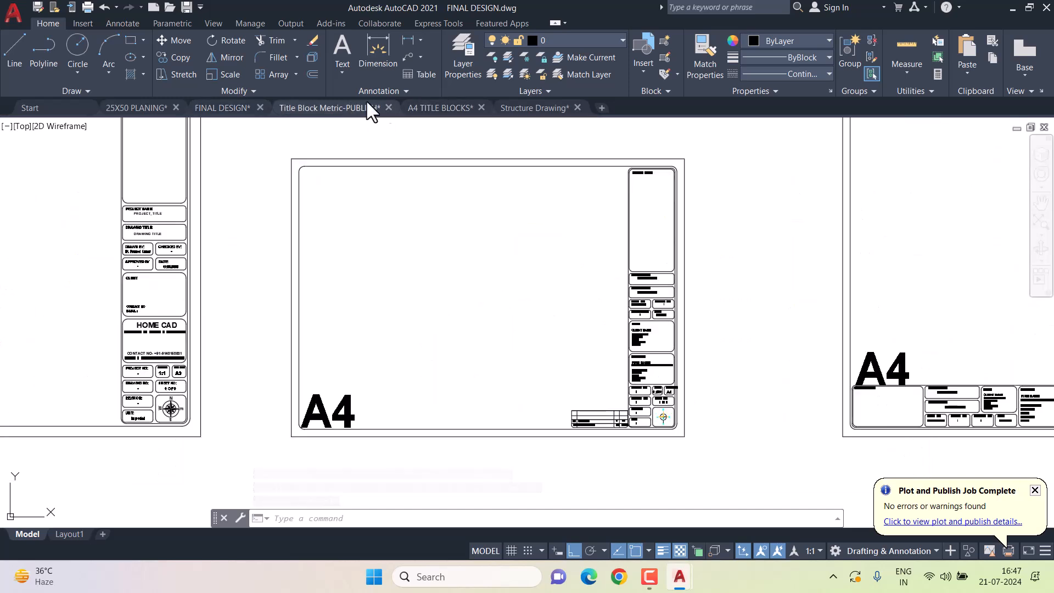
pyautogui.click(417, 109)
pyautogui.scroll(-5, 477, 226)
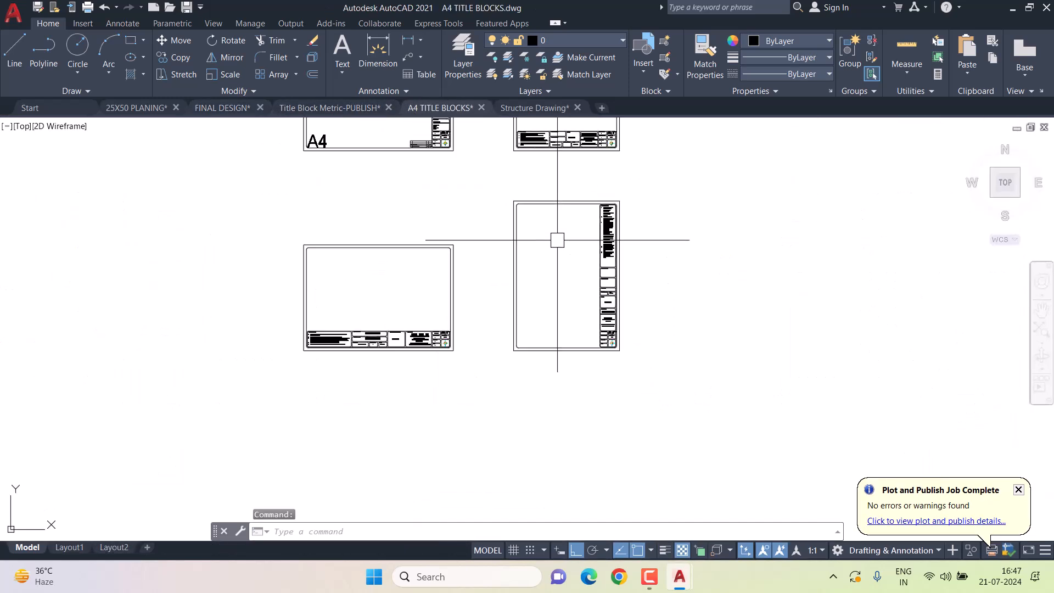
pyautogui.click(459, 159)
pyautogui.click(687, 431)
pyautogui.hotkey('ctrl', 'c')
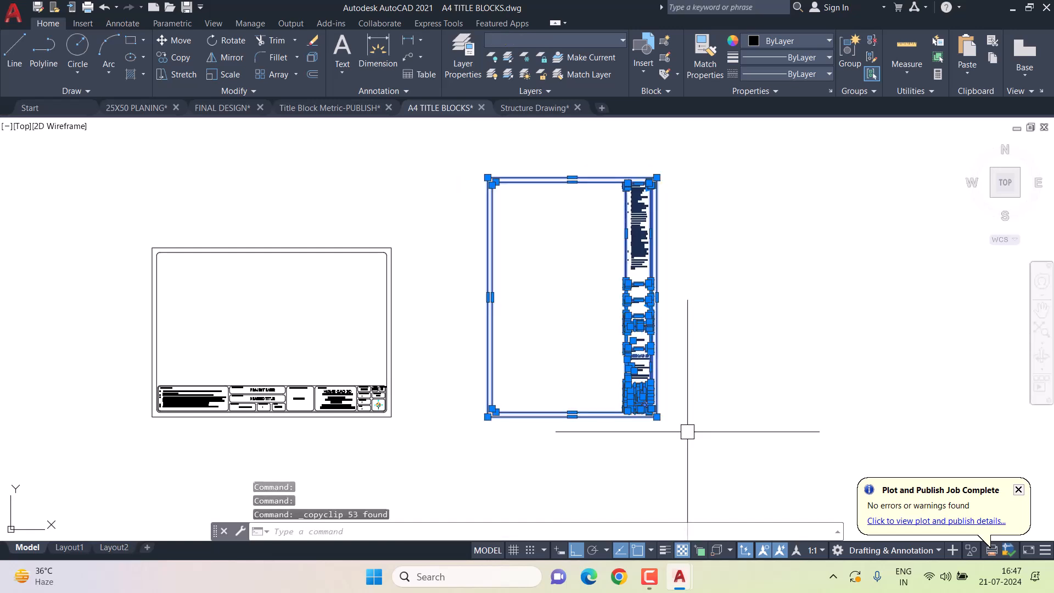
# Paste the portrait title block sheet into the FINAL DESIGN drawing, in the empty area beside the column centerline plan sheet.
pyautogui.click(194, 107)
pyautogui.press('F9')
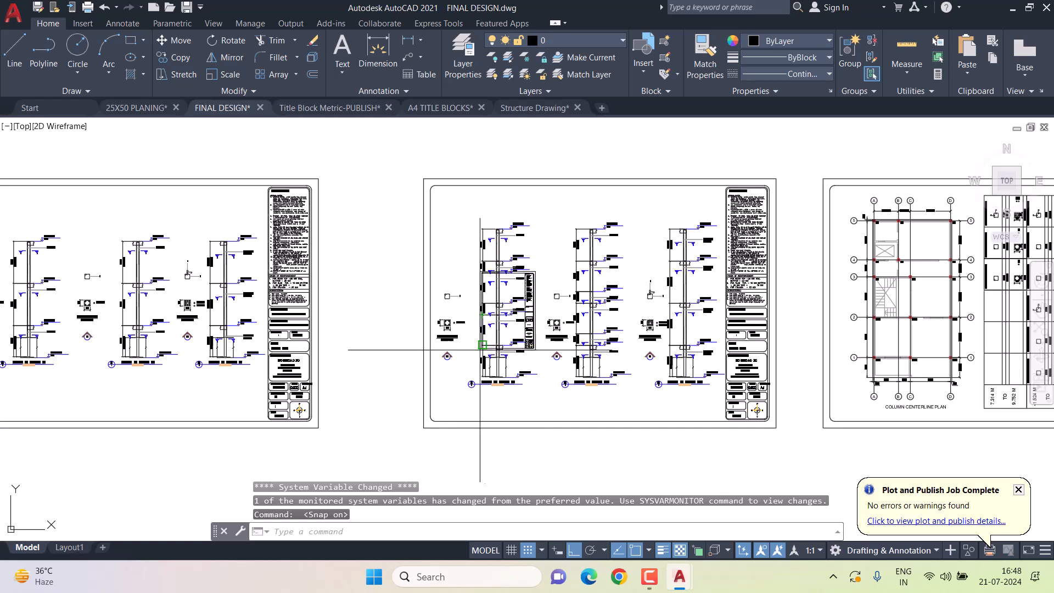
pyautogui.hotkey('ctrl', 'v')
pyautogui.scroll(-6, 511, 362)
pyautogui.scroll(6, 692, 364)
pyautogui.click(679, 382)
pyautogui.press('Escape')
pyautogui.press('Escape')
pyautogui.click(657, 269)
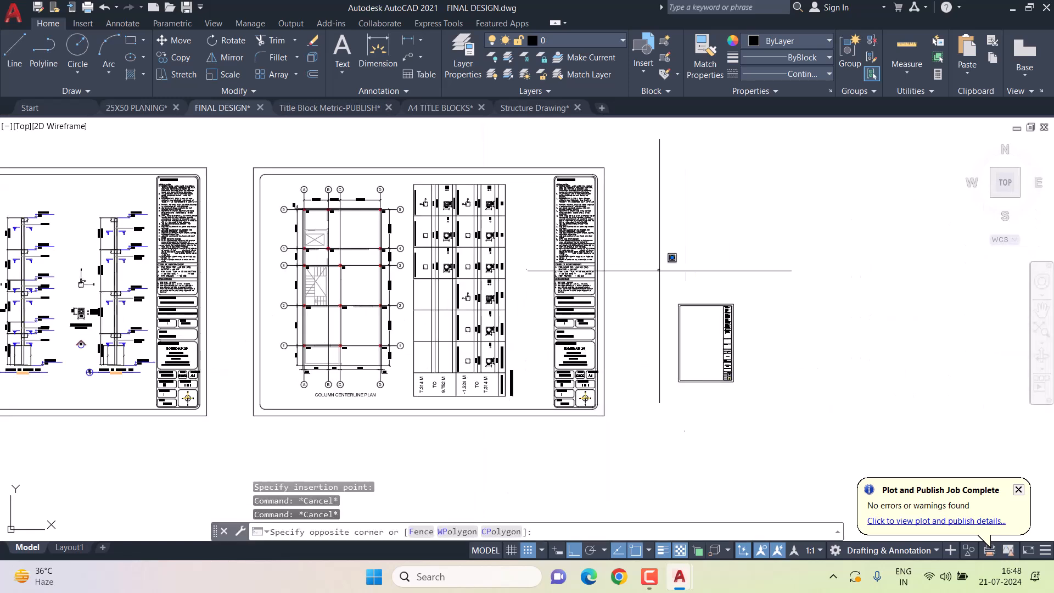
pyautogui.click(770, 407)
pyautogui.write('M')
pyautogui.press('Return')
pyautogui.scroll(2, 689, 400)
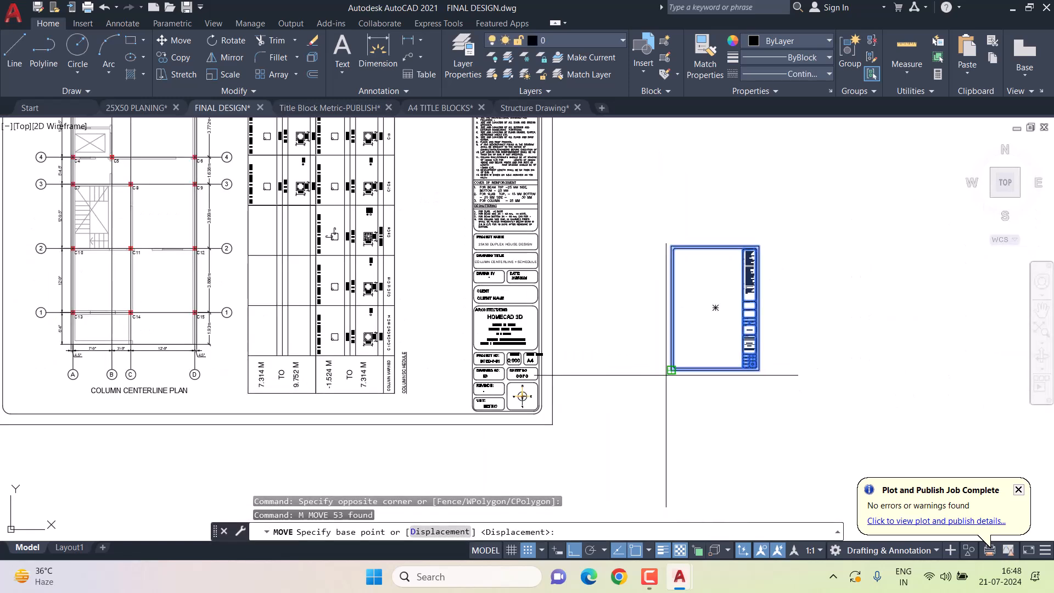
pyautogui.press('Escape')
# Move the pasted portrait sheet so its lower corner meets the lower outer corner of the column centerline plan sheet.
pyautogui.click(628, 229)
pyautogui.click(766, 386)
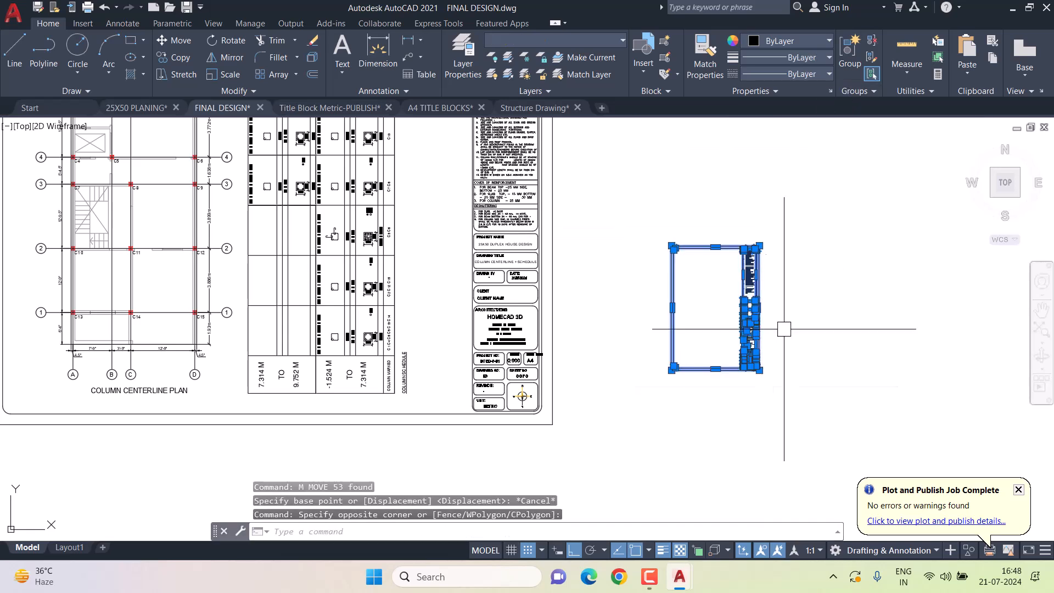
pyautogui.click(846, 61)
pyautogui.write('m')
pyautogui.press('Return')
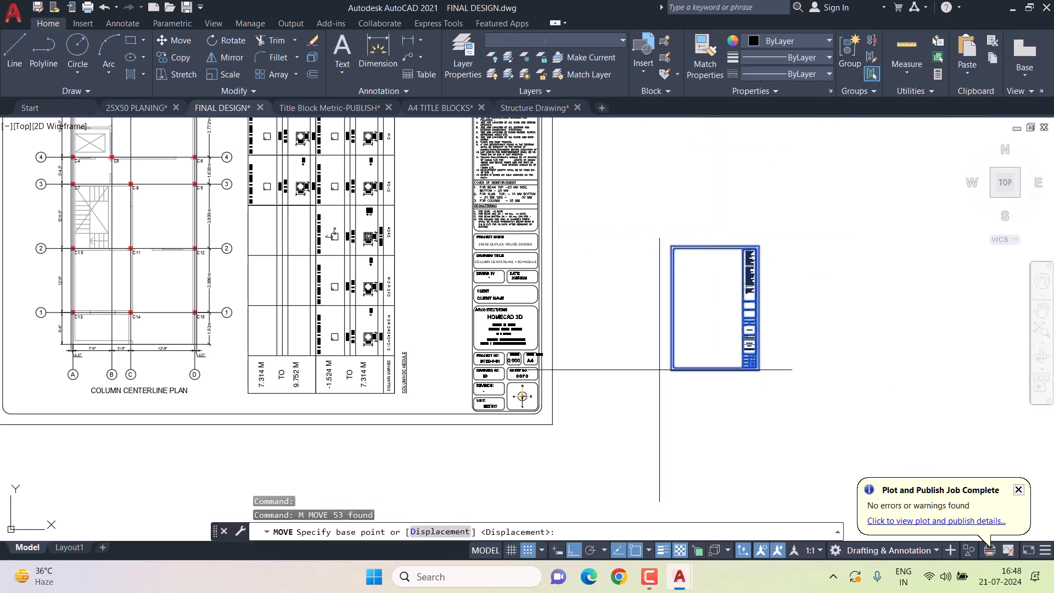
pyautogui.click(672, 371)
pyautogui.click(552, 420)
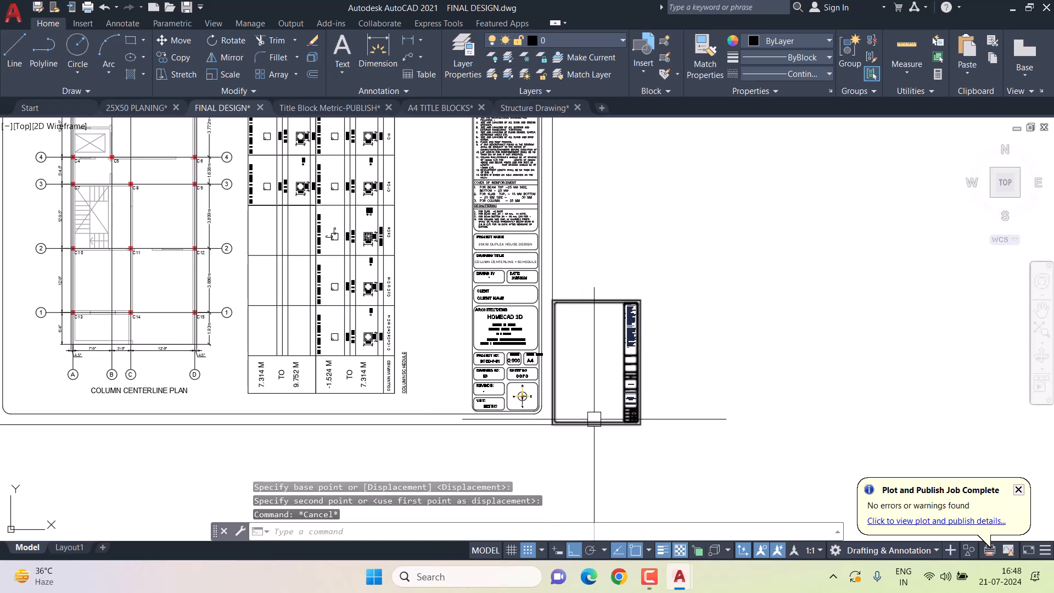
# Scale the portrait sheet by reference from that shared corner so its height matches the column centerline plan sheet.
pyautogui.click(552, 420)
pyautogui.write('sc')
pyautogui.press('Return')
pyautogui.click(552, 422)
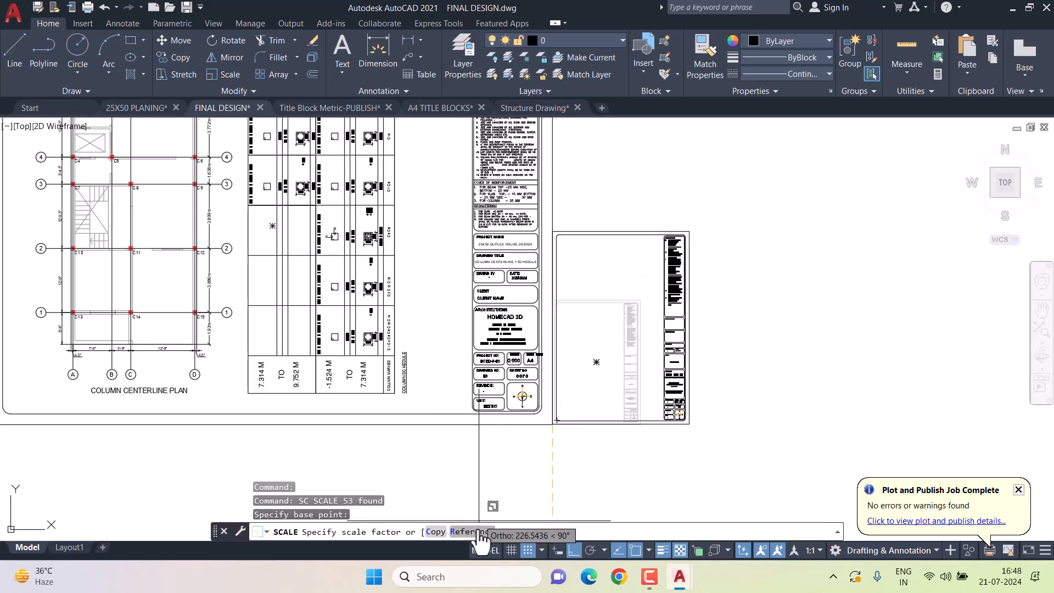
pyautogui.write('r')
pyautogui.press('Return')
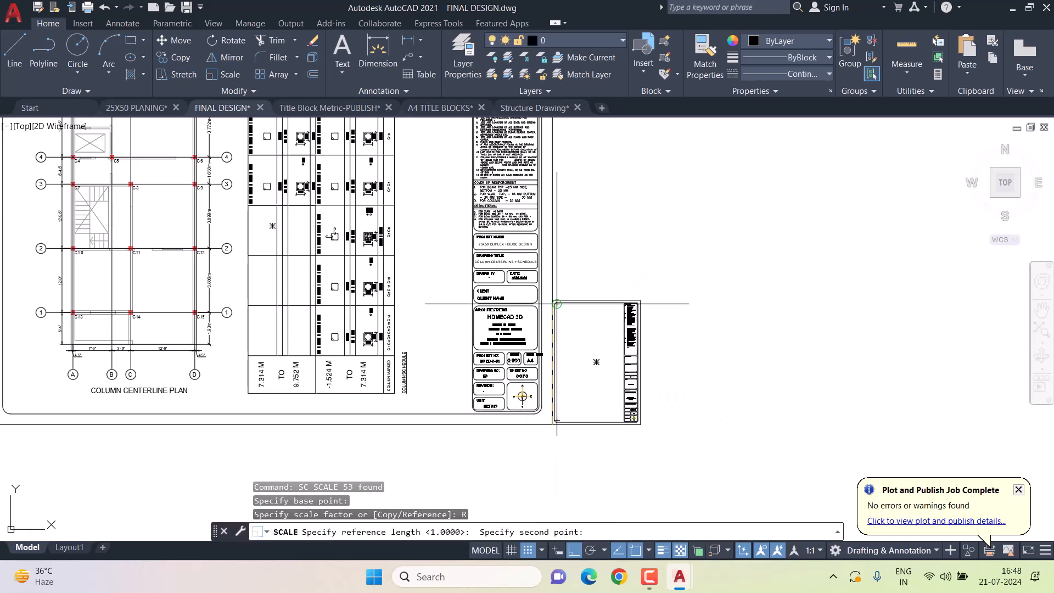
pyautogui.click(552, 300)
pyautogui.moveTo(553, 300); pyautogui.dragTo(554, 517, button='middle')
pyautogui.click(554, 245)
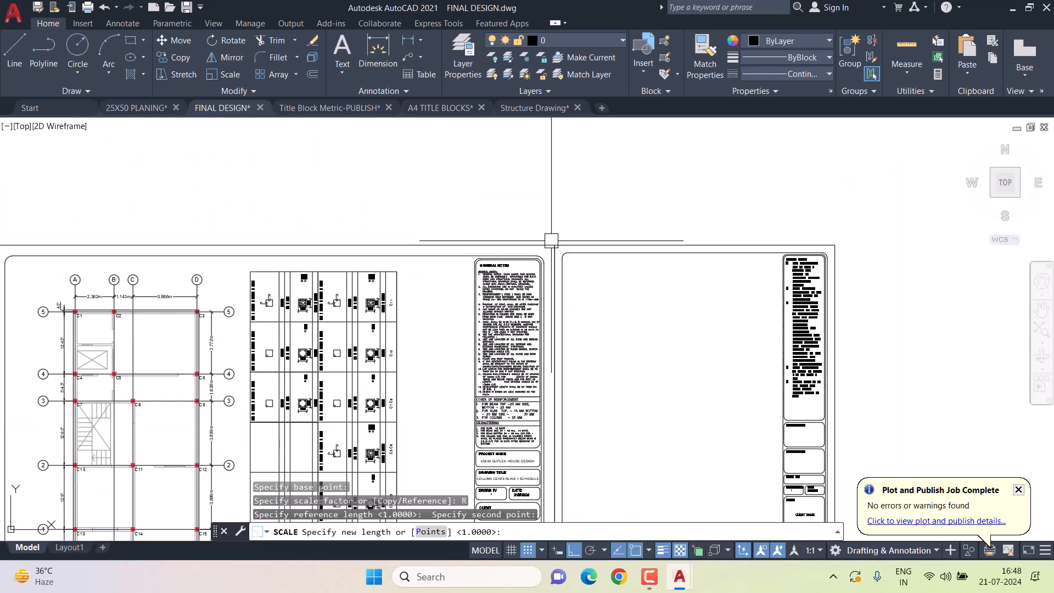
# Move the portrait sheet horizontally away from the column centerline plan sheet to leave a small gap between them.
pyautogui.press('Escape')
pyautogui.click(590, 248)
pyautogui.write('m')
pyautogui.press('Return')
pyautogui.click(629, 193)
pyautogui.click(674, 197)
pyautogui.press('Escape')
pyautogui.press('Escape')
# Copy the C1 column detail with its section from the first landscape sheet horizontally onto the portrait sheet.
pyautogui.scroll(-4, 673, 197)
pyautogui.moveTo(286, 251); pyautogui.dragTo(518, 252, button='middle')
pyautogui.moveTo(339, 248); pyautogui.dragTo(412, 245, button='middle')
pyautogui.scroll(2, 163, 230)
pyautogui.click(163, 230)
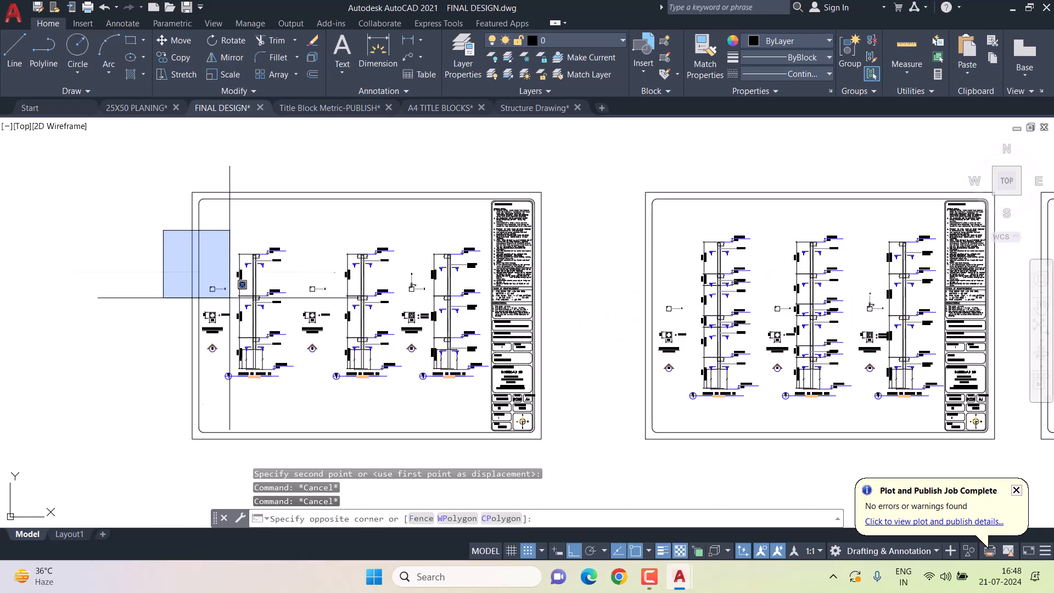
pyautogui.click(286, 385)
pyautogui.write('co')
pyautogui.press('Return')
pyautogui.click(245, 345)
pyautogui.scroll(-2, 257, 343)
pyautogui.moveTo(1013, 347); pyautogui.dragTo(619, 347, button='middle')
pyautogui.scroll(2, 617, 347)
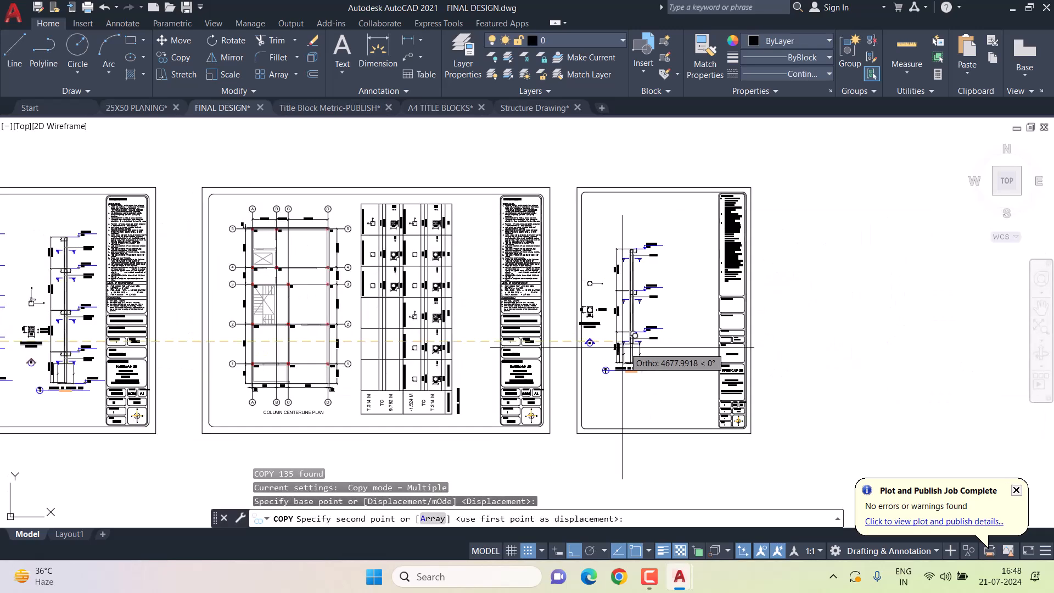
pyautogui.click(650, 347)
pyautogui.press('Escape')
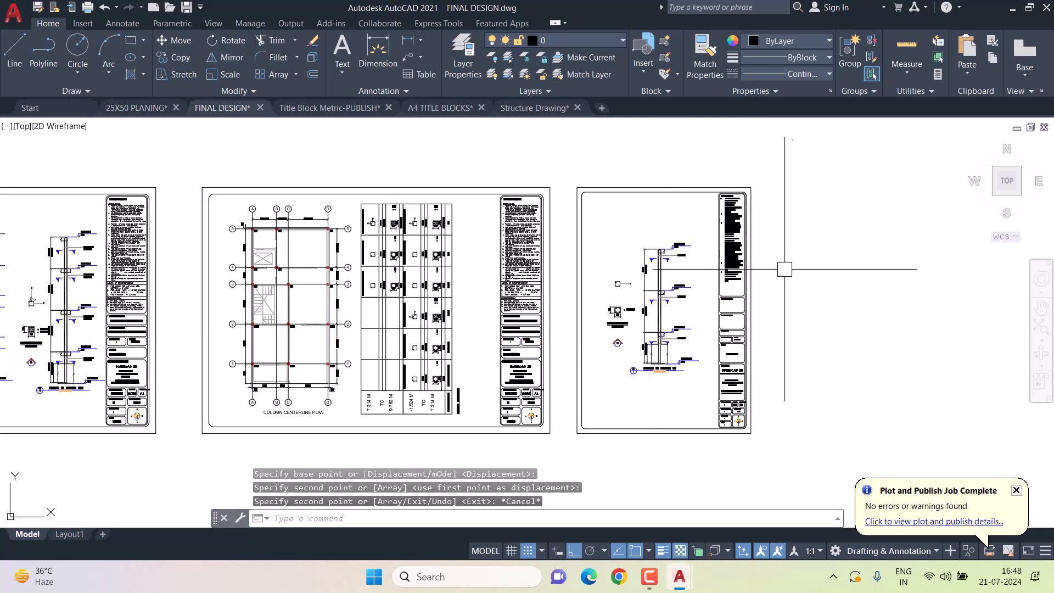
pyautogui.write('sc')
pyautogui.press('Return')
pyautogui.click(711, 223)
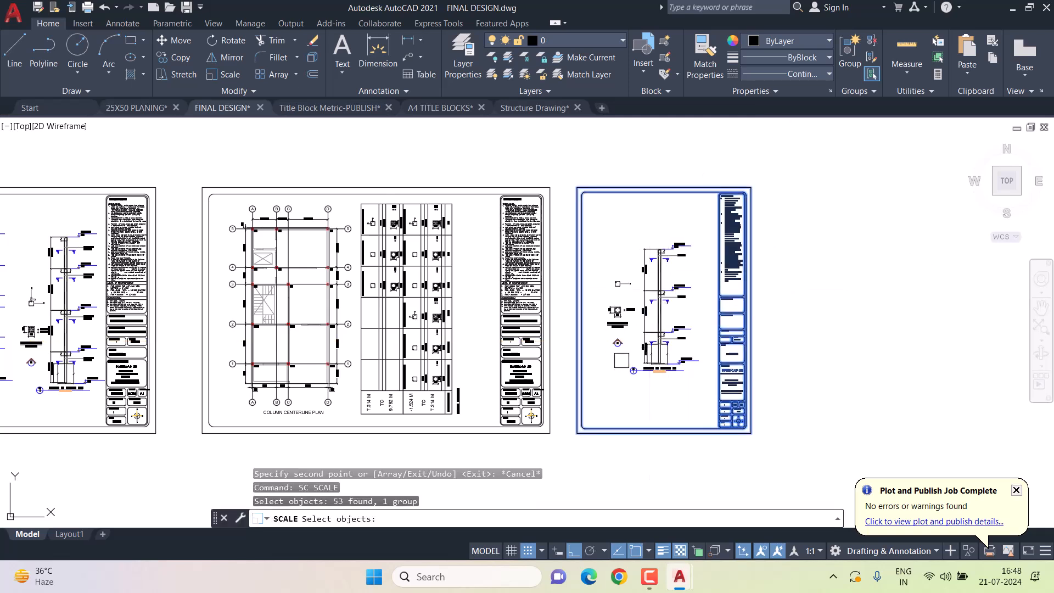
pyautogui.press('Escape')
pyautogui.press('Escape')
# Scale the copied C1 column detail with its section by a factor of 1.5 inside the portrait sheet.
pyautogui.write('sc')
pyautogui.press('Return')
pyautogui.click(601, 405)
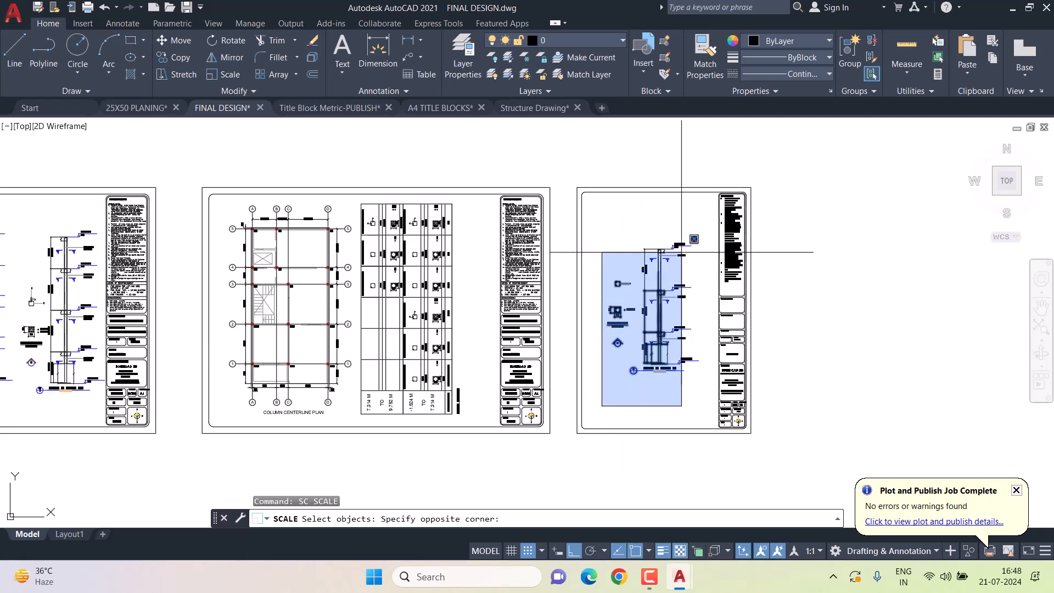
pyautogui.click(702, 236)
pyautogui.press('Return')
pyautogui.scroll(2, 683, 310)
pyautogui.click(655, 307)
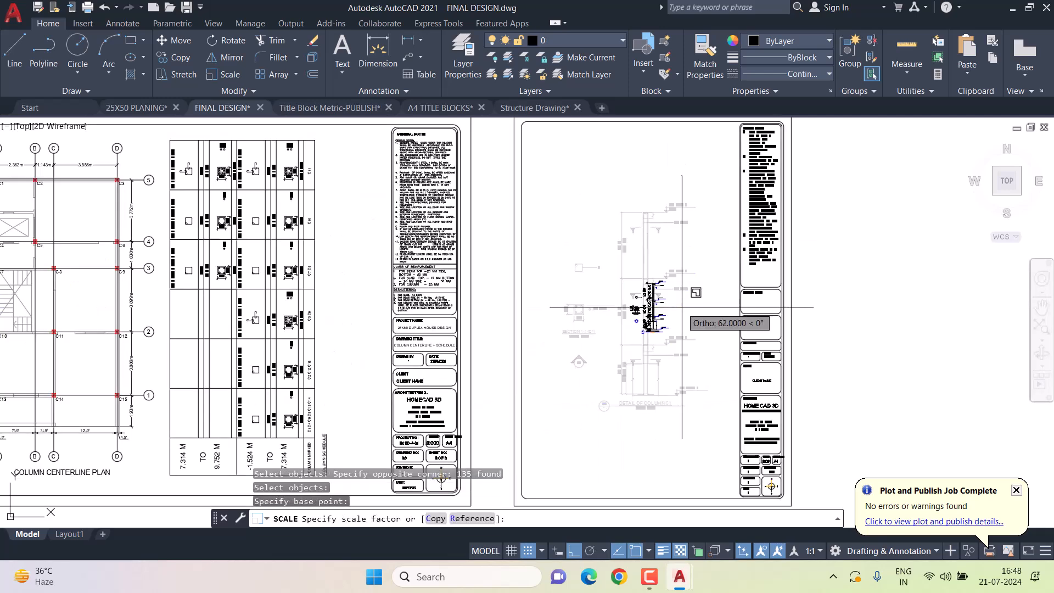
pyautogui.press('Return')
pyautogui.scroll(-3, 624, 248)
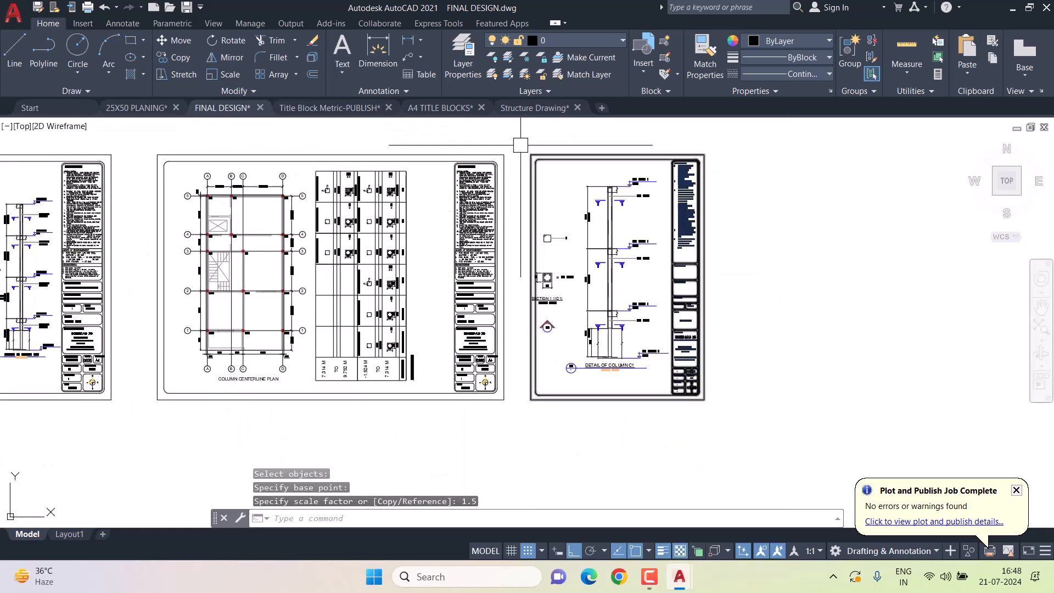
# Move the enlarged C1 detail with its section horizontally toward the title block so it sits inside the sheet border.
pyautogui.click(520, 134)
pyautogui.click(670, 399)
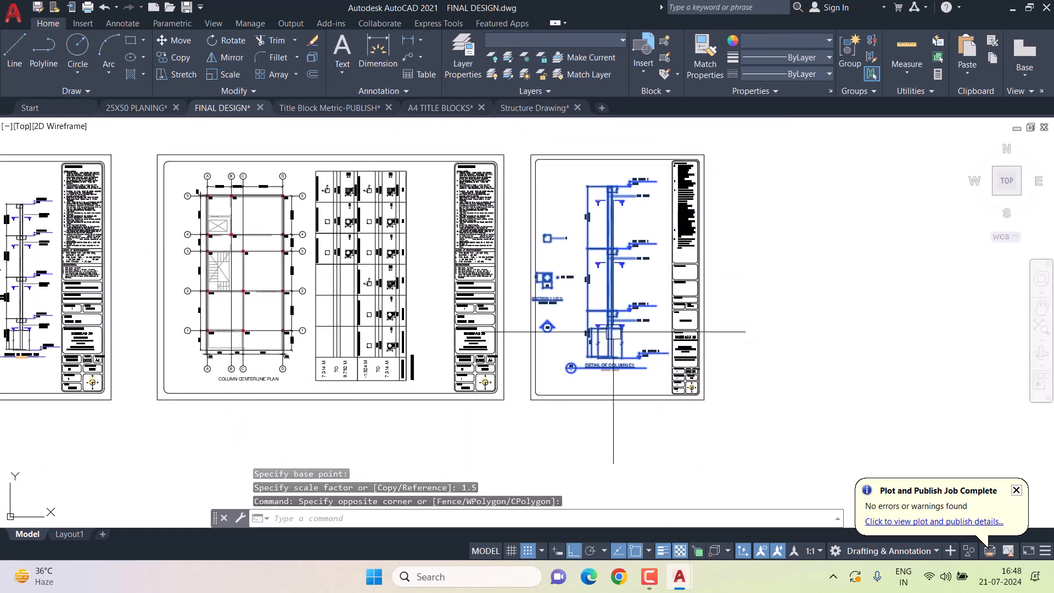
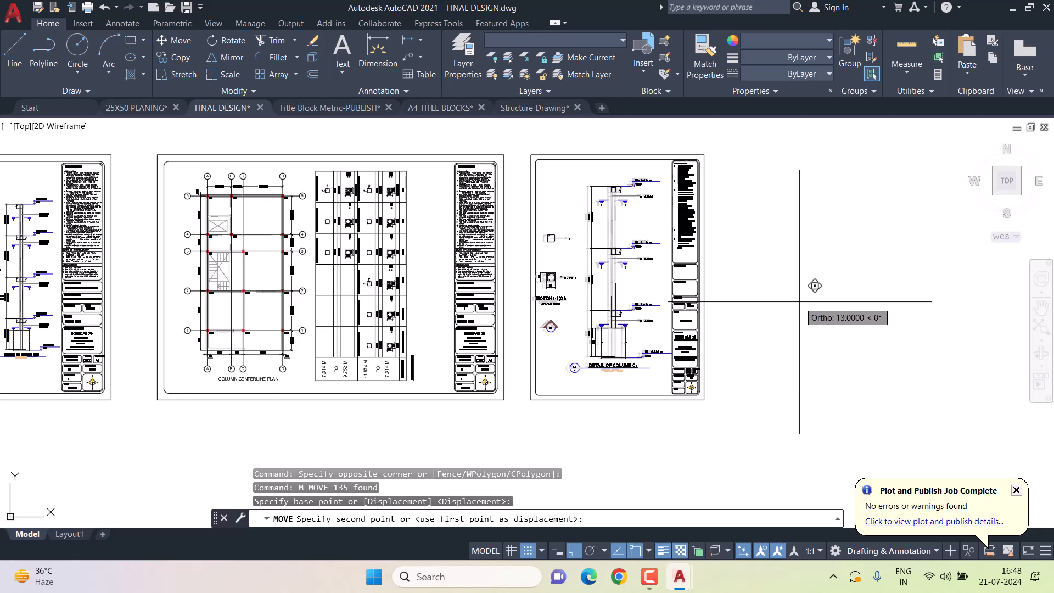
pyautogui.press('Escape')
pyautogui.press('Escape')
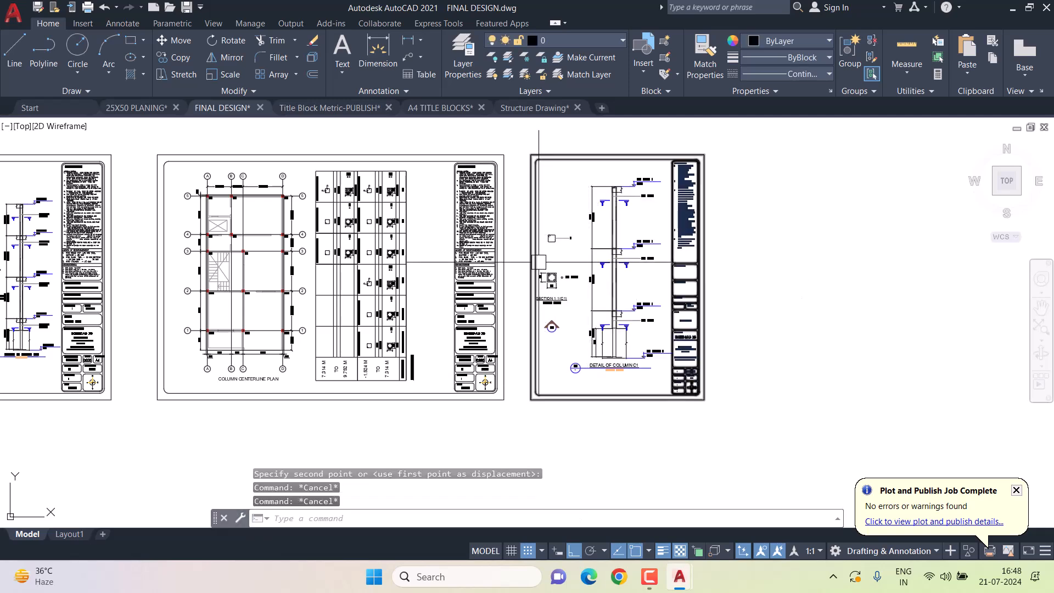
# Move the C1 section views with their title and marker slightly toward the column elevation, clear of the sheet border.
pyautogui.scroll(4, 537, 261)
pyautogui.click(495, 174)
pyautogui.click(648, 417)
pyautogui.write('m')
pyautogui.press('Return')
pyautogui.moveTo(610, 456); pyautogui.dragTo(602, 442, button='middle')
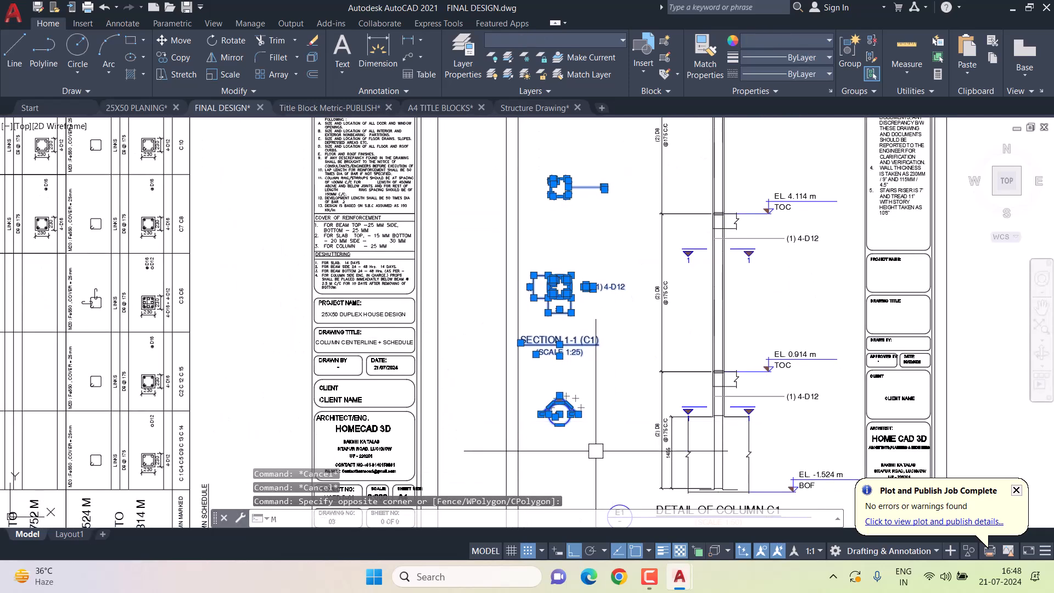
pyautogui.click(595, 445)
pyautogui.press('Escape')
pyautogui.press('Escape')
pyautogui.scroll(-8, 605, 443)
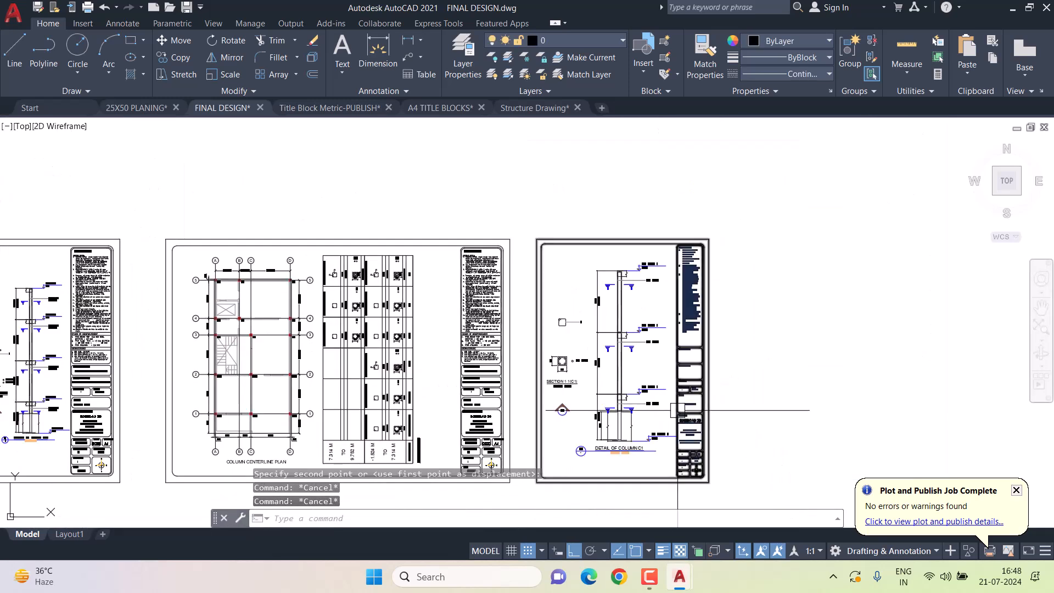
# Shorten the EL. -1.524 m BOF level line of the C1 detail so that it ends clear of the title block.
pyautogui.scroll(2, 671, 368)
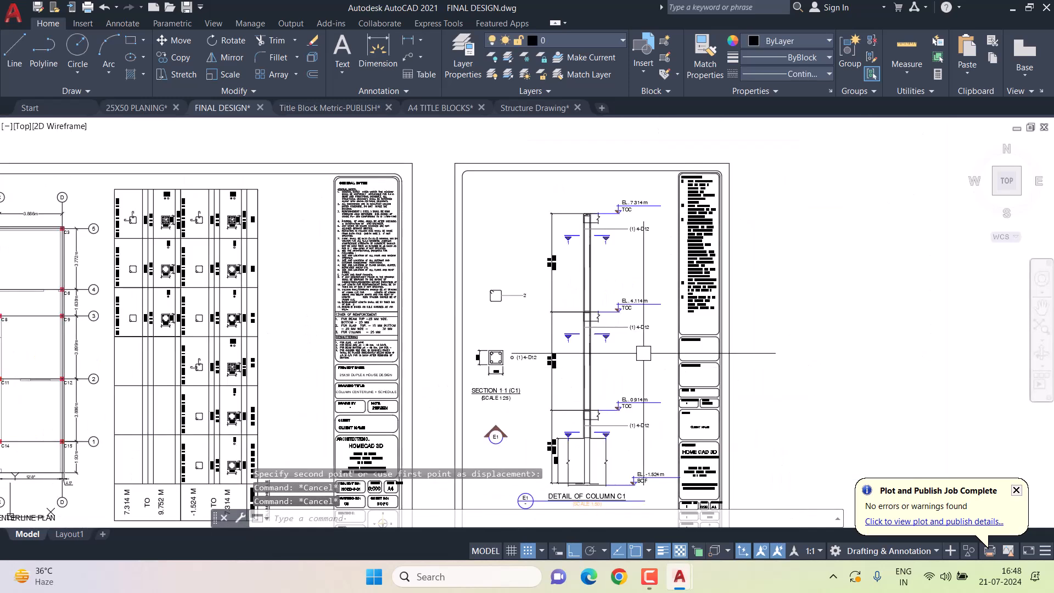
pyautogui.scroll(6, 646, 488)
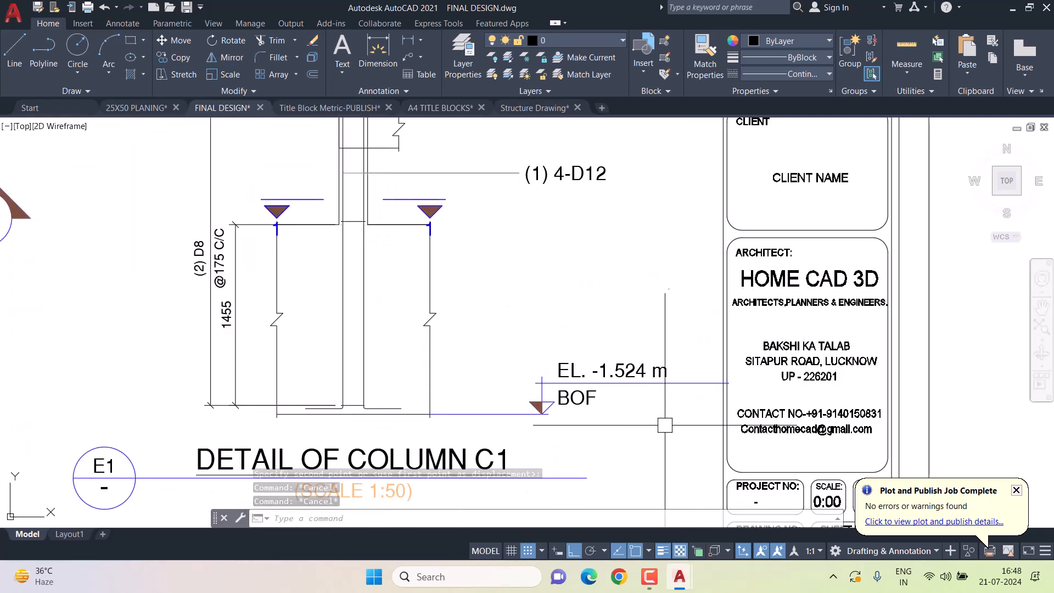
pyautogui.click(684, 383)
pyautogui.click(729, 383)
pyautogui.press('Escape')
pyautogui.press('Escape')
# Delete the original C1 column detail with its section from the first landscape sheet.
pyautogui.scroll(-8, 562, 382)
pyautogui.scroll(-2, 562, 382)
pyautogui.moveTo(406, 369); pyautogui.dragTo(611, 355, button='middle')
pyautogui.moveTo(121, 339); pyautogui.dragTo(299, 339, button='middle')
pyautogui.scroll(2, 285, 336)
pyautogui.click(158, 254)
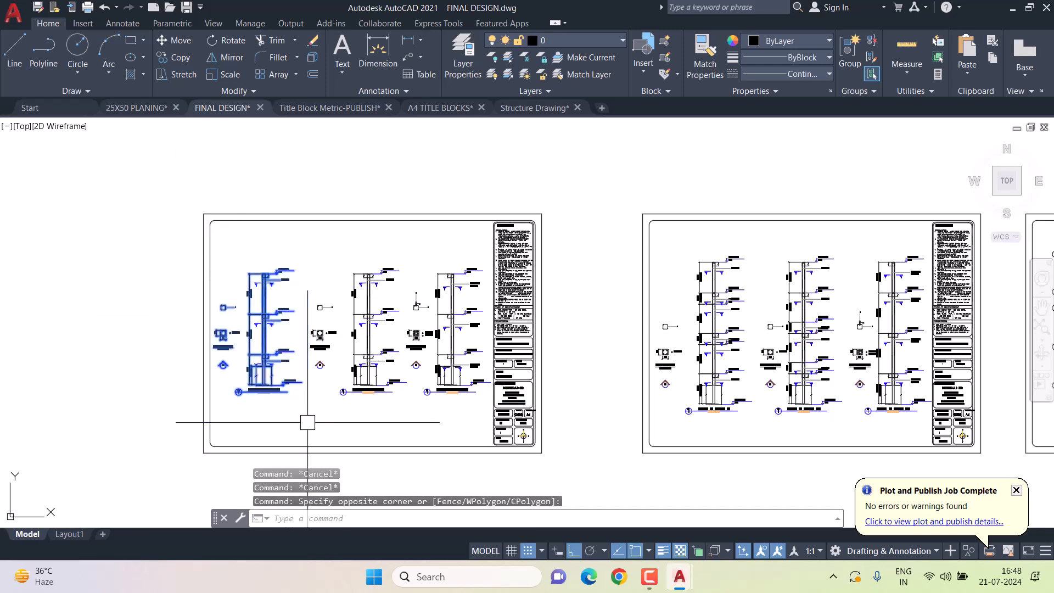
pyautogui.click(305, 418)
pyautogui.press('Delete')
pyautogui.scroll(-3, 305, 418)
pyautogui.scroll(3, 571, 311)
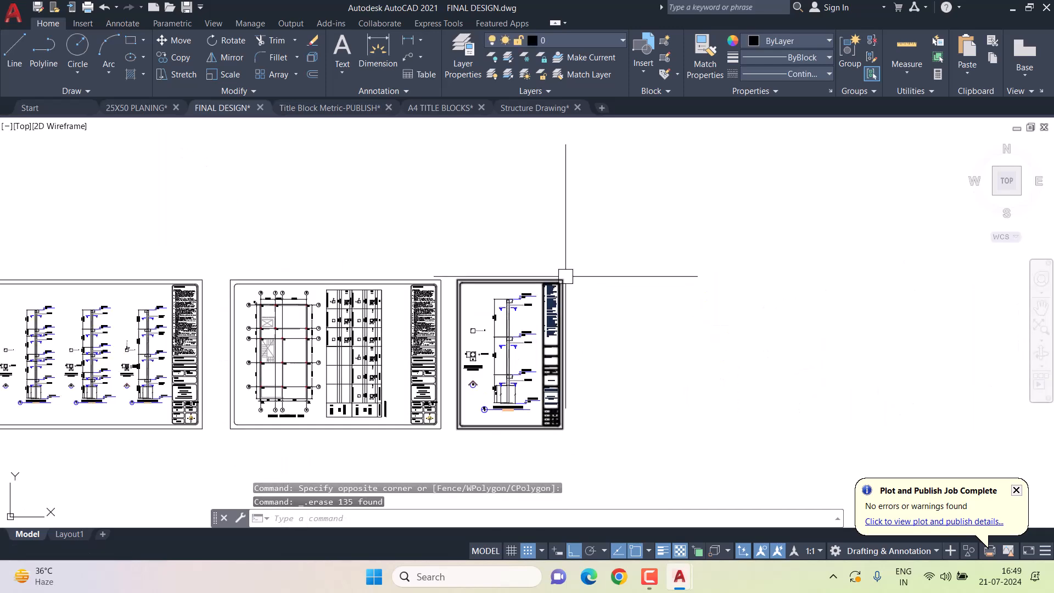
pyautogui.click(566, 277)
pyautogui.write('co')
pyautogui.press('space')
pyautogui.click(489, 242)
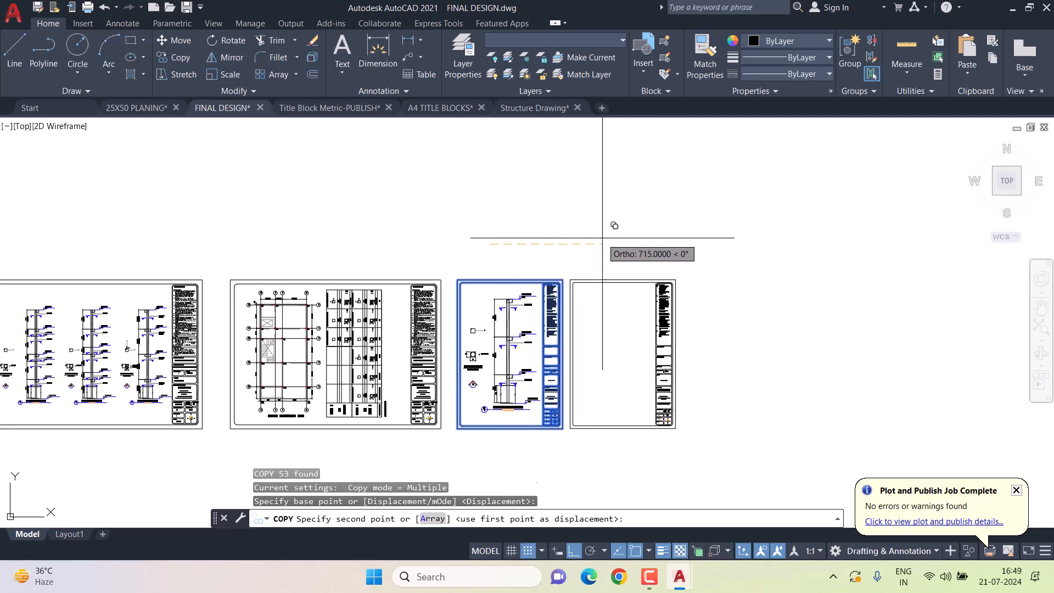
pyautogui.press('Escape')
# Copy the portrait title block sheet five times in an evenly spaced row beside the C1 sheet.
pyautogui.click(566, 275)
pyautogui.click(180, 57)
pyautogui.scroll(2, 418, 245)
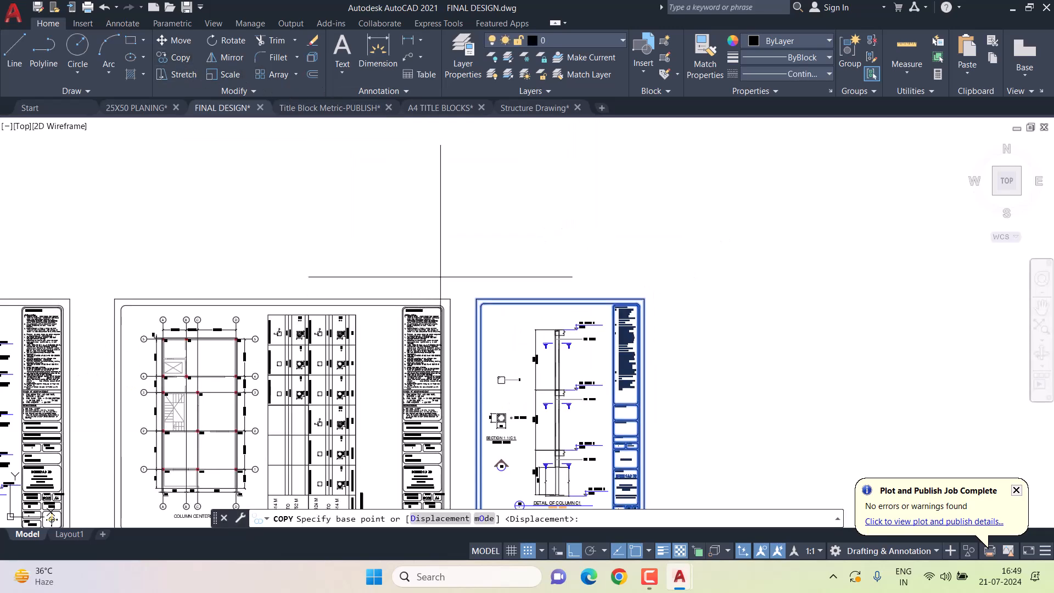
pyautogui.click(455, 278)
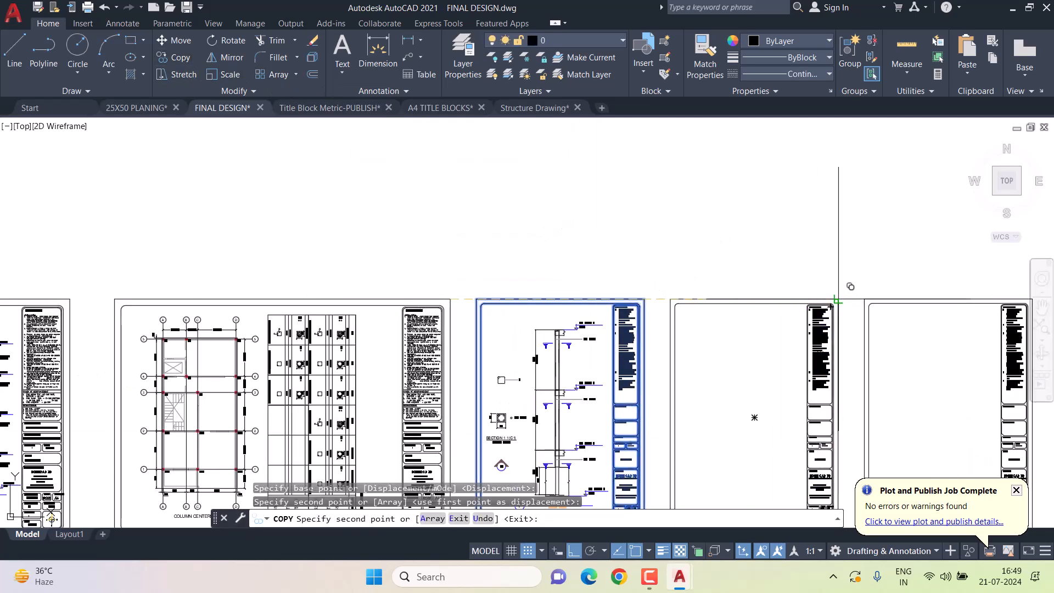
pyautogui.click(889, 299)
pyautogui.moveTo(878, 294); pyautogui.dragTo(640, 265, button='middle')
pyautogui.scroll(-2, 631, 279)
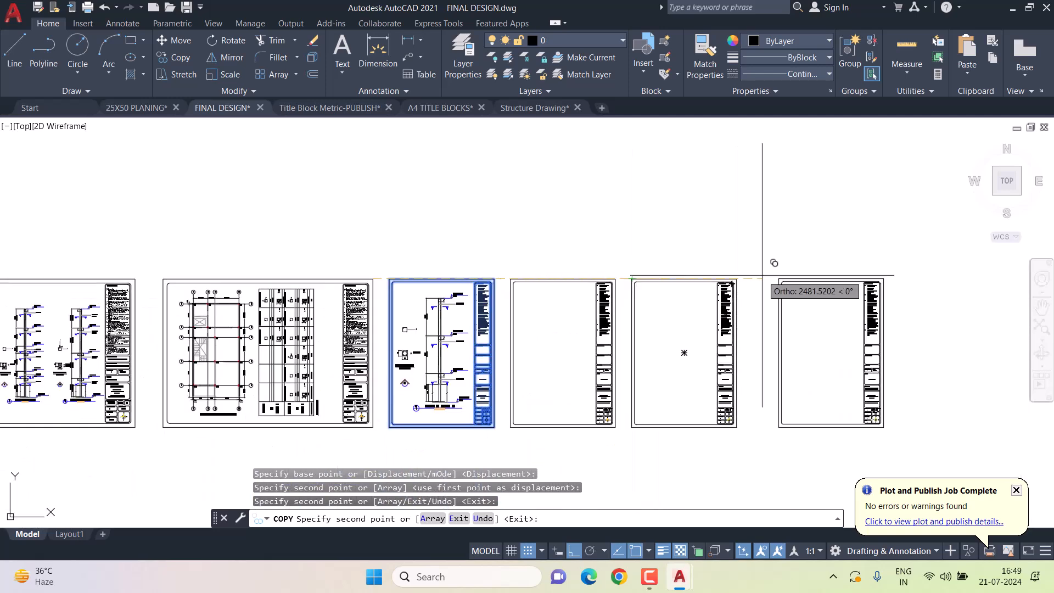
pyautogui.click(736, 279)
pyautogui.scroll(2, 838, 275)
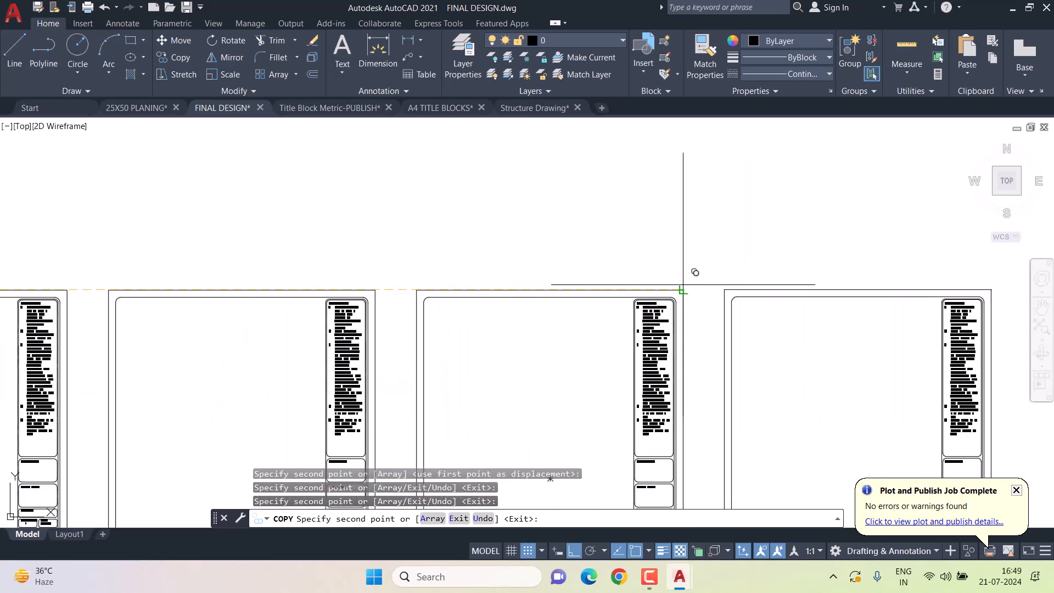
pyautogui.click(685, 277)
pyautogui.scroll(-2, 685, 277)
pyautogui.press('Escape')
pyautogui.press('Escape')
pyautogui.scroll(-2, 743, 306)
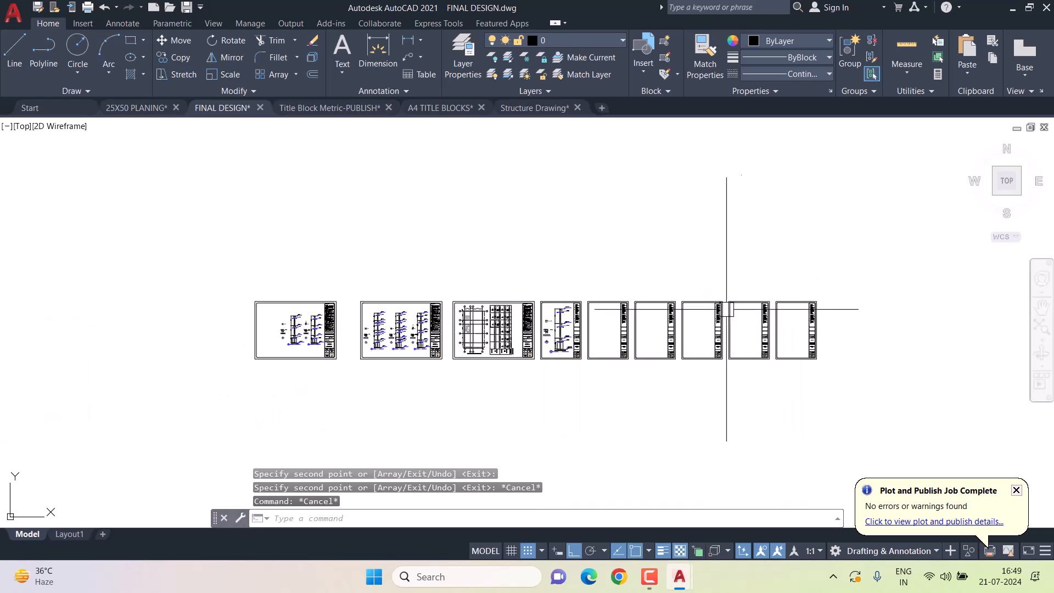
# Copy the C2 column detail with its section horizontally onto the first blank portrait sheet next to the C1 sheet.
pyautogui.scroll(3, 654, 307)
pyautogui.scroll(2, 411, 309)
pyautogui.click(304, 249)
pyautogui.moveTo(386, 369); pyautogui.dragTo(362, 258, button='middle')
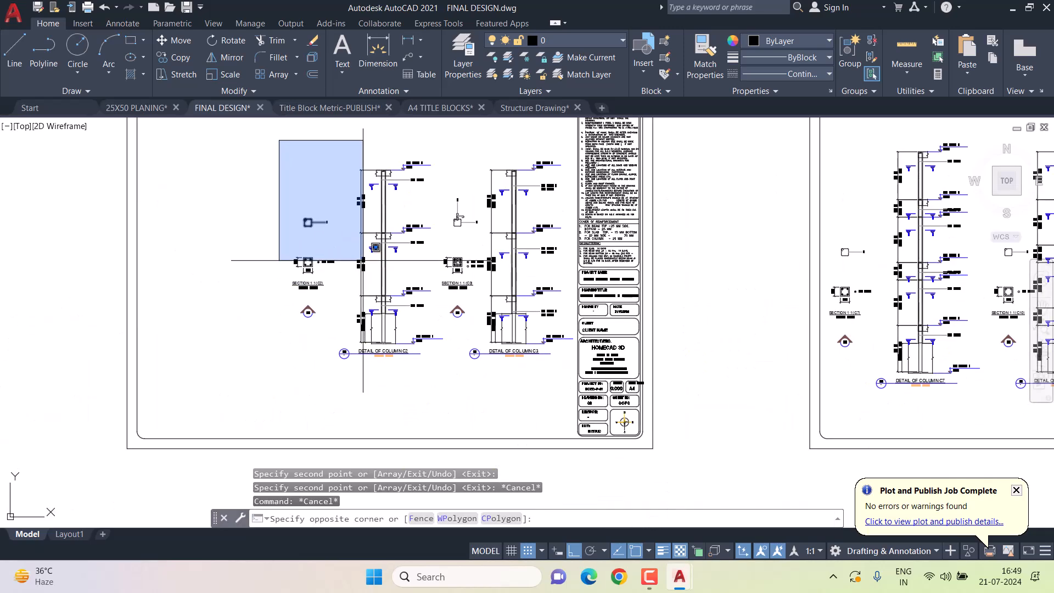
pyautogui.click(446, 374)
pyautogui.write('co')
pyautogui.press('Return')
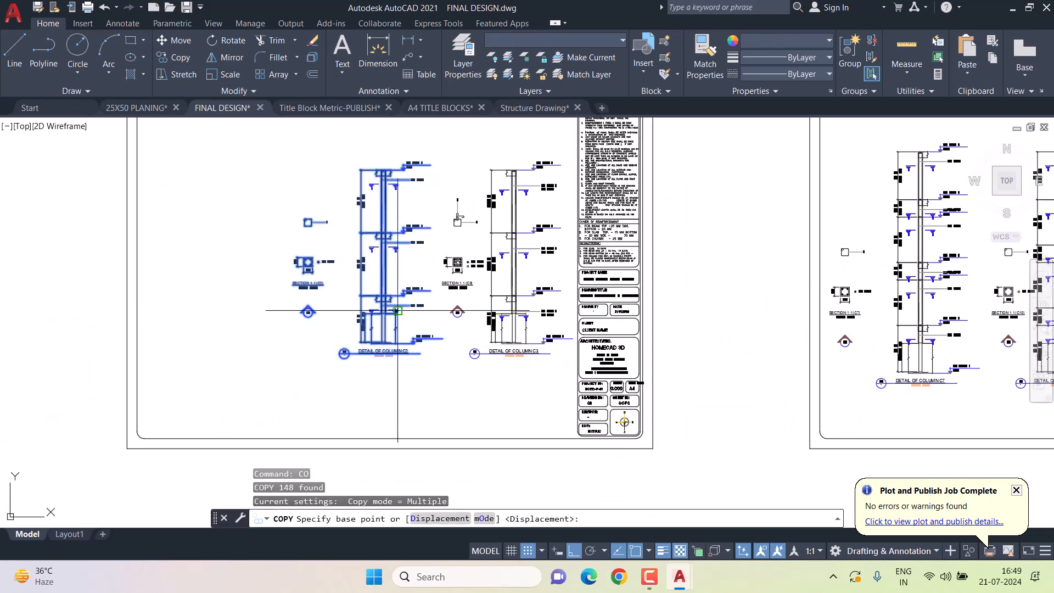
pyautogui.click(388, 266)
pyautogui.scroll(-3, 437, 266)
pyautogui.moveTo(712, 264); pyautogui.dragTo(297, 295, button='middle')
pyautogui.scroll(2, 538, 297)
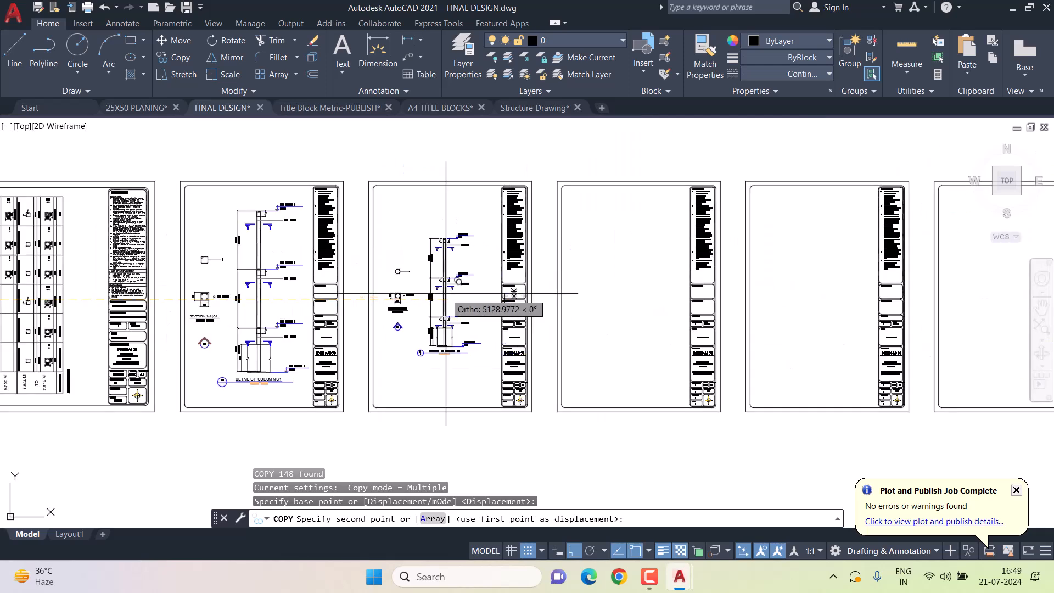
pyautogui.click(445, 295)
pyautogui.scroll(-4, 446, 296)
pyautogui.moveTo(432, 305); pyautogui.dragTo(918, 301, button='middle')
pyautogui.press('Escape')
pyautogui.press('Escape')
pyautogui.press('Escape')
# Delete the original C2 column detail with its section from the first landscape sheet.
pyautogui.scroll(2, 464, 284)
pyautogui.scroll(2, 460, 284)
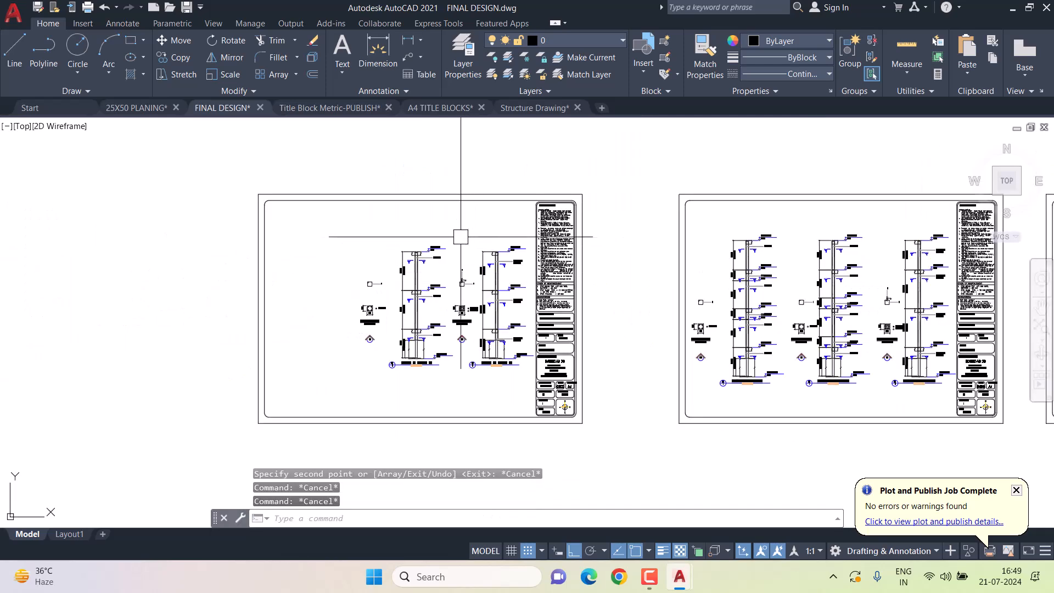
pyautogui.click(455, 376)
pyautogui.press('Delete')
# Move the C3 column detail with its section from the first landscape sheet onto the portrait sheet beside the C2 sheet.
pyautogui.click(434, 235)
pyautogui.click(540, 379)
pyautogui.write('m')
pyautogui.press('Return')
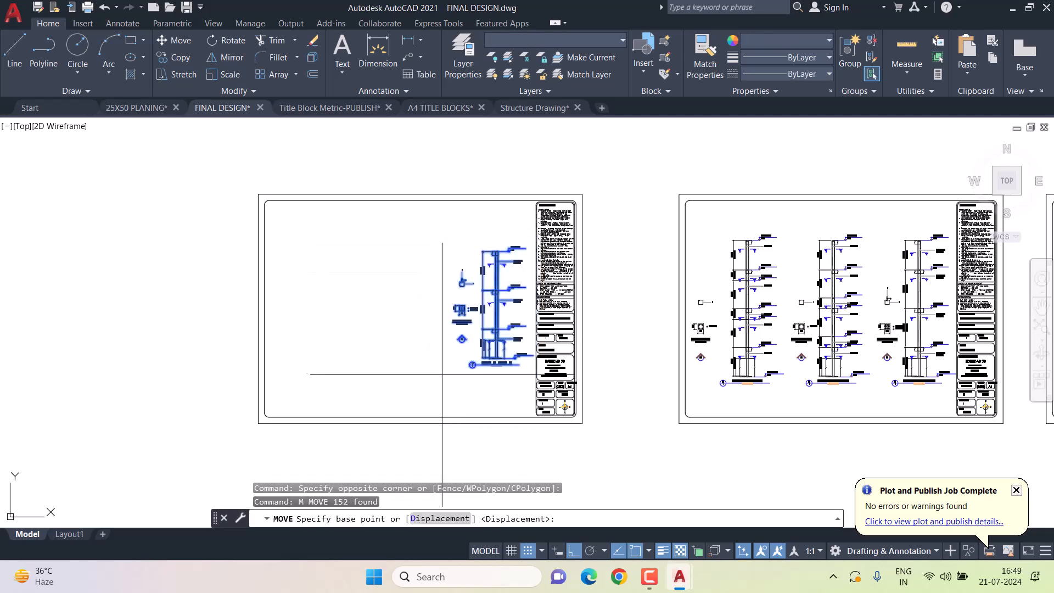
pyautogui.scroll(-6, 445, 376)
pyautogui.click(460, 355)
pyautogui.scroll(6, 832, 353)
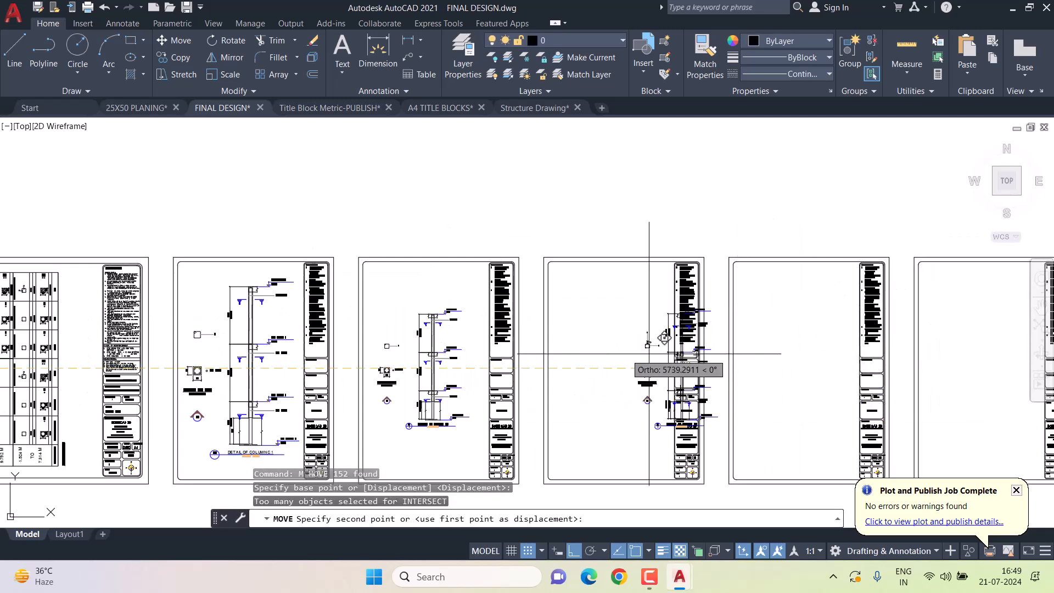
pyautogui.press('Escape')
pyautogui.press('Escape')
pyautogui.scroll(-5, 894, 365)
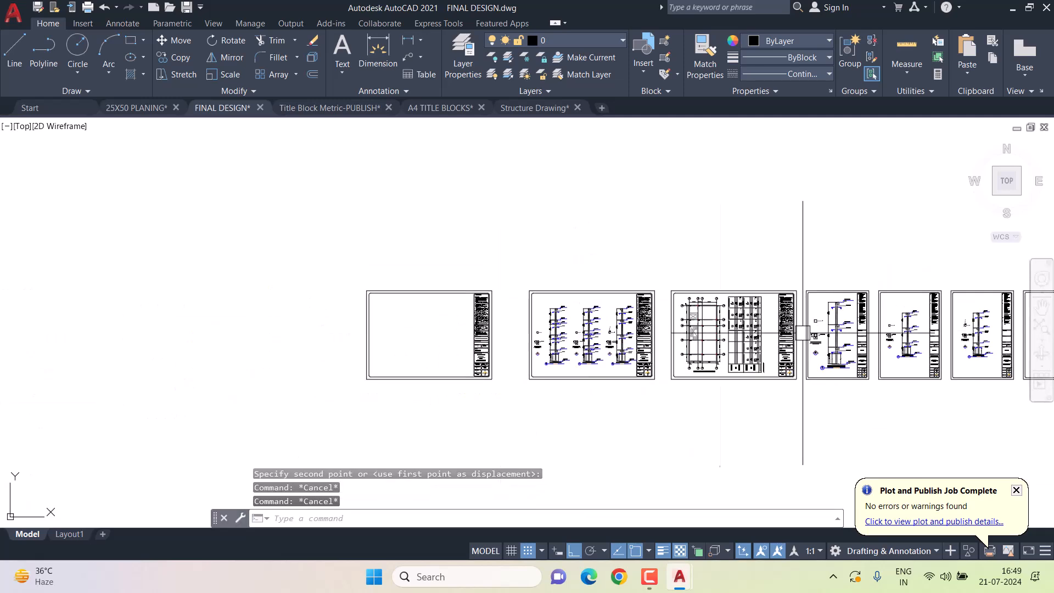
# Move the C7 column detail with its section from the landscape sheet onto the blank portrait sheet beside the C3 sheet.
pyautogui.scroll(5, 549, 307)
pyautogui.click(489, 243)
pyautogui.click(635, 421)
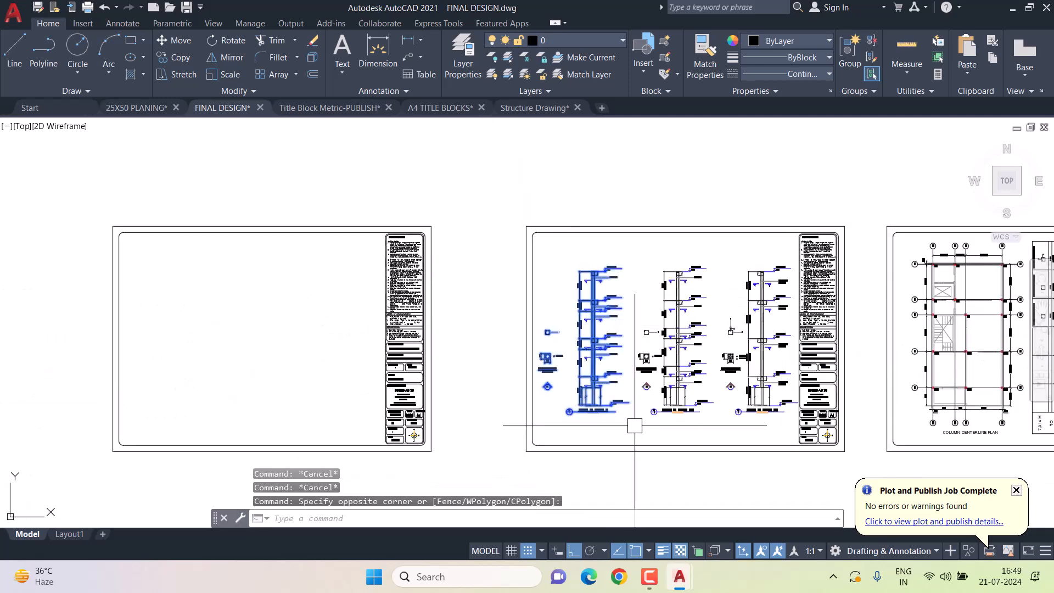
pyautogui.write('m')
pyautogui.press('Return')
pyautogui.click(580, 375)
pyautogui.scroll(-2, 587, 378)
pyautogui.scroll(-3, 769, 379)
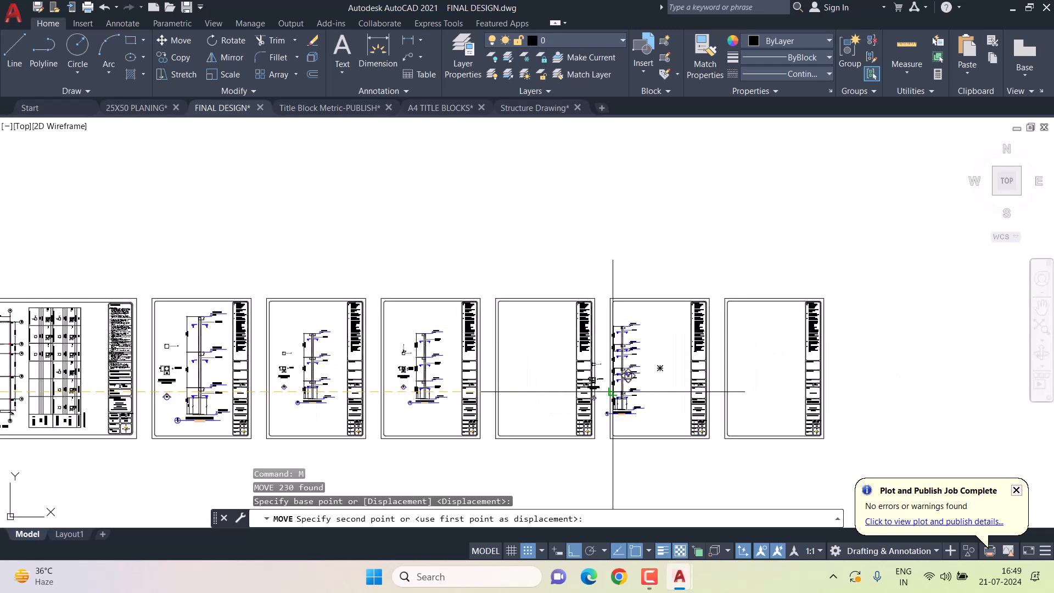
pyautogui.press('Escape')
# Move the C10 column detail with its section from the landscape sheet onto the portrait sheet beside the C7 sheet.
pyautogui.scroll(4, 428, 374)
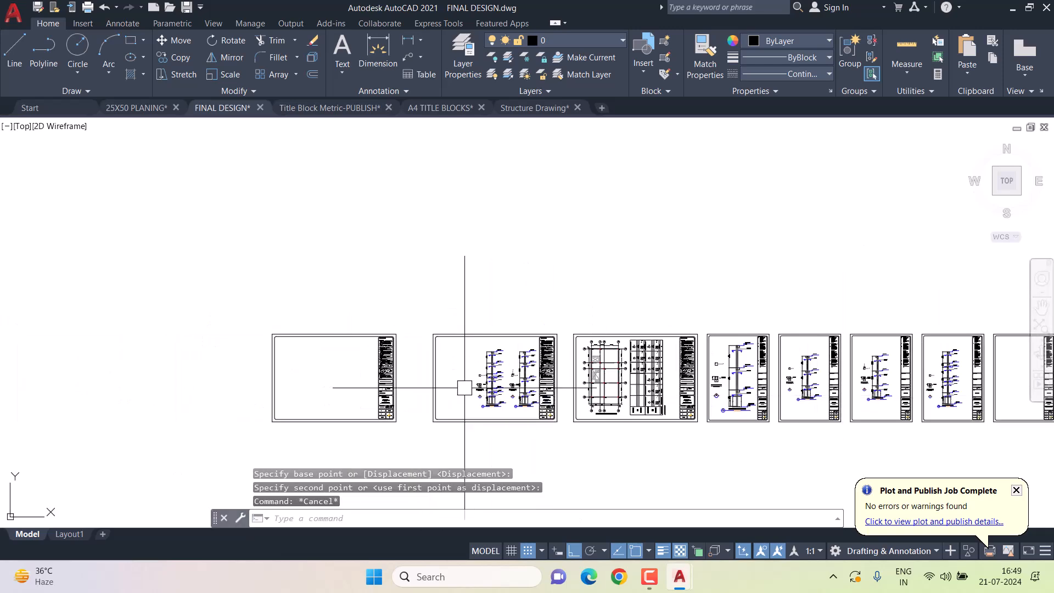
pyautogui.click(577, 455)
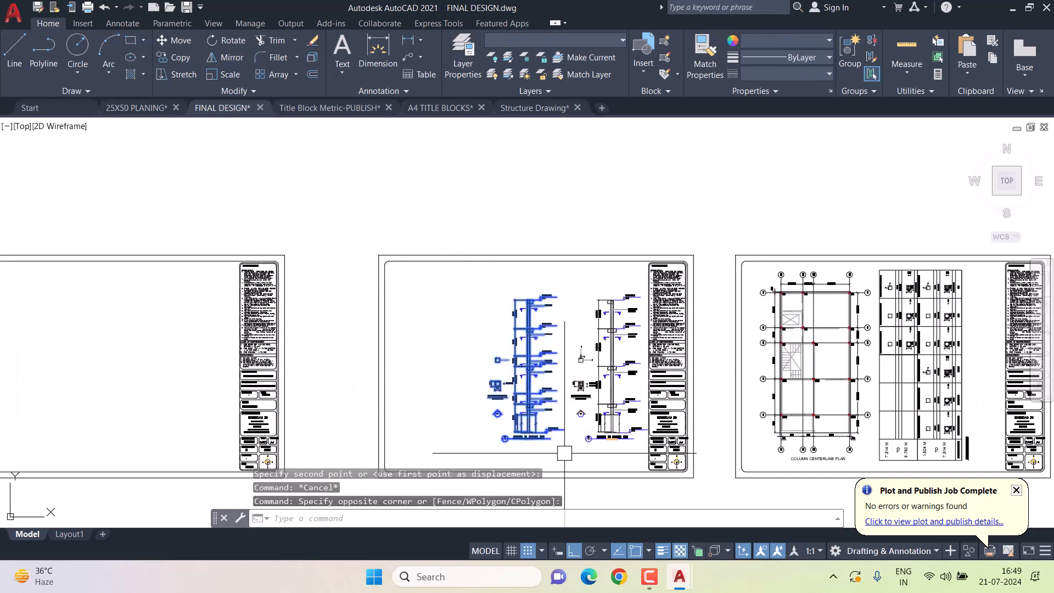
pyautogui.write('m')
pyautogui.press('Return')
pyautogui.click(536, 369)
pyautogui.scroll(-2, 817, 372)
pyautogui.moveTo(818, 372); pyautogui.dragTo(412, 370, button='middle')
pyautogui.moveTo(912, 366); pyautogui.dragTo(605, 367, button='middle')
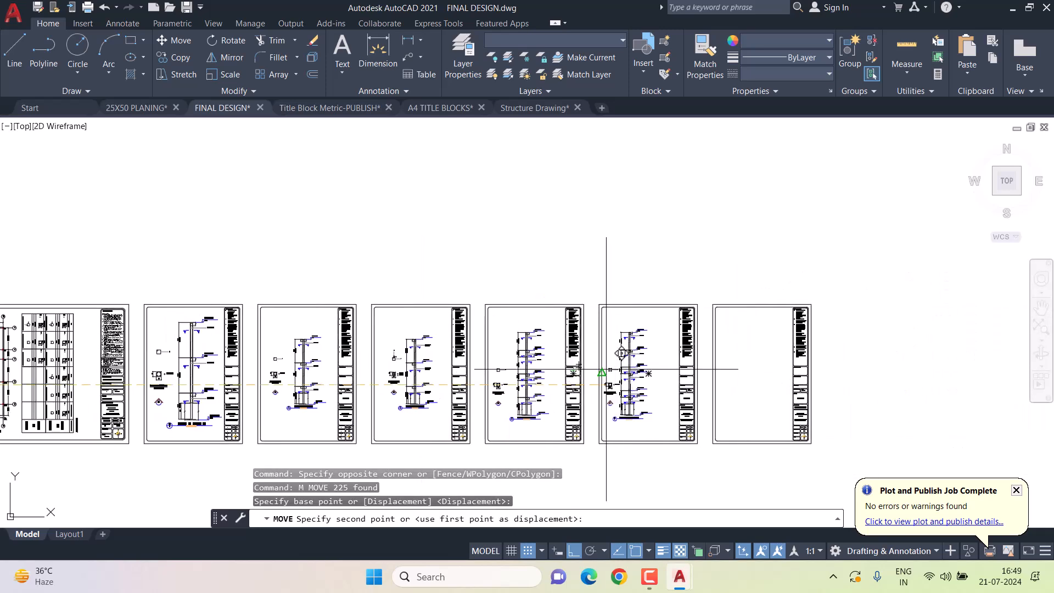
pyautogui.scroll(2, 616, 368)
pyautogui.click(625, 369)
pyautogui.press('Escape')
# Move the C11 column detail with its section from the landscape sheet onto the last blank portrait sheet.
pyautogui.scroll(-2, 624, 368)
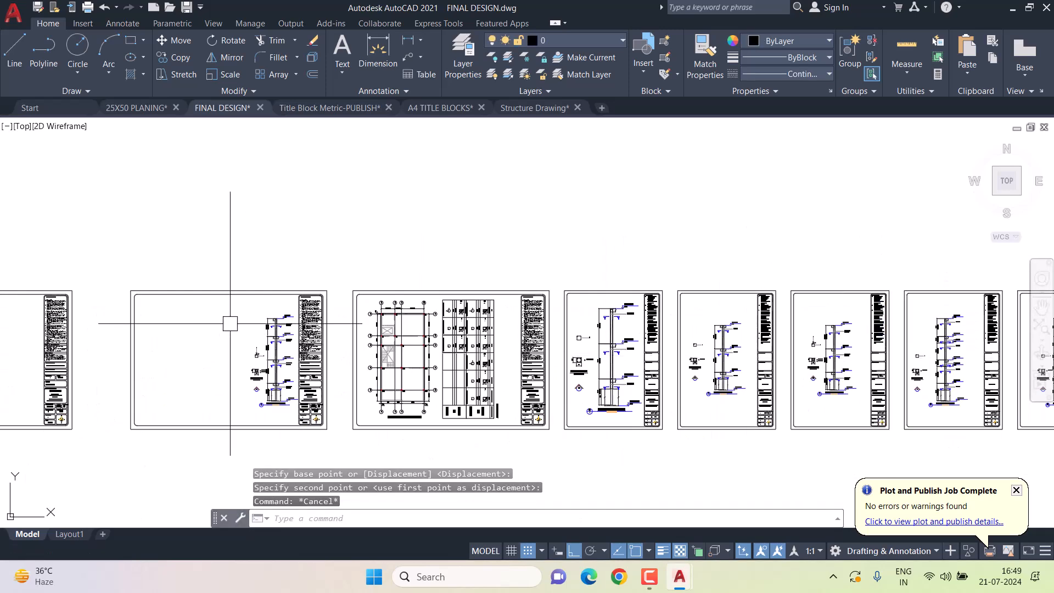
pyautogui.click(300, 415)
pyautogui.write('m')
pyautogui.press('Return')
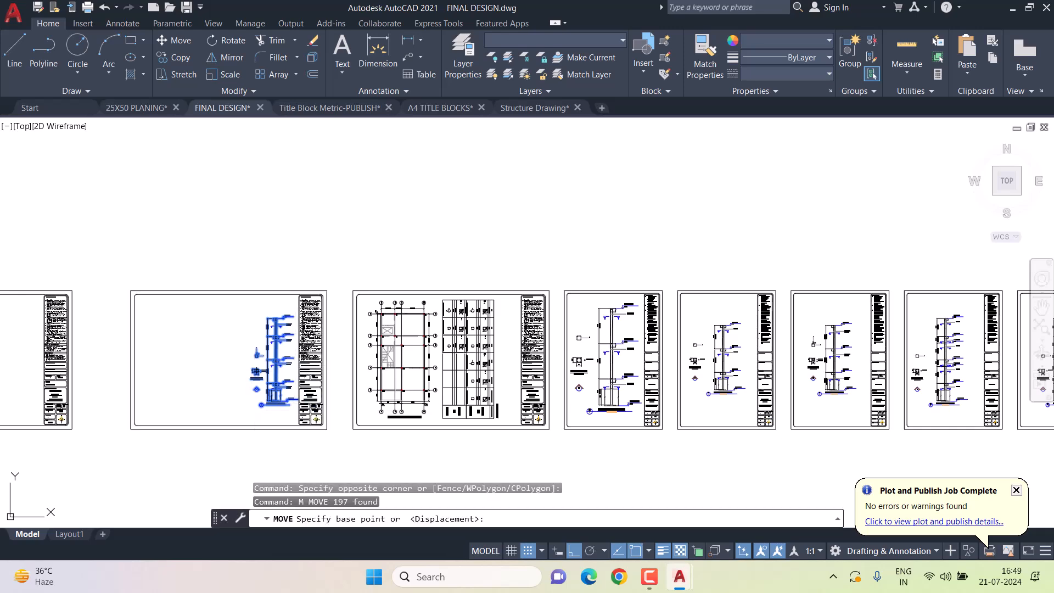
pyautogui.click(279, 369)
pyautogui.moveTo(659, 368); pyautogui.dragTo(379, 368, button='middle')
pyautogui.scroll(2, 884, 368)
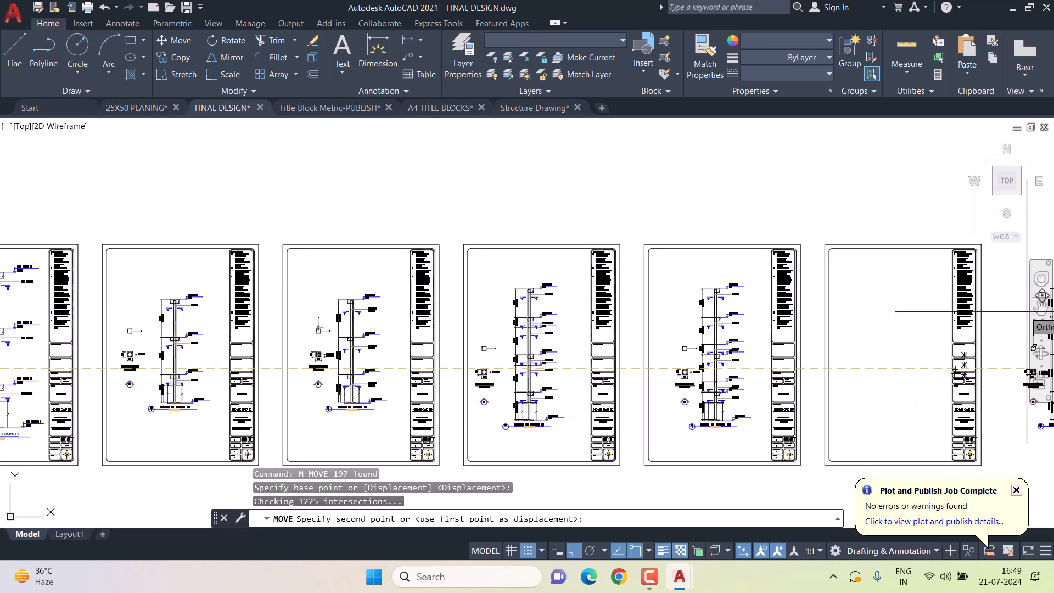
pyautogui.press('Escape')
pyautogui.press('Escape')
pyautogui.press('Escape')
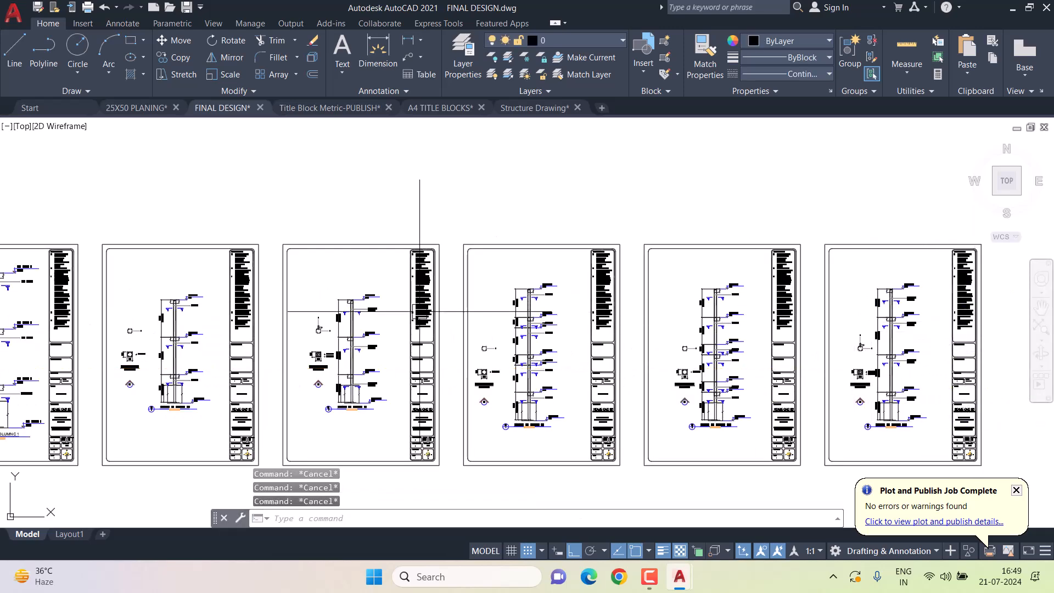
# Try to scale the C2 column detail with its section by a factor of 1.2.
pyautogui.moveTo(299, 328); pyautogui.dragTo(487, 305, button='middle')
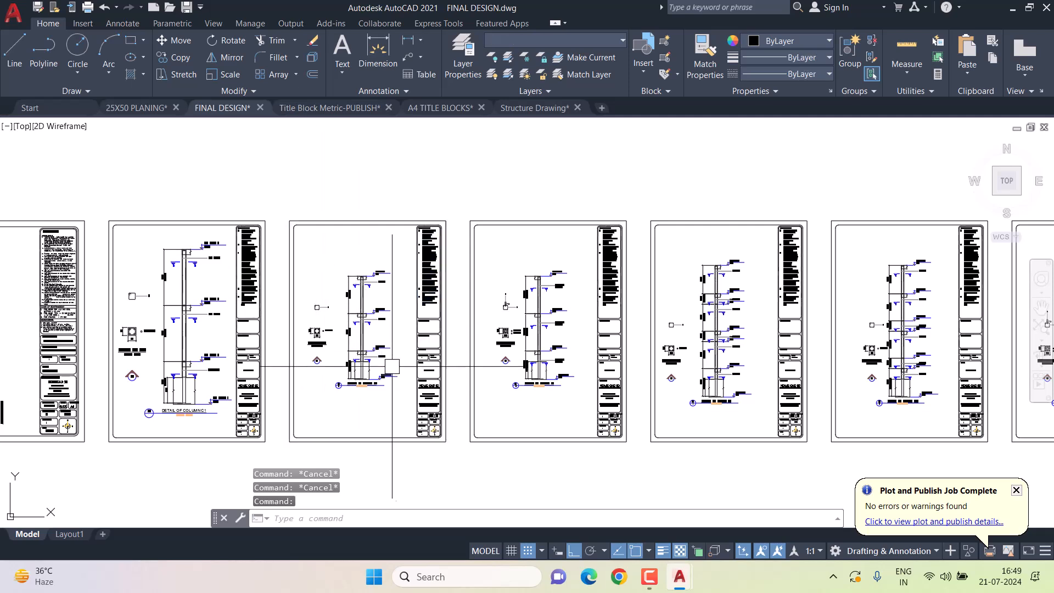
pyautogui.click(399, 412)
pyautogui.click(301, 251)
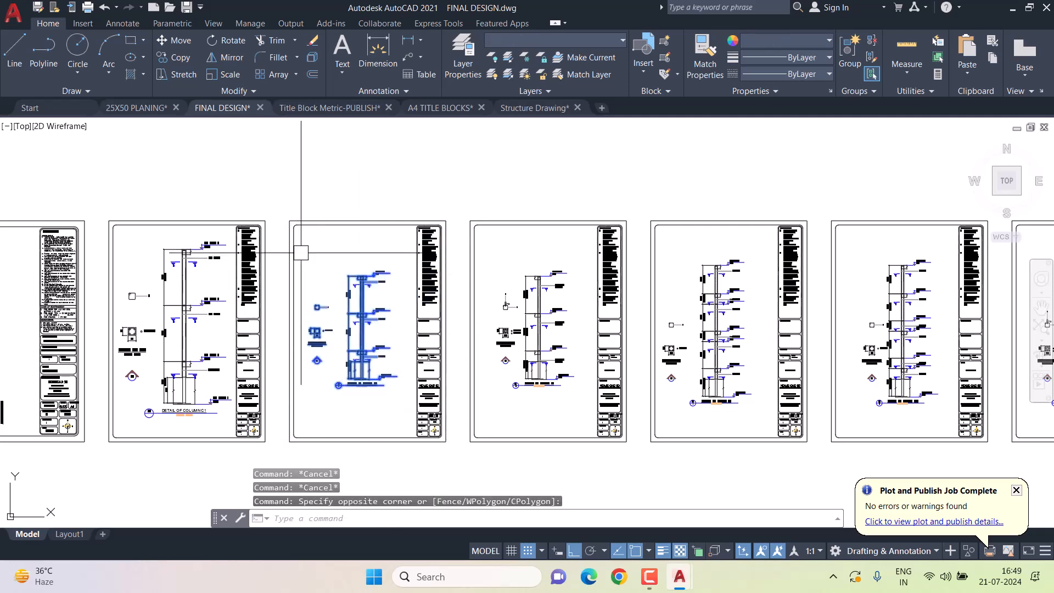
pyautogui.write('sc')
pyautogui.press('Return')
pyautogui.click(363, 332)
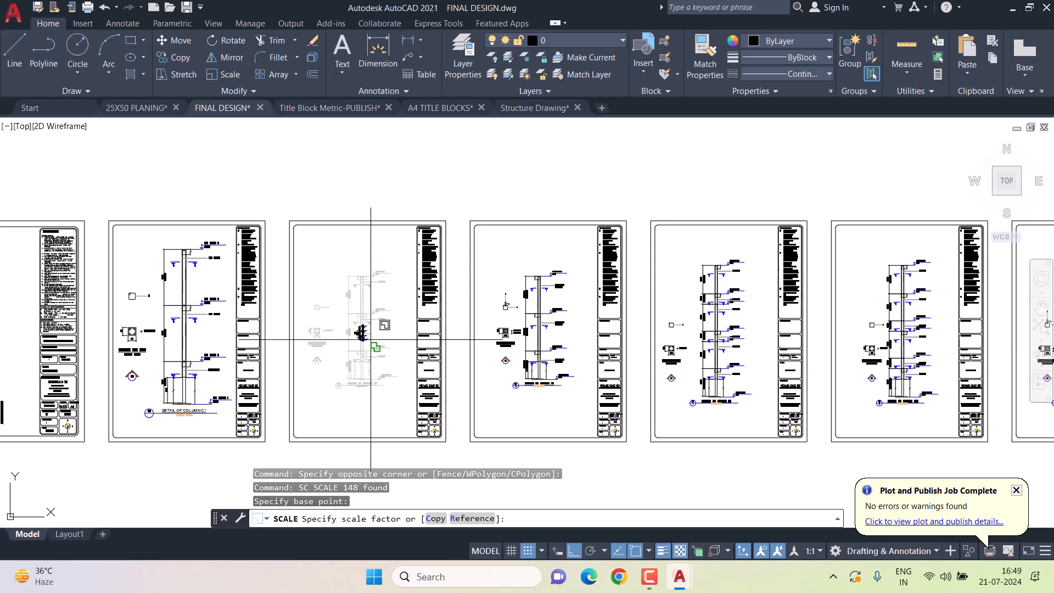
pyautogui.press('Return')
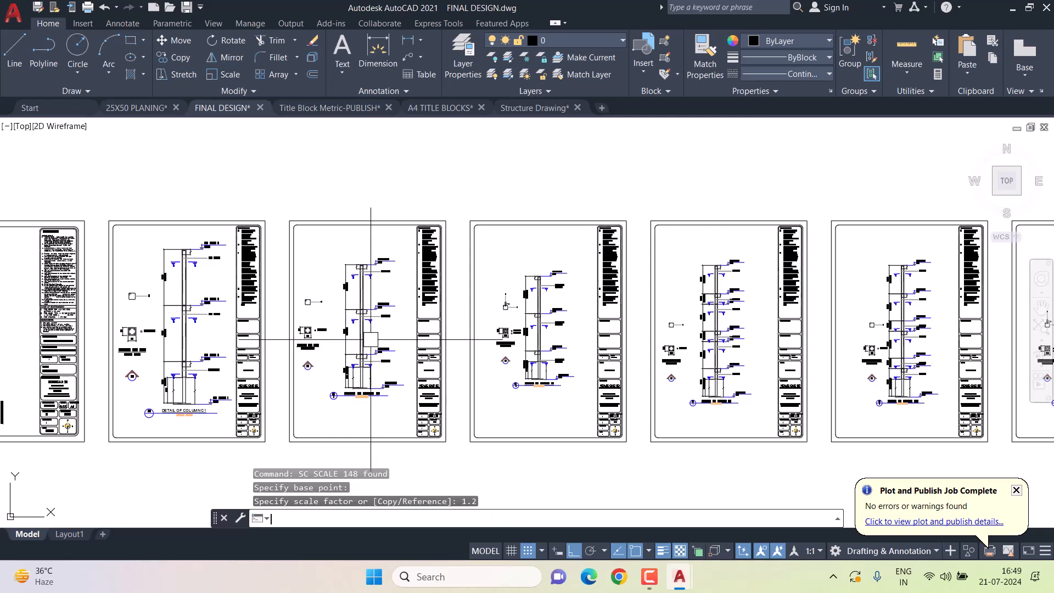
pyautogui.hotkey('ctrl', 'z')
pyautogui.press('Escape')
pyautogui.press('Escape')
# Scale the C2 column detail with its section by 1.25 about a point near the middle of the column.
pyautogui.click(401, 250)
pyautogui.click(301, 413)
pyautogui.write('sc')
pyautogui.press('Return')
pyautogui.click(370, 322)
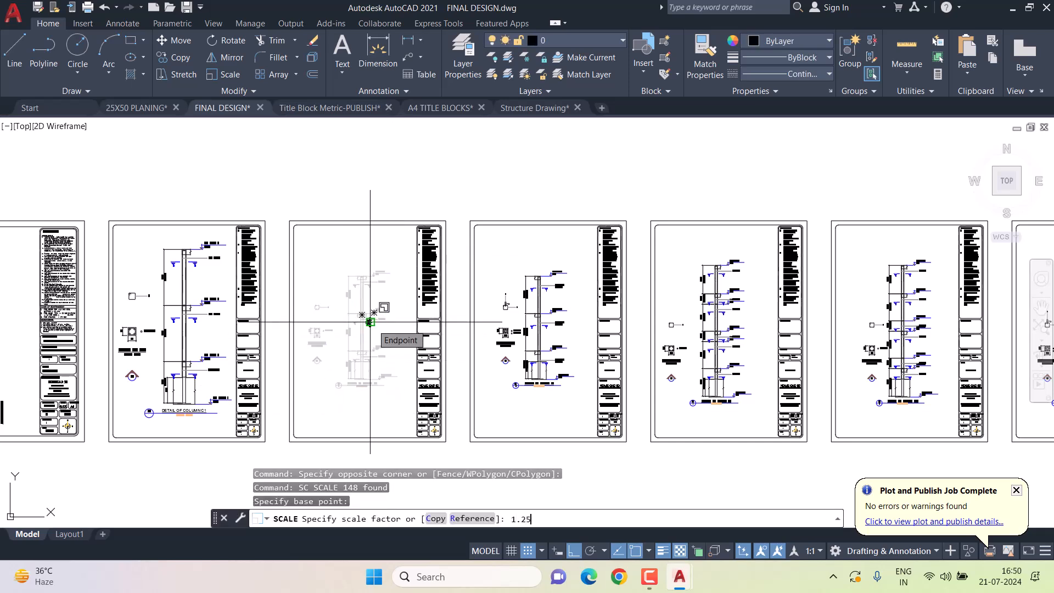
pyautogui.write('1.25')
pyautogui.press('Return')
# Move the C2 section, its stirrup detail and section marker horizontally closer to the C2 column elevation.
pyautogui.scroll(2, 285, 279)
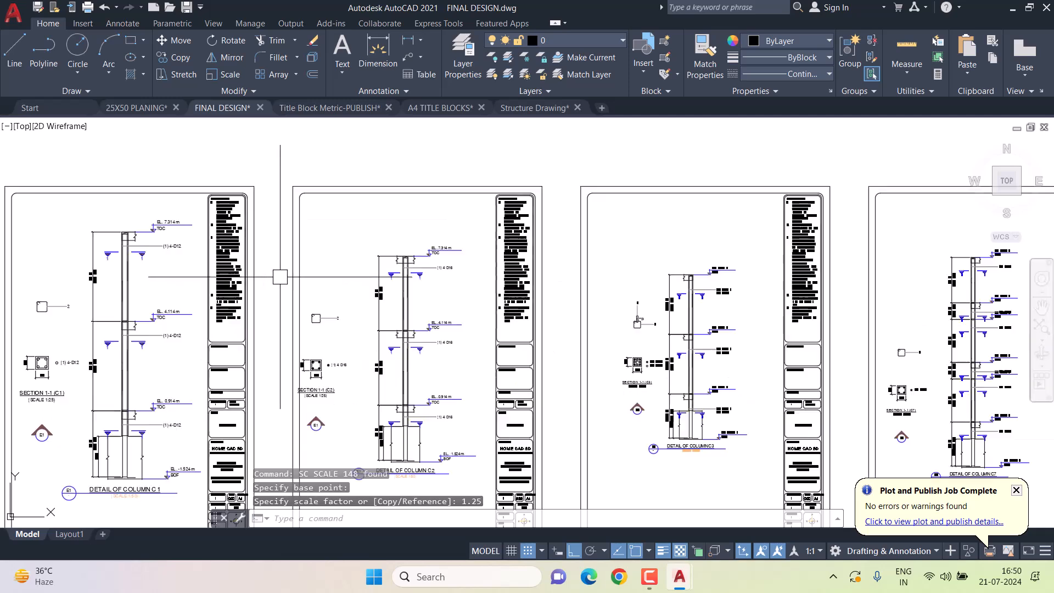
pyautogui.click(277, 273)
pyautogui.moveTo(347, 423); pyautogui.dragTo(347, 381, button='middle')
pyautogui.click(358, 404)
pyautogui.write('m')
pyautogui.press('Return')
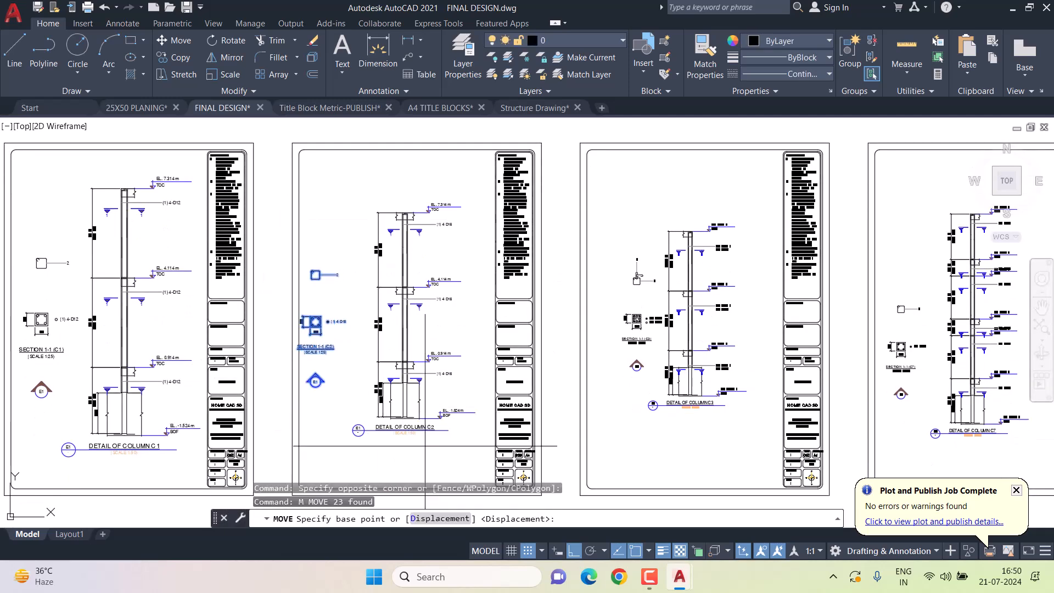
pyautogui.click(426, 448)
pyautogui.press('Escape')
pyautogui.press('Escape')
# Scale the C3 column detail with its section by 1.25 about a point near the middle of the column.
pyautogui.click(607, 198)
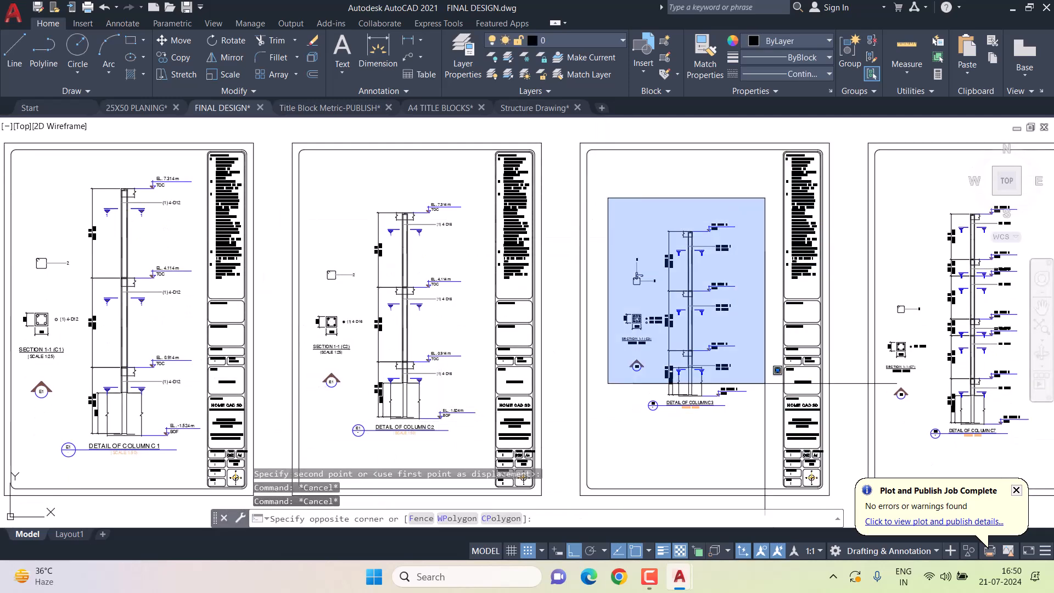
pyautogui.click(763, 436)
pyautogui.write('sc')
pyautogui.press('Return')
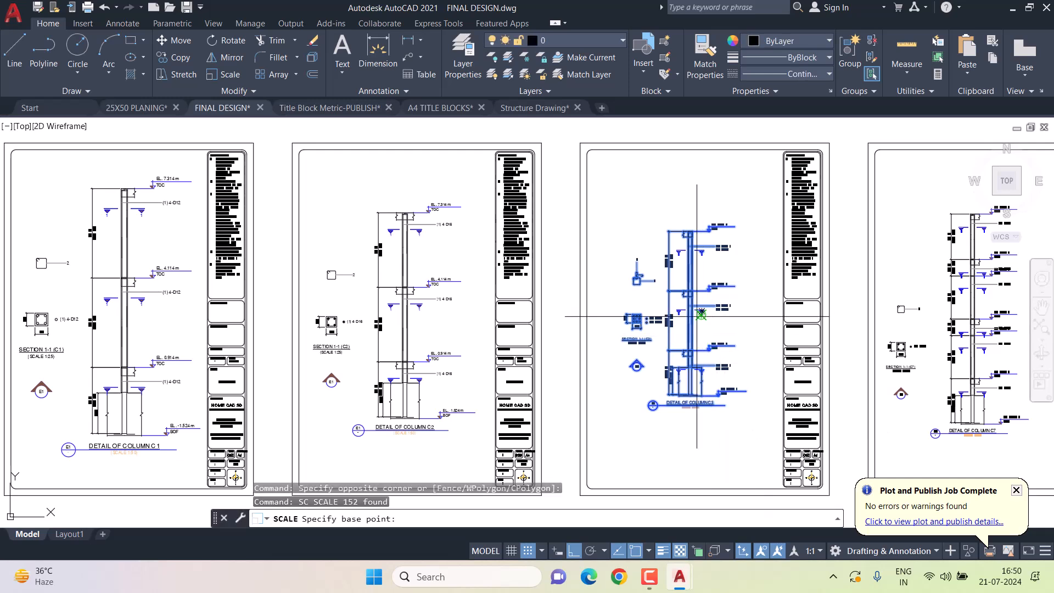
pyautogui.click(700, 314)
pyautogui.write('1.25')
pyautogui.press('Return')
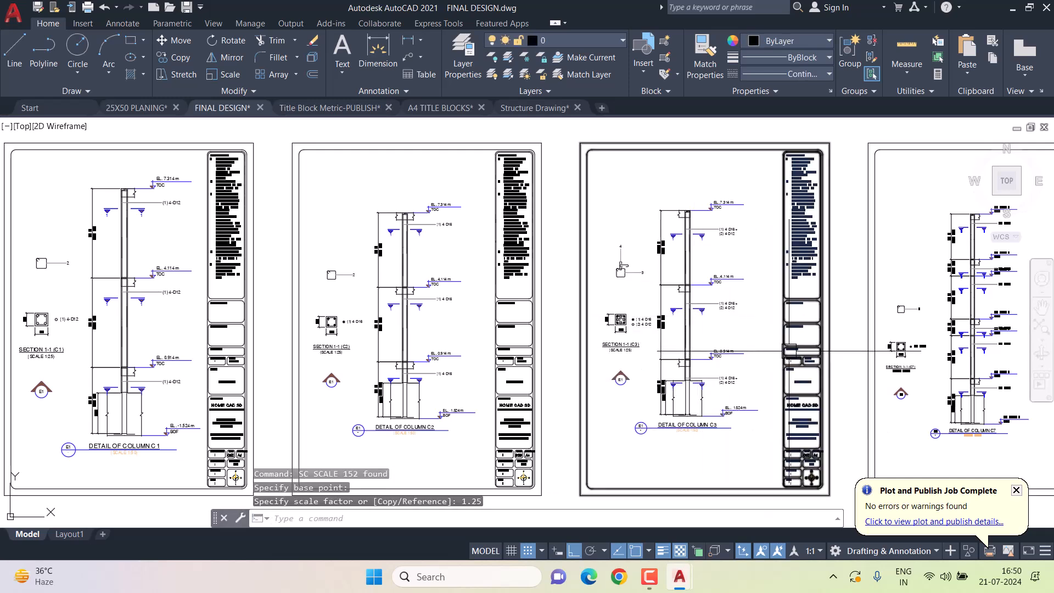
# Scale the C7 column detail with its section by 1.25 about a point near the middle of the column.
pyautogui.moveTo(864, 208); pyautogui.dragTo(523, 187, button='middle')
pyautogui.click(507, 162)
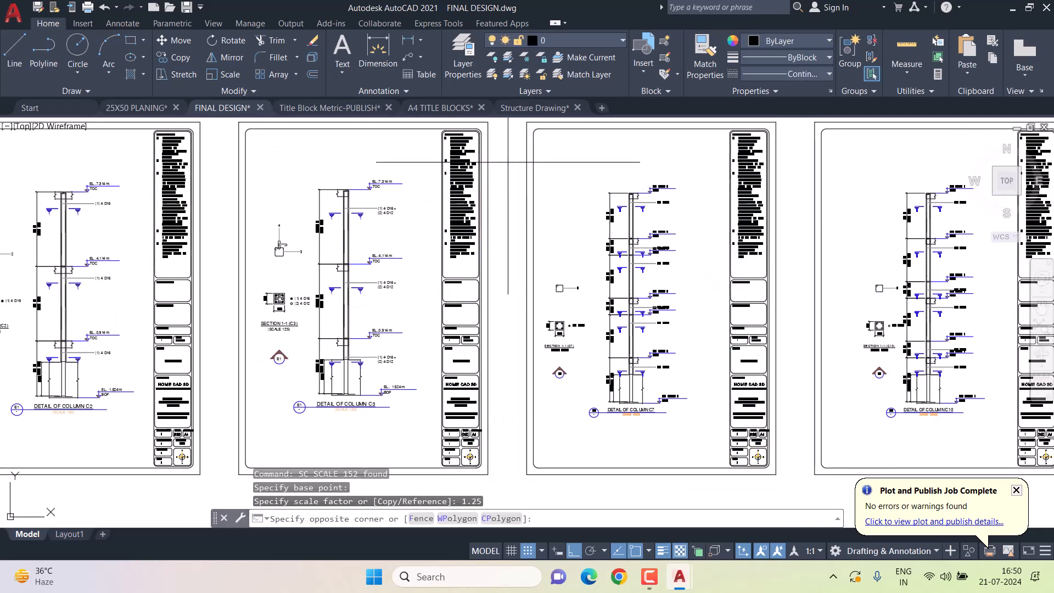
pyautogui.click(725, 432)
pyautogui.write('sc')
pyautogui.press('Return')
pyautogui.click(630, 300)
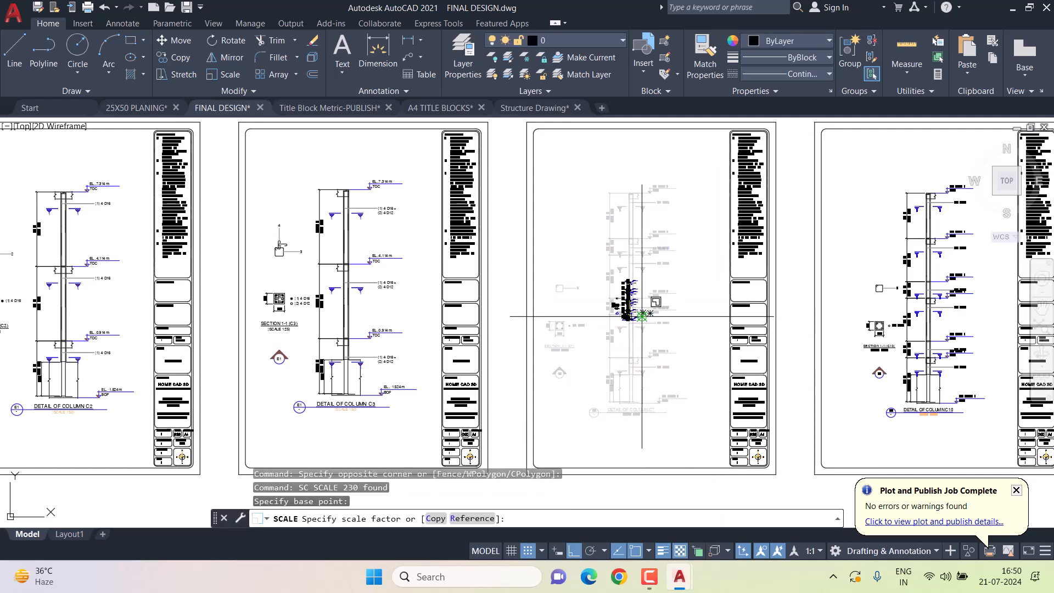
pyautogui.press('Return')
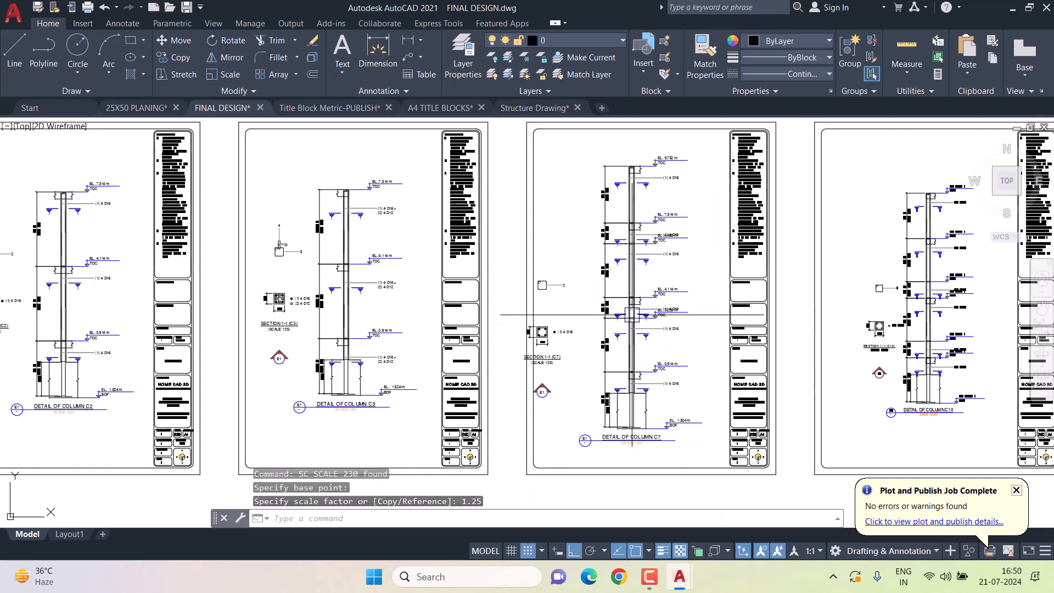
# Move the C7 section, its stirrup detail and section marker horizontally toward the column so they sit inside the sheet frame.
pyautogui.click(509, 251)
pyautogui.click(576, 405)
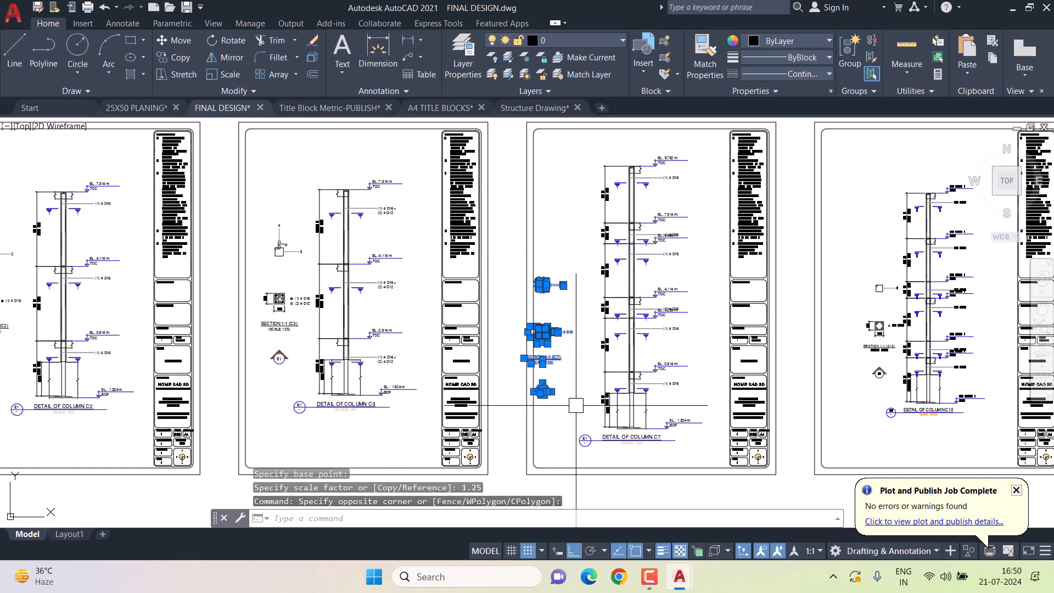
pyautogui.moveTo(620, 433); pyautogui.dragTo(607, 395, button='middle')
pyautogui.write('m')
pyautogui.press('Return')
pyautogui.click(643, 450)
pyautogui.click(664, 452)
pyautogui.press('Escape')
pyautogui.press('Escape')
pyautogui.press('Escape')
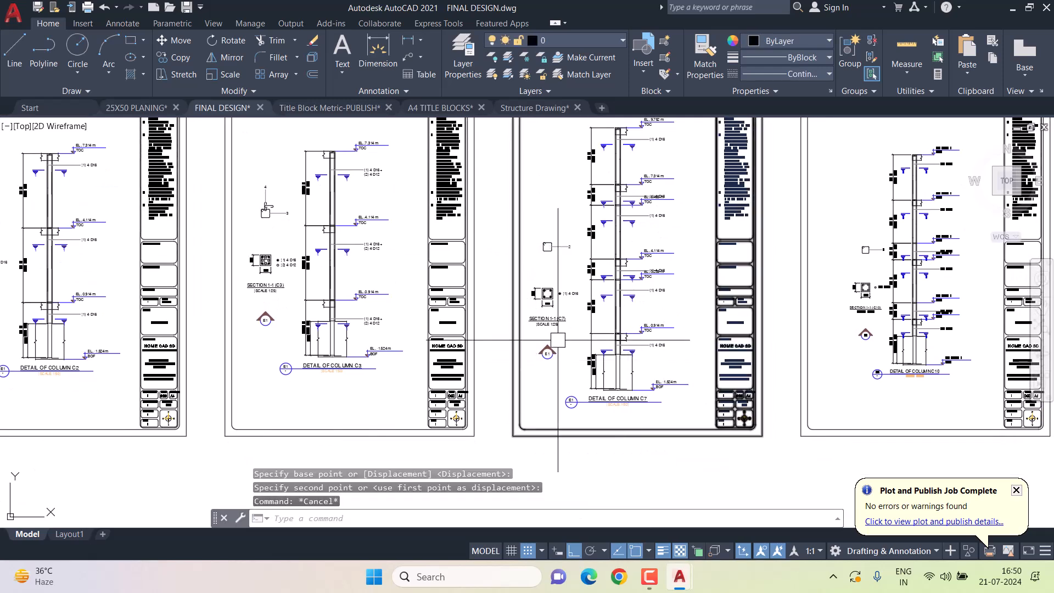
# Scale the C10 column detail with its section by 1.25 about a point near the middle of the column.
pyautogui.moveTo(842, 257); pyautogui.dragTo(593, 297, button='middle')
pyautogui.click(595, 162)
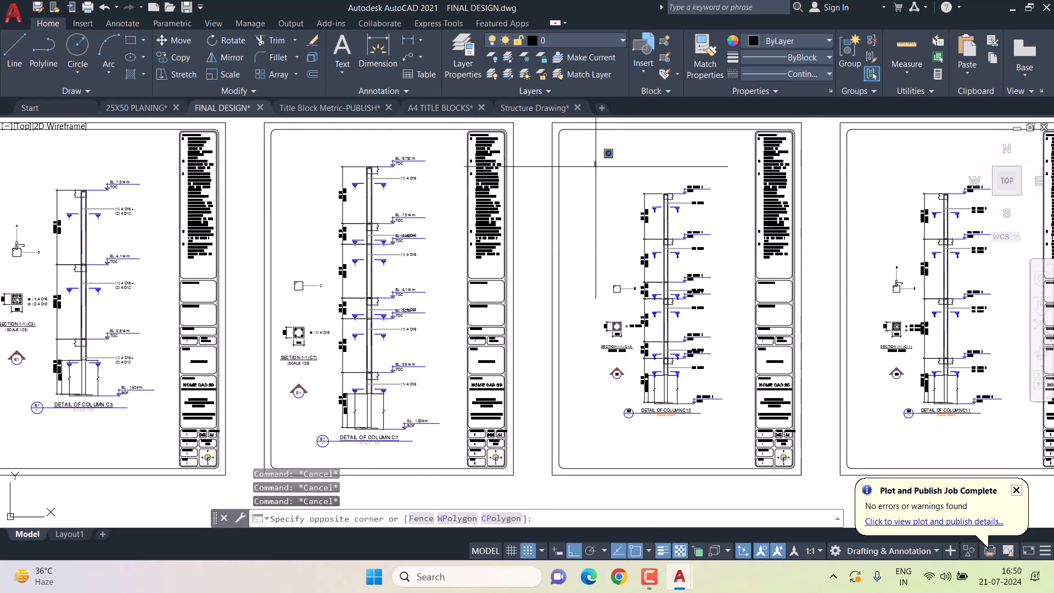
pyautogui.click(747, 439)
pyautogui.write('sc')
pyautogui.press('Return')
pyautogui.click(670, 294)
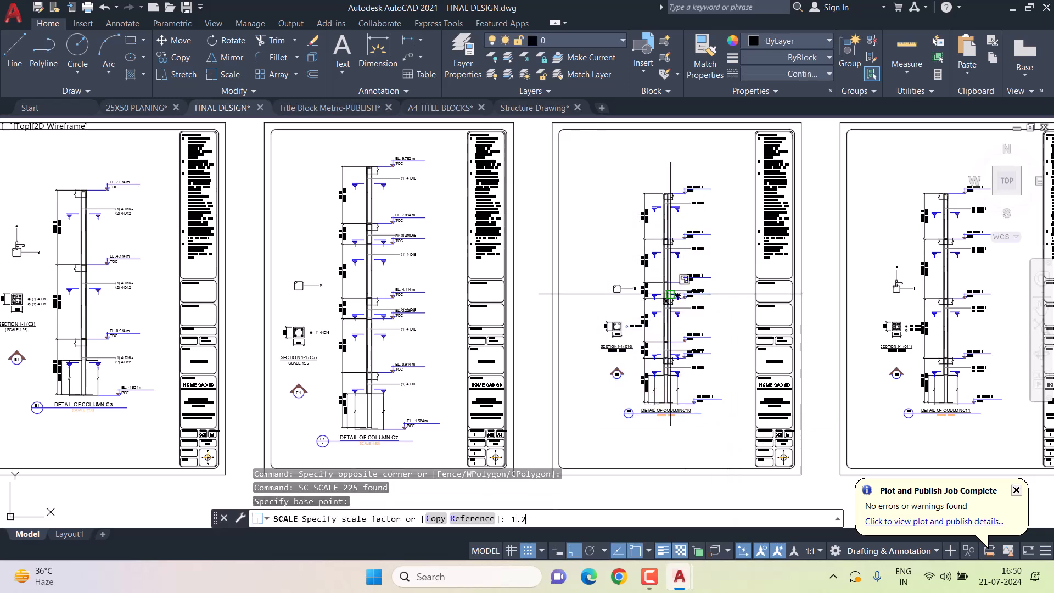
pyautogui.press('Return')
pyautogui.press('Escape')
# Scale the C11 column detail with its section by 1.25 about a point near the middle of the column.
pyautogui.moveTo(671, 294); pyautogui.dragTo(459, 300, button='middle')
pyautogui.click(661, 189)
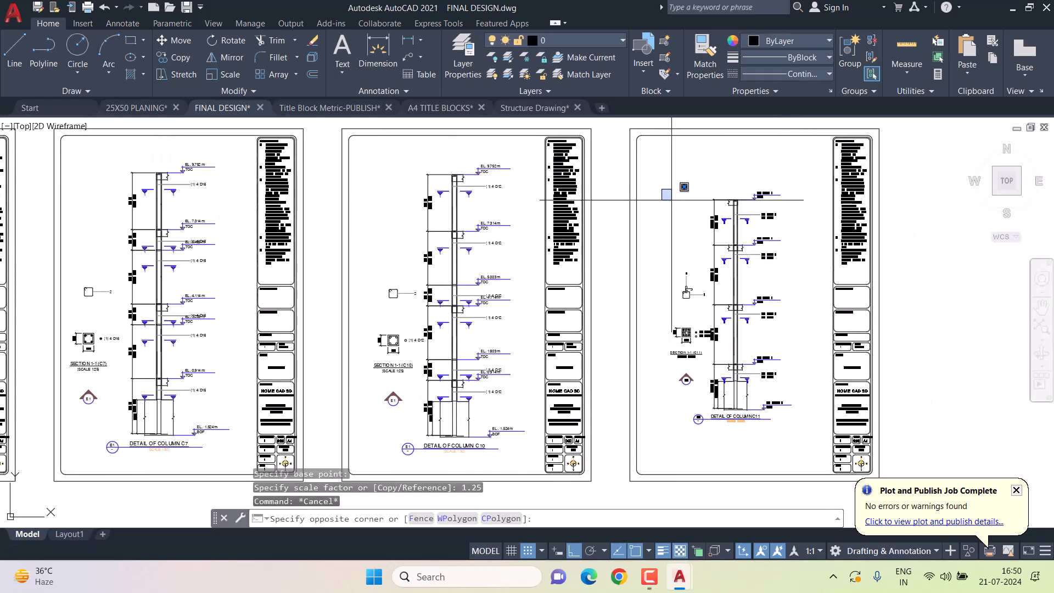
pyautogui.click(831, 428)
pyautogui.write('sc')
pyautogui.press('Return')
pyautogui.click(738, 319)
pyautogui.write('1.25')
pyautogui.press('Return')
# Compare the title block fields on the C1 portrait sheet with those on the column centerline and schedule sheet.
pyautogui.scroll(-3, 306, 352)
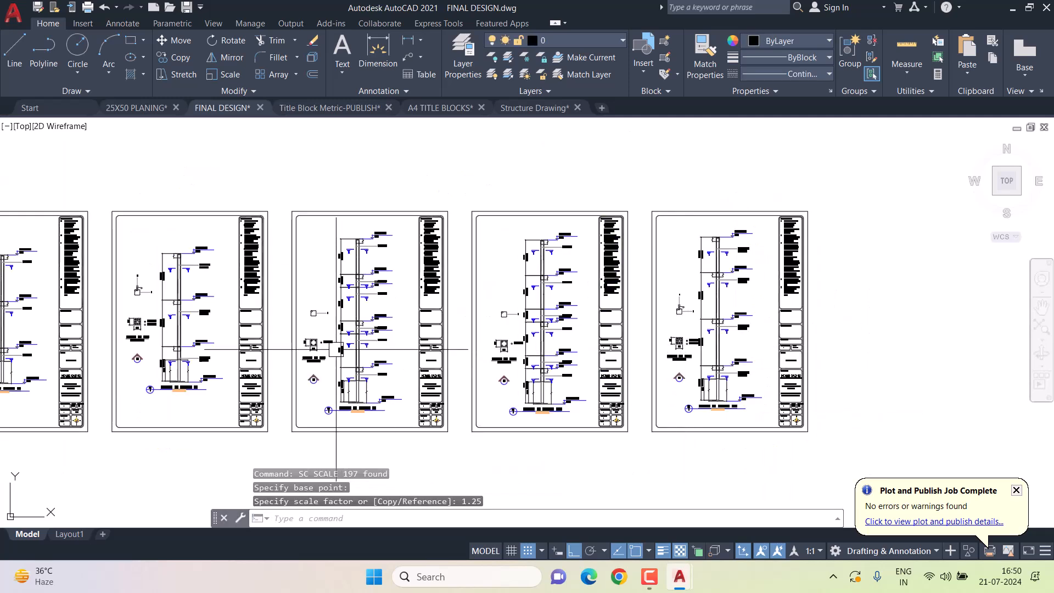
pyautogui.scroll(5, 570, 295)
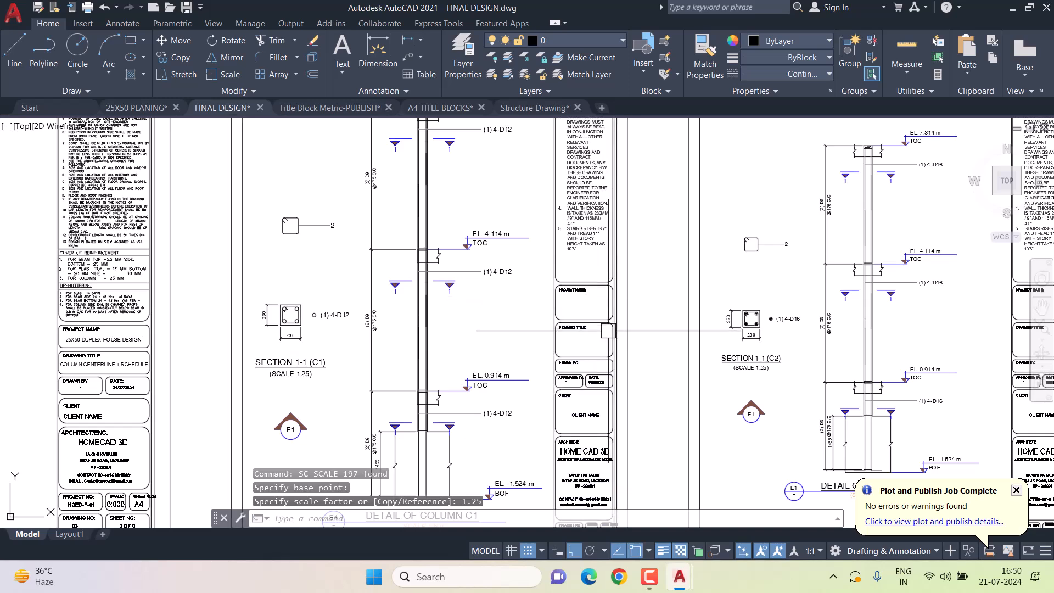
pyautogui.scroll(2, 589, 375)
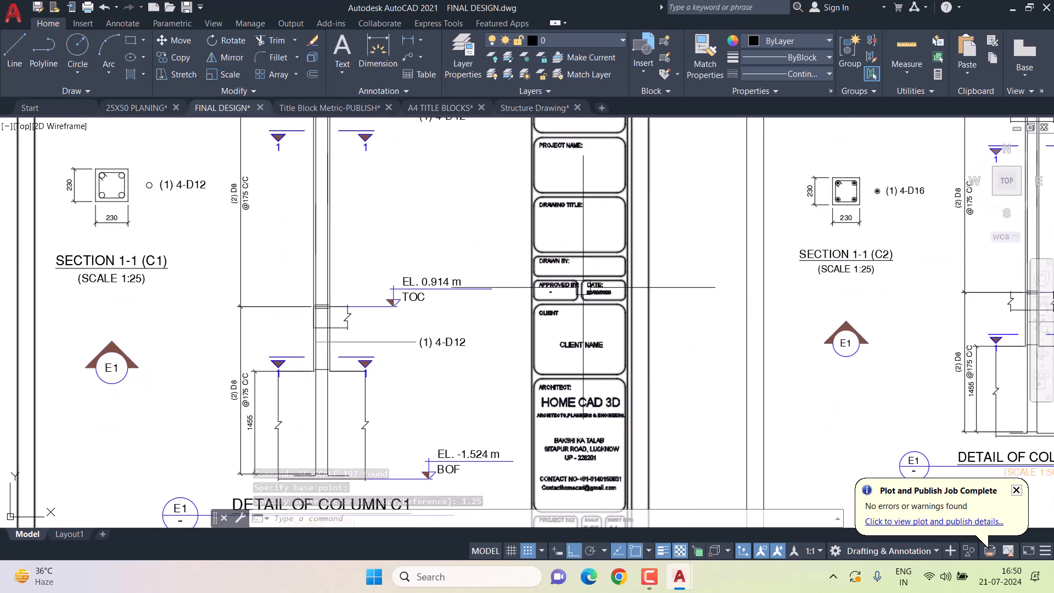
pyautogui.scroll(-3, 584, 295)
pyautogui.moveTo(175, 263); pyautogui.dragTo(374, 264, button='middle')
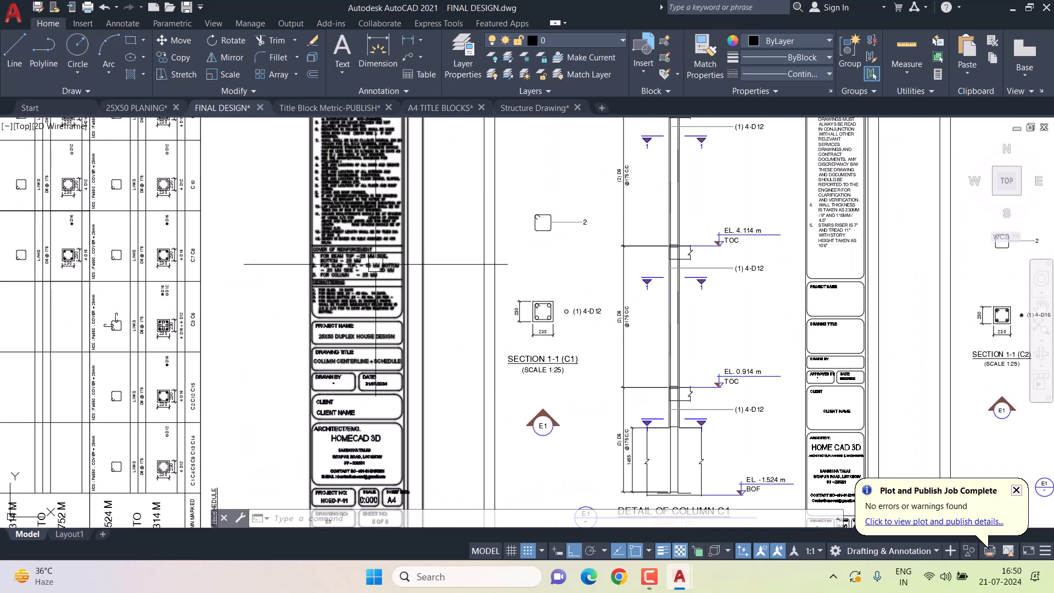
pyautogui.moveTo(740, 259); pyautogui.dragTo(572, 346, button='middle')
pyautogui.scroll(-5, 655, 267)
# Delete the two emptied landscape sheets beside the column centerline plan sheet.
pyautogui.moveTo(288, 311); pyautogui.dragTo(908, 313, button='middle')
pyautogui.click(708, 219)
pyautogui.scroll(-2, 708, 218)
pyautogui.click(229, 383)
pyautogui.press('Delete')
# Set up a plot with the C1 portrait sheet as the window area and Portrait drawing orientation.
pyautogui.moveTo(738, 354); pyautogui.dragTo(308, 374, button='middle')
pyautogui.scroll(2, 572, 313)
pyautogui.hotkey('ctrl', 'p')
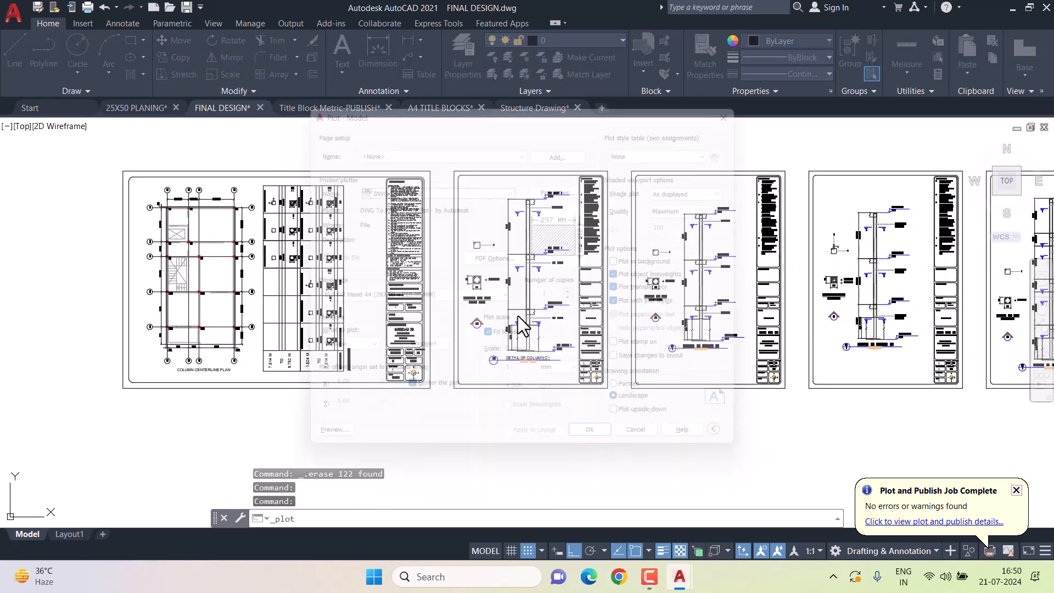
pyautogui.click(425, 357)
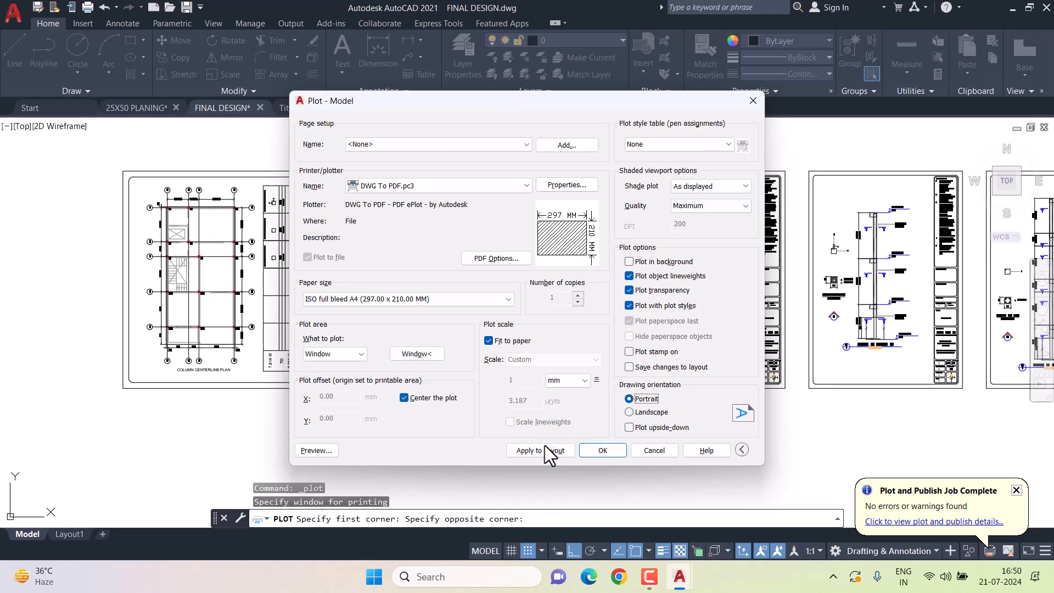
# Preview the C1 sheet plot and inspect the column detail and title block on the page.
pyautogui.click(333, 449)
pyautogui.scroll(3, 670, 293)
pyautogui.moveTo(687, 256); pyautogui.dragTo(635, 454, button='middle')
pyautogui.moveTo(678, 153); pyautogui.dragTo(673, 199, button='middle')
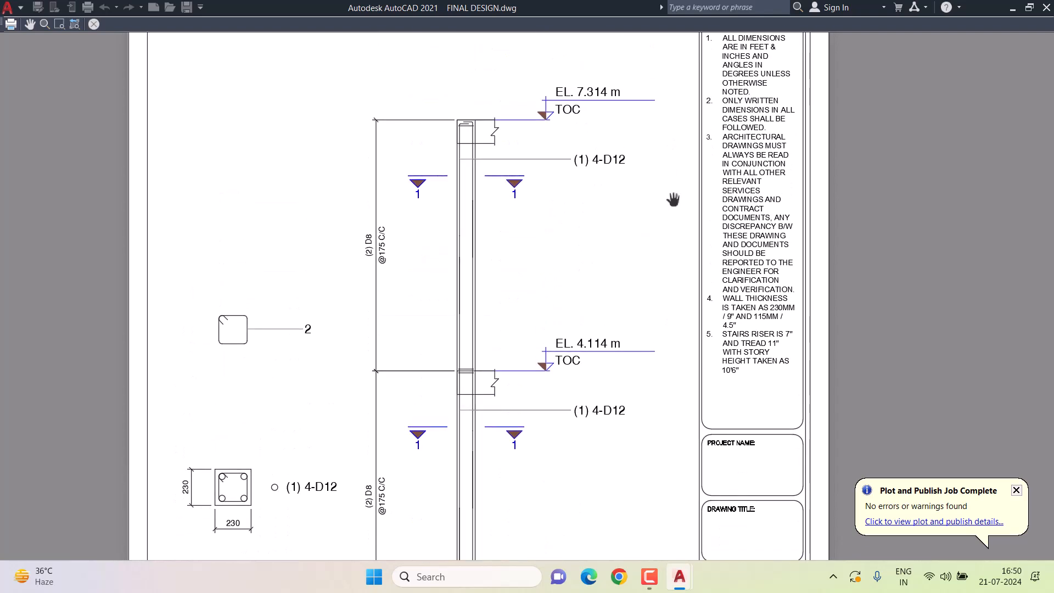
pyautogui.scroll(-4, 653, 186)
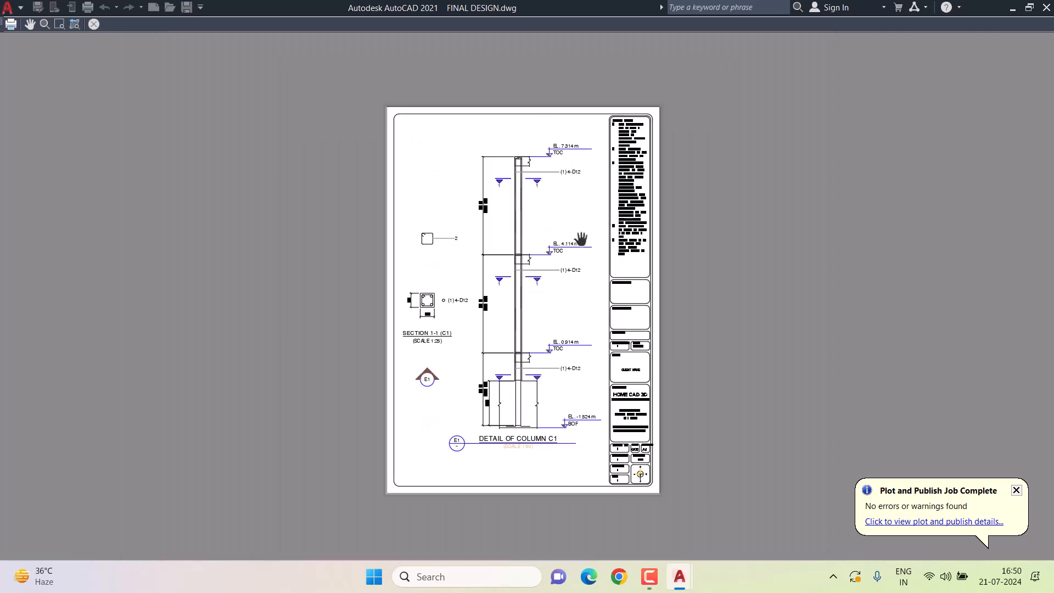
# Inspect the C1 section, bar labels, elevations and detail title in the plot preview, and exit the plot setup without plotting.
pyautogui.scroll(6, 552, 322)
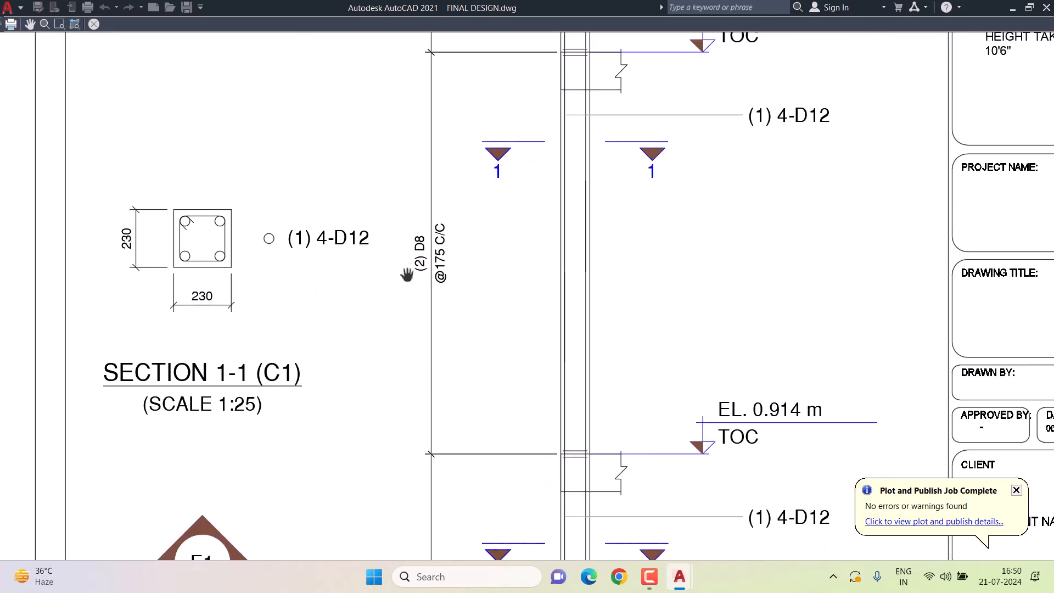
pyautogui.scroll(-3, 454, 182)
pyautogui.scroll(1, 445, 144)
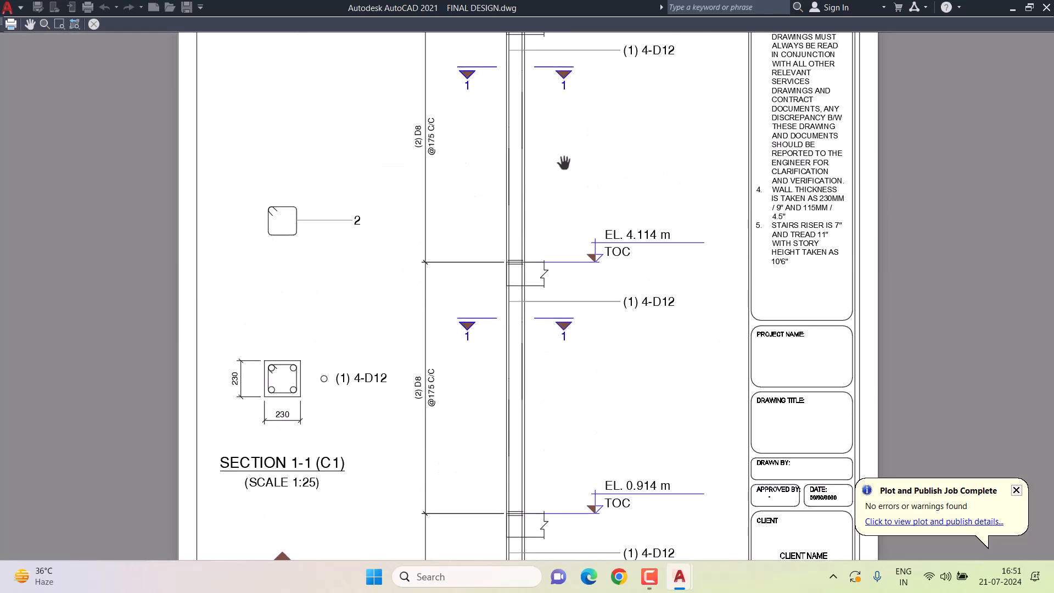
pyautogui.scroll(-3, 614, 255)
pyautogui.scroll(2, 571, 154)
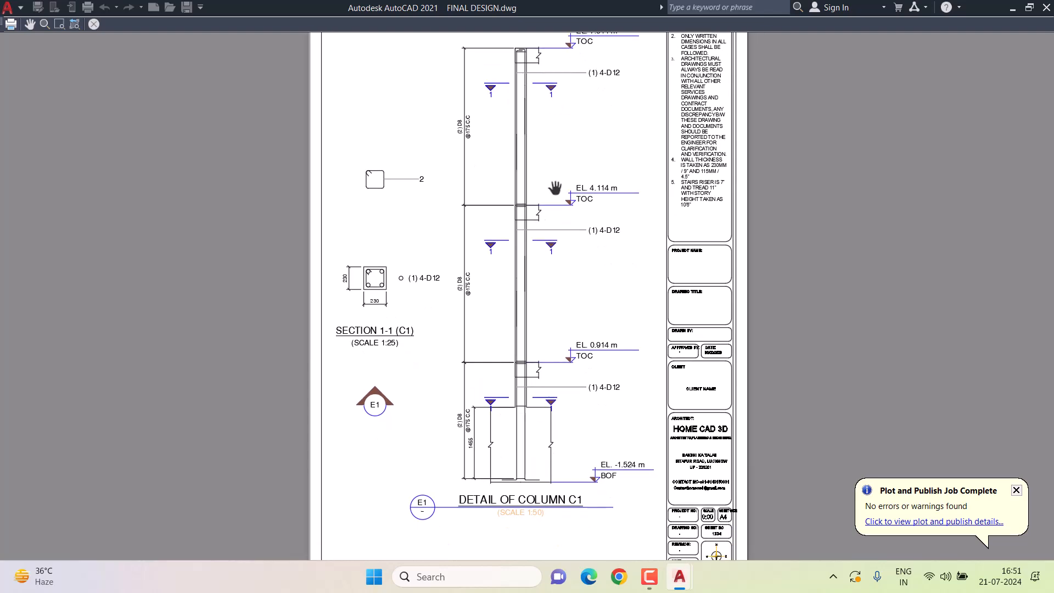
pyautogui.moveTo(553, 433); pyautogui.dragTo(522, 340, button='middle')
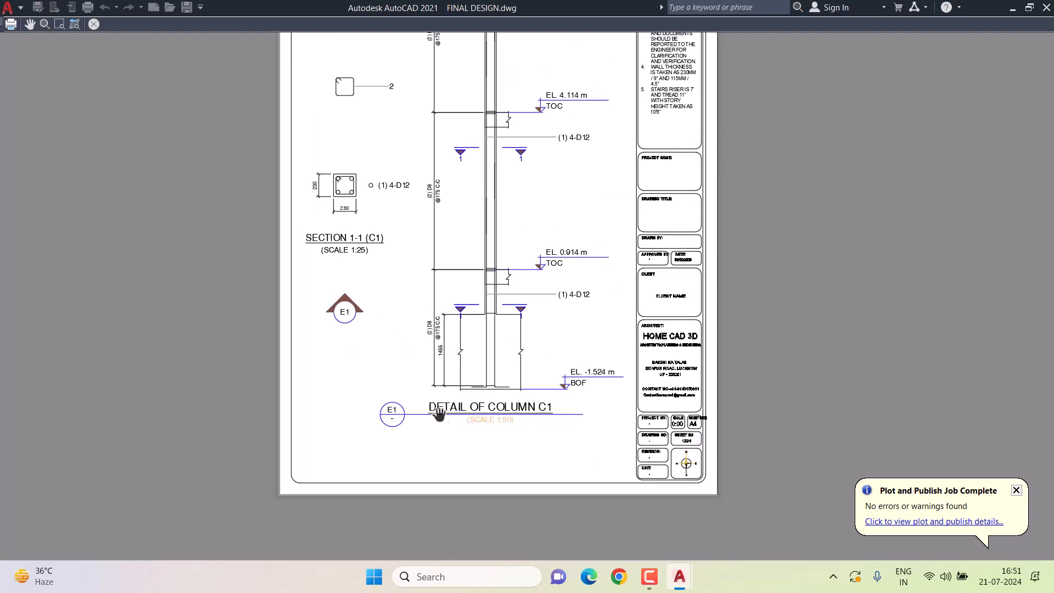
pyautogui.press('Escape')
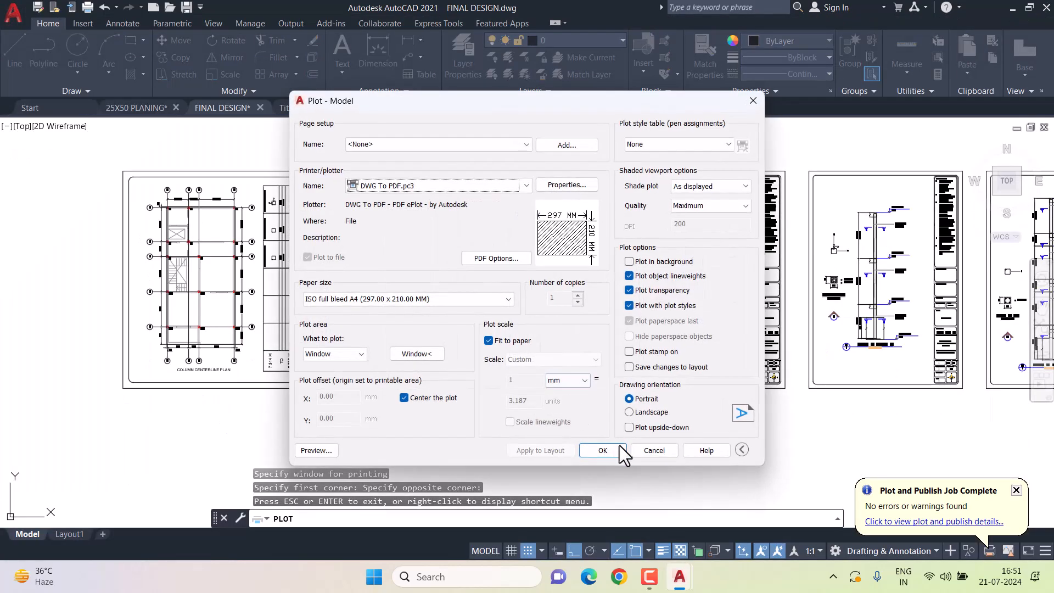
pyautogui.click(615, 443)
# Copy the column marks C1 C4 C5 C9 C13 C14 from the column schedule.
pyautogui.scroll(8, 315, 329)
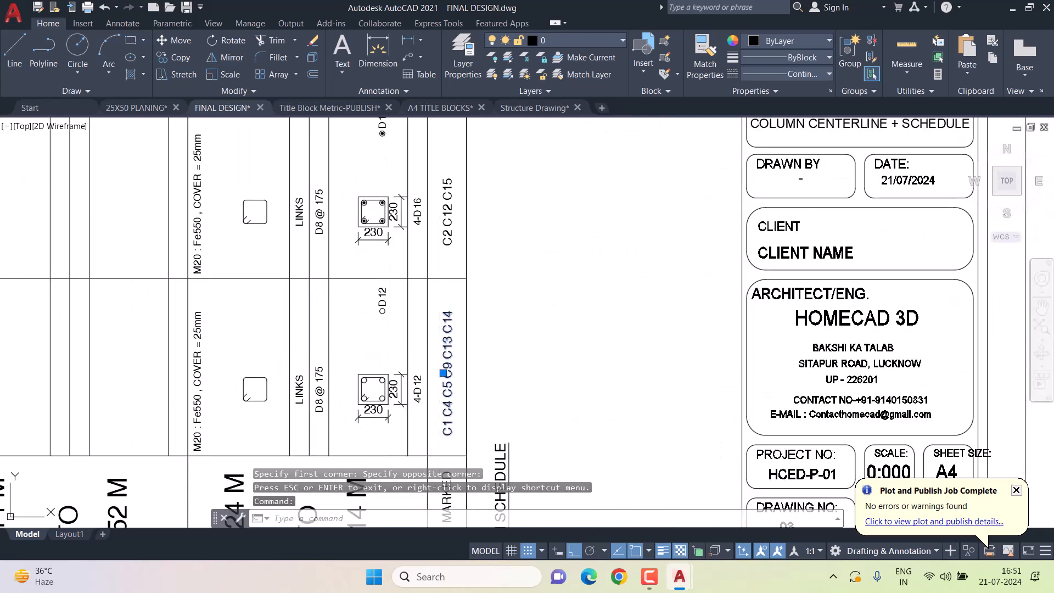
pyautogui.doubleClick(485, 373)
pyautogui.click(579, 361)
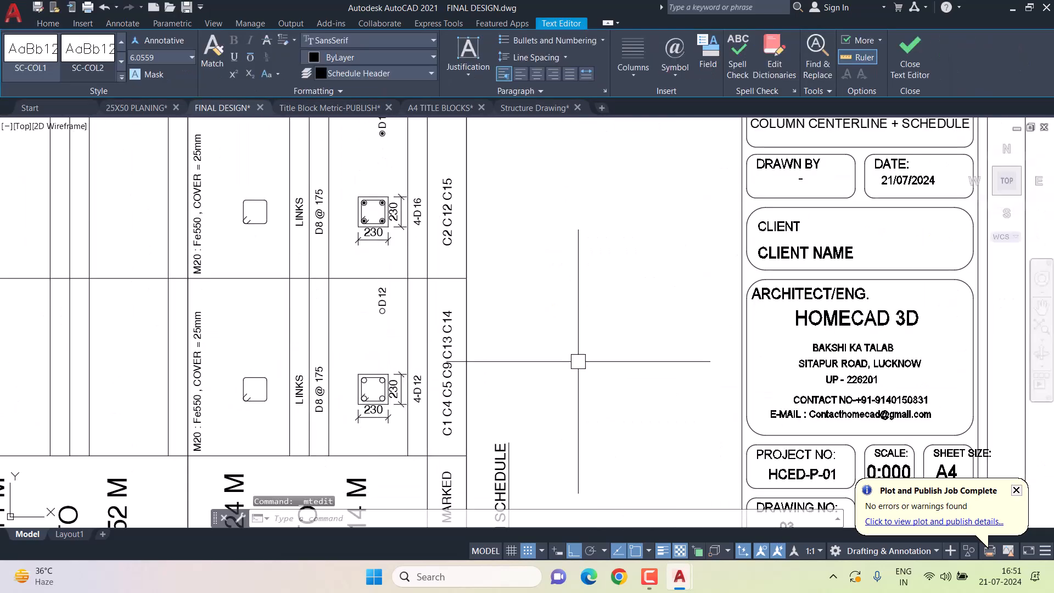
# Change the detail title on the C1 sheet to DETAIL OF COLUMN C1 C4 C5 C9 C13 C14.
pyautogui.scroll(-2, 579, 361)
pyautogui.moveTo(535, 348); pyautogui.dragTo(336, 315, button='middle')
pyautogui.moveTo(731, 352); pyautogui.dragTo(260, 286, button='middle')
pyautogui.scroll(4, 640, 342)
pyautogui.click(633, 349)
pyautogui.doubleClick(633, 349)
pyautogui.doubleClick(661, 352)
pyautogui.write('C1 C4 C5 C9 C13 C14')
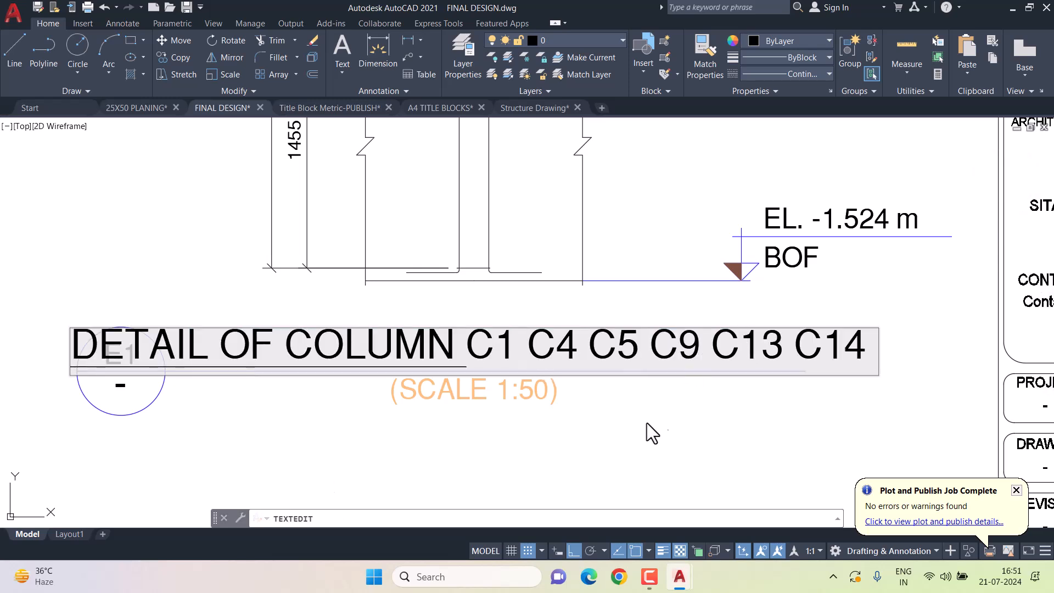
pyautogui.click(614, 414)
pyautogui.press('Escape')
pyautogui.press('Escape')
pyautogui.press('Escape')
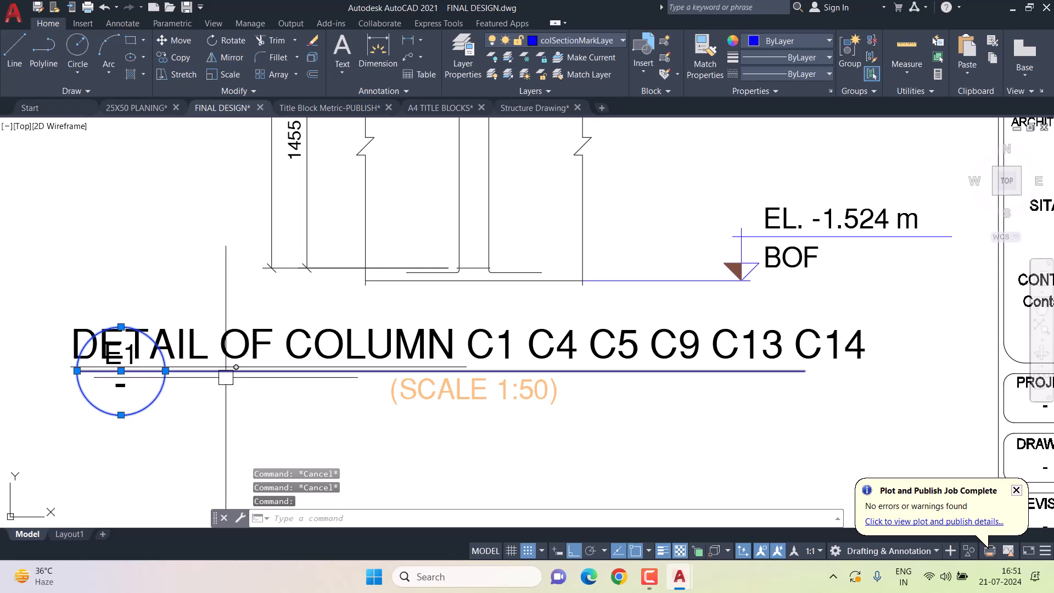
# Move the E1 marker with its horizontal line about 20 units straight down, clear of the C1 sheet's detail title.
pyautogui.click(190, 423)
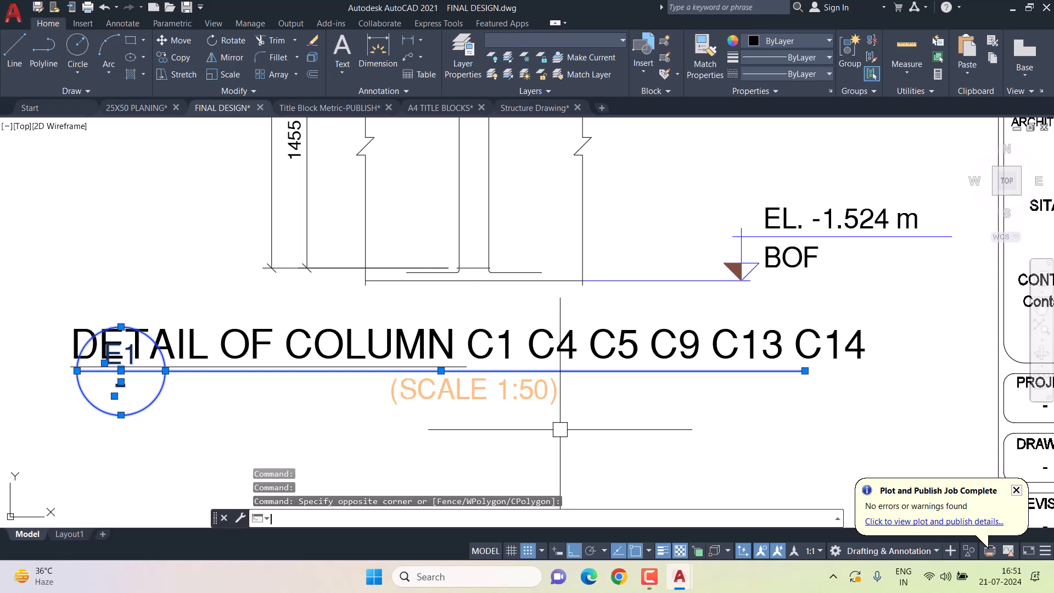
pyautogui.write('m')
pyautogui.press('Return')
pyautogui.click(671, 428)
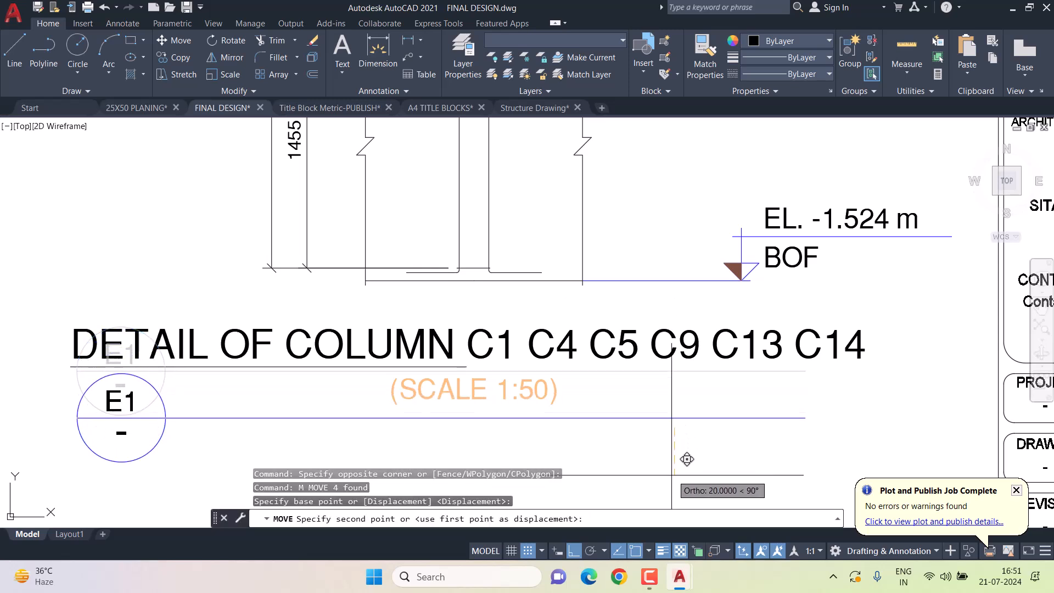
pyautogui.click(676, 458)
# Delete the (SCALE 1:50) label under the detail title on the C1 sheet.
pyautogui.click(549, 391)
pyautogui.press('Delete')
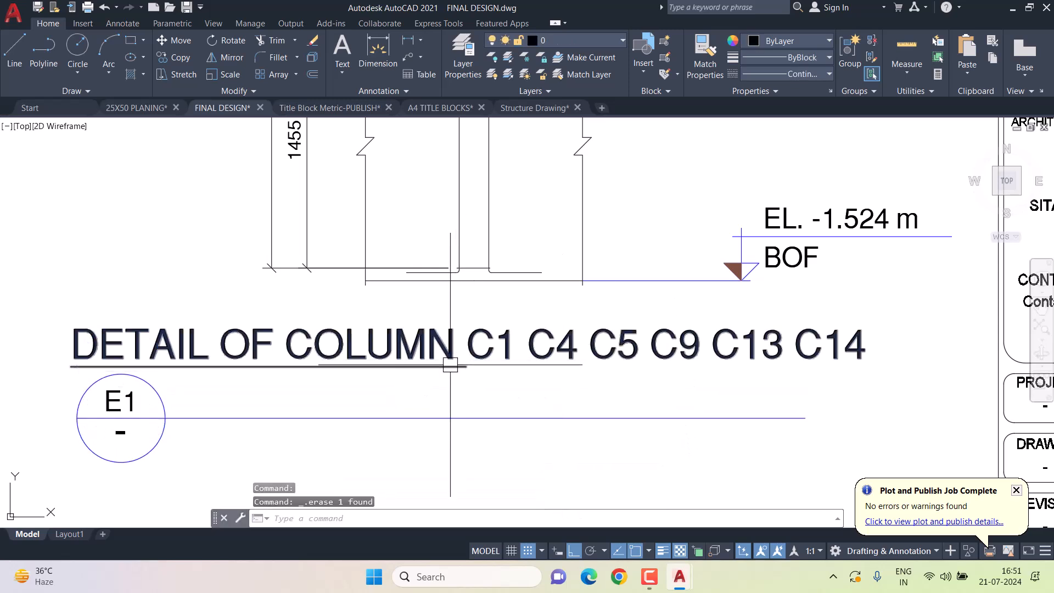
pyautogui.click(451, 364)
pyautogui.click(467, 364)
pyautogui.press('Escape')
pyautogui.press('Escape')
pyautogui.press('Escape')
pyautogui.press('Escape')
# Delete the (SCALE 1:50) labels under the detail titles on the C2 and C3 sheets.
pyautogui.scroll(-5, 390, 374)
pyautogui.moveTo(809, 373); pyautogui.dragTo(506, 368, button='middle')
pyautogui.scroll(2, 556, 348)
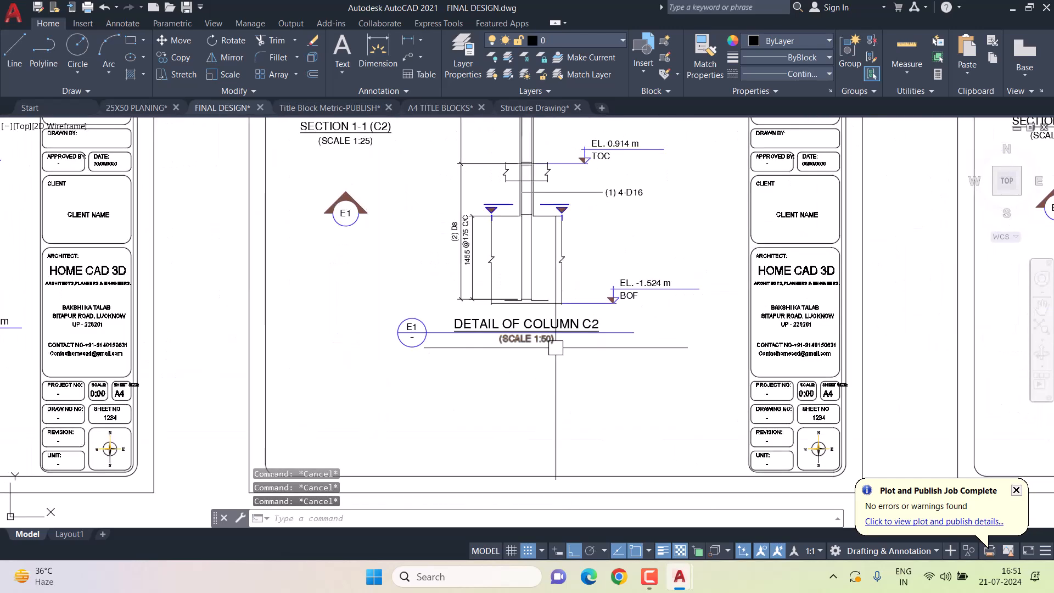
pyautogui.scroll(-3, 556, 347)
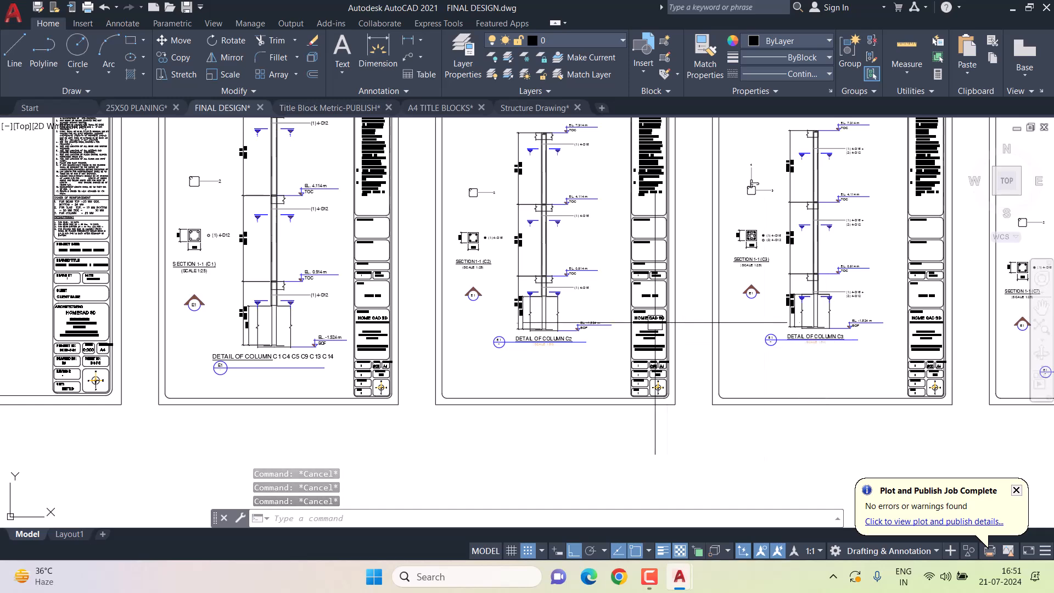
pyautogui.scroll(-3, 668, 323)
pyautogui.moveTo(714, 299)
pyautogui.mouseDown(button='middle')
pyautogui.moveTo(525, 294)
pyautogui.moveTo(541, 296)
pyautogui.mouseUp(button='middle')
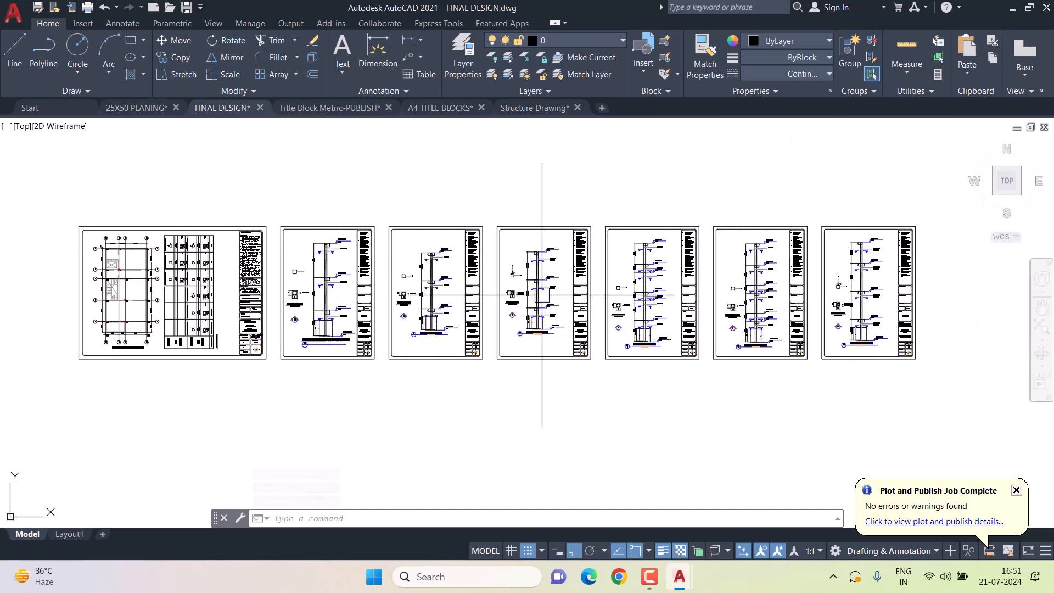